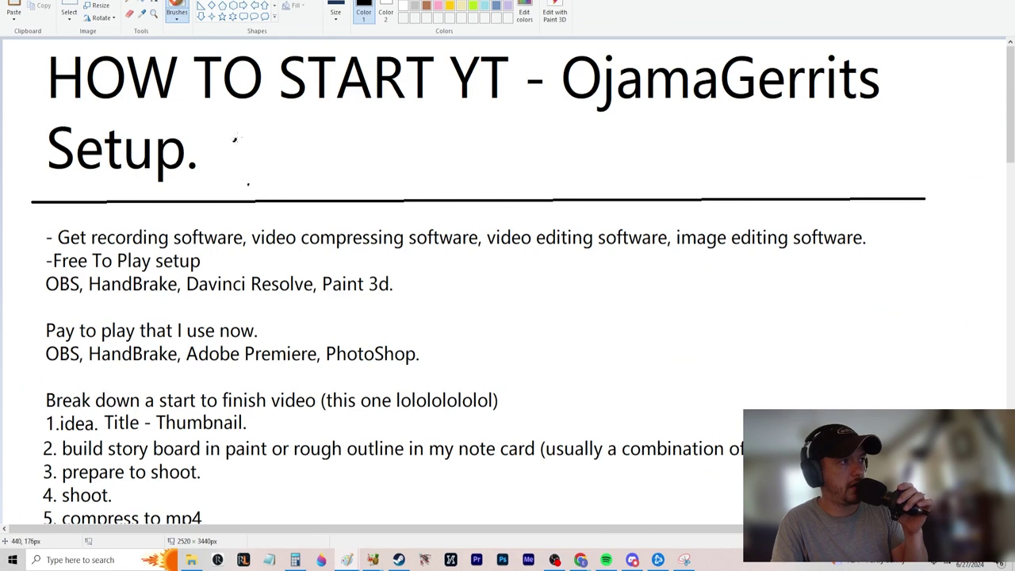
Draw the smiley's curved mouth beside "Setup." and underline OBS, HandBrake and Davinci Resolve in the free-to-play list
mouse_move(245, 123)
mouse_down()
mouse_move(277, 139)
mouse_move(270, 195)
mouse_up()
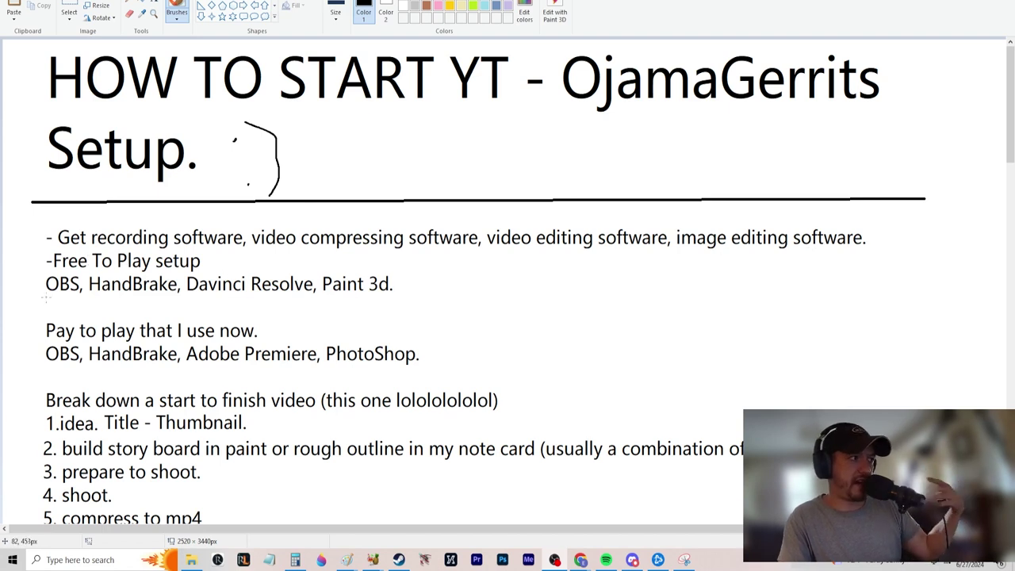
drag(42, 301, 82, 300)
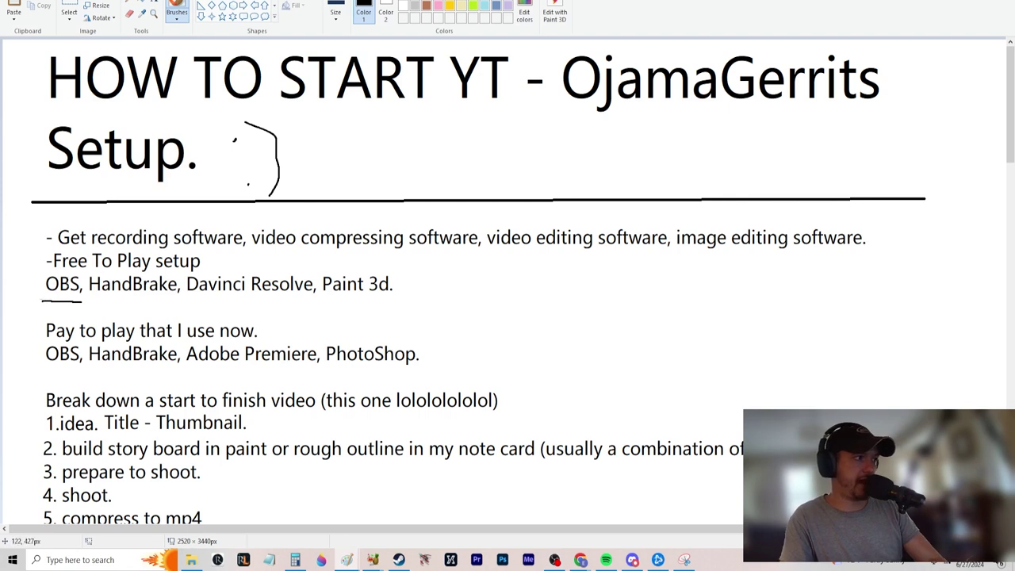
drag(93, 302, 171, 300)
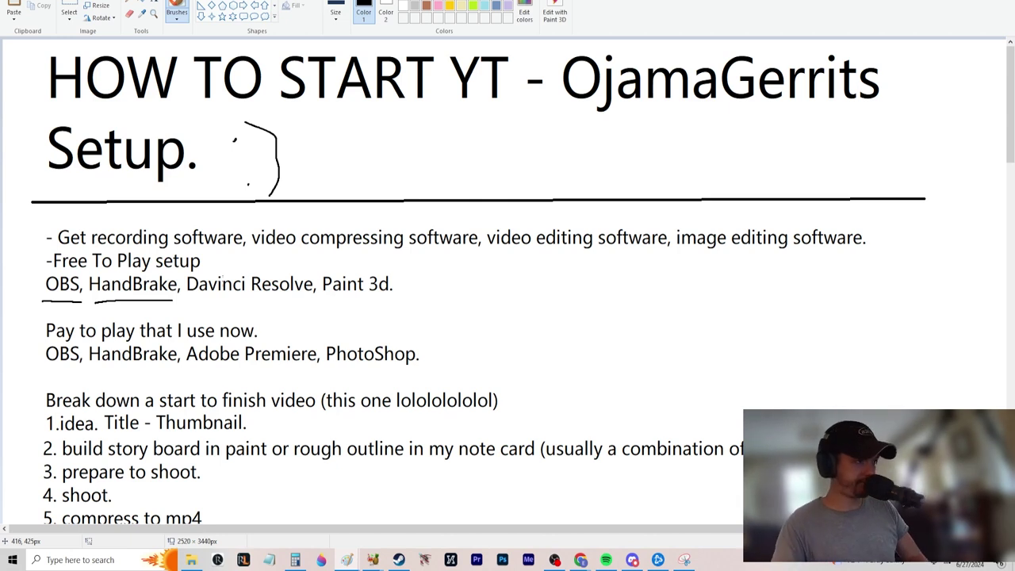
drag(189, 299, 308, 300)
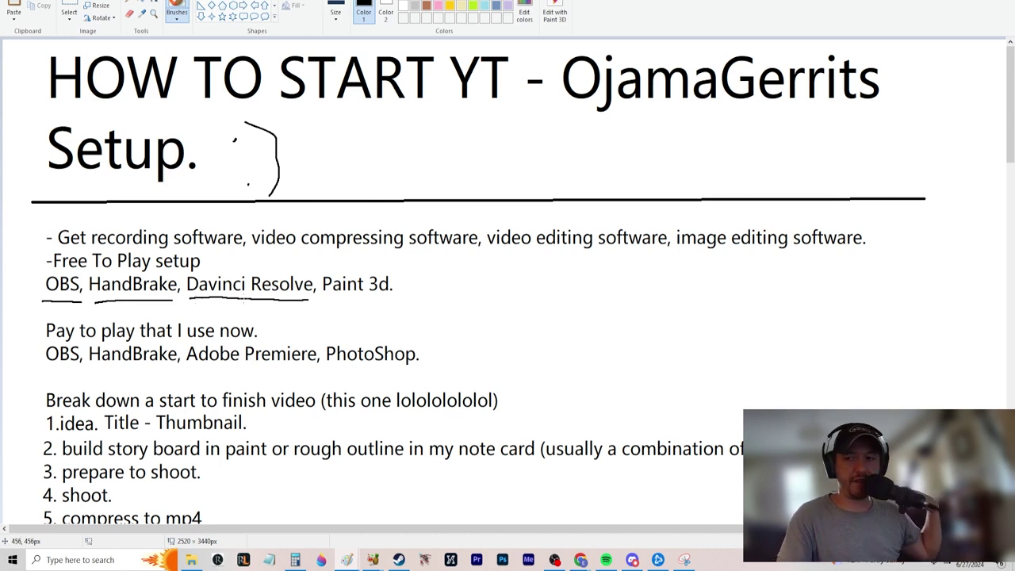
Underline Adobe Premiere in the pay-to-play list, and underline and outline Paint 3d in the free-to-play list
drag(193, 369, 312, 366)
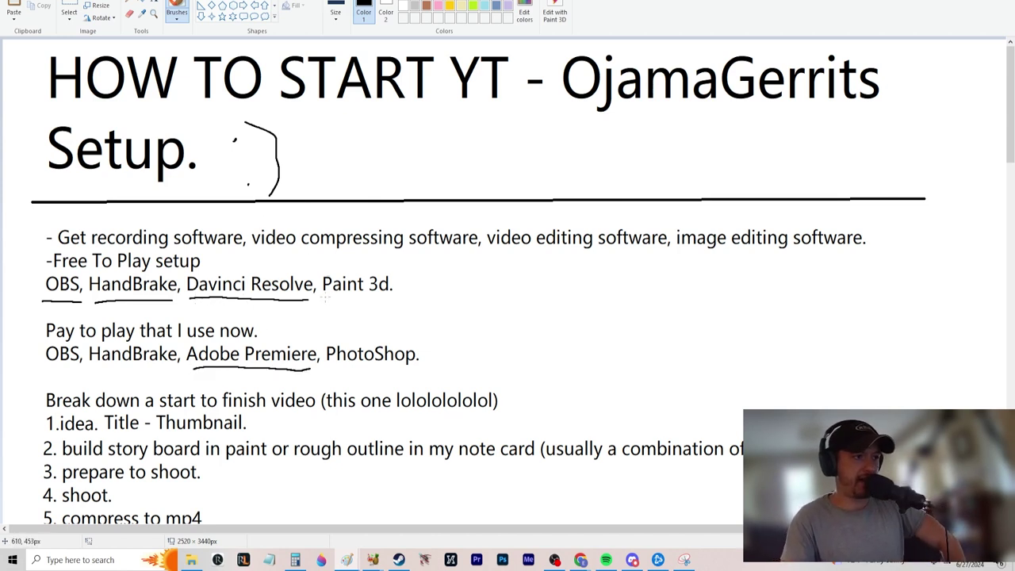
drag(326, 297, 393, 291)
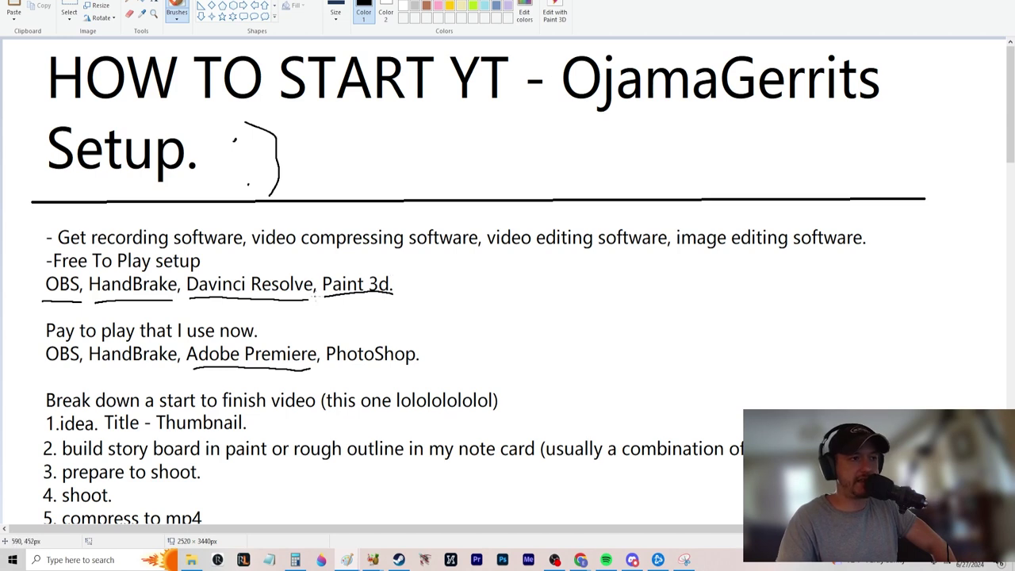
mouse_move(316, 295)
mouse_down()
mouse_move(324, 266)
mouse_move(403, 287)
mouse_move(400, 297)
mouse_up()
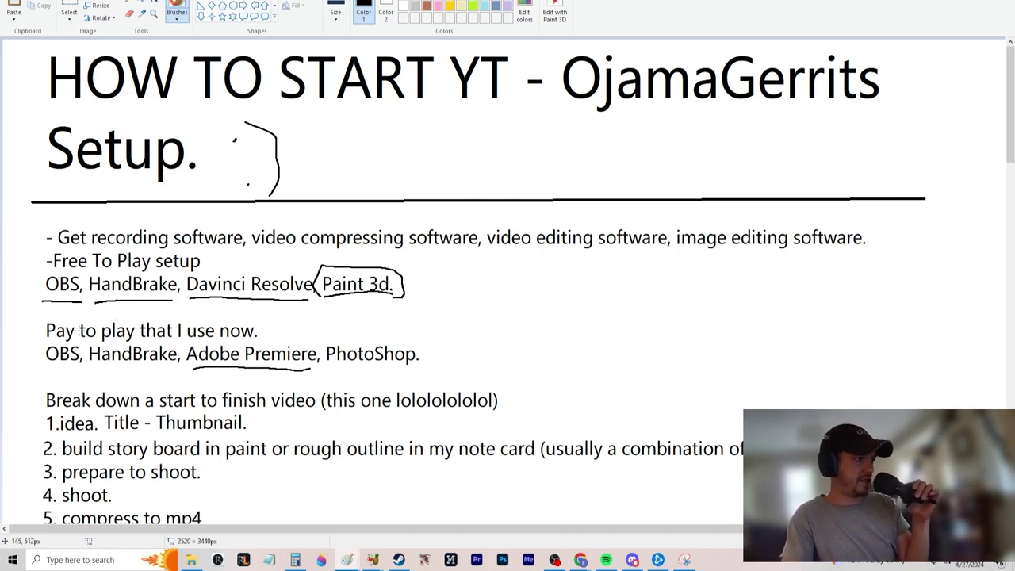
Underline OBS and HandBrake in the pay-to-play list and draw outlines around Adobe Premiere and PhotoShop
drag(46, 363, 79, 363)
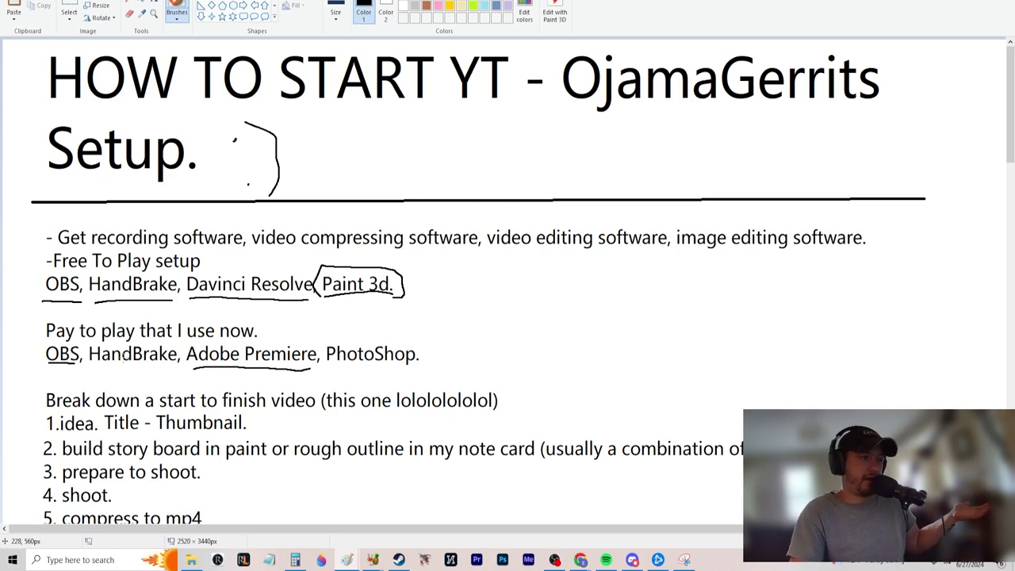
drag(97, 367, 173, 367)
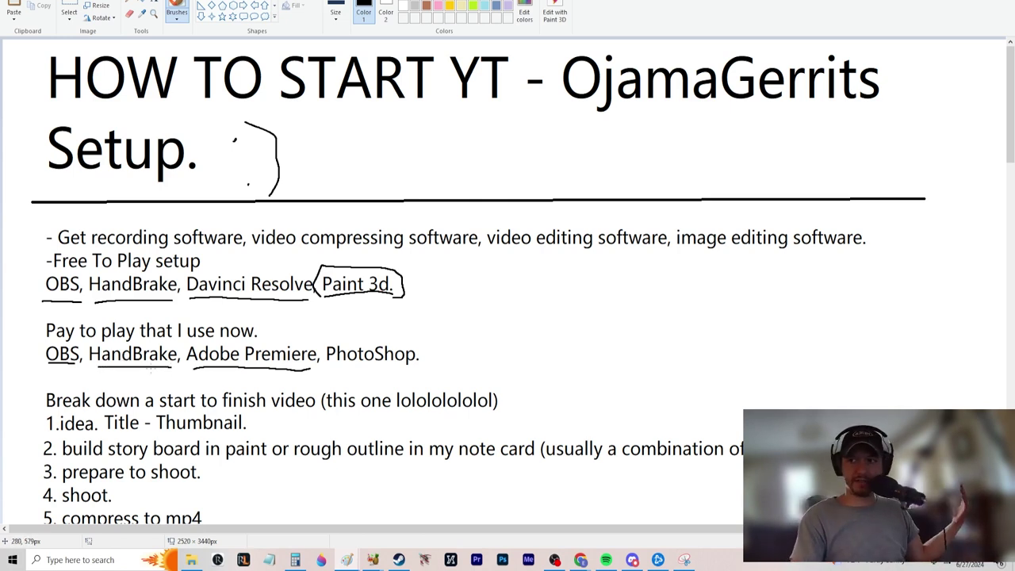
mouse_move(195, 367)
mouse_down()
mouse_move(319, 343)
mouse_move(321, 365)
mouse_move(343, 371)
mouse_move(328, 367)
mouse_move(414, 372)
mouse_move(429, 343)
mouse_move(317, 361)
mouse_up()
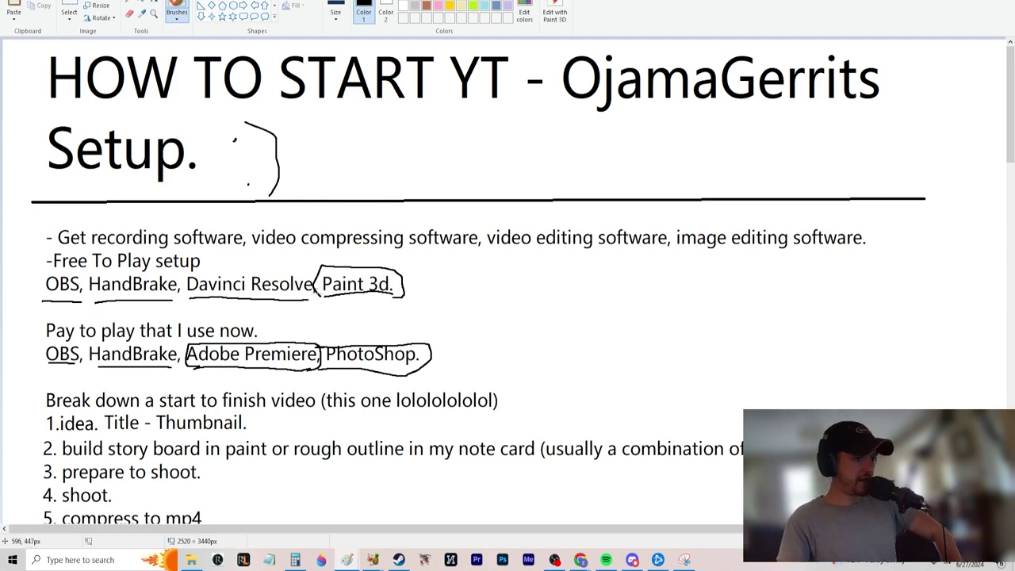
Underline "idea." and "Title - Thumbnail." in item 1 of the start-to-finish video breakdown
scroll(238, 276, down, 3)
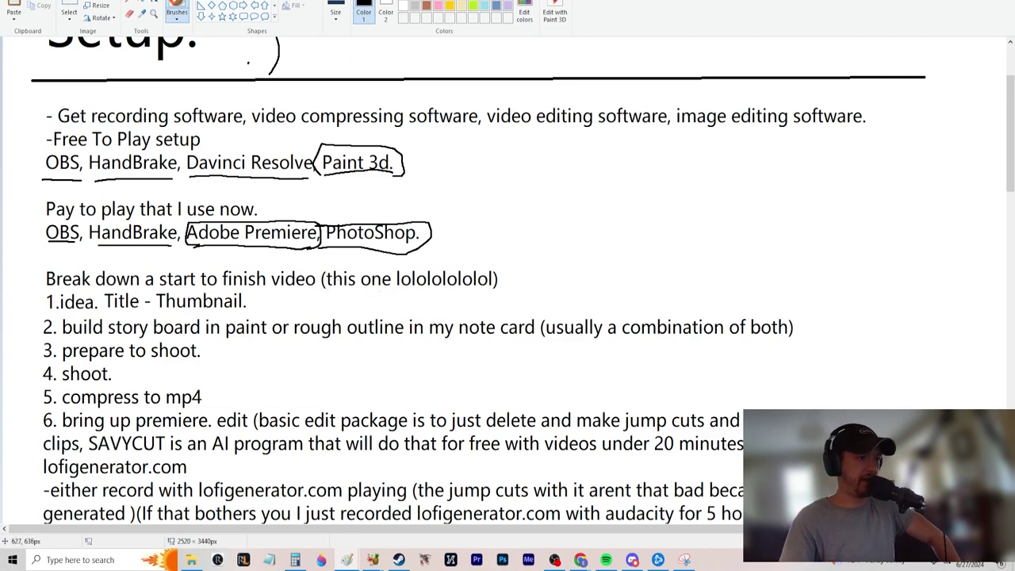
scroll(233, 268, down, 3)
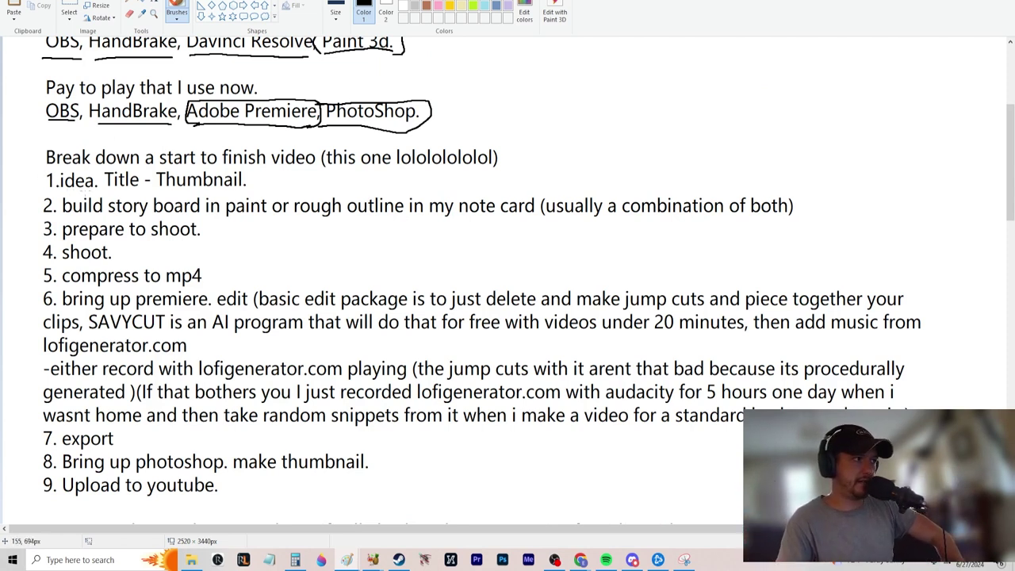
drag(61, 189, 97, 189)
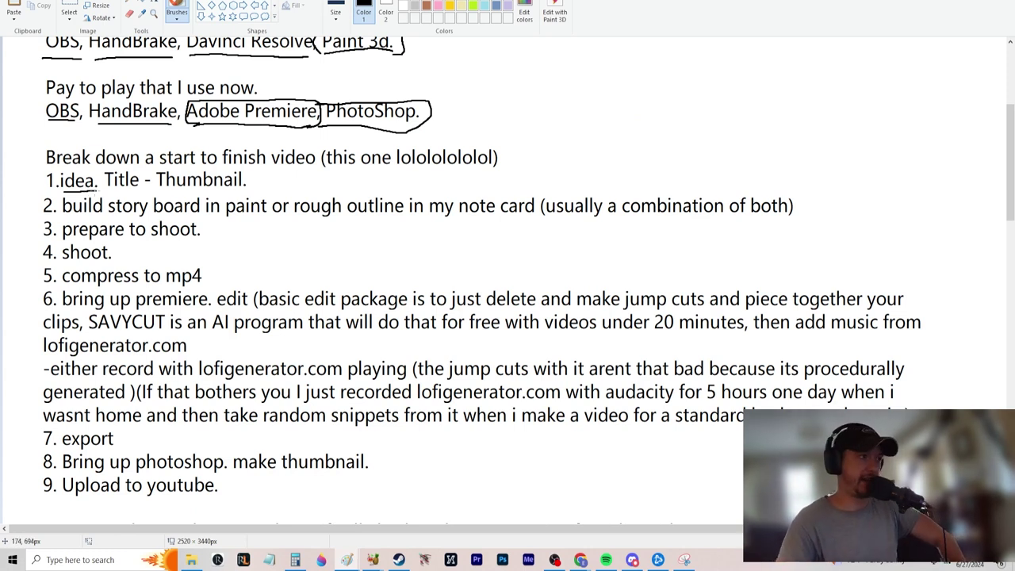
drag(105, 191, 246, 189)
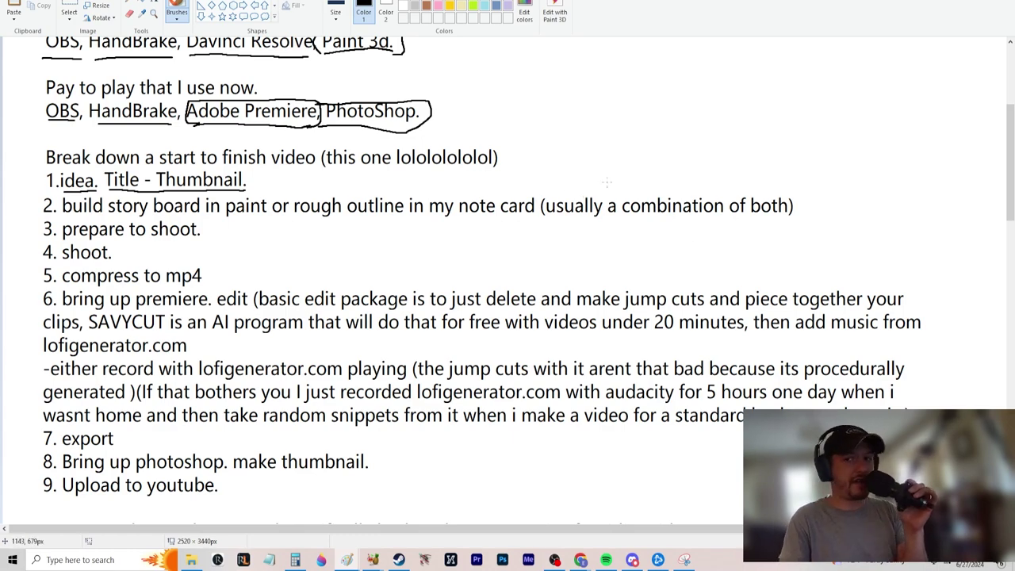
Underline "HOW TO START YT", the channel name and "Setup" in the large heading
scroll(589, 276, up, 3)
scroll(427, 271, down, 3)
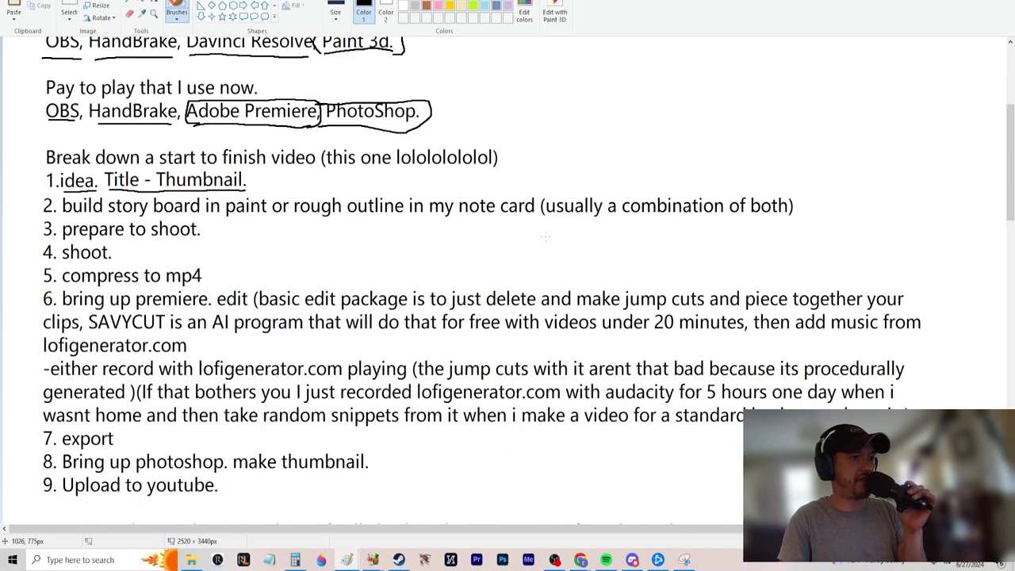
scroll(231, 183, up, 3)
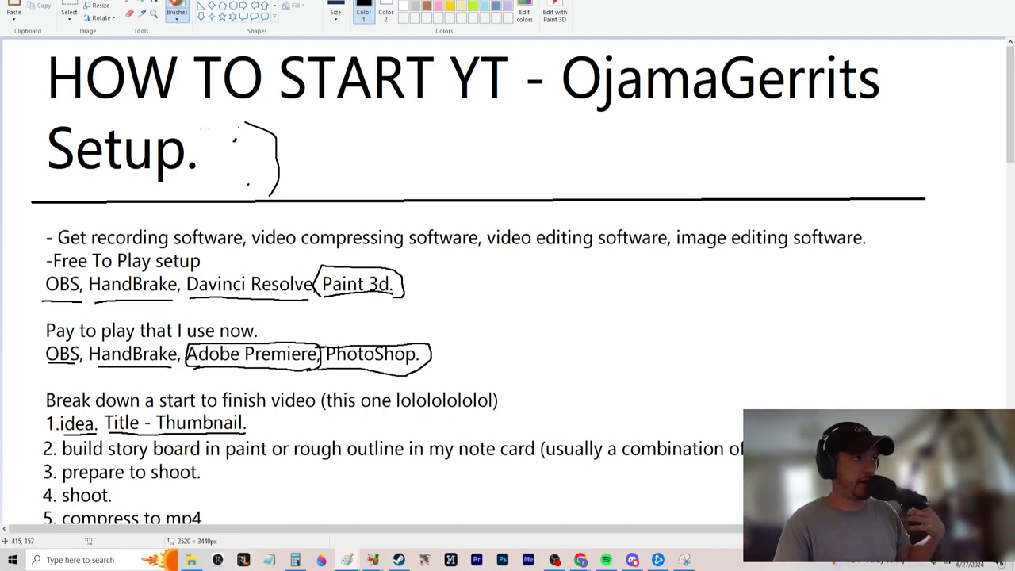
drag(31, 107, 874, 121)
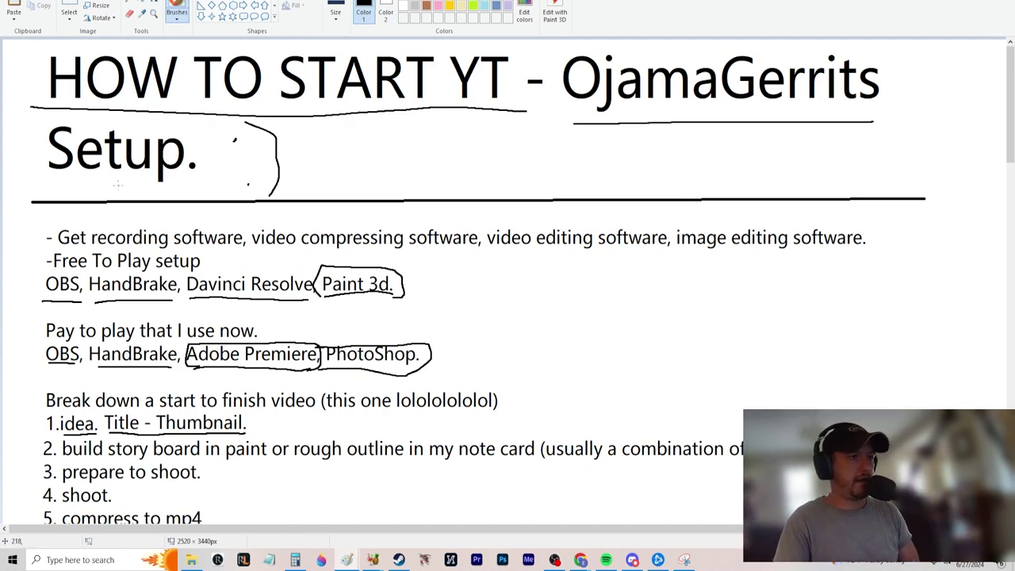
drag(38, 187, 173, 187)
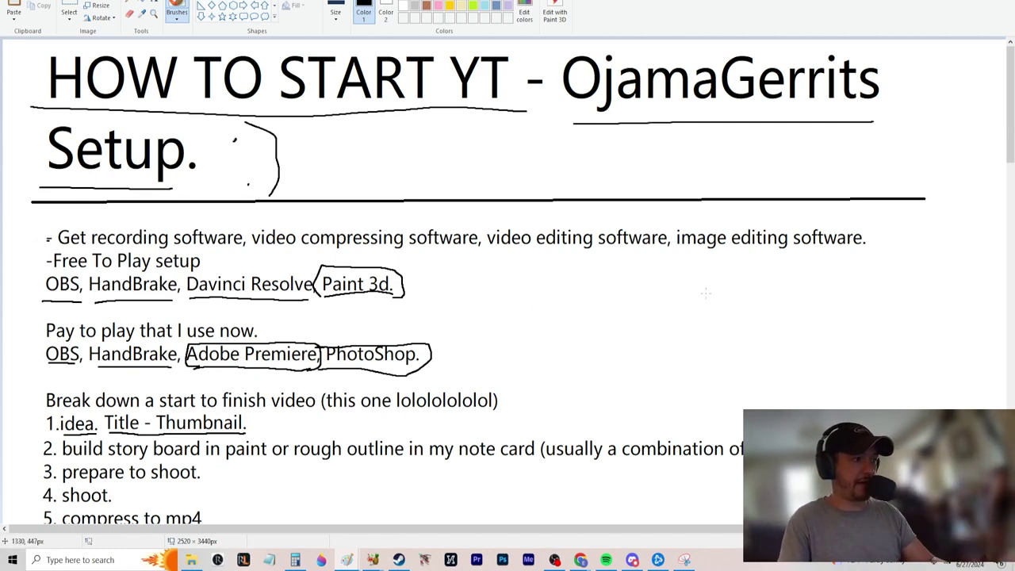
Extend the bottom of the canvas downward to make the image about 2520 × 6424 px
scroll(705, 294, down, 3)
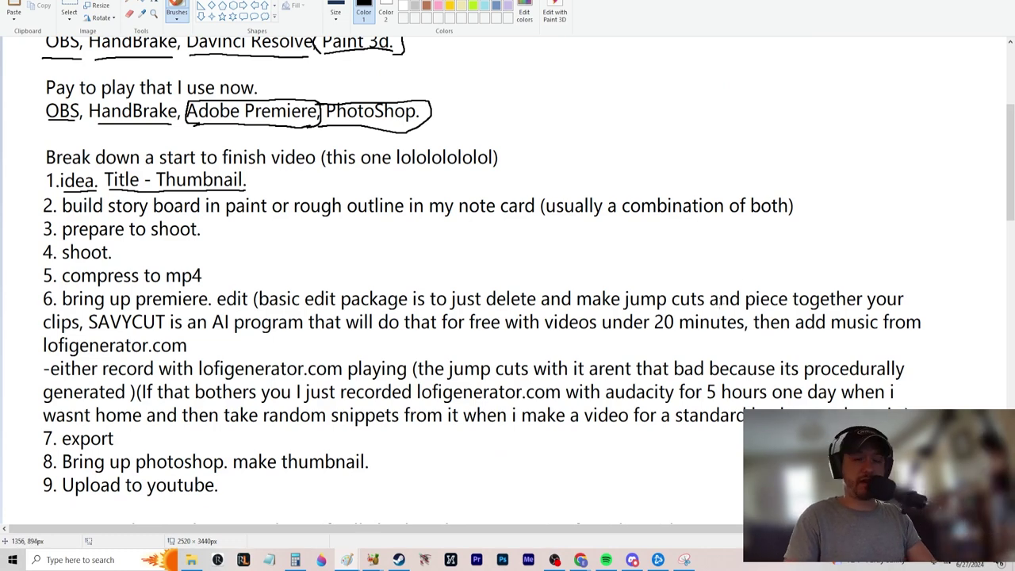
scroll(509, 226, down, 3)
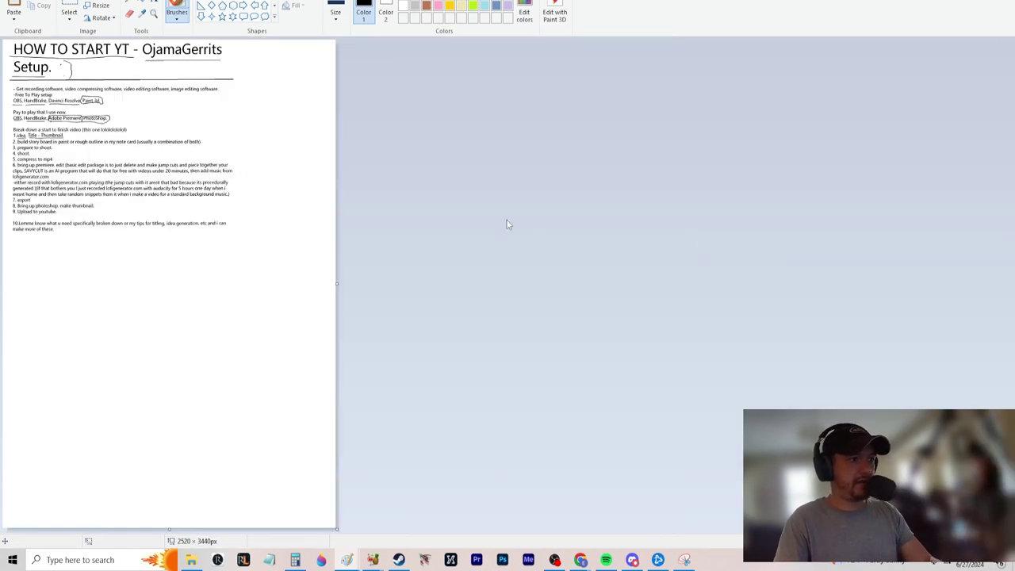
scroll(388, 188, down, 2)
scroll(297, 195, up, 5)
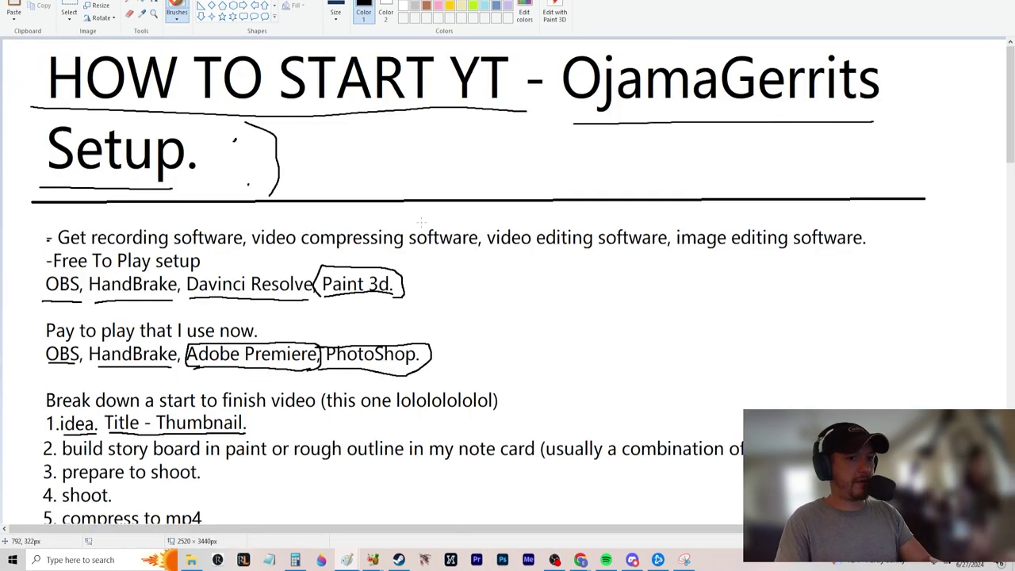
scroll(420, 223, down, 2)
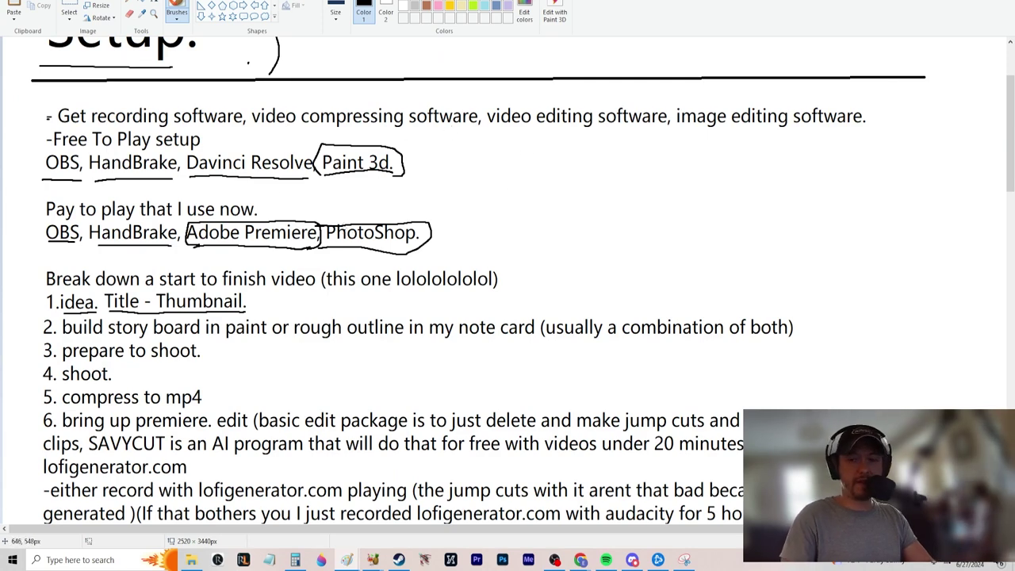
scroll(317, 220, down, 3)
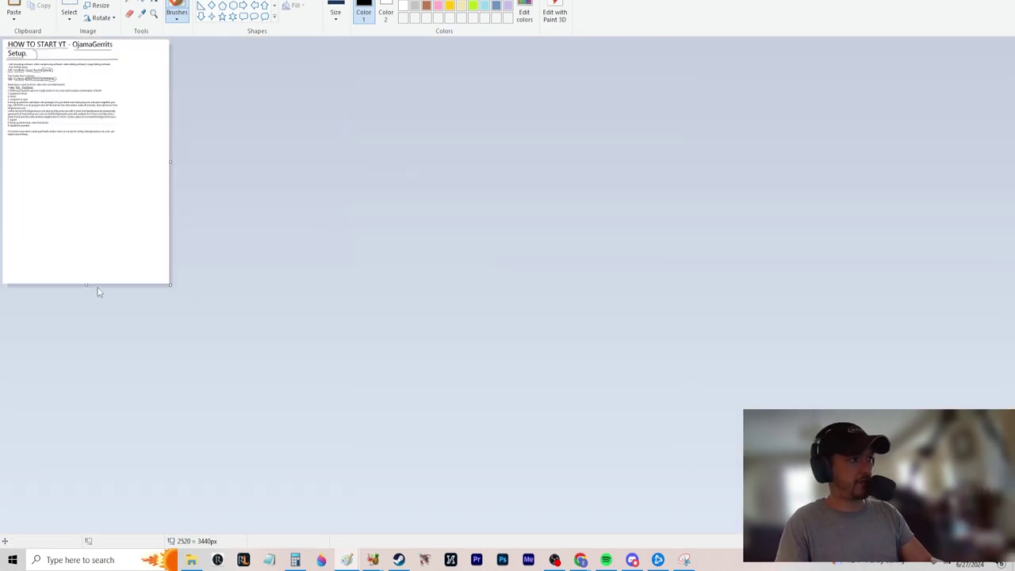
drag(86, 284, 94, 481)
Underline item "4. shoot." in the start-to-finish video breakdown
scroll(239, 355, up, 5)
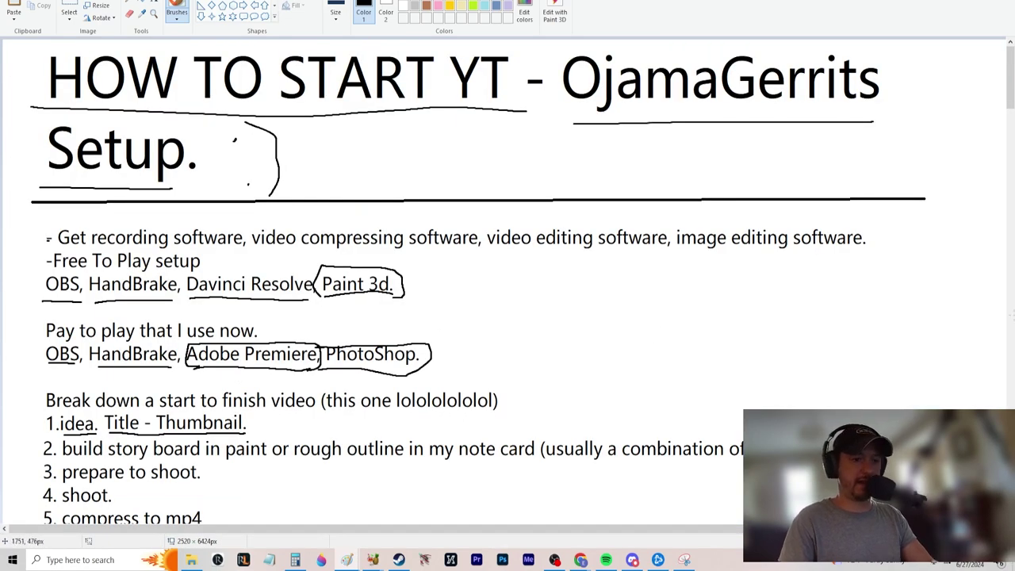
scroll(508, 286, down, 3)
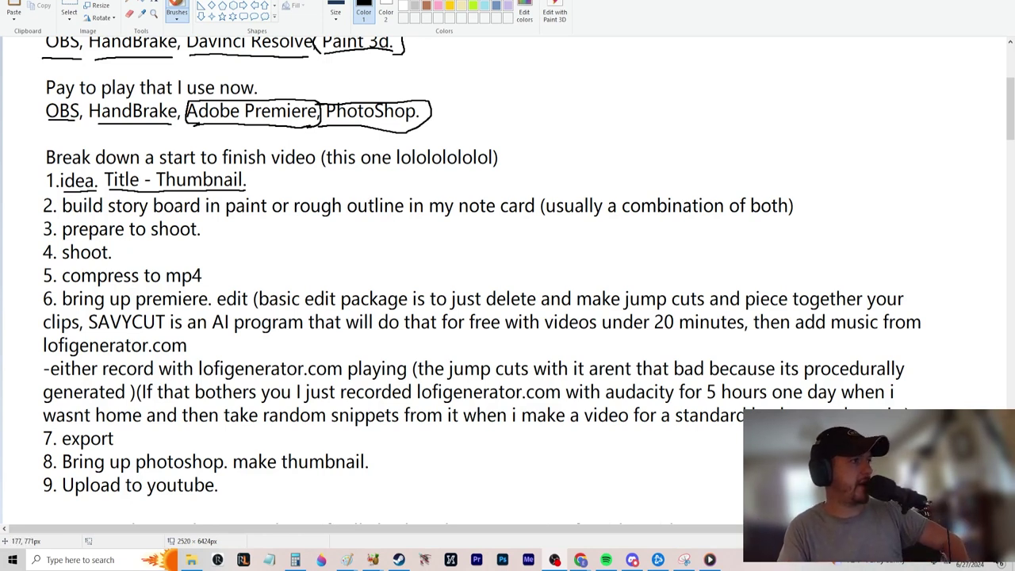
drag(39, 262, 120, 266)
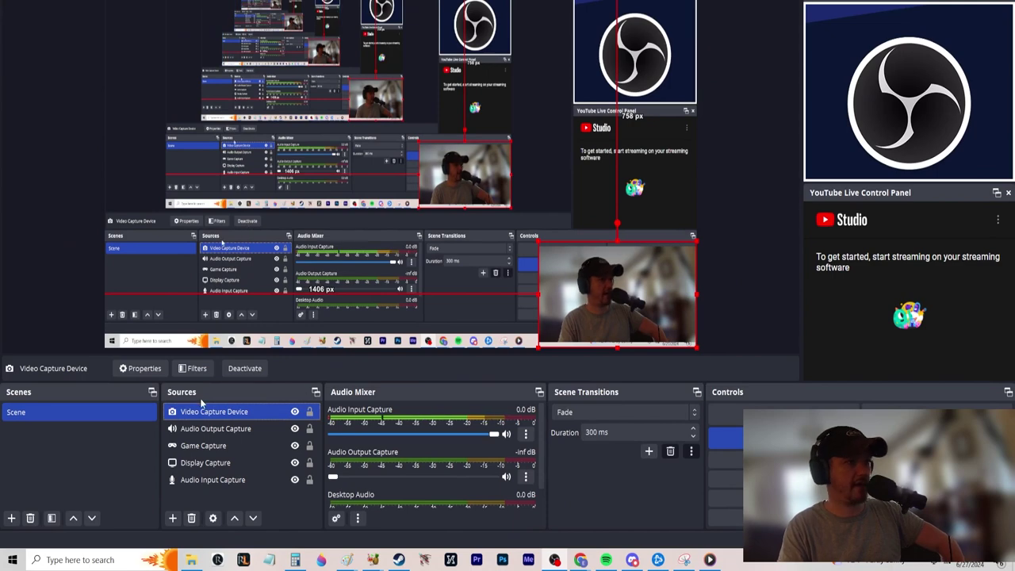
Switch to OBS Studio, go through the audio output, game, display and audio input capture sources and the audio mixer, and return to Paint
click(252, 430)
click(255, 444)
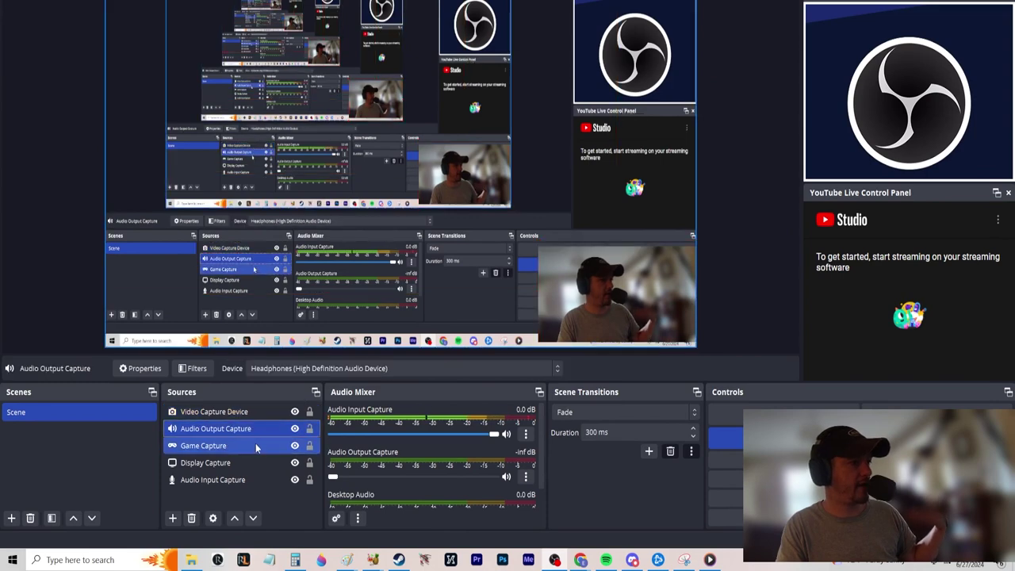
click(256, 464)
click(255, 480)
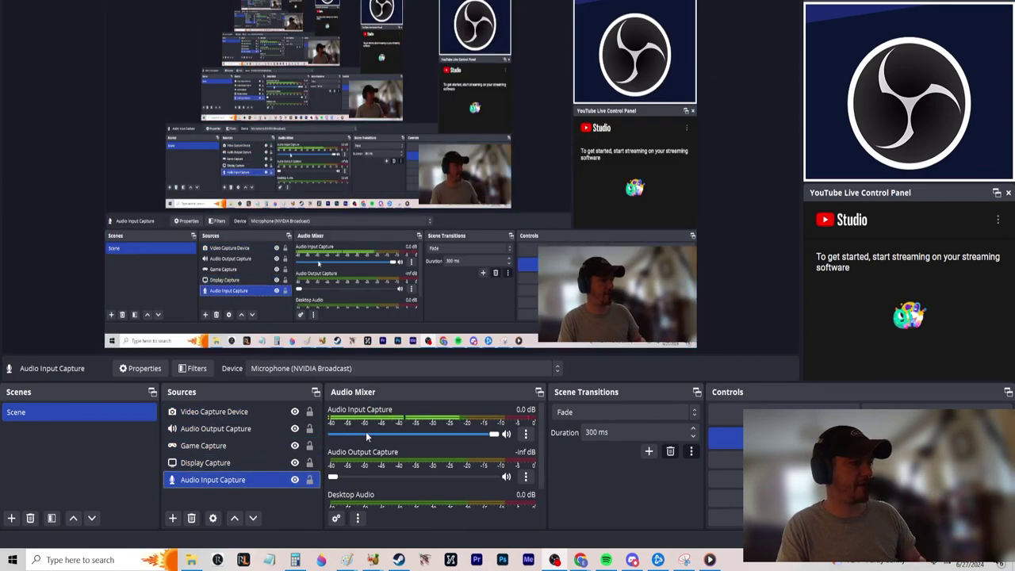
scroll(377, 471, down, 1)
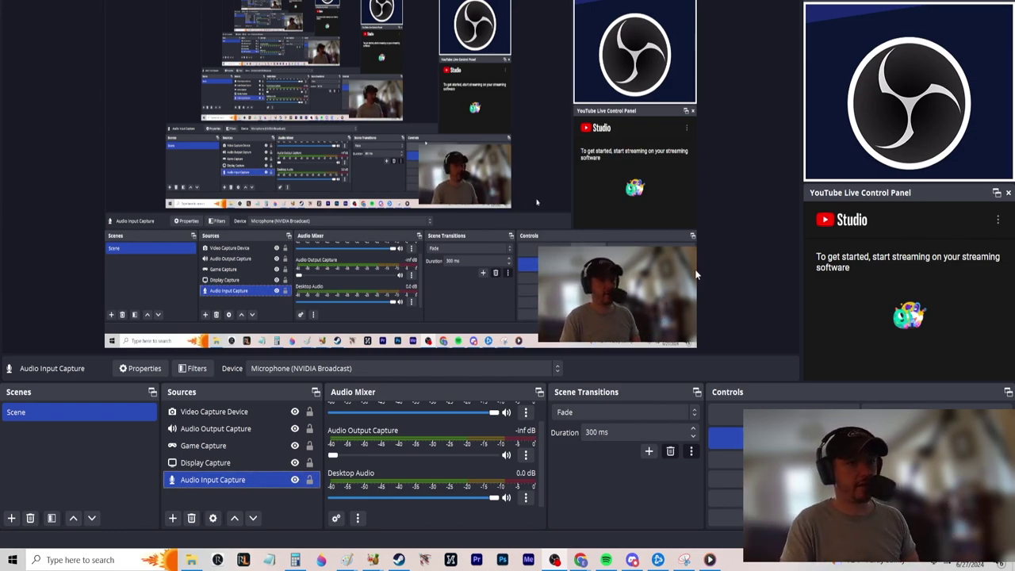
key(alt+Tab)
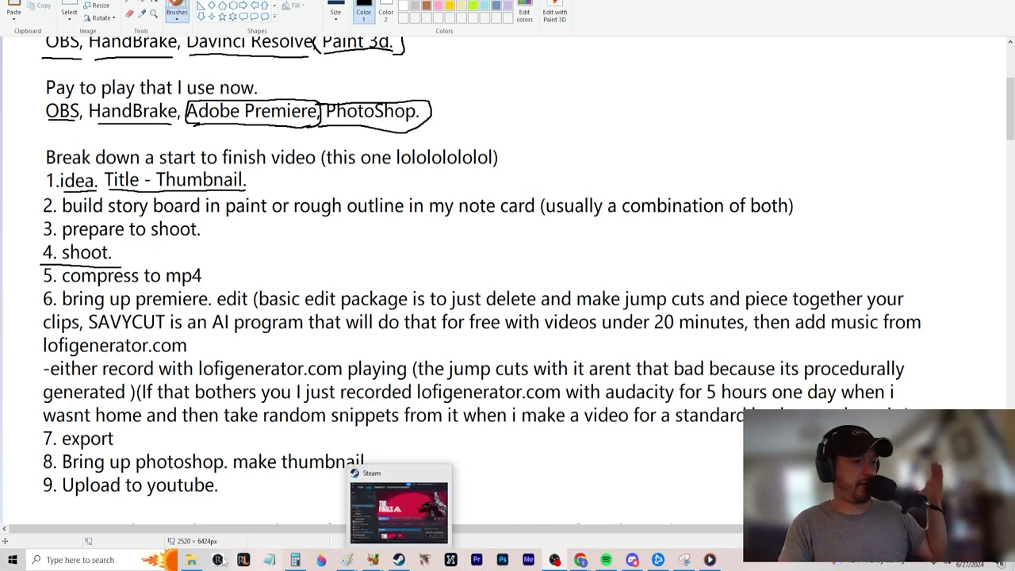
Search Windows for "nvidia" and open NVIDIA Broadcast
click(193, 512)
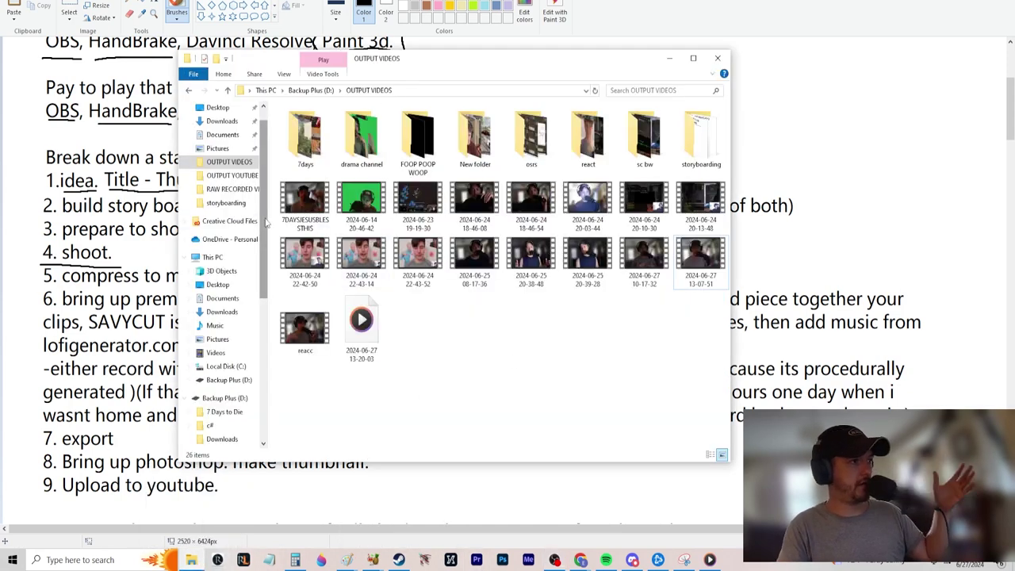
click(163, 278)
click(133, 556)
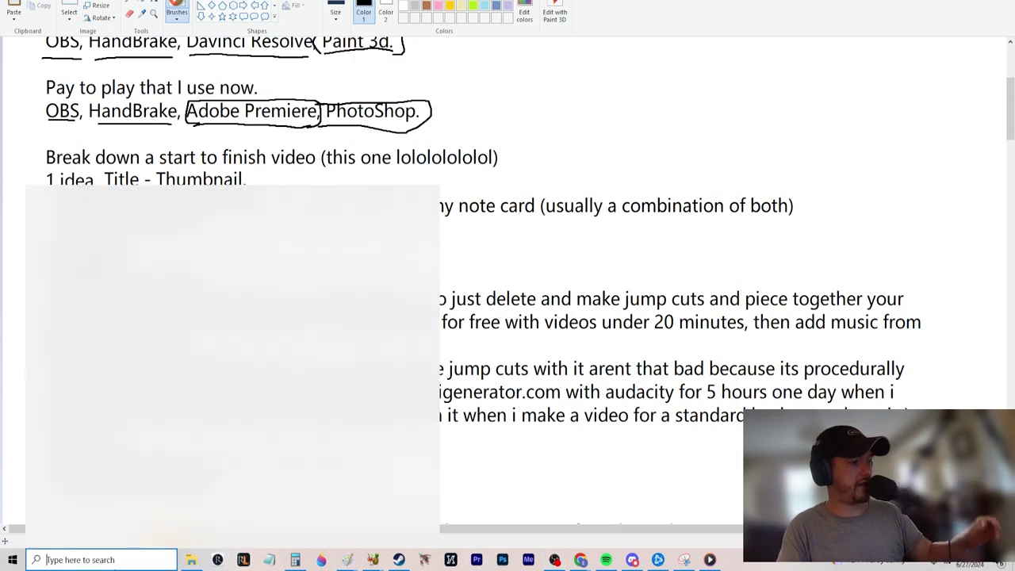
text(nvidia)
key(Return)
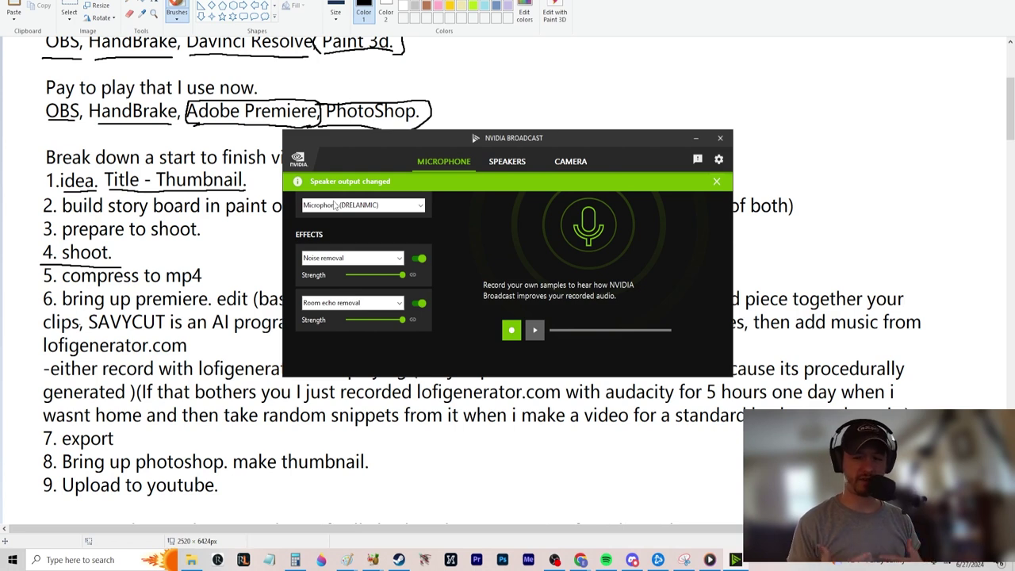
View the speaker effects in NVIDIA Broadcast and look through the output device choices
click(502, 162)
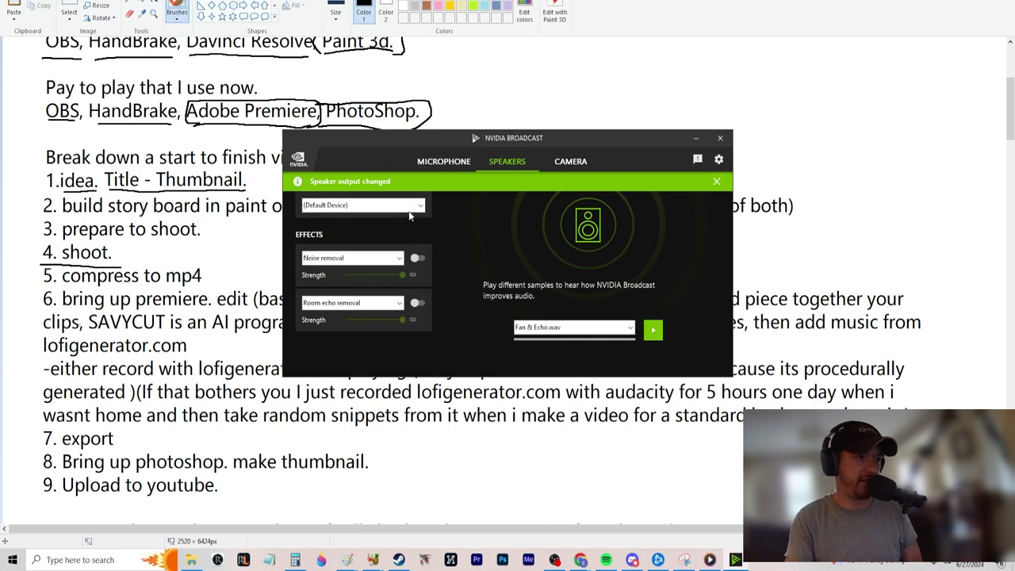
click(386, 205)
click(514, 229)
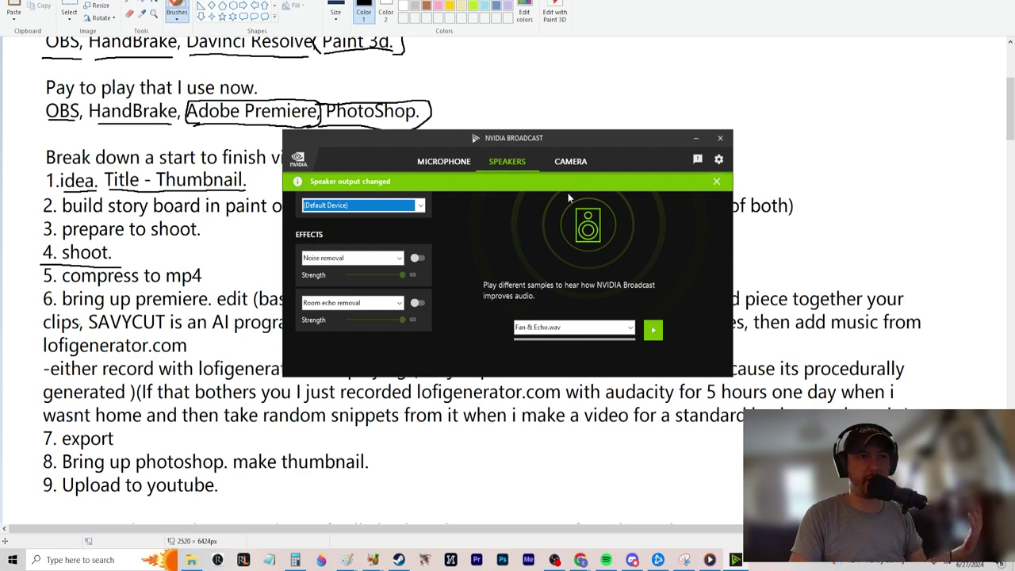
Try the Background removal and Auto frame camera effects in NVIDIA Broadcast, and set the effect back to Background blur
click(578, 164)
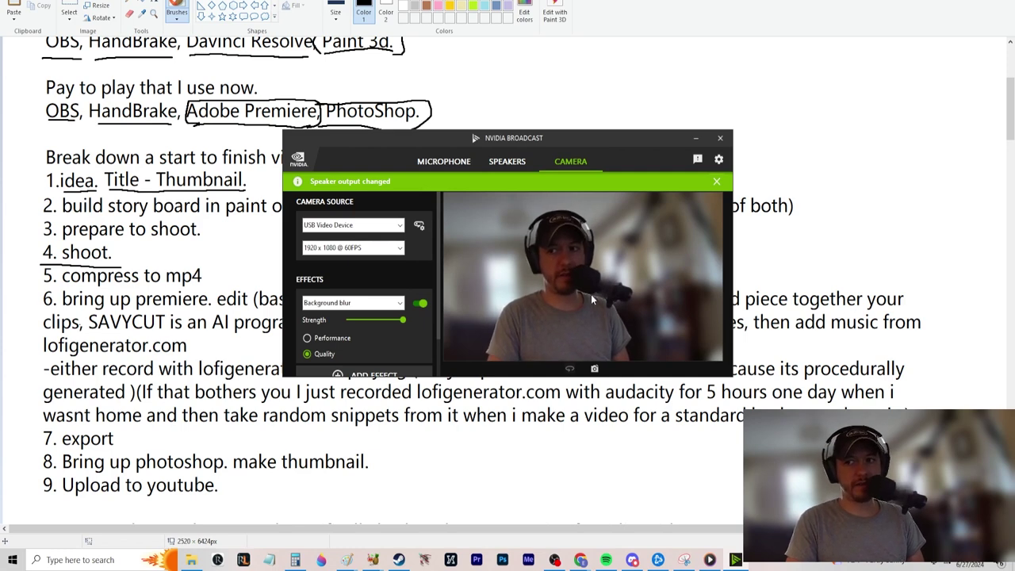
click(392, 307)
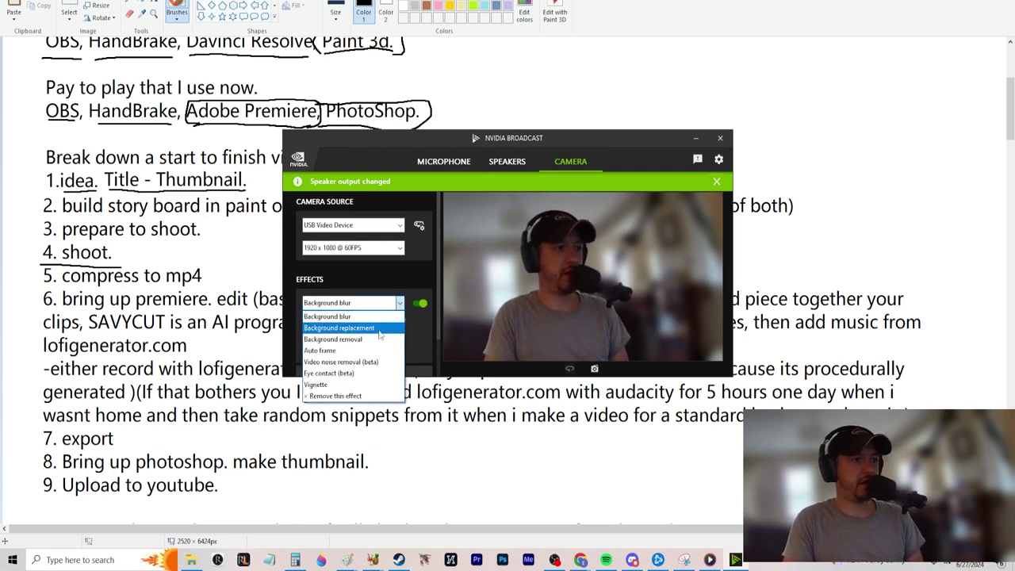
click(377, 340)
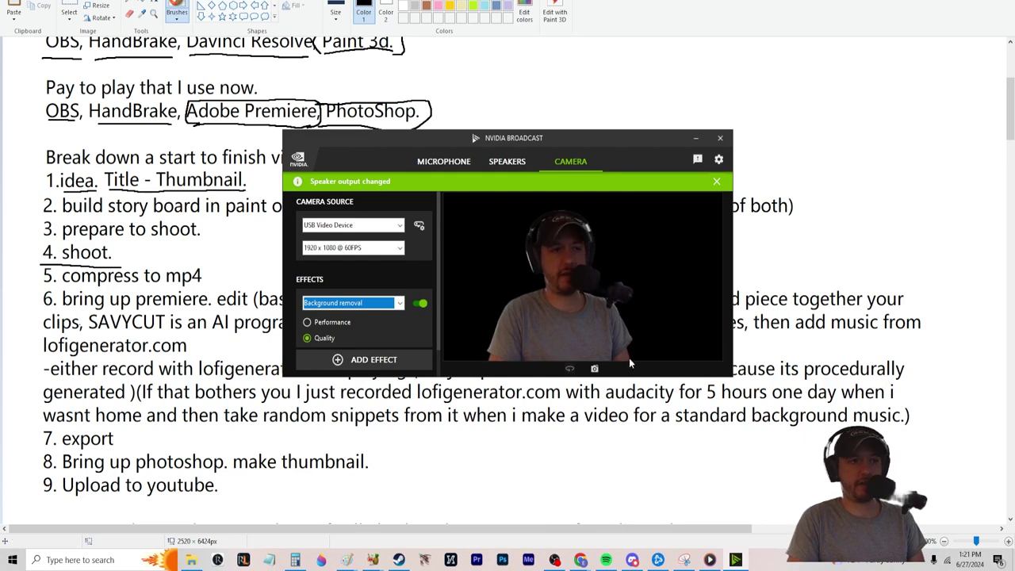
click(392, 303)
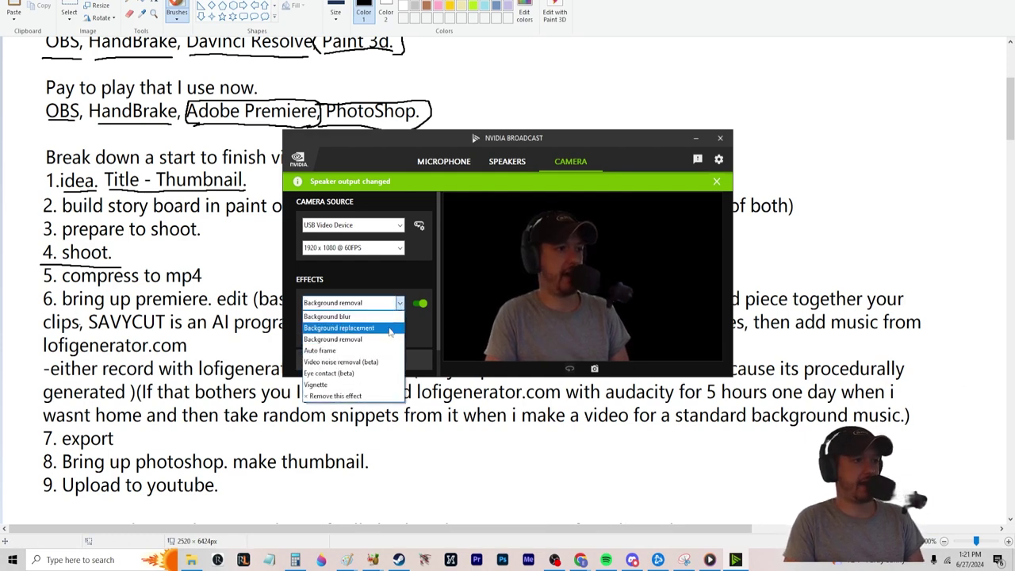
click(349, 350)
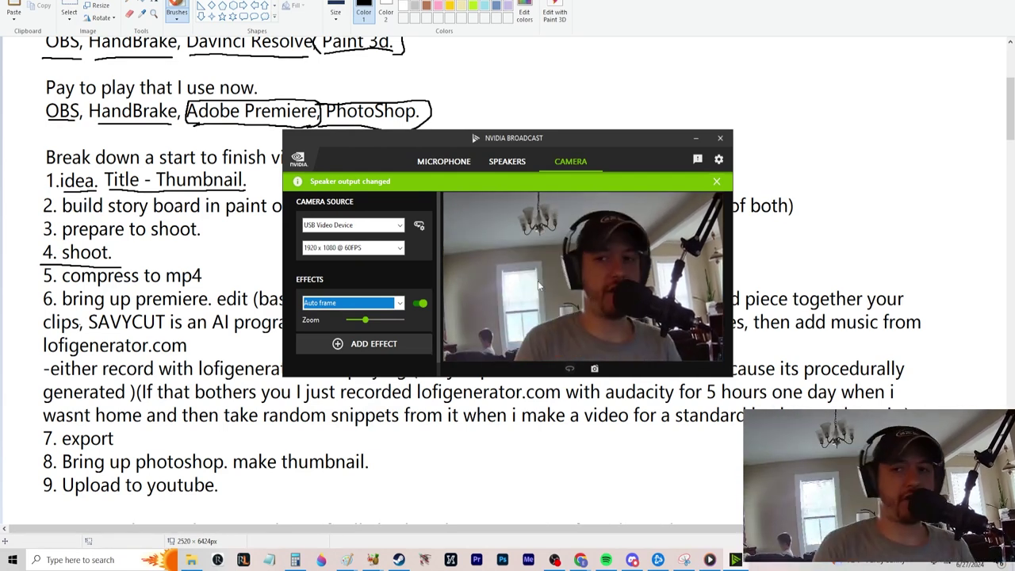
click(399, 303)
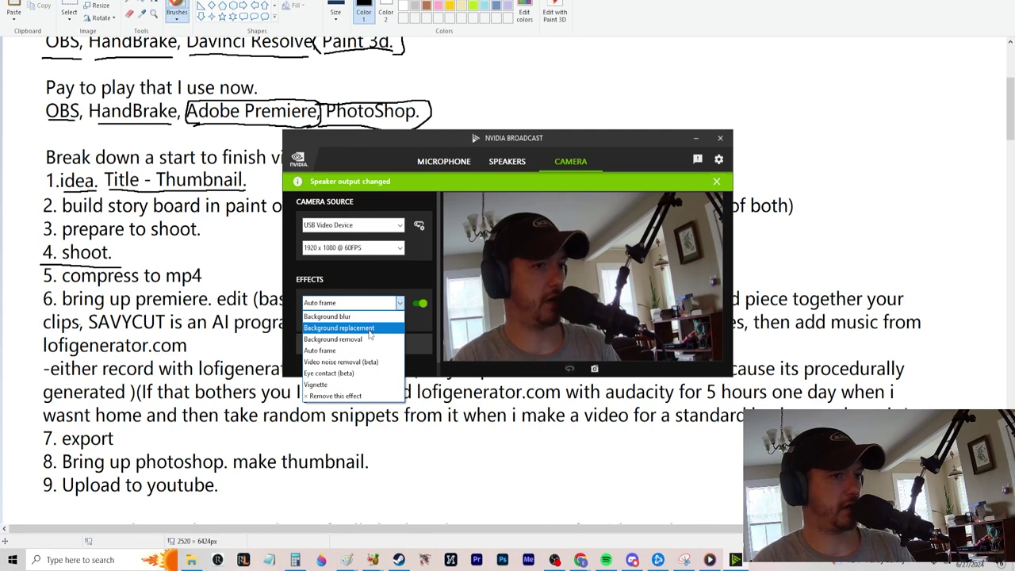
click(349, 317)
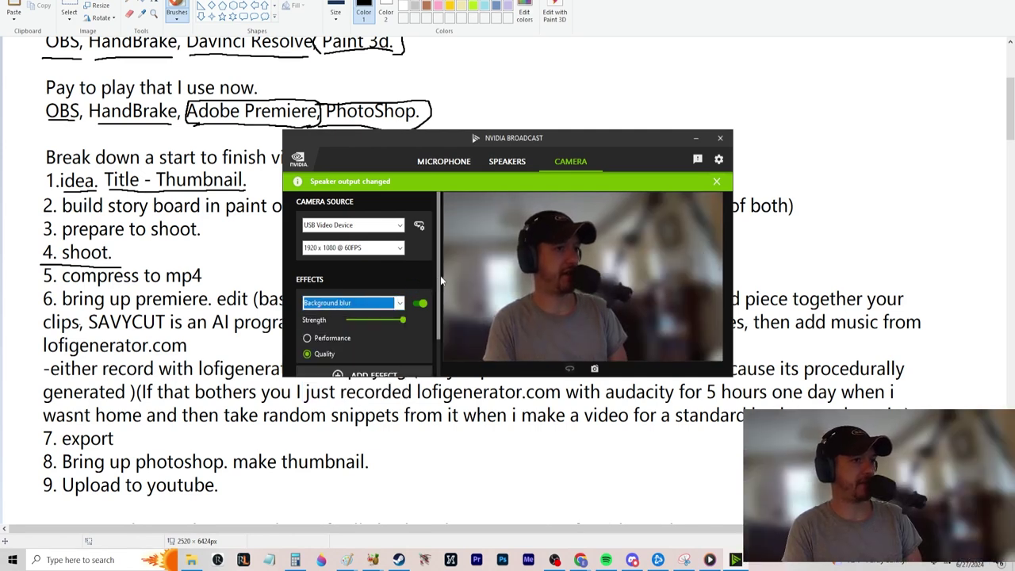
Review the background blur settings and camera resolution choices, keep 1920 x 1080 @ 60FPS, and close NVIDIA Broadcast
drag(440, 277, 445, 319)
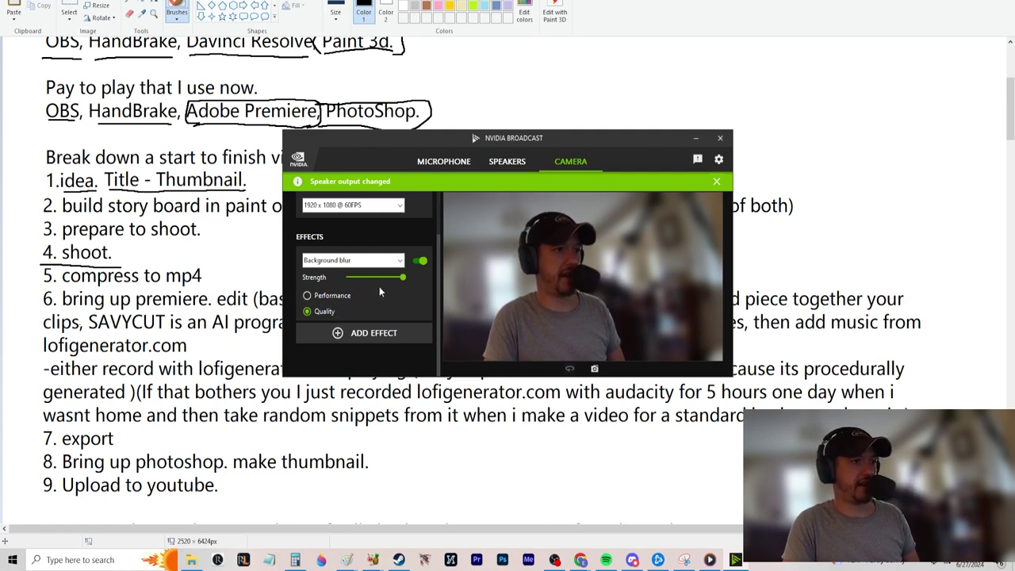
scroll(379, 277, up, 2)
click(378, 241)
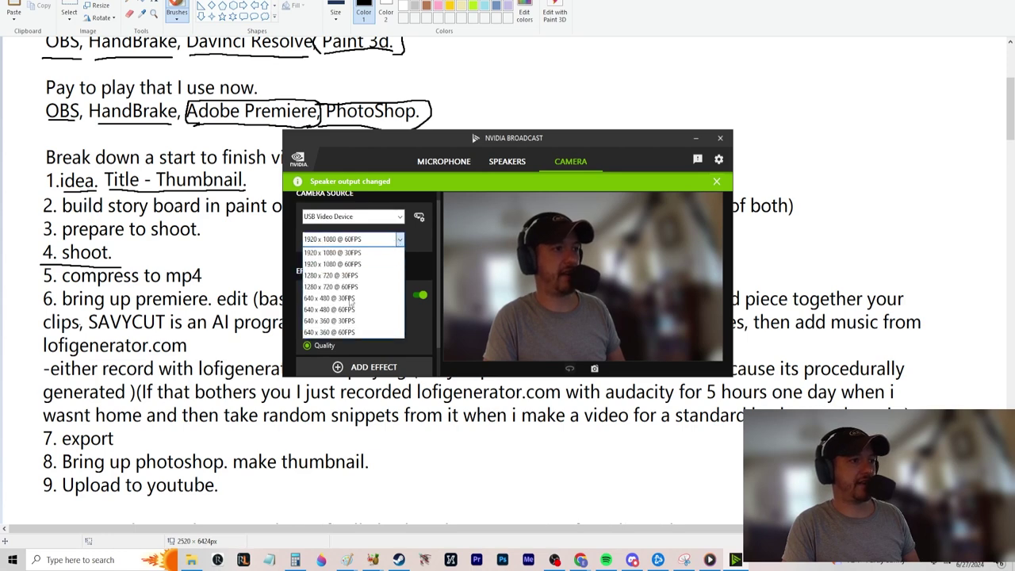
click(383, 266)
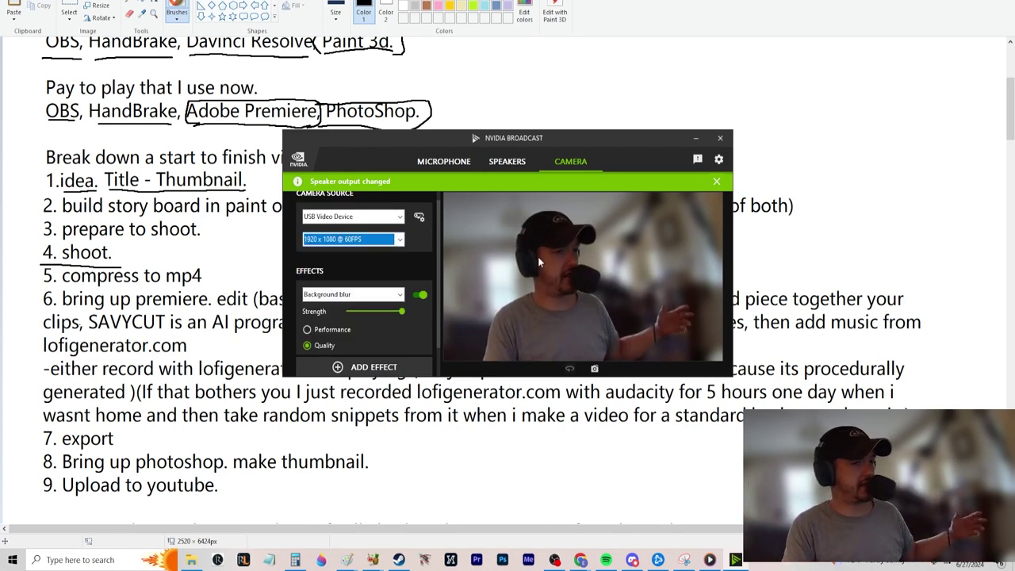
click(720, 138)
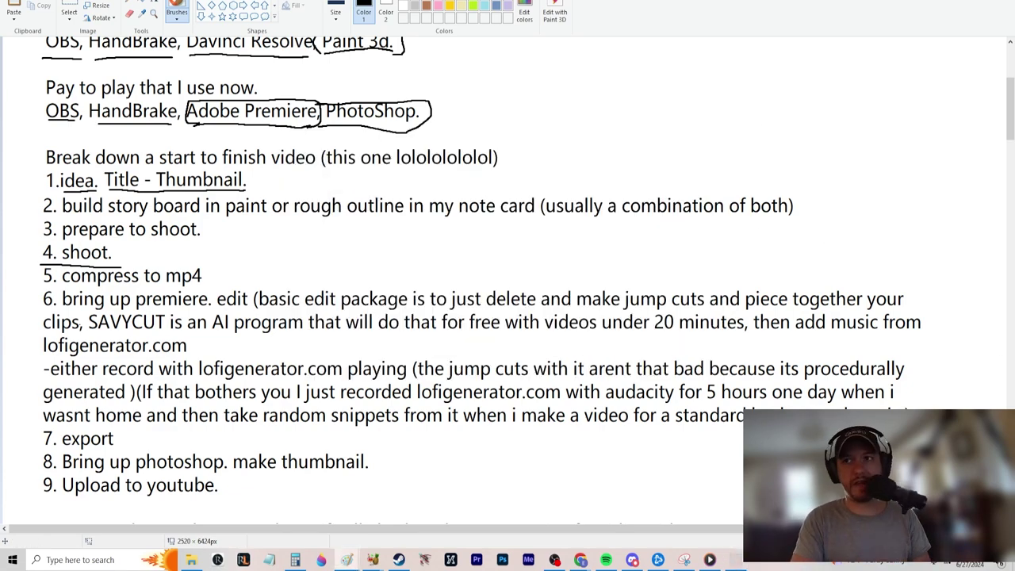
Switch to OBS Studio, show Camera (NVIDIA Broadcast) as the Video Capture Device source's device, and close its properties
key(alt+Tab)
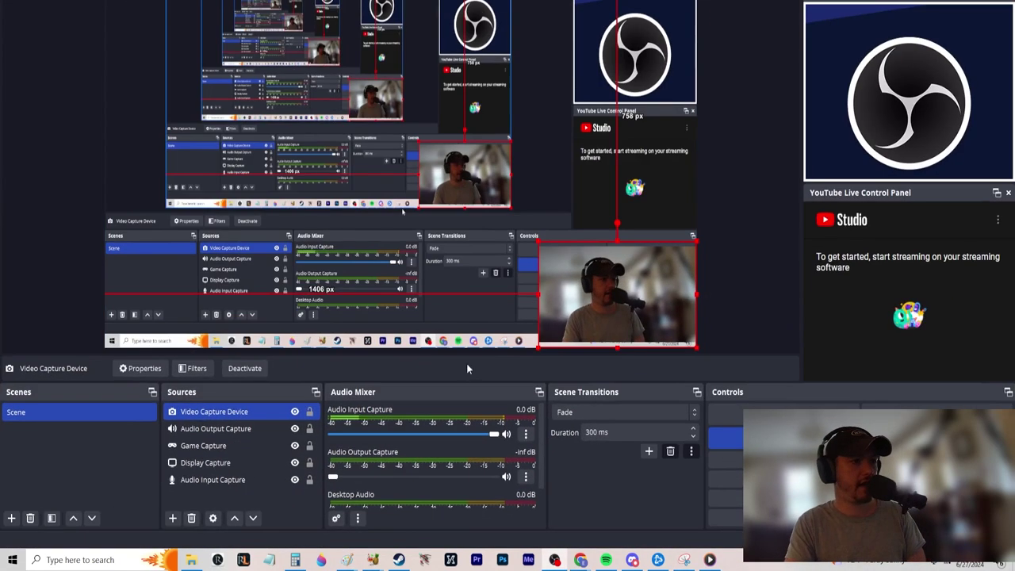
right_click(232, 414)
click(278, 412)
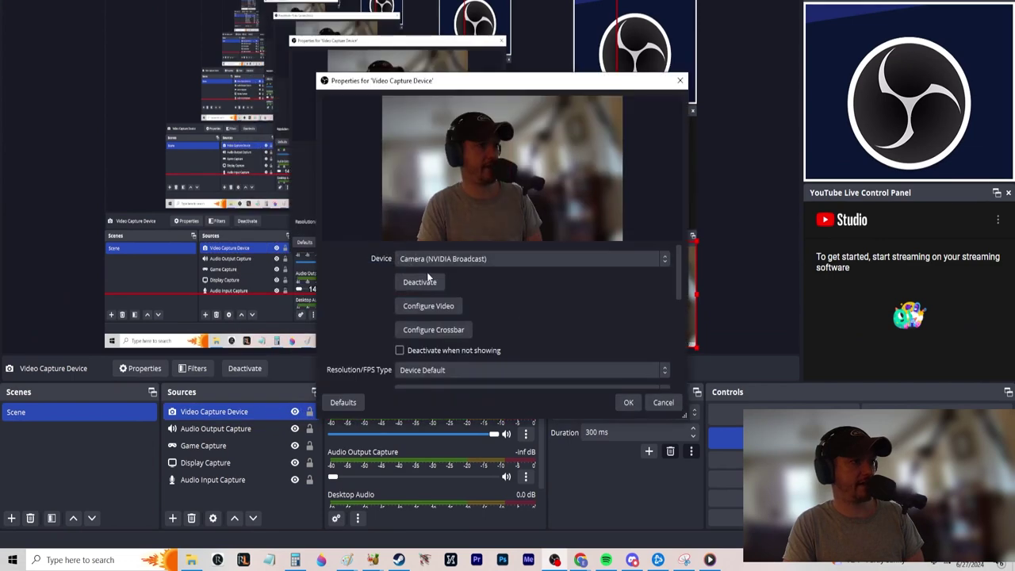
click(553, 259)
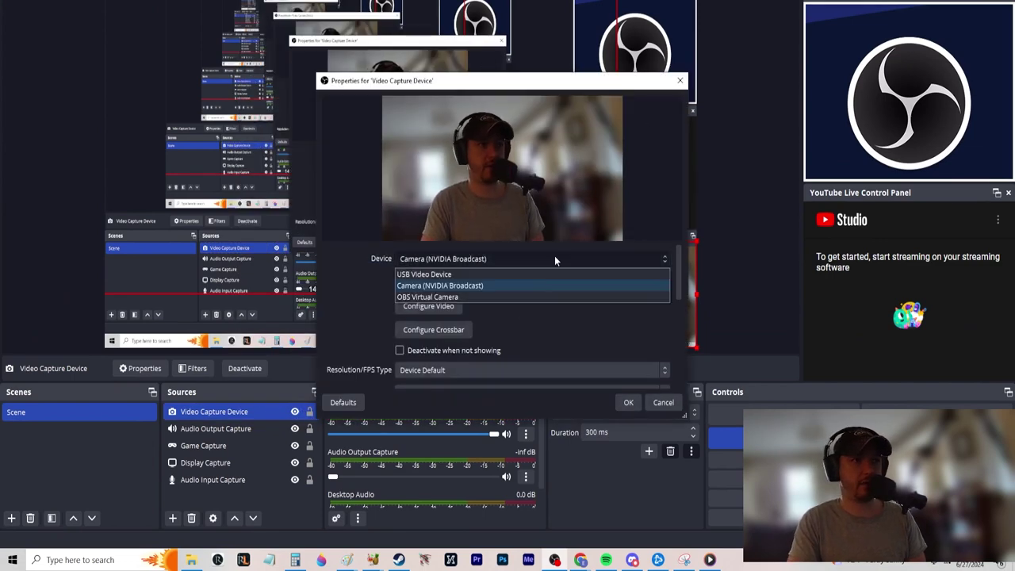
click(498, 285)
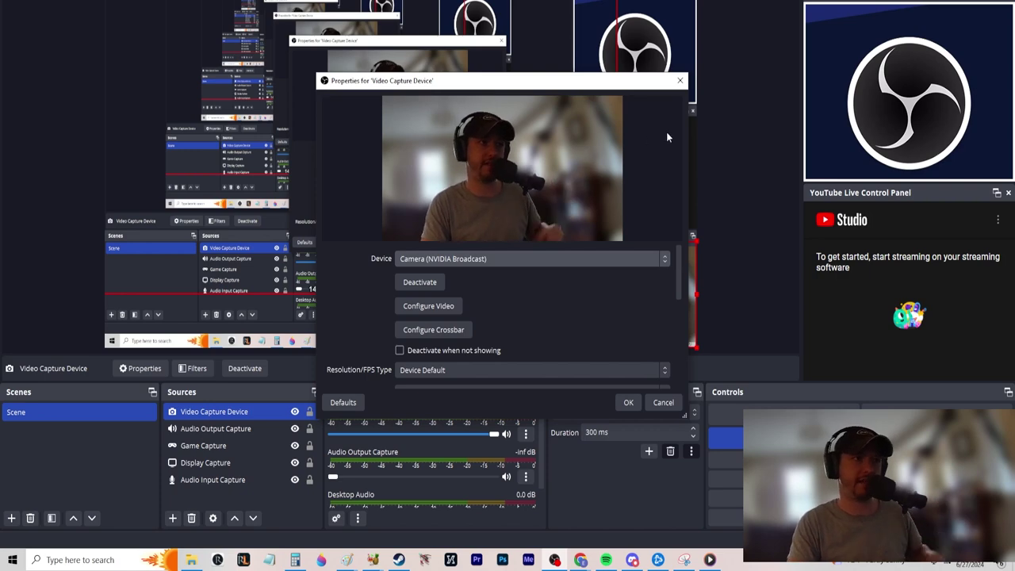
click(680, 83)
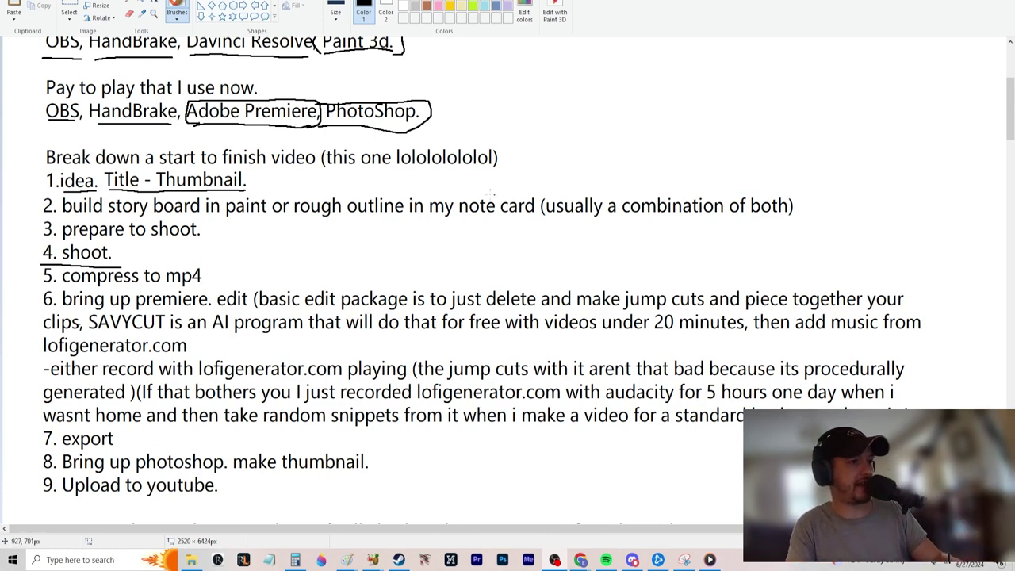
Show the OUTPUT VIDEOS folder in File Explorer and check the storage properties of the Backup Plus (D:) drive
click(191, 560)
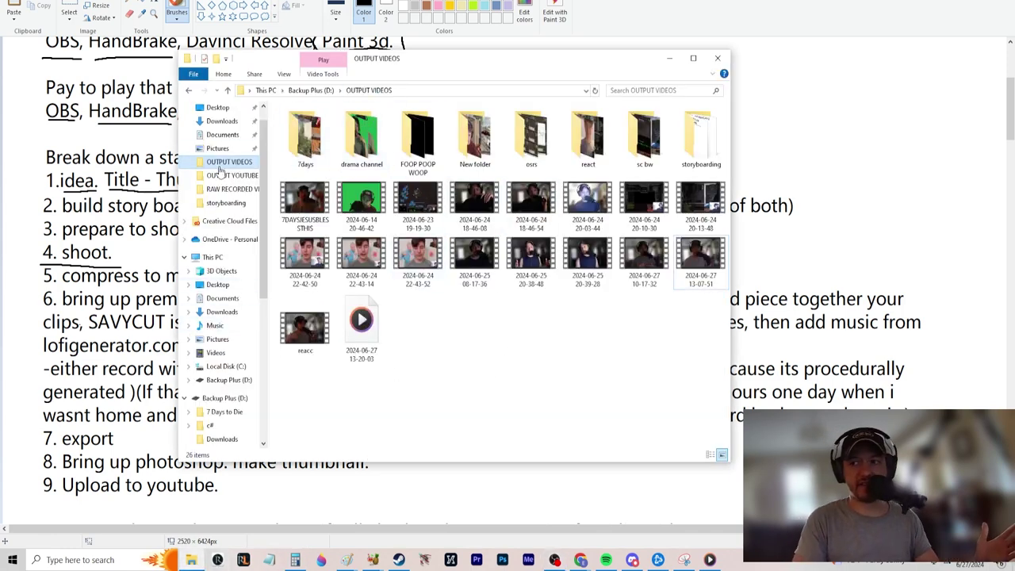
right_click(223, 397)
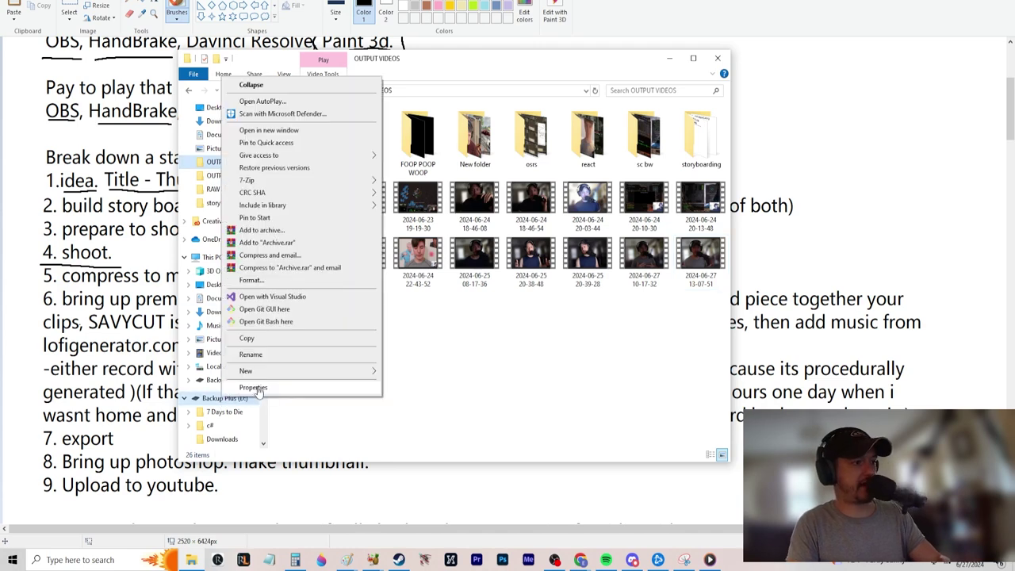
click(238, 382)
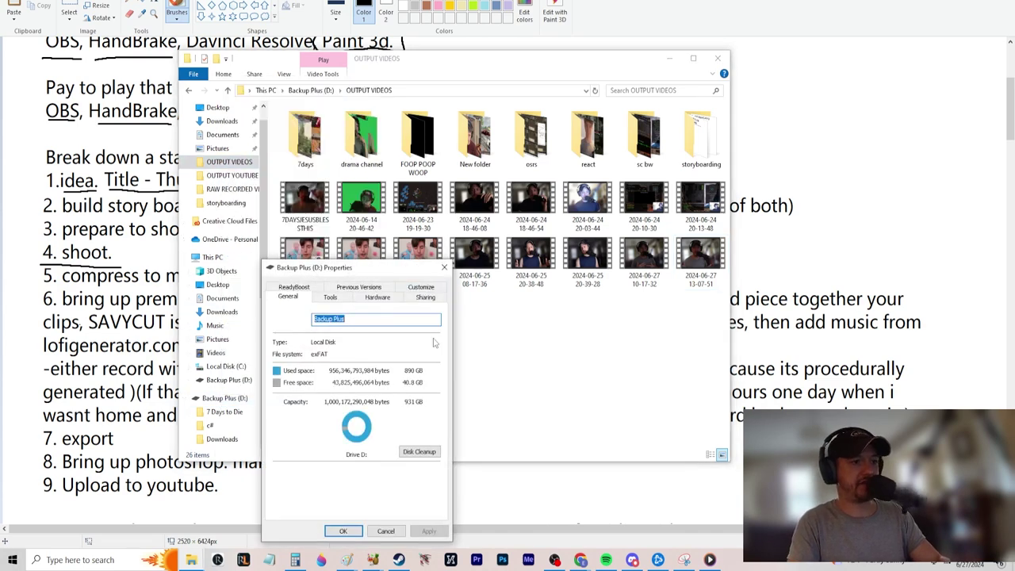
click(445, 268)
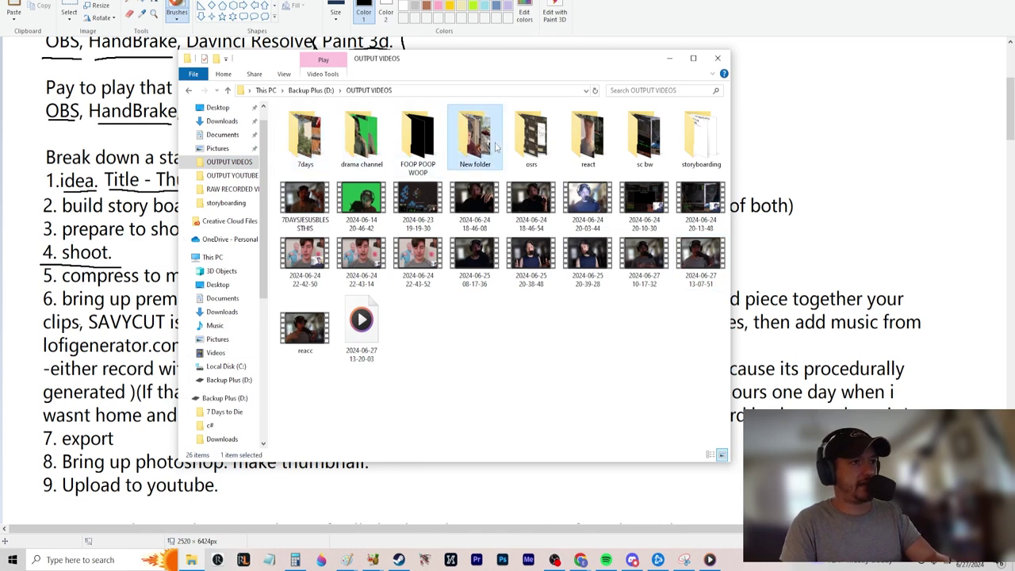
click(639, 143)
click(636, 359)
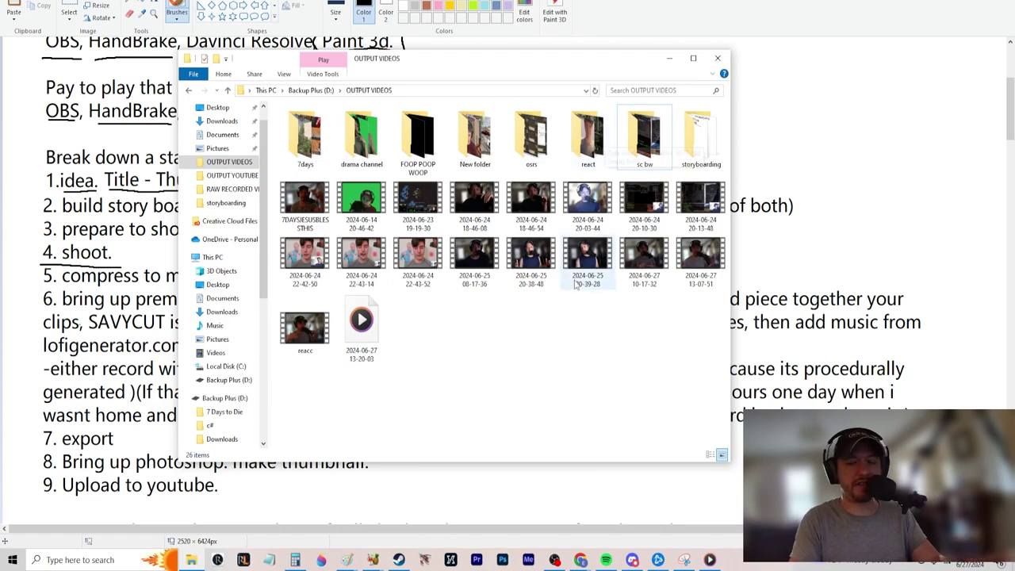
Switch to HandBrake and close the window with the previously loaded video to get an empty Source Selection
click(373, 560)
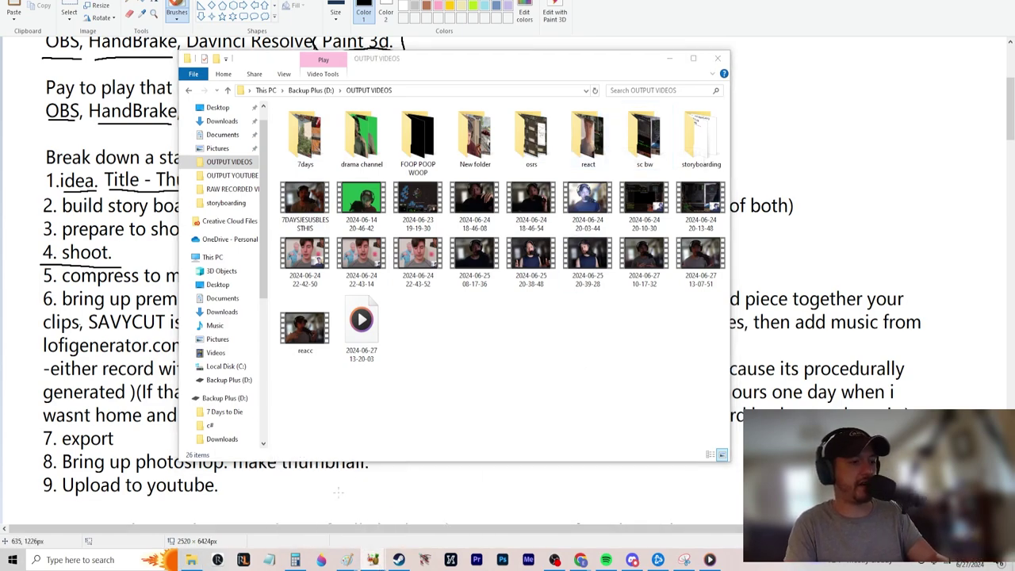
drag(1011, 151, 429, 111)
click(162, 142)
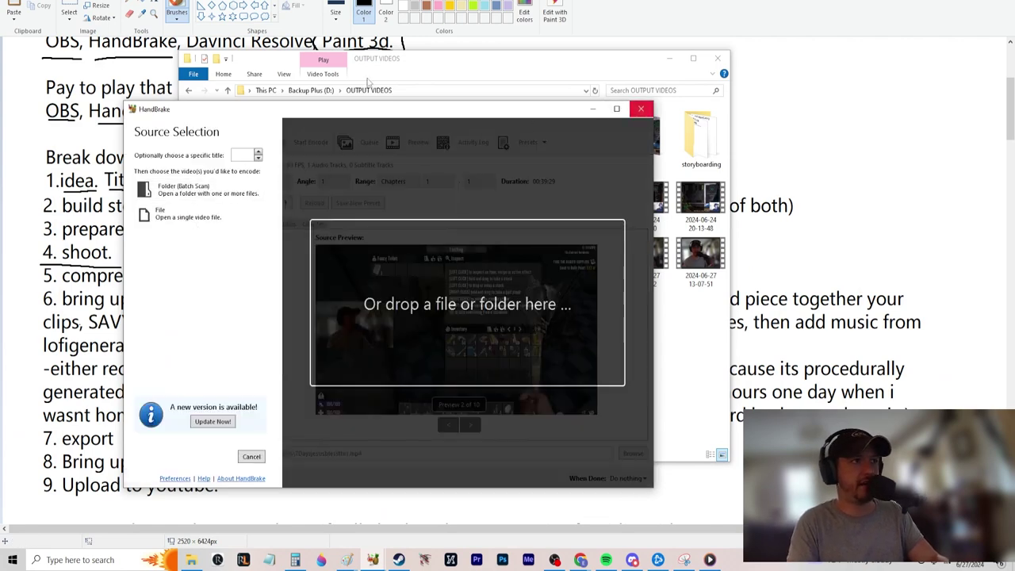
click(641, 109)
click(345, 486)
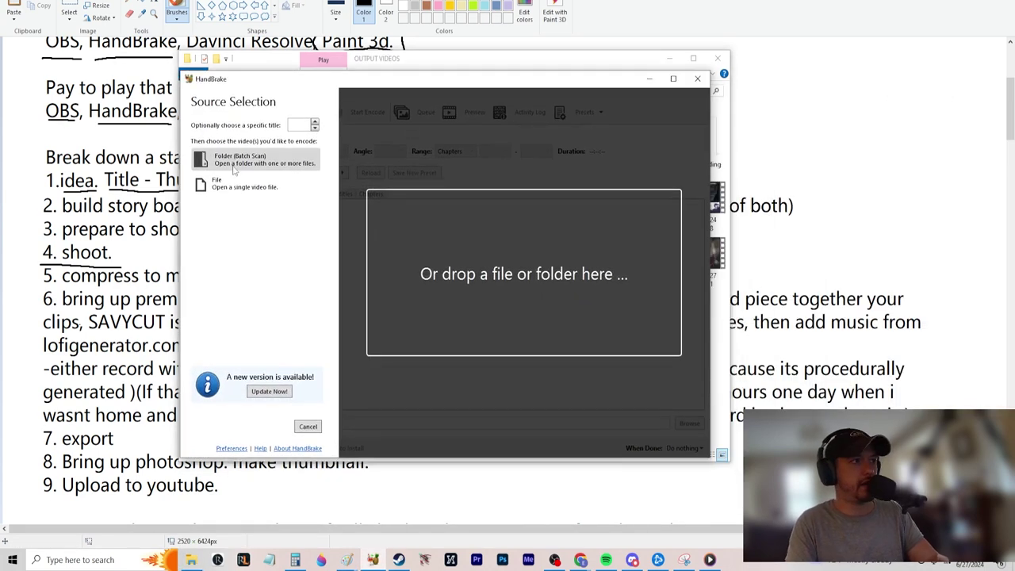
Try to load the "drama channel" folder from OUTPUT VIDEOS as a batch scan source
click(237, 162)
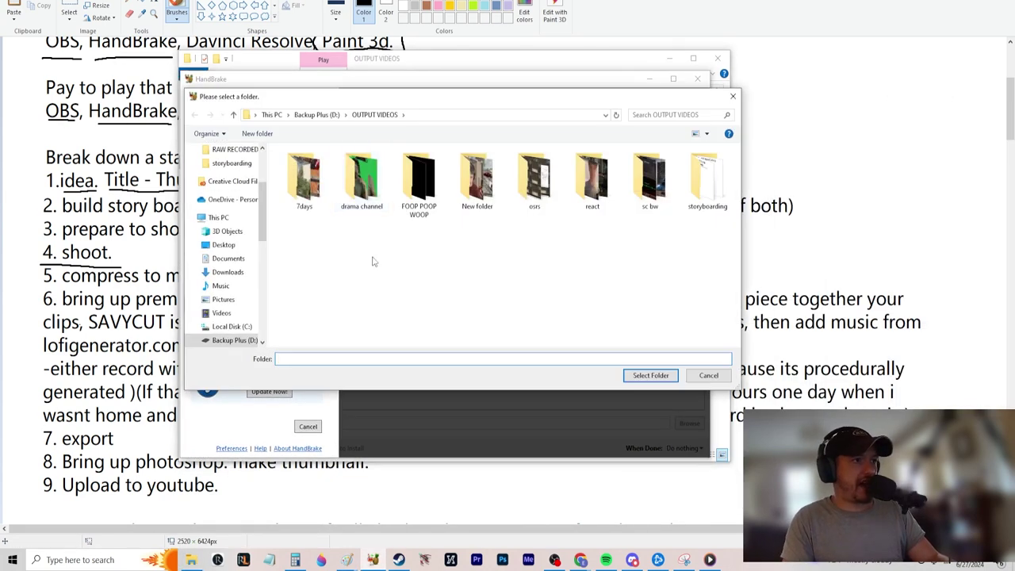
double_click(362, 181)
click(655, 376)
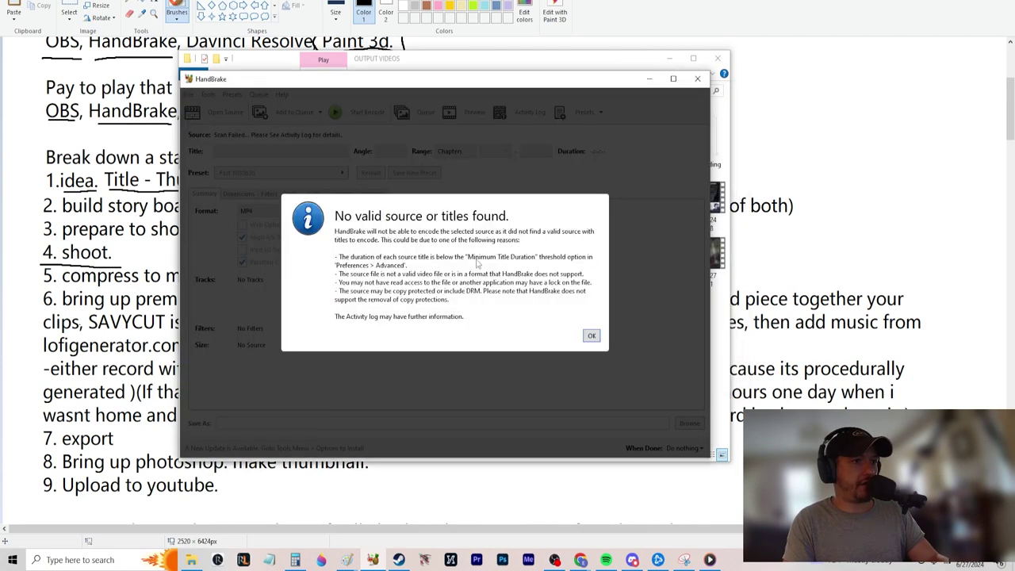
click(591, 336)
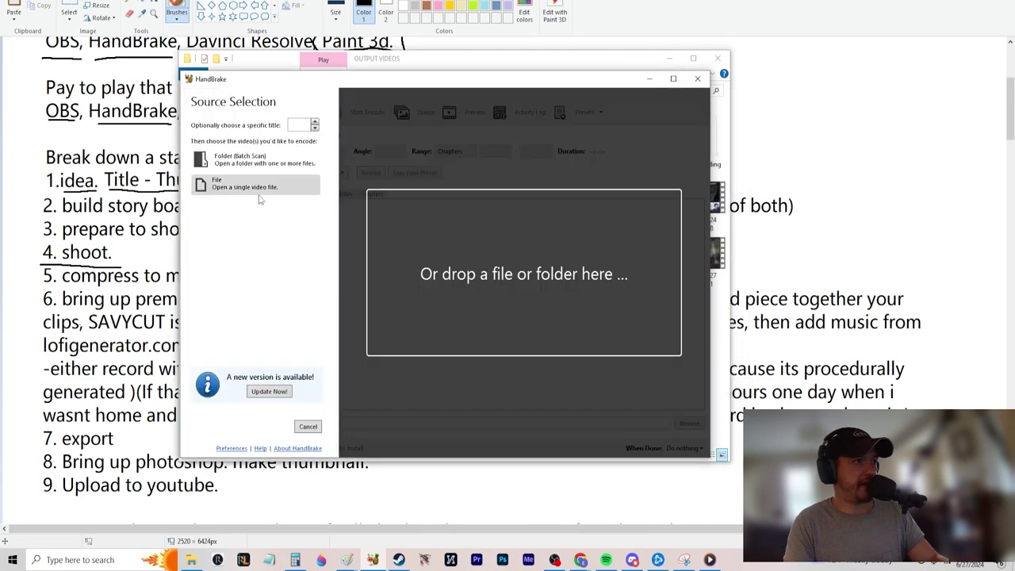
click(261, 185)
double_click(474, 180)
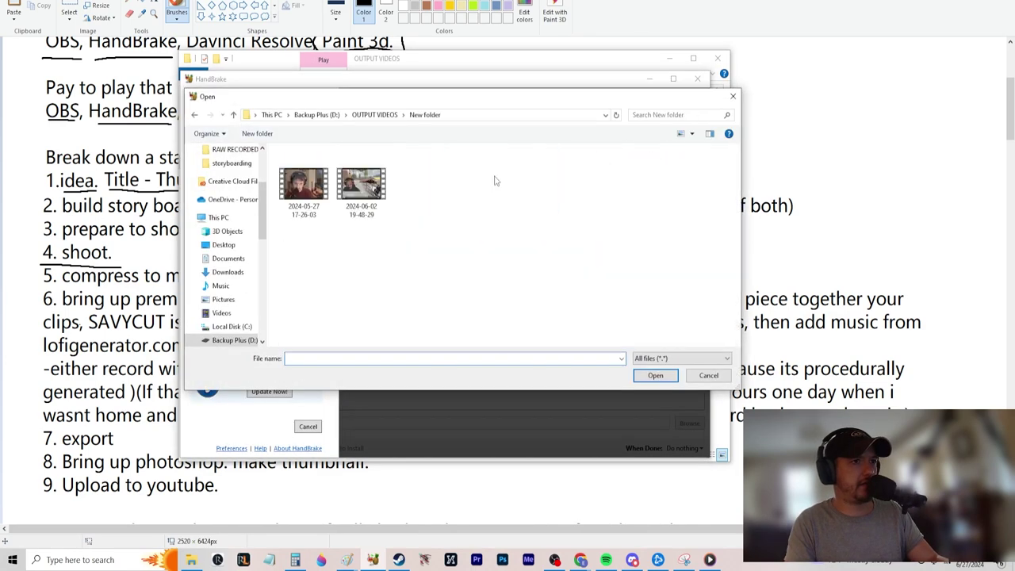
click(233, 115)
key(Escape)
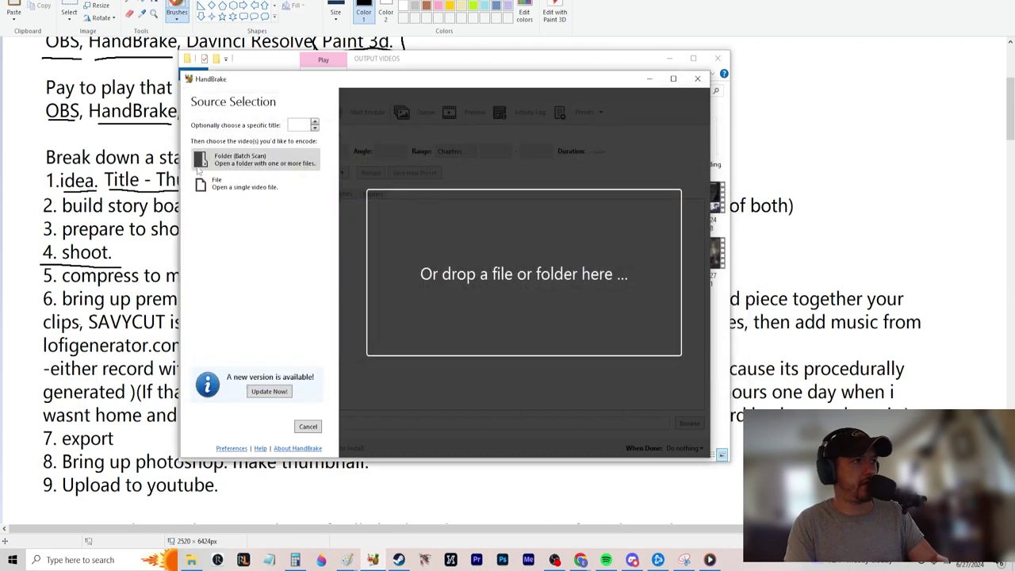
Load "New folder" inside OUTPUT VIDEOS > "sc bw" on the Backup Plus (D:) drive as the batch scan source
click(240, 163)
click(228, 191)
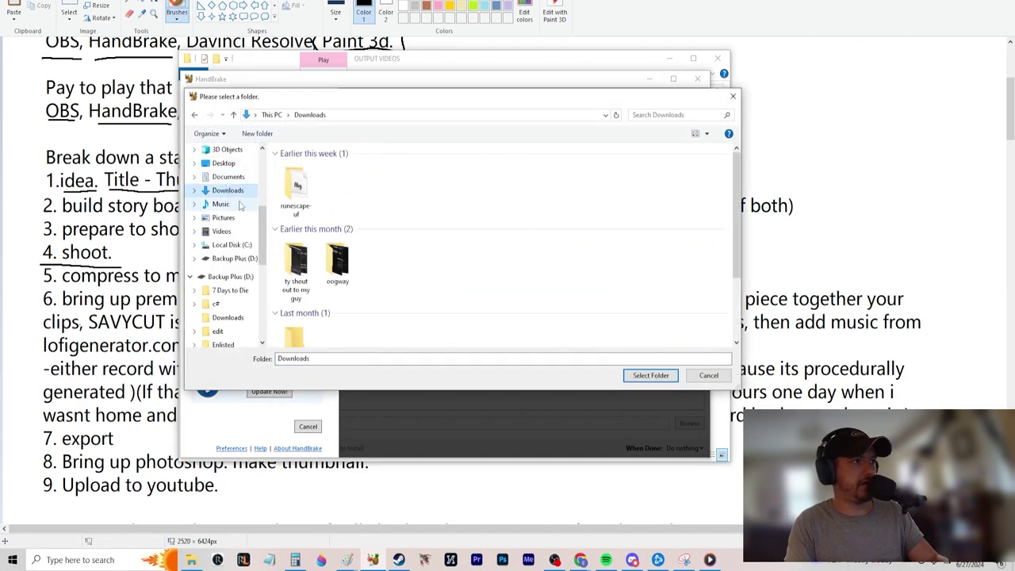
click(230, 259)
click(321, 222)
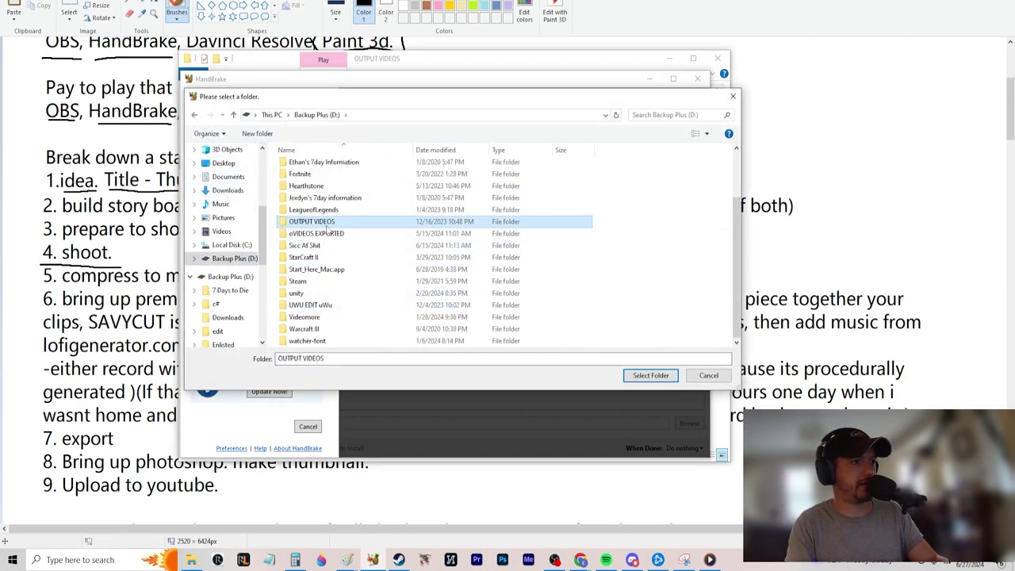
double_click(344, 226)
double_click(517, 182)
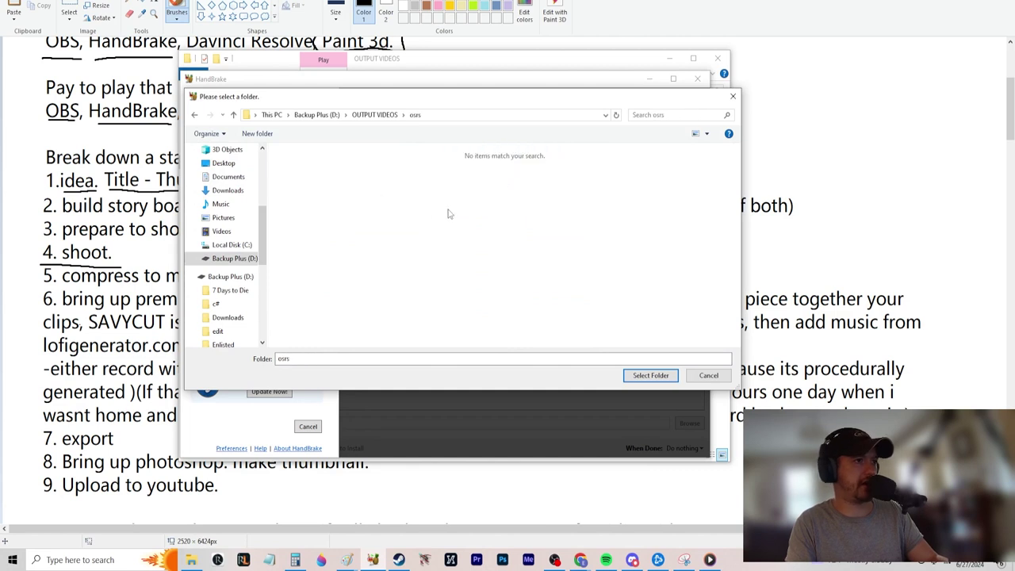
click(234, 116)
click(643, 181)
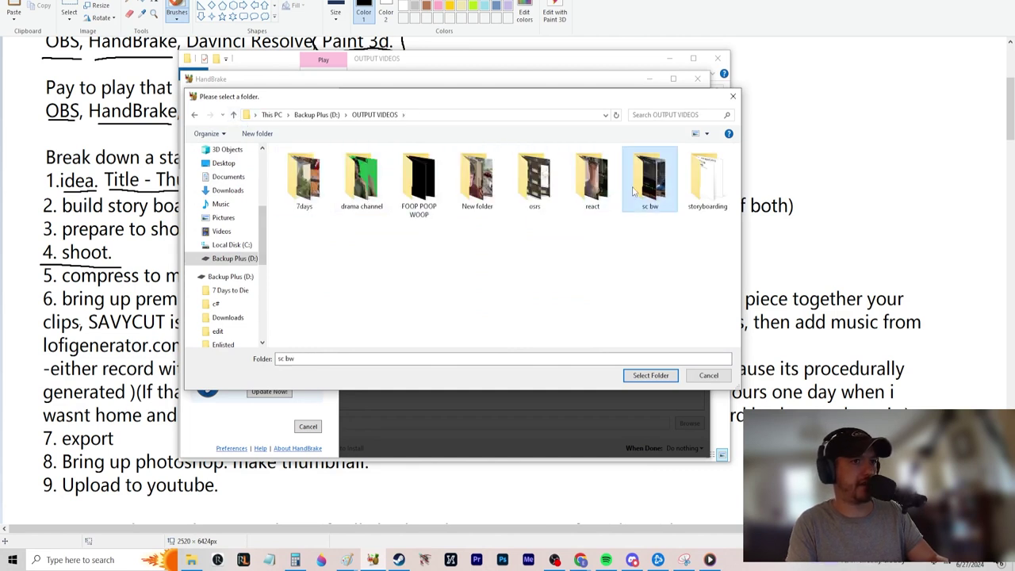
double_click(641, 183)
double_click(310, 189)
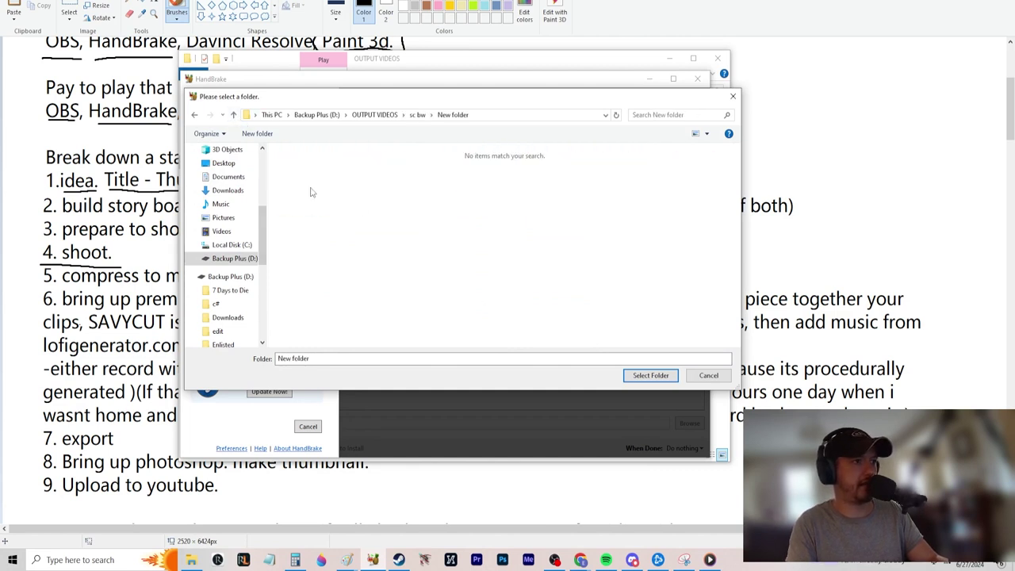
click(650, 375)
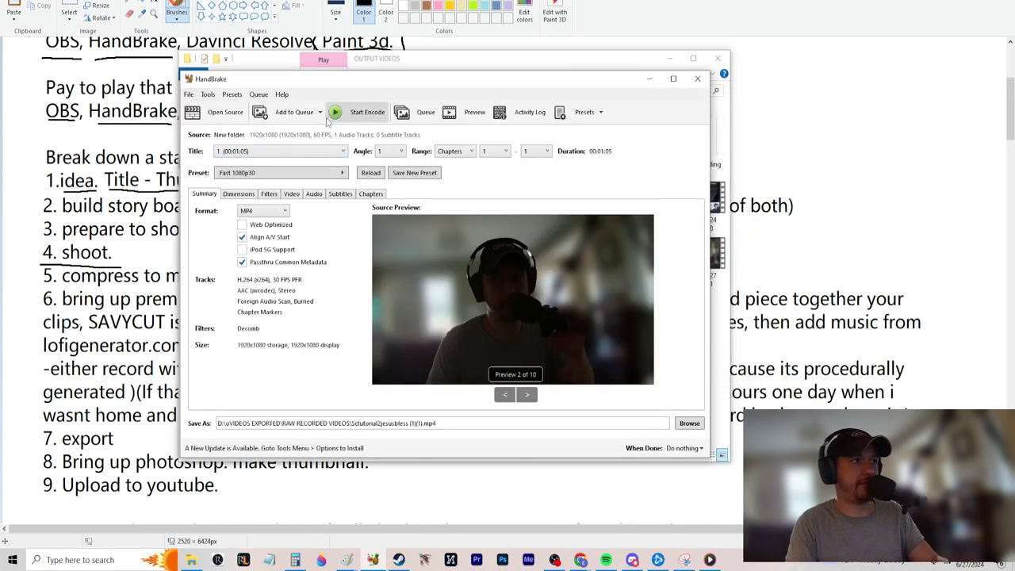
Try encoding the loaded title with the Fast 1080p30 preset, then stop and decline overwriting Sctutorial2jesusbless (1)(1).mp4
click(319, 112)
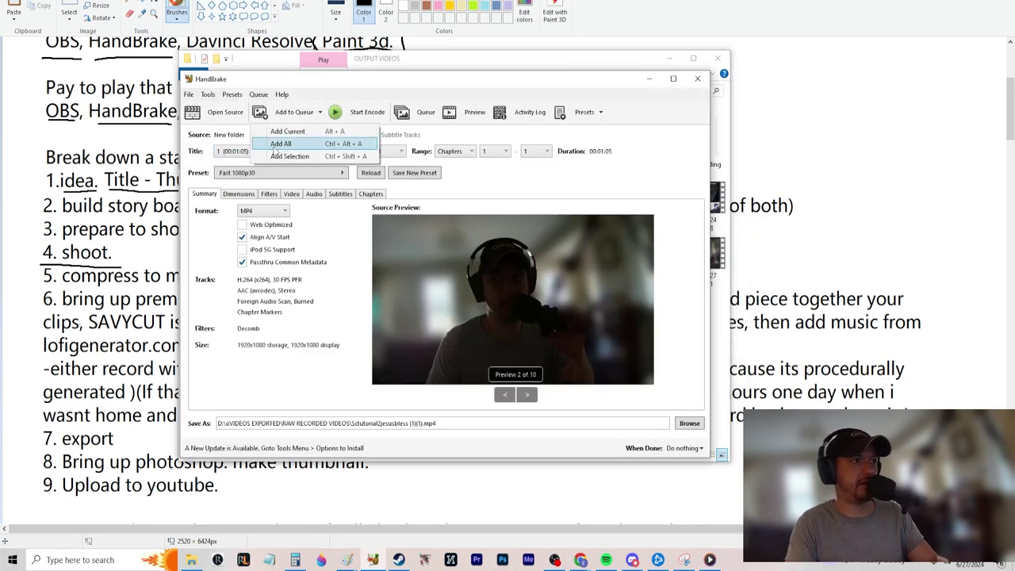
click(359, 223)
click(350, 114)
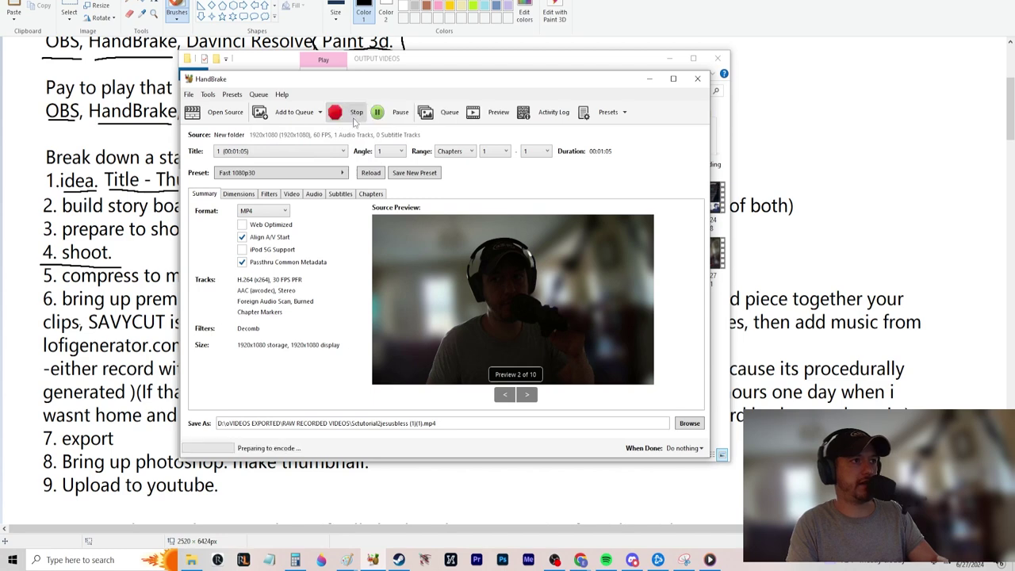
click(355, 116)
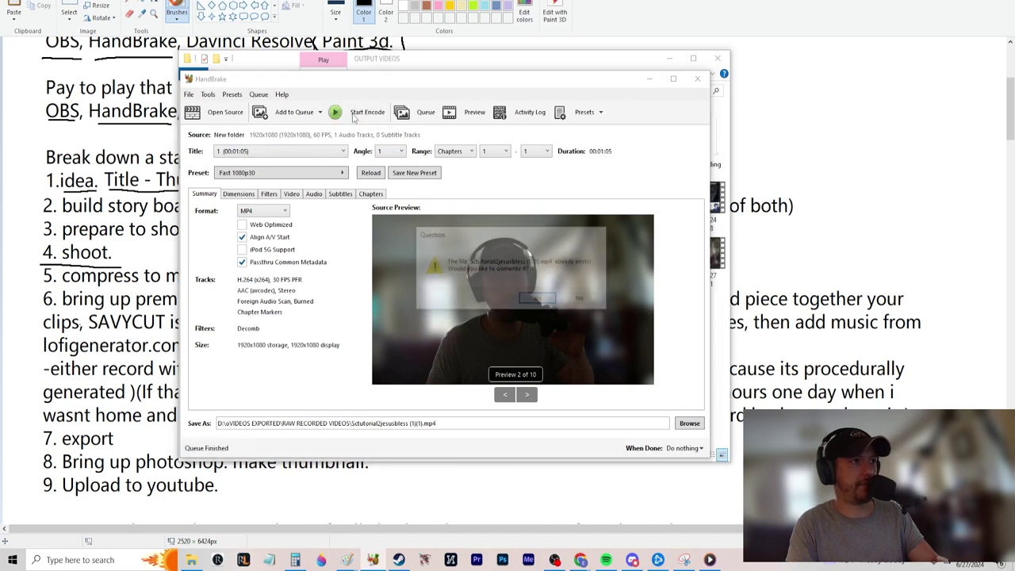
click(581, 300)
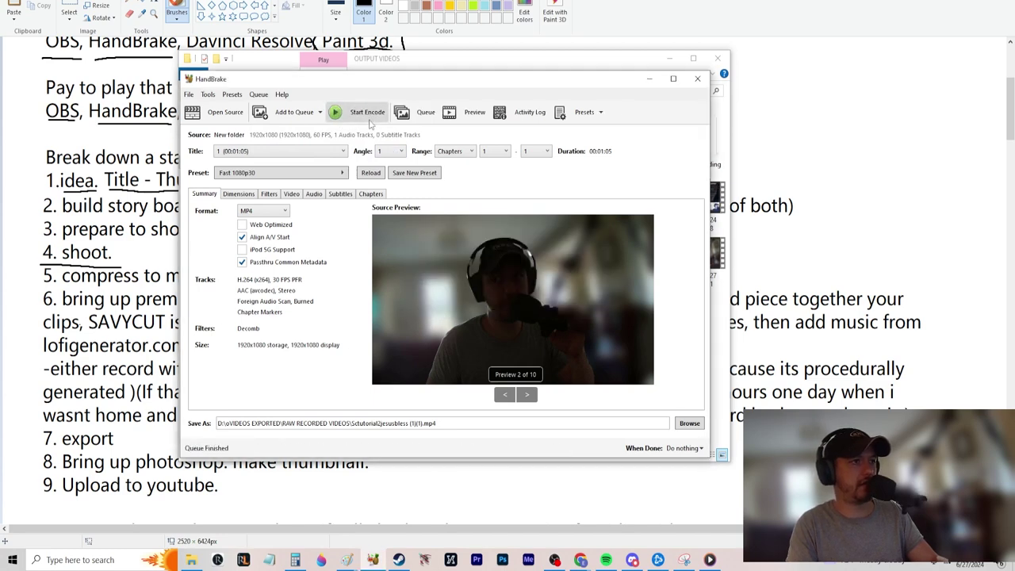
Remove the Sctutorial2jesusbless (1)(1).mp4 job from the encode queue, then close HandBrake and put the OUTPUT VIDEOS window away
click(421, 112)
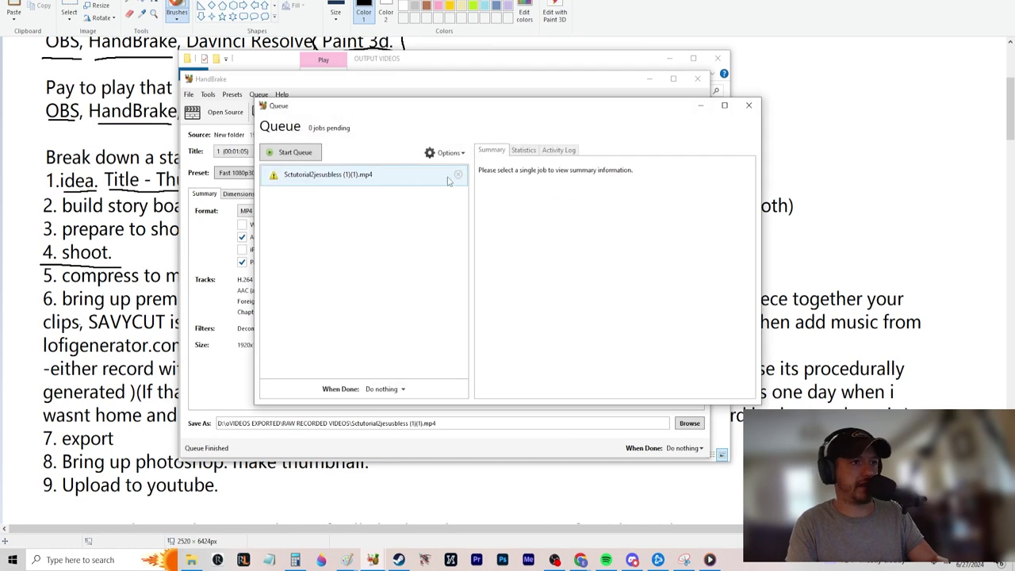
click(377, 176)
click(459, 175)
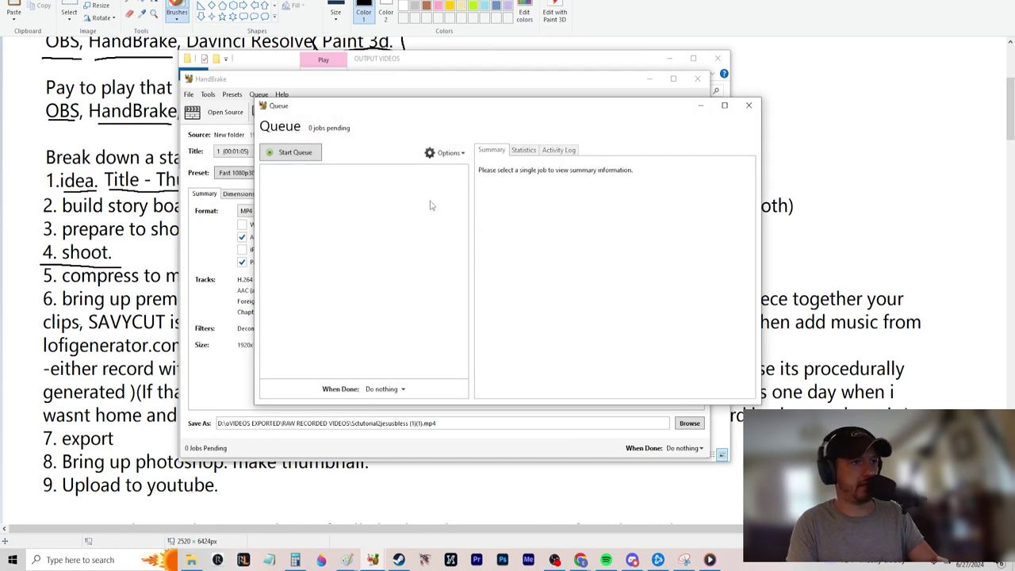
click(749, 104)
click(698, 78)
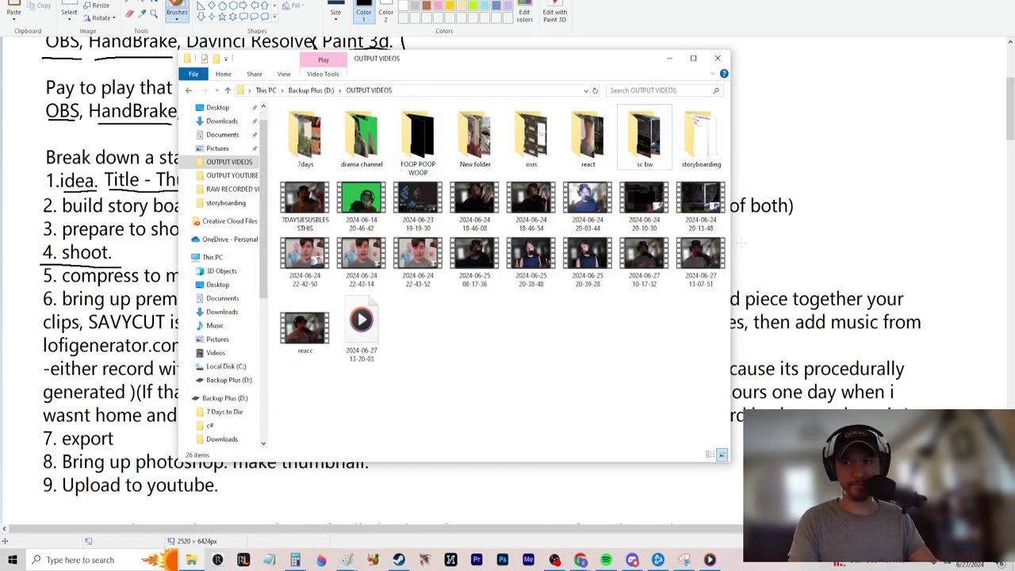
click(669, 58)
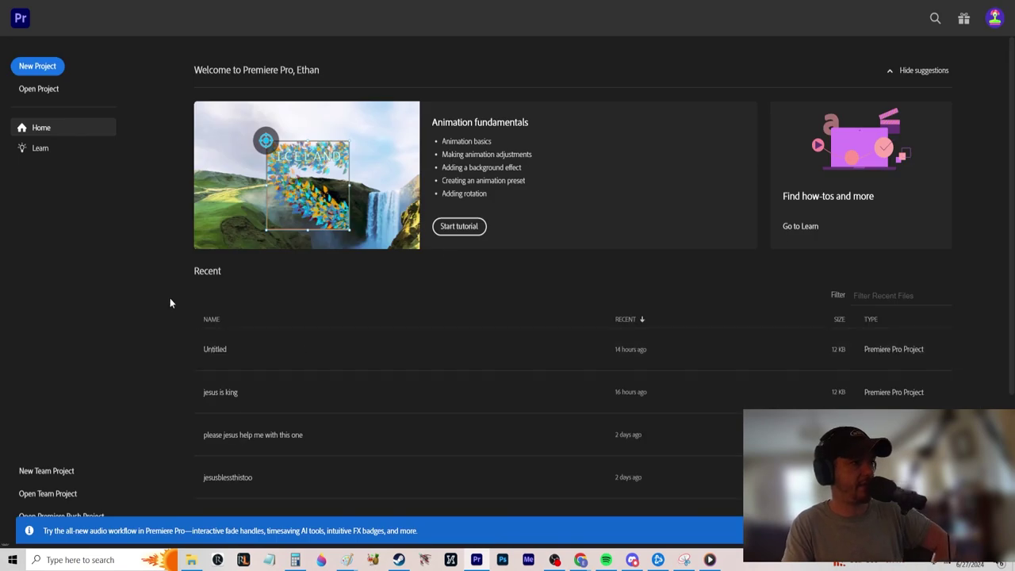
Switch to Premiere Pro and create a new project named "poop alot" without any media
click(46, 68)
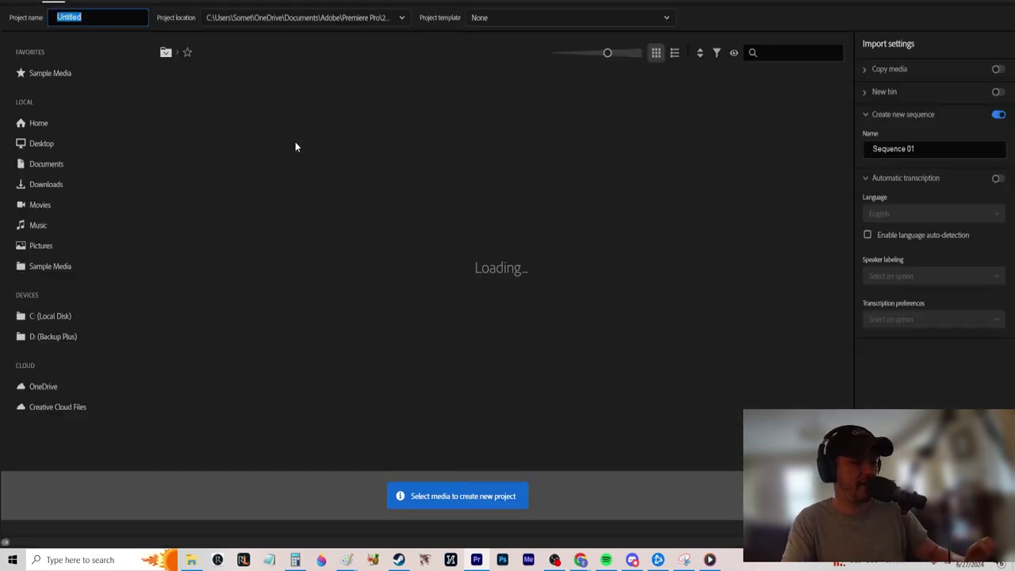
text(poop alot)
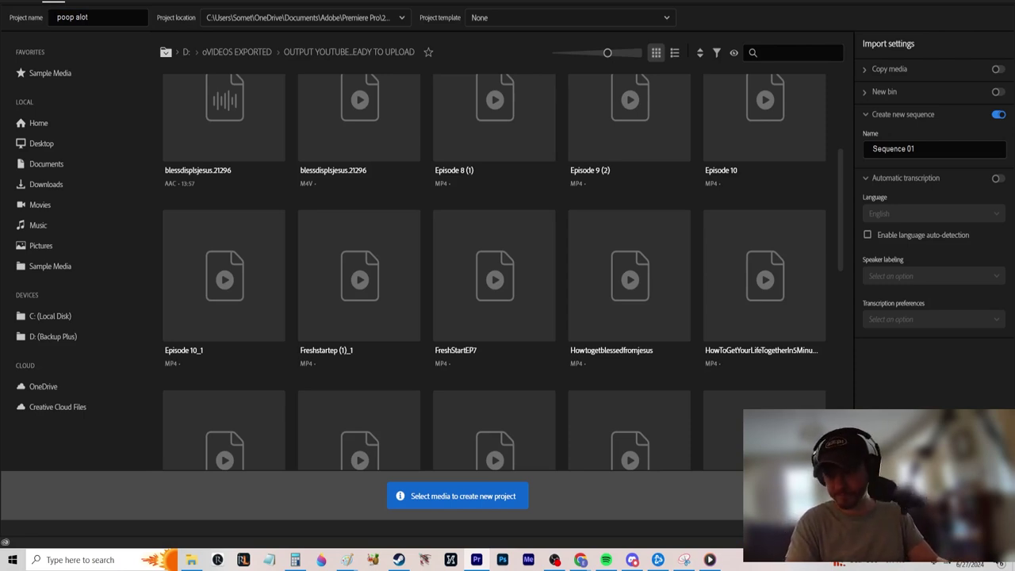
key(Return)
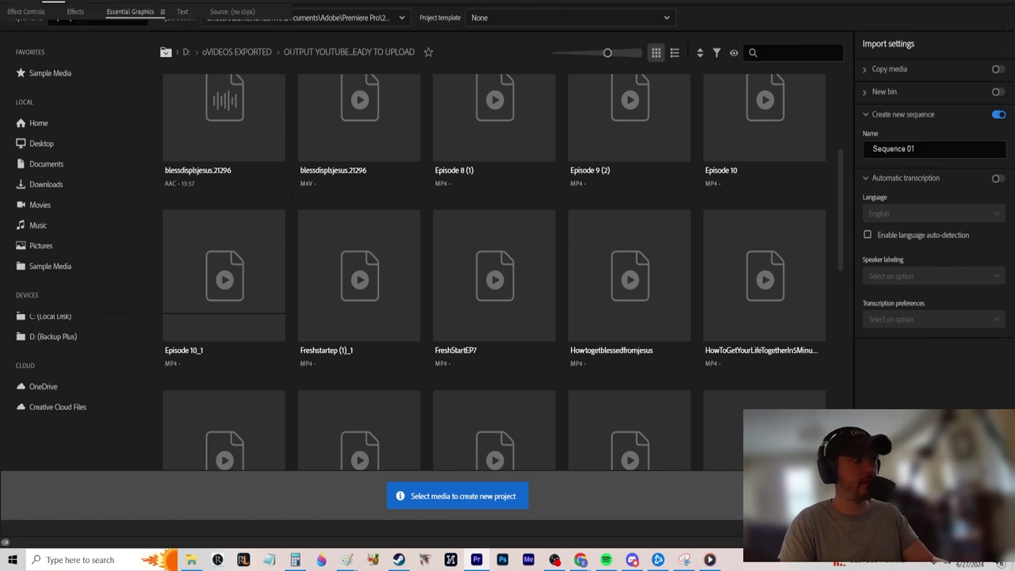
Start a media import in the project and browse the RAW RECORDED VIDEOS folder for a clip
right_click(158, 344)
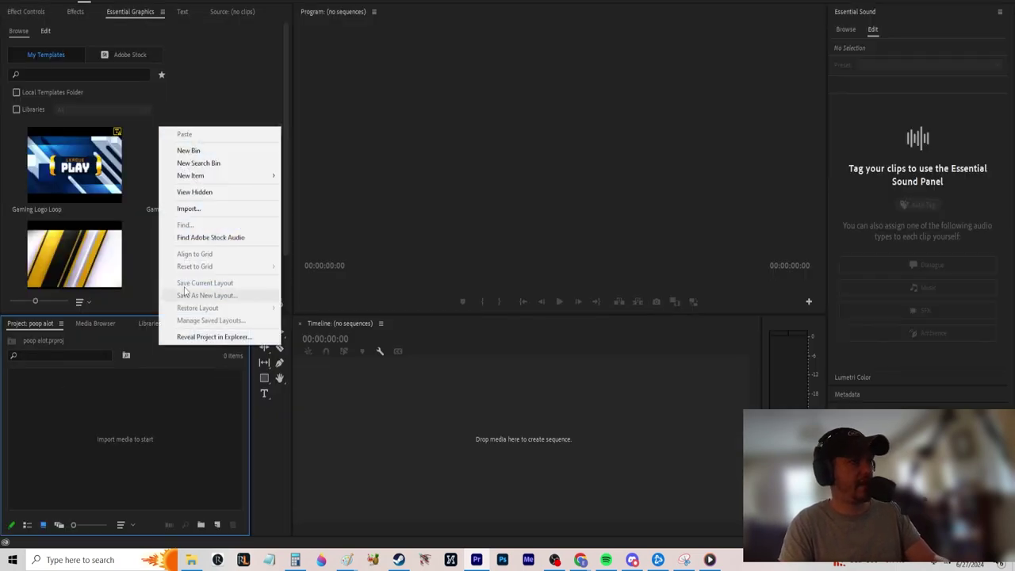
click(201, 210)
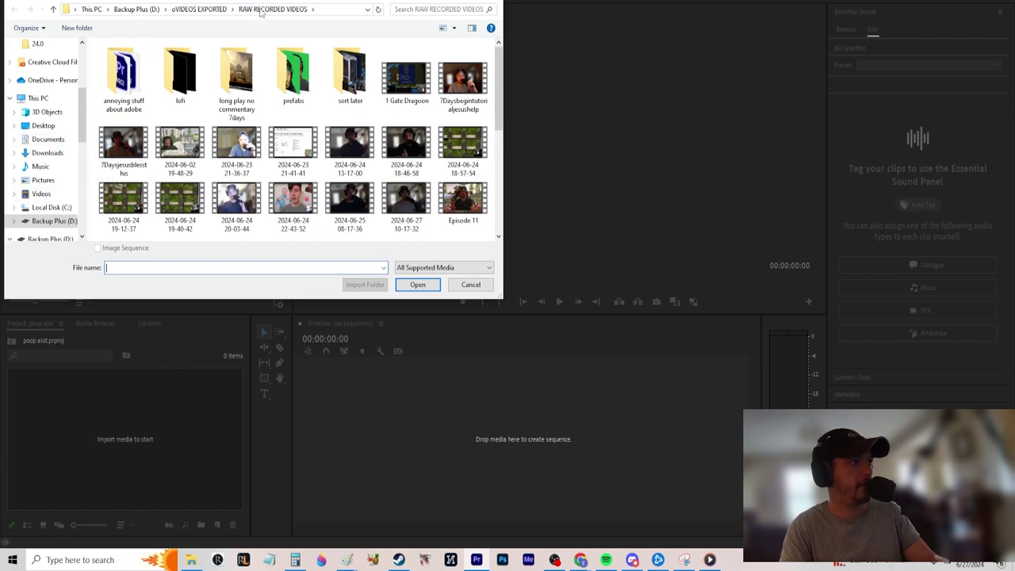
scroll(232, 120, down, 1)
scroll(232, 121, down, 2)
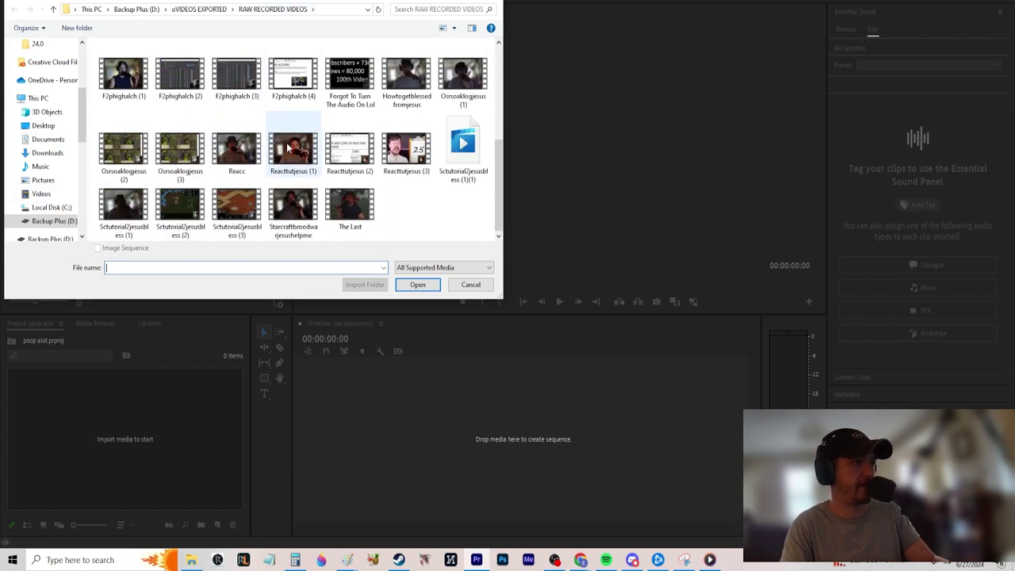
drag(498, 203, 495, 119)
click(192, 560)
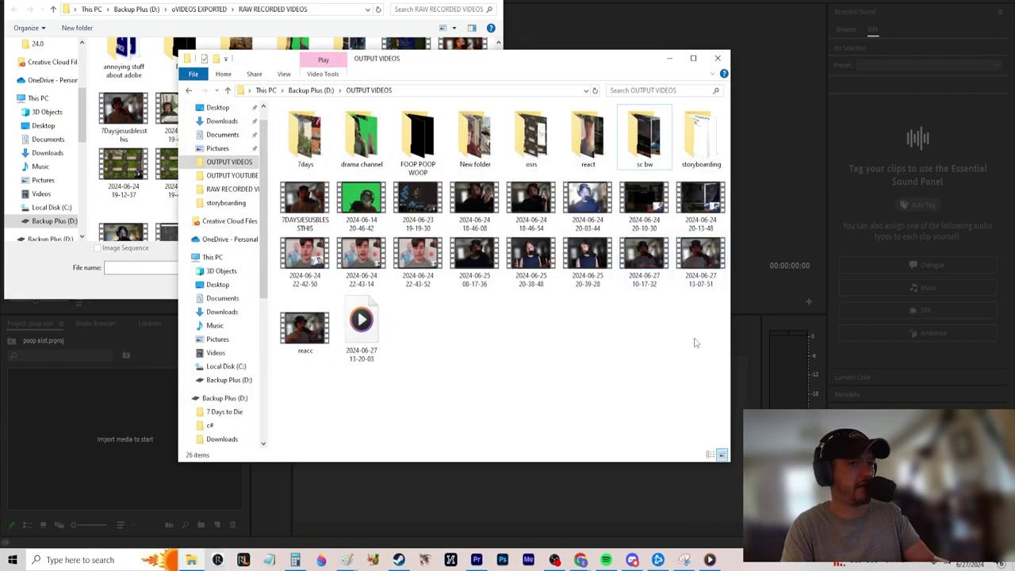
click(690, 264)
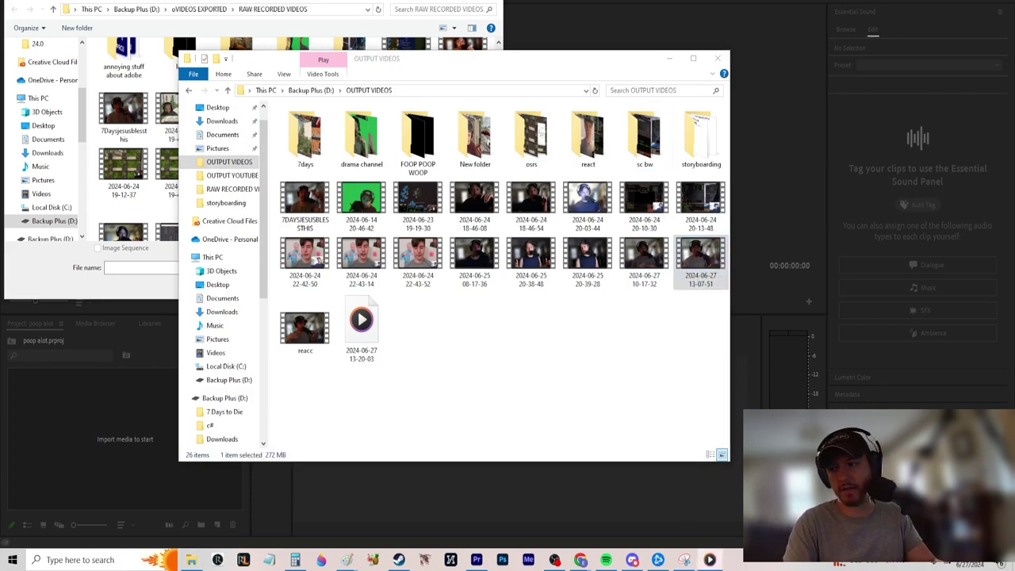
click(645, 256)
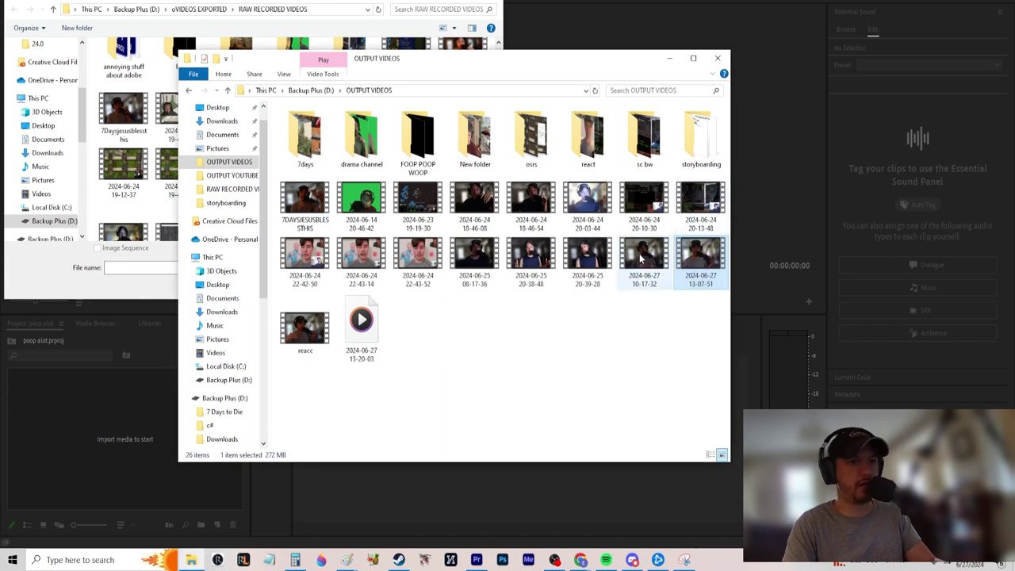
click(872, 343)
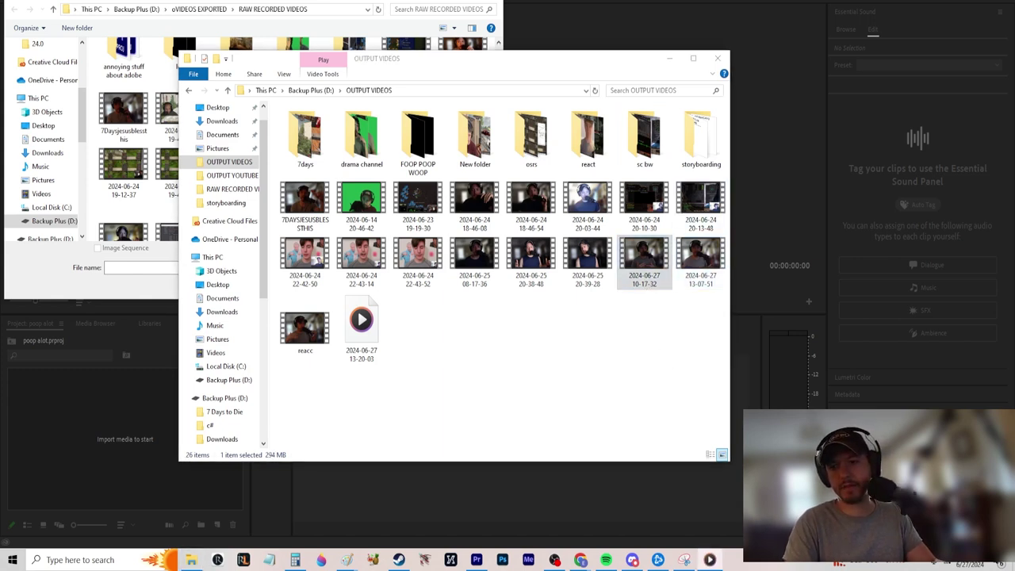
click(670, 60)
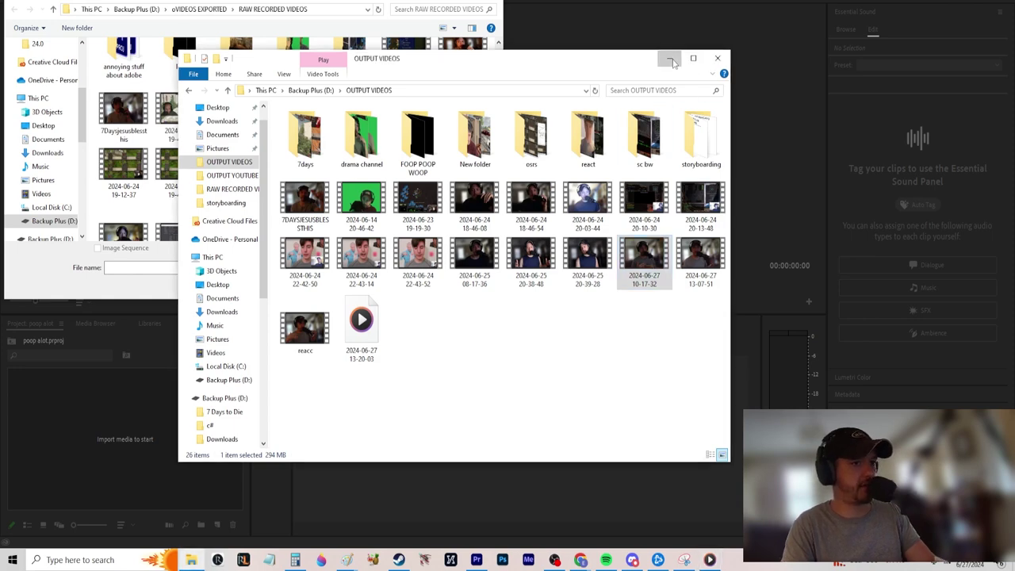
click(670, 60)
scroll(323, 208, down, 1)
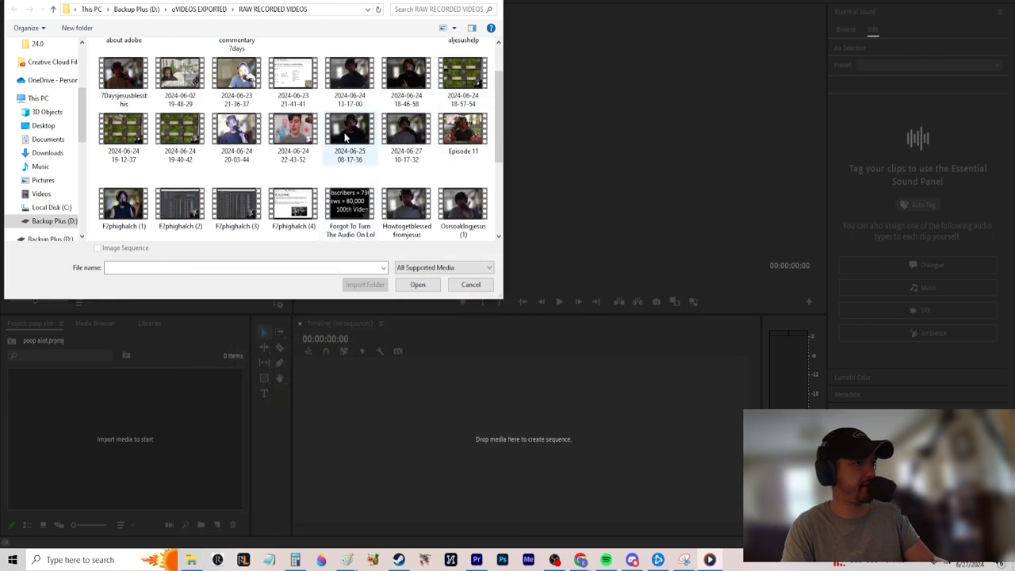
click(408, 137)
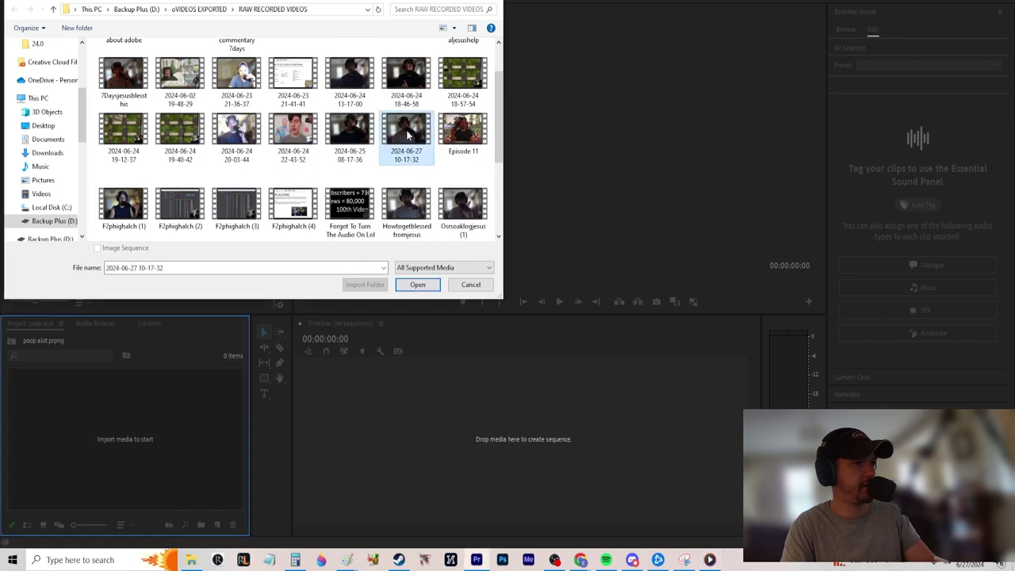
key(Return)
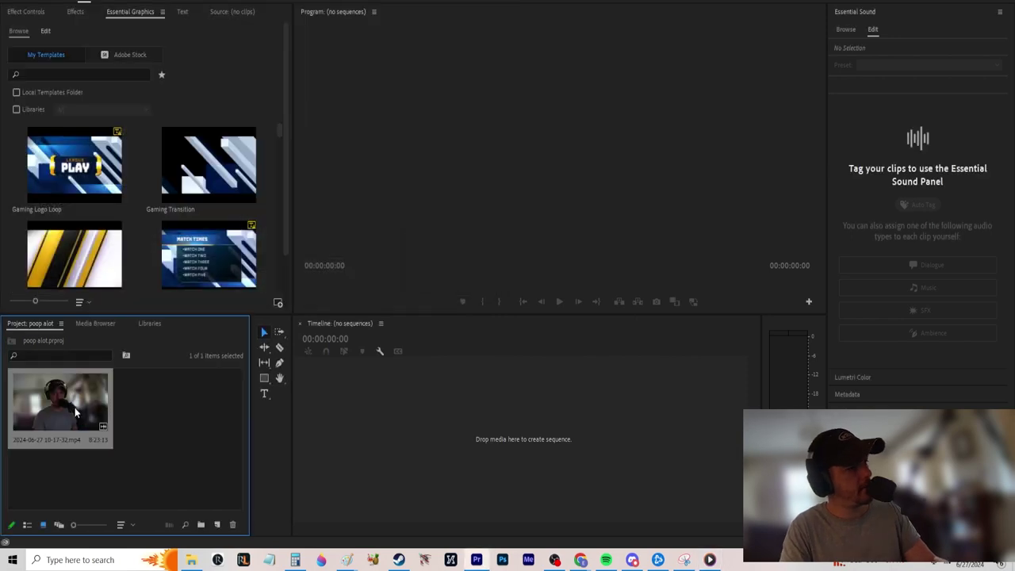
drag(388, 432, 371, 424)
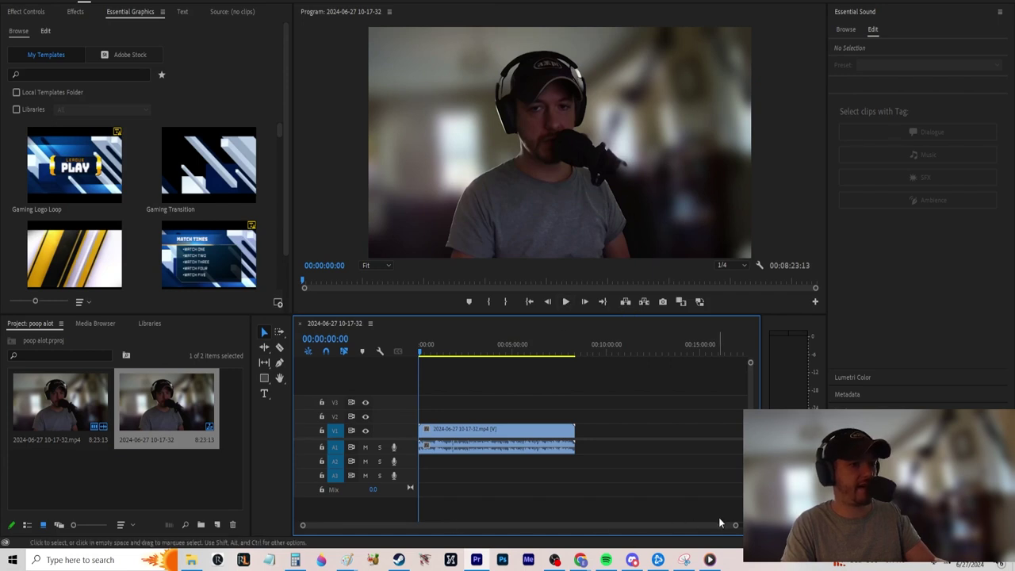
Enlarge the timeline scale and play the opening seconds of the sequence from the start
drag(735, 525, 547, 517)
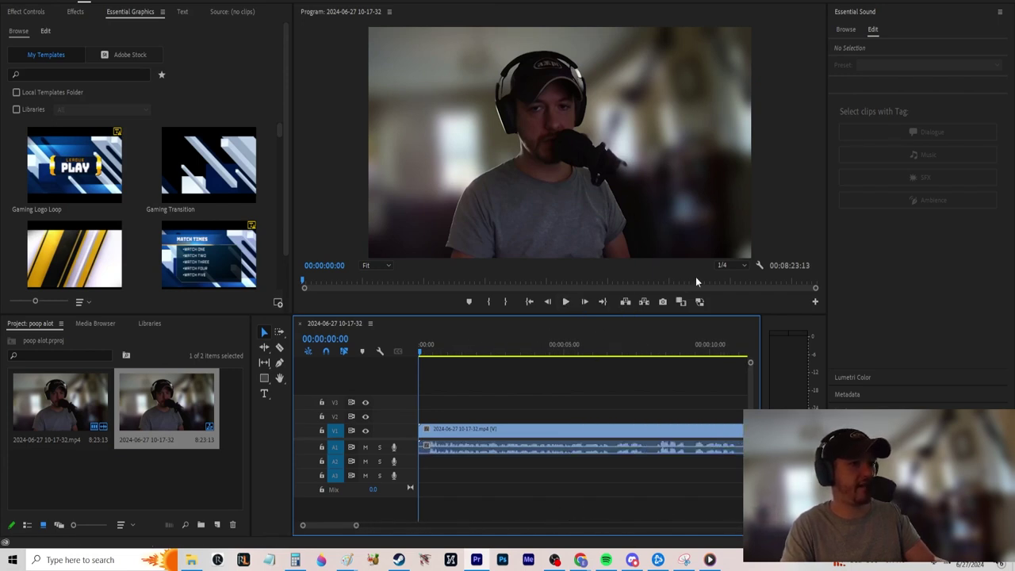
click(717, 299)
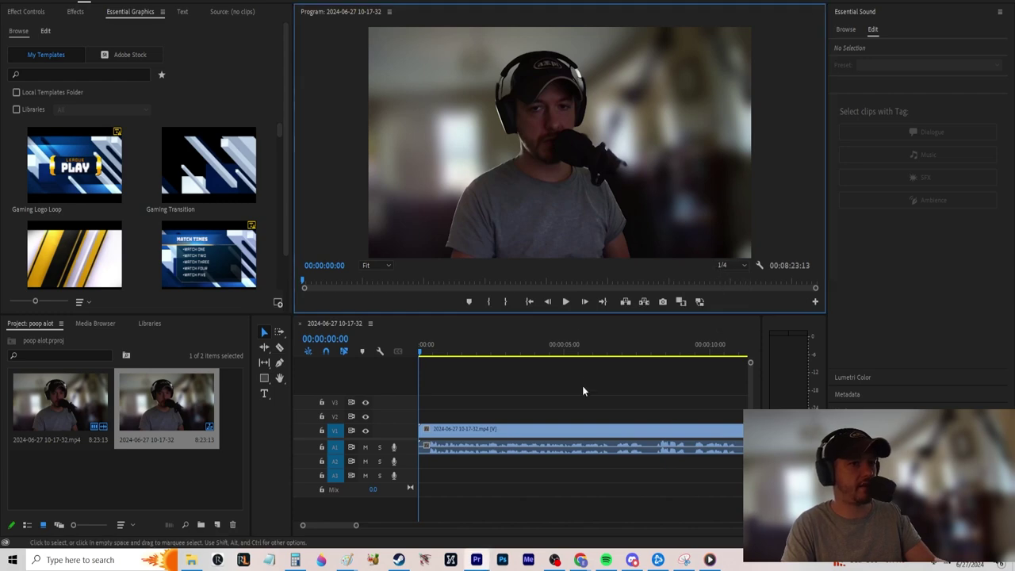
click(565, 302)
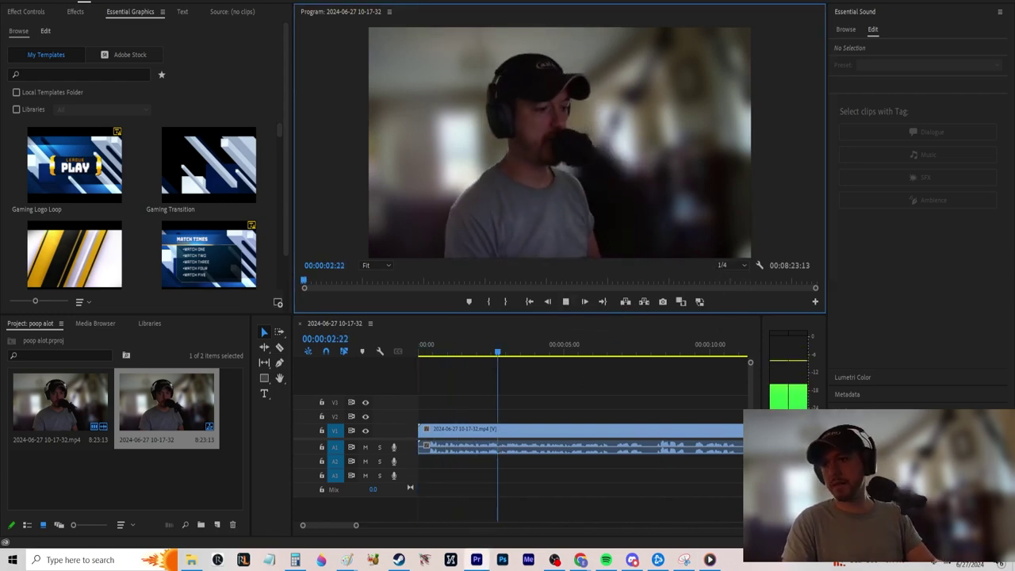
click(638, 332)
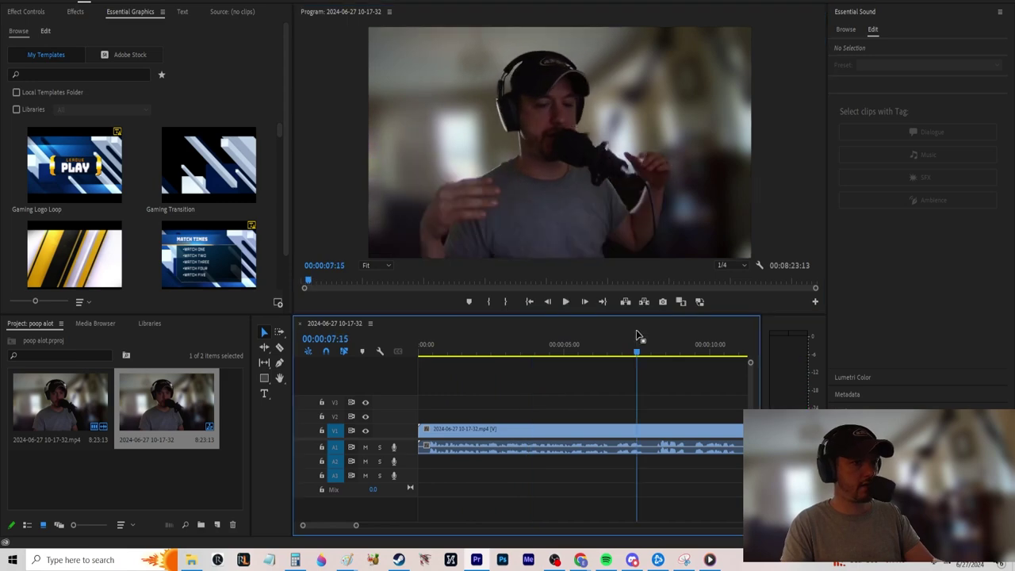
key(Home)
key(space)
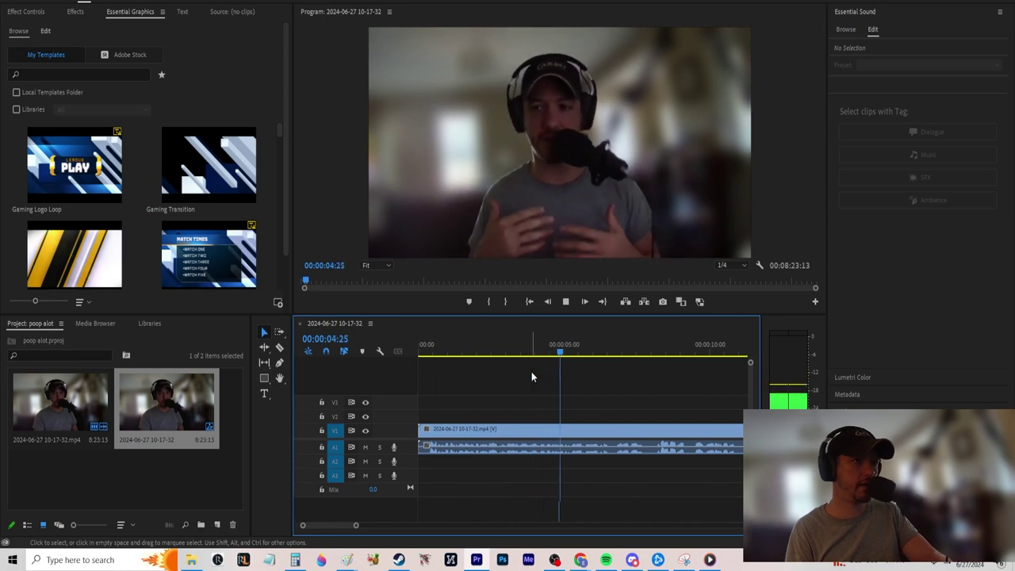
key(space)
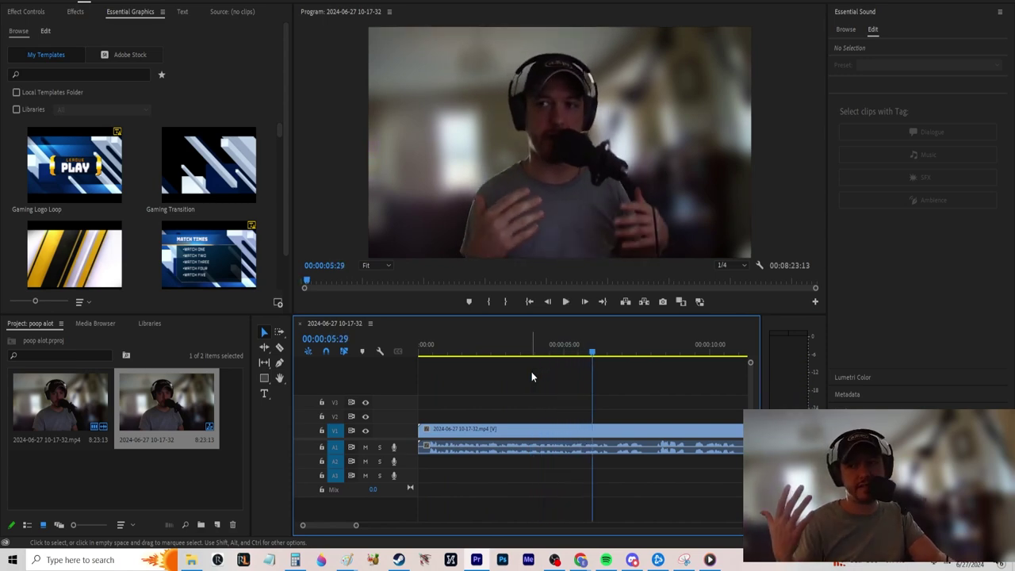
key(space)
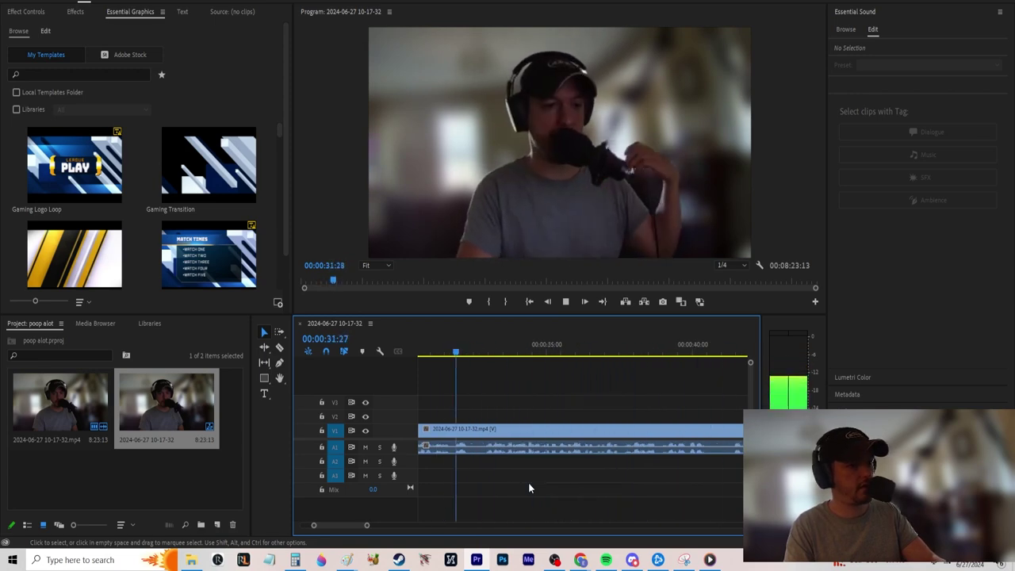
drag(585, 357, 692, 375)
mouse_move(348, 526)
mouse_down()
mouse_move(366, 525)
mouse_move(350, 525)
mouse_up()
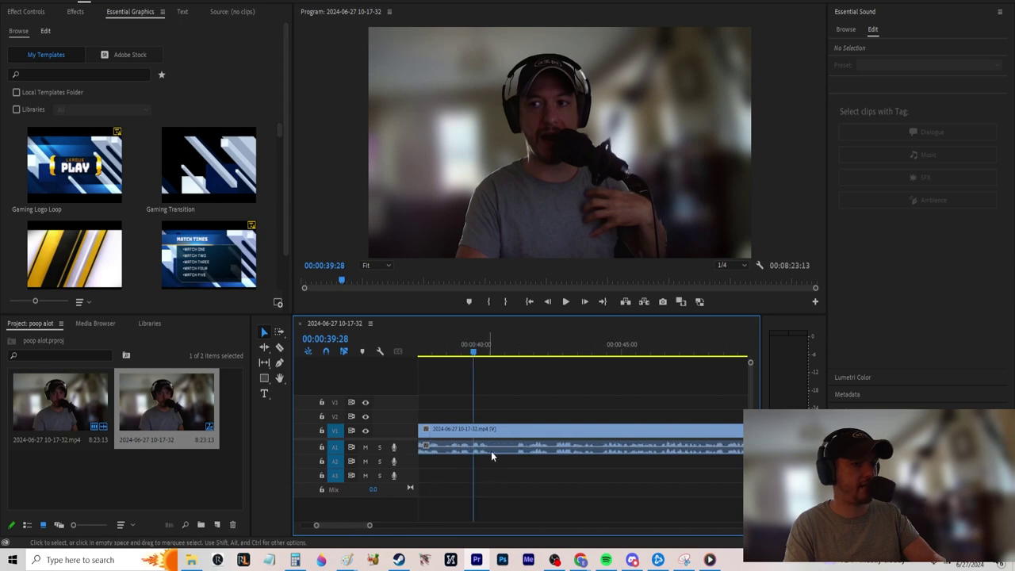
key(c)
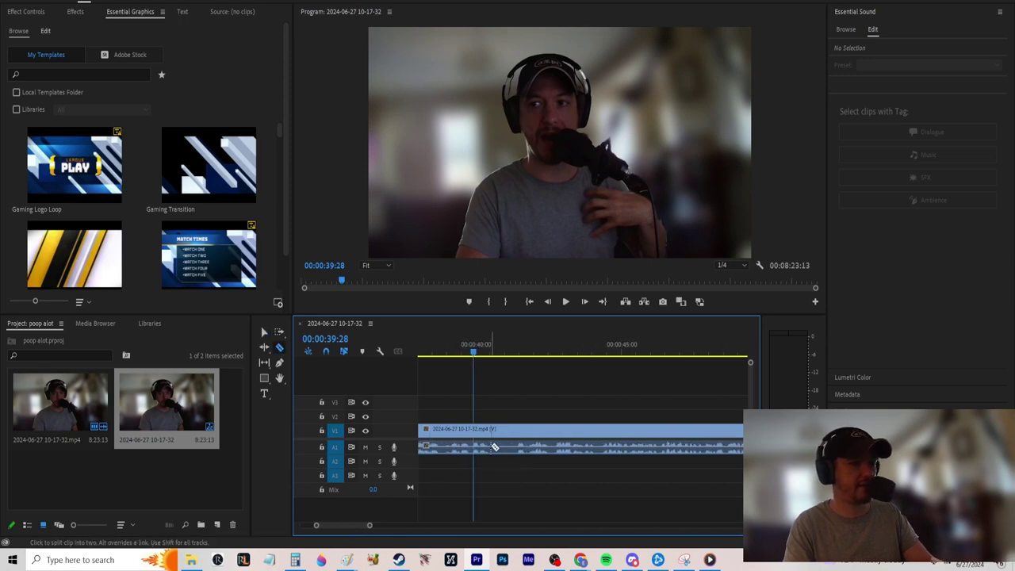
click(492, 446)
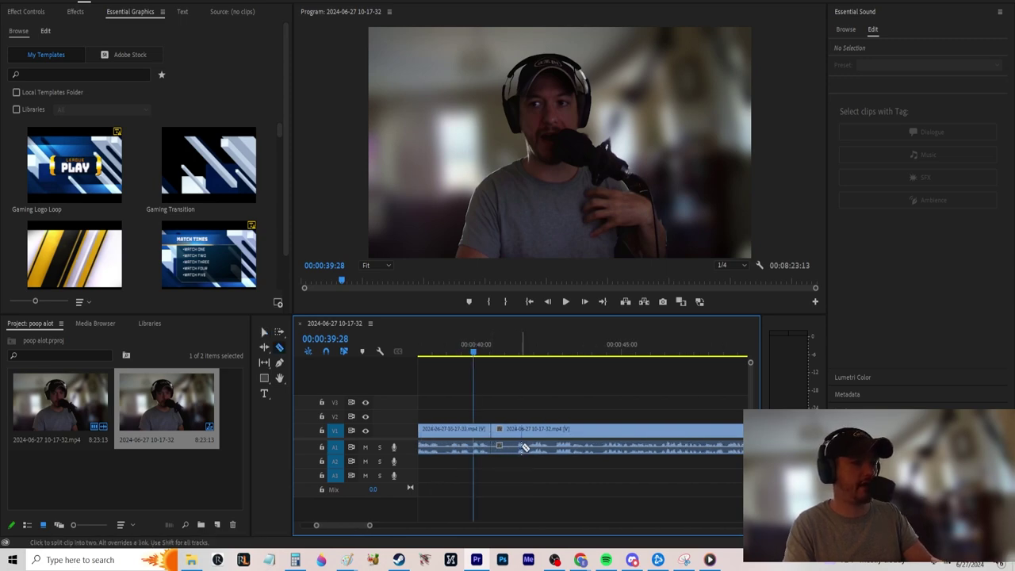
key(space)
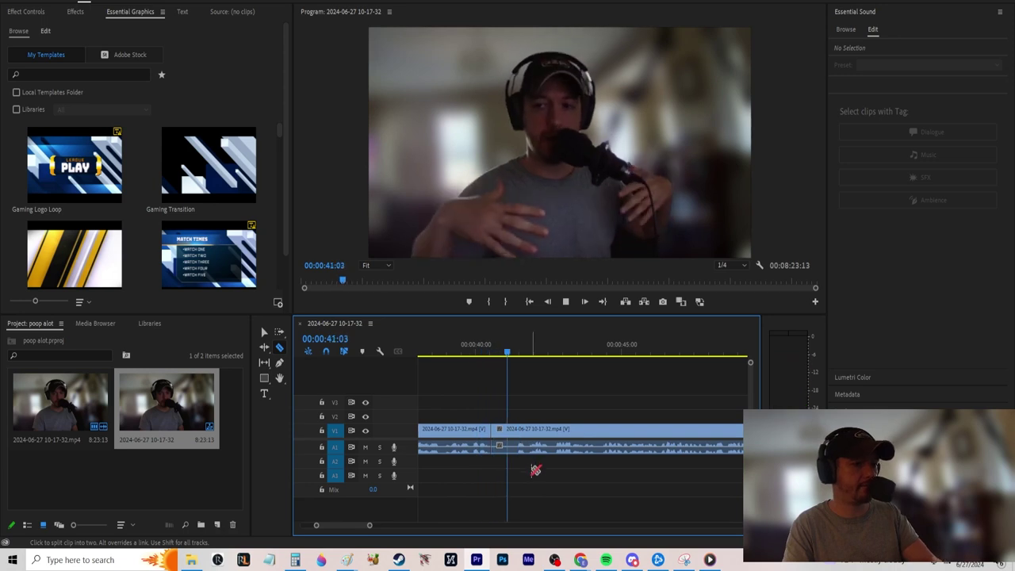
key(space)
click(533, 447)
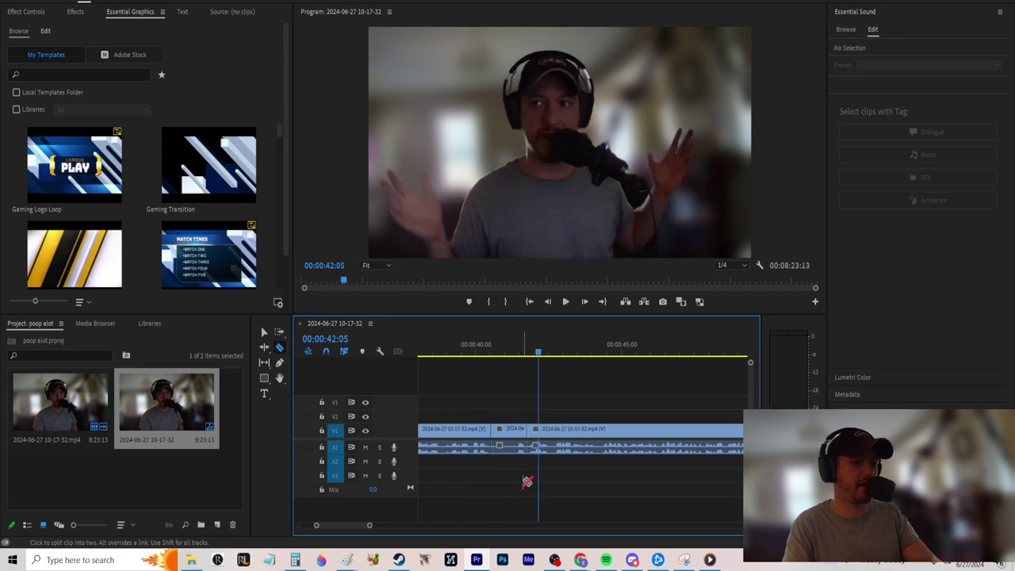
Delete the quiet segment between the cuts at about 40.5 and 41.7 seconds and ripple delete the gap it leaves
key(v)
click(514, 453)
key(Delete)
right_click(514, 447)
click(546, 453)
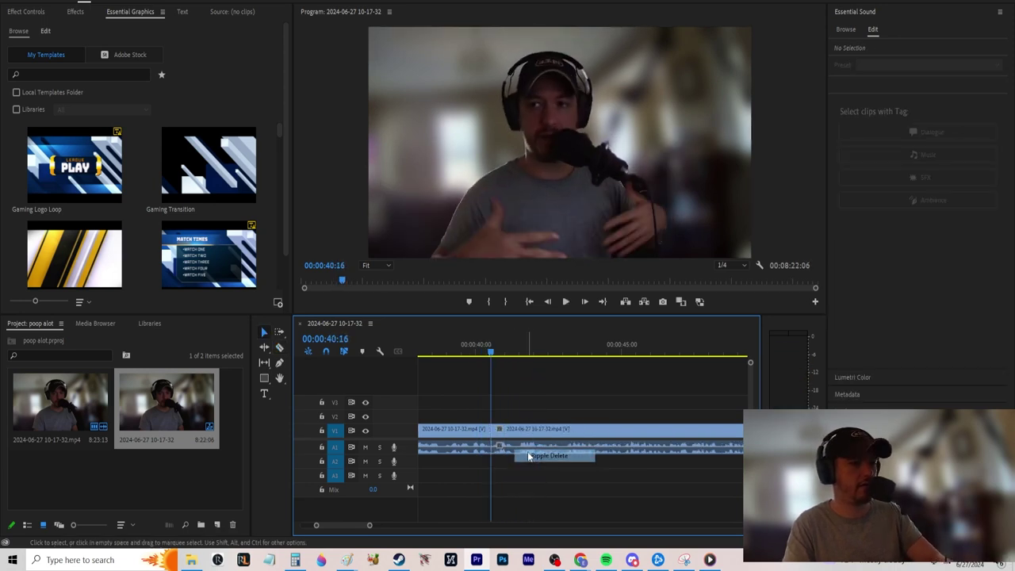
scroll(487, 487, left, 3)
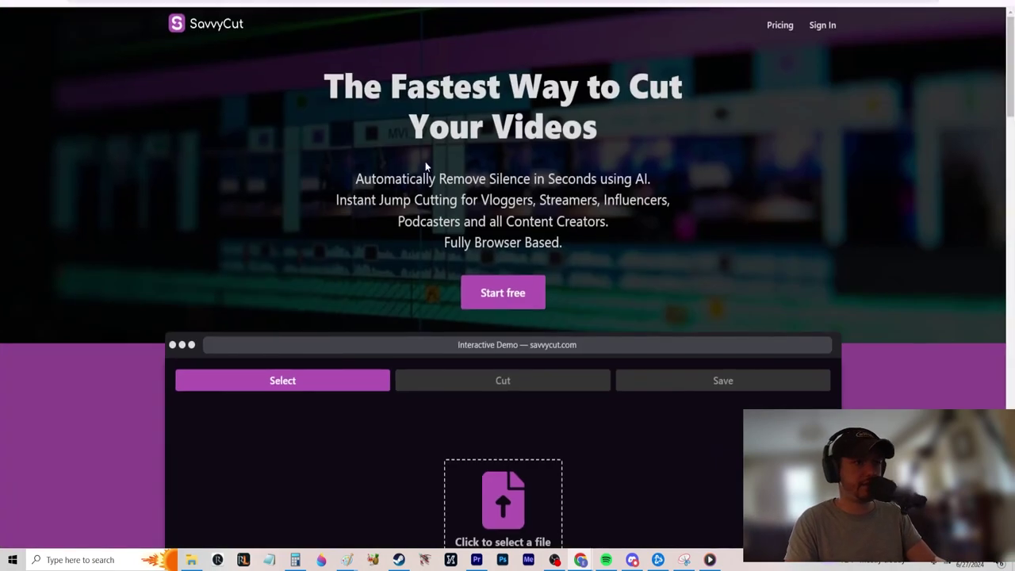
Switch to the SavvyCut website in the browser and look over its homepage and interactive demo for automatic silence removal
scroll(293, 278, down, 4)
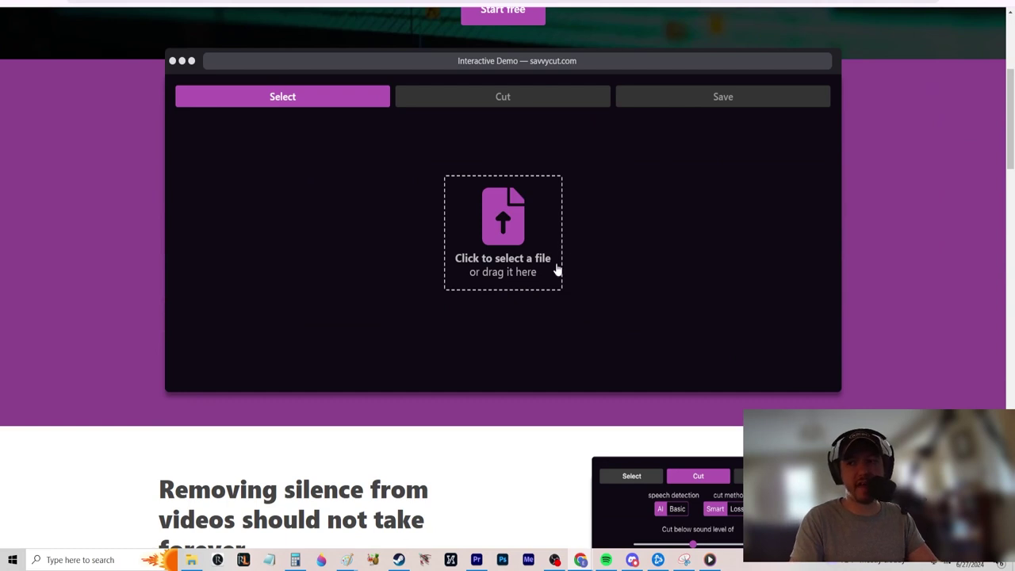
scroll(468, 286, up, 2)
scroll(468, 290, up, 3)
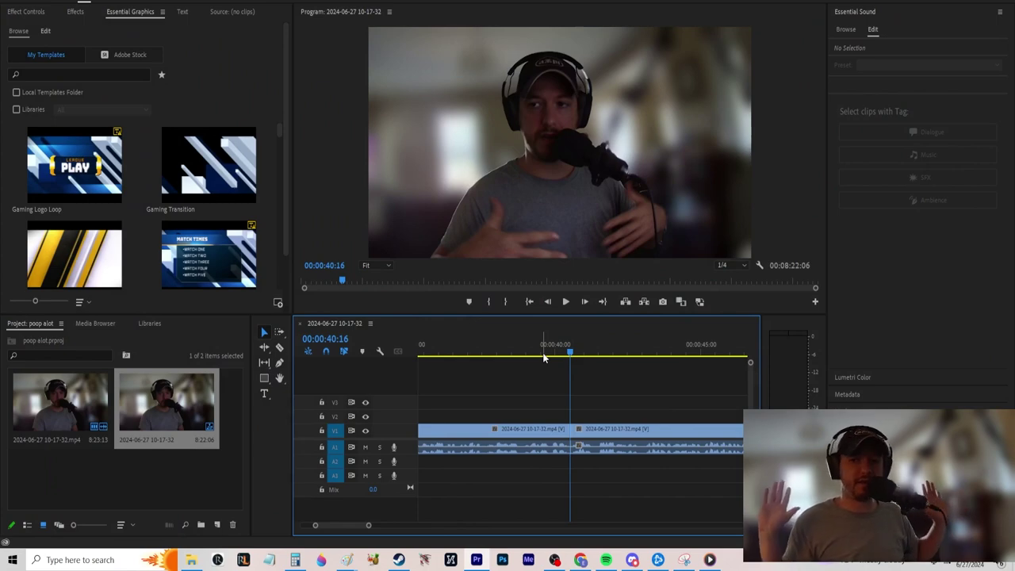
Back in Premiere Pro, cut the clip about 0.4 seconds from the sequence start, delete the opening piece and ripple delete its gap
scroll(479, 405, left, 5)
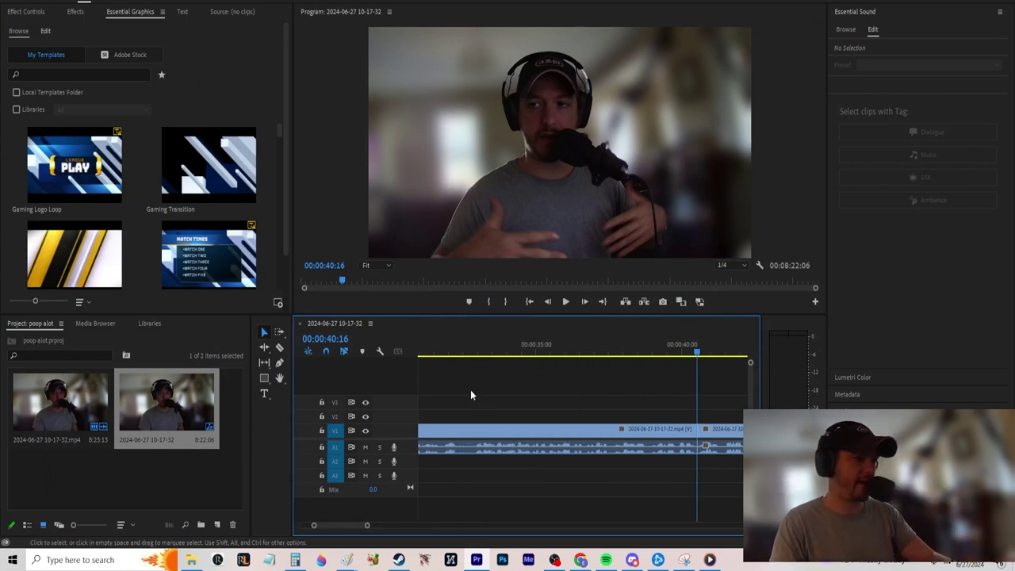
drag(563, 344, 339, 347)
key(space)
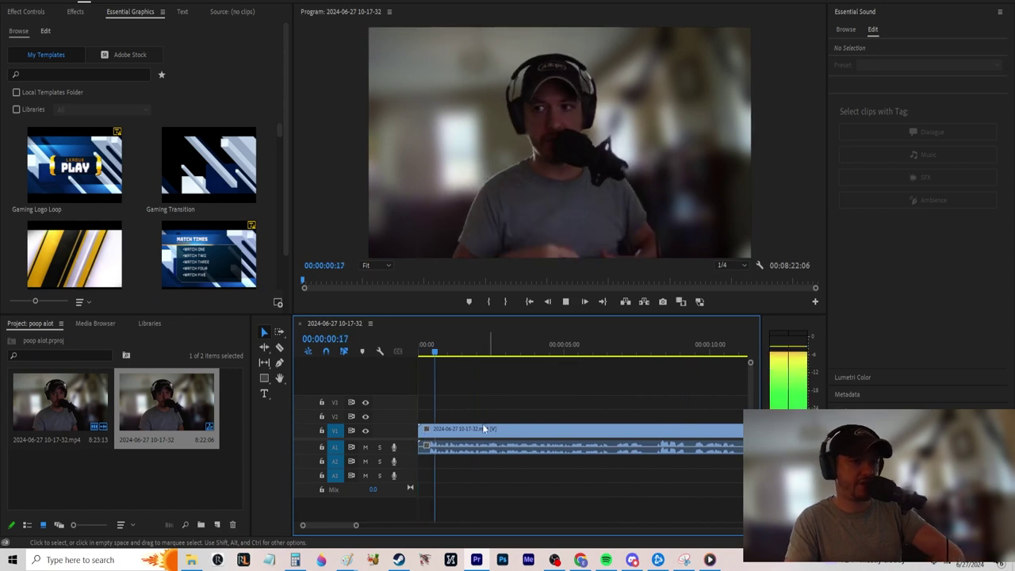
key(c)
click(430, 448)
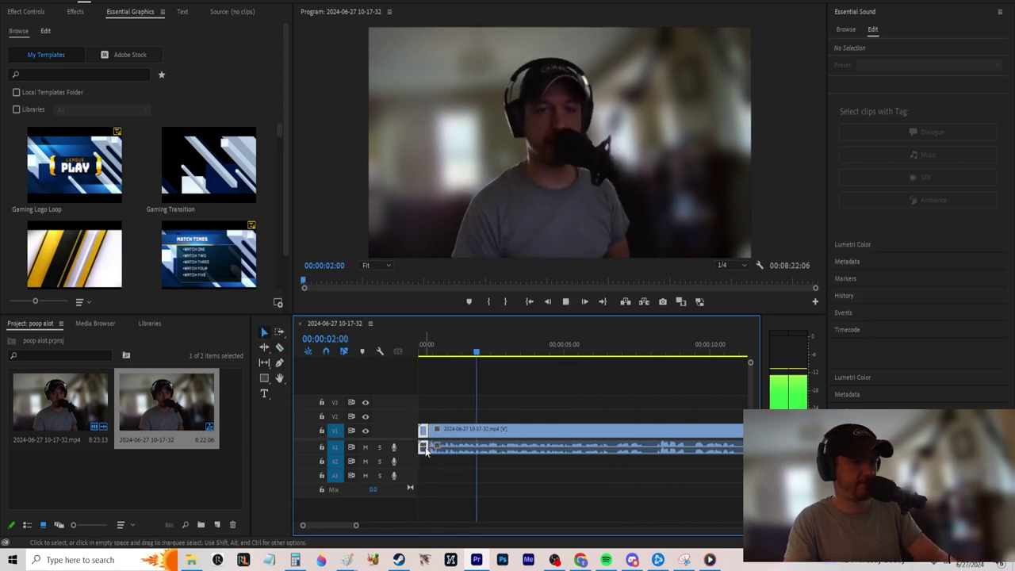
key(v)
click(425, 448)
key(Delete)
right_click(428, 449)
click(431, 455)
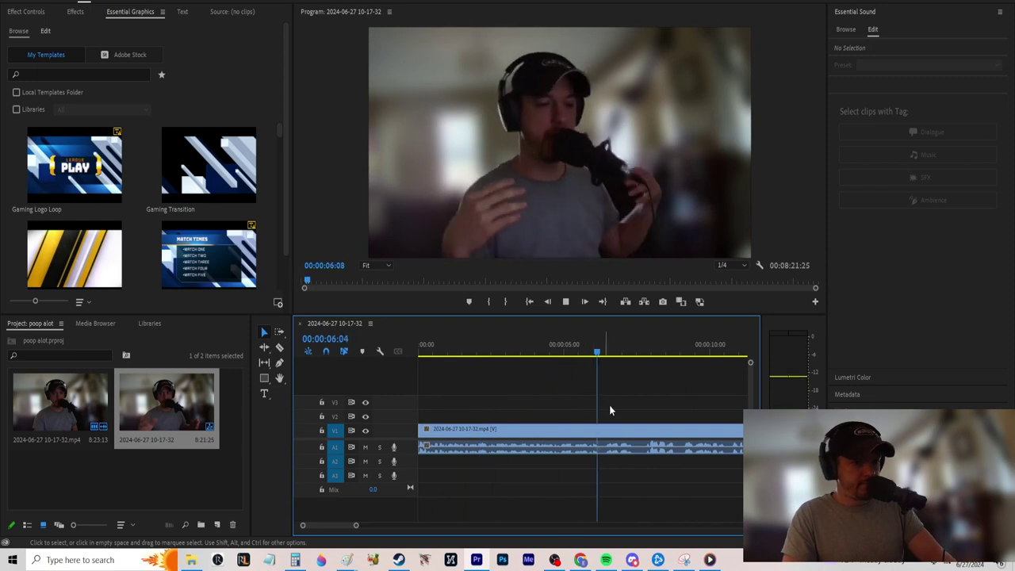
Cut the clip with the Razor tool around the short pauses at about 7.5, 15.6 and 23.5 seconds
key(space)
key(c)
click(641, 449)
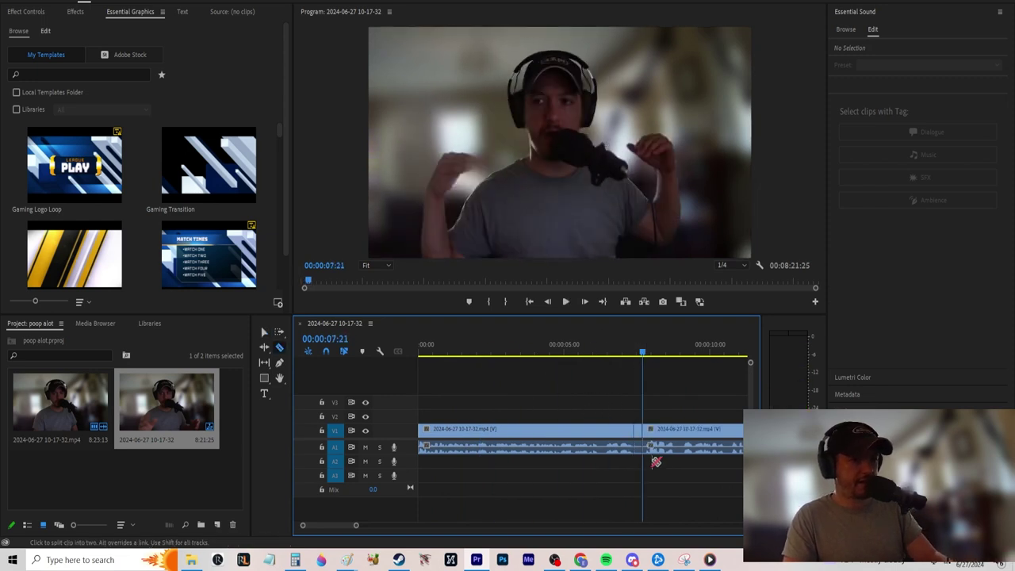
key(space)
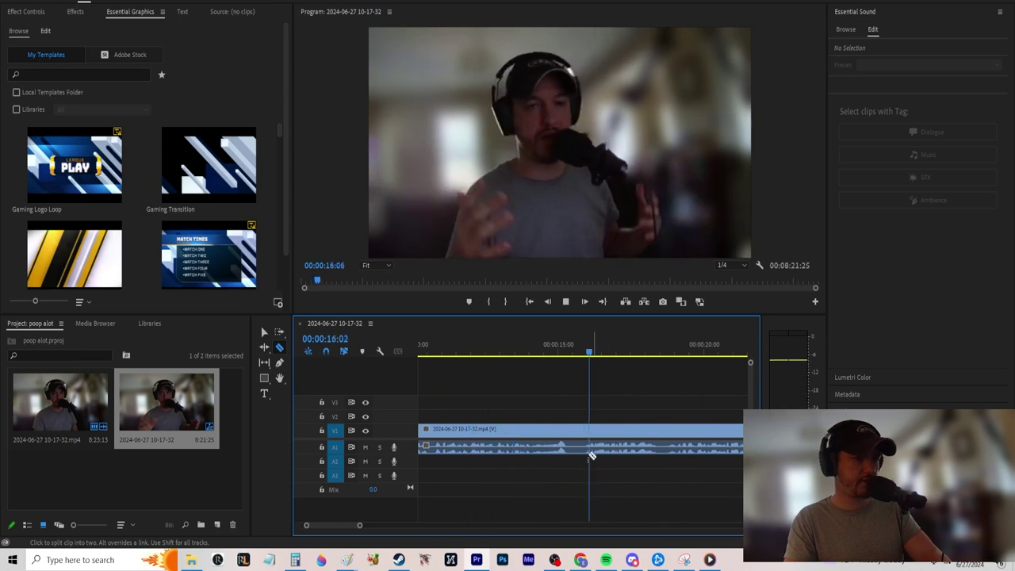
key(space)
click(517, 449)
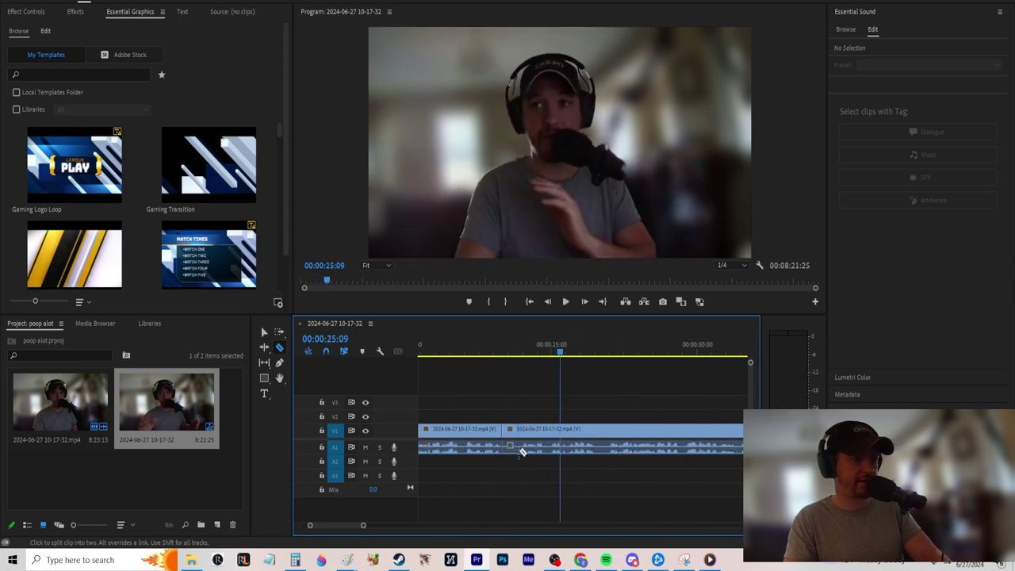
Cut around the pauses near 26.7, 50.5, 52.7 and 54.1 seconds and clear the sequence's in and out points
key(space)
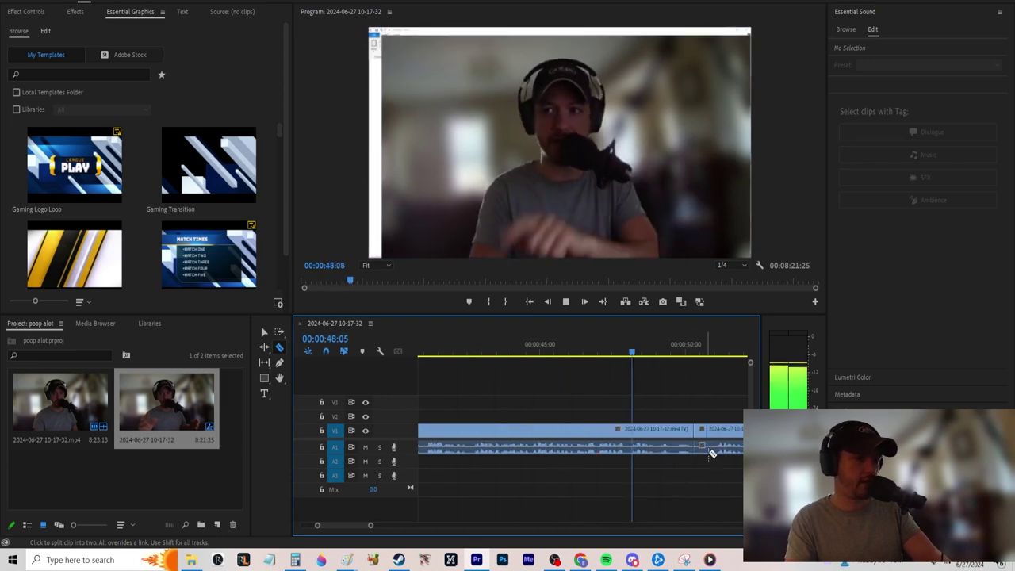
key(space)
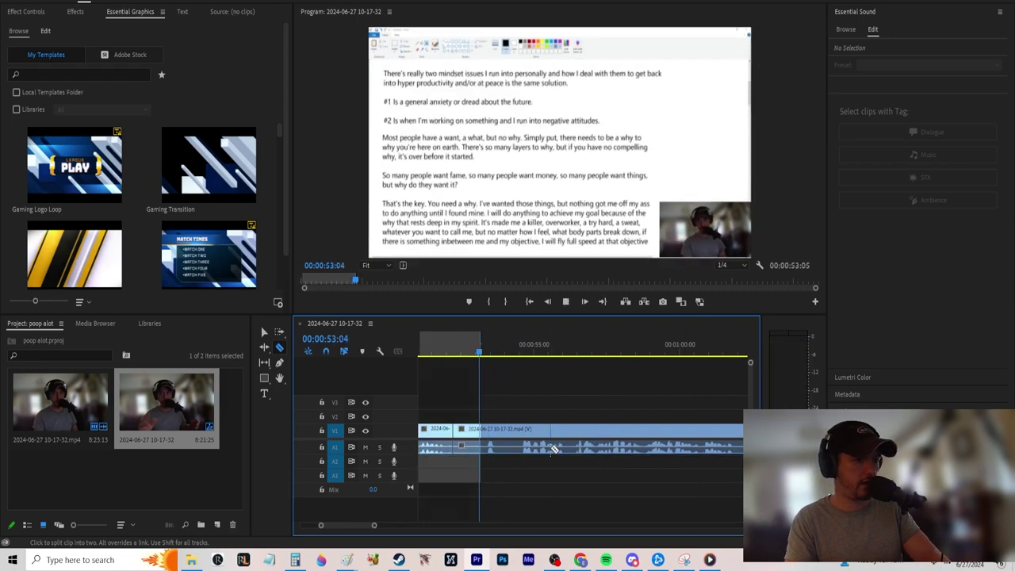
key(space)
key(ctrl+shift+x)
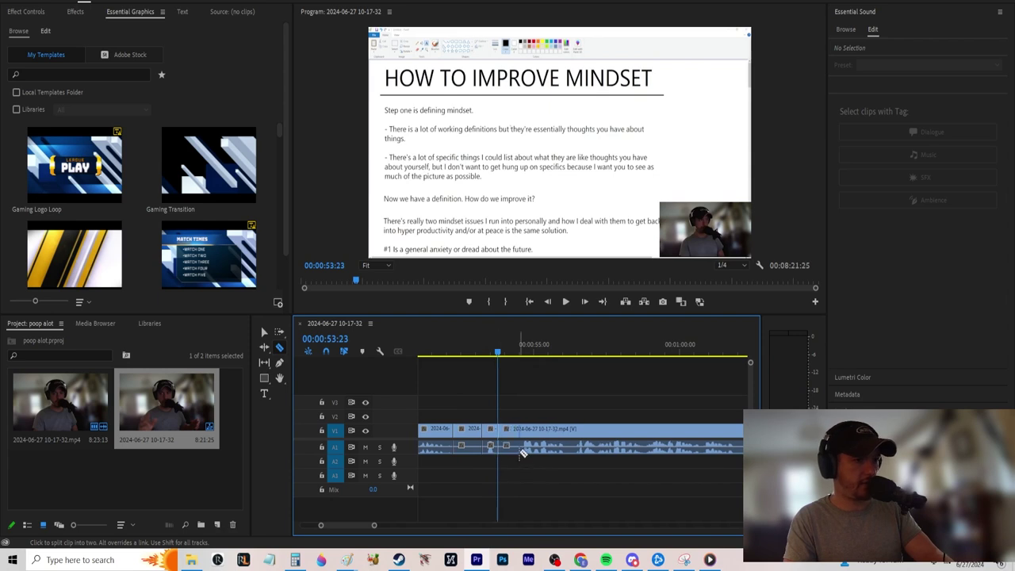
key(space)
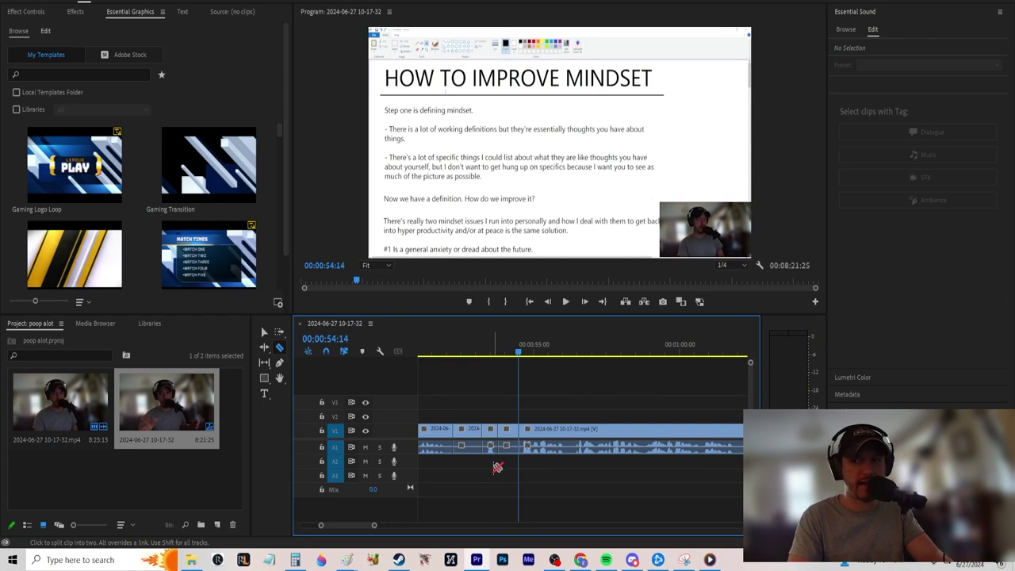
Cut the clip at about 1:01.9 and 1:02.8, around the pause just after the one-minute mark
key(space)
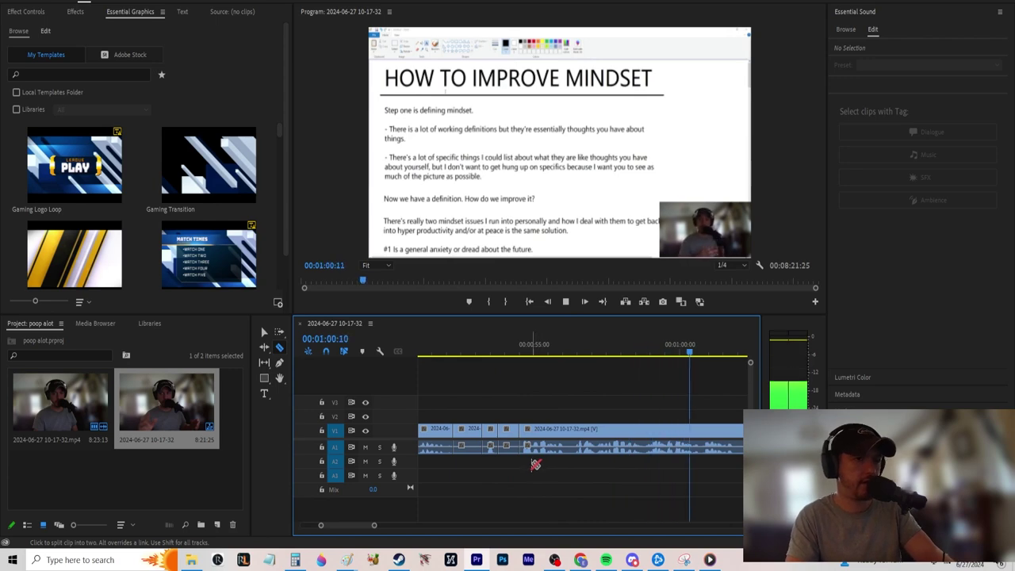
click(443, 451)
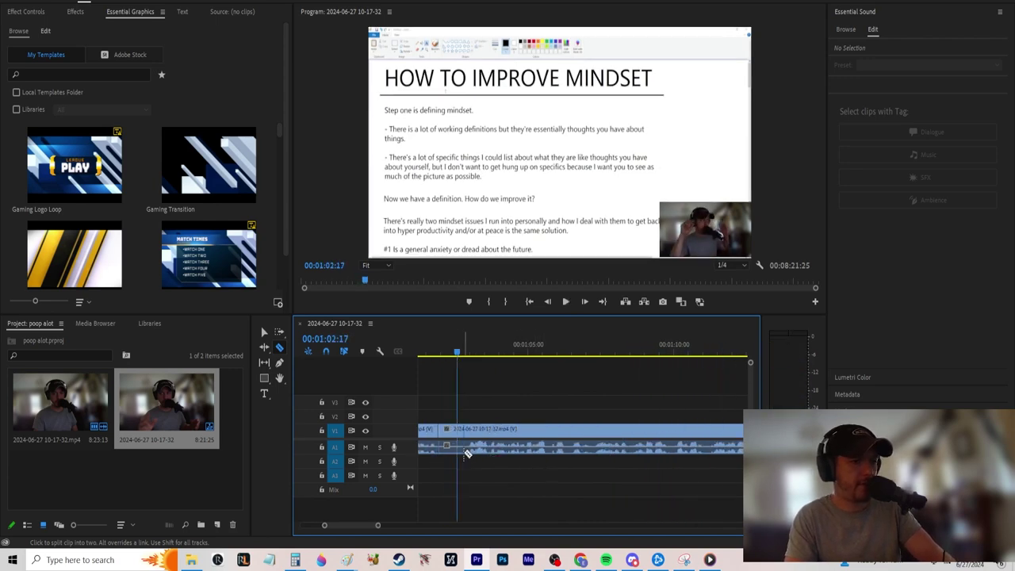
click(468, 452)
key(space)
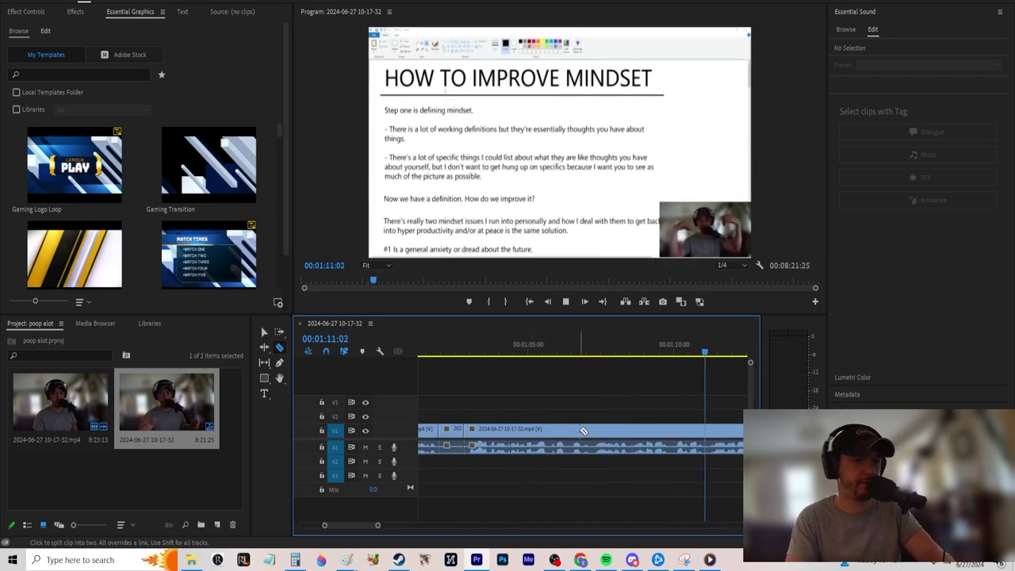
Play on through the sequence and cut the clip at about 1:30.1 and 1:31.6, around the silent stretch
key(space)
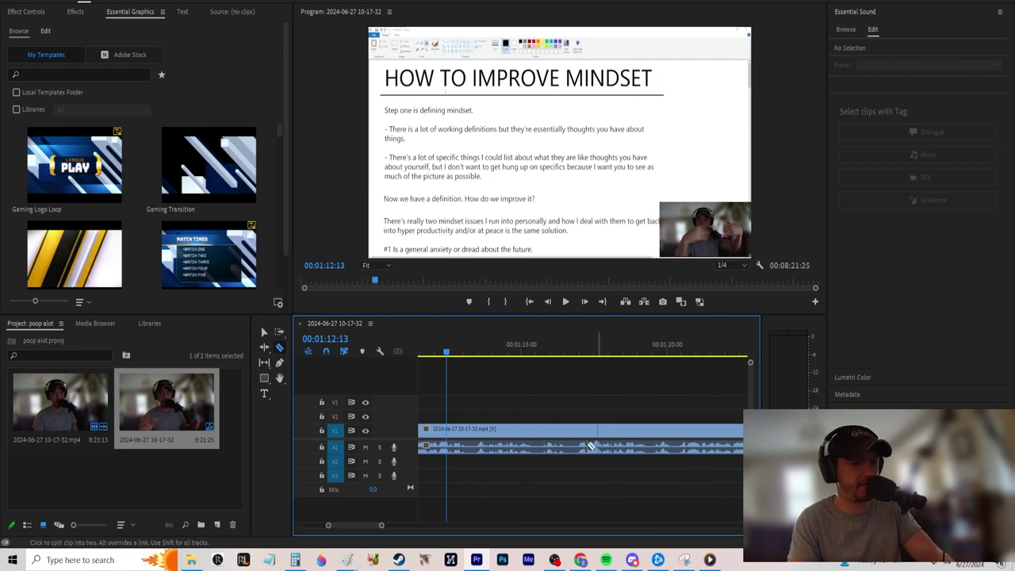
key(space)
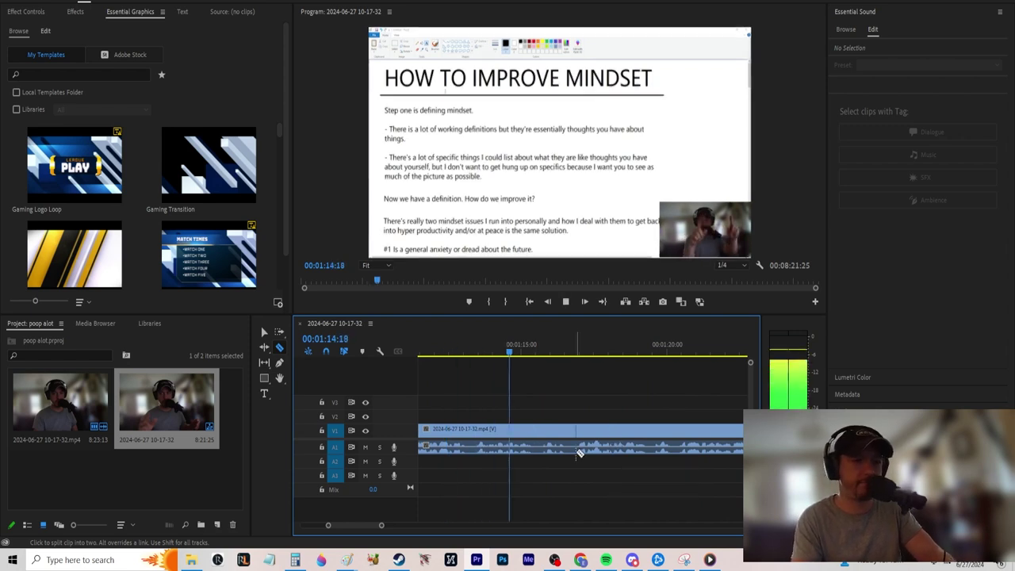
key(space)
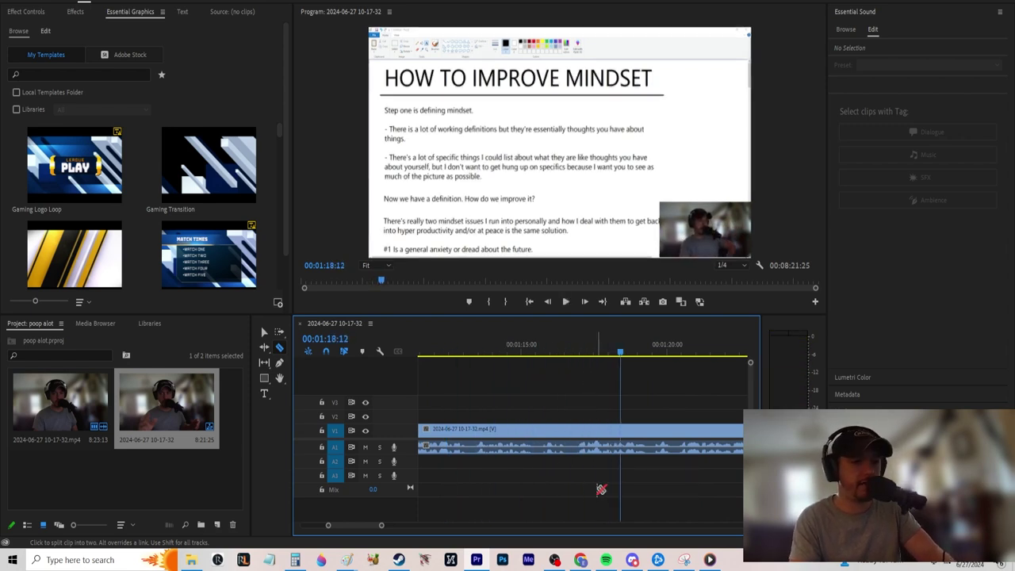
key(space)
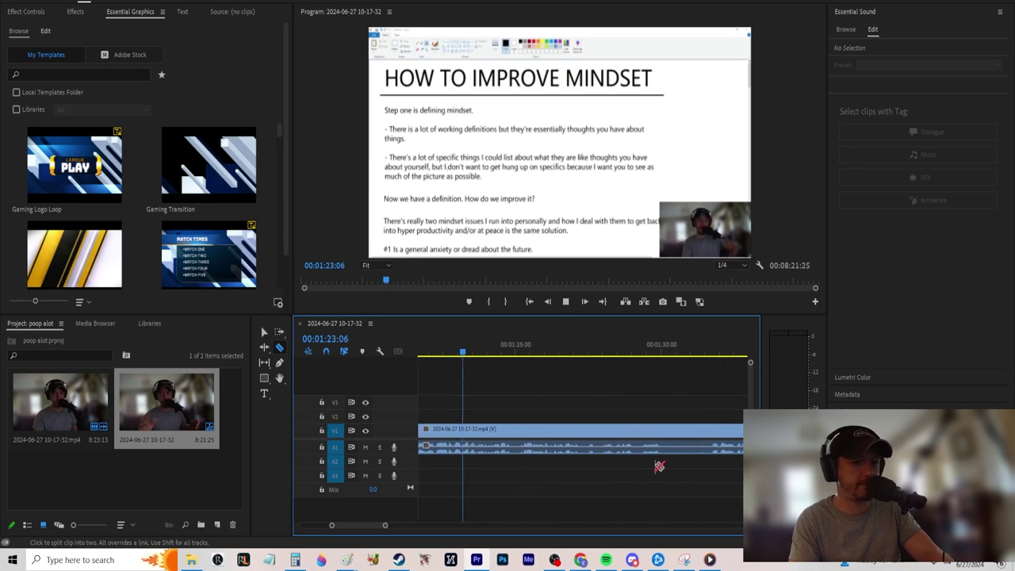
key(space)
key(space)
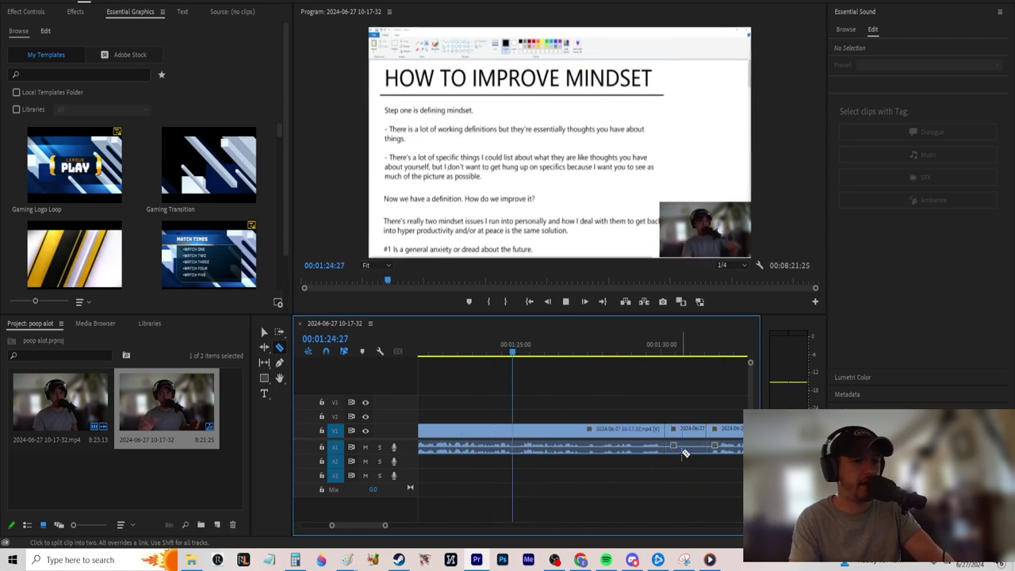
key(space)
Try to select all the cut-out quiet segments together, from about 1:30 back to 7.5 seconds, for a joint ripple delete
click(682, 451)
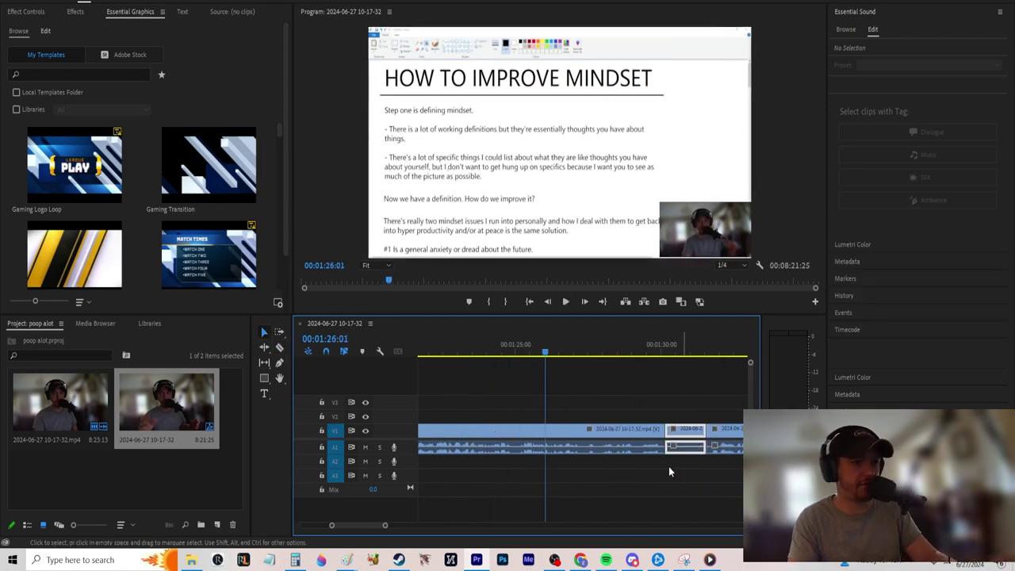
scroll(611, 482, up, 5)
scroll(514, 480, up, 5)
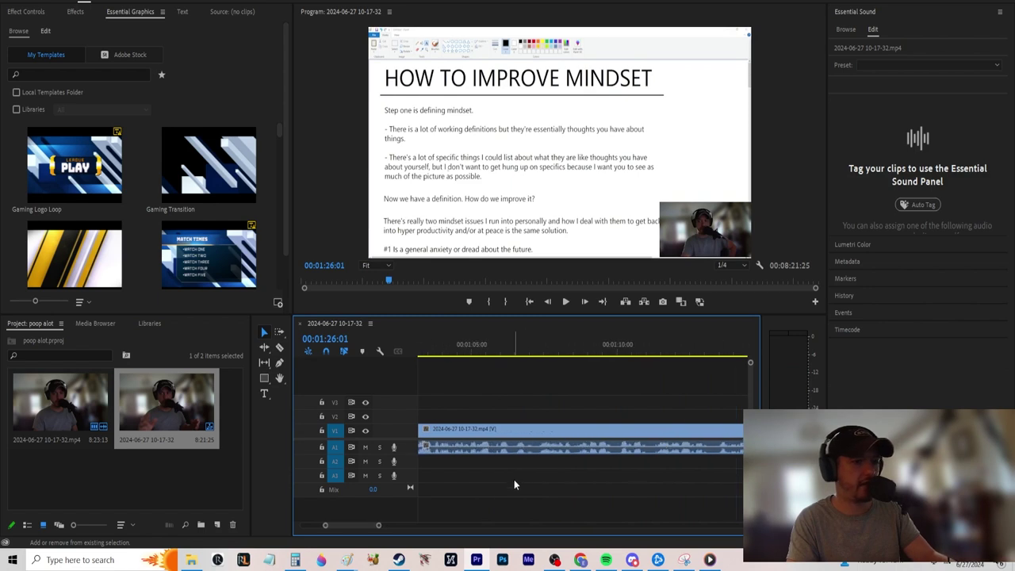
click(550, 448)
scroll(497, 478, up, 2)
scroll(498, 479, up, 3)
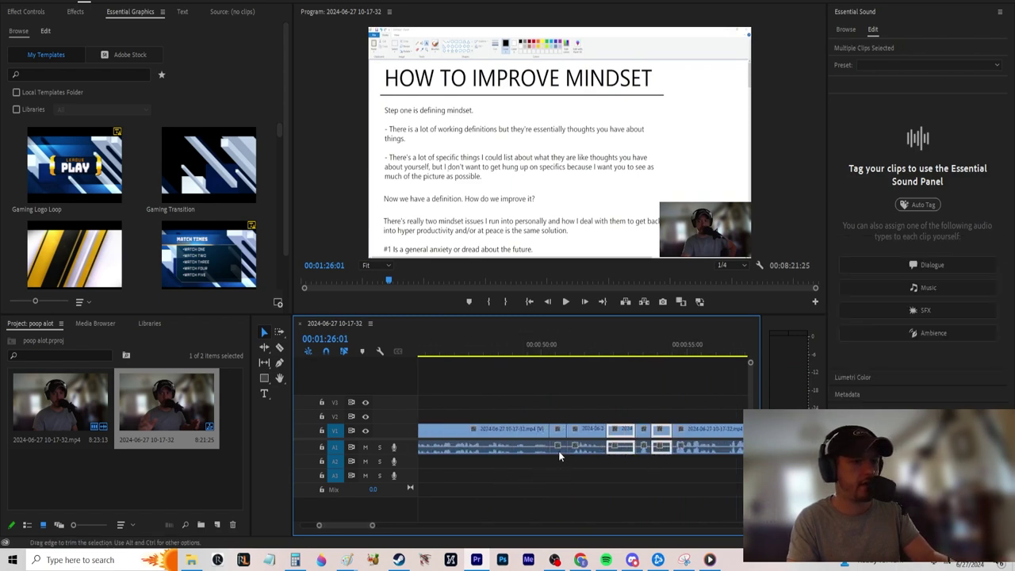
scroll(521, 479, up, 8)
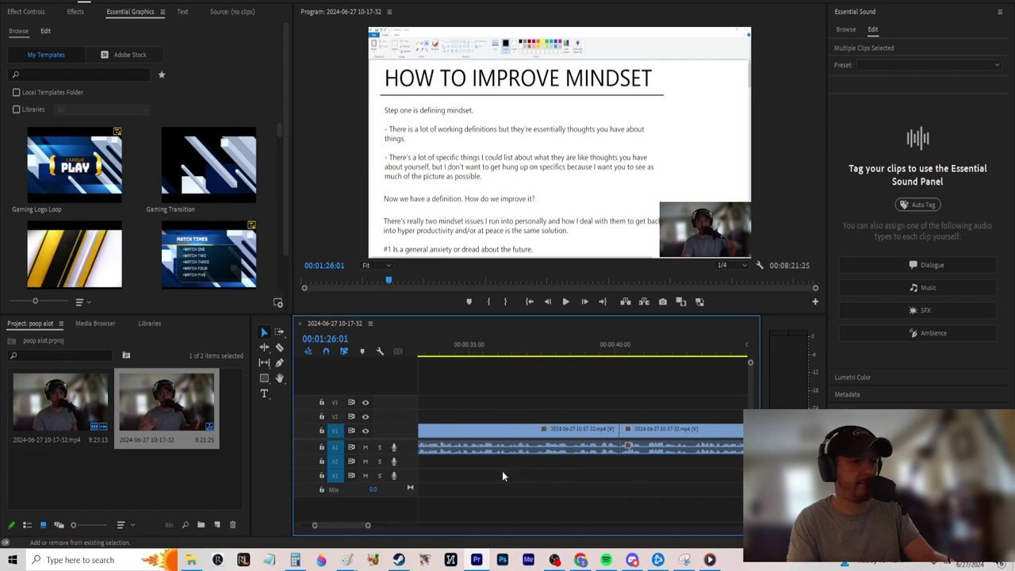
scroll(503, 474, up, 6)
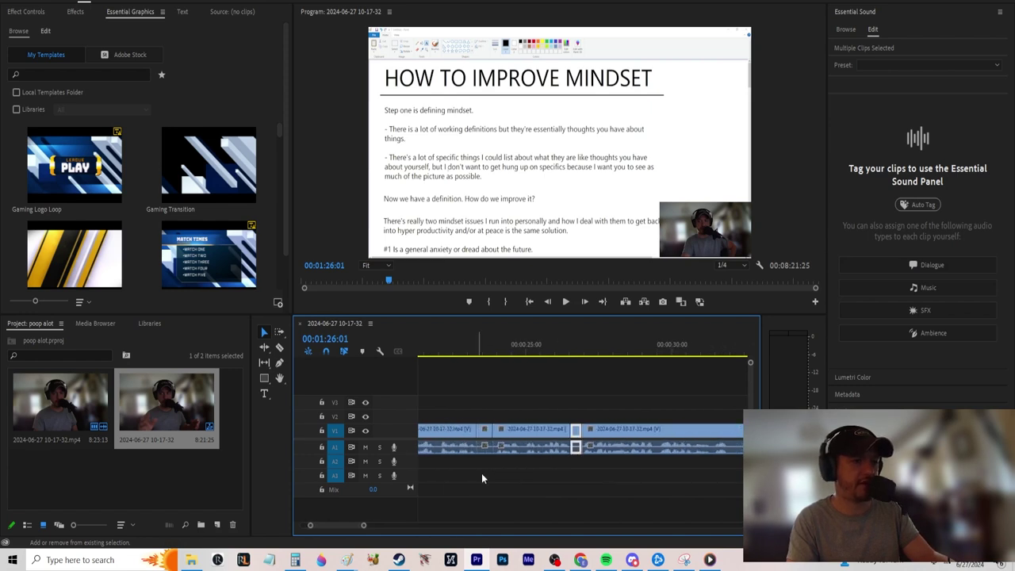
scroll(497, 468, up, 1)
scroll(498, 483, up, 10)
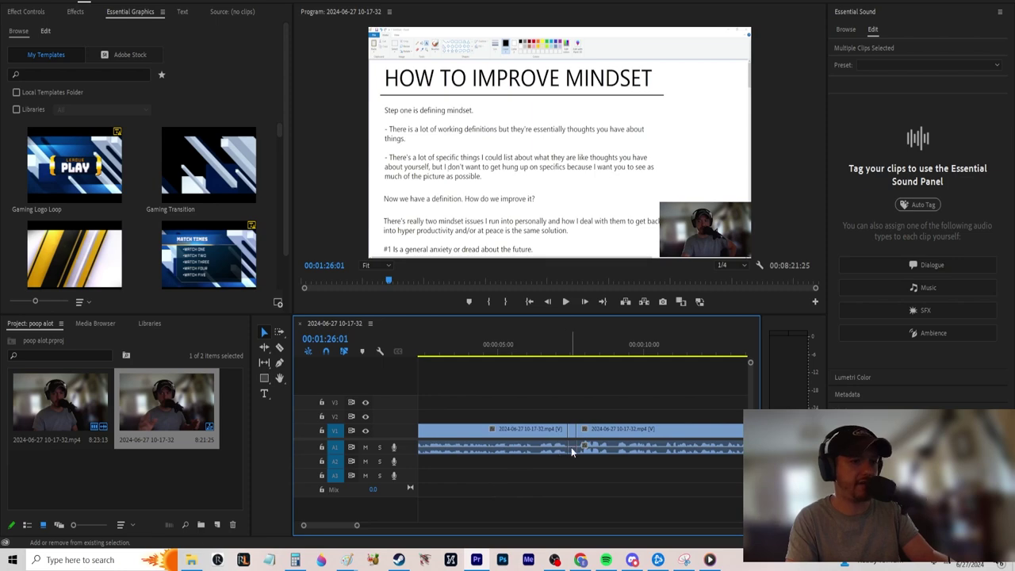
scroll(480, 473, up, 2)
right_click(638, 448)
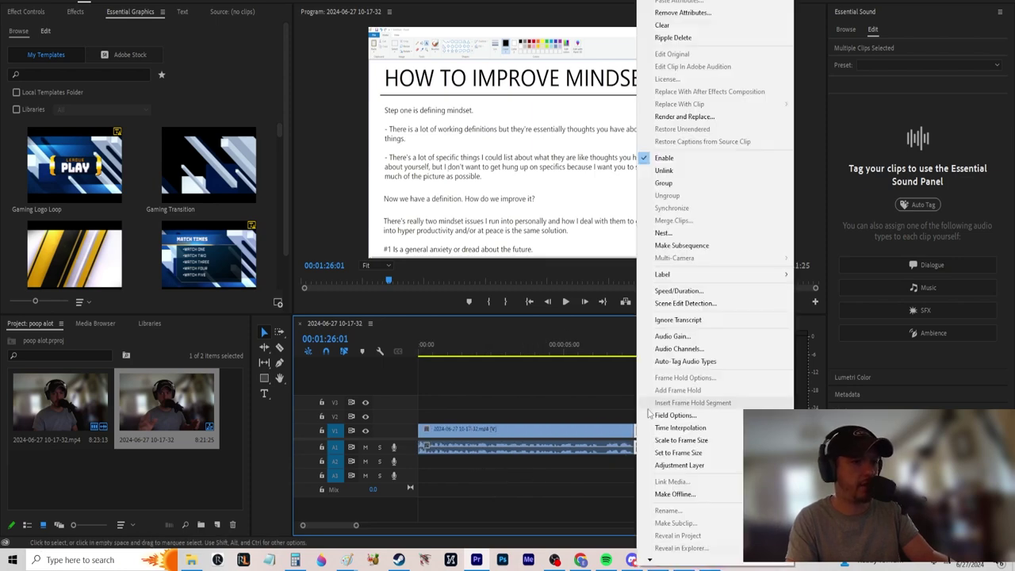
click(578, 396)
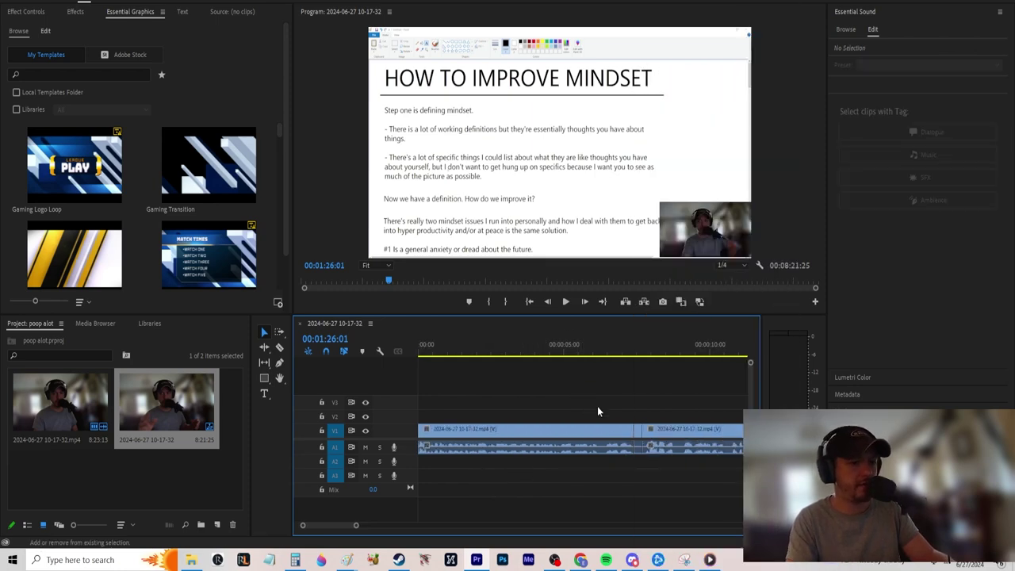
Delete the short segment between the cuts at about 7.4 and 7.7 seconds and close the gap it leaves
click(641, 435)
scroll(641, 435, down, 5)
scroll(539, 456, up, 4)
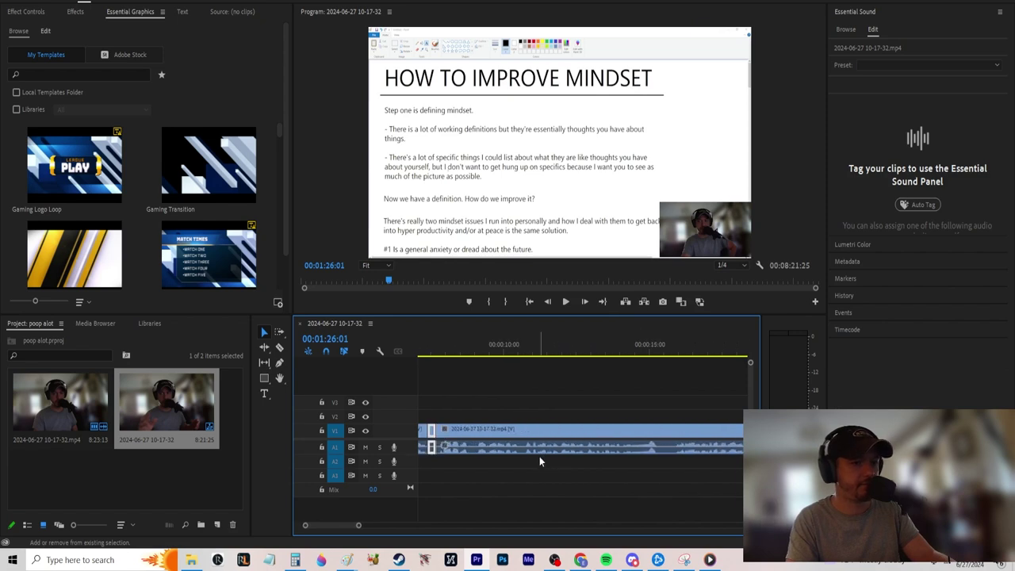
click(568, 501)
scroll(562, 444, up, 1)
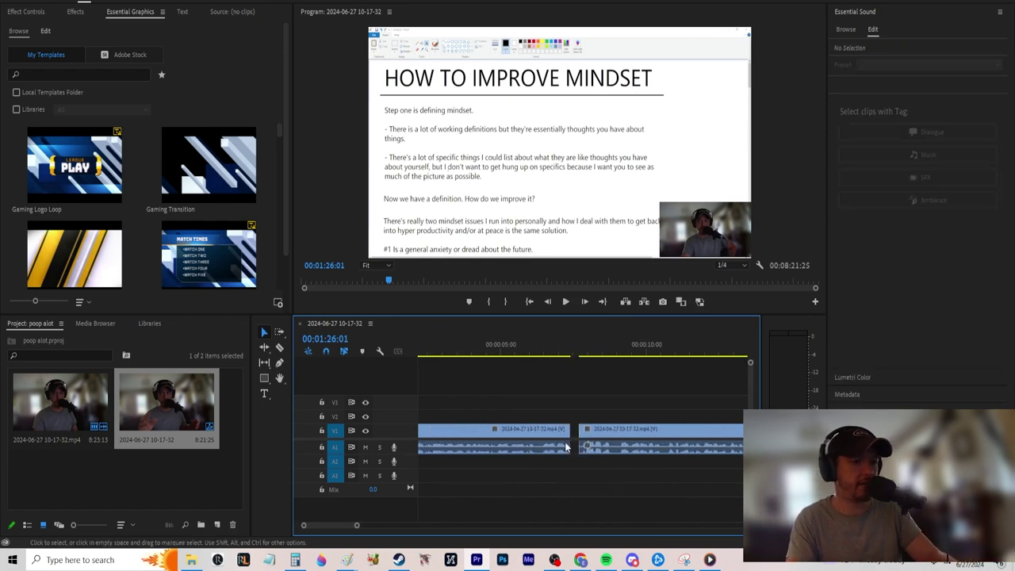
click(594, 437)
click(595, 450)
Delete the short quiet segment at about 15 seconds and close the gap it leaves
scroll(564, 456, down, 5)
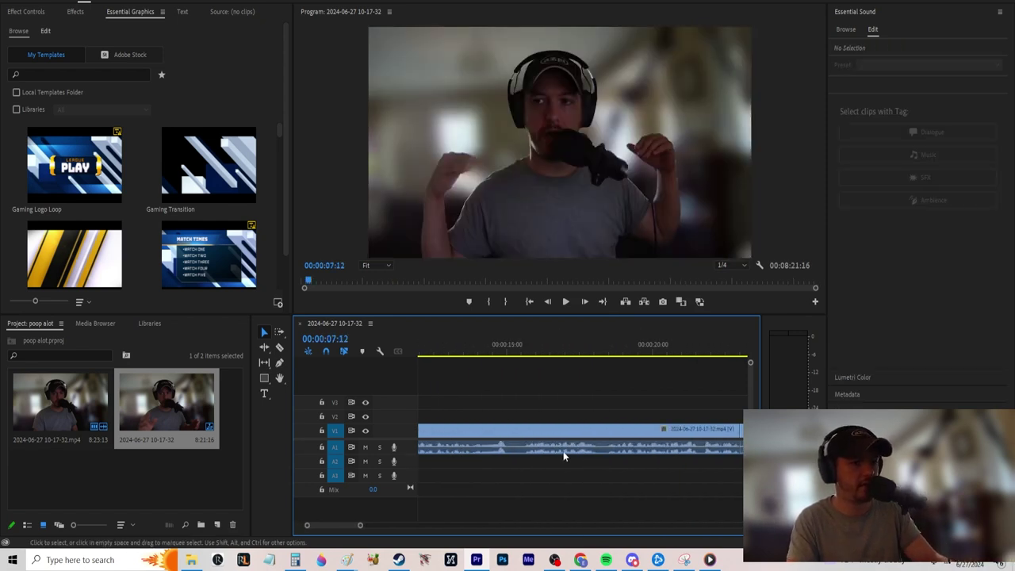
shift+click(516, 450)
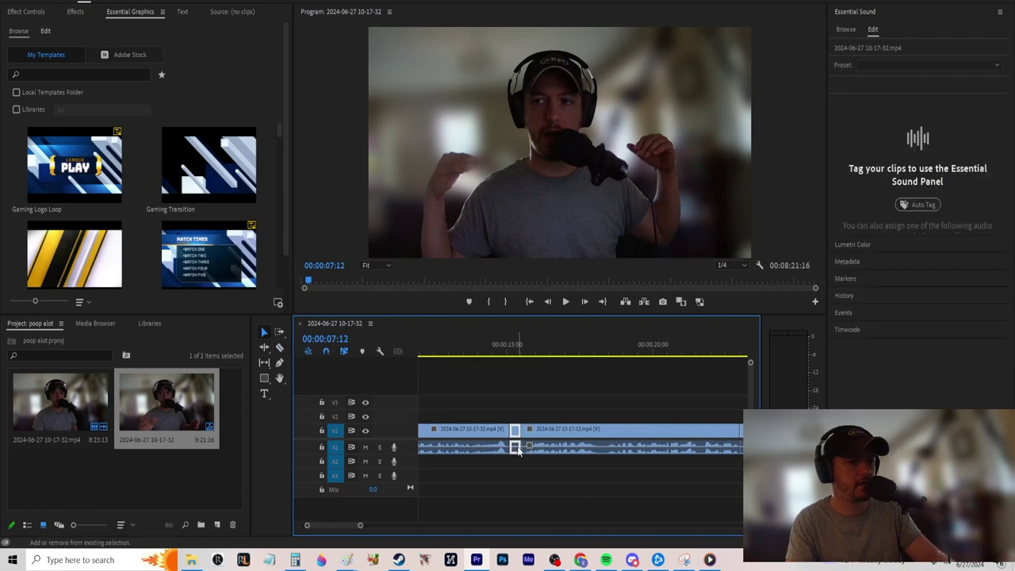
right_click(515, 450)
click(527, 454)
scroll(537, 453, down, 3)
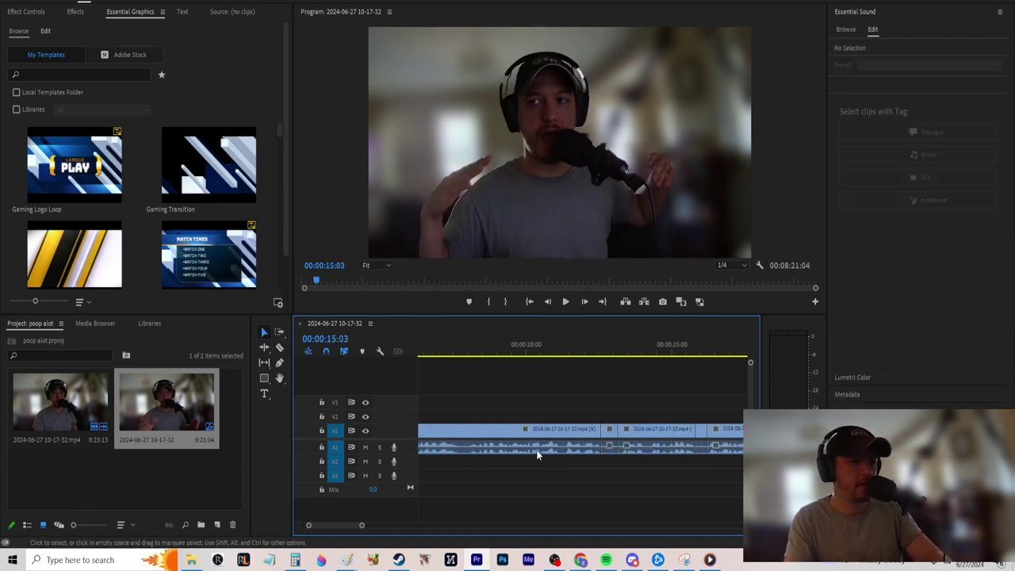
Import the music tracks from the Downloads folder, including Rainfall Dreams, Curious Dreams, Wandering Through, Dreamscape Wanderer, Dreamy Whisper and Starlight Memories
right_click(194, 478)
click(238, 341)
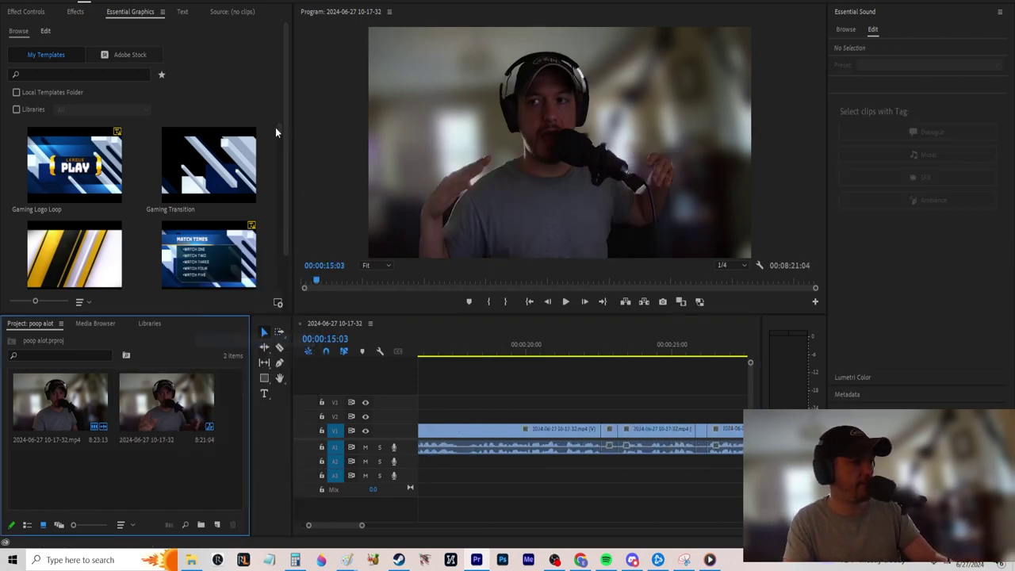
scroll(56, 76, up, 4)
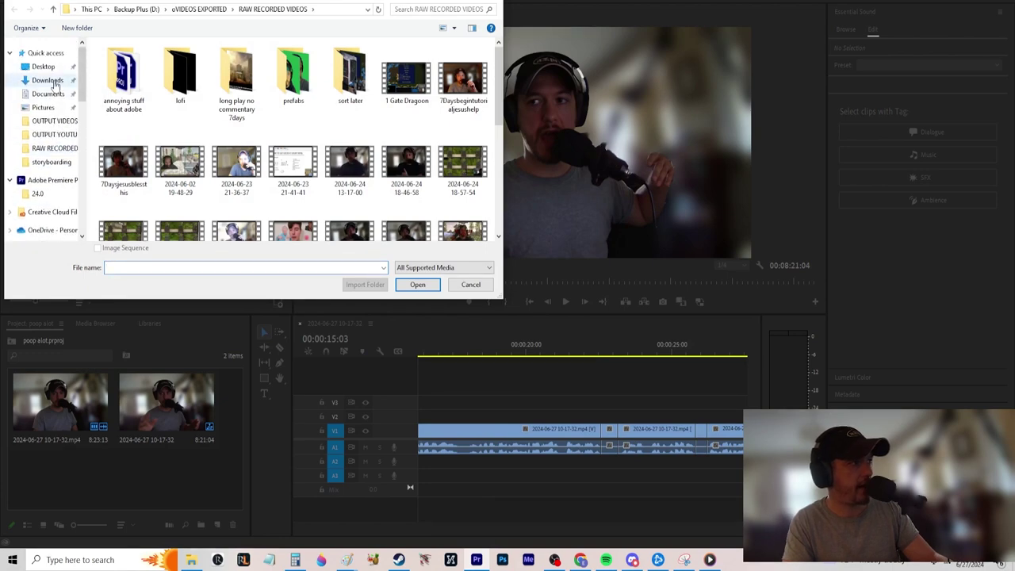
click(47, 81)
click(116, 87)
ctrl+click(159, 87)
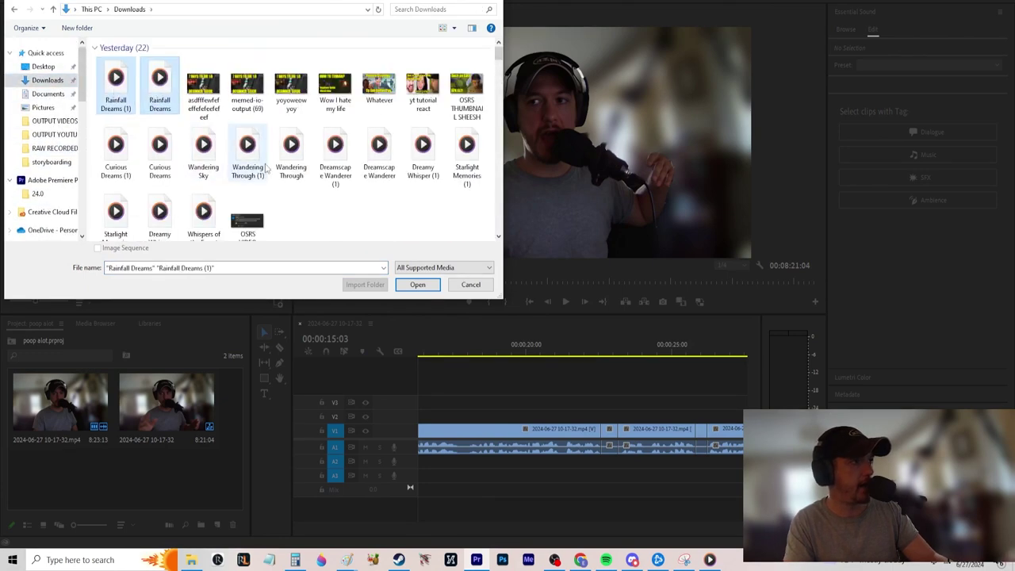
ctrl+click(115, 154)
ctrl+click(159, 154)
ctrl+click(203, 155)
ctrl+click(247, 154)
ctrl+click(291, 155)
ctrl+click(334, 155)
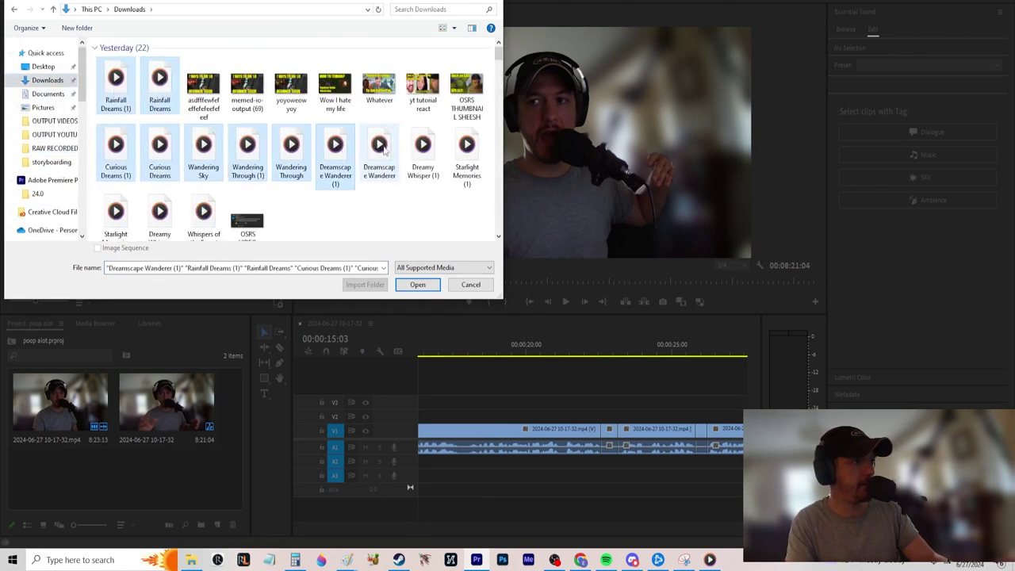
ctrl+click(379, 154)
ctrl+click(423, 155)
ctrl+click(466, 155)
ctrl+click(116, 218)
ctrl+click(160, 202)
ctrl+click(203, 202)
key(Return)
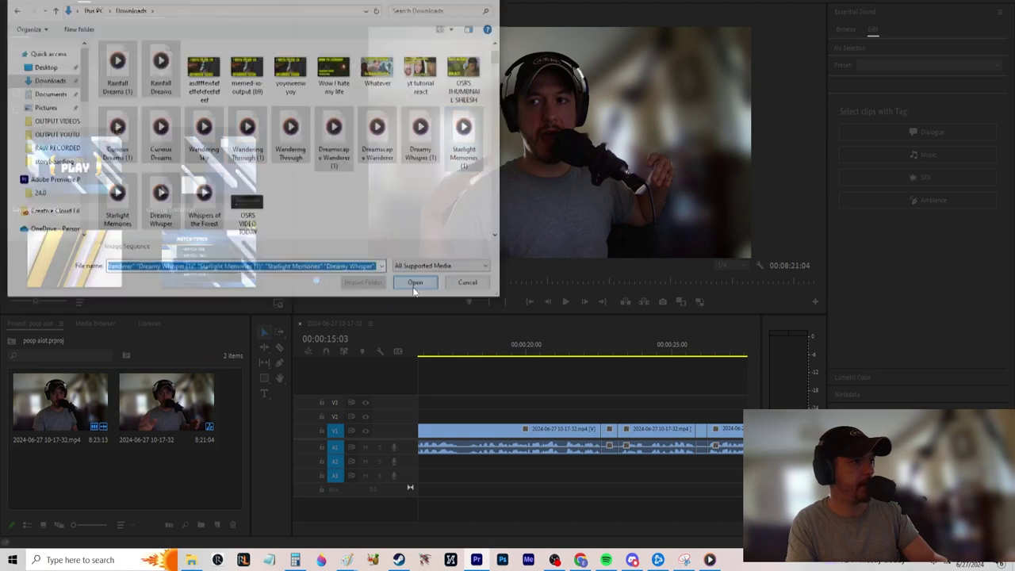
click(507, 320)
Place all the imported music tracks one after another on audio track A2, from the start of the sequence
click(167, 431)
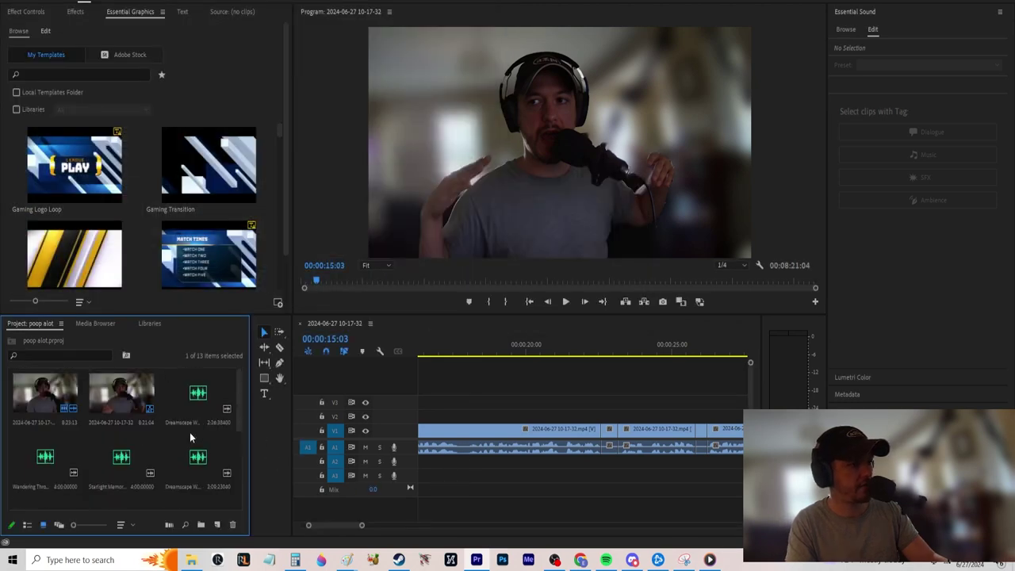
key(ctrl+a)
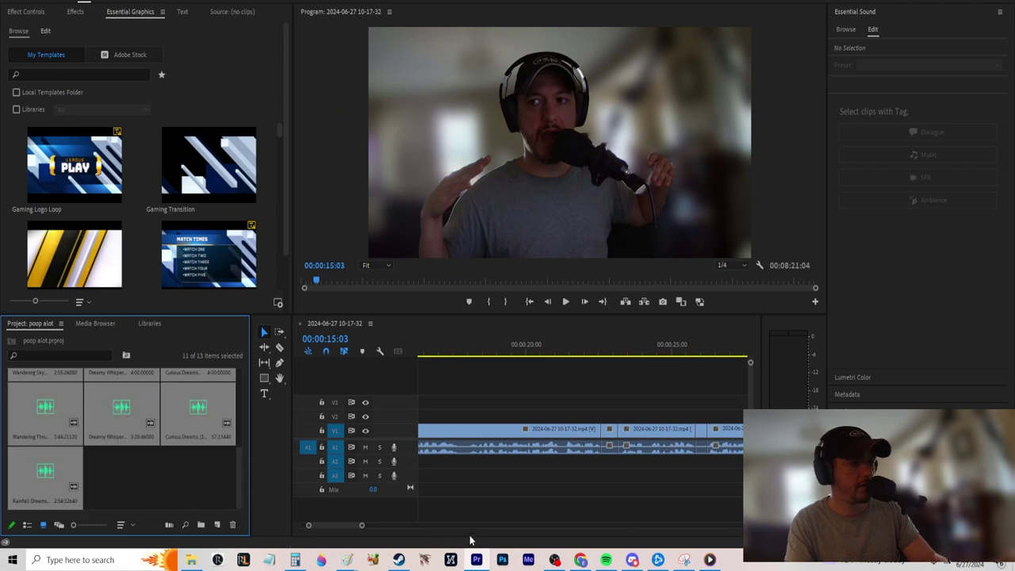
drag(361, 528, 719, 525)
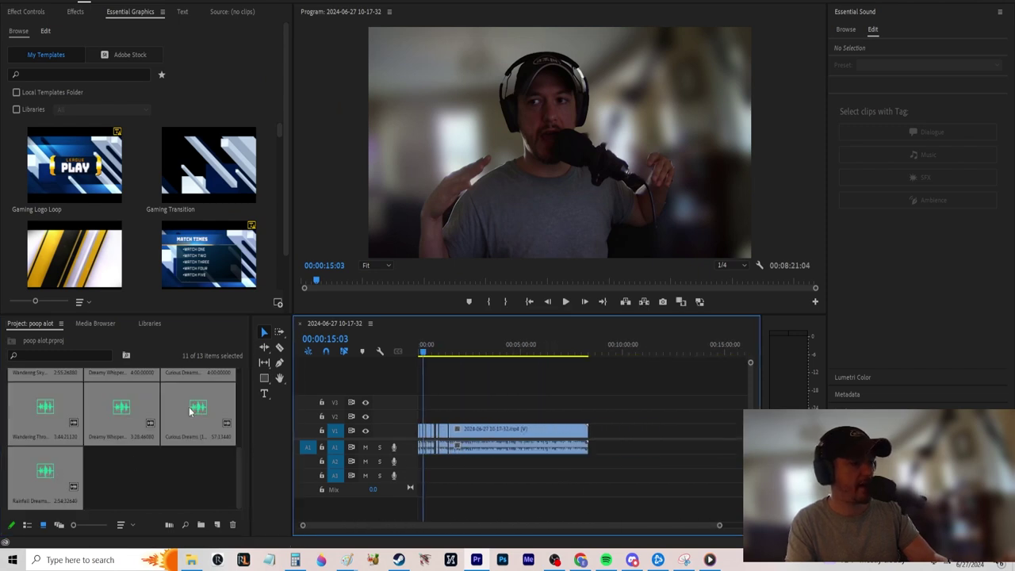
drag(377, 459, 418, 465)
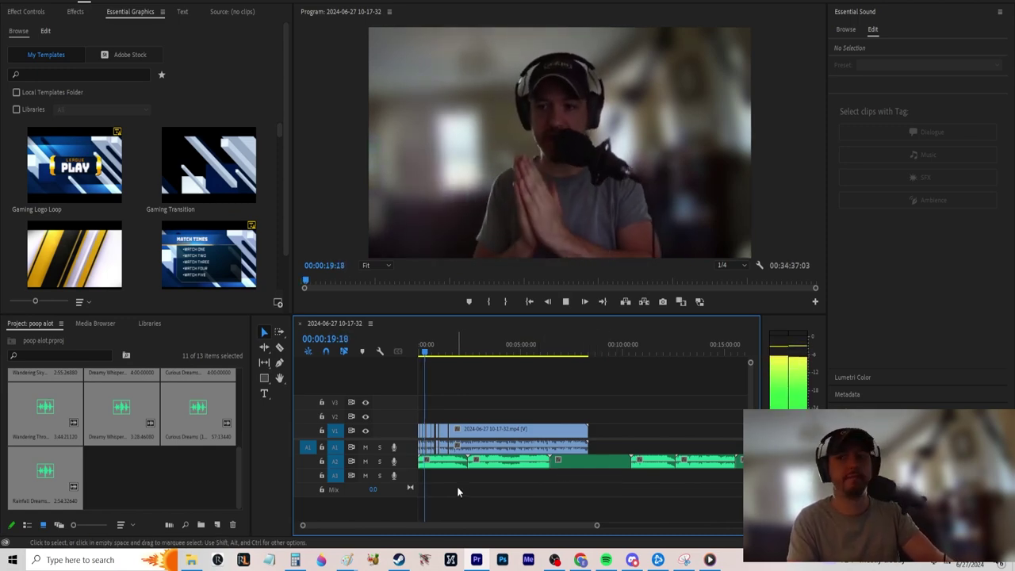
Lower the audio gain of the first music clip on A2, Dreamscape Wanderer (1).mp3, and play on to check the level
key(space)
right_click(444, 472)
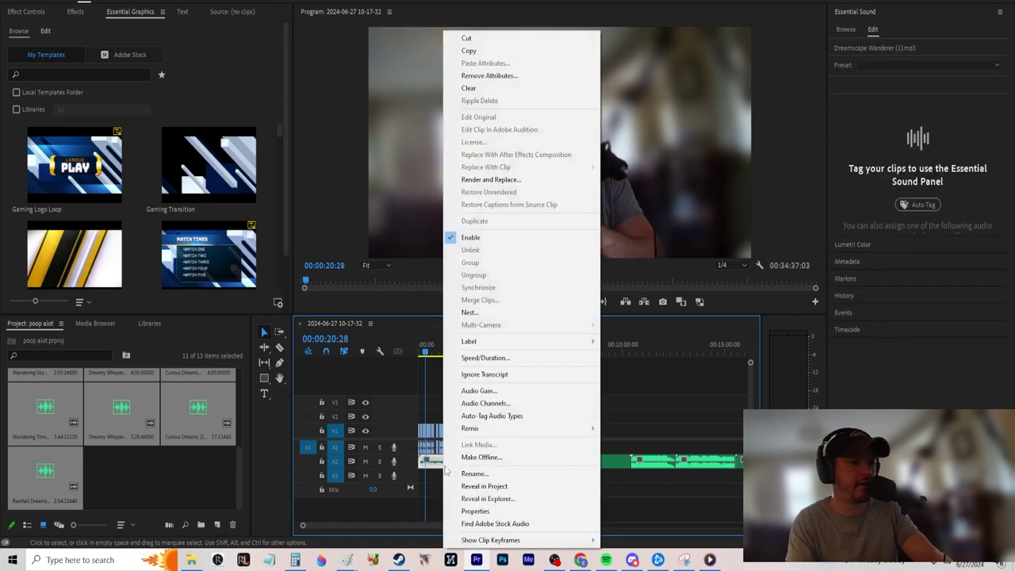
click(510, 391)
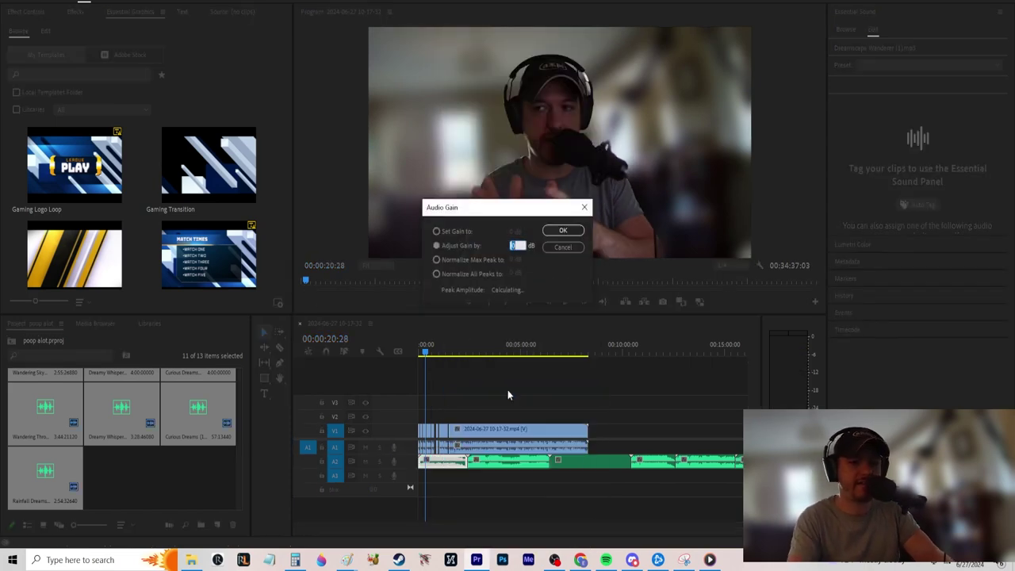
key(Return)
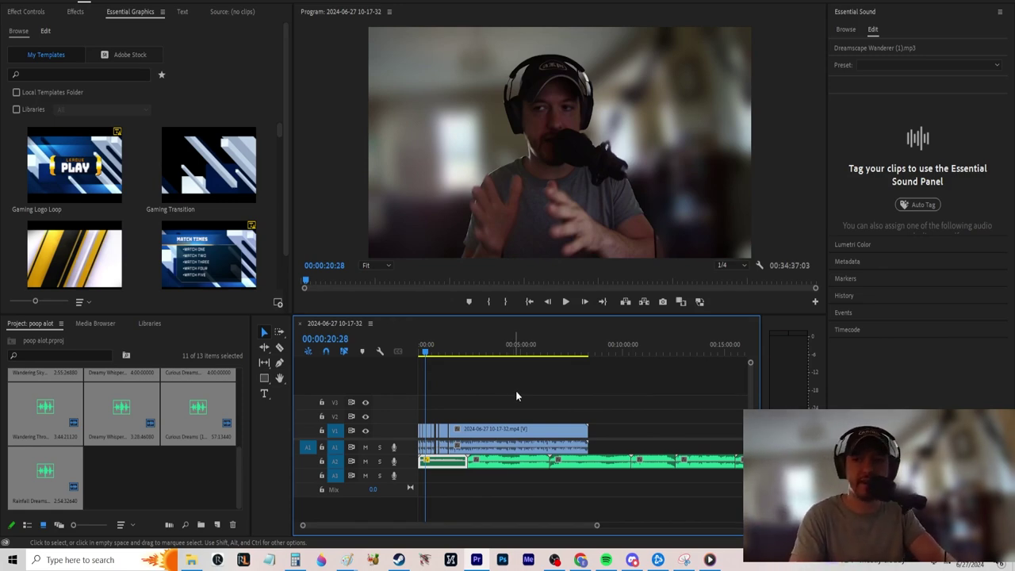
key(space)
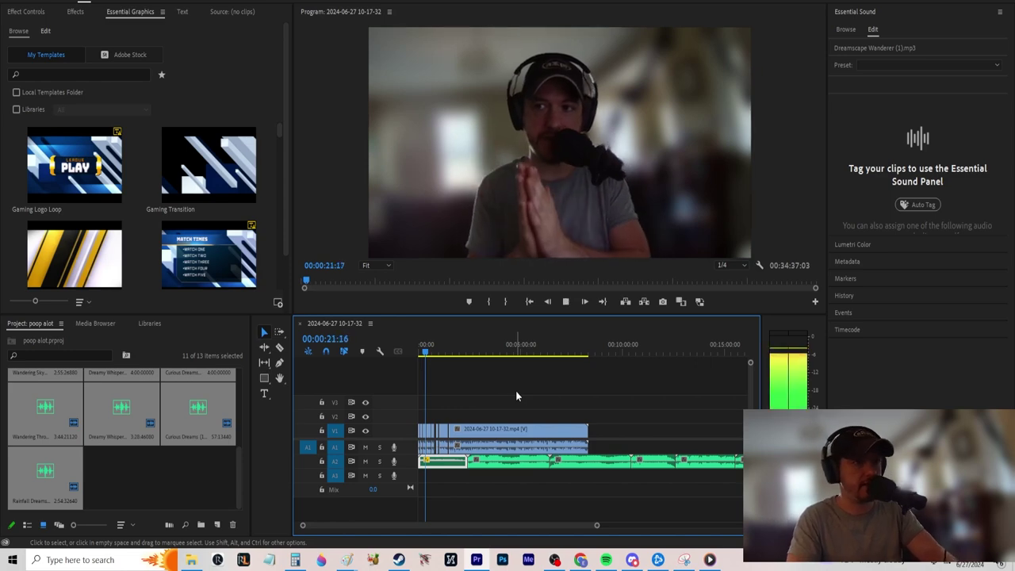
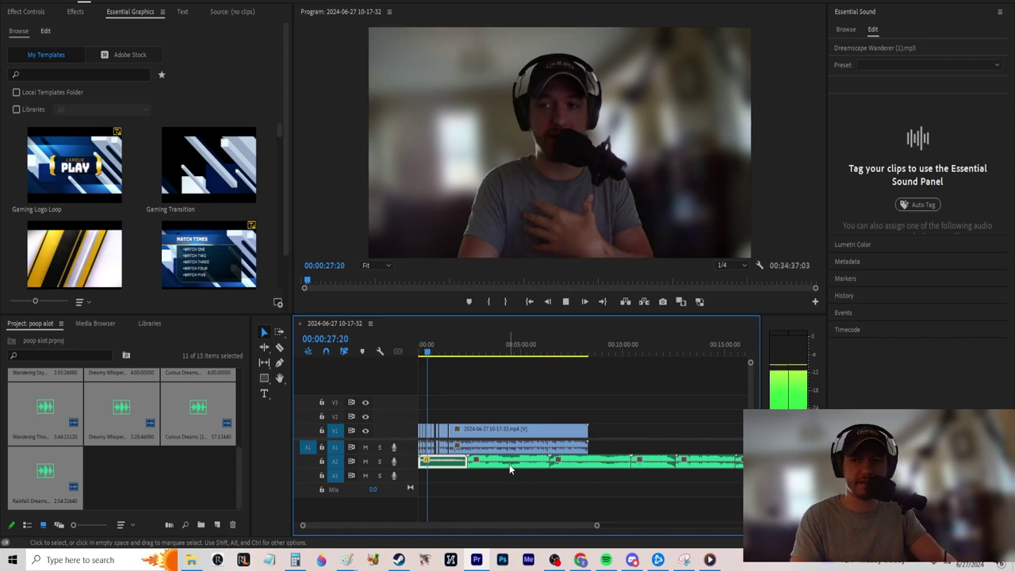
click(509, 464)
right_click(509, 464)
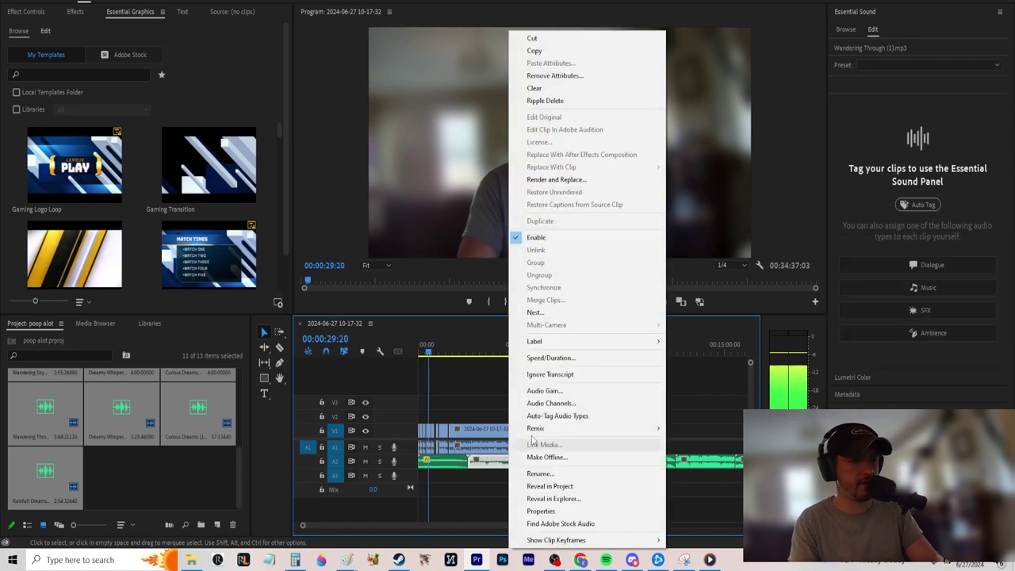
click(492, 403)
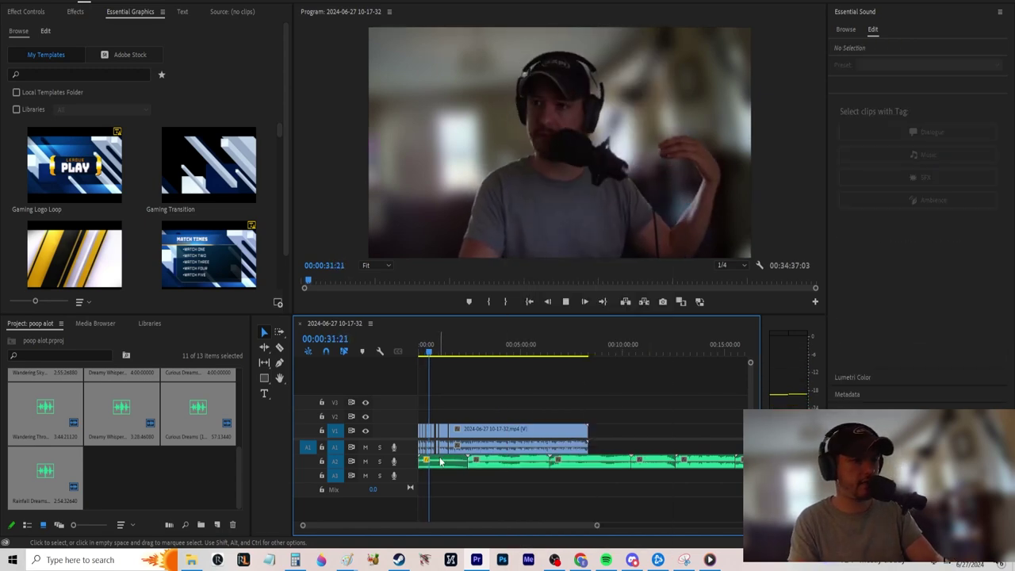
right_click(506, 465)
click(449, 490)
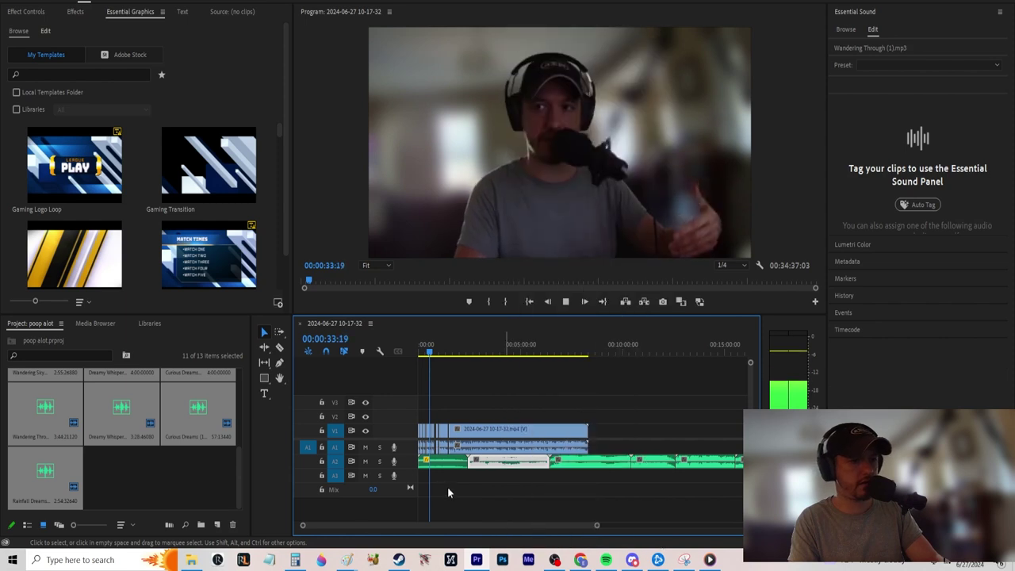
Trim the third music clip on A2 to end at about 8:47, just past the video, and delete all music clips after it
click(585, 464)
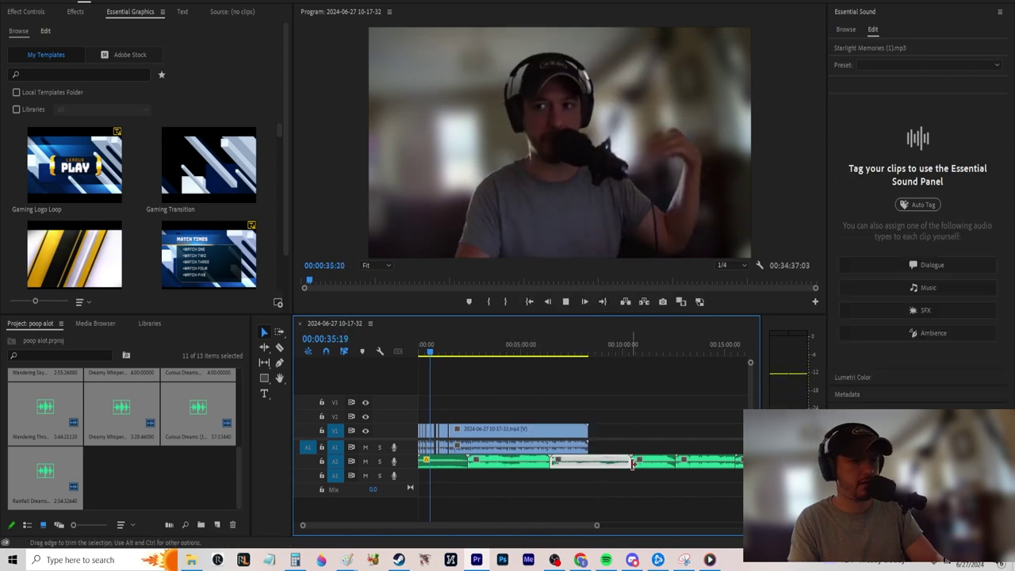
drag(630, 462, 738, 462)
key(Delete)
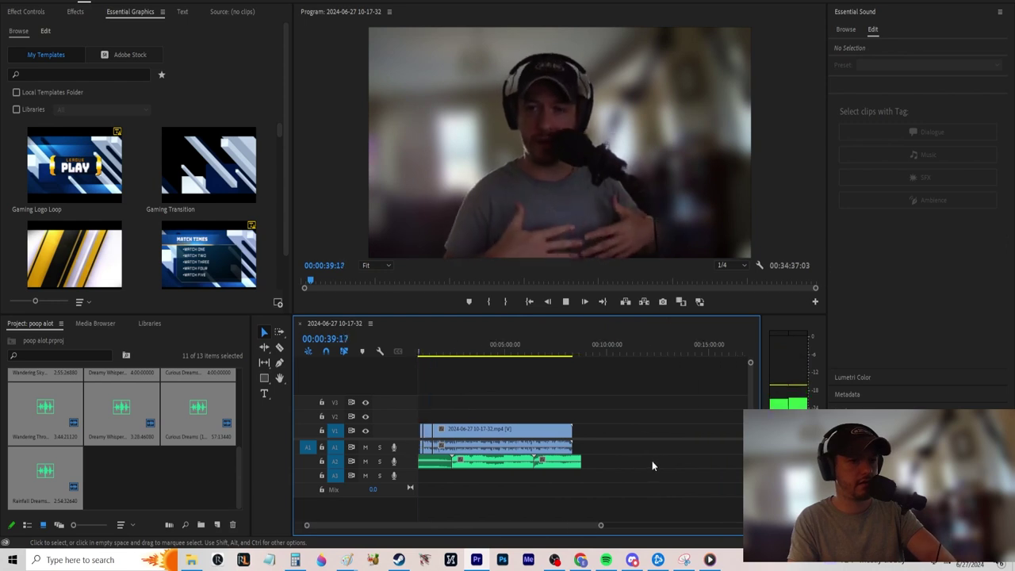
key(space)
scroll(602, 520, down, 4)
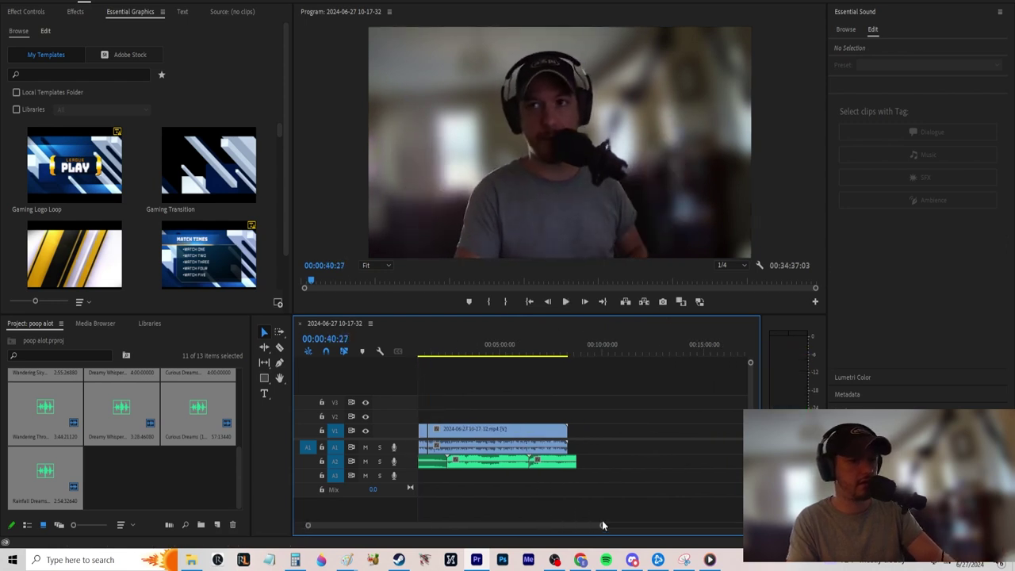
drag(568, 502, 750, 442)
key(Delete)
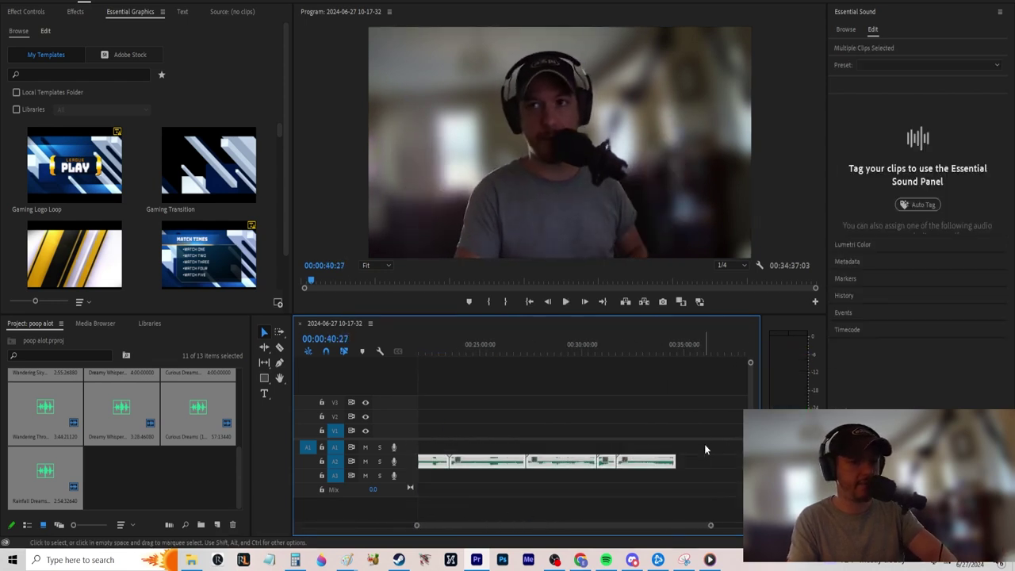
Lower the audio gain of the second and third music clips on A2 together
key(backslash)
right_click(512, 464)
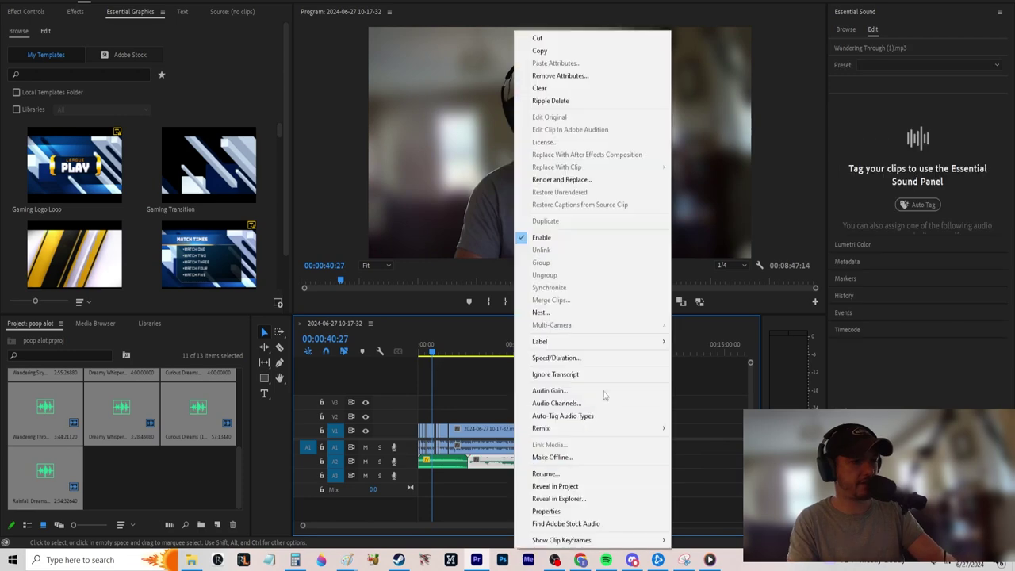
click(536, 233)
right_click(524, 468)
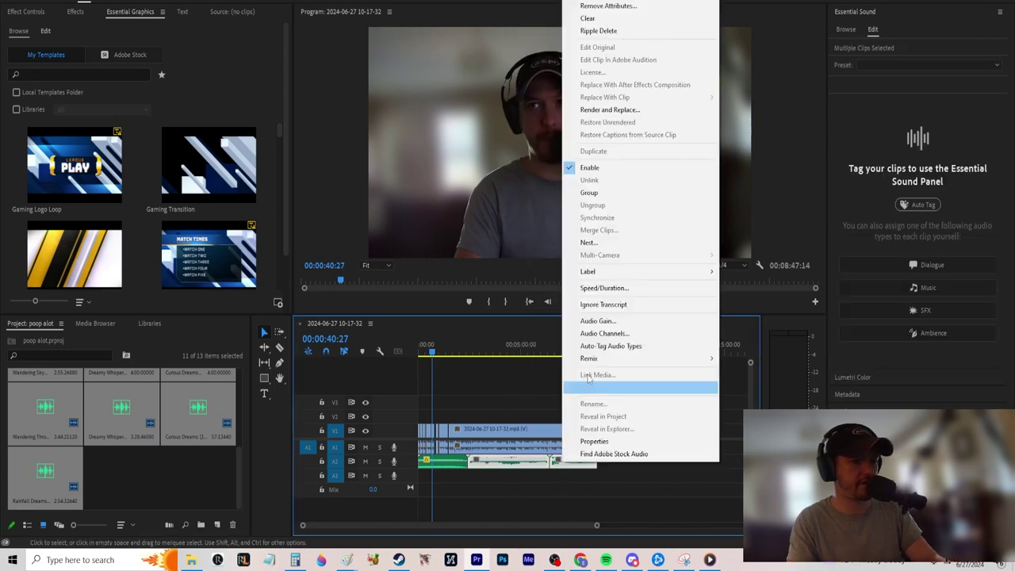
click(624, 321)
key(Return)
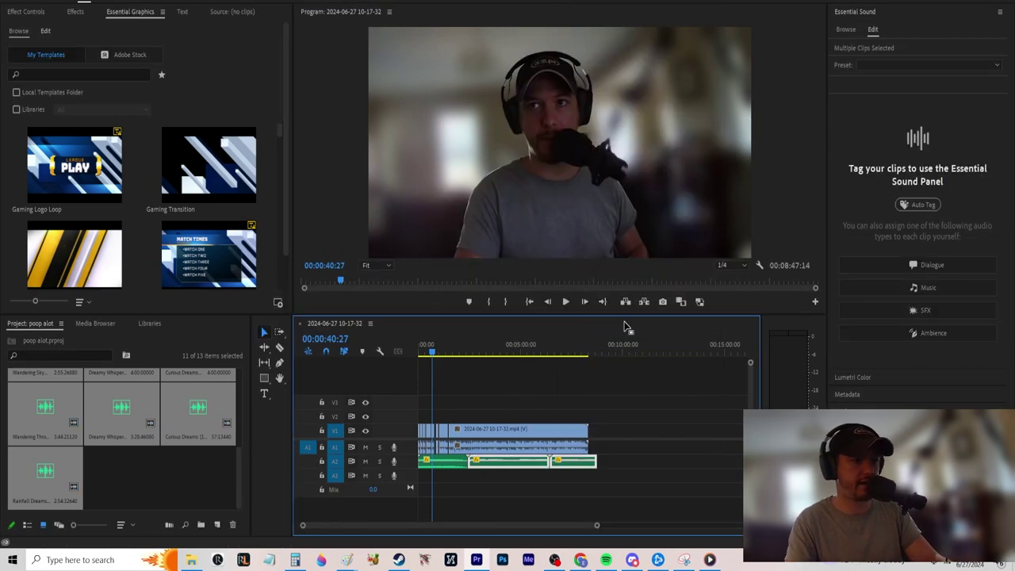
Play the sequence around 3:42, 7:02 and 5:04 to check the music level against the voice
drag(489, 356, 494, 355)
key(space)
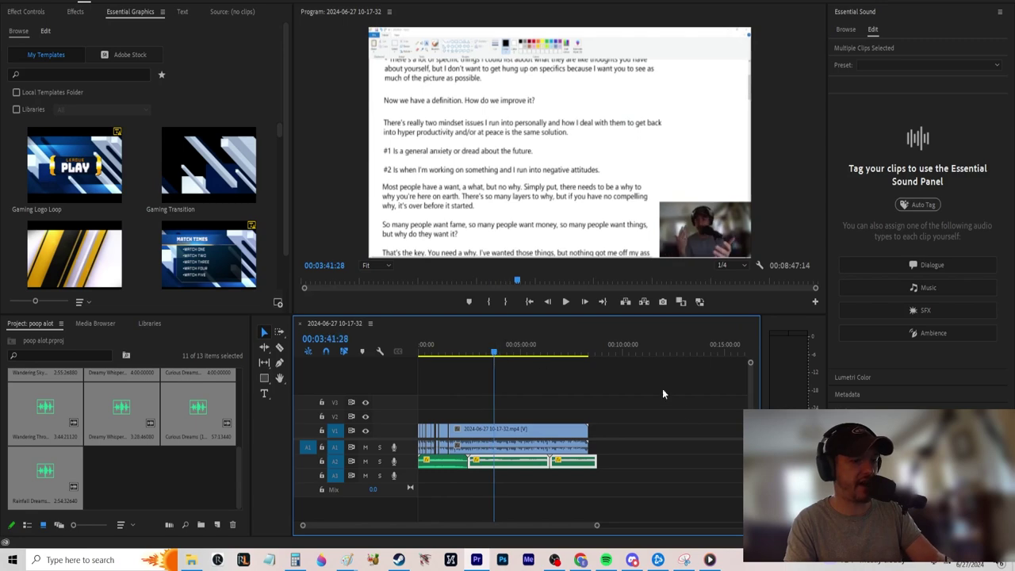
click(563, 350)
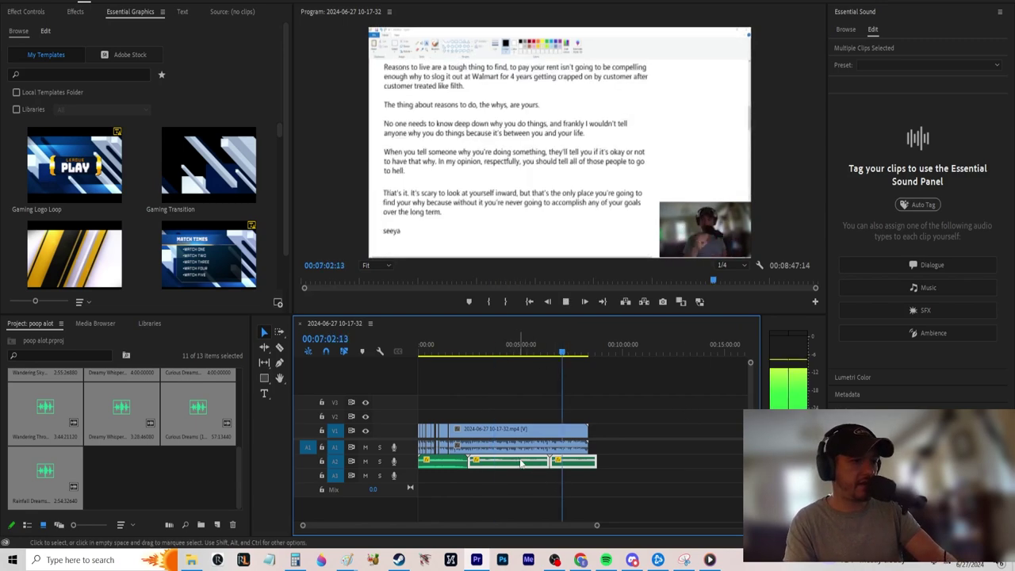
key(space)
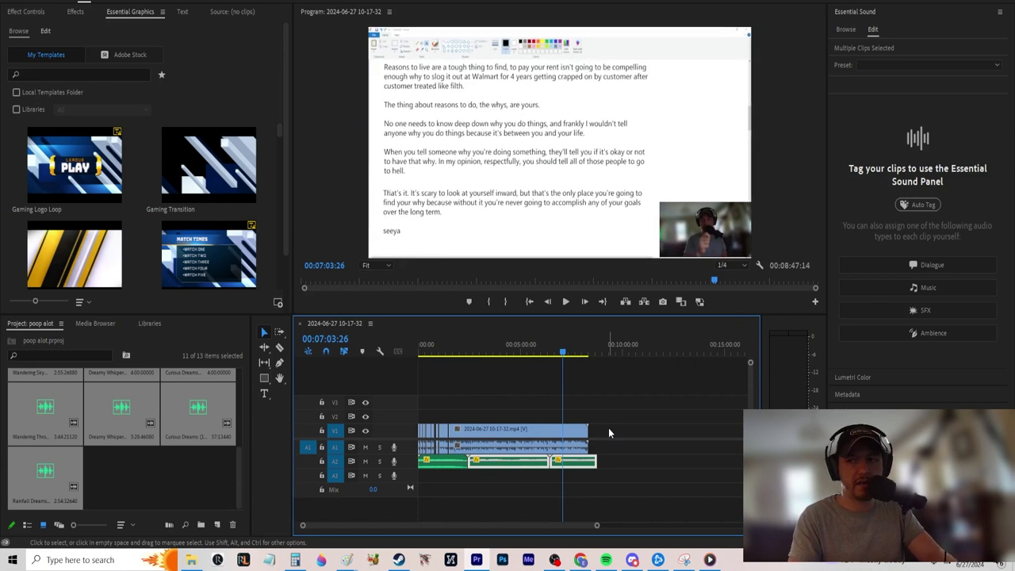
key(space)
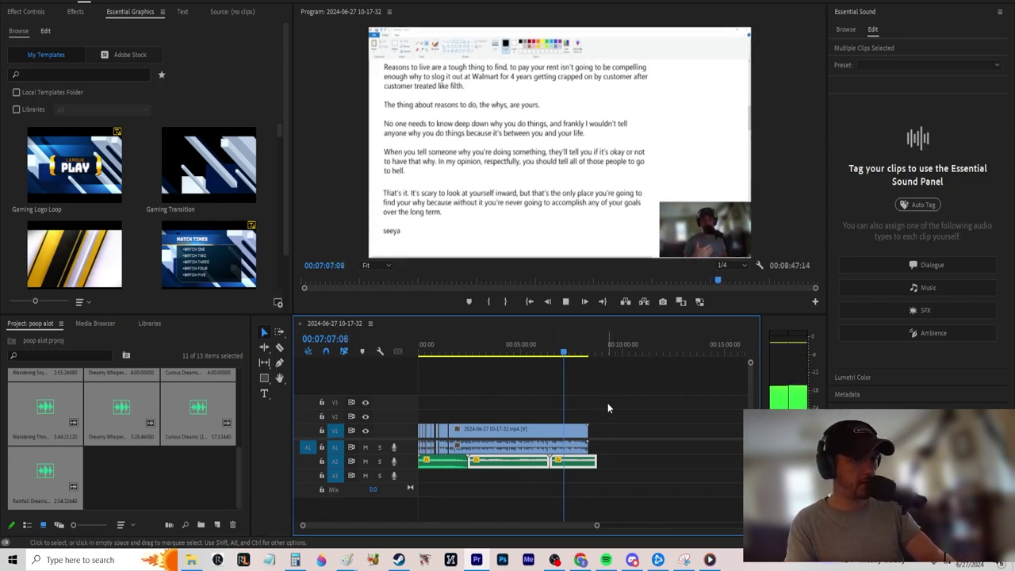
click(592, 491)
click(531, 461)
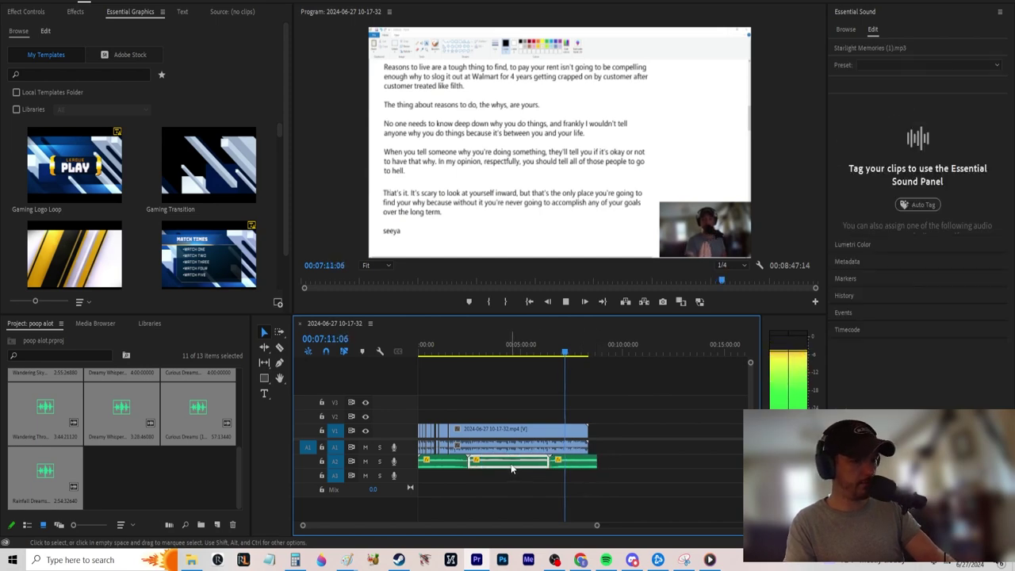
key(space)
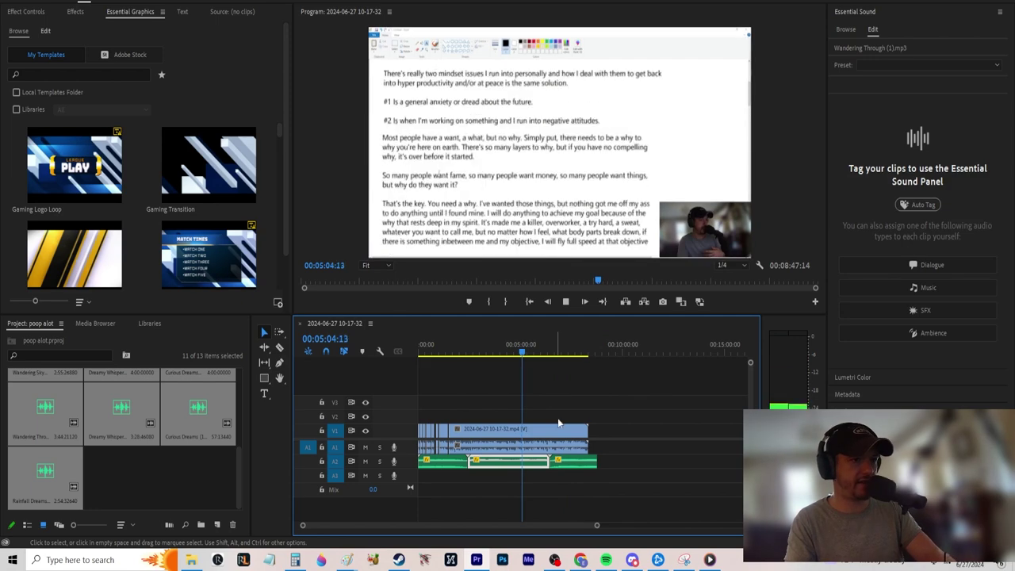
Delete the third music clip from A2 and play on from about 5:04
click(559, 464)
key(ctrl+z)
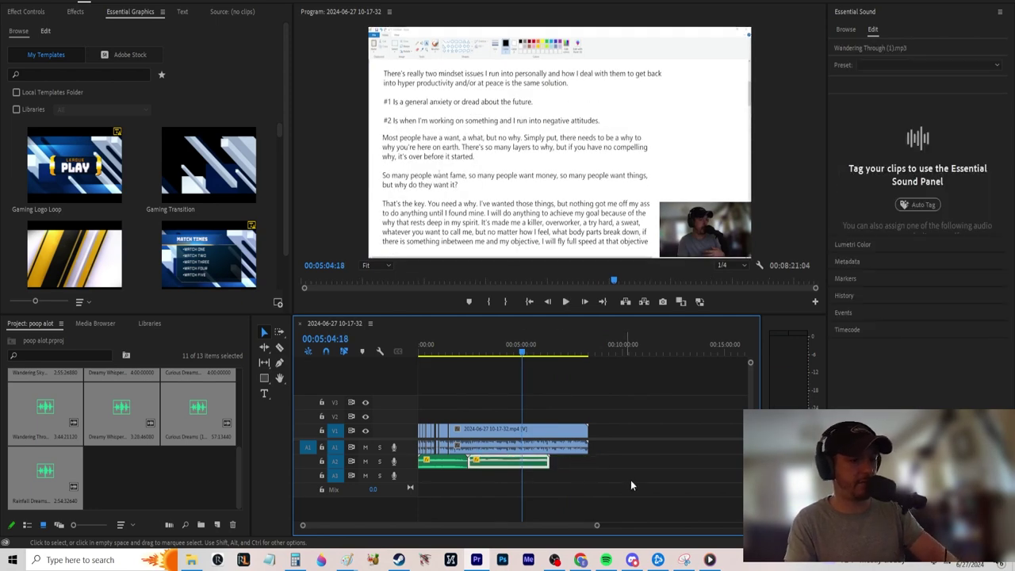
key(space)
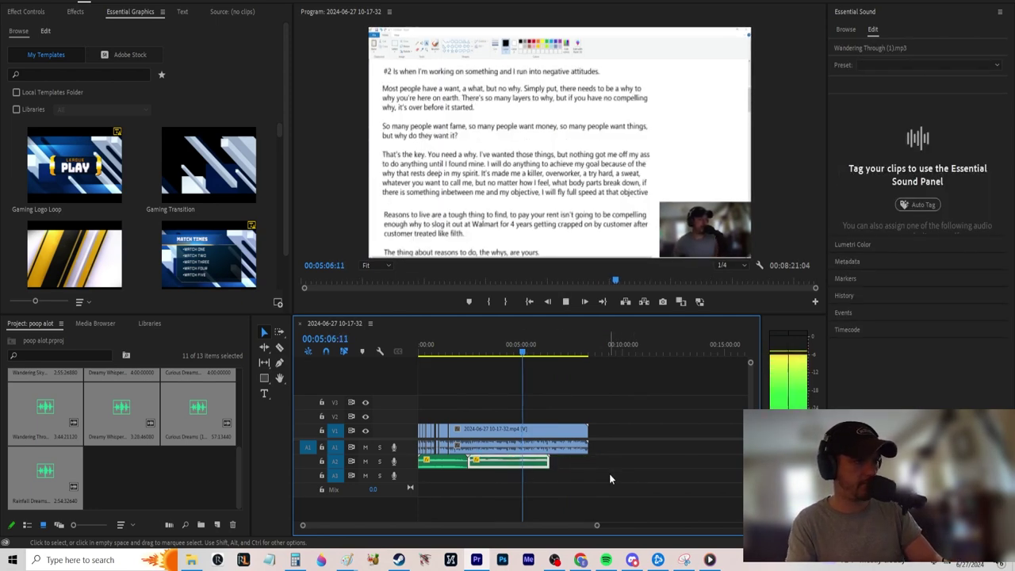
Preview Dreamy Whisper (1).mp3 from the project in the source monitor, playing it from about 0:22
click(159, 476)
scroll(88, 445, up, 1)
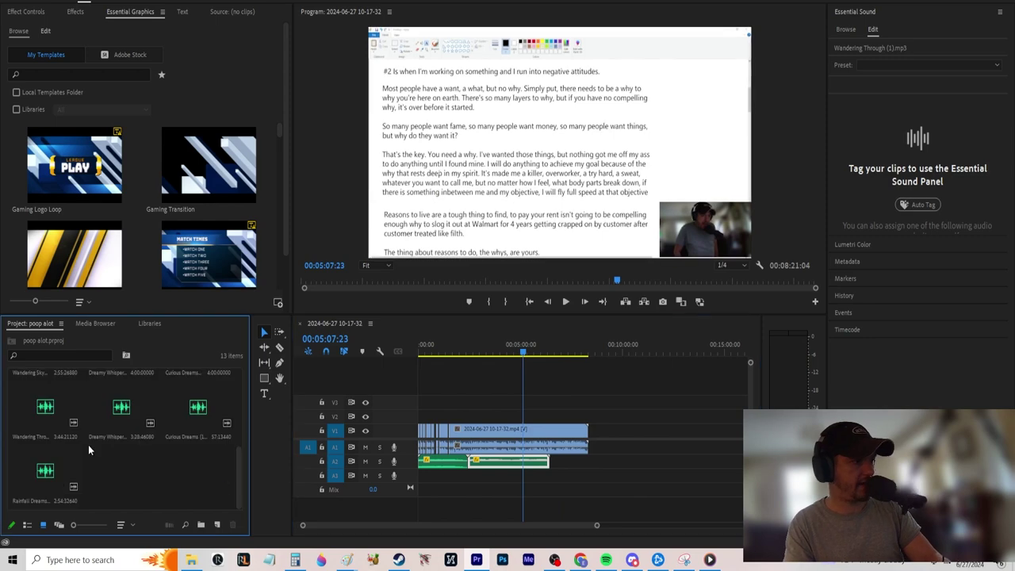
double_click(121, 411)
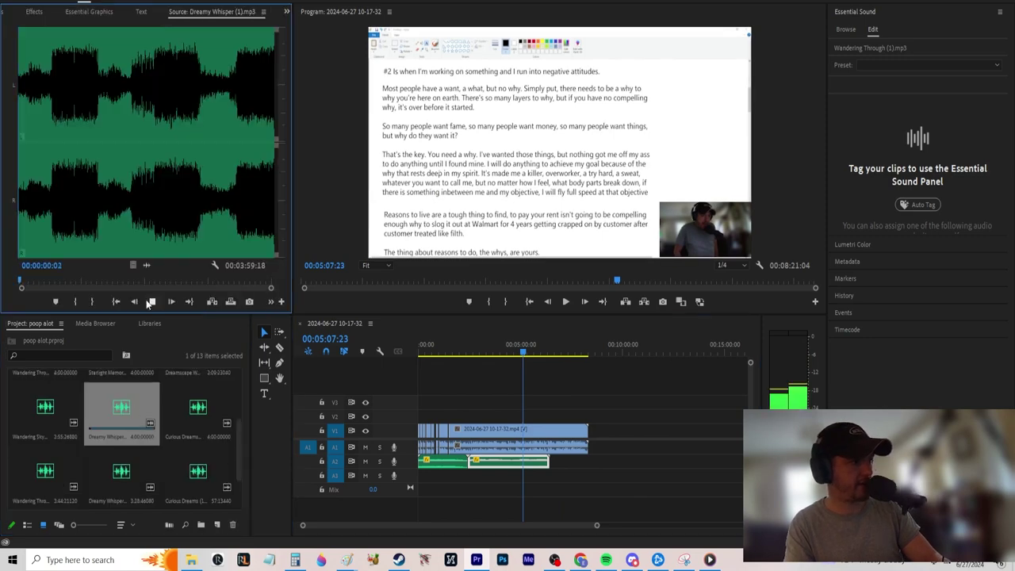
drag(24, 46, 43, 43)
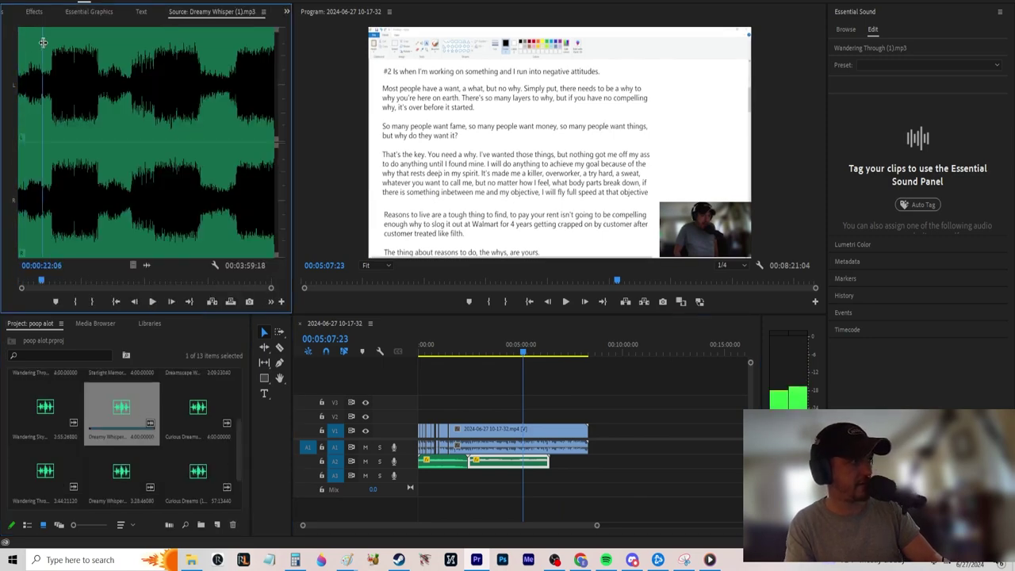
click(151, 302)
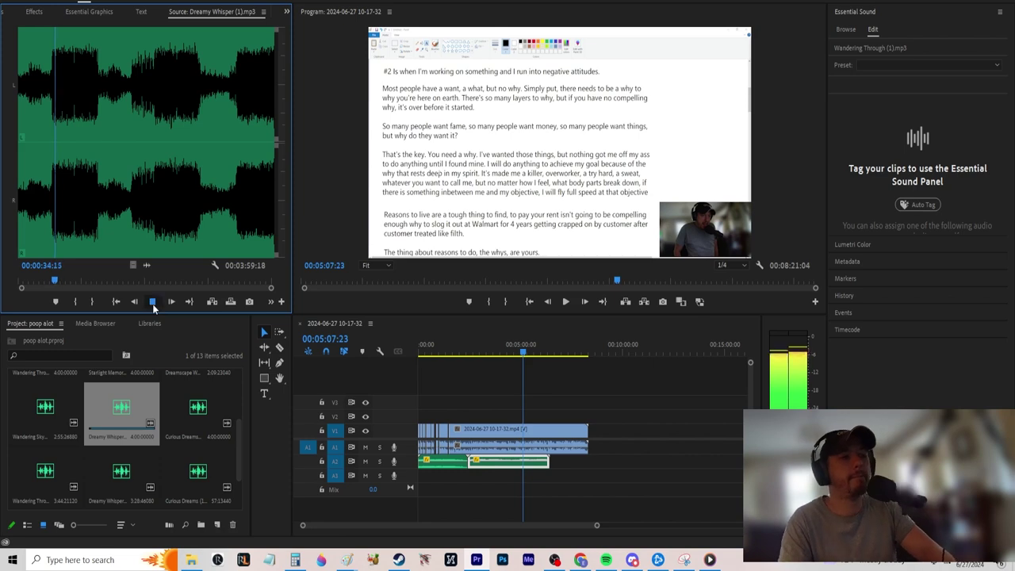
click(153, 302)
scroll(140, 428, up, 1)
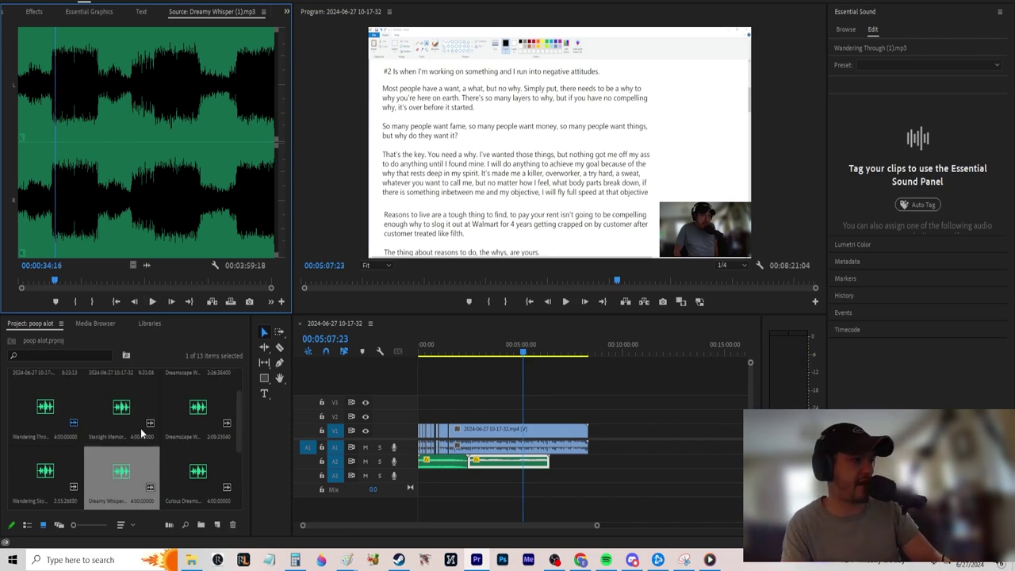
Preview Rainfall Dreams (1).mp3 from the project in the source monitor
click(145, 421)
scroll(44, 430, down, 2)
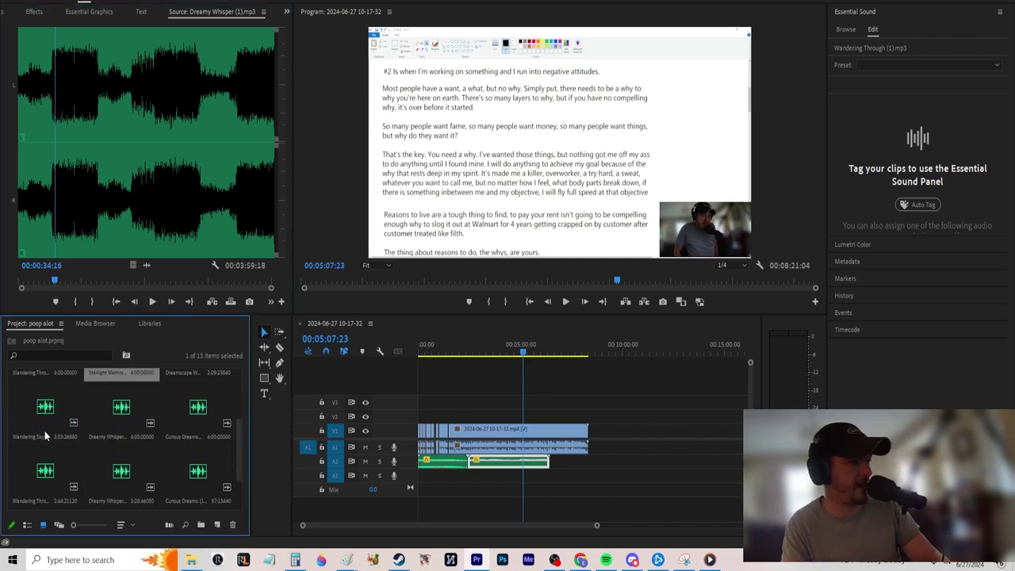
click(37, 472)
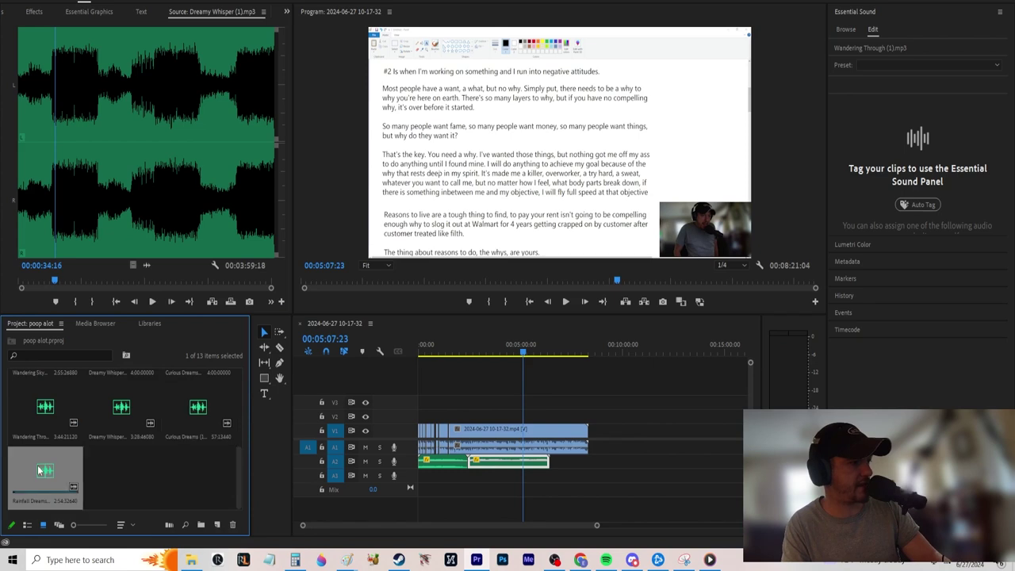
double_click(37, 471)
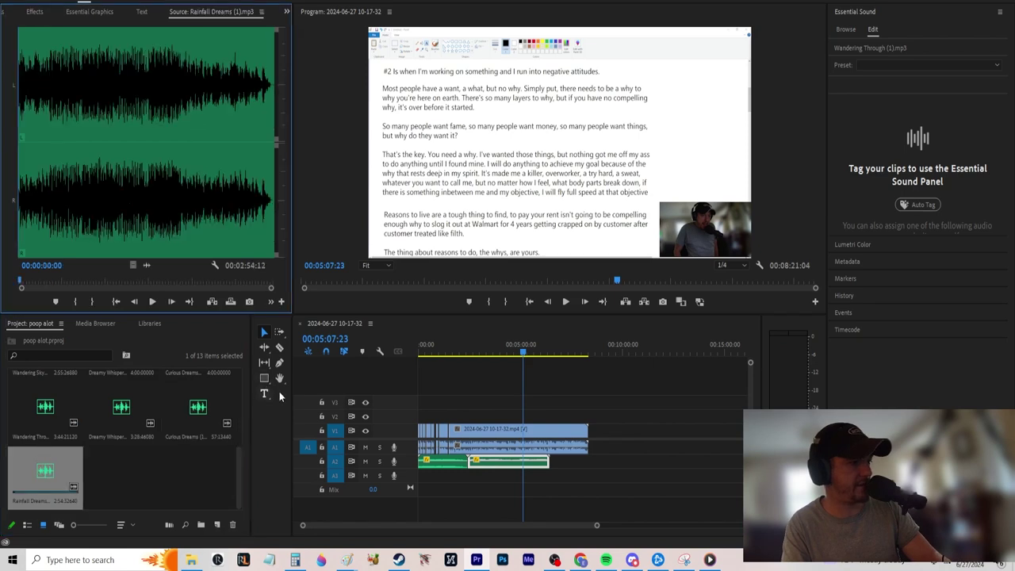
click(151, 302)
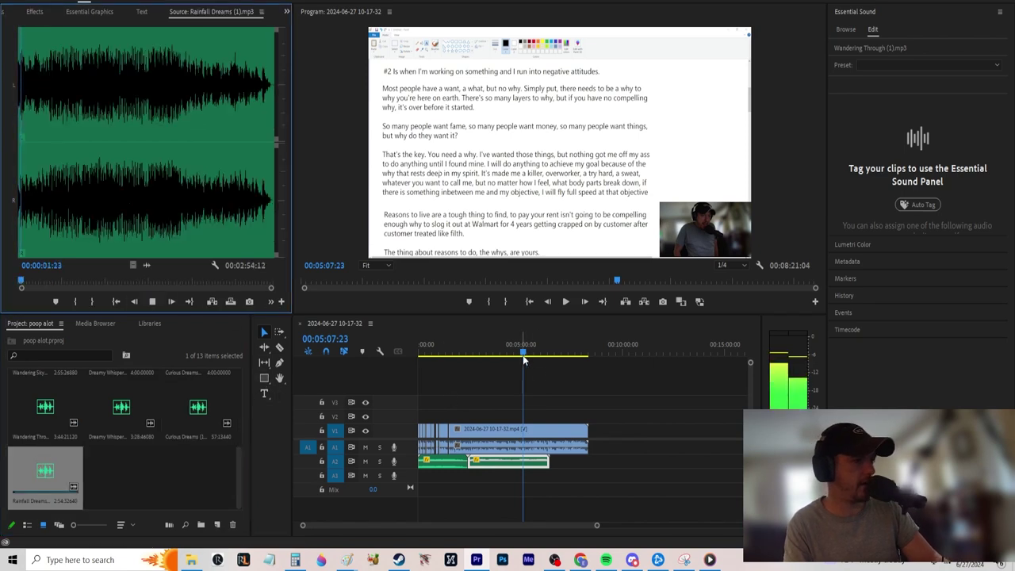
Place Rainfall Dreams (1).mp3 after the second music clip on A2 and play the sequence from about 7:17
right_click(491, 461)
click(478, 486)
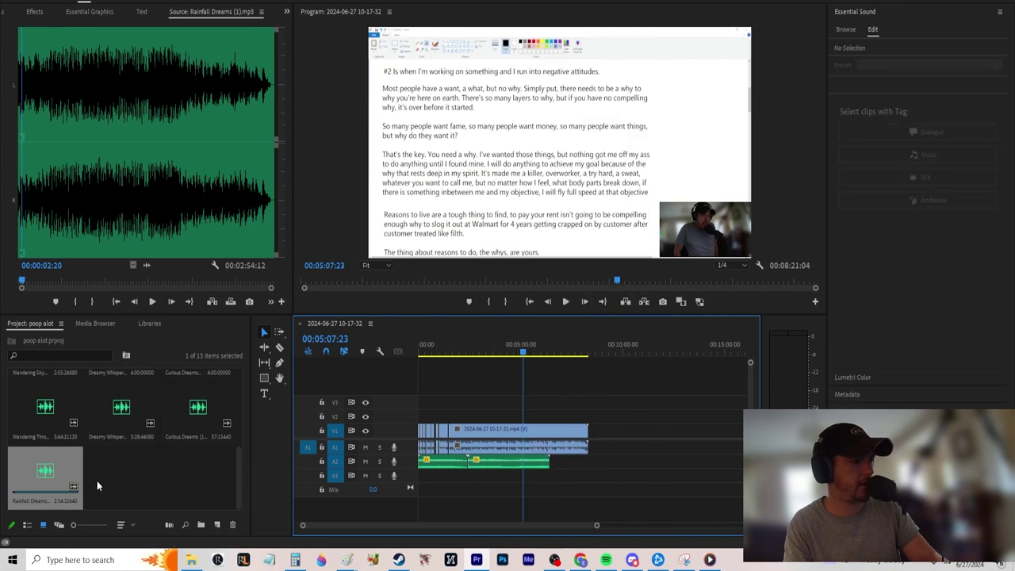
drag(55, 480, 472, 488)
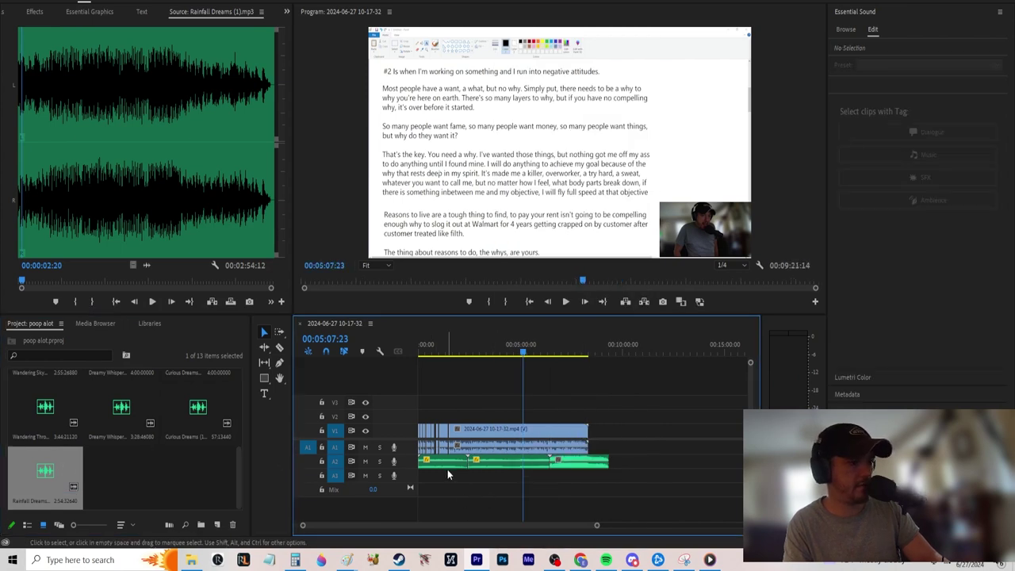
click(446, 462)
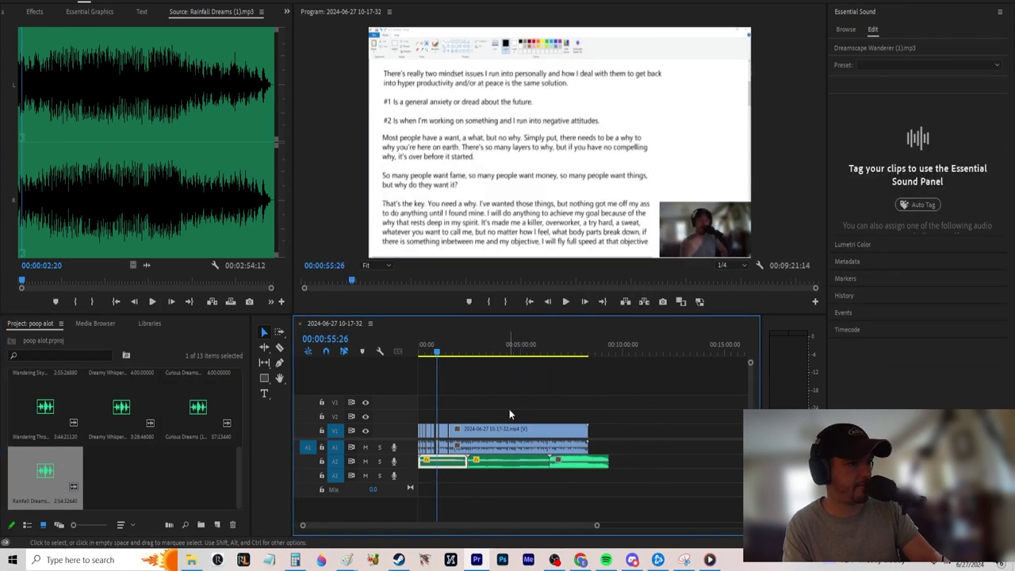
click(601, 389)
drag(600, 385, 568, 386)
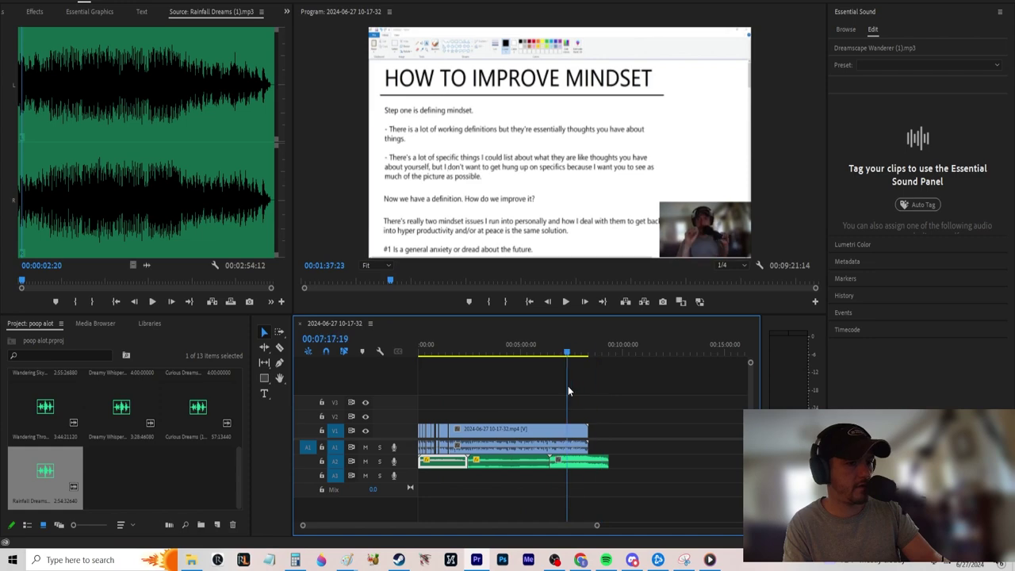
key(space)
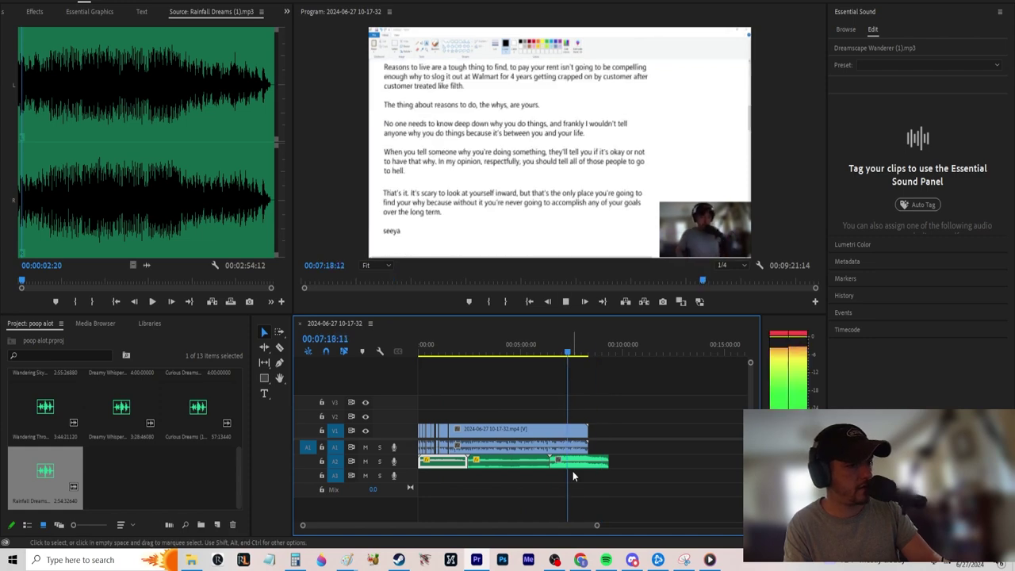
Delete the Rainfall Dreams (1).mp3 clip from the end of A2
right_click(574, 474)
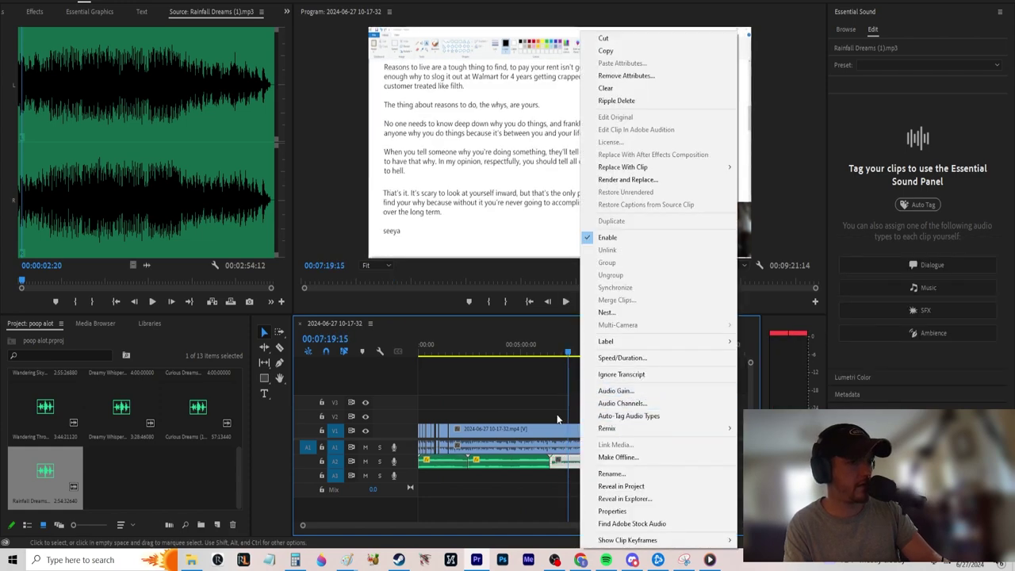
click(553, 481)
click(591, 464)
key(Delete)
click(149, 481)
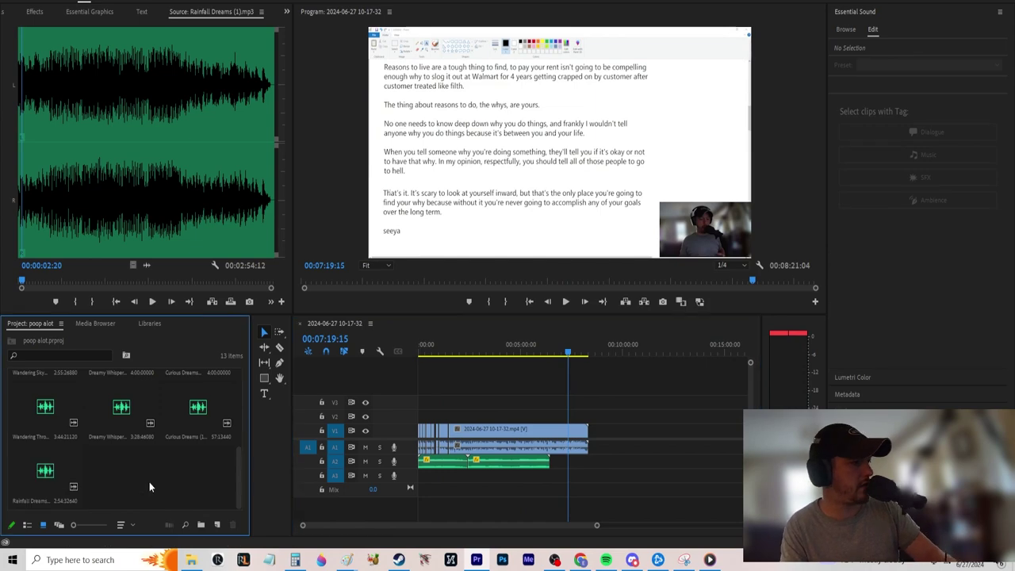
Look through the project items and the Downloads folder in File Explorer for music tracks, and return to Premiere Pro
scroll(149, 482, up, 1)
scroll(51, 418, up, 2)
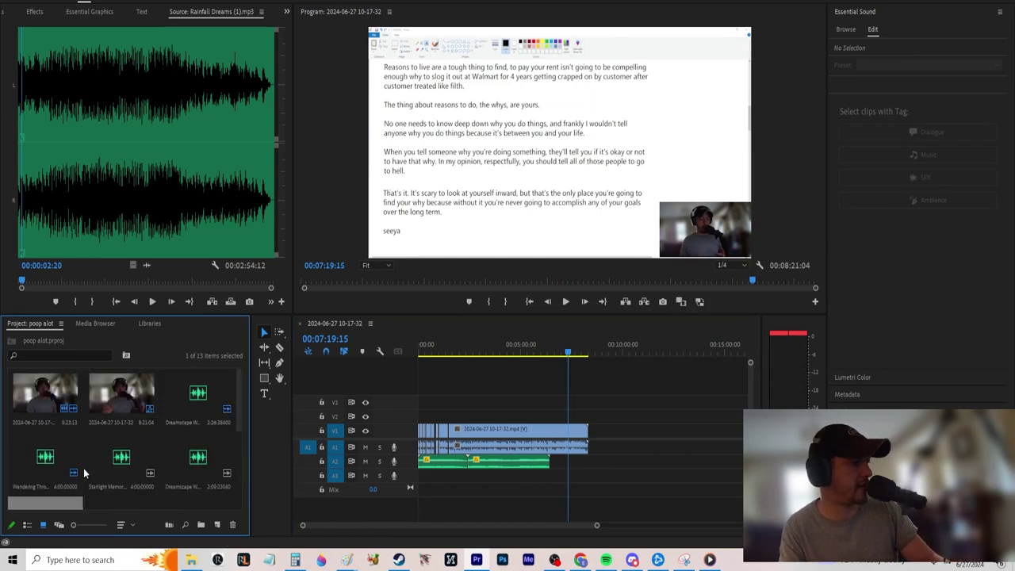
click(191, 560)
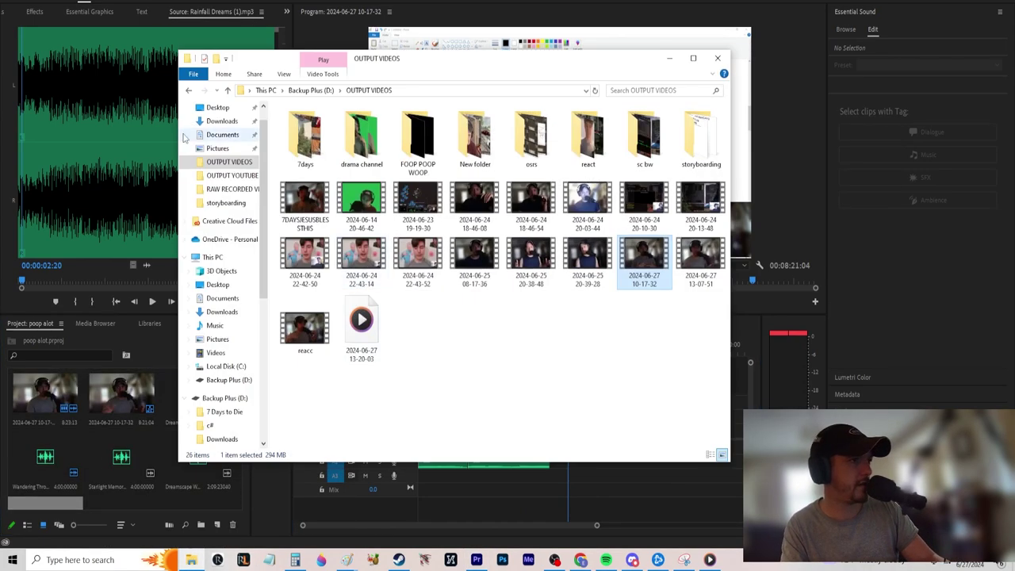
click(216, 121)
click(342, 147)
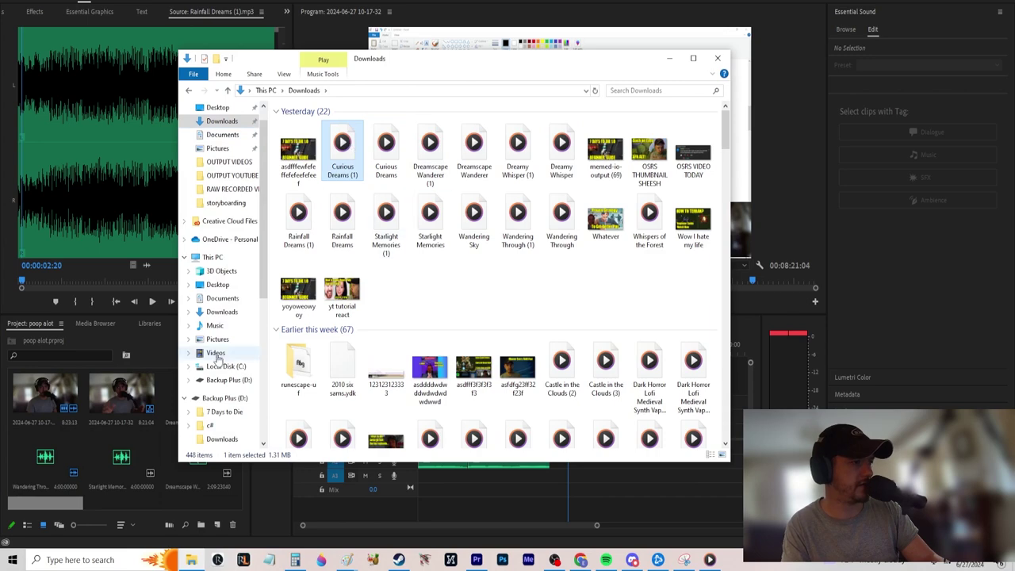
scroll(82, 456, down, 3)
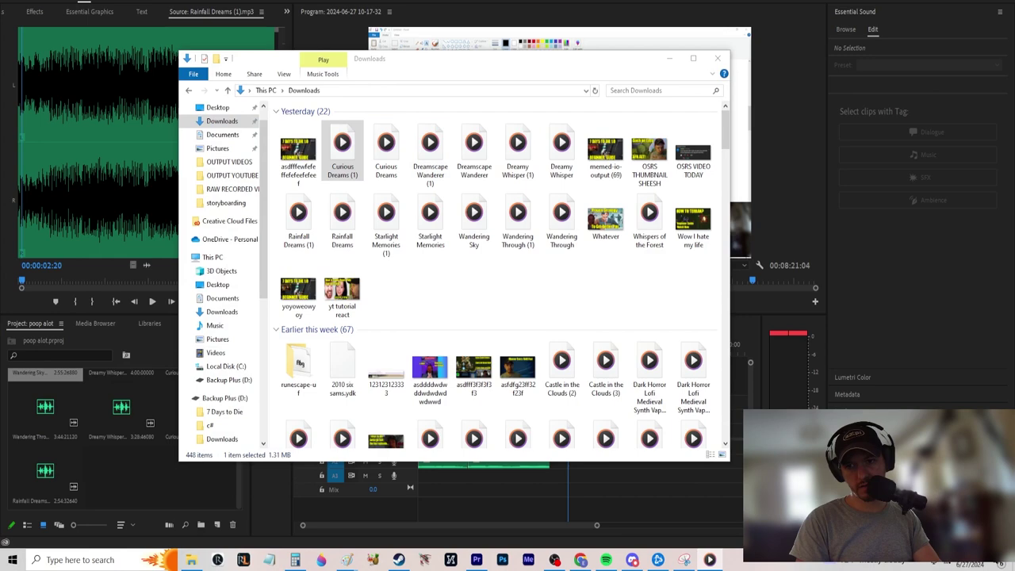
click(386, 147)
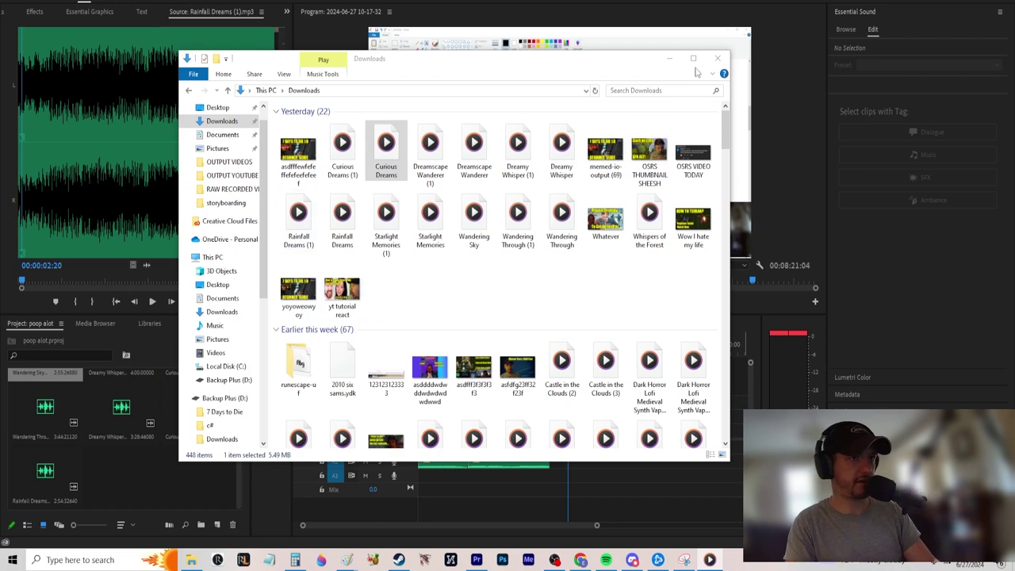
click(670, 58)
Place Curious Dreams (1).mp3 and the four-minute Curious Dreams track end to end after the second music clip on A2
click(162, 492)
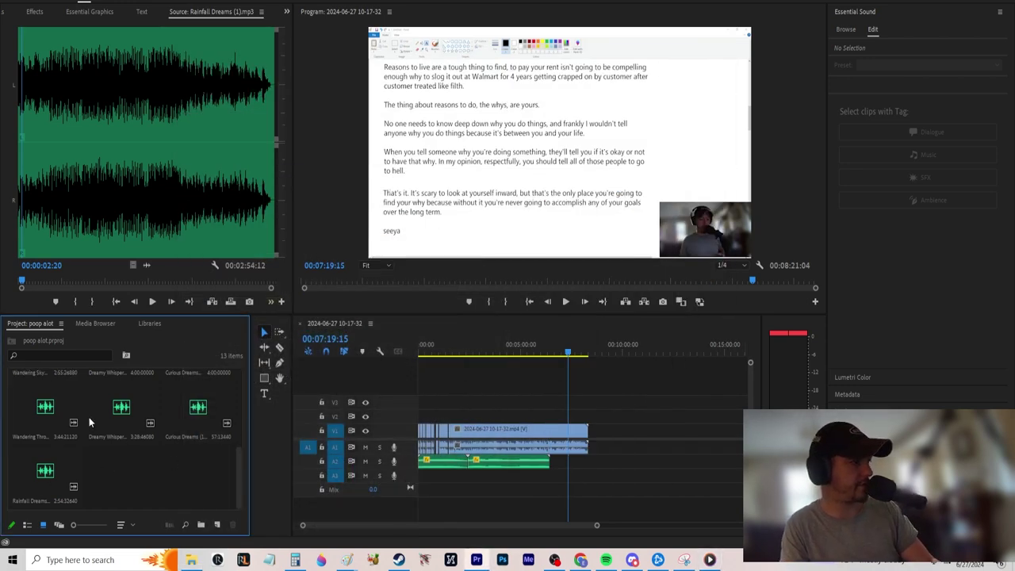
click(203, 427)
click(173, 476)
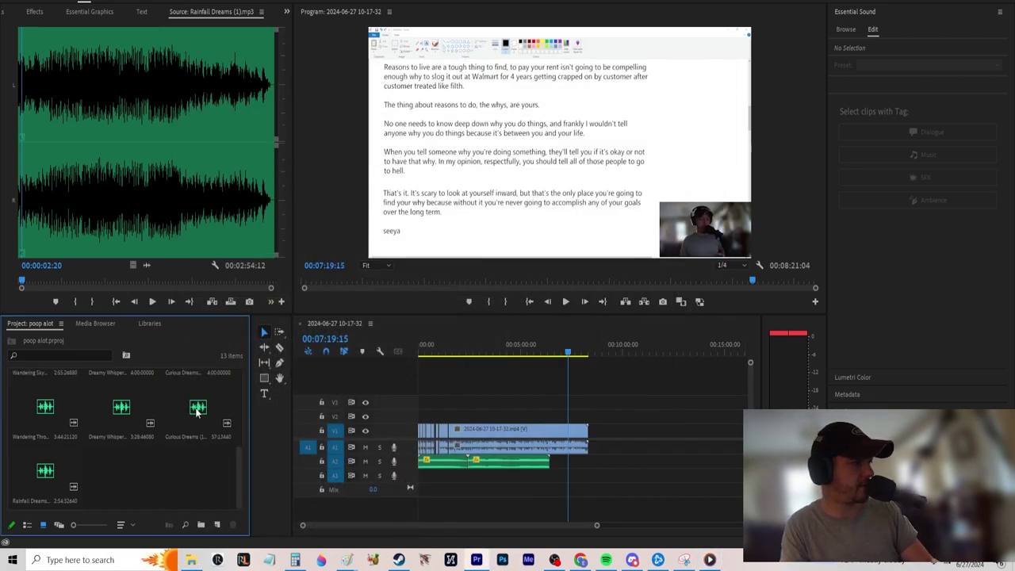
drag(198, 411, 526, 466)
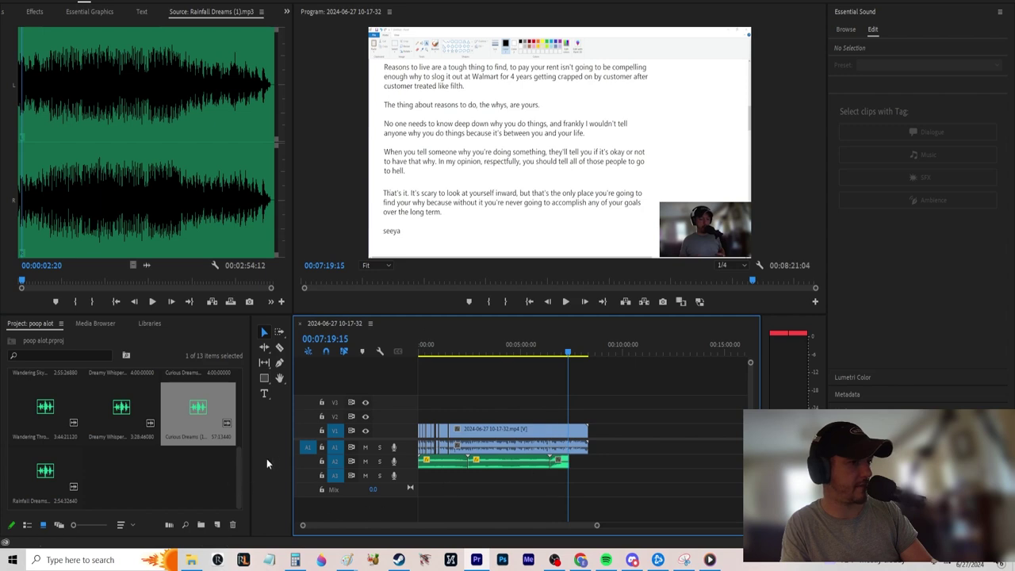
drag(243, 470, 239, 438)
drag(464, 460, 575, 466)
Play the sequence from about 5:35 and readjust the audio gain of the second music clip, Wandering Through (1).mp3, on A2
click(535, 350)
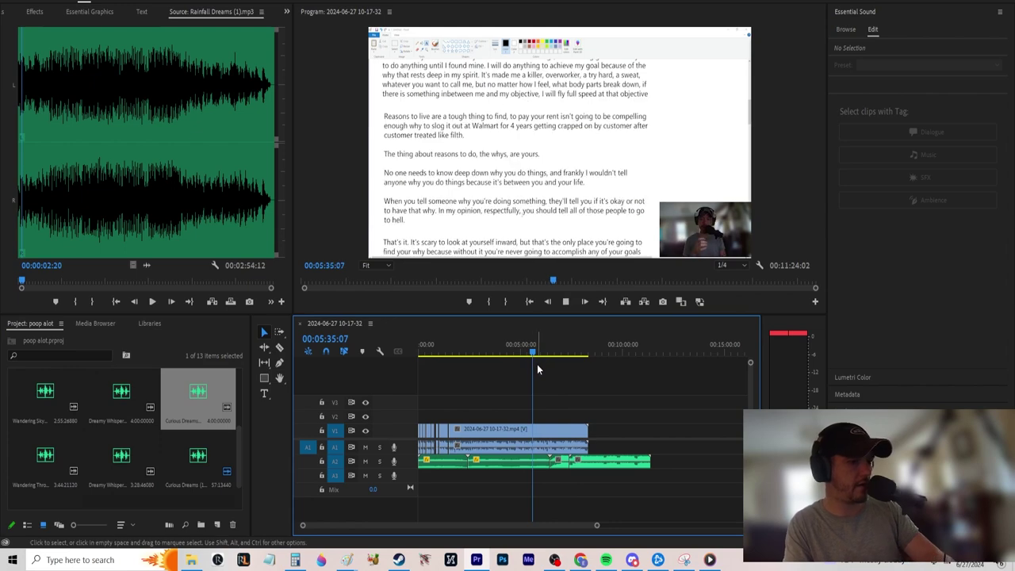
key(space)
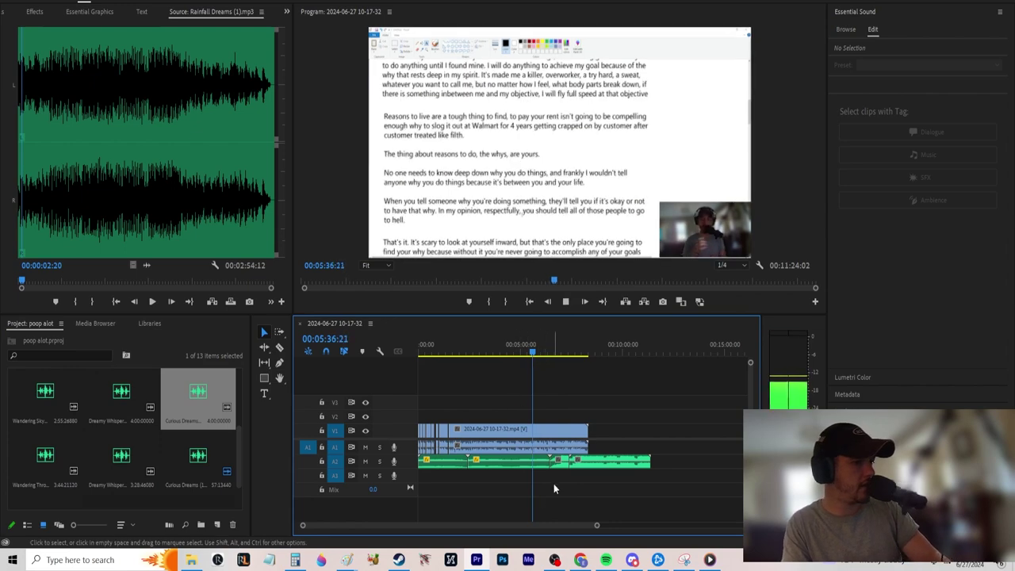
click(477, 466)
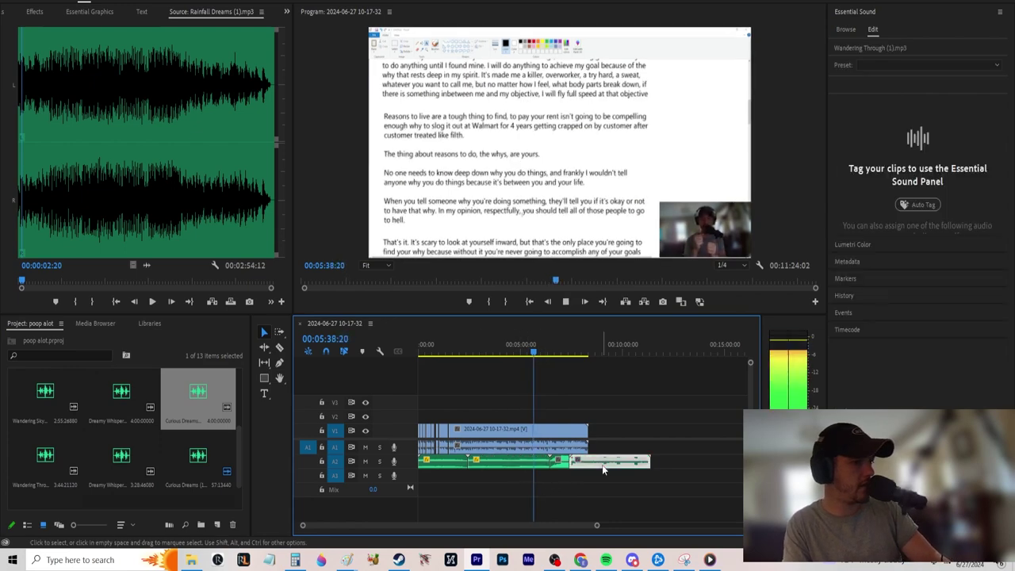
right_click(515, 463)
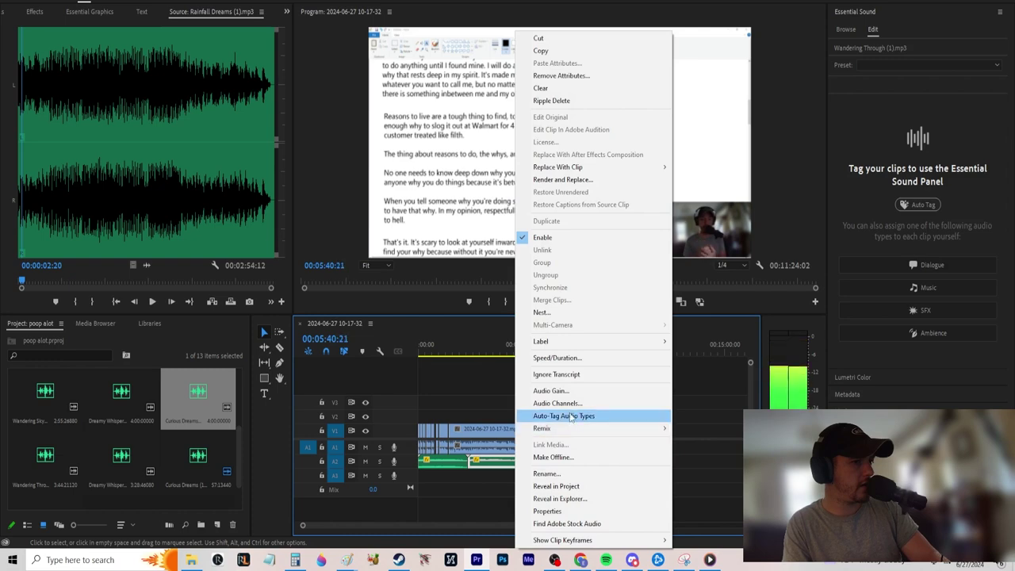
click(572, 391)
key(Return)
key(space)
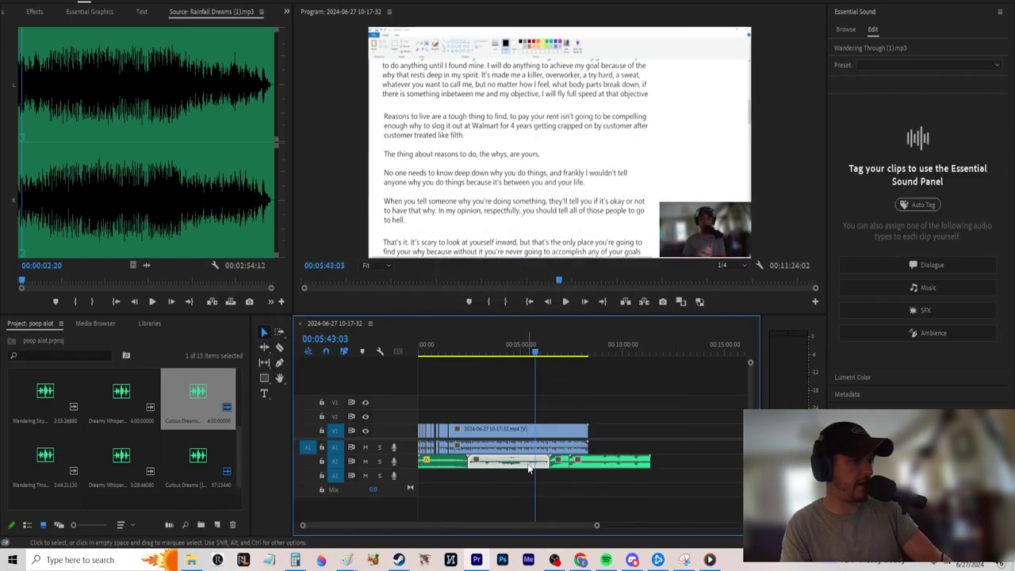
right_click(529, 468)
click(582, 395)
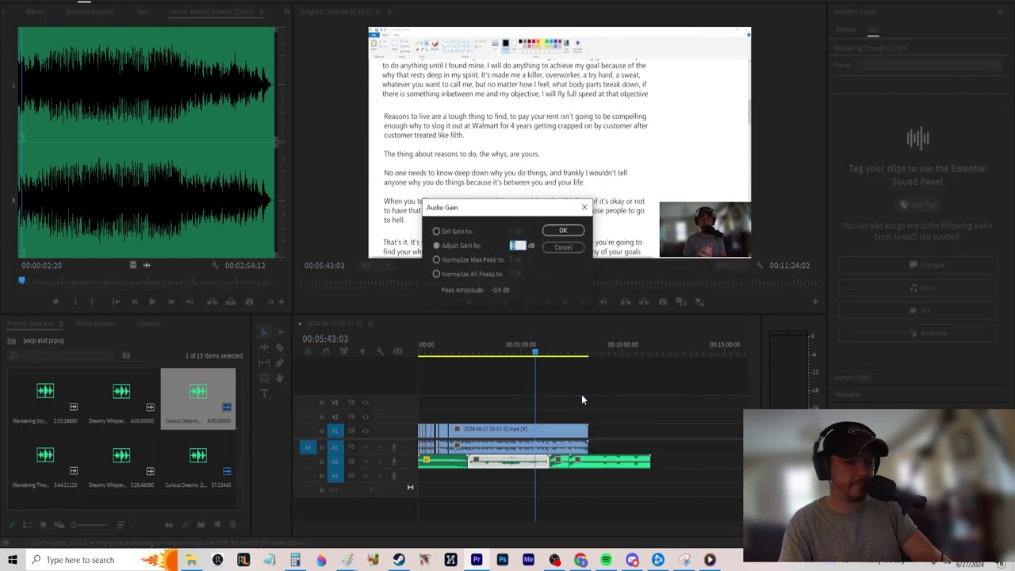
key(Return)
Remove the short Curious Dreams (1).mp3 clip from A2 and close the gap so the longer track follows the second music clip
right_click(565, 470)
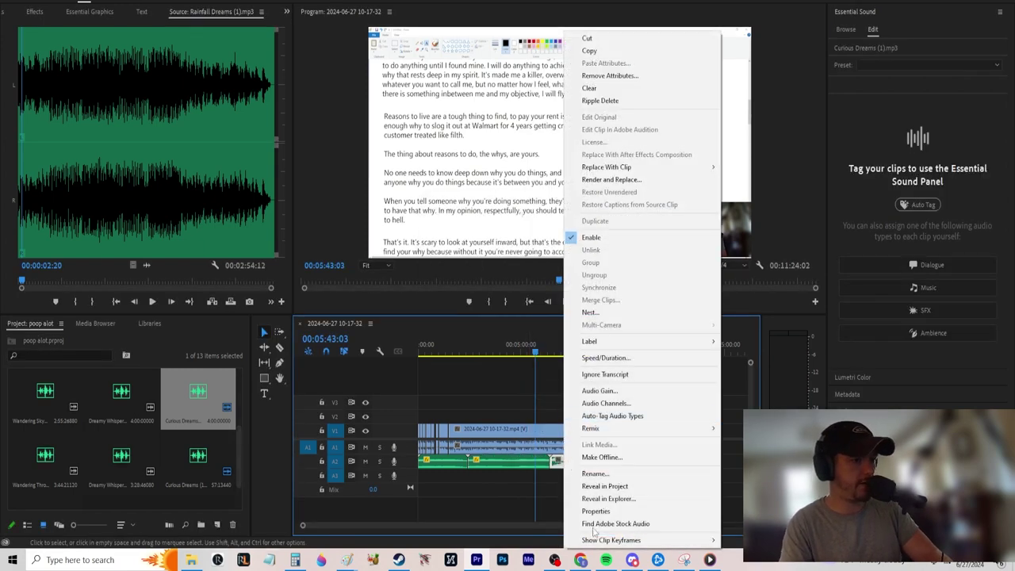
key(Escape)
drag(650, 462, 630, 463)
click(611, 479)
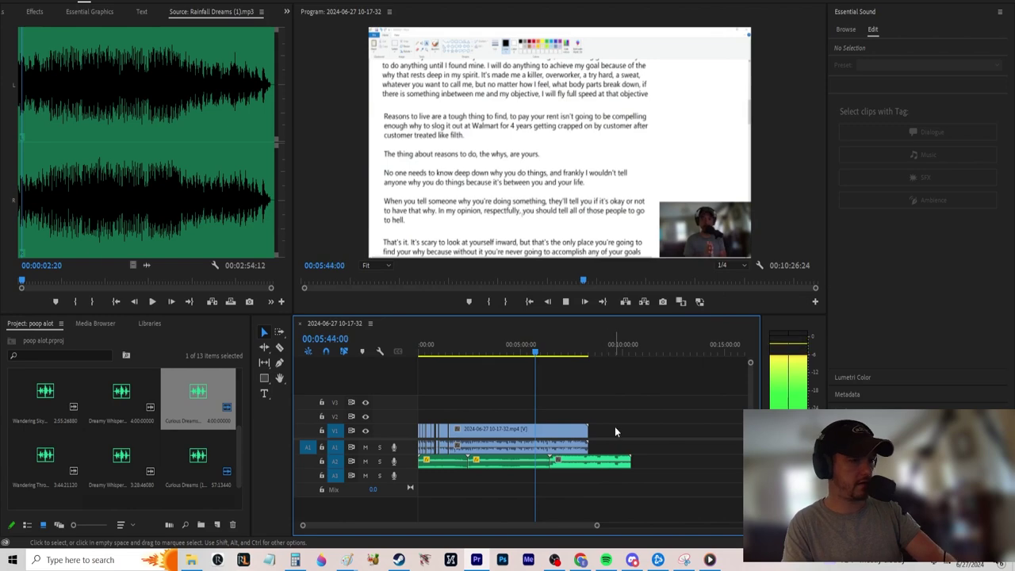
Play the sequence from about 7:59 to check the music near the end of the video
drag(548, 356, 583, 355)
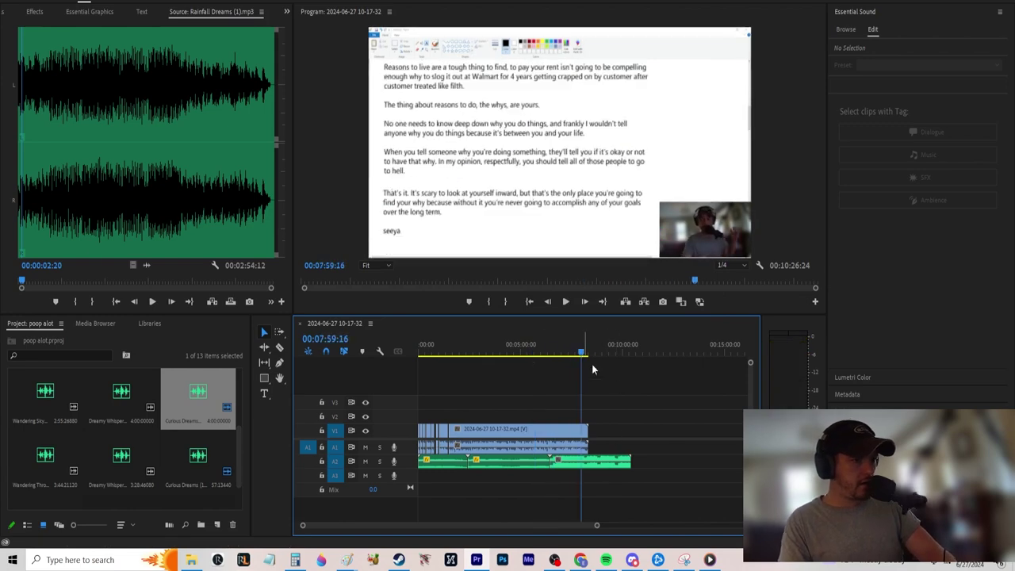
drag(595, 528, 537, 525)
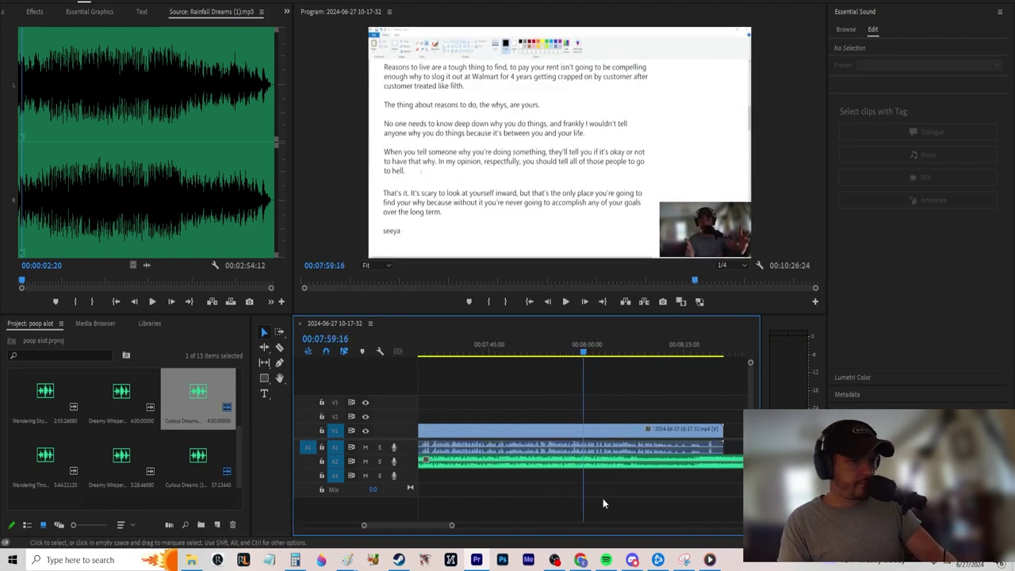
key(space)
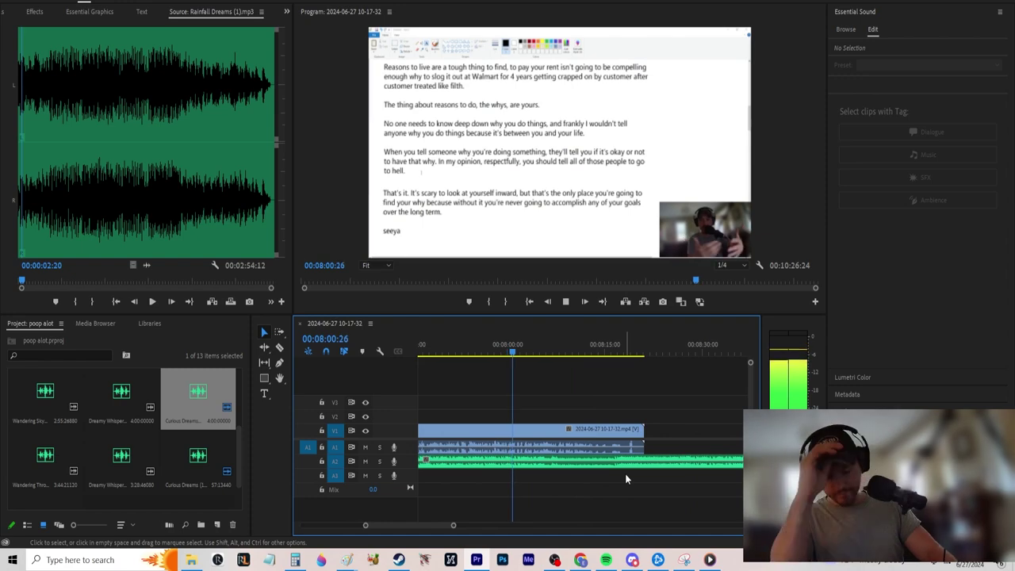
Readjust the audio gain of the Curious Dreams.mp3 clip on A2 near the end of the video
right_click(611, 474)
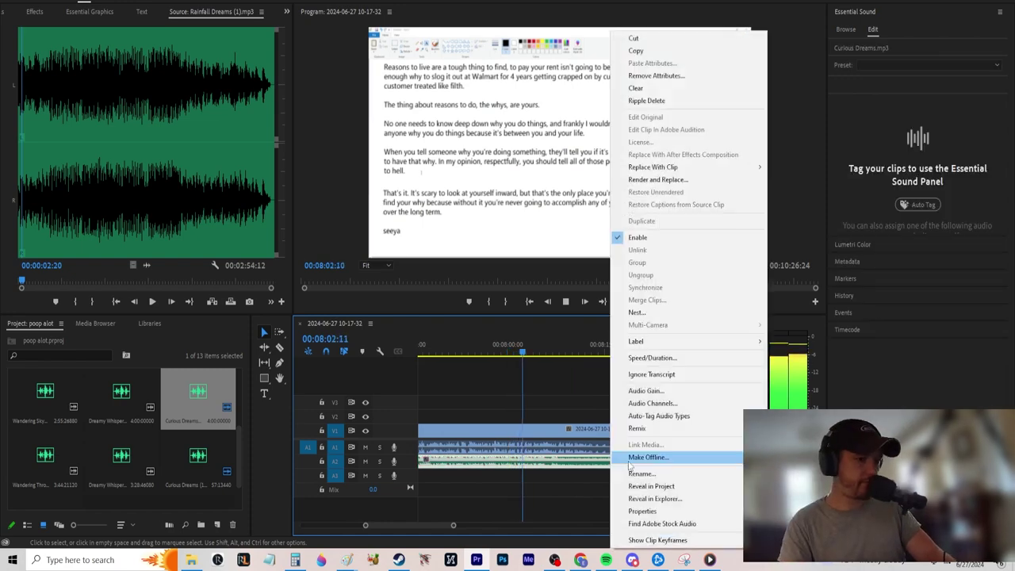
click(650, 391)
key(Return)
key(space)
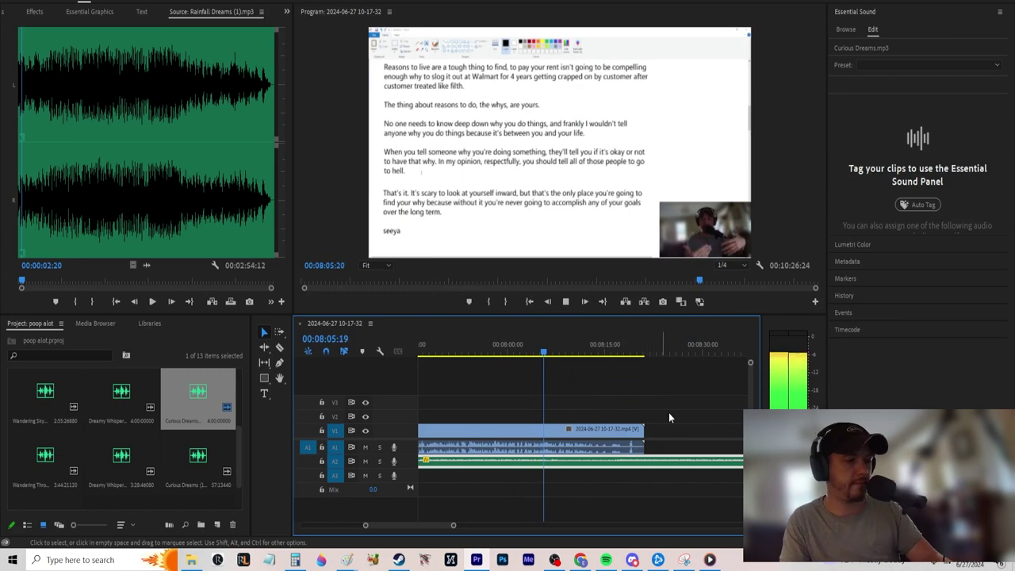
Trim the end of the Curious Dreams.mp3 clip on A2 back to about 8:31, shortly after the video ends
scroll(659, 452, up, 3)
click(520, 526)
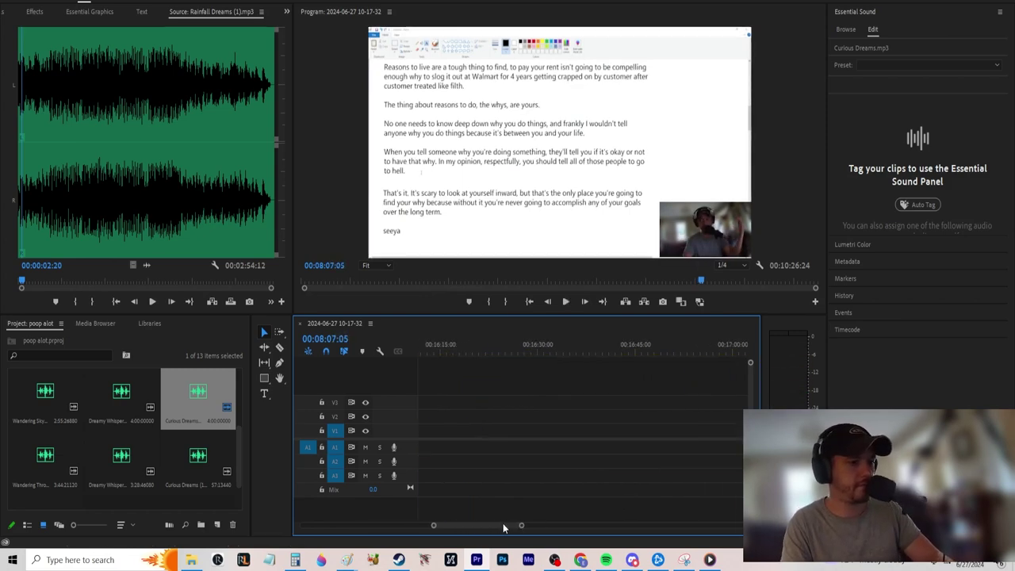
drag(471, 525, 448, 524)
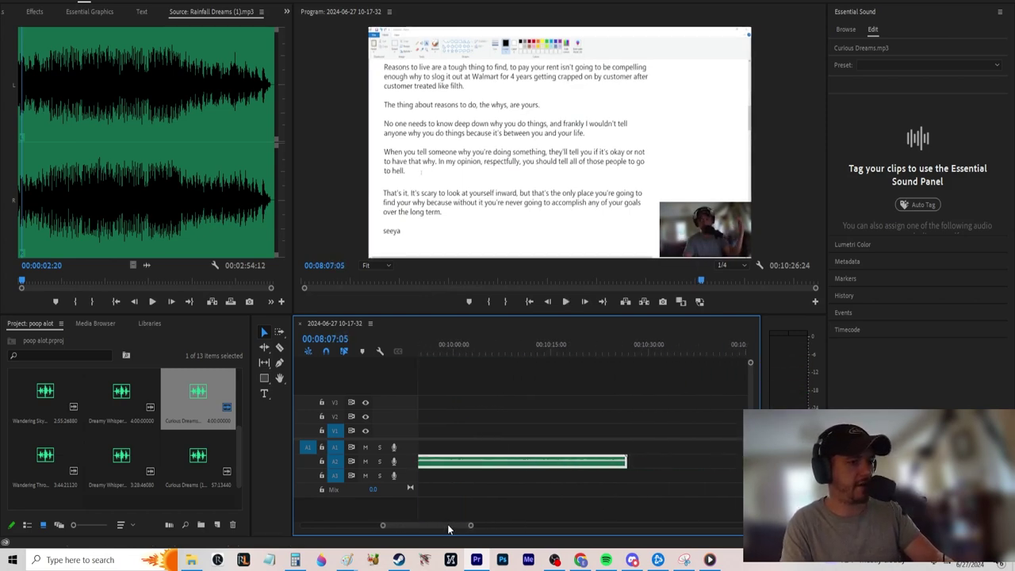
drag(449, 460, 611, 462)
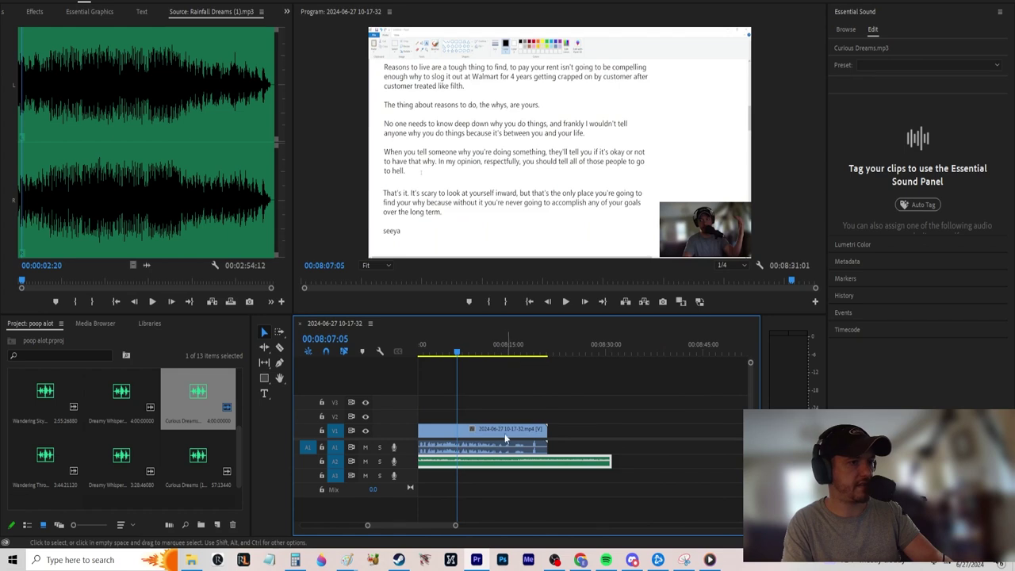
Play the sequence from about 8:07 and split the Curious Dreams.mp3 clip on A2 where the video ends
key(space)
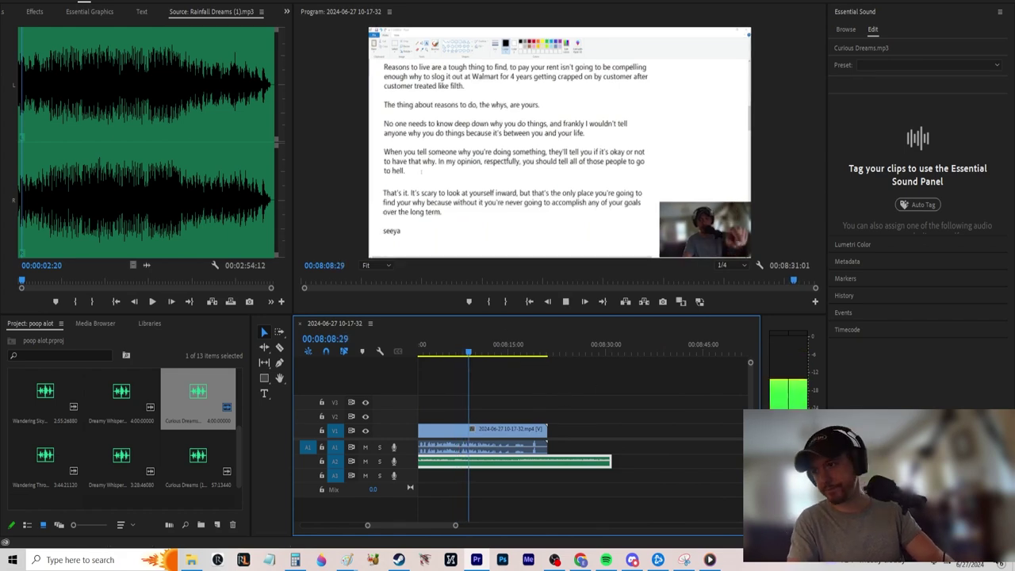
click(660, 376)
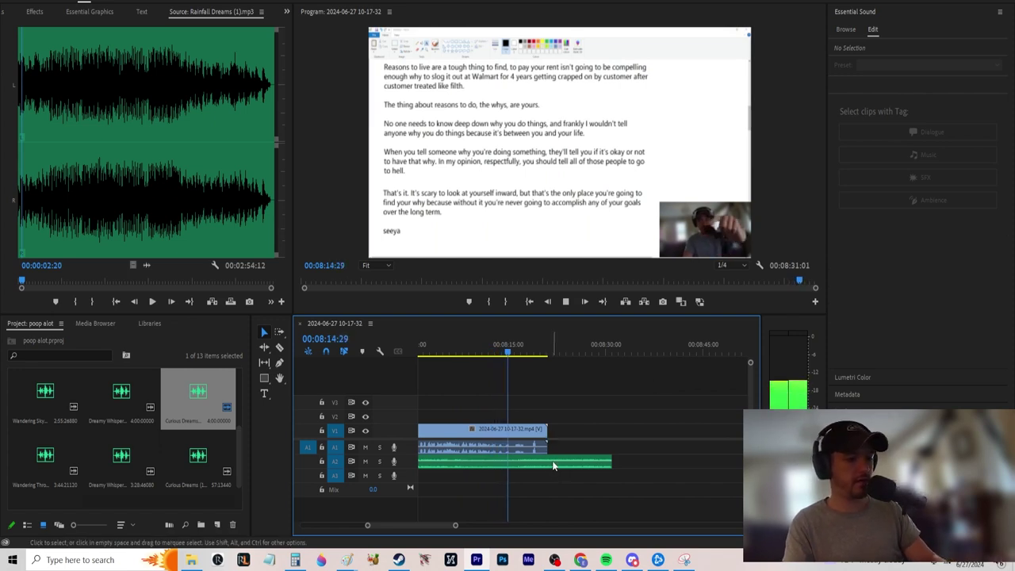
key(c)
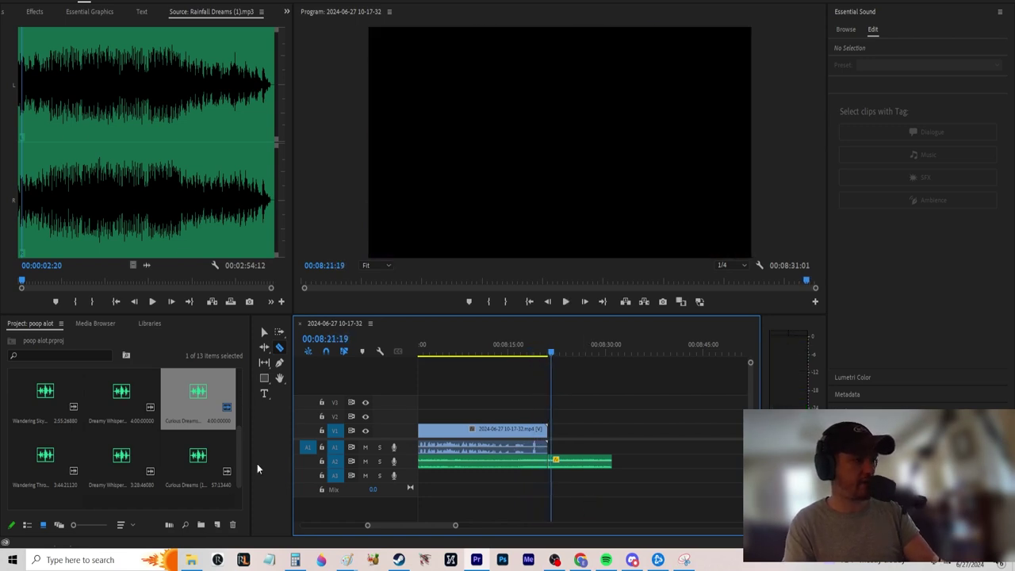
Import the green-screen explosion clip Untitled from the Sicc AF Shit folder on the Backup Plus (D:) drive into the project
right_click(216, 335)
click(61, 118)
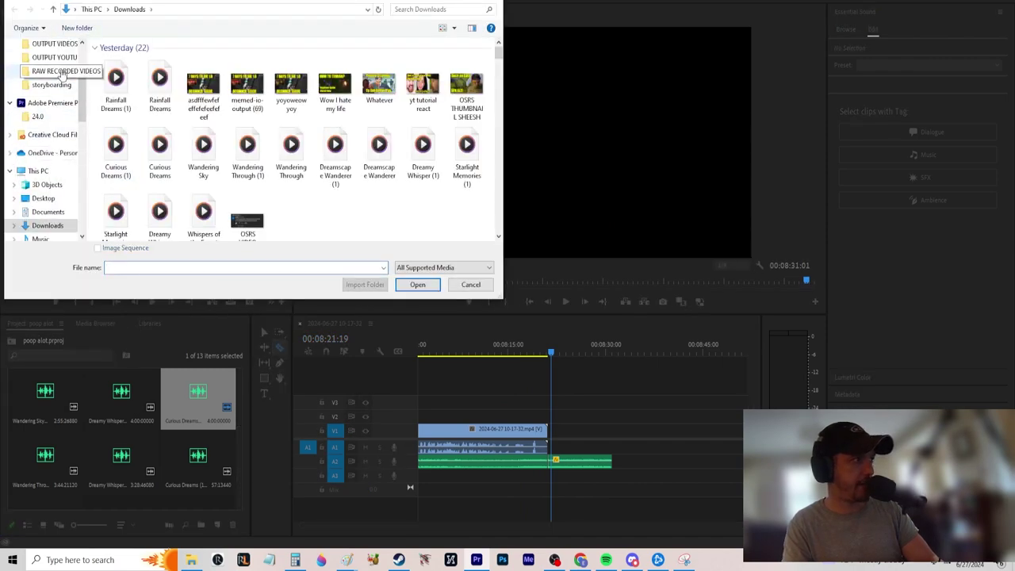
click(54, 57)
click(53, 8)
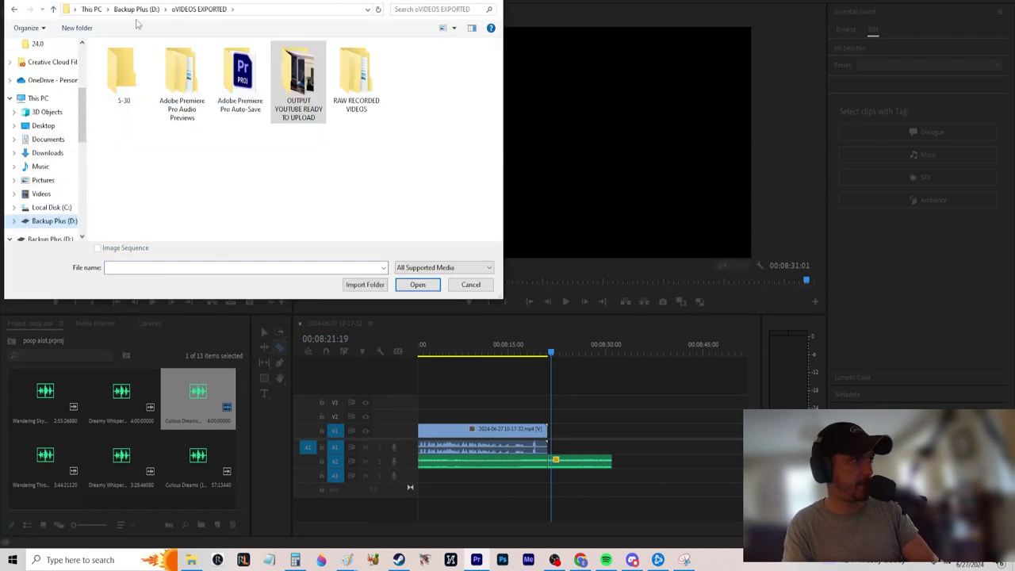
click(154, 10)
scroll(137, 172, down, 1)
double_click(136, 167)
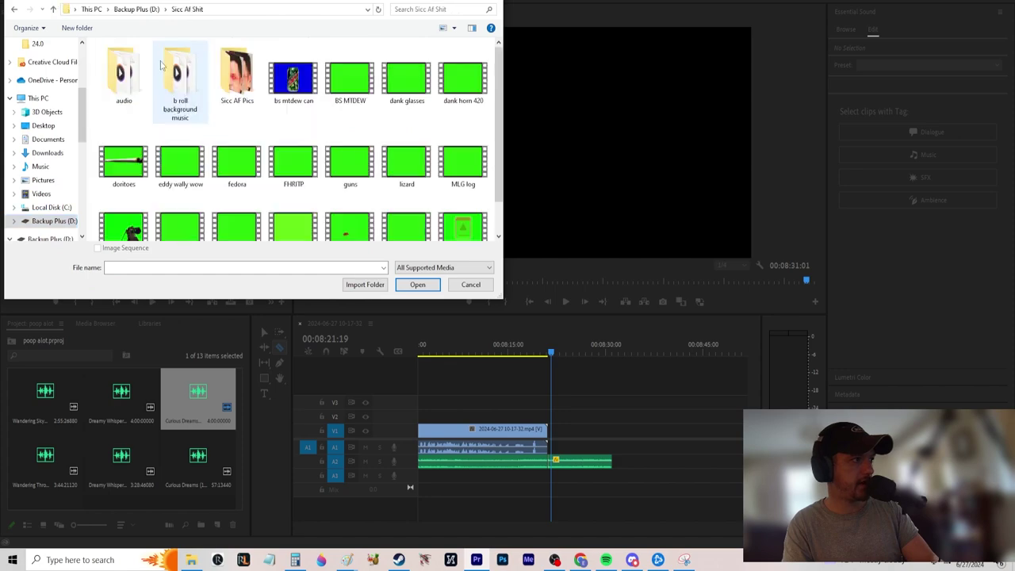
scroll(349, 151, down, 1)
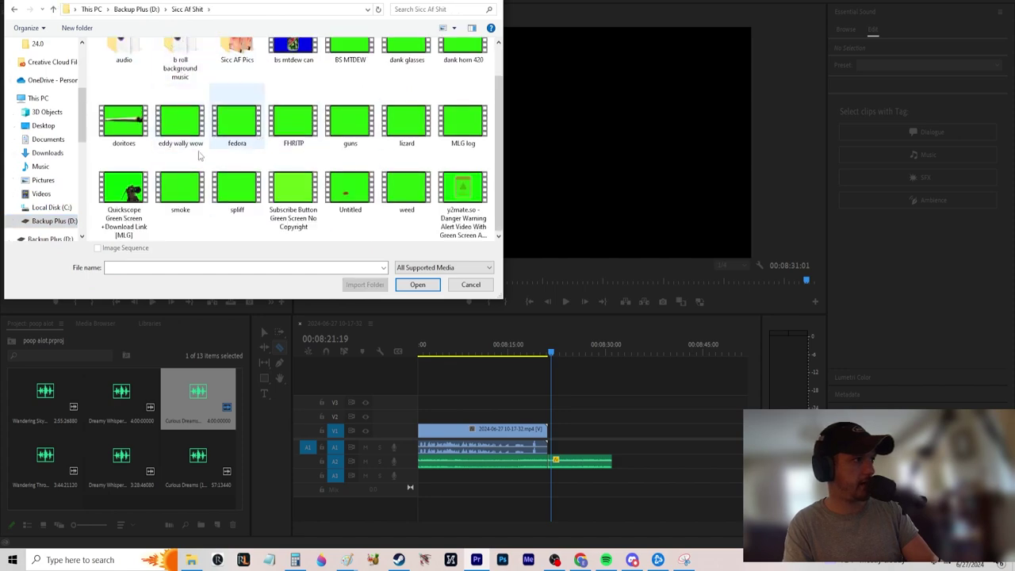
click(343, 198)
double_click(344, 198)
Try to add only the last seconds of Untitled.mp4 over the video's ending on V2 and A2, and undo the placement
drag(123, 476, 517, 419)
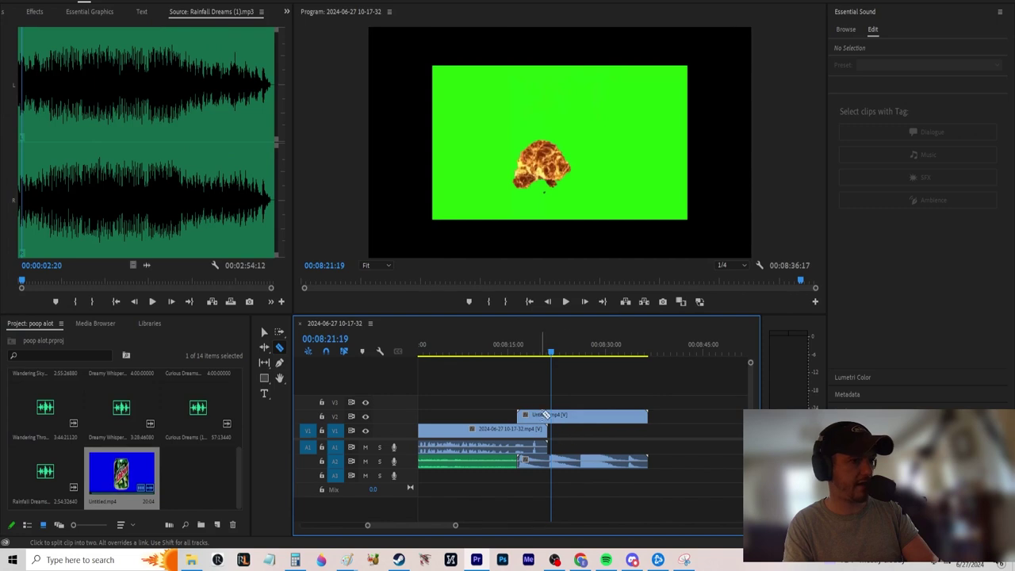
drag(587, 359, 627, 365)
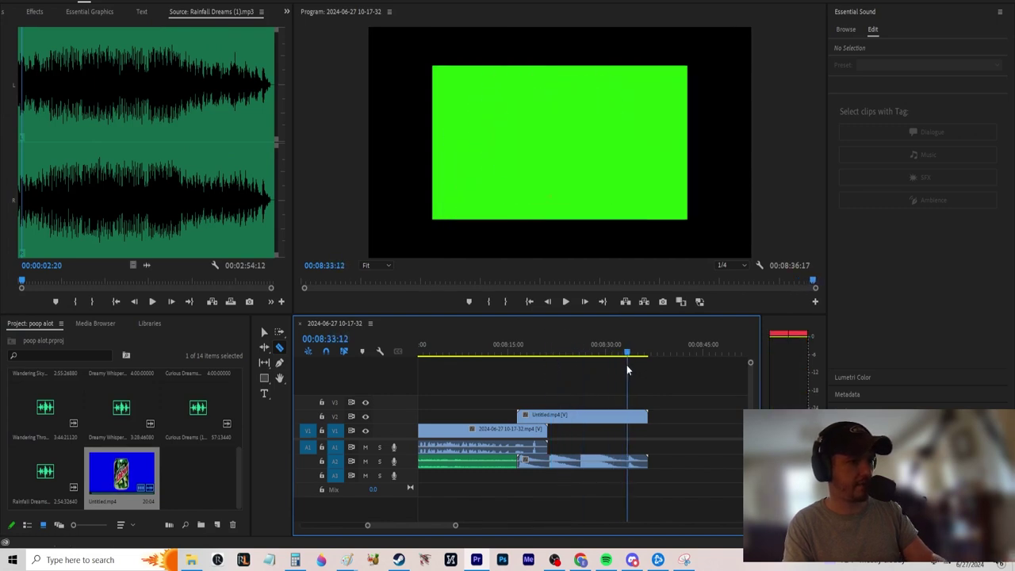
click(549, 303)
click(627, 460)
key(v)
click(619, 467)
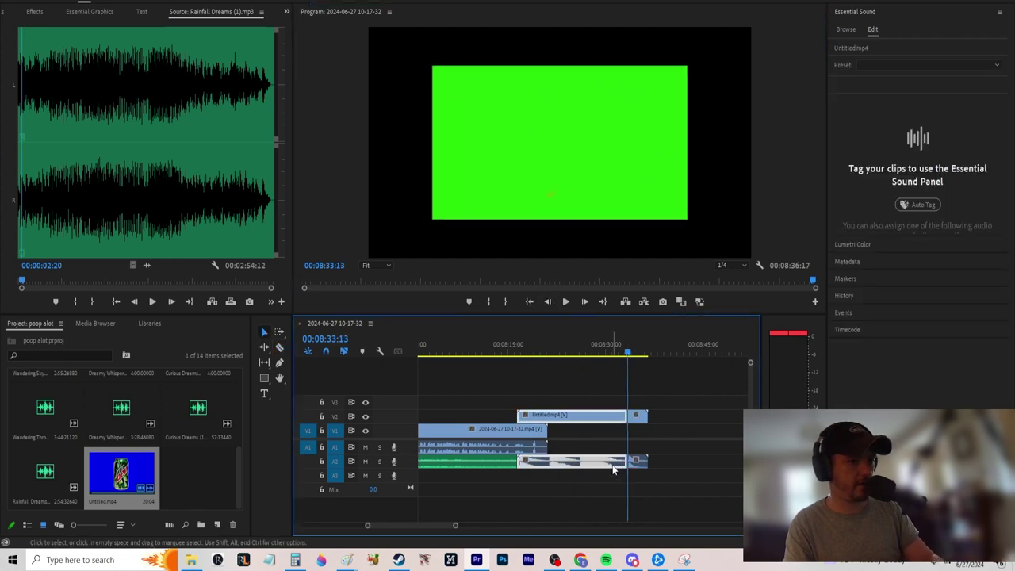
key(Delete)
drag(617, 461, 547, 465)
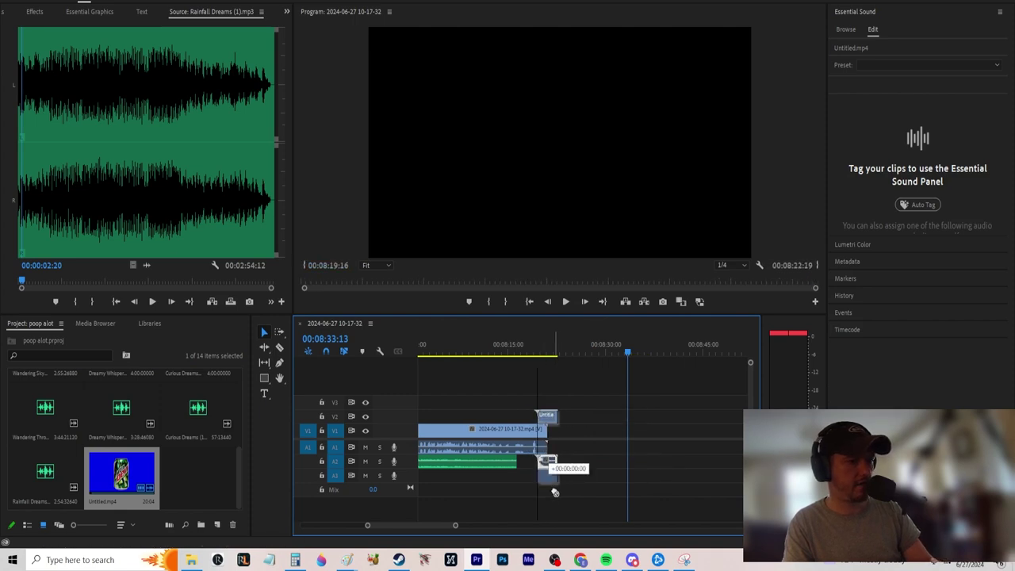
click(567, 457)
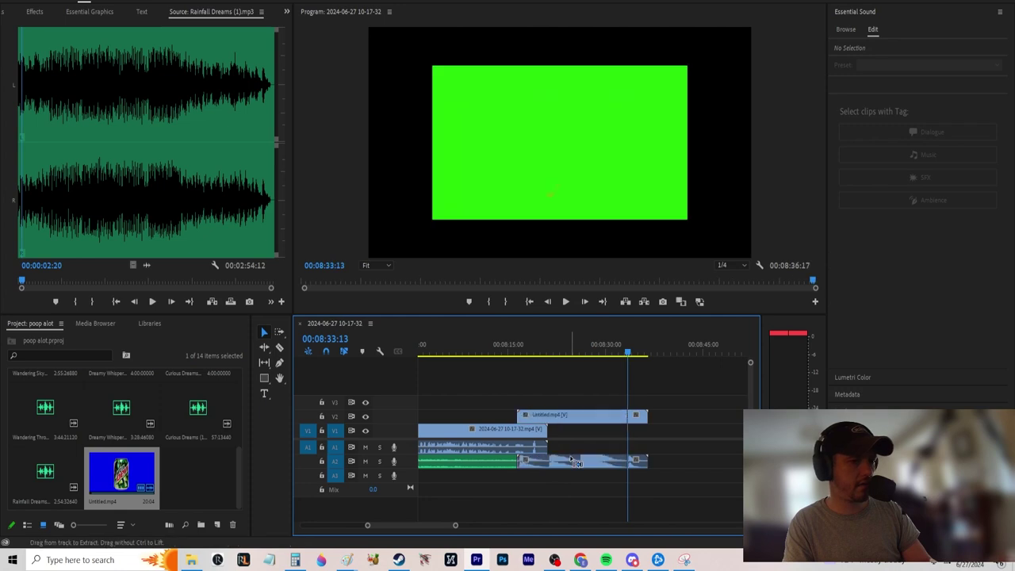
key(ctrl+z)
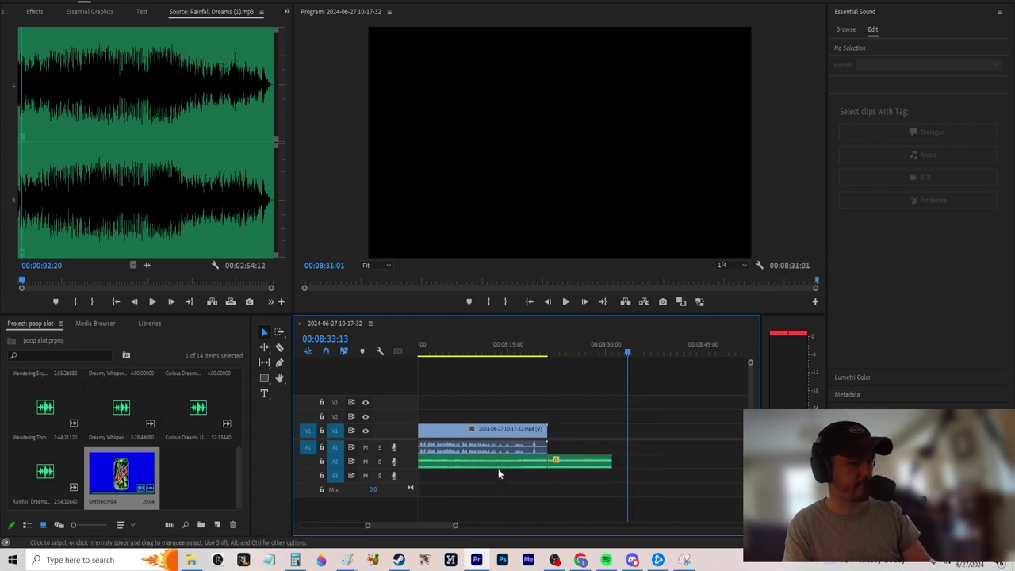
Place Untitled.mp4 on V3 and A3 over the end of the video and lock the music track A2
drag(121, 475, 550, 481)
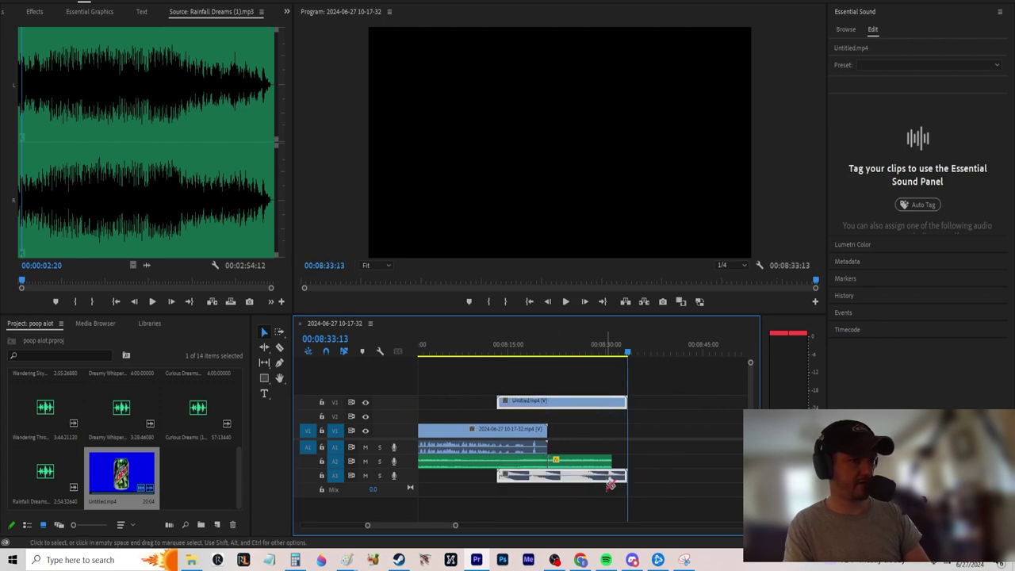
key(c)
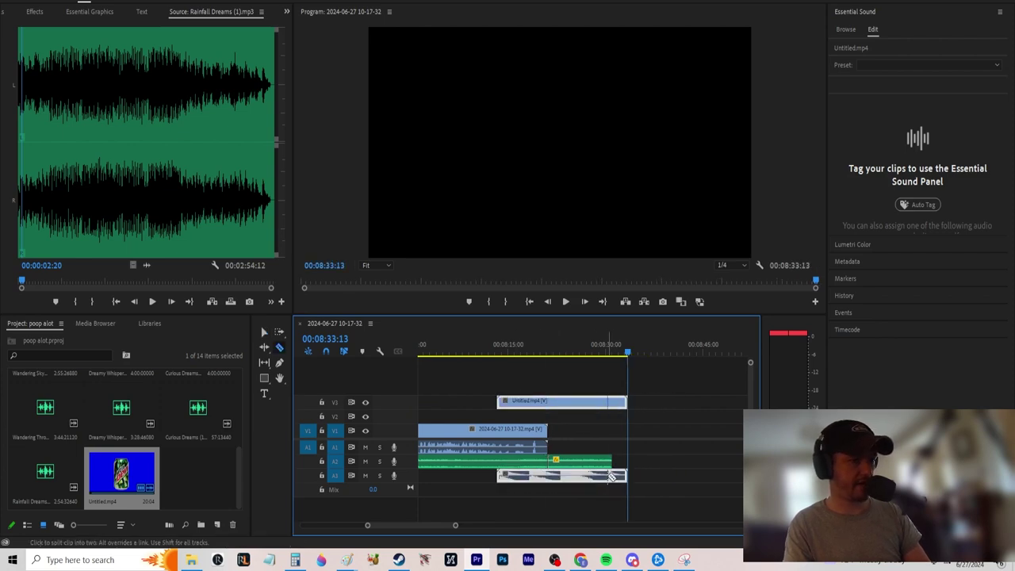
click(321, 461)
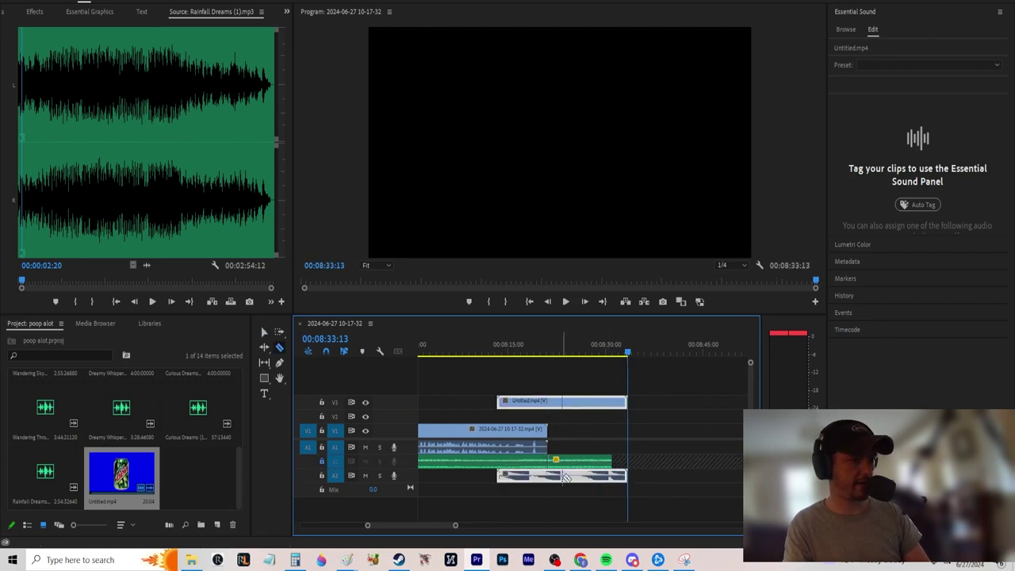
Cut Untitled.mp4 before its last explosion, delete the earlier part and move the remaining piece over the video's end at about 8:19
click(612, 478)
key(v)
click(598, 478)
key(Delete)
drag(617, 477, 548, 477)
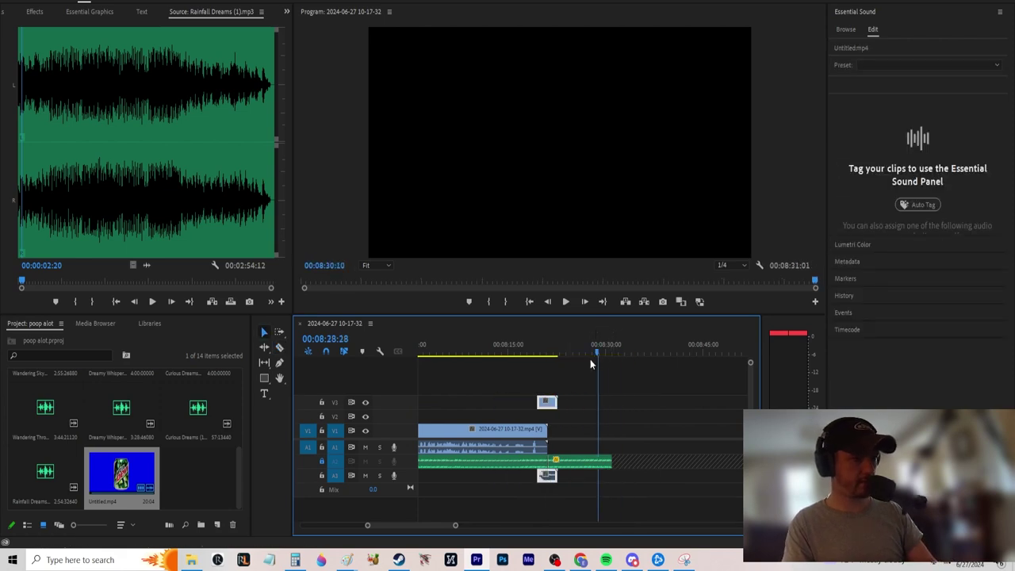
Play the ending up to the explosion and enlarge the Untitled.mp4 clip to a scale of about 234 so it fills the frame
key(space)
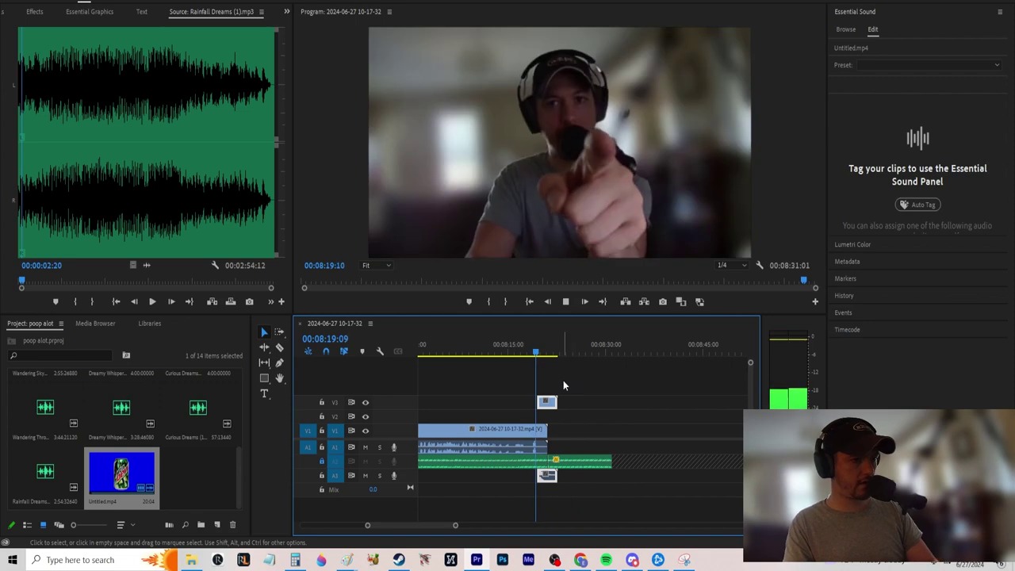
key(space)
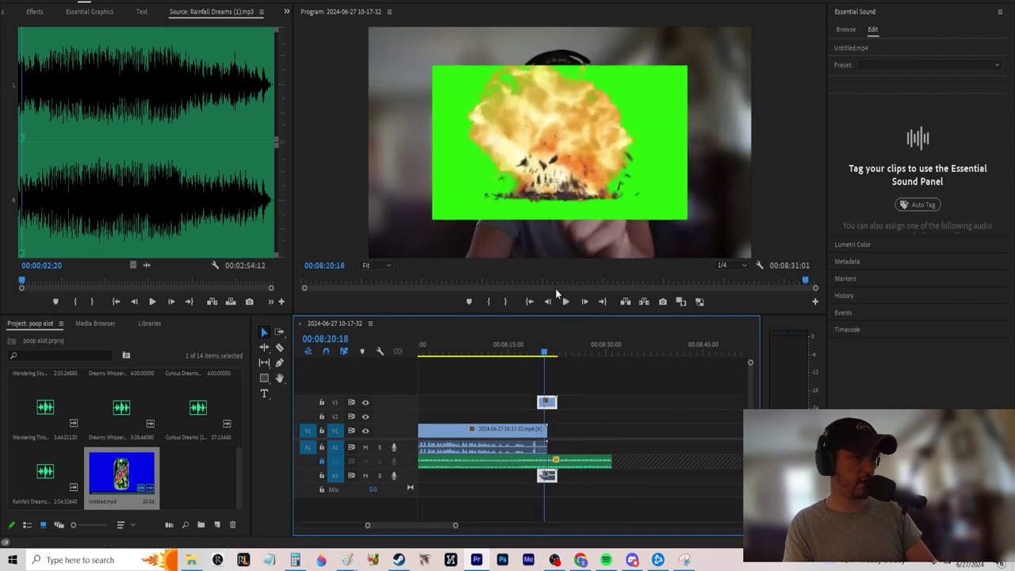
click(575, 181)
click(575, 181)
drag(429, 63, 290, 106)
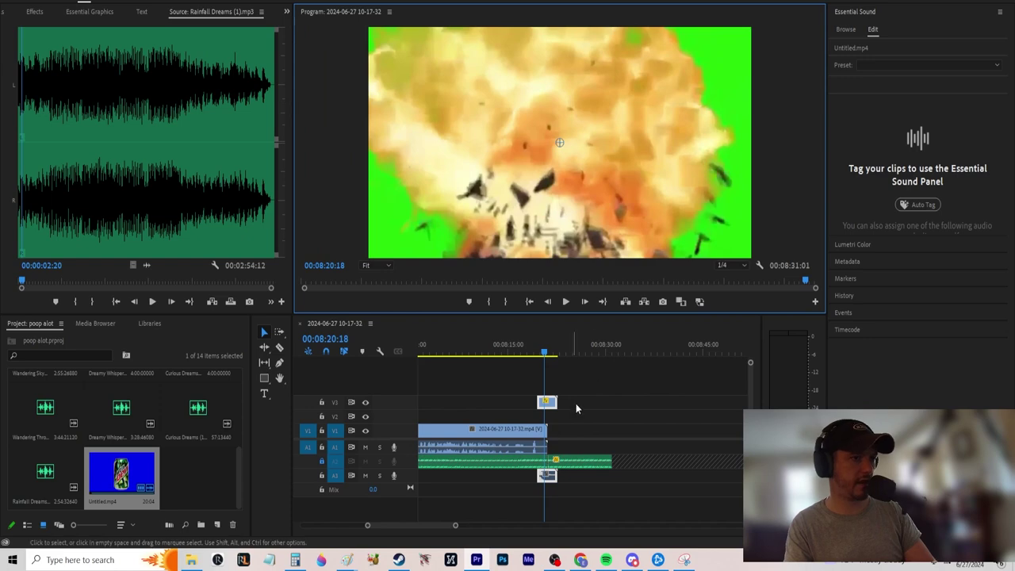
Find the Ultra Key effect by searching for "ultra" and apply it to the explosion clip on V3
click(488, 370)
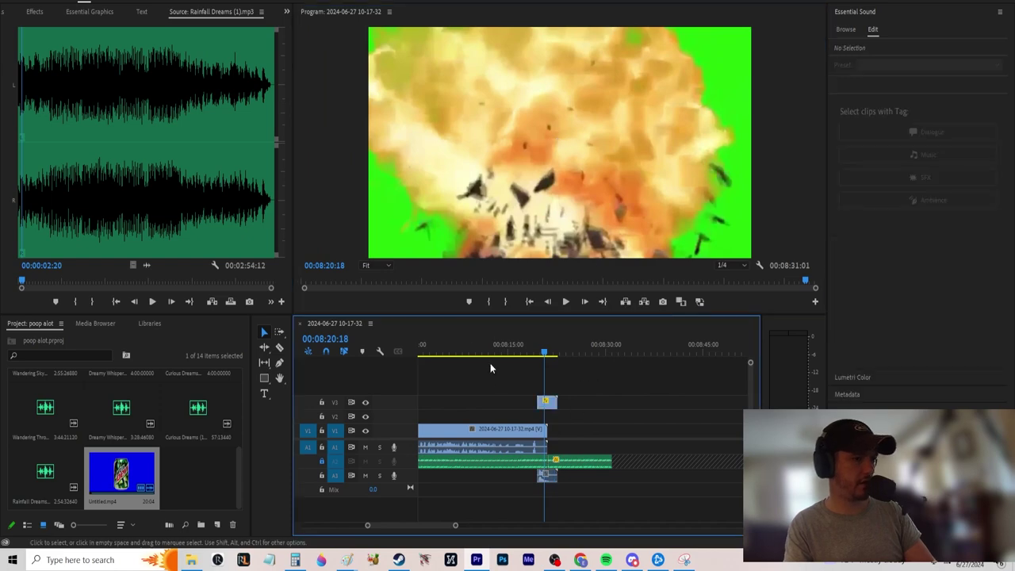
click(35, 12)
click(3, 16)
click(72, 12)
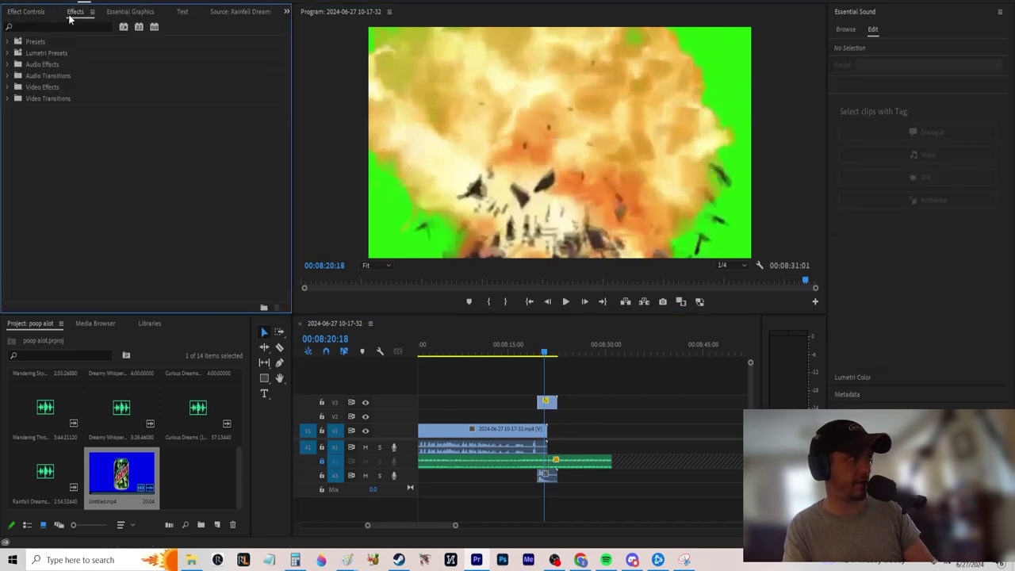
click(79, 29)
text(ultra)
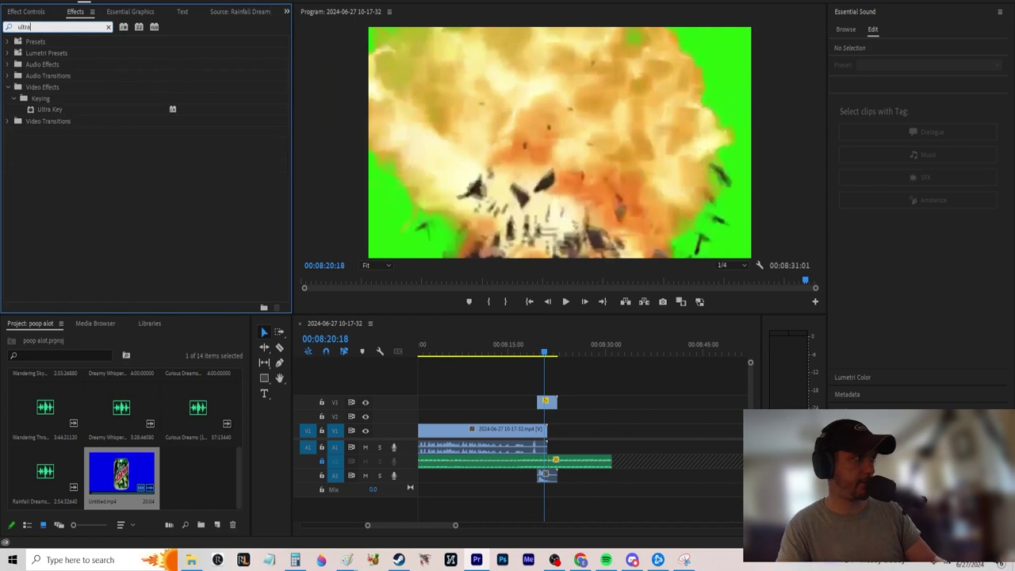
drag(83, 109, 547, 402)
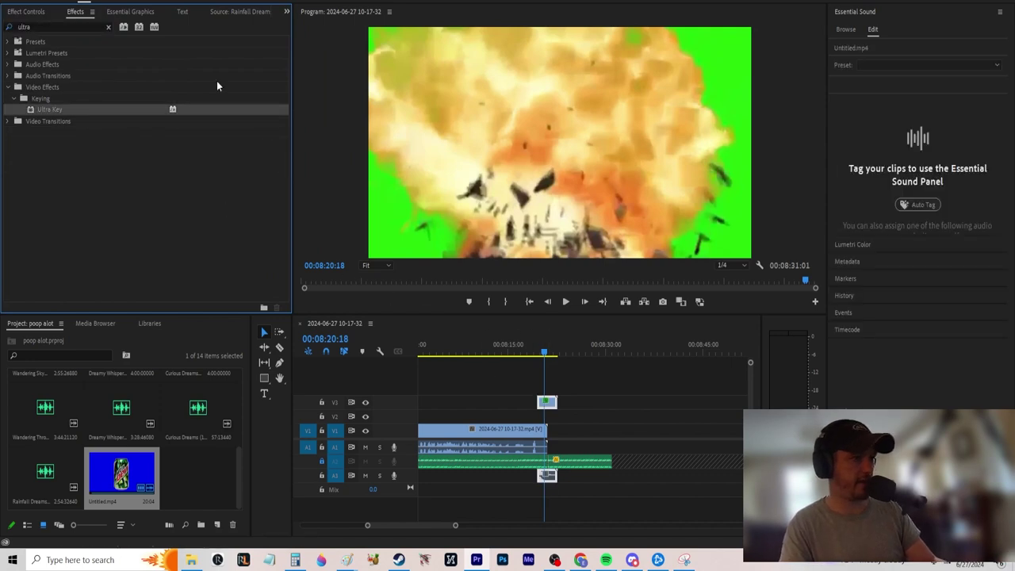
Sample the clip's green background as the Ultra Key color and play the sequence from about 8:15 to check the explosion
click(26, 12)
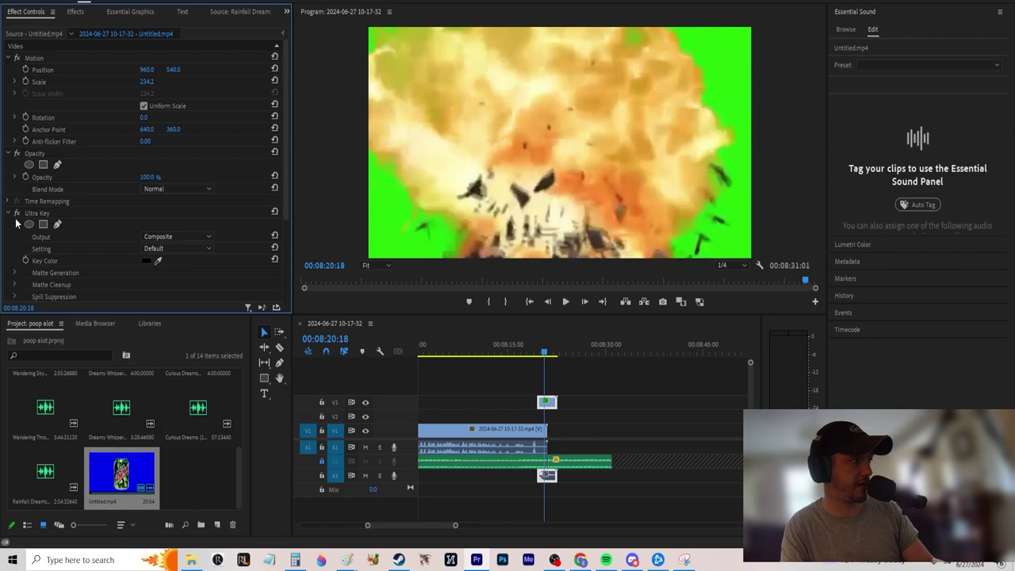
click(158, 260)
click(399, 218)
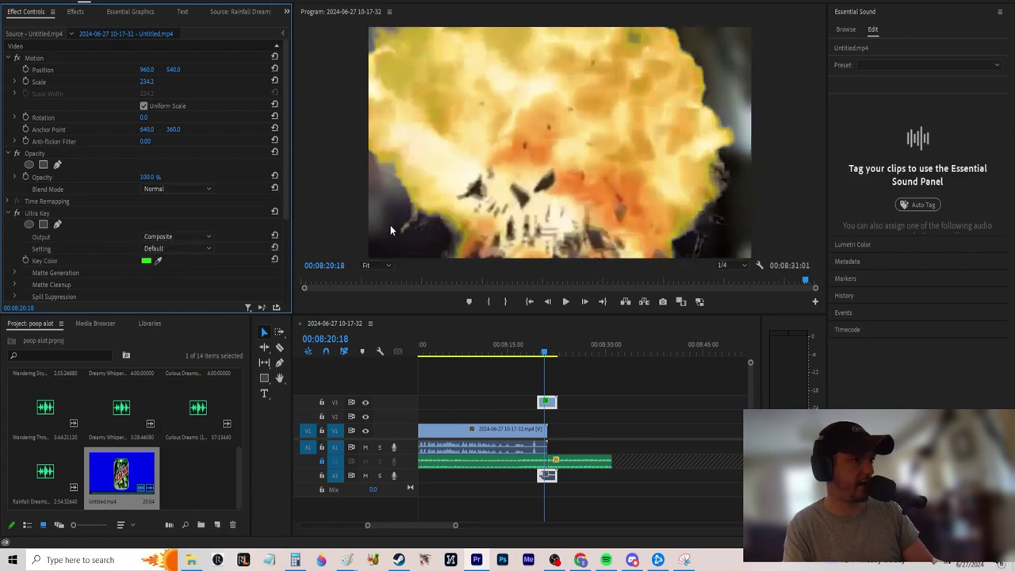
click(509, 349)
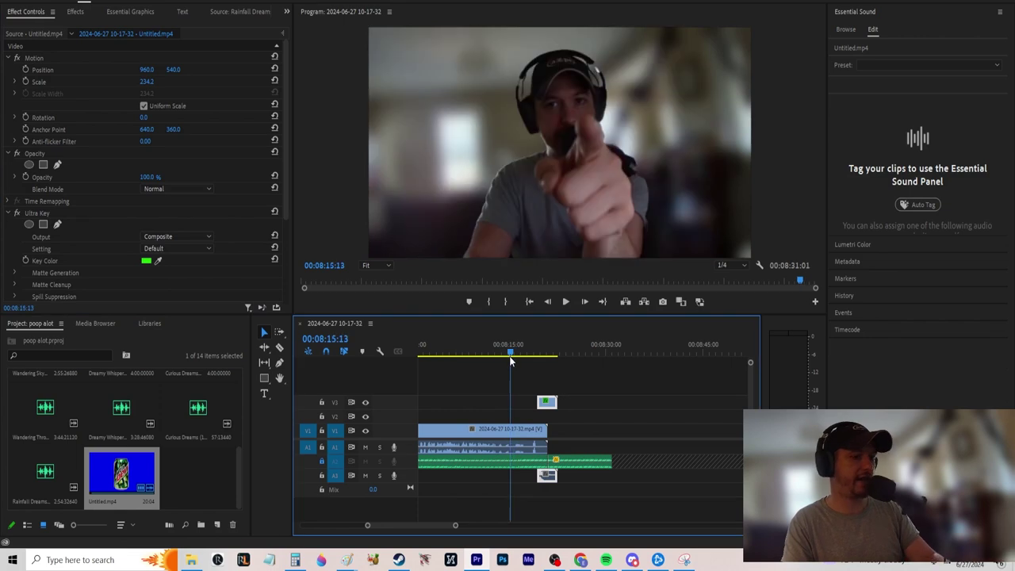
key(space)
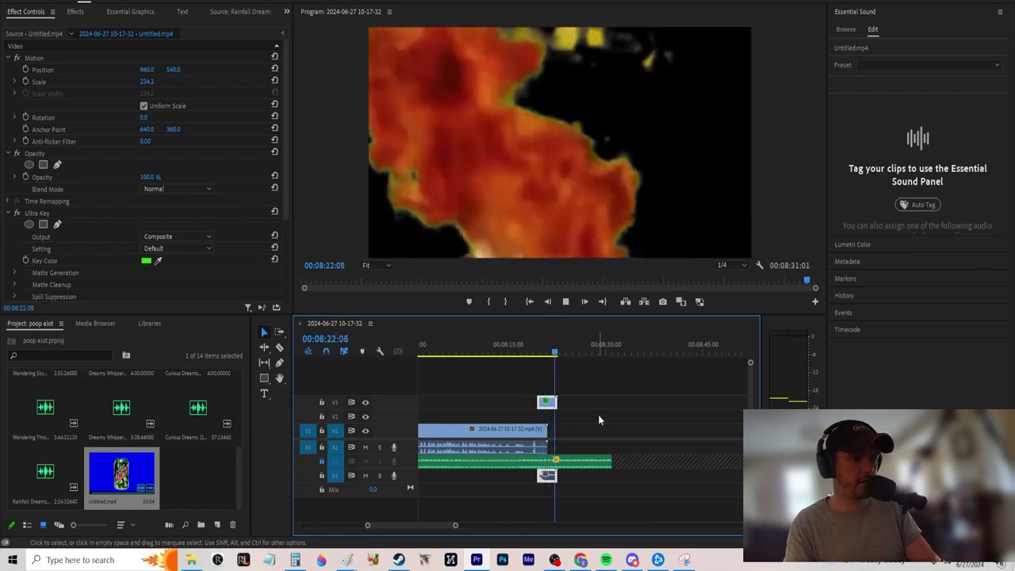
Raise the audio gain of the Curious Dreams.mp3 piece on A2 that continues past the video's end
click(599, 463)
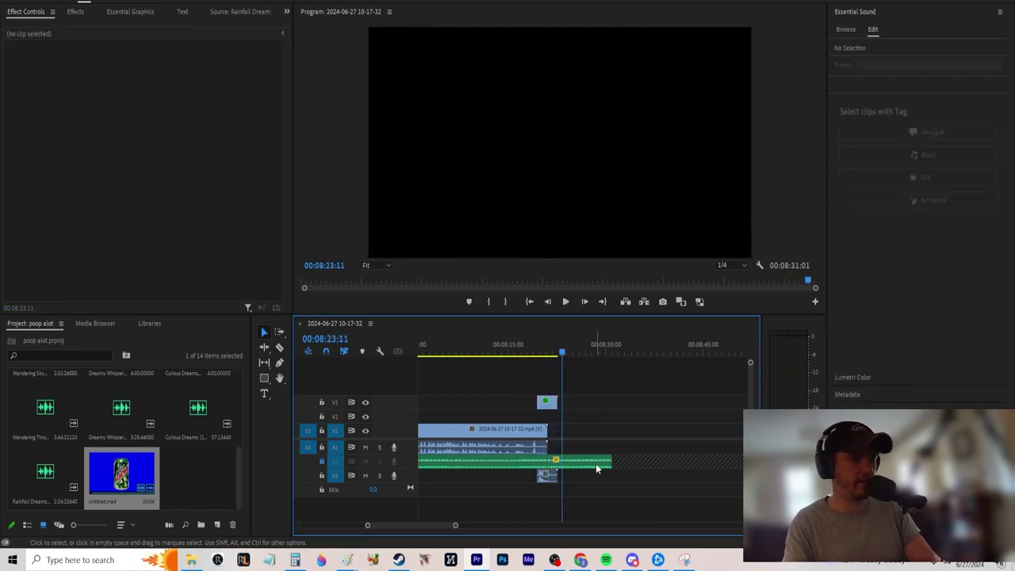
right_click(601, 466)
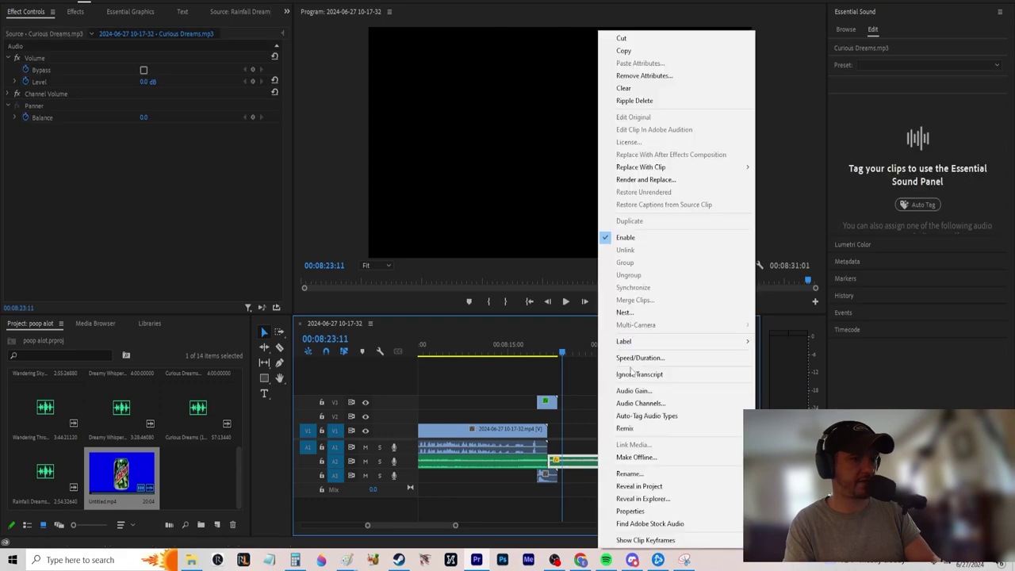
click(634, 392)
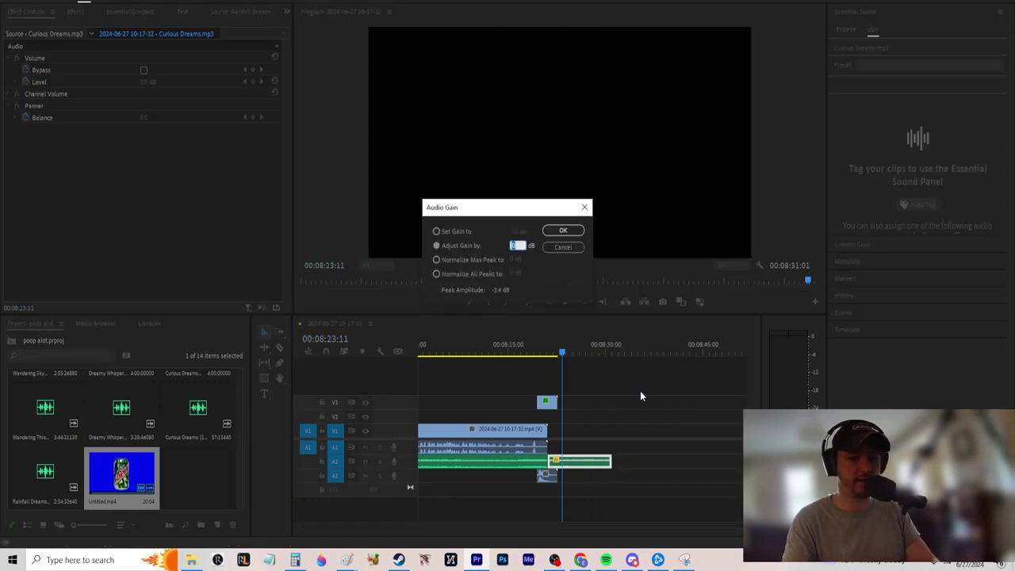
key(Return)
Play the louder music from the end of the explosion and cut the Curious Dreams.mp3 clip at 00:08:25:05
drag(561, 354, 557, 355)
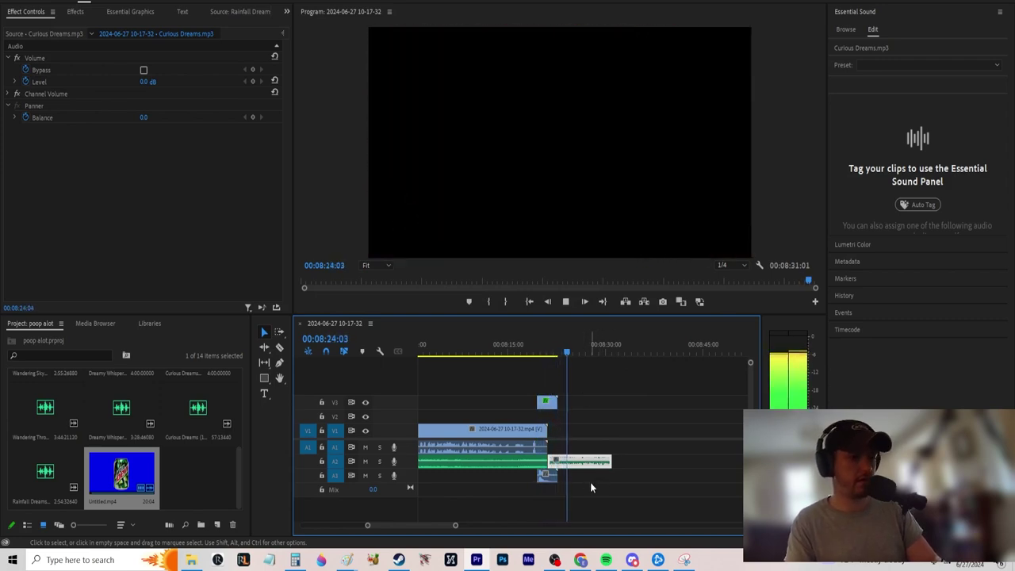
key(space)
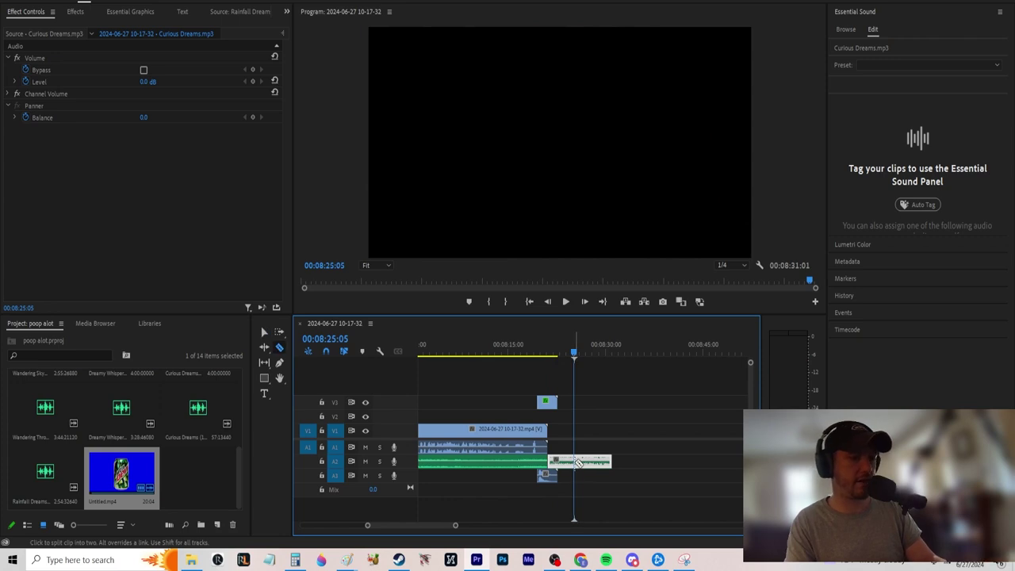
ctrl+click(585, 466)
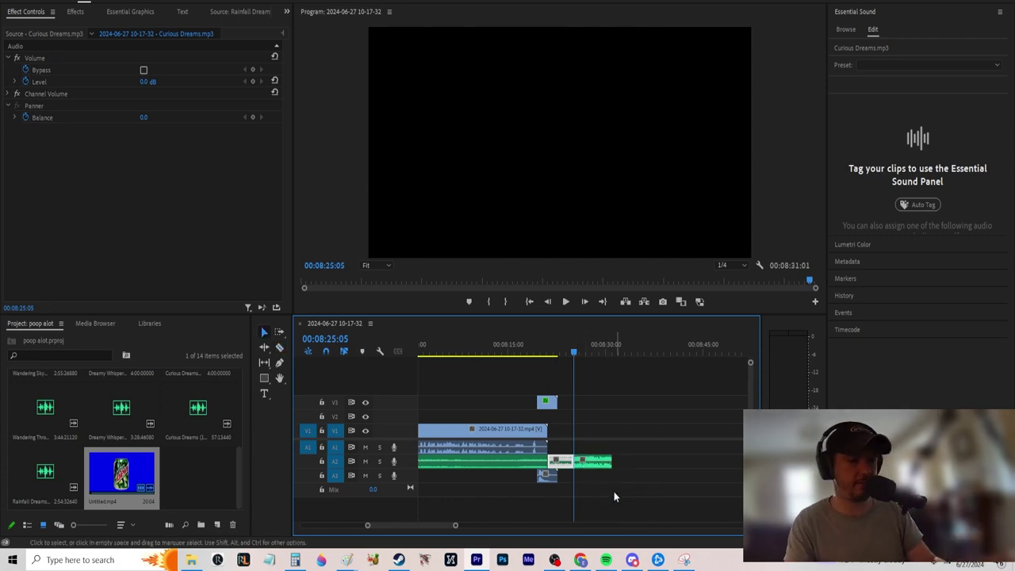
Cut a one-frame slice of music beside the 00:08:25:05 cut and move the remaining piece away to about 00:08:27:20
scroll(541, 525, down, 2)
scroll(540, 525, up, 5)
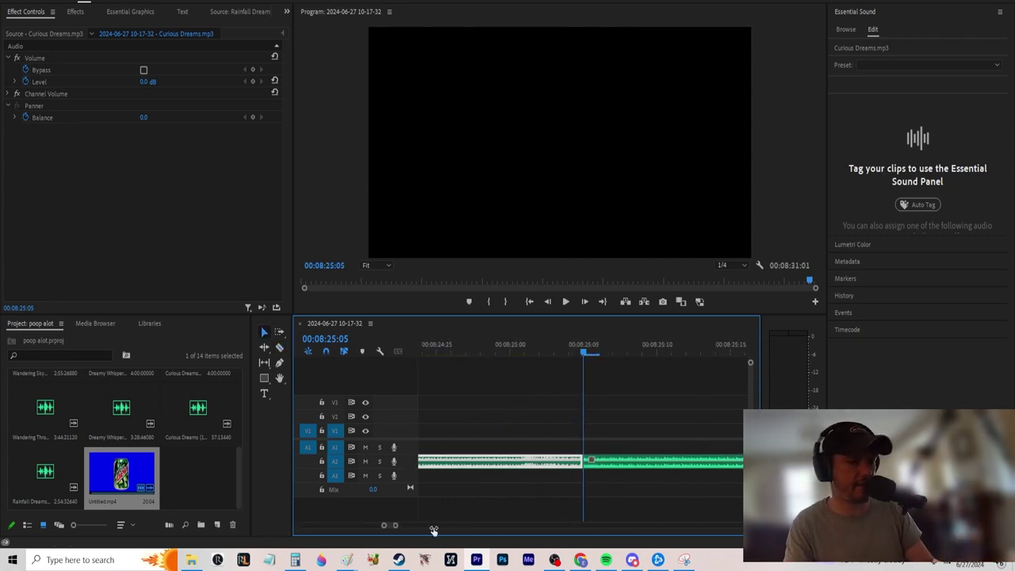
key(space)
key(space)
key(c)
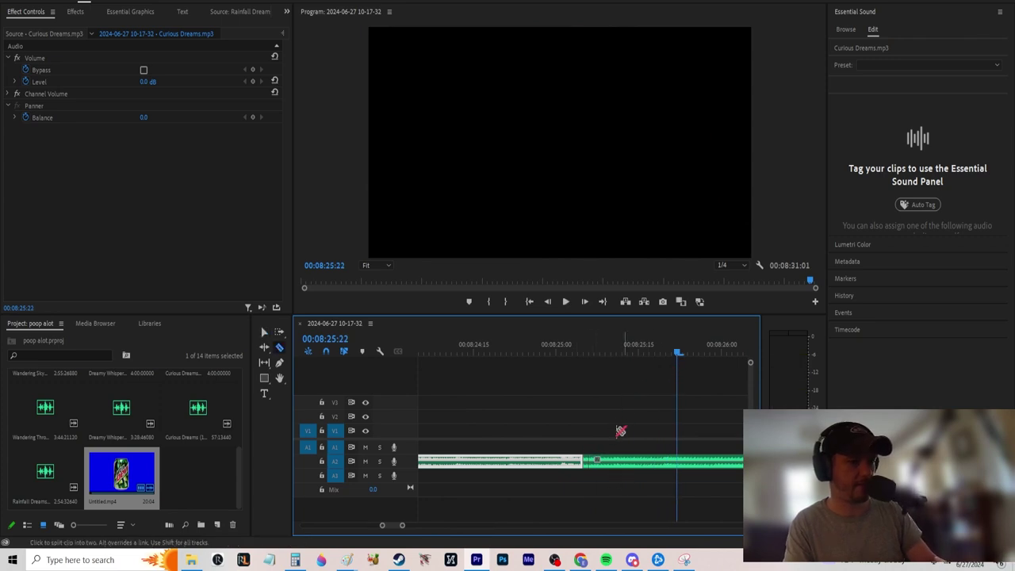
key(v)
scroll(410, 526, down, 5)
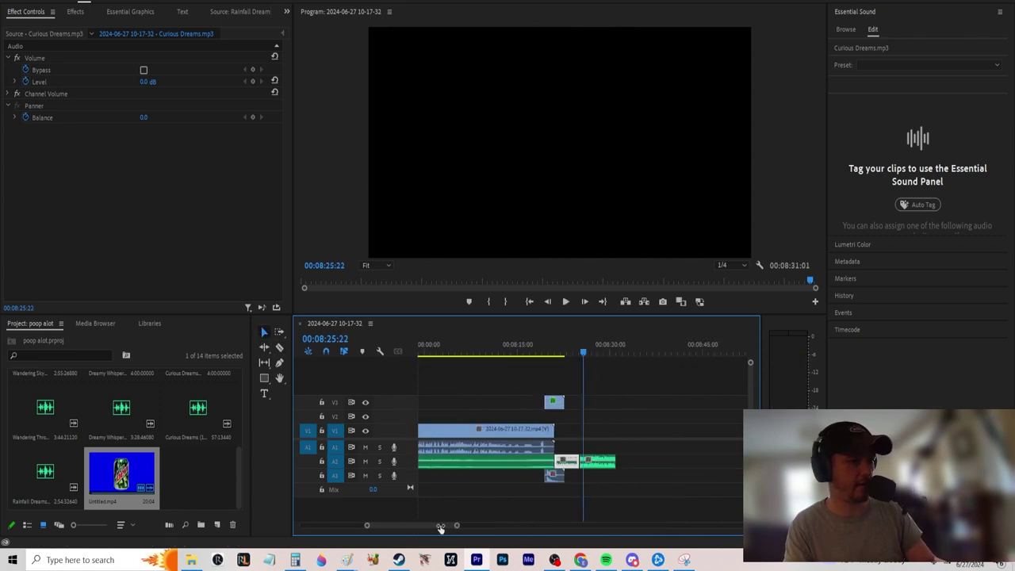
drag(560, 464, 608, 463)
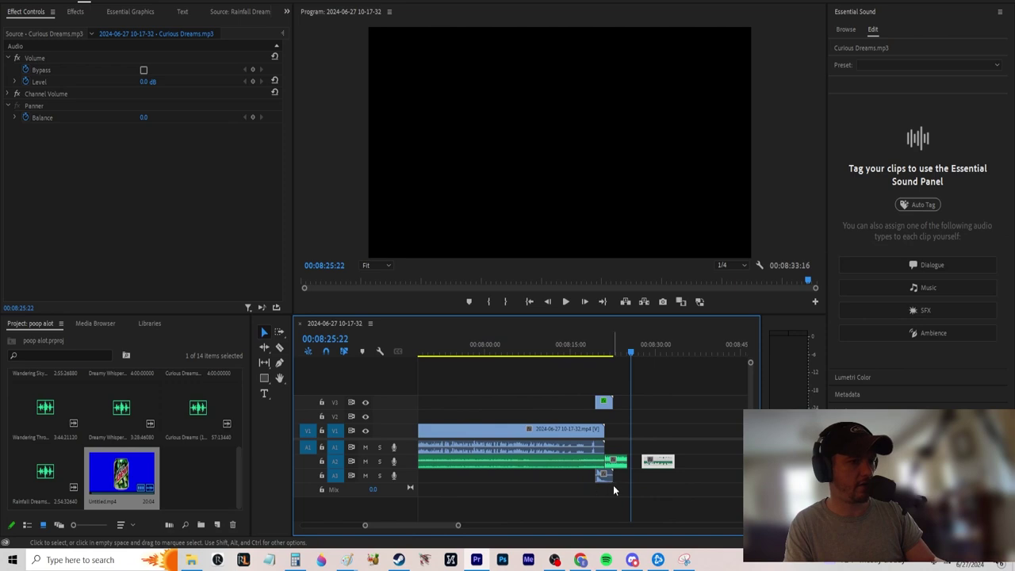
Copy the one-frame music slice and paste it repeatedly from 00:08:25:05 to about 00:08:25:13 to create a stutter
scroll(468, 525, up, 8)
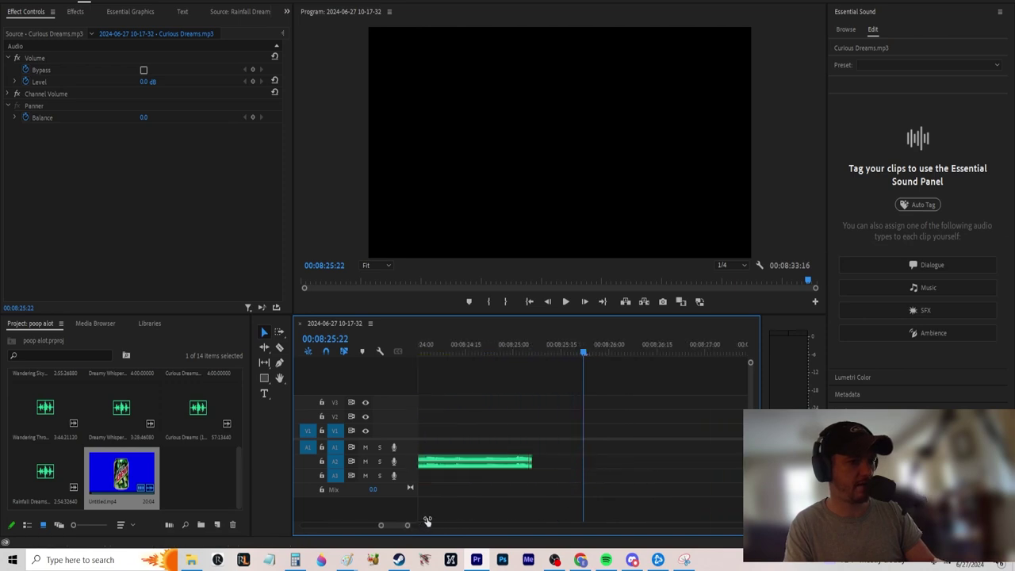
click(534, 462)
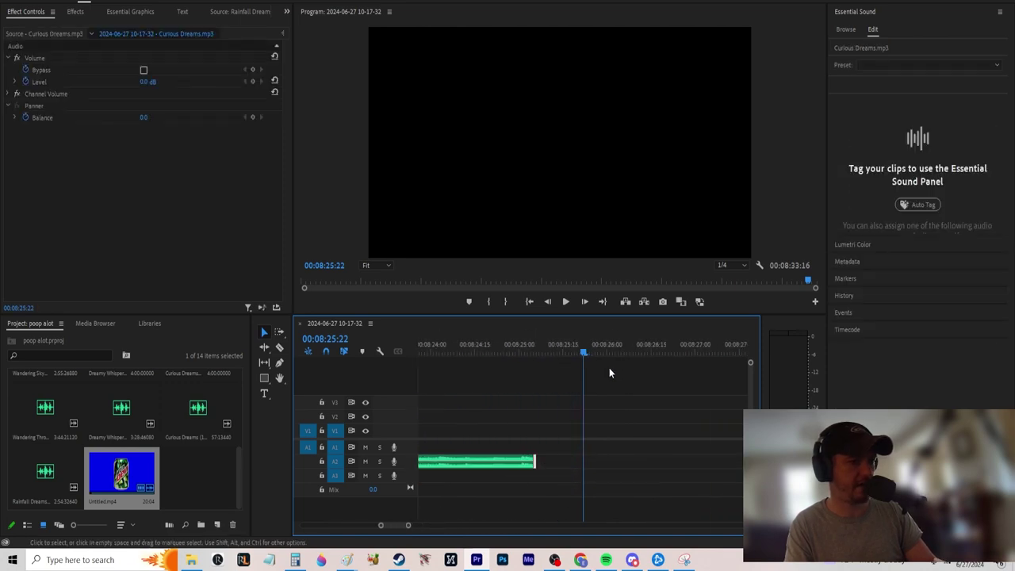
drag(580, 353, 535, 367)
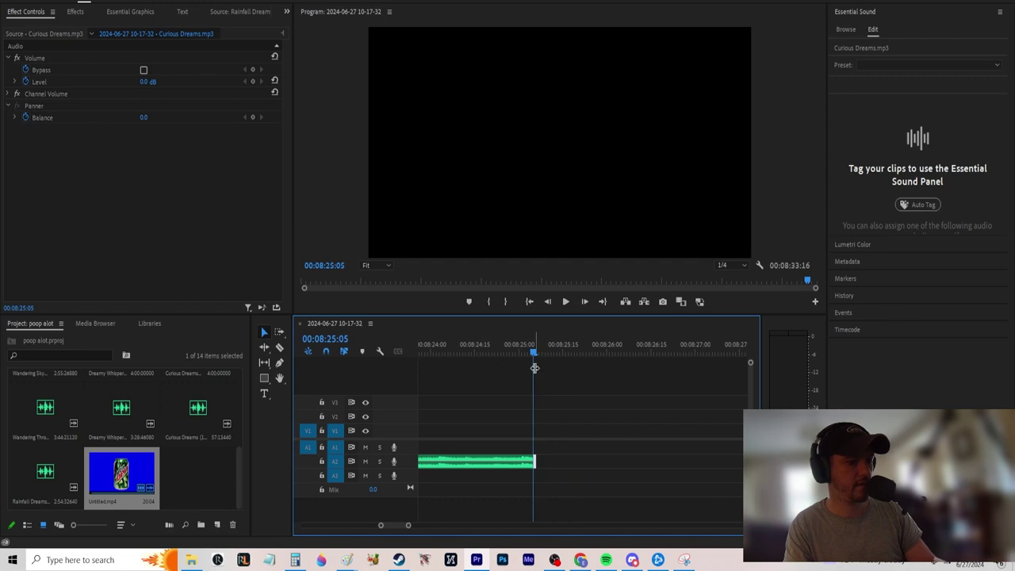
key(ctrl+Right)
key(ctrl+Right)
key(ctrl+Right)
key(ctrl+Right)
key(ctrl+Right)
key(ctrl+Right)
key(ctrl+Right)
key(ctrl+Right)
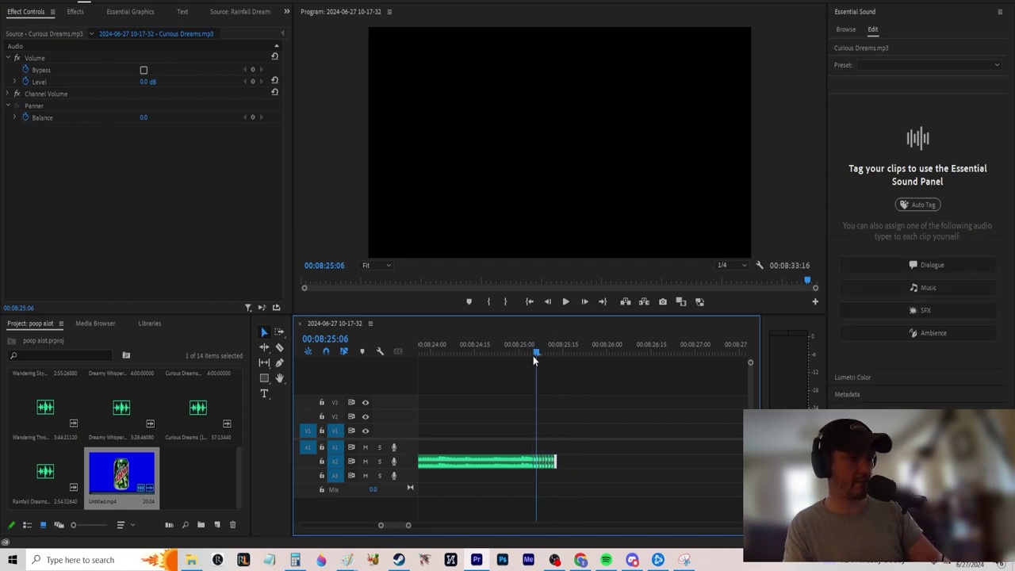
Play back the music stutter and extend it with more pasted slices to about 00:08:25:23
drag(534, 359, 583, 393)
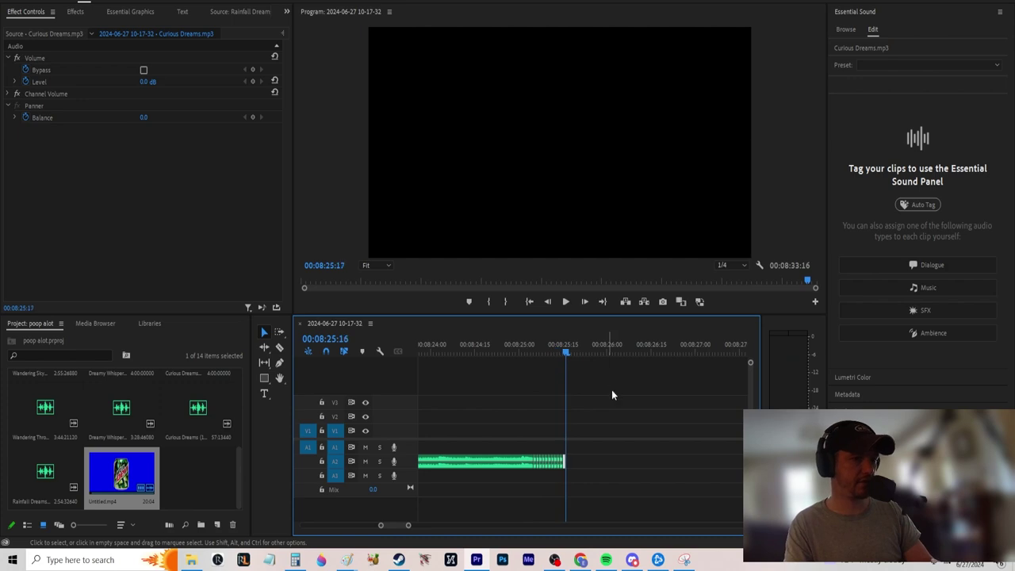
drag(591, 351, 526, 363)
key(space)
key(space)
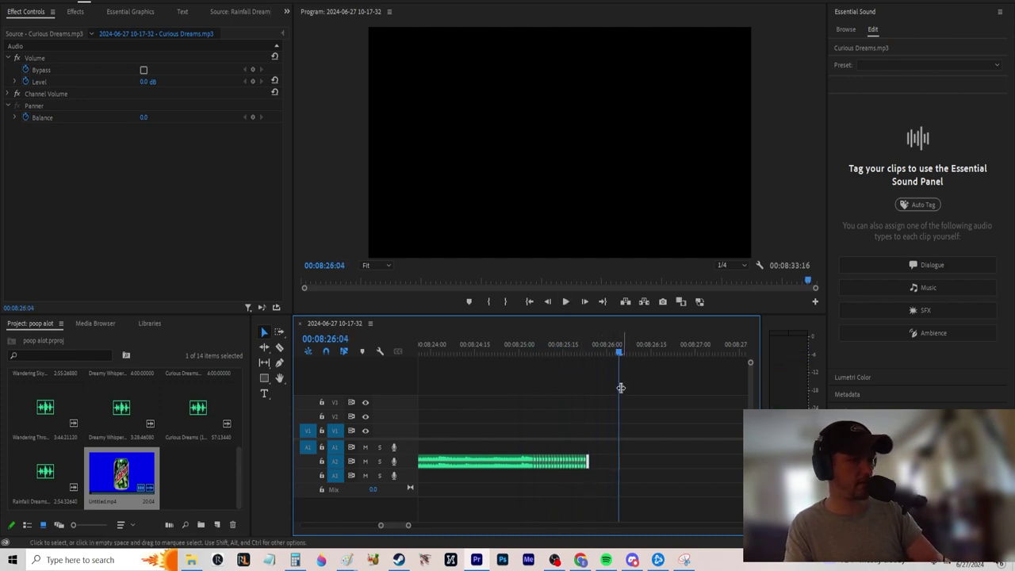
drag(591, 359, 586, 360)
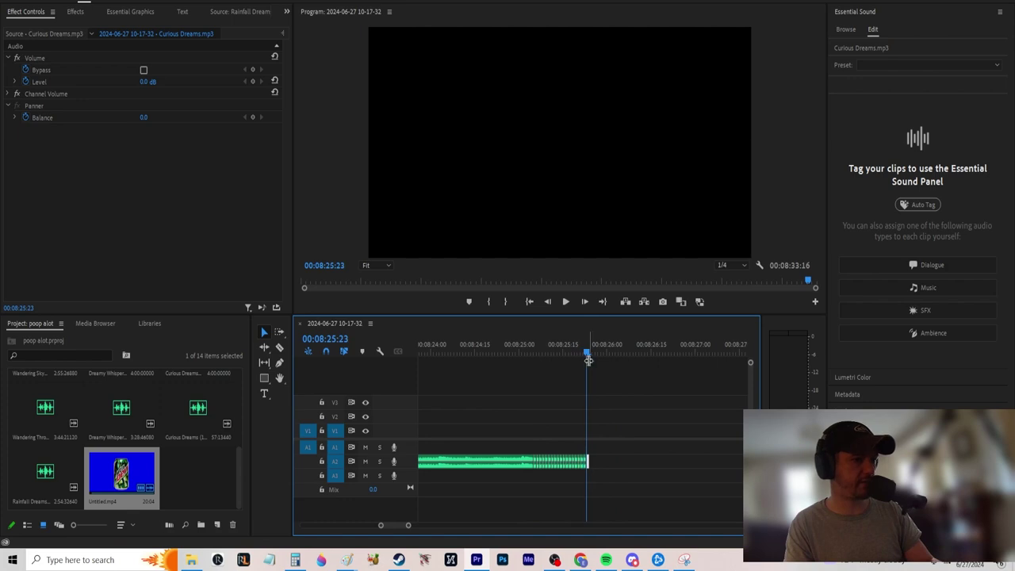
Extend the stutter to 00:08:25:29 and close the gap so the remaining music piece starts directly at its end
scroll(581, 448, down, 2)
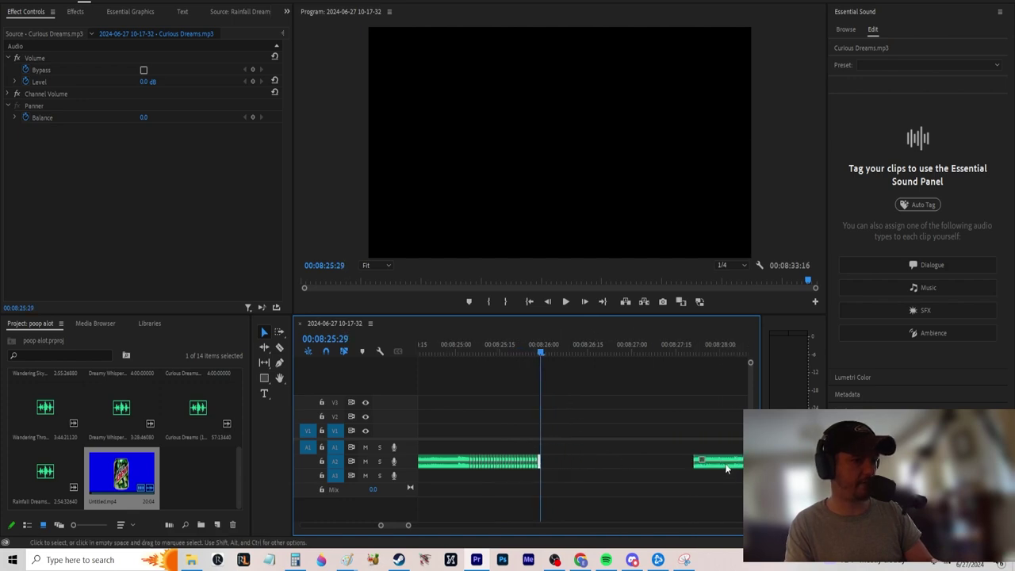
click(585, 466)
key(Delete)
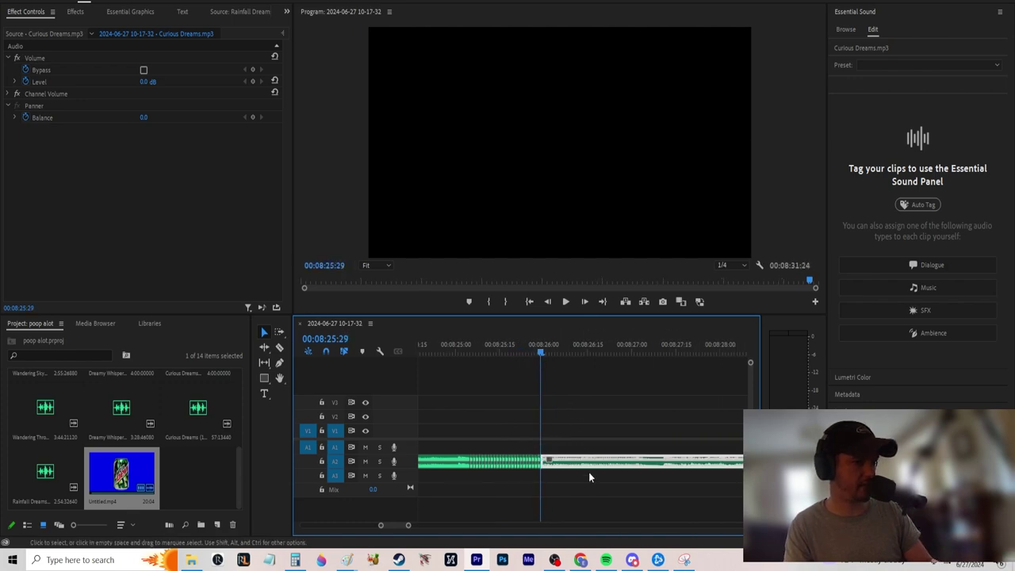
Set the speed of the music piece after the stutter to 75%
scroll(594, 478, up, 1)
scroll(593, 478, up, 2)
right_click(660, 461)
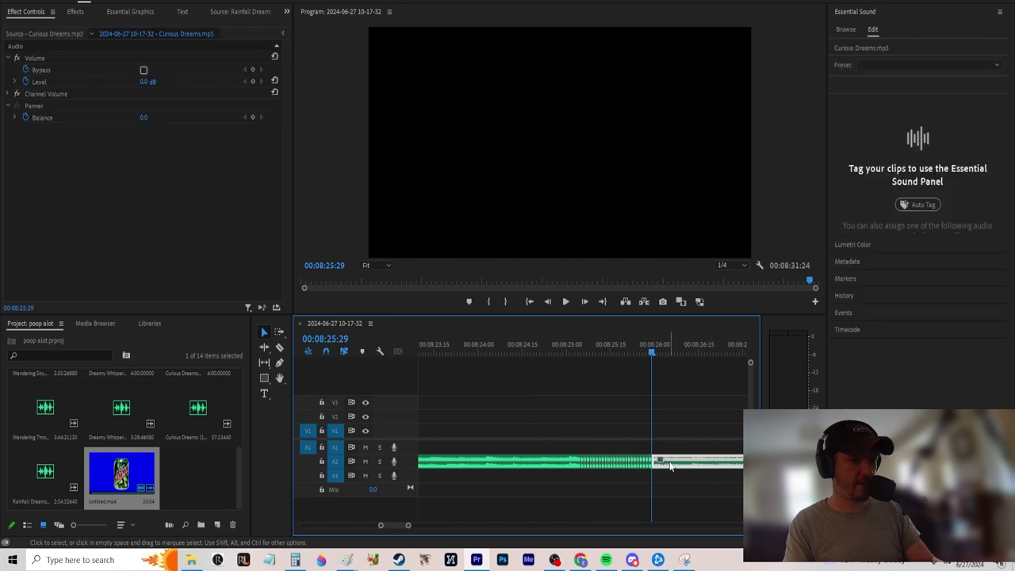
click(712, 357)
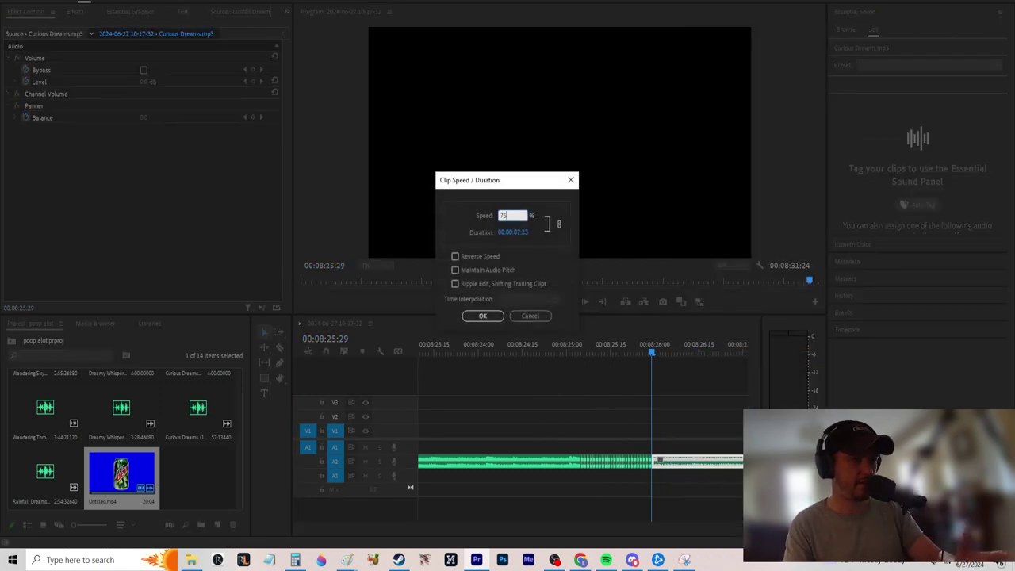
key(Return)
scroll(539, 408, down, 3)
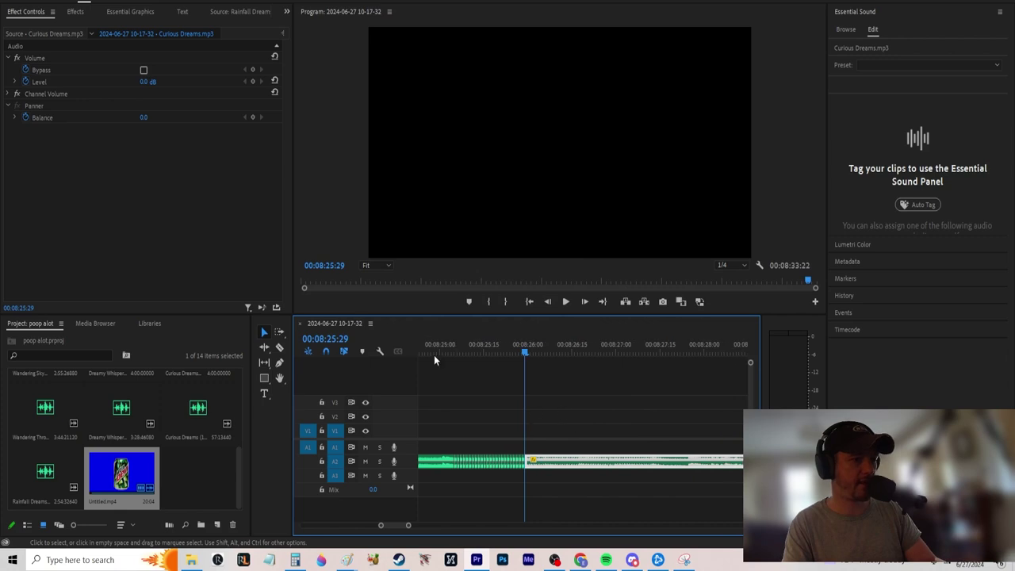
Find the reverb effects by searching for "rever" and apply Studio Reverb twice to the slowed music piece
click(103, 178)
click(76, 12)
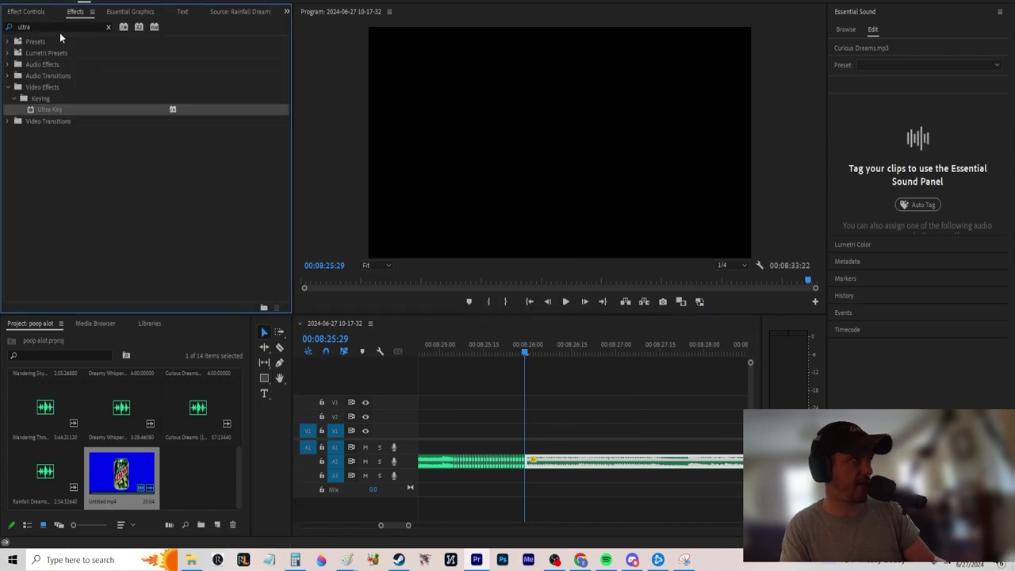
click(60, 32)
text(rever)
click(48, 86)
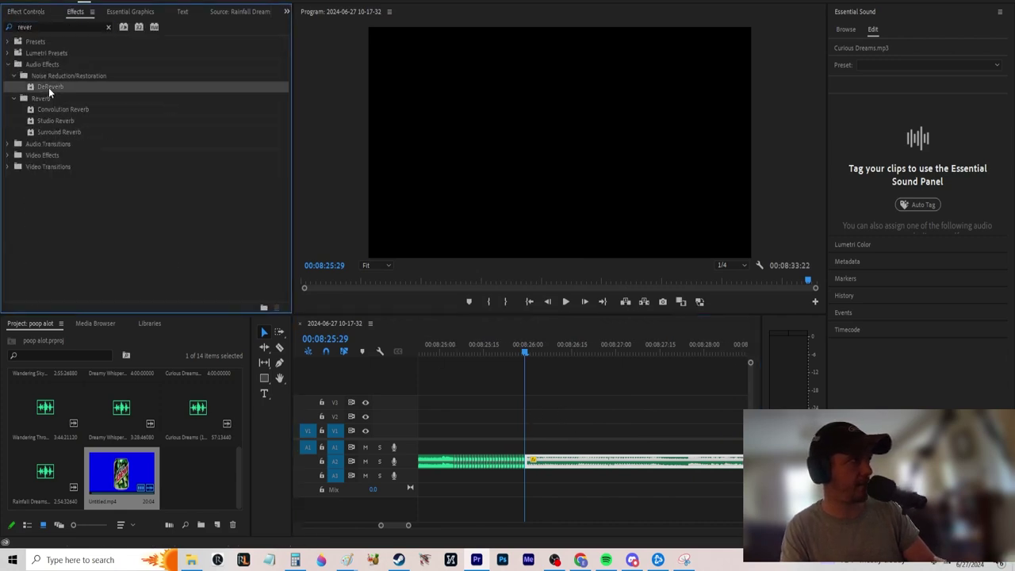
click(57, 120)
click(62, 131)
click(71, 109)
click(60, 121)
click(89, 100)
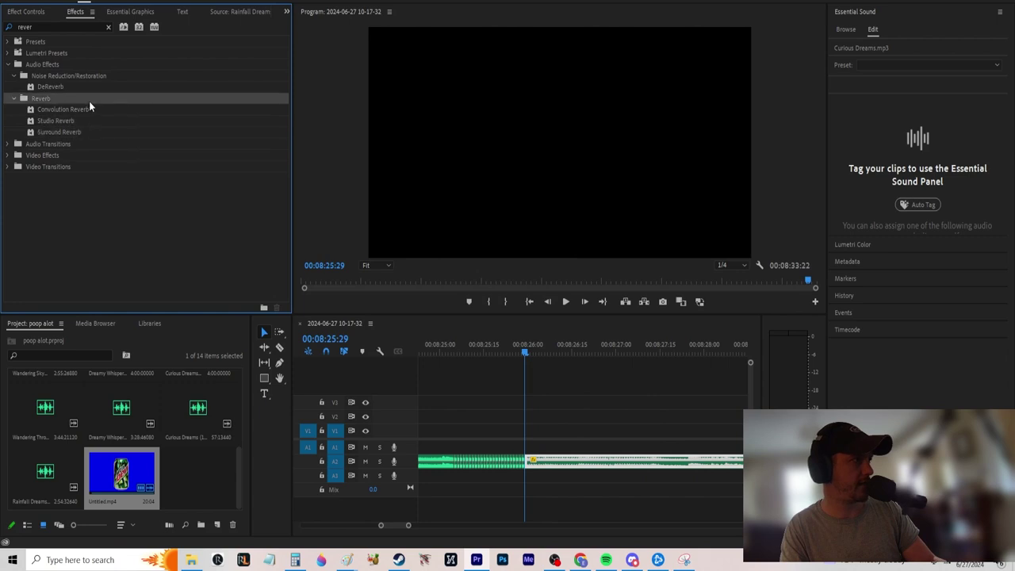
click(85, 89)
click(83, 123)
click(87, 132)
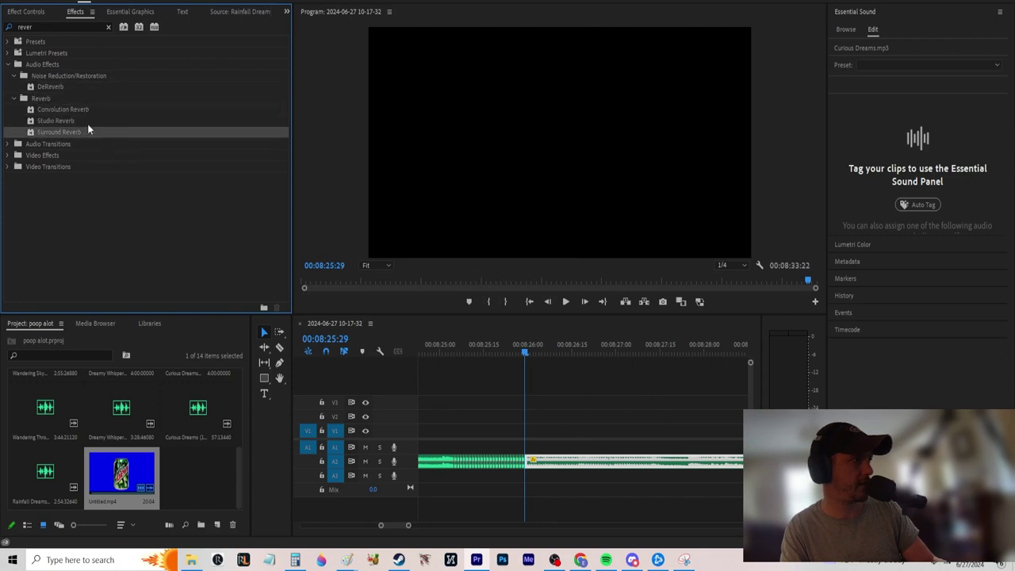
click(86, 121)
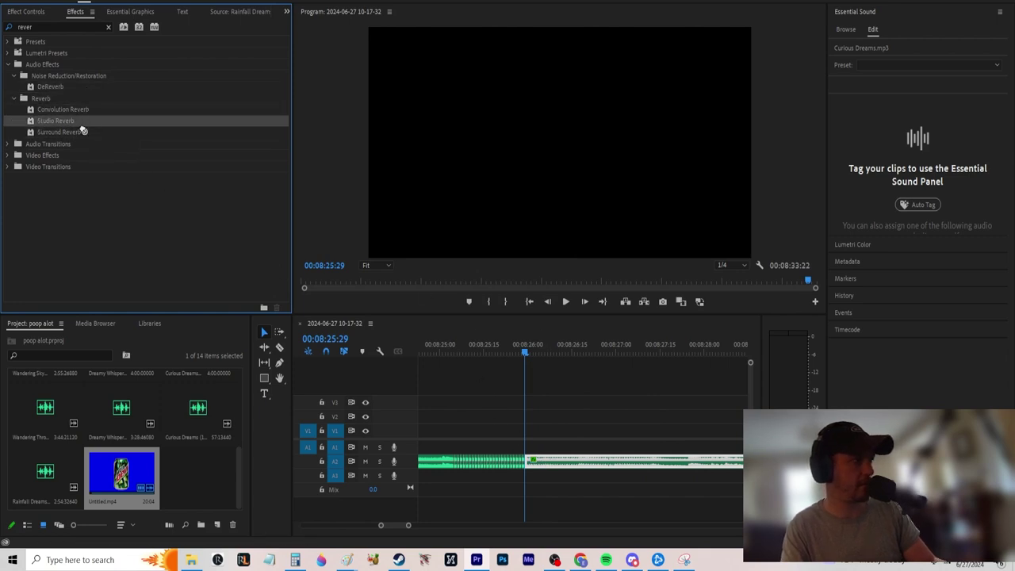
drag(564, 455, 565, 457)
Find the Pitch Shifter effect by searching for "pitch" and apply it to the slowed music piece
click(169, 217)
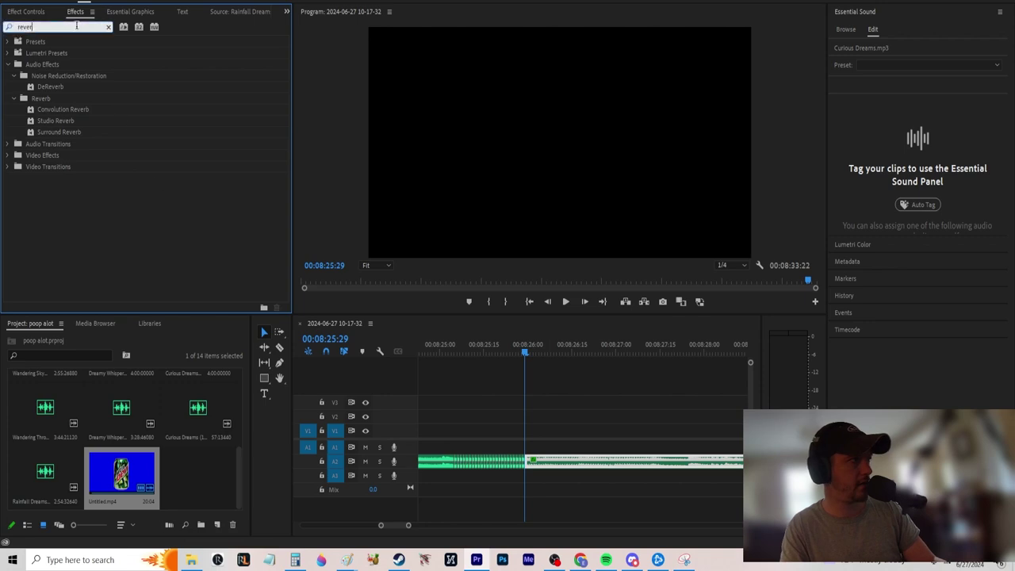
text(pitch)
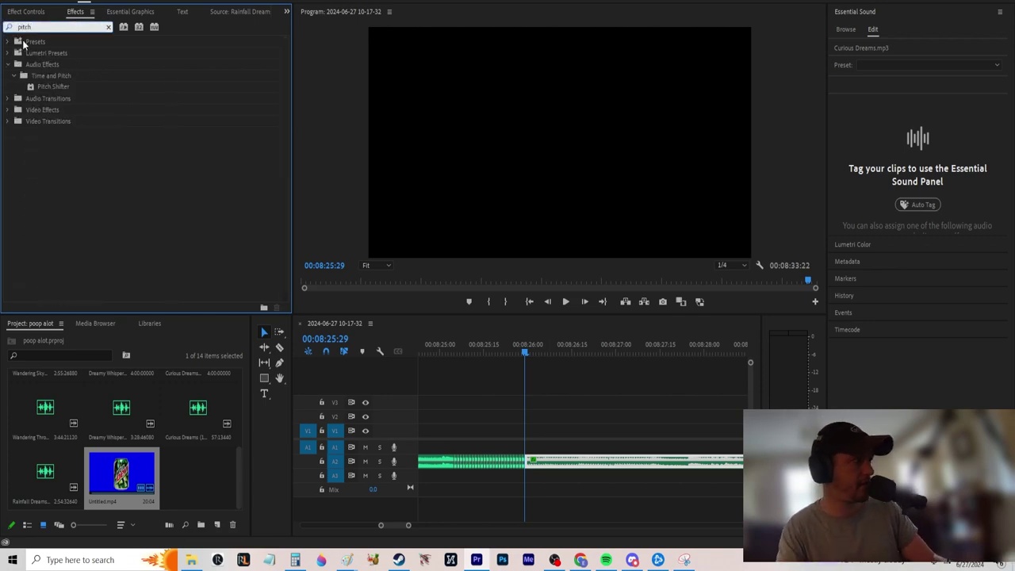
click(45, 86)
drag(458, 390, 595, 465)
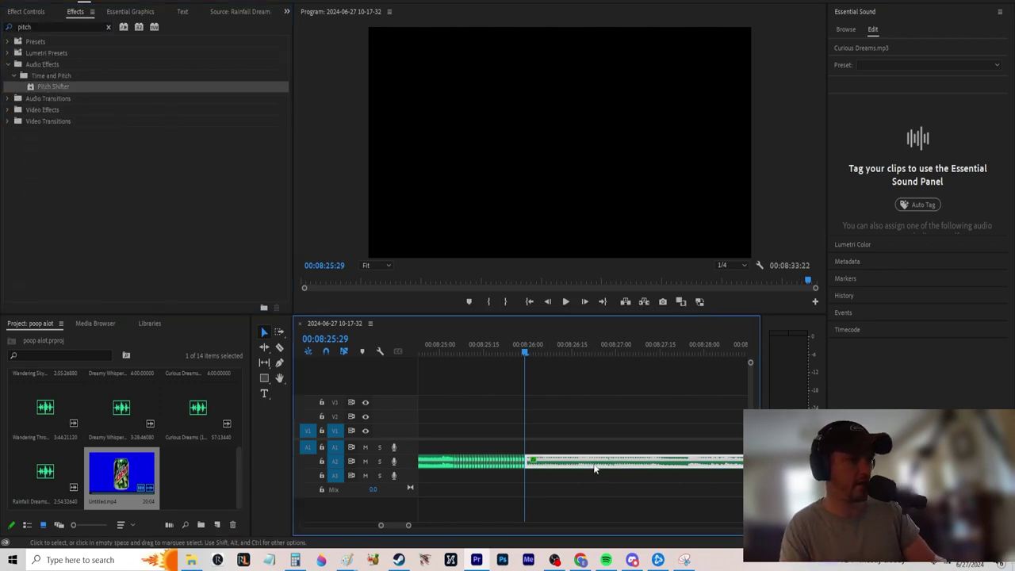
Review the custom setup of the Pitch Shifter and the first Studio Reverb on the slowed music piece
click(25, 11)
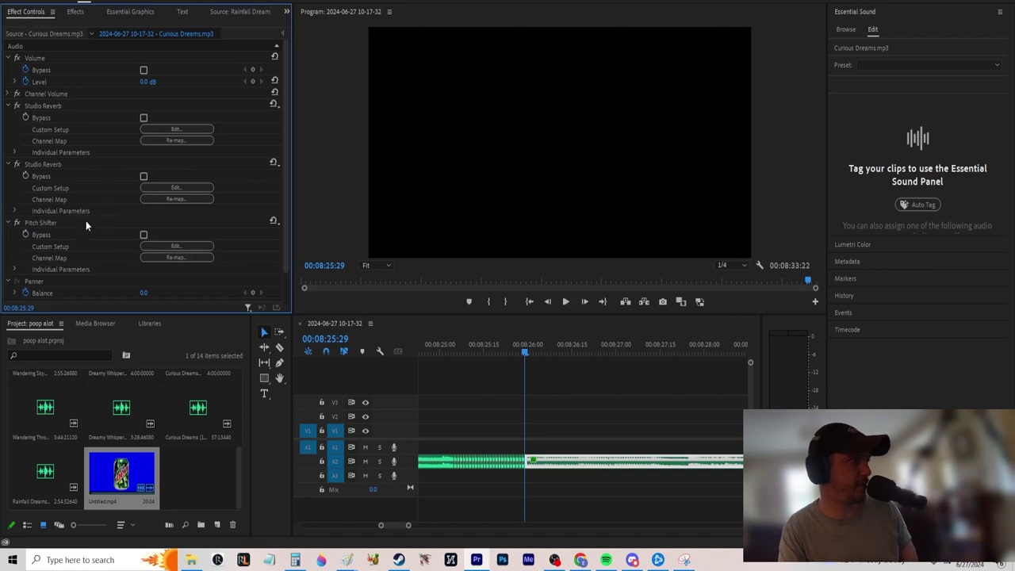
click(204, 245)
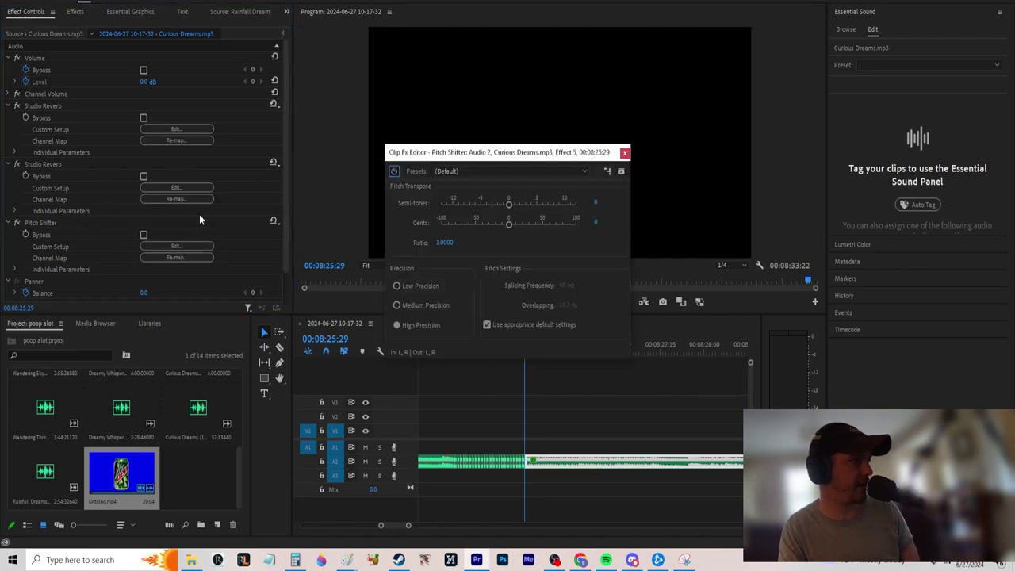
click(625, 153)
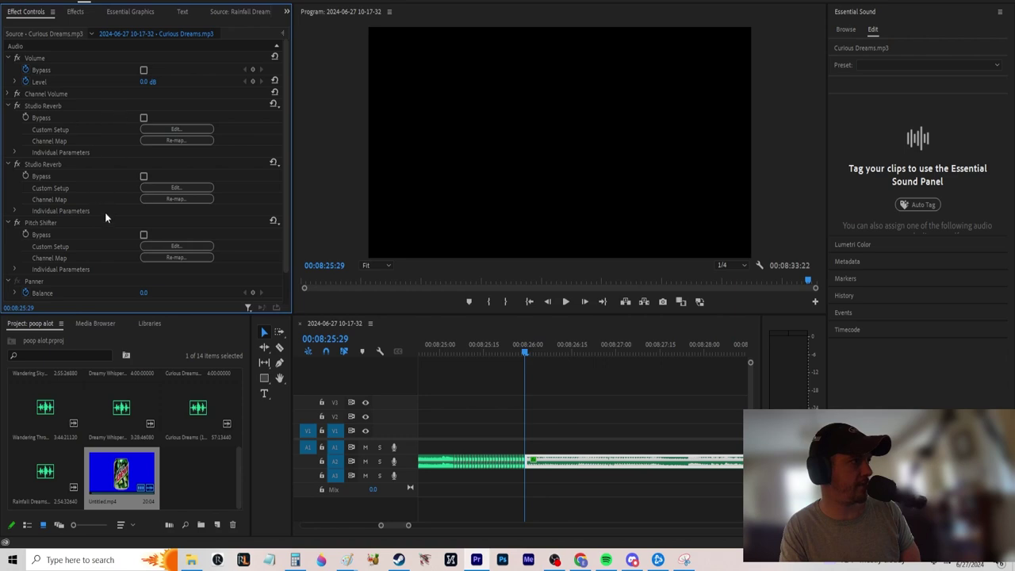
click(168, 130)
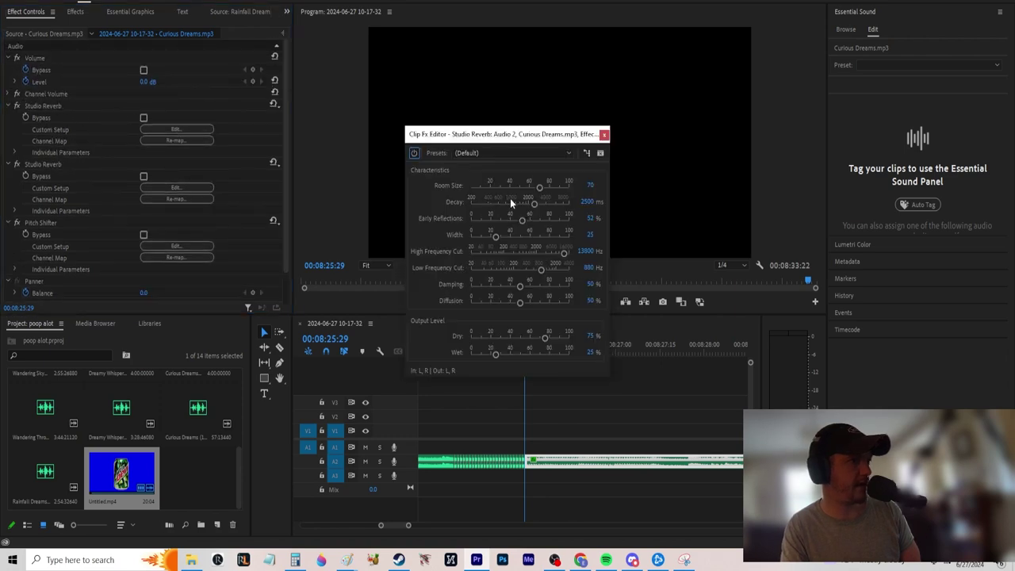
click(603, 135)
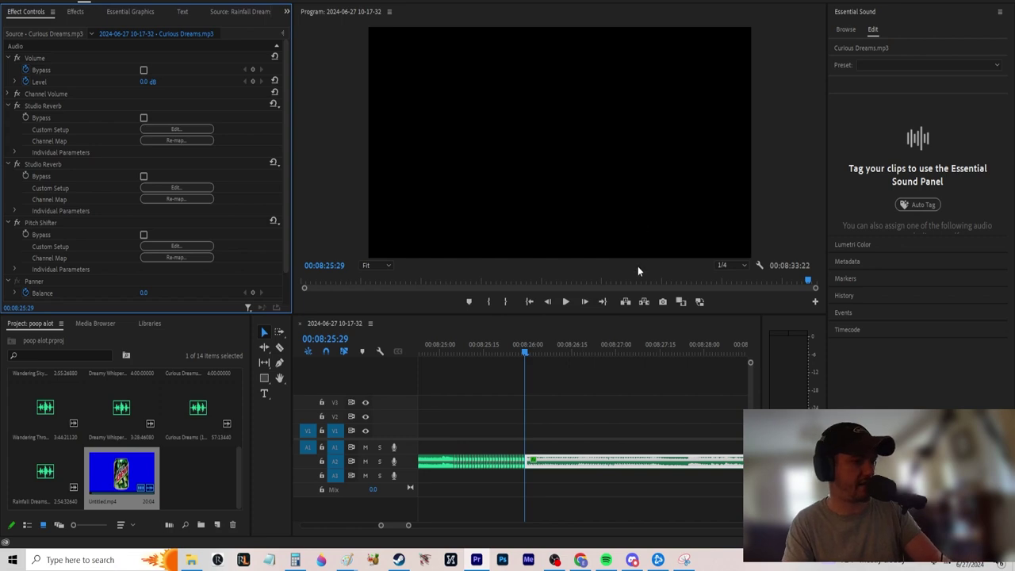
Play back the stutter and slowed music ending, toggling the second Studio Reverb to compare the sound
click(482, 354)
key(space)
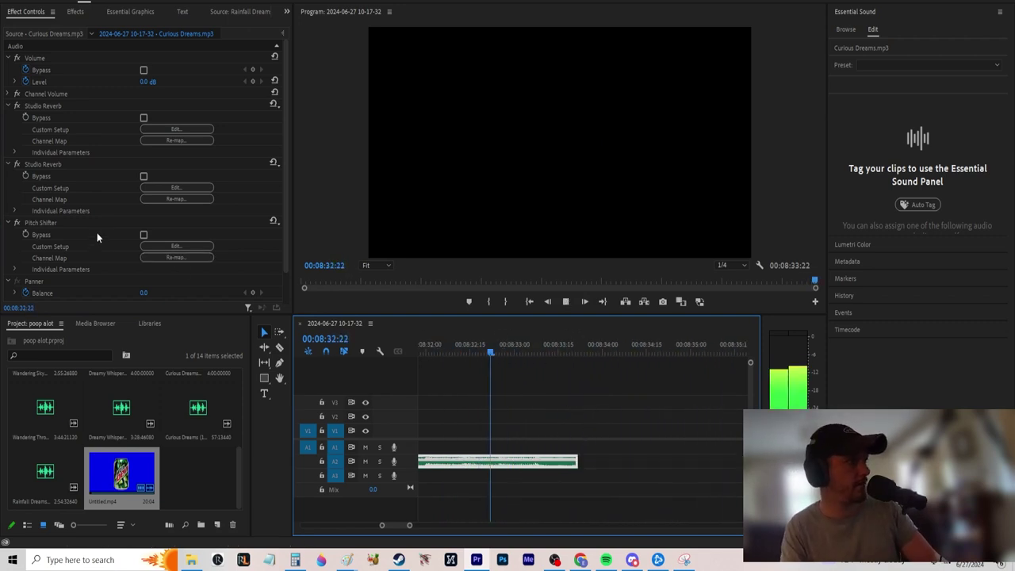
key(j)
key(j)
key(j)
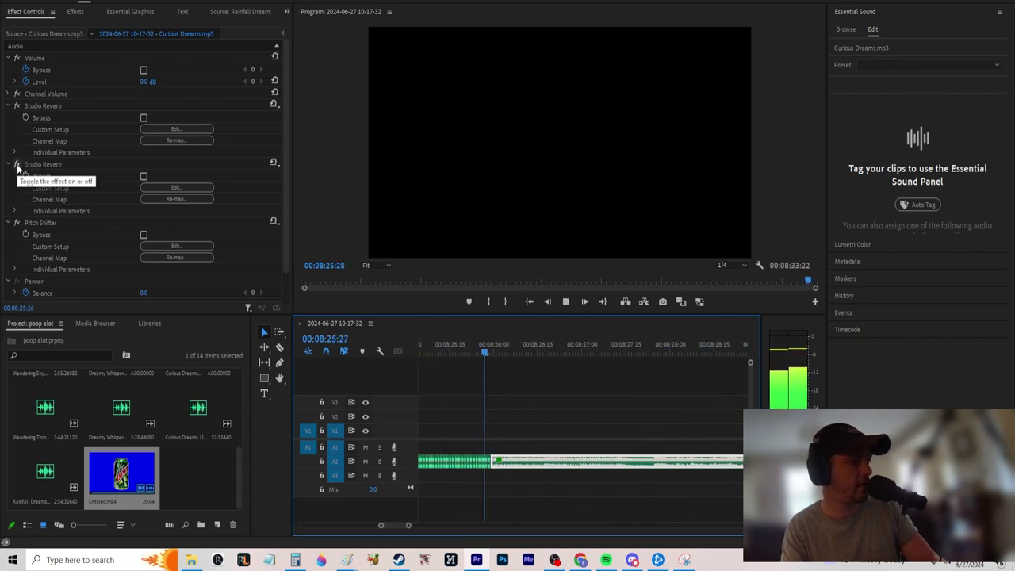
click(17, 164)
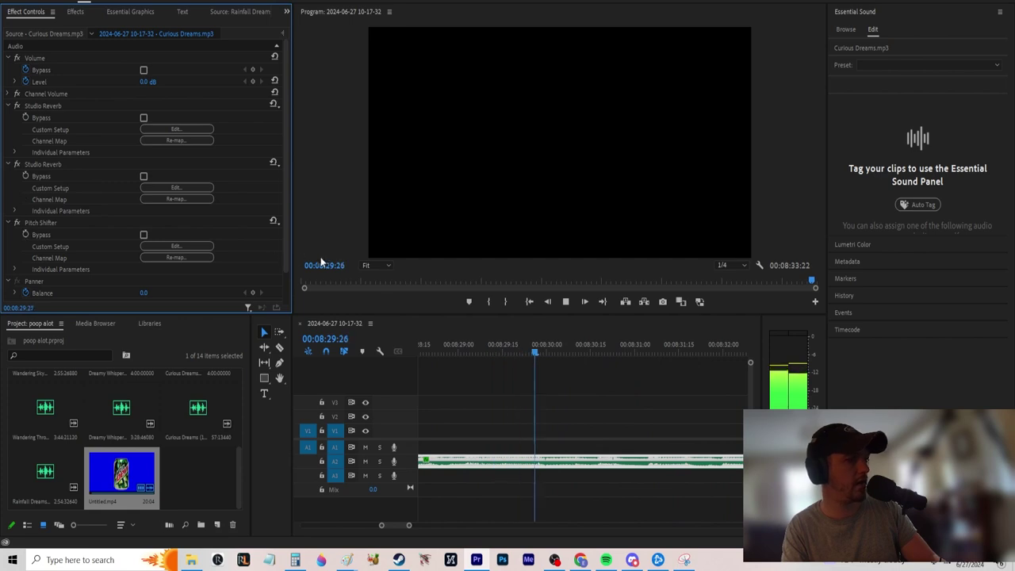
drag(631, 380, 529, 389)
key(space)
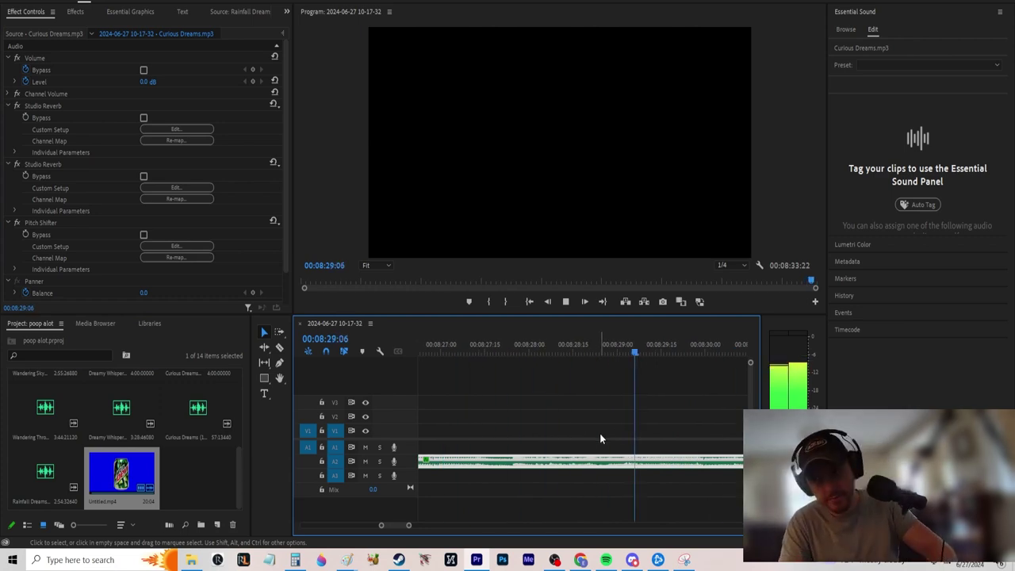
Slow the music piece after the stutter further through its clip speed and play back the ending
right_click(569, 456)
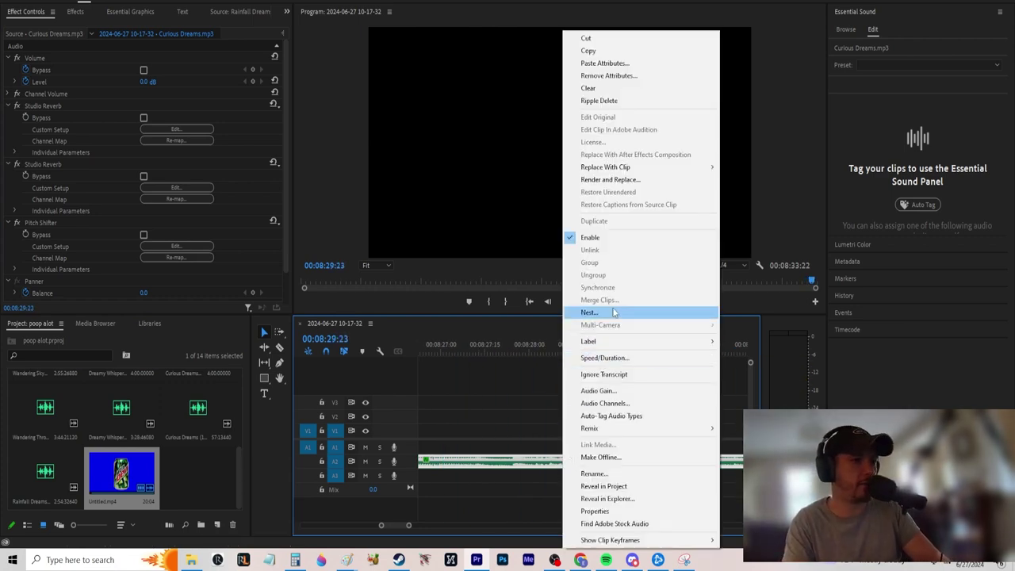
click(612, 392)
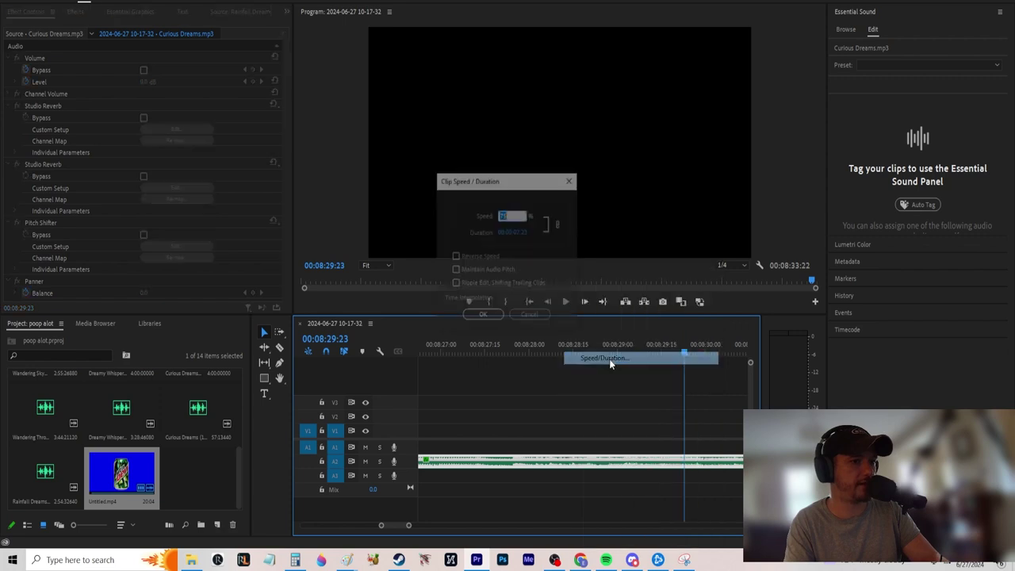
key(Return)
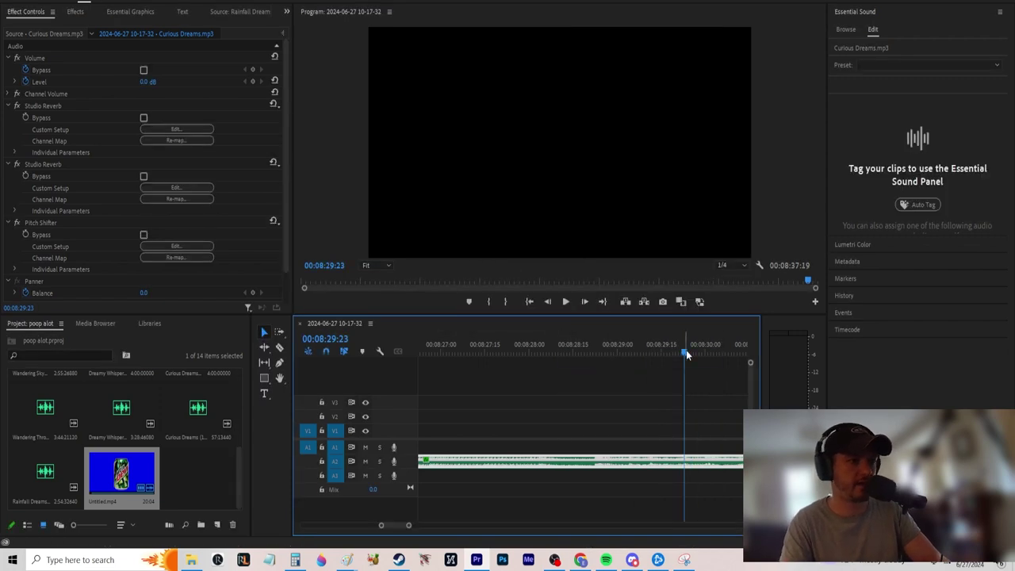
drag(686, 349, 525, 391)
key(space)
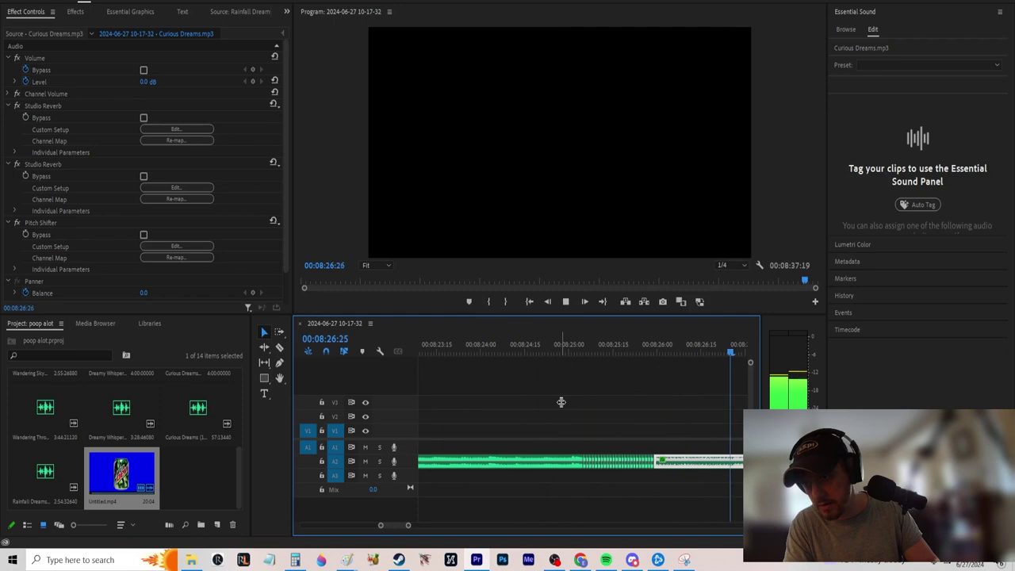
Raise the audio gain of the slowed music piece and listen to the result
right_click(524, 466)
click(578, 391)
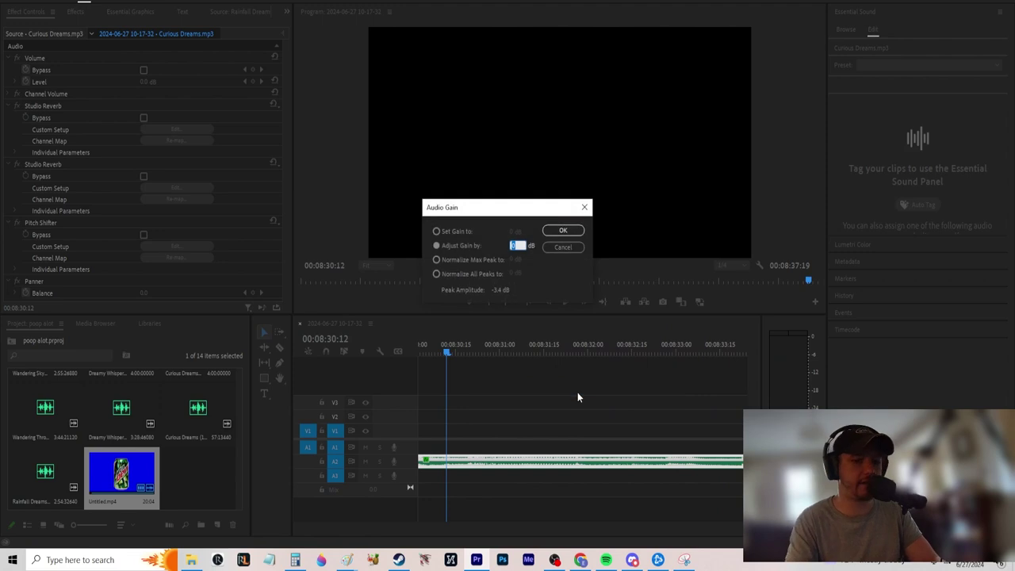
key(Return)
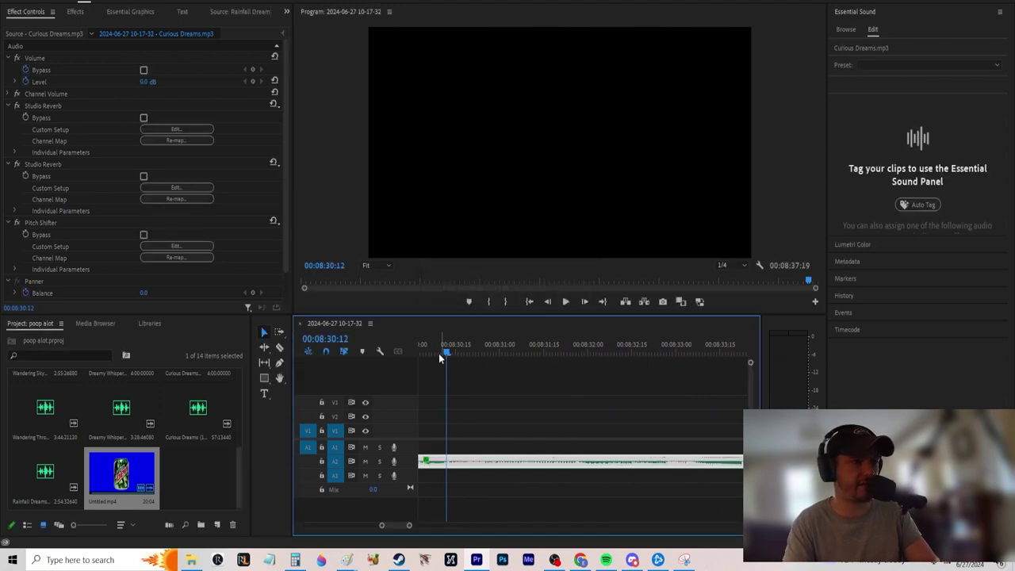
drag(440, 353, 465, 367)
key(space)
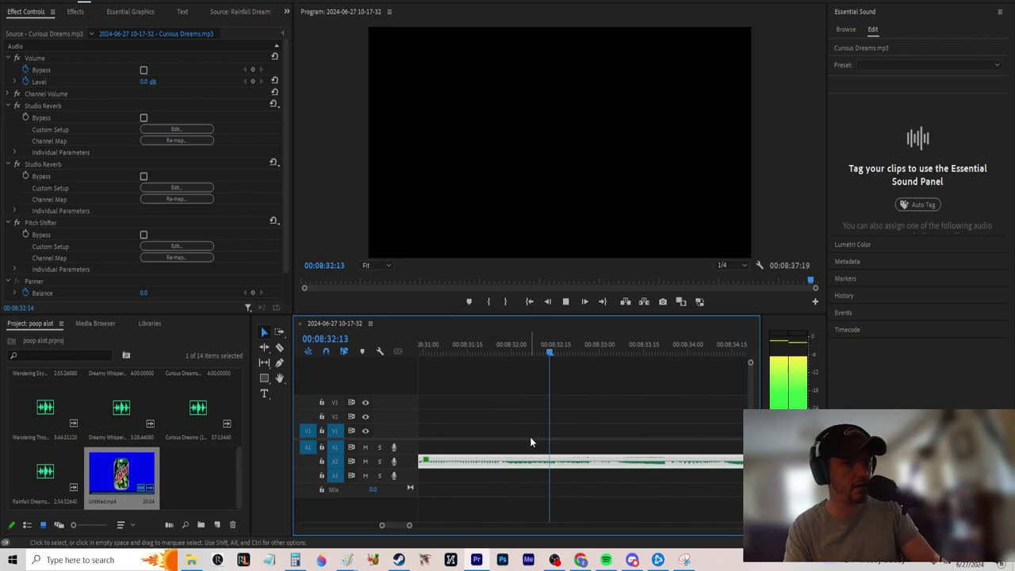
Boost the slowed music piece's audio gain a second time and play it through to its end
right_click(497, 461)
click(546, 393)
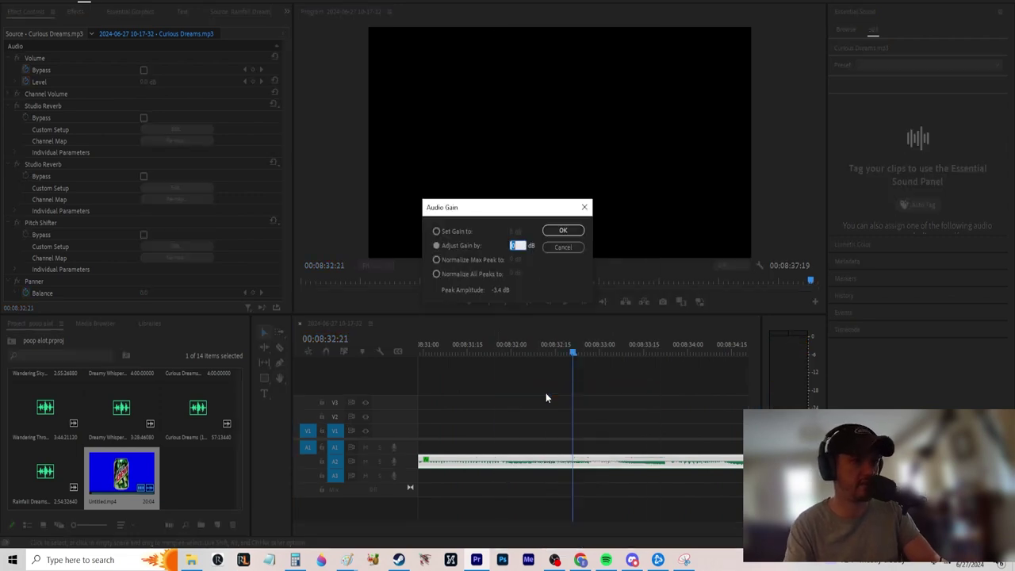
key(Return)
key(space)
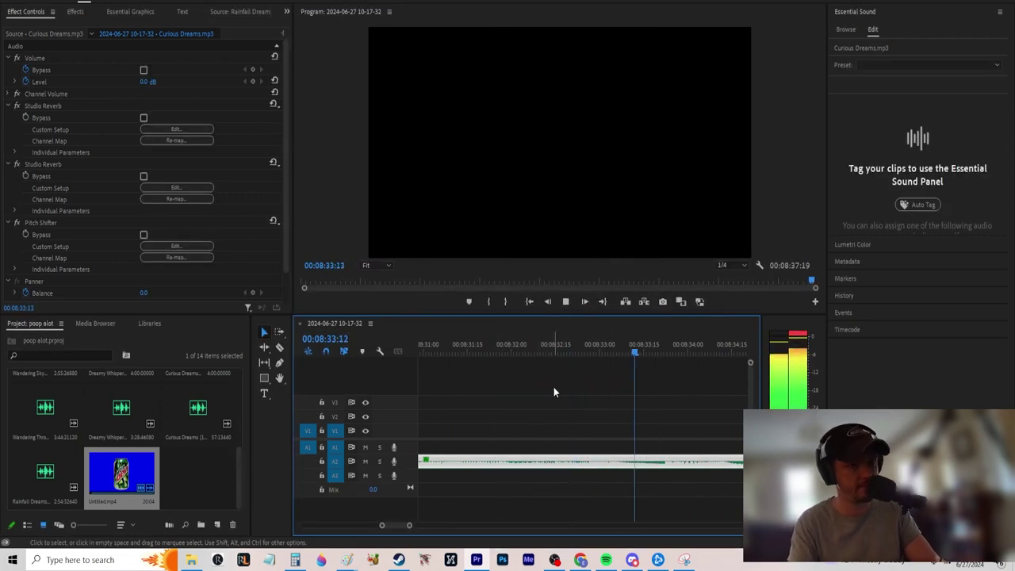
key(space)
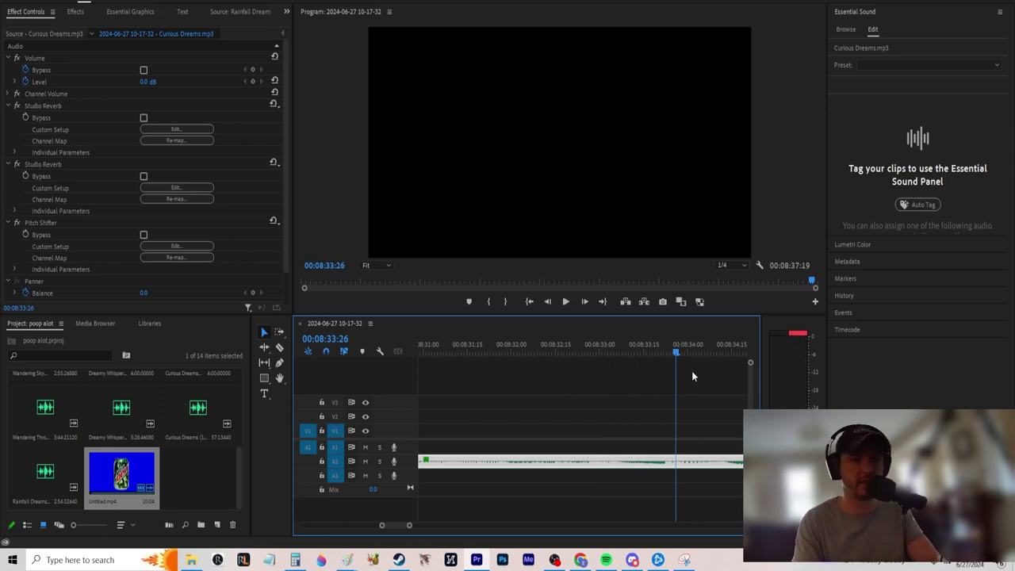
drag(525, 361, 478, 357)
key(space)
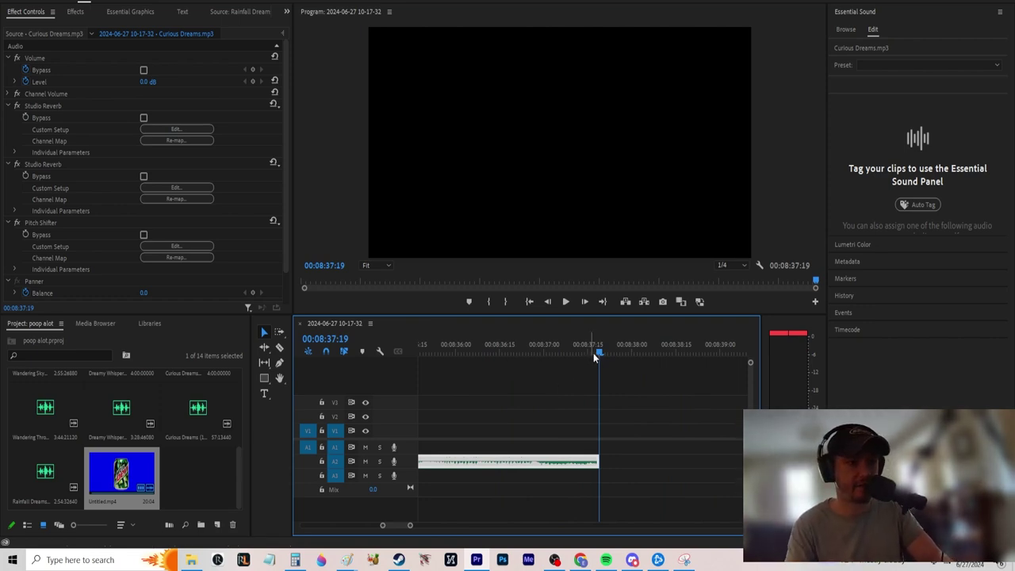
Add a new text layer in the Essential Graphics editor, starting at 00:08:22:21 just after the explosion clip
drag(594, 353, 368, 363)
drag(410, 525, 468, 525)
drag(595, 351, 574, 375)
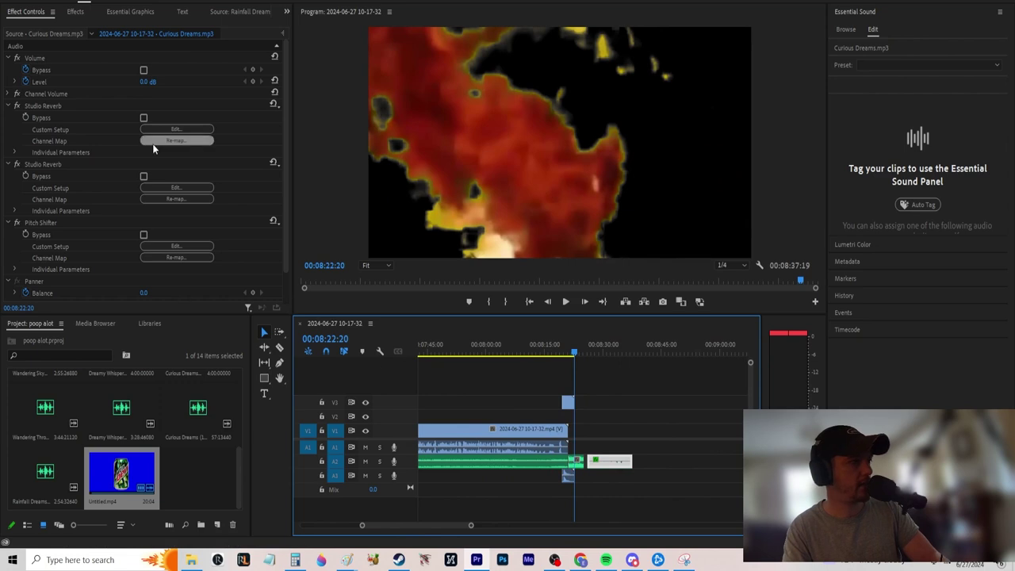
click(123, 12)
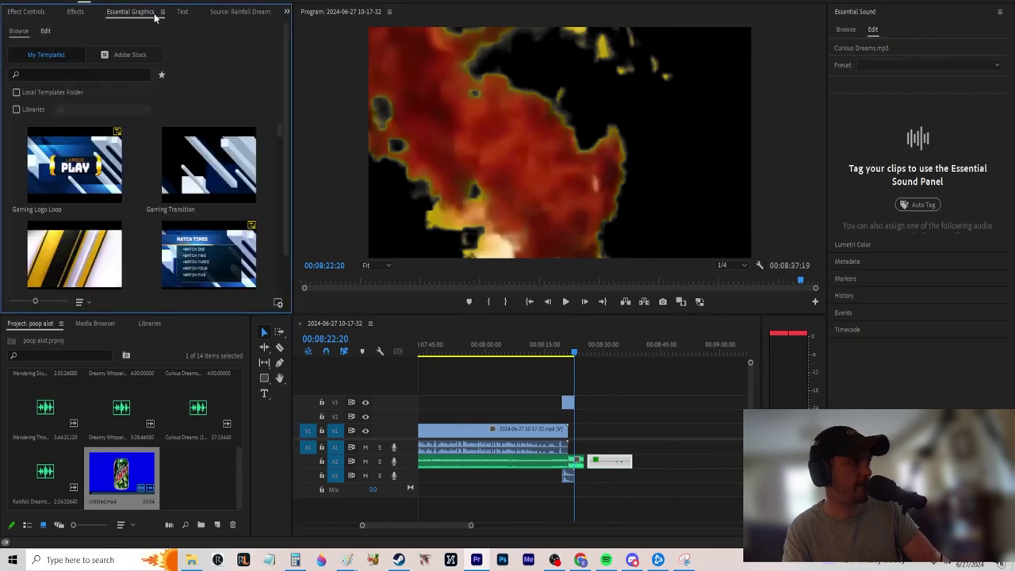
click(46, 31)
click(274, 62)
click(295, 76)
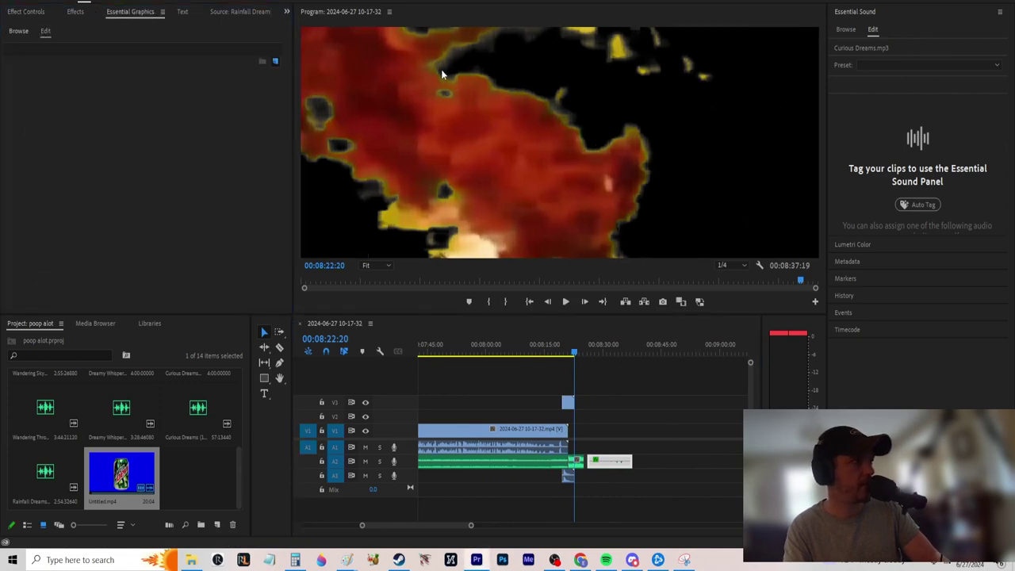
mouse_move(558, 140)
mouse_down()
mouse_move(540, 132)
mouse_move(564, 134)
mouse_up()
key(Right)
drag(584, 388, 592, 392)
Replace the new layer's text with "Subscribe!", enlarge it to about 334% scale and reposition it at about 217, 588
click(561, 132)
double_click(561, 131)
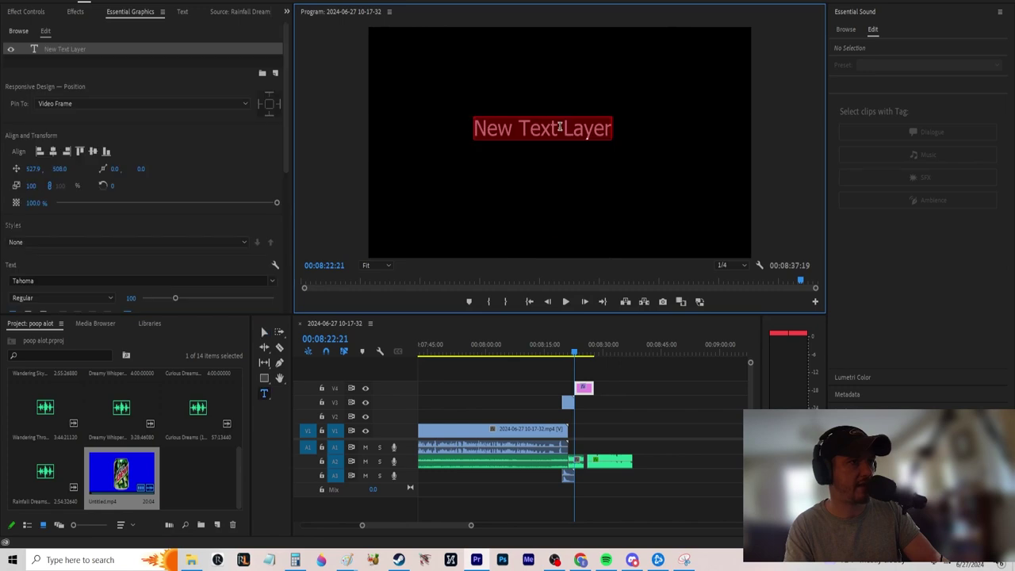
click(630, 148)
click(632, 134)
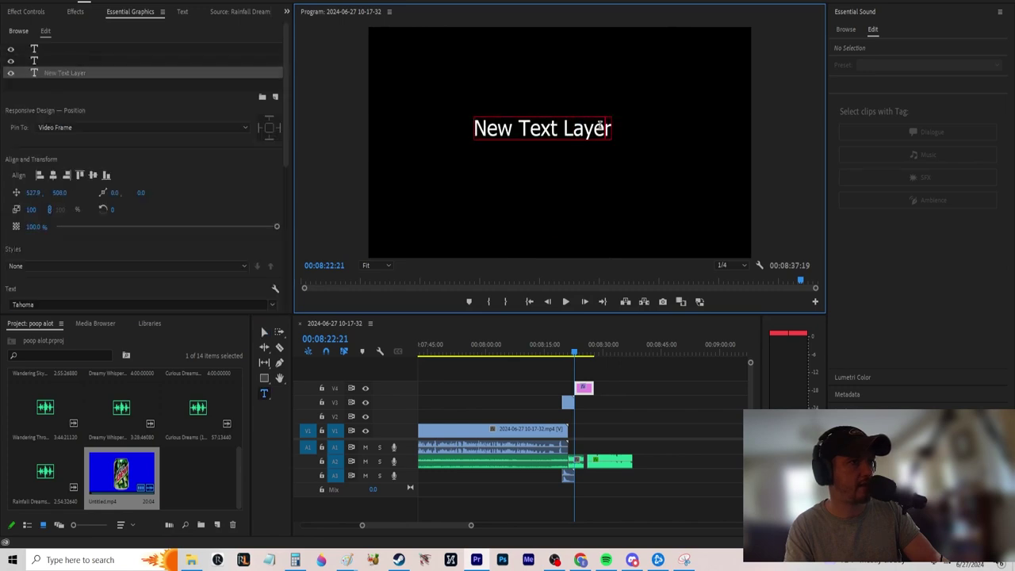
triple_click(600, 127)
text(Subscribe!v)
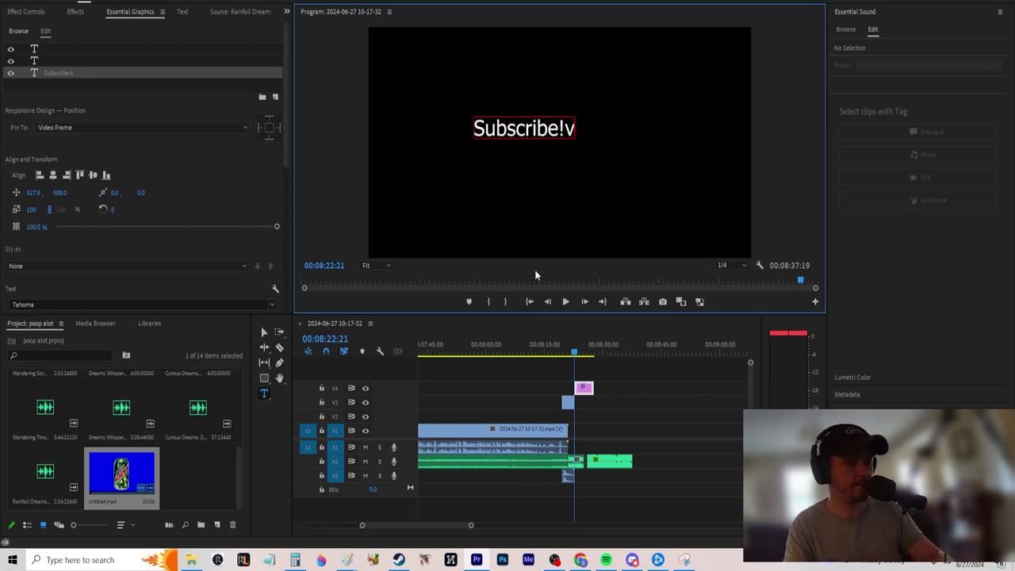
key(BackSpace)
key(Escape)
drag(527, 130, 576, 163)
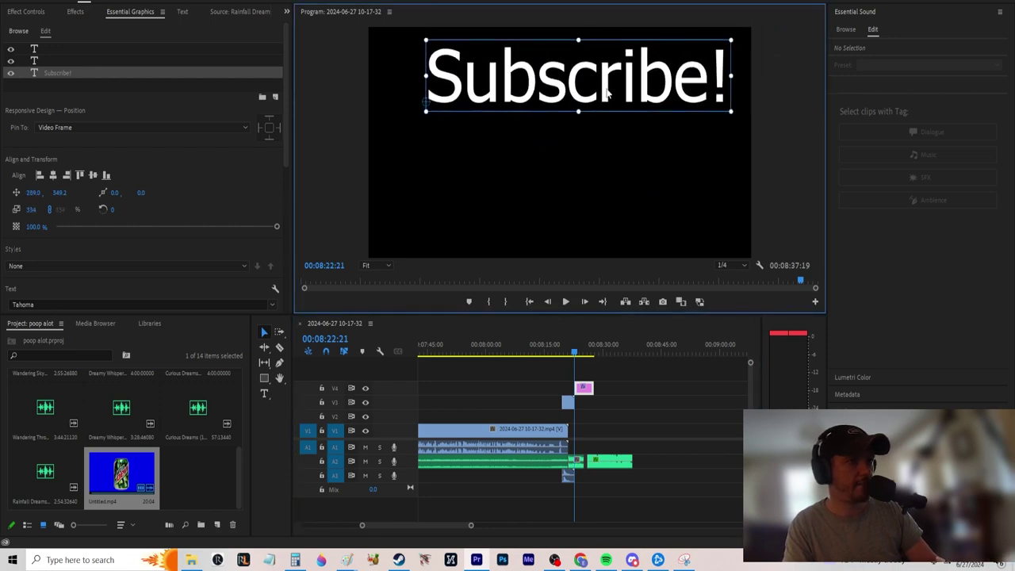
drag(604, 78, 591, 143)
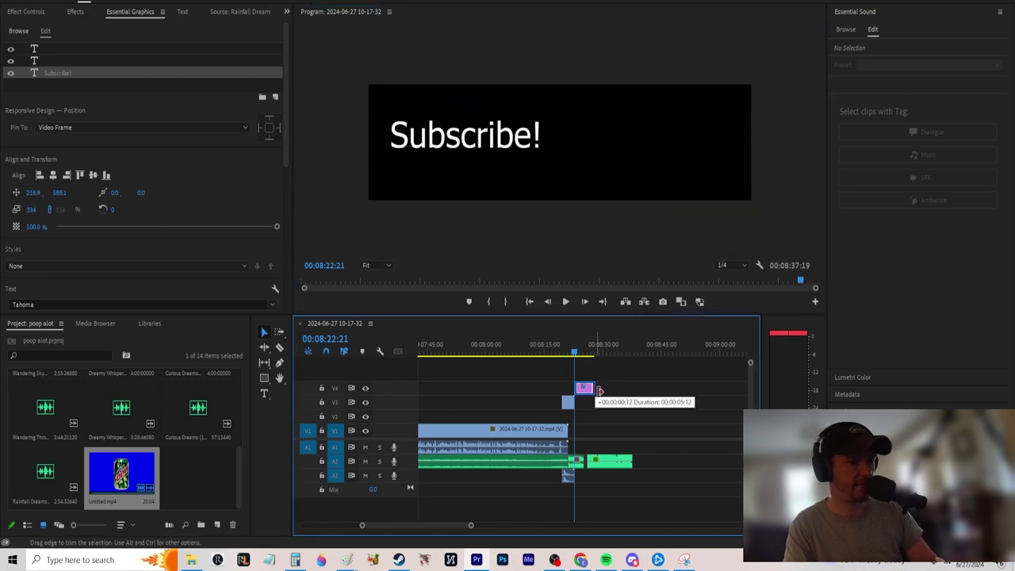
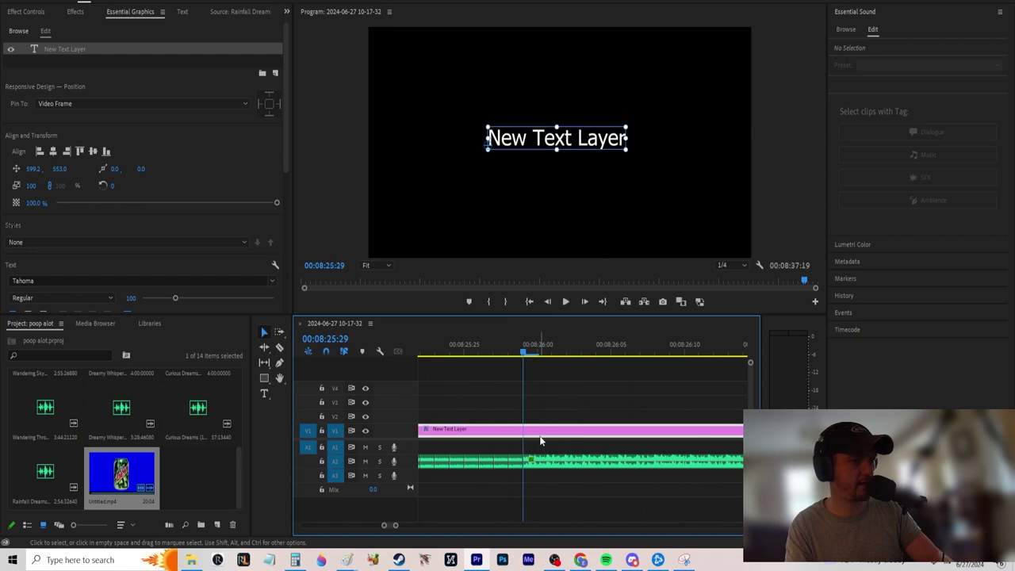
Replace the placeholder text on the V1 text clip with ":o"
key(c)
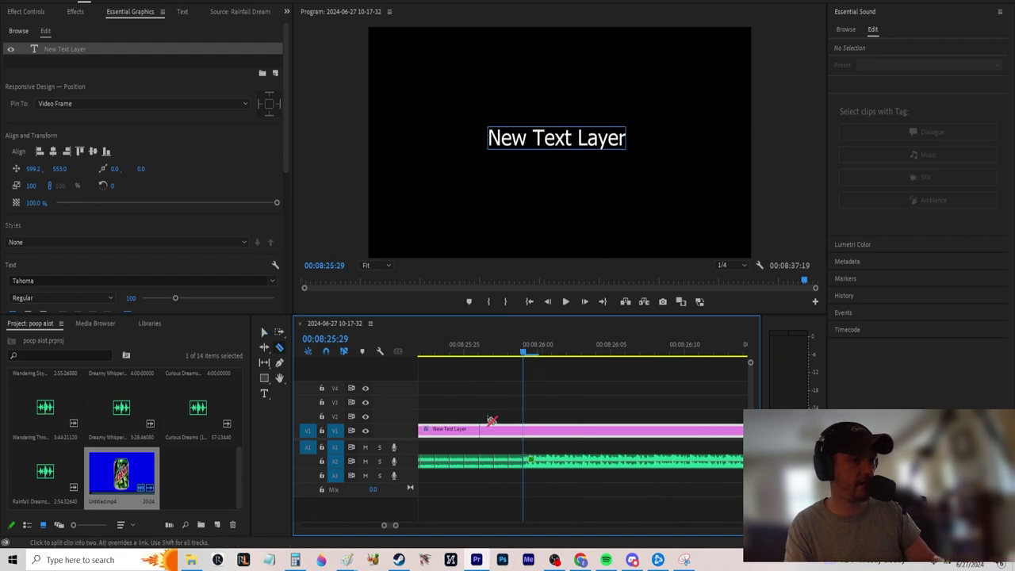
double_click(568, 138)
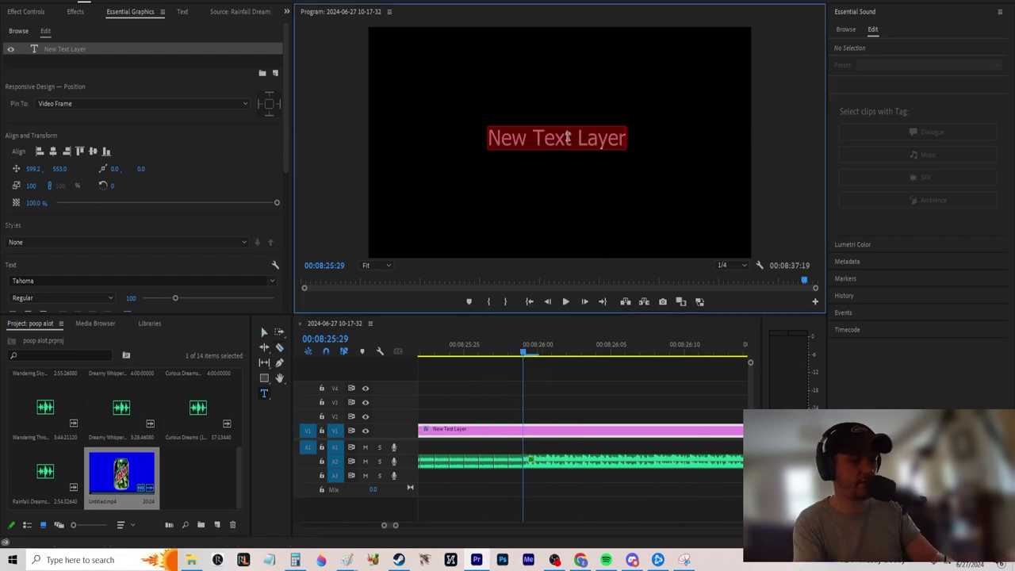
text(:o)
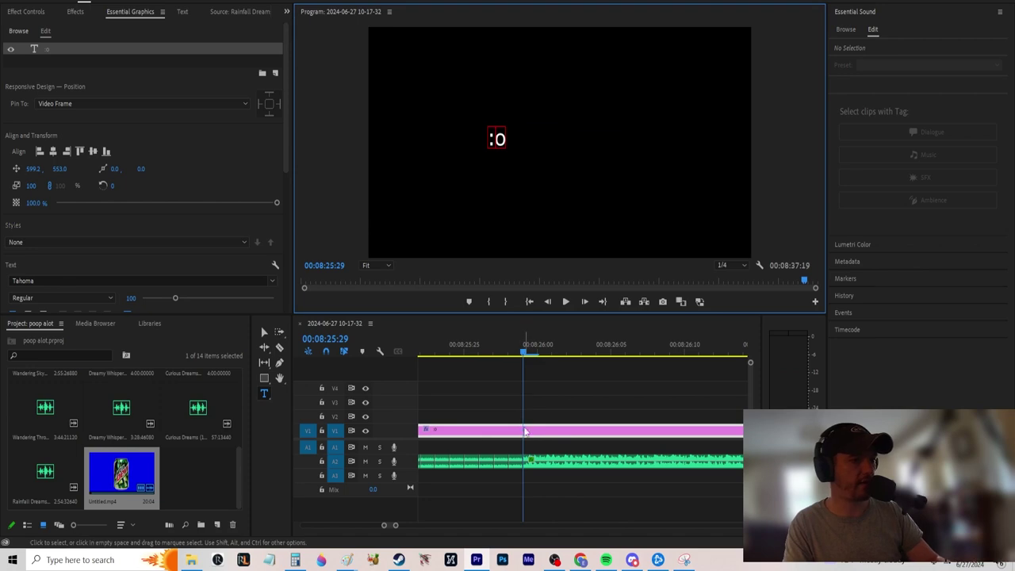
click(497, 372)
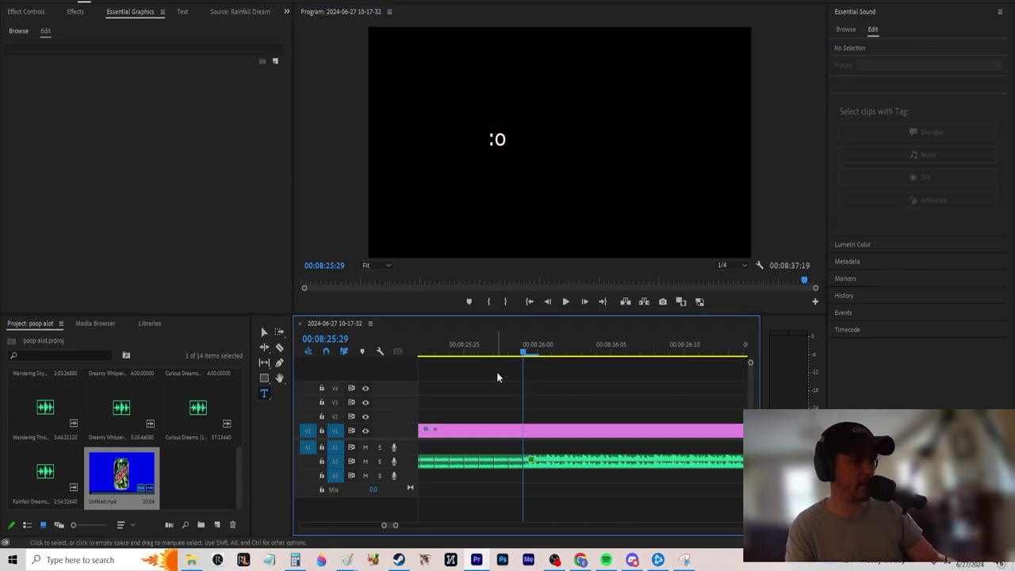
Split the ":o" text clip at 00:08:25:29, where the slowed music begins
click(501, 132)
key(ctrl+k)
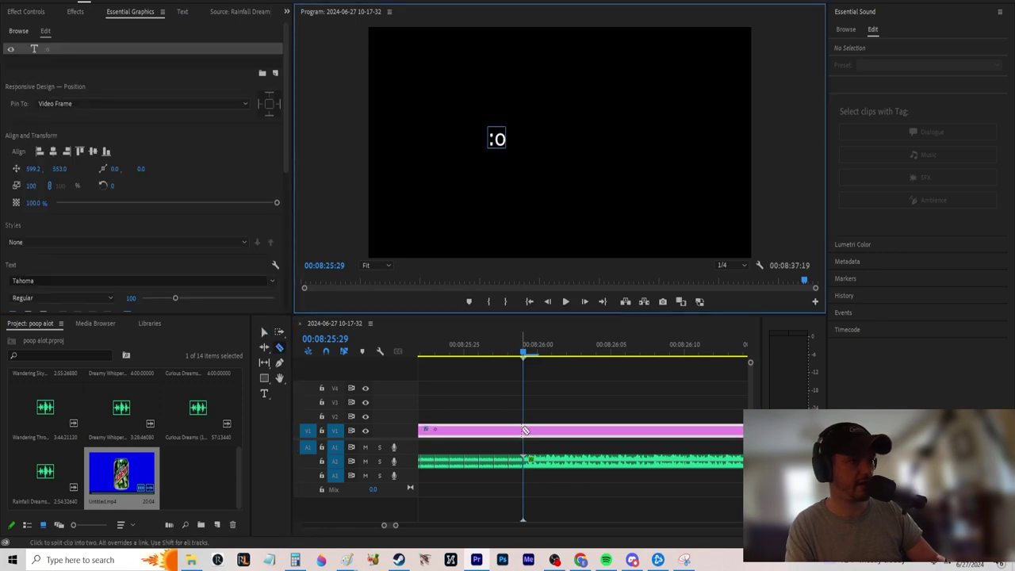
click(533, 430)
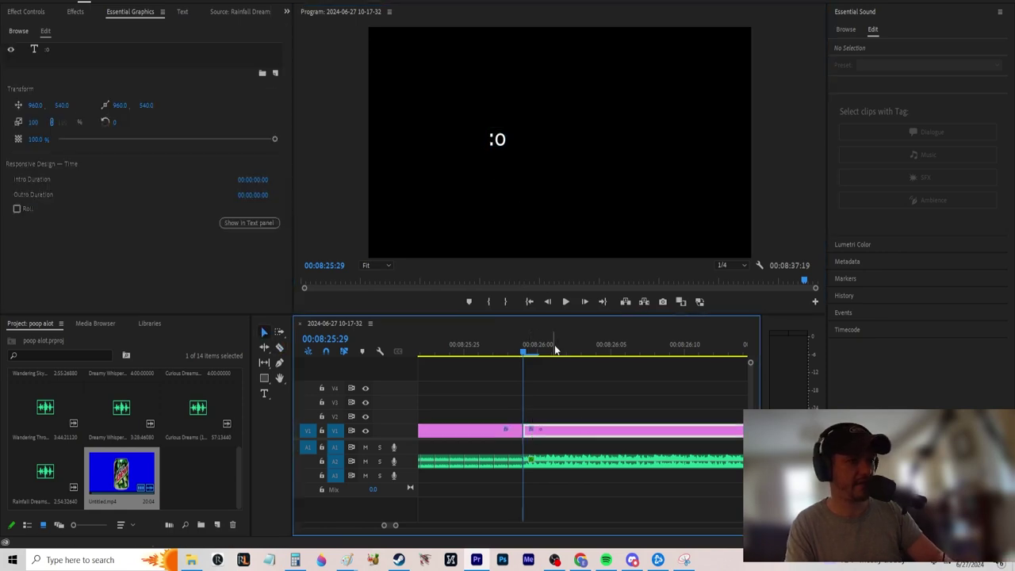
Change the text of the piece after the cut to :"o and shift it to about 591, 579
click(585, 302)
double_click(499, 139)
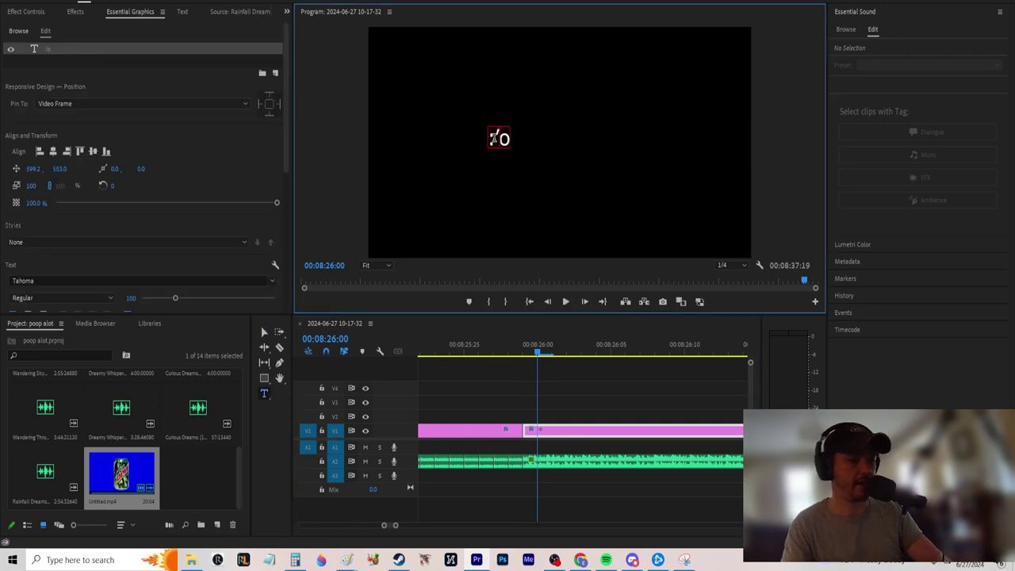
key(BackSpace)
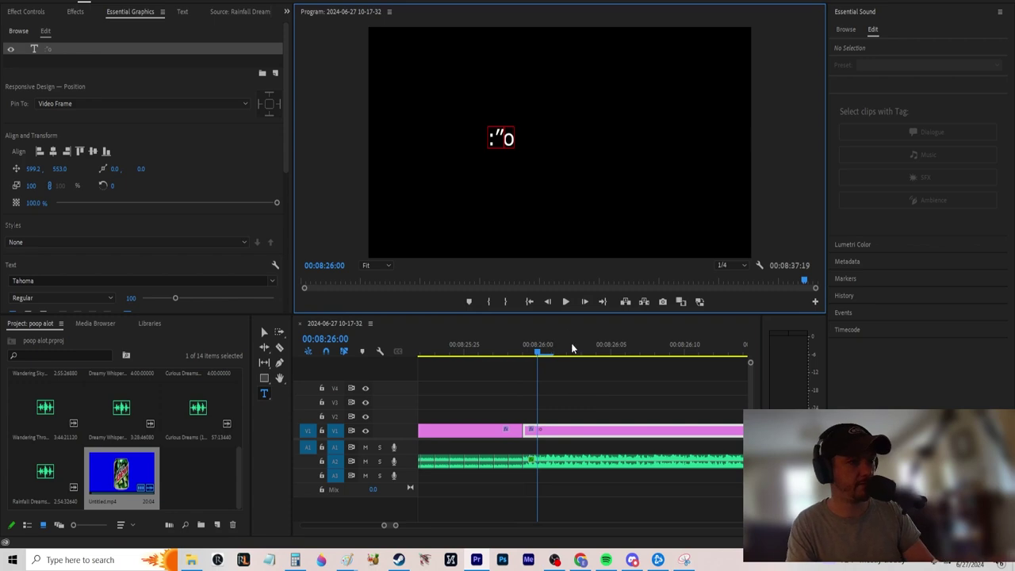
click(576, 373)
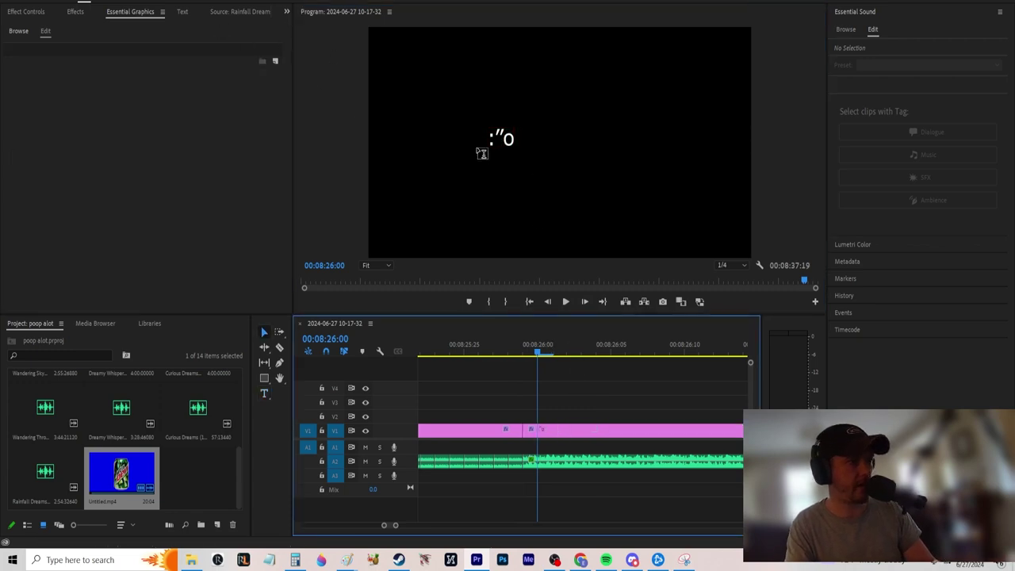
click(505, 137)
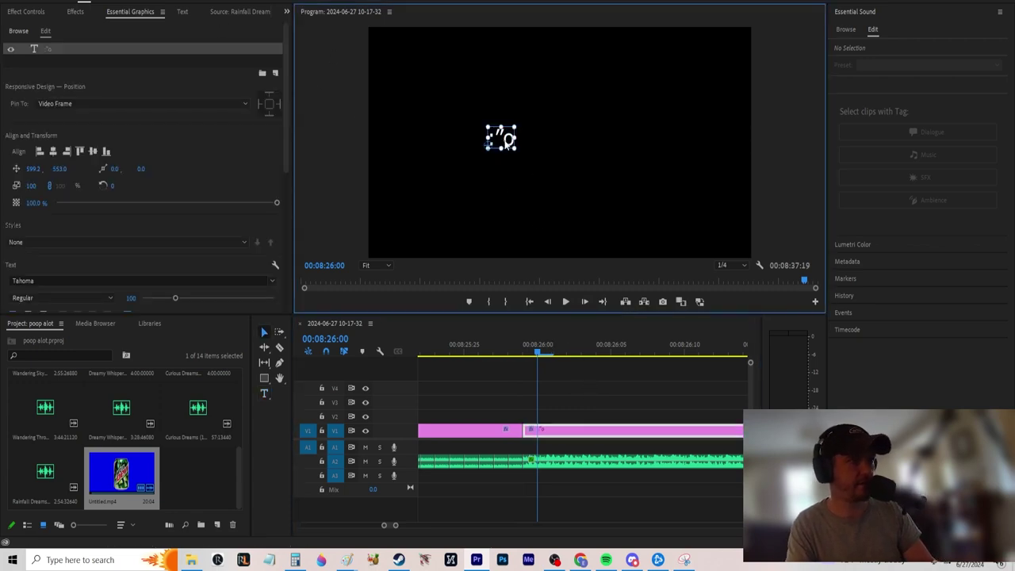
drag(507, 126, 498, 145)
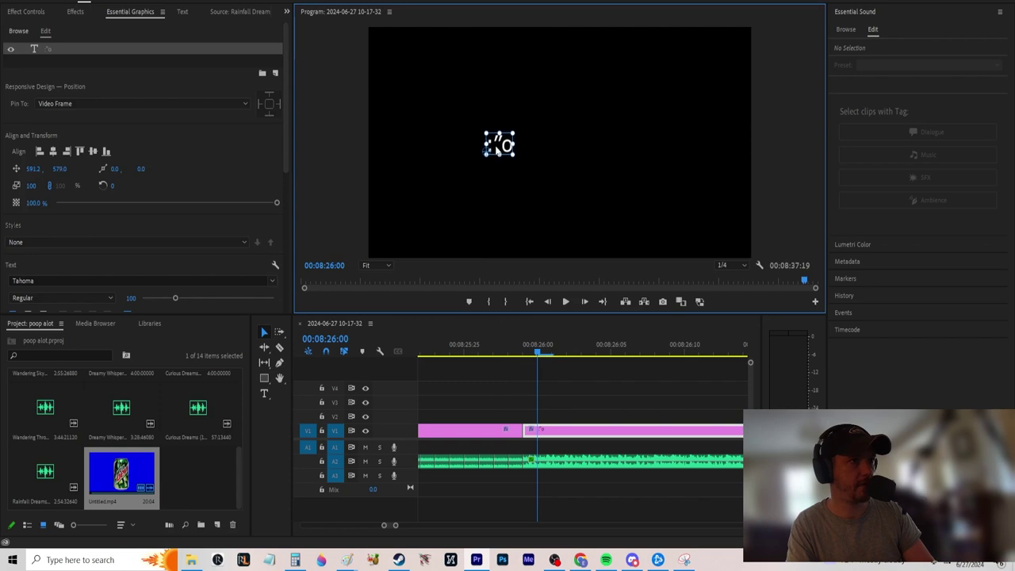
Enable Scale keyframing on the :"o text clip, placing the first keyframe at scale 100 at 00:08:25:29
drag(538, 355, 529, 374)
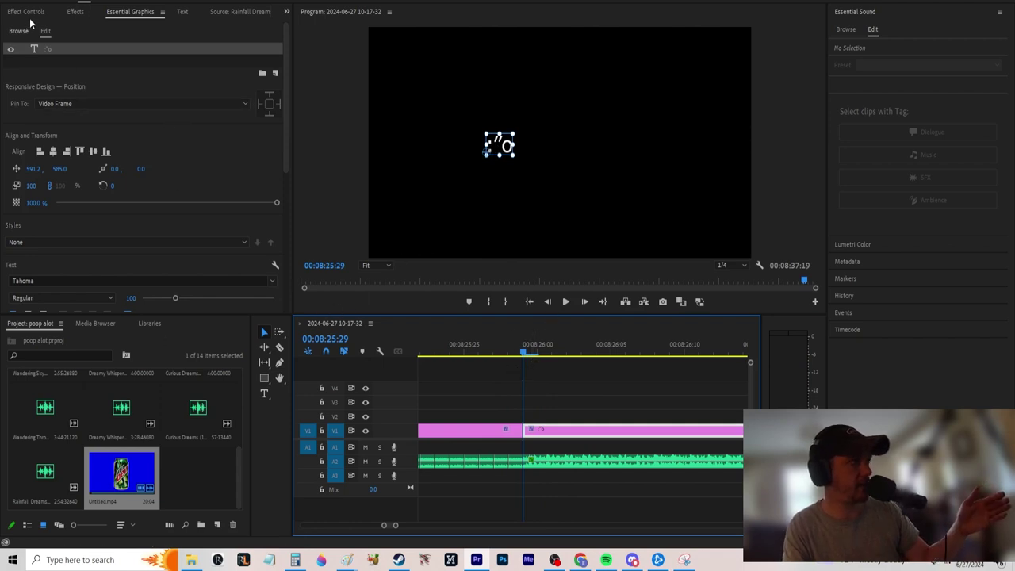
click(26, 11)
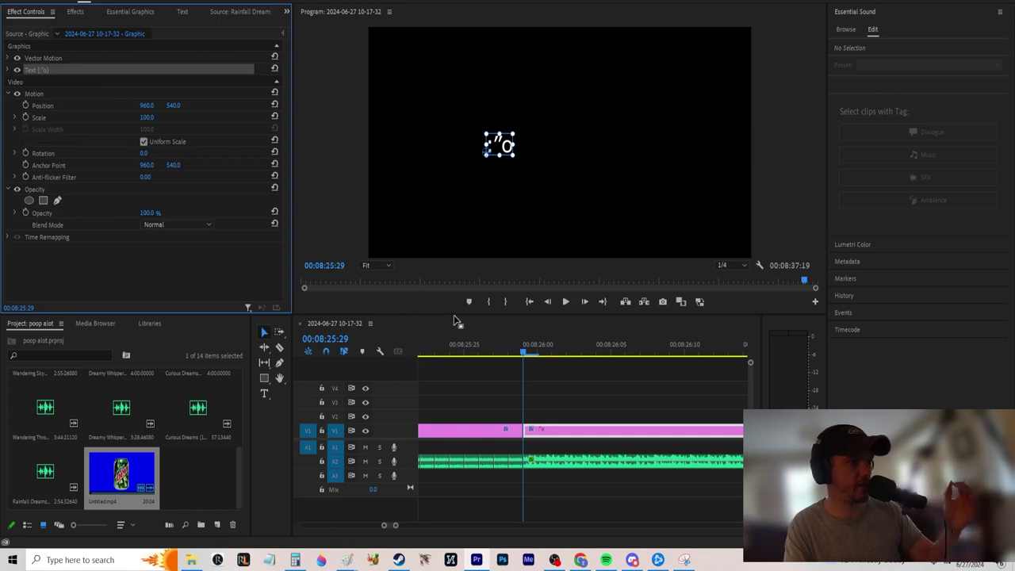
click(26, 117)
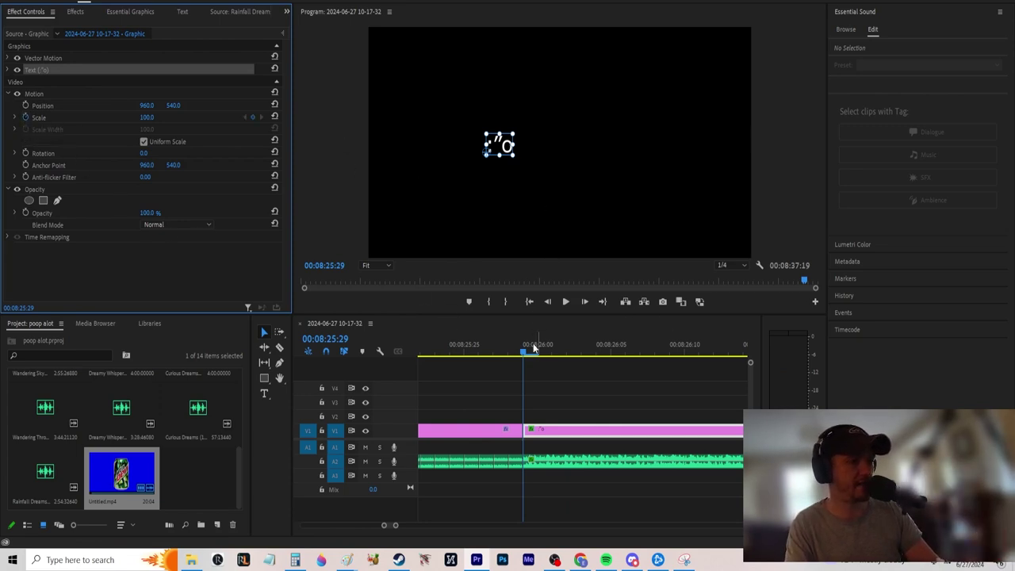
Extend the :"o text clip on V1 to about 00:08:37:16, near the end of the slowed music
key(space)
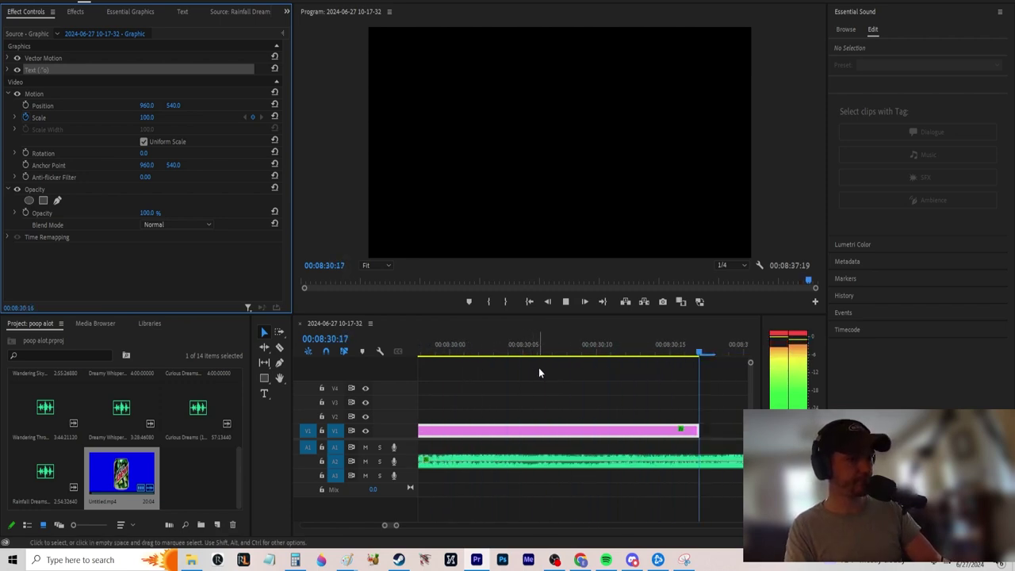
key(space)
key(ctrl+v)
drag(680, 435, 680, 438)
drag(742, 436, 483, 449)
scroll(482, 449, left, 6)
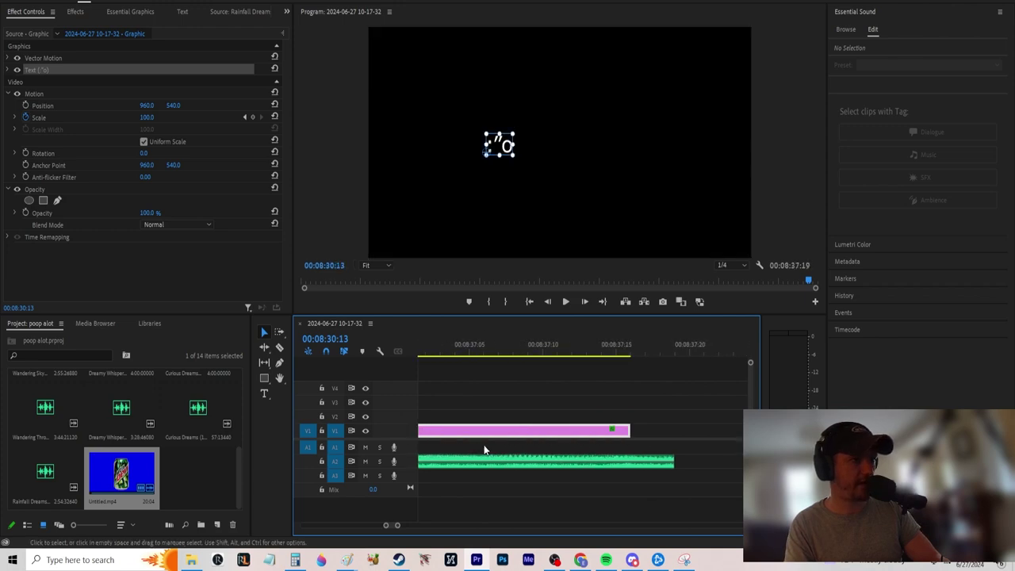
Add a second Scale keyframe of about 1879 to the :"o text clip at 00:08:36:02
scroll(481, 454, left, 3)
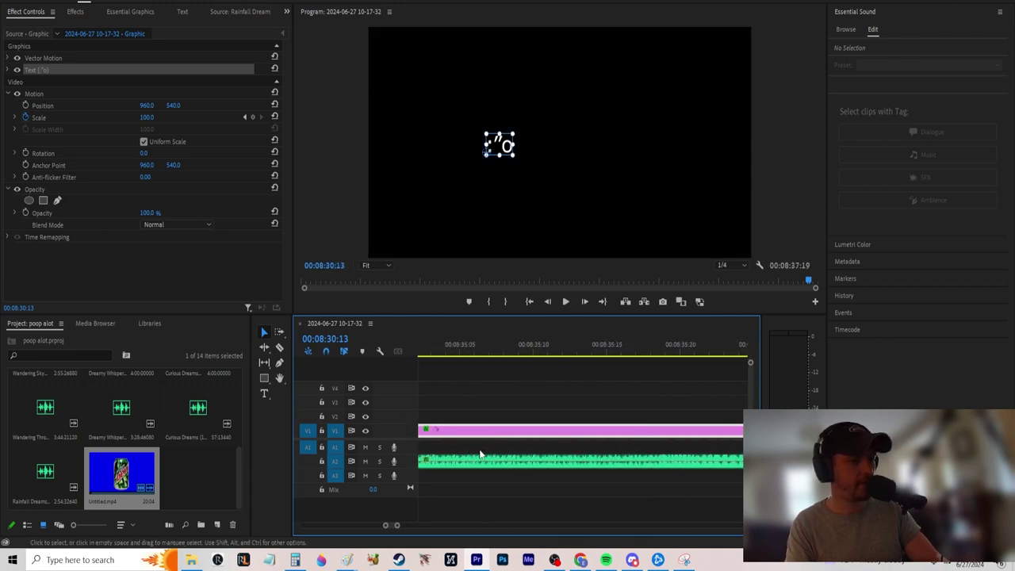
scroll(481, 454, left, 3)
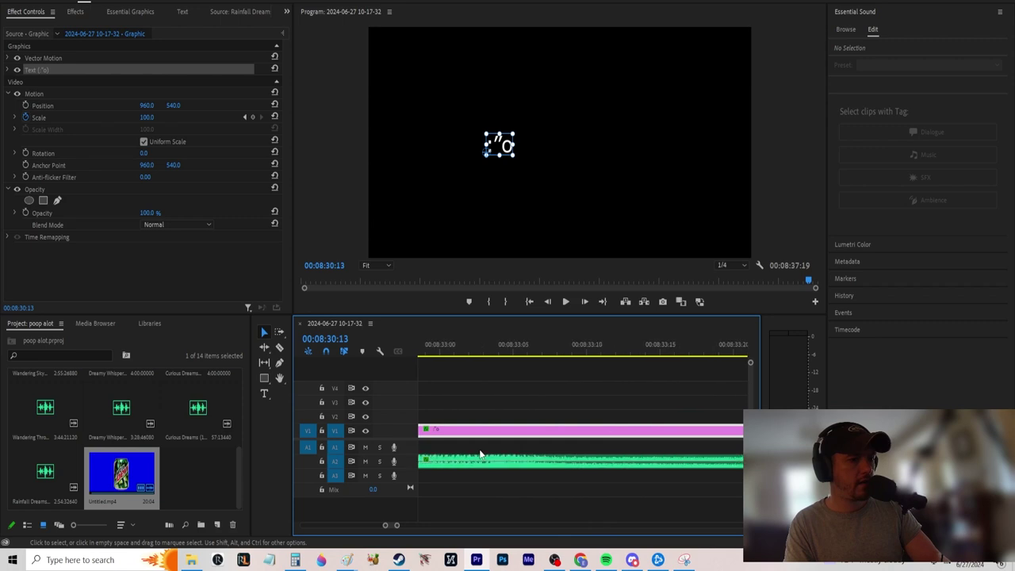
scroll(481, 449, left, 2)
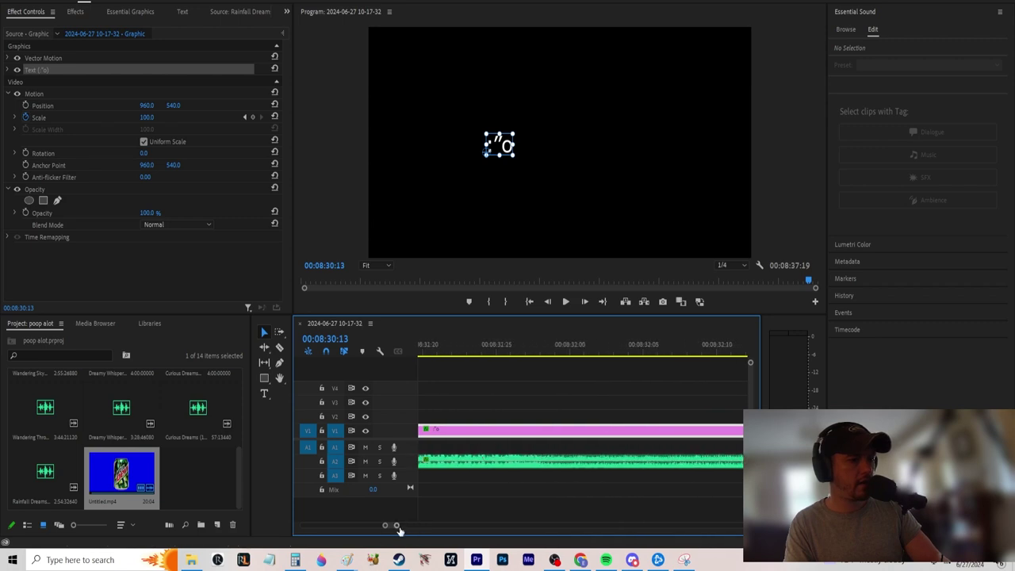
drag(396, 525, 588, 525)
drag(395, 529, 431, 525)
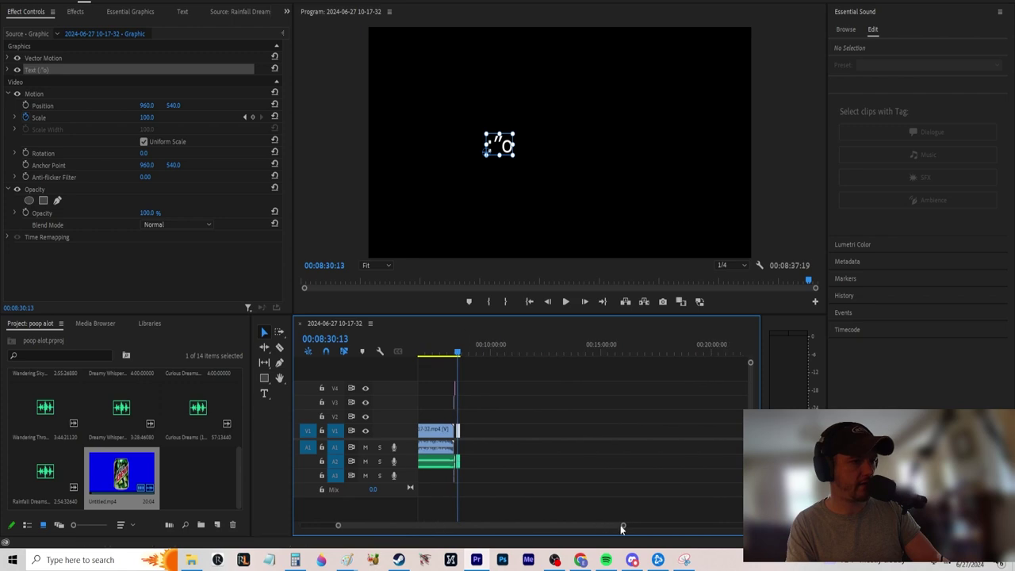
drag(624, 527, 490, 525)
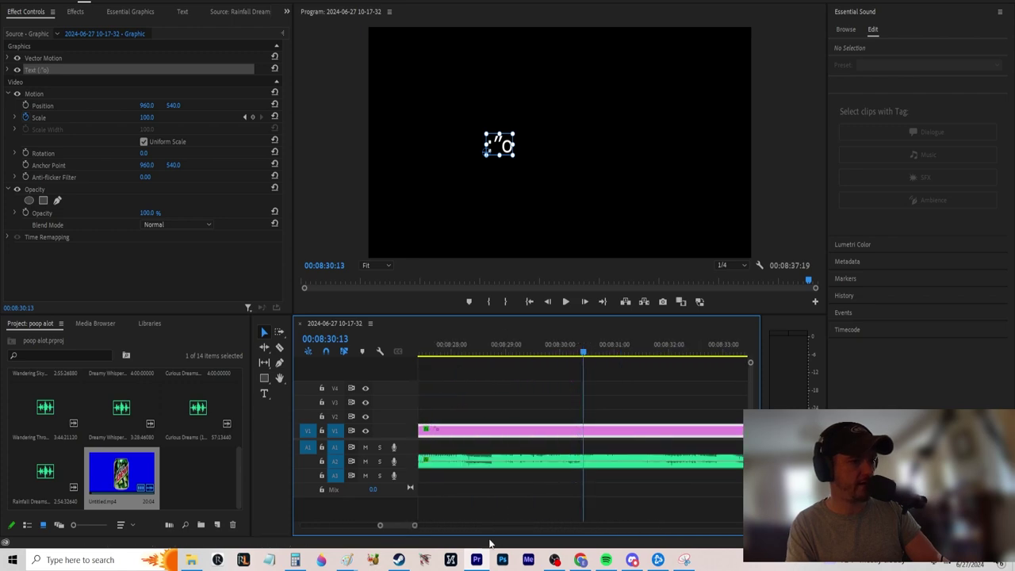
drag(404, 528, 406, 528)
scroll(420, 526, down, 3)
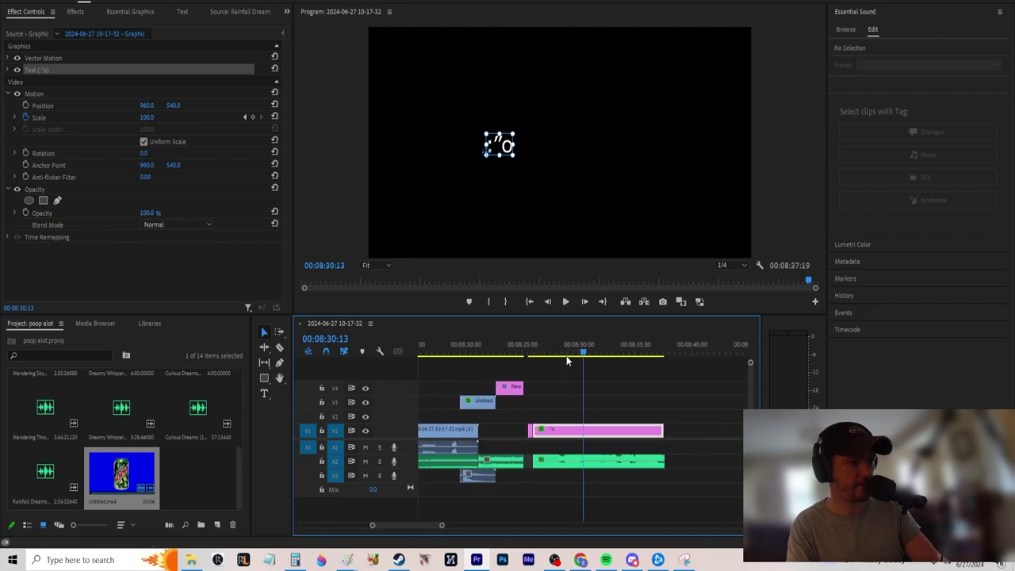
drag(585, 352, 649, 360)
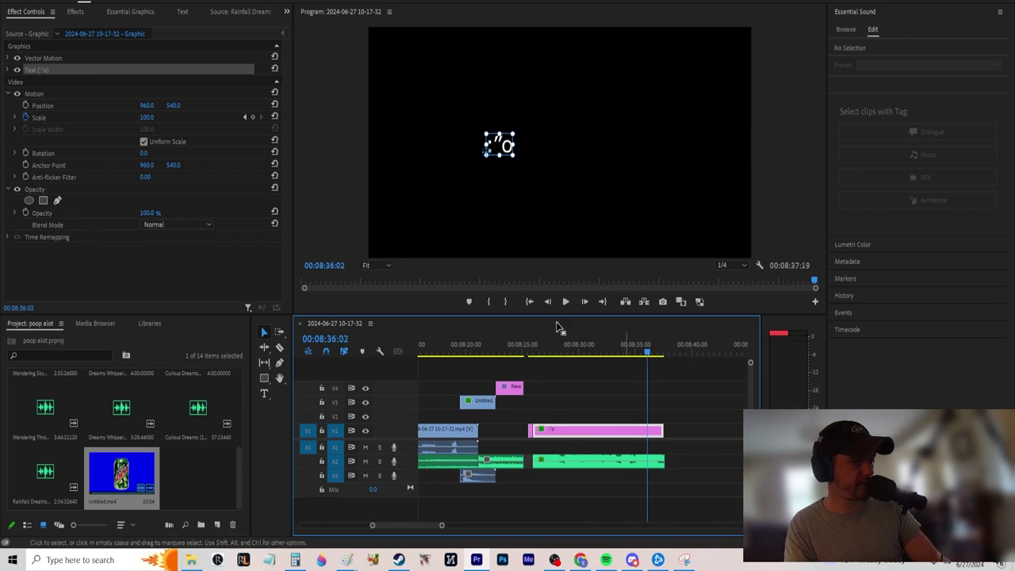
click(148, 117)
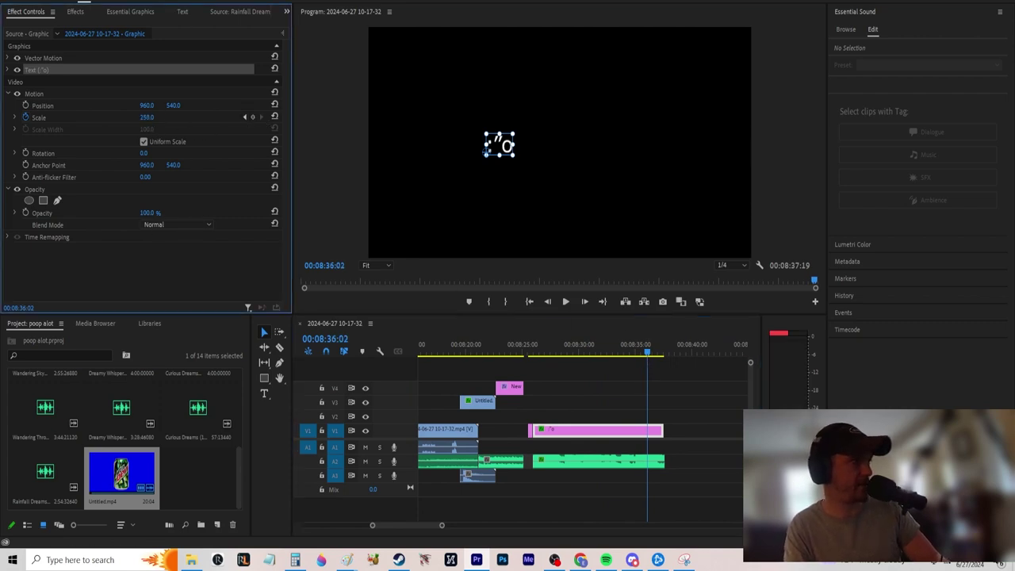
drag(148, 117, 183, 117)
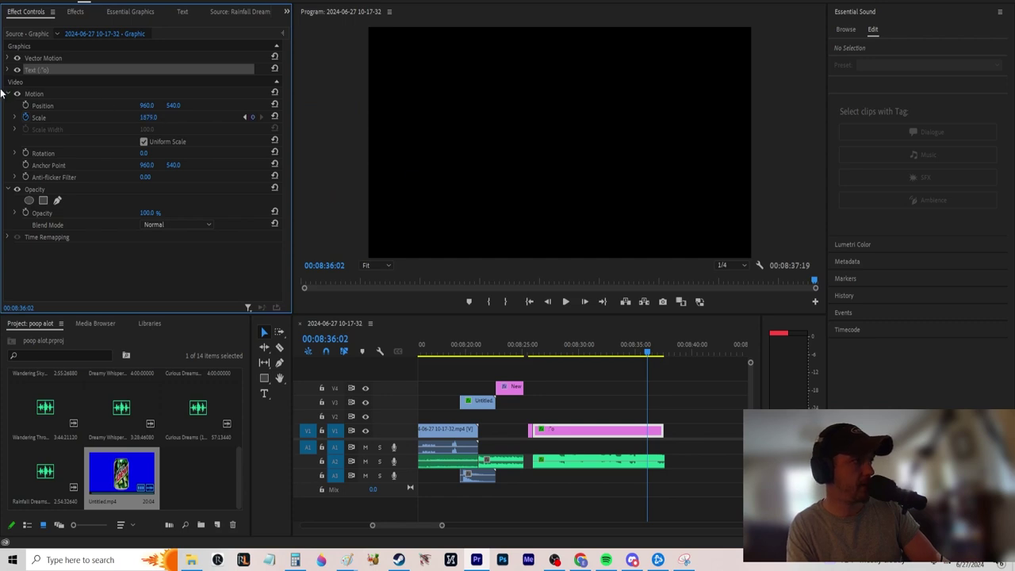
Reposition the :"o text from its place at 00:08:26:17 toward the middle of the frame and preview its growth
drag(643, 363, 541, 368)
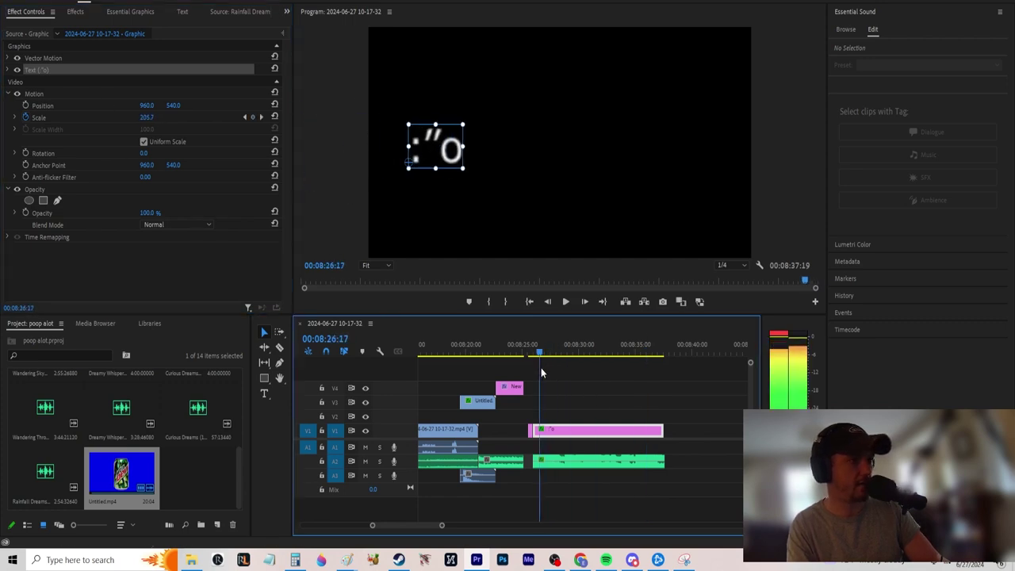
click(449, 143)
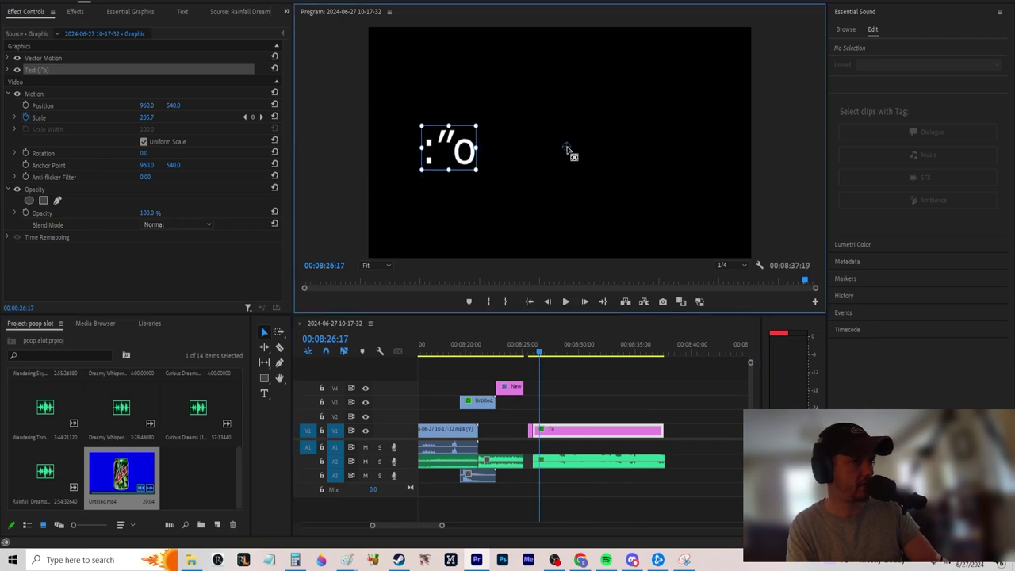
key(space)
key(space)
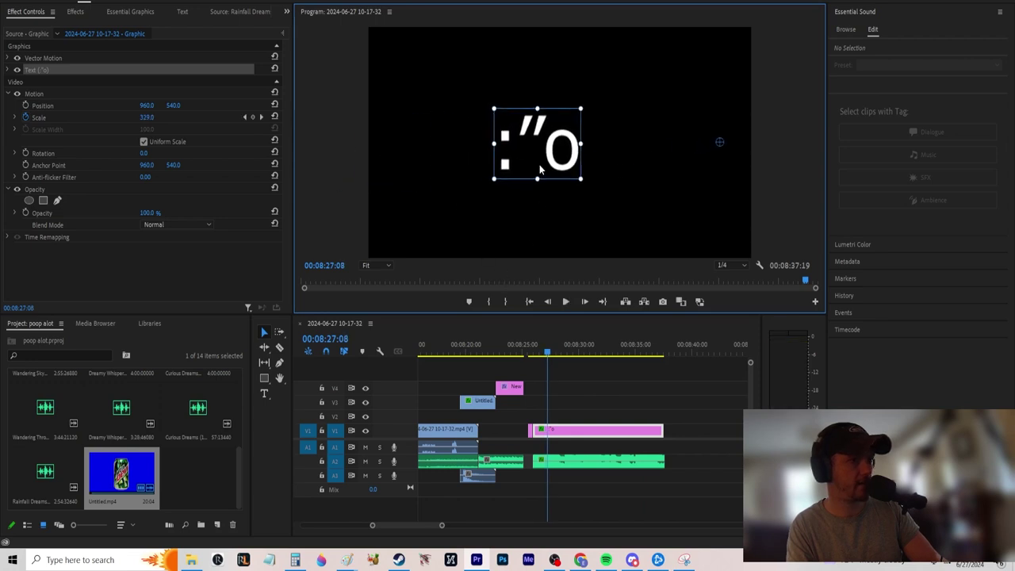
key(space)
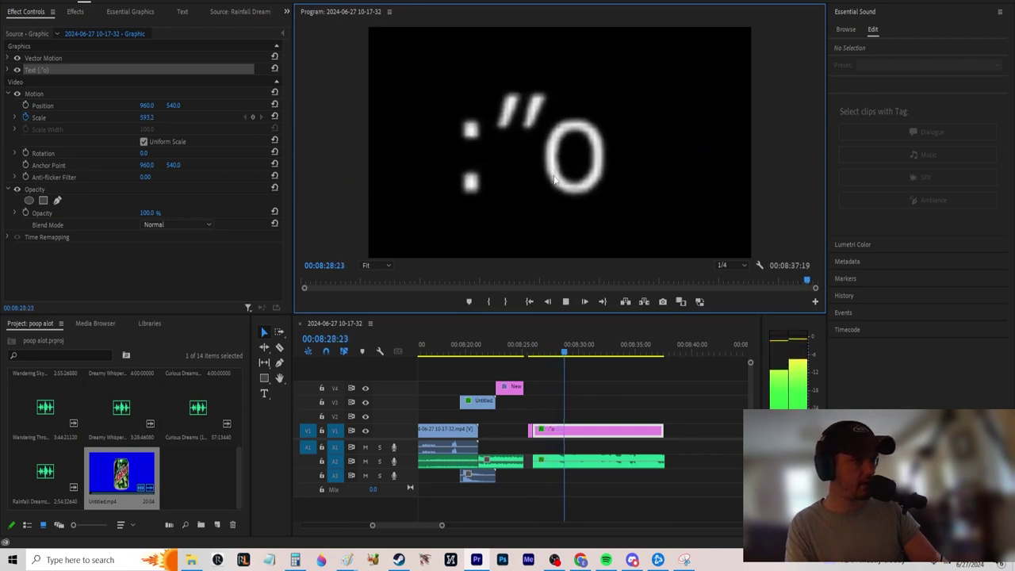
key(space)
key(space)
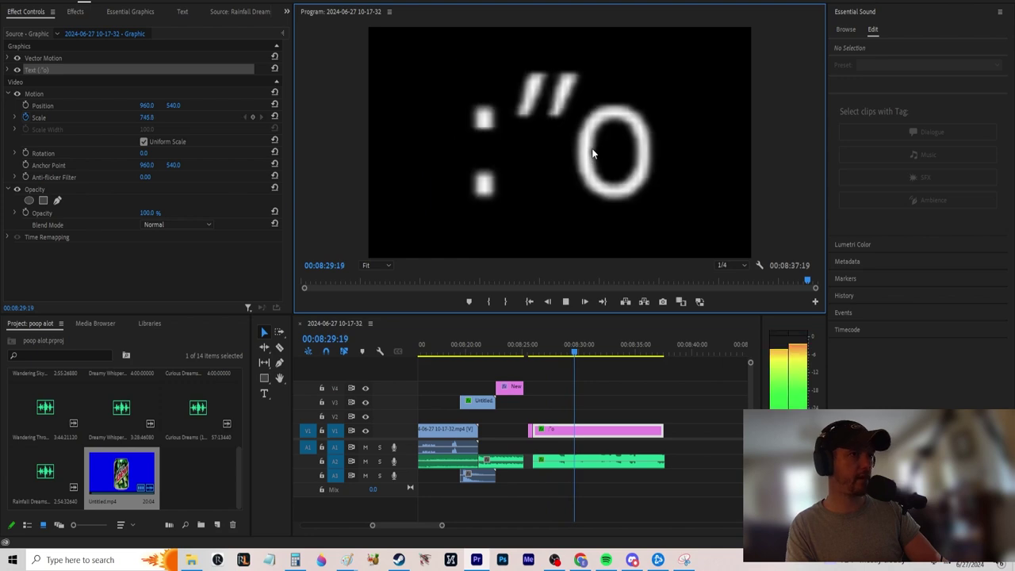
Play back the end of the sequence from about 00:08:02:09 to review the finished outro
drag(476, 349, 427, 369)
key(j)
key(j)
key(j)
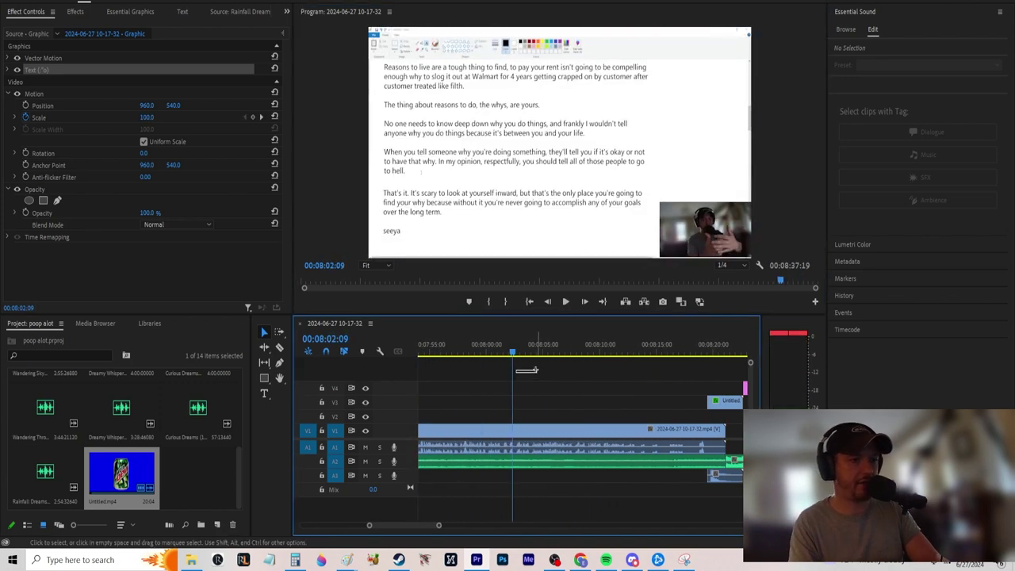
key(l)
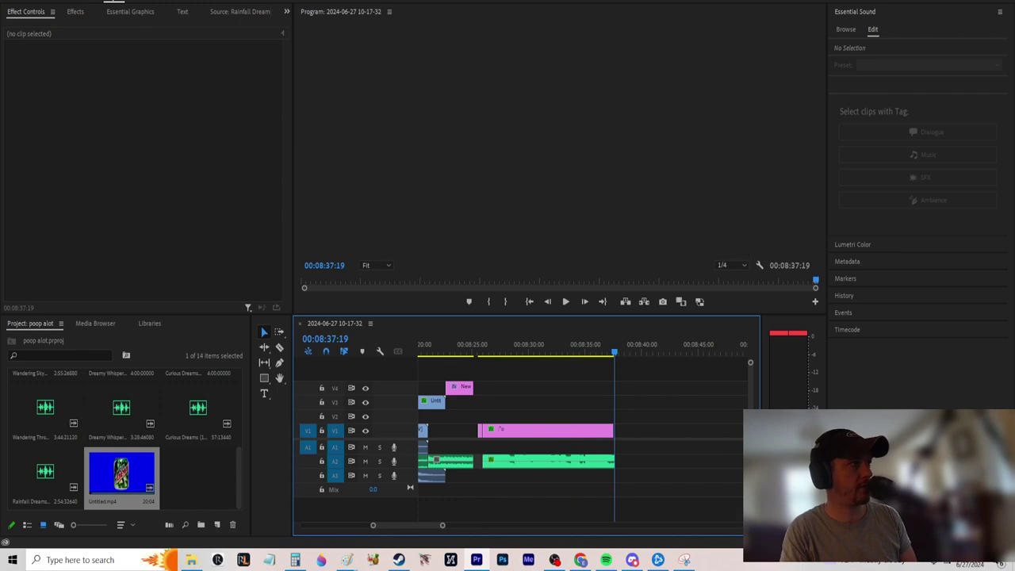
Queue the sequence in Media Encoder as H.264 with Match Source - Adaptive High Bitrate and start encoding
double_click(140, 16)
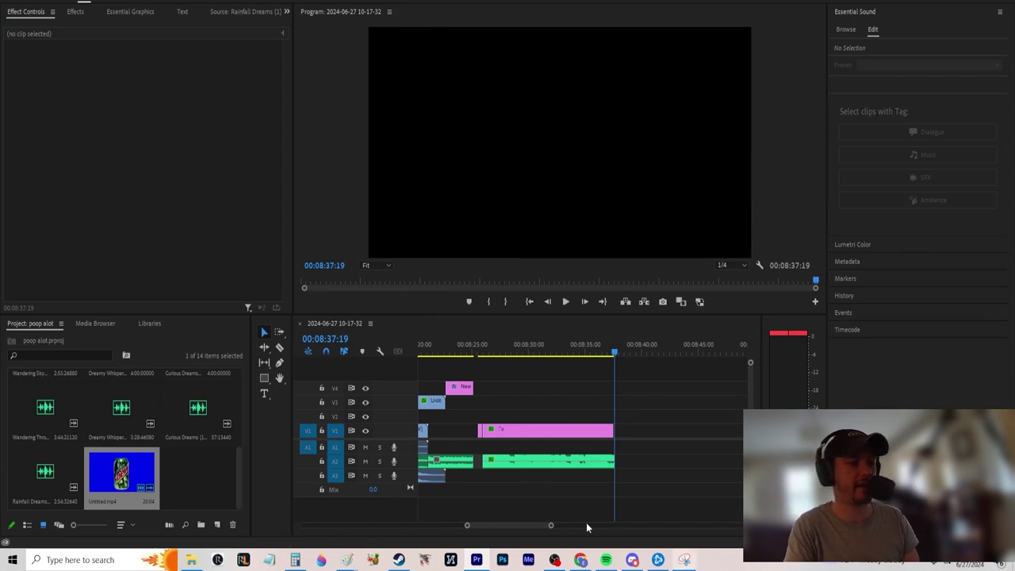
click(528, 560)
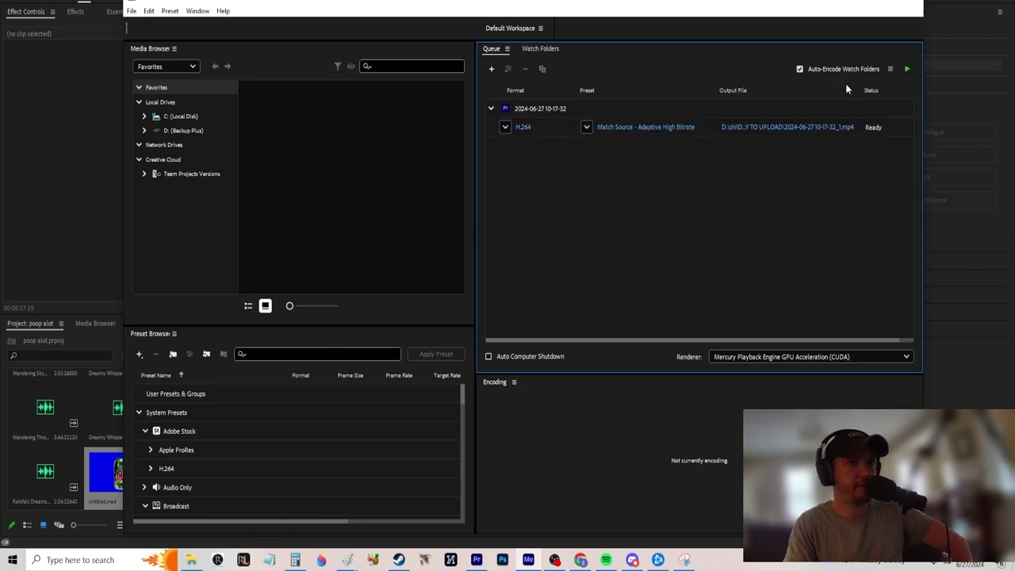
click(907, 70)
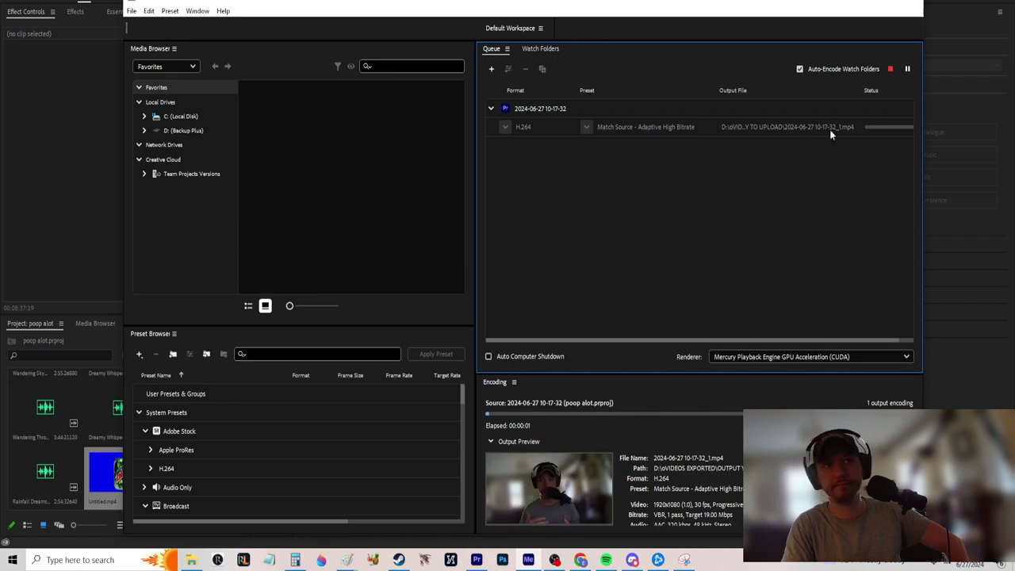
Open the video upload dialog in YouTube Studio and check the export's progress in Media Encoder
click(862, 2)
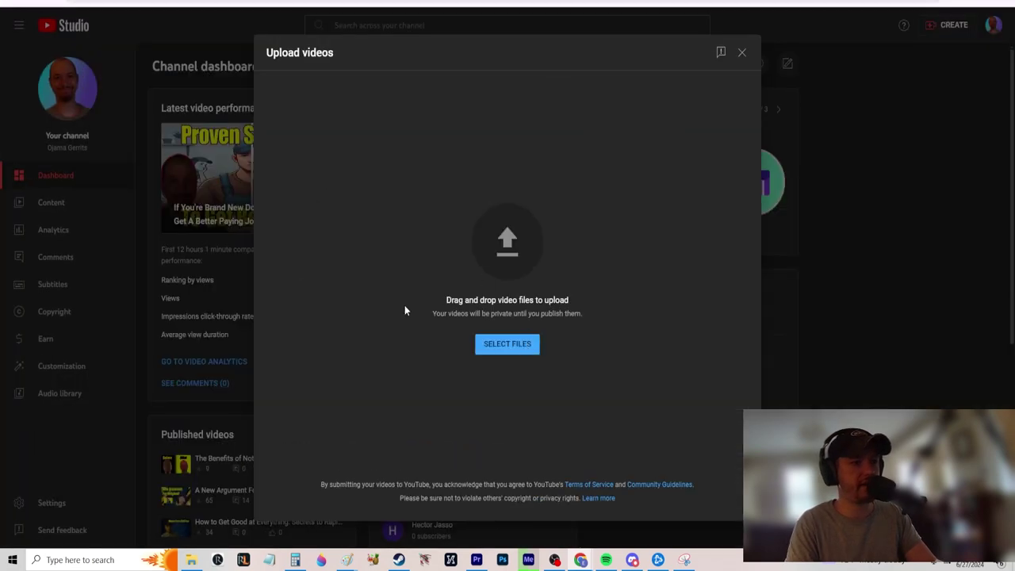
click(528, 560)
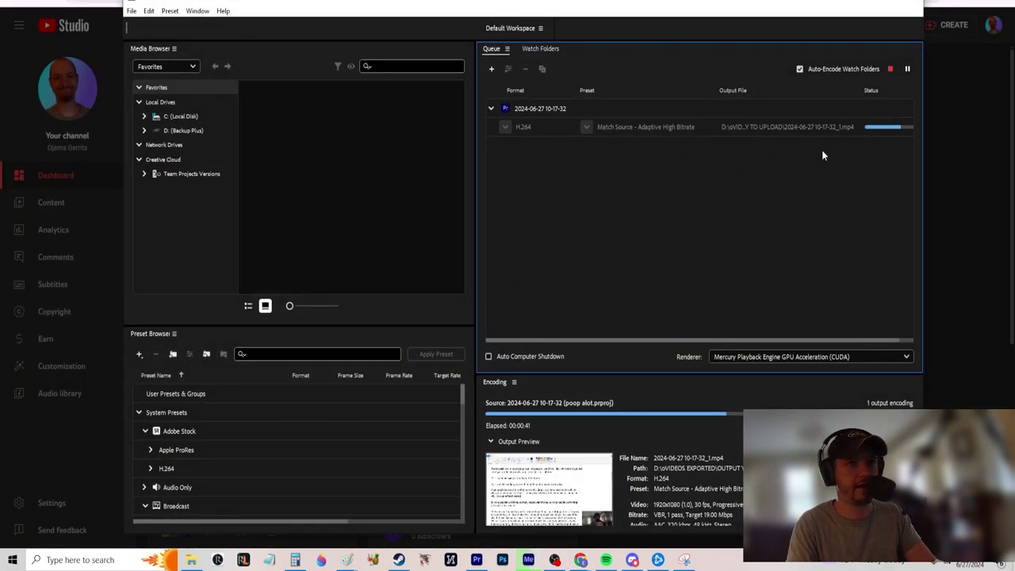
click(955, 151)
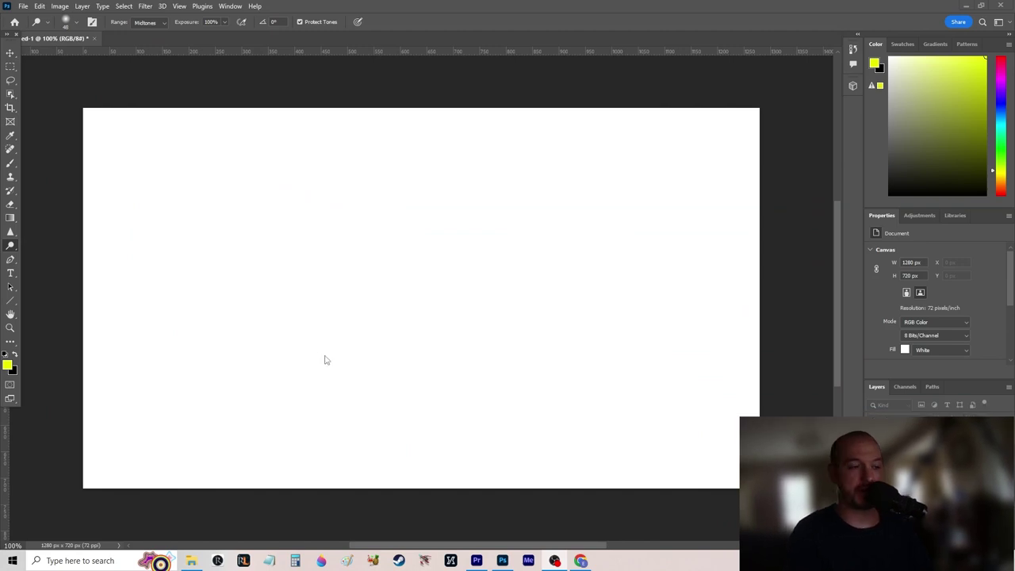
Switch to Paint 3D, create a new blank project and set its canvas width to 1280 px
click(321, 561)
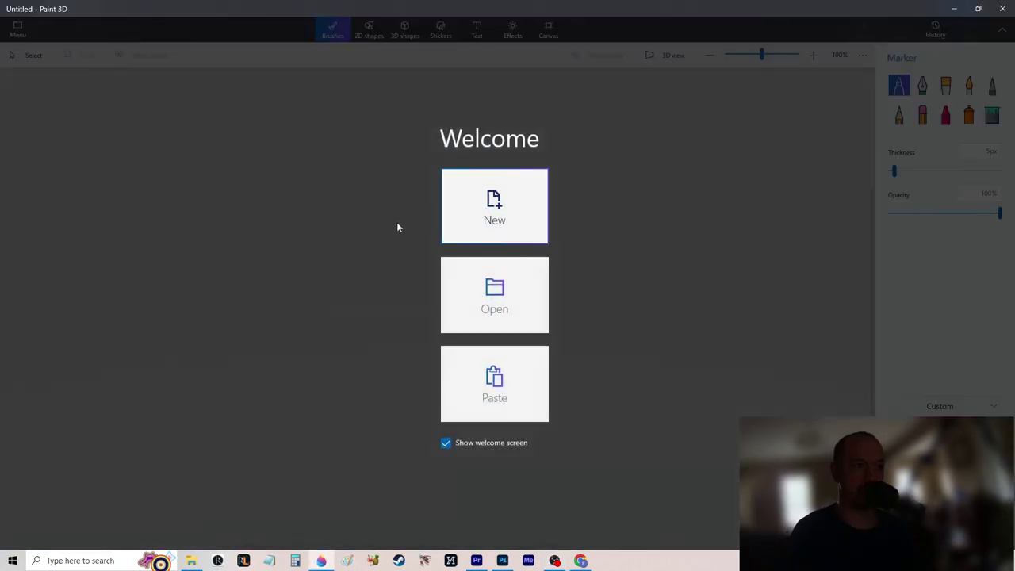
click(403, 287)
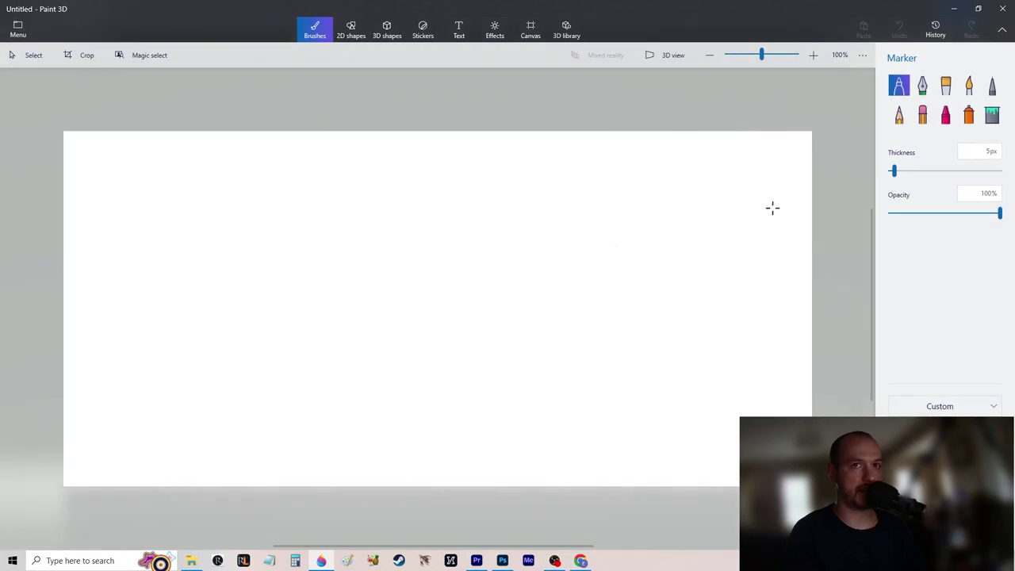
click(539, 30)
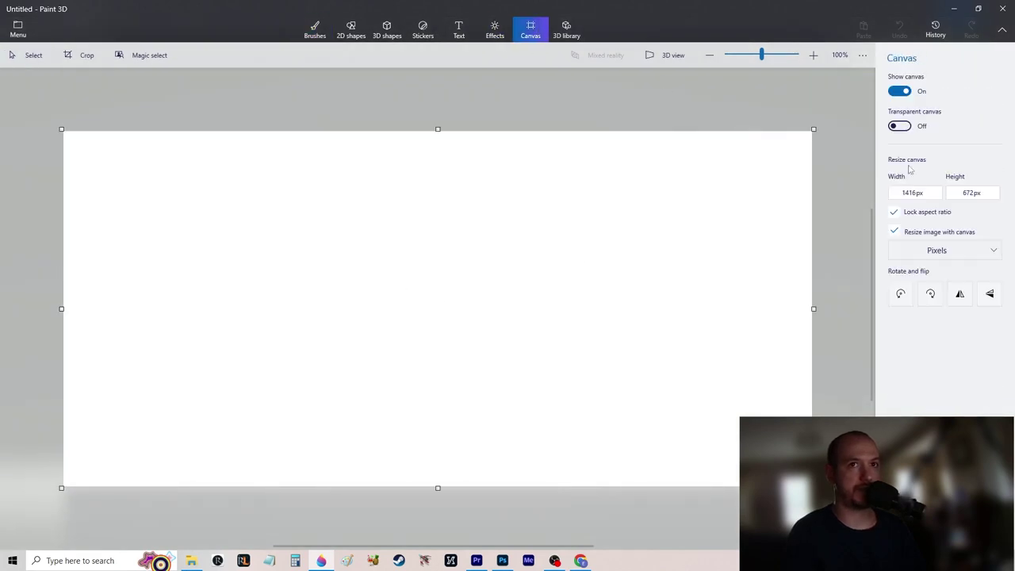
click(919, 194)
text(1280)
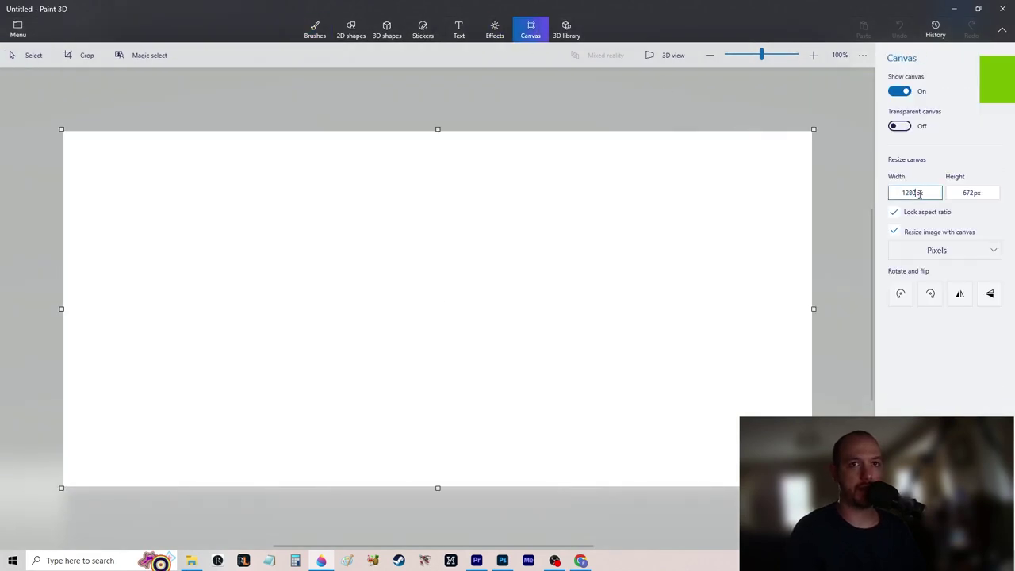
key(Return)
Unlock the canvas aspect ratio and set the canvas height to 720 px
click(973, 194)
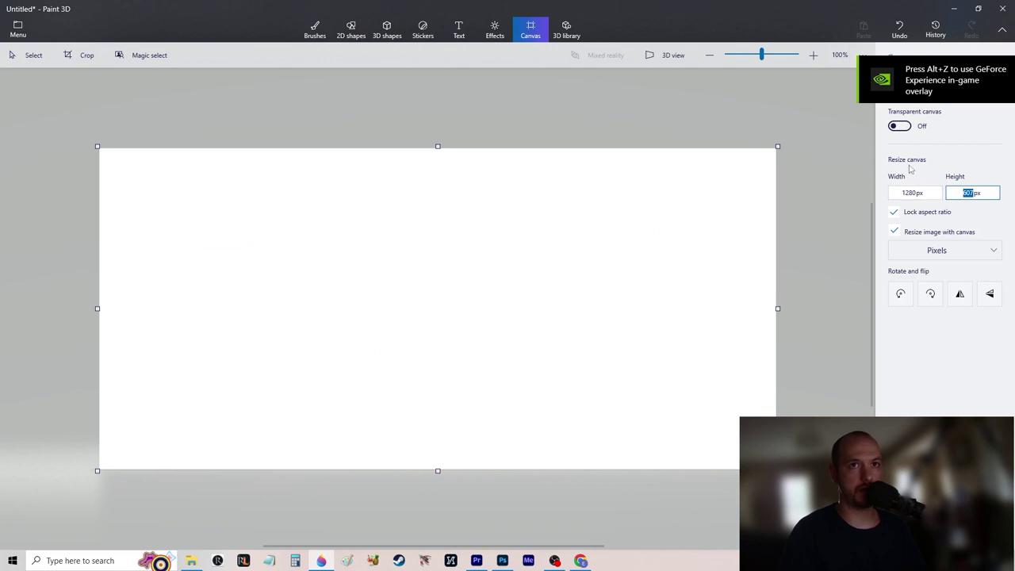
click(895, 212)
click(975, 193)
text(720)
key(Return)
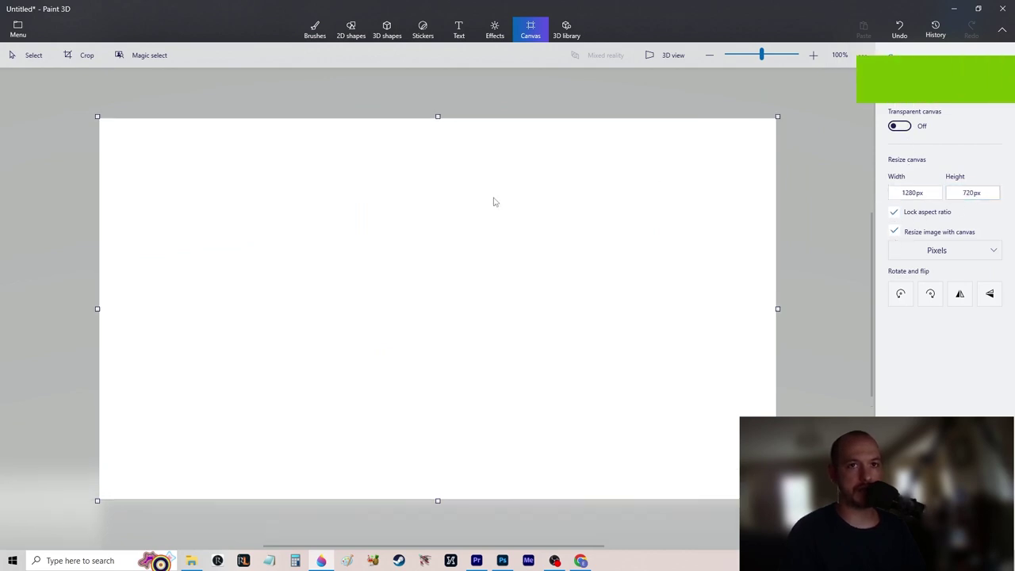
click(33, 55)
drag(379, 182, 530, 254)
click(516, 309)
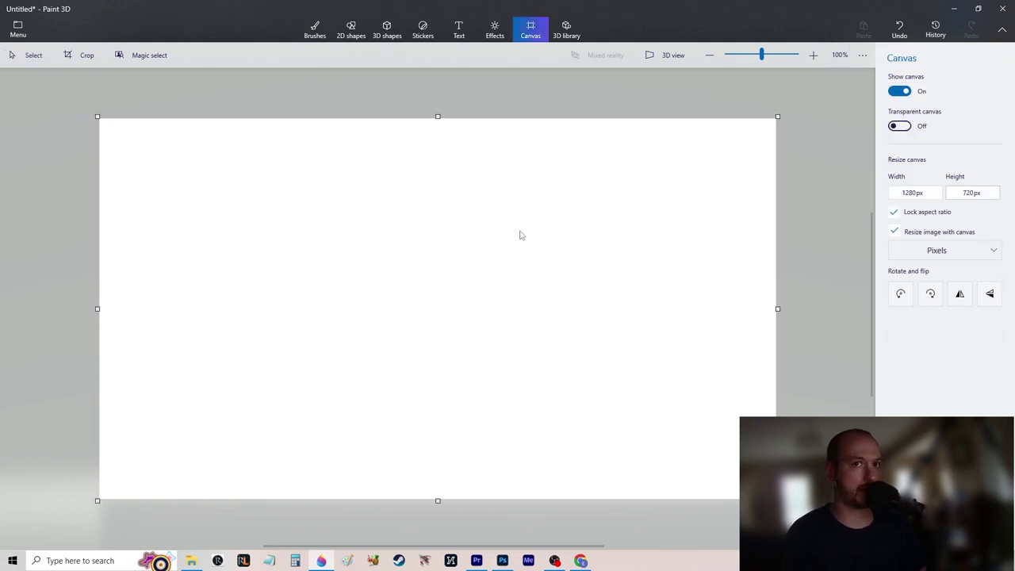
drag(391, 232, 634, 452)
click(669, 323)
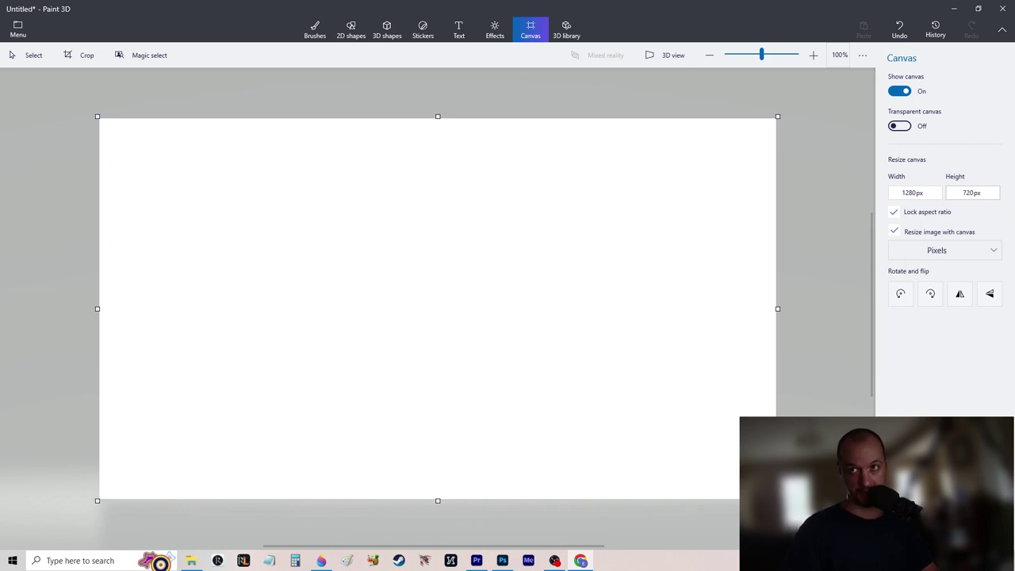
Switch to ChatGPT in a maximized browser window and submit the prompt "make me a sick thumbnail please of some cool stuff haha lol"
drag(1014, 135, 777, 138)
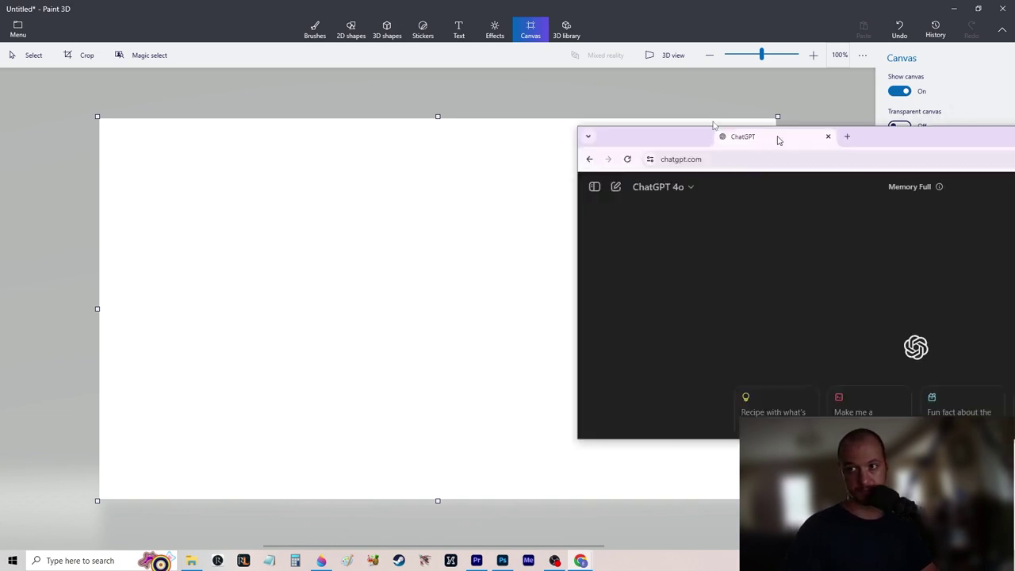
key(super+Up)
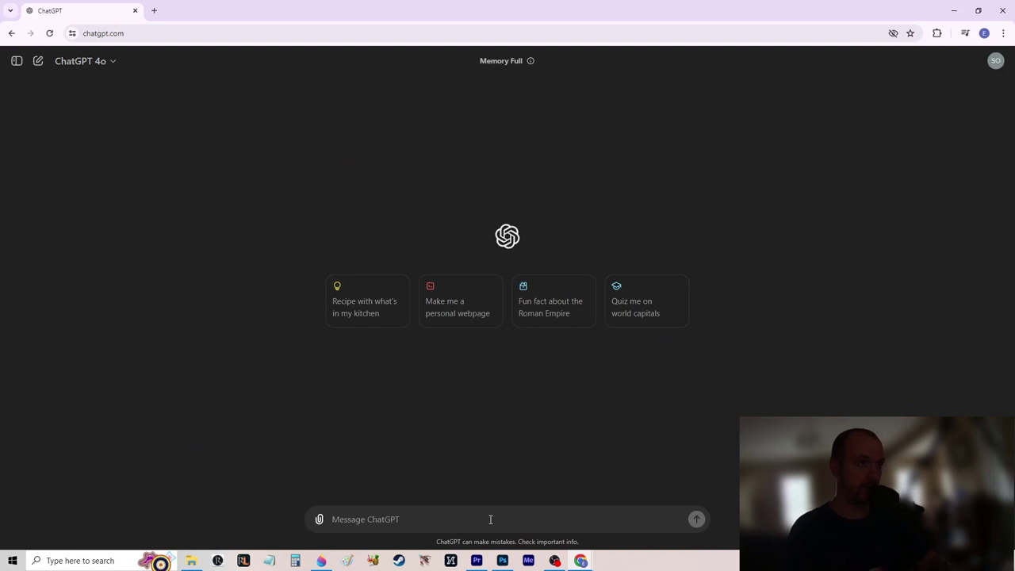
text(make)
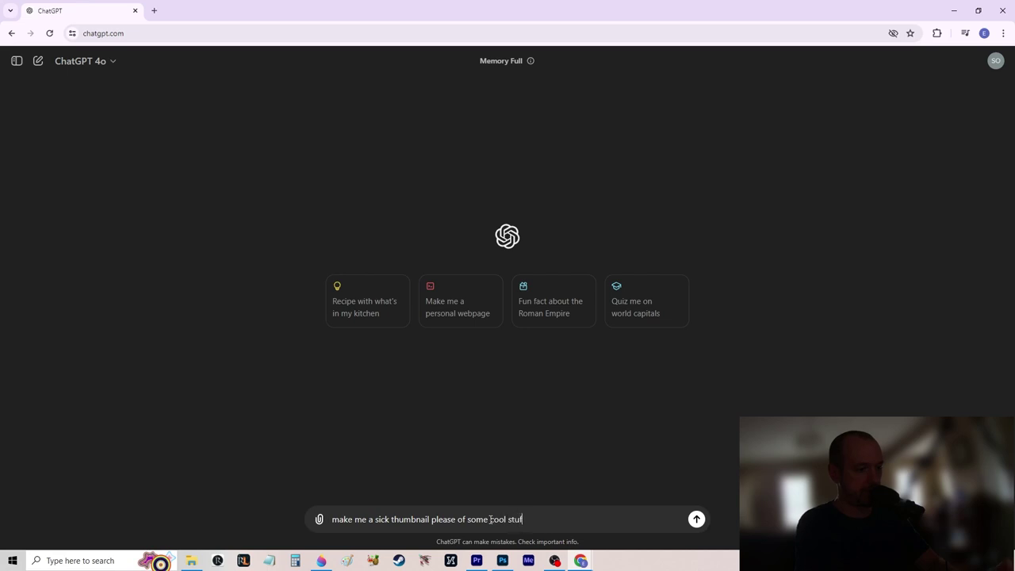
text(me a sick thumbnail please of some cool stuff haha lol)
key(Return)
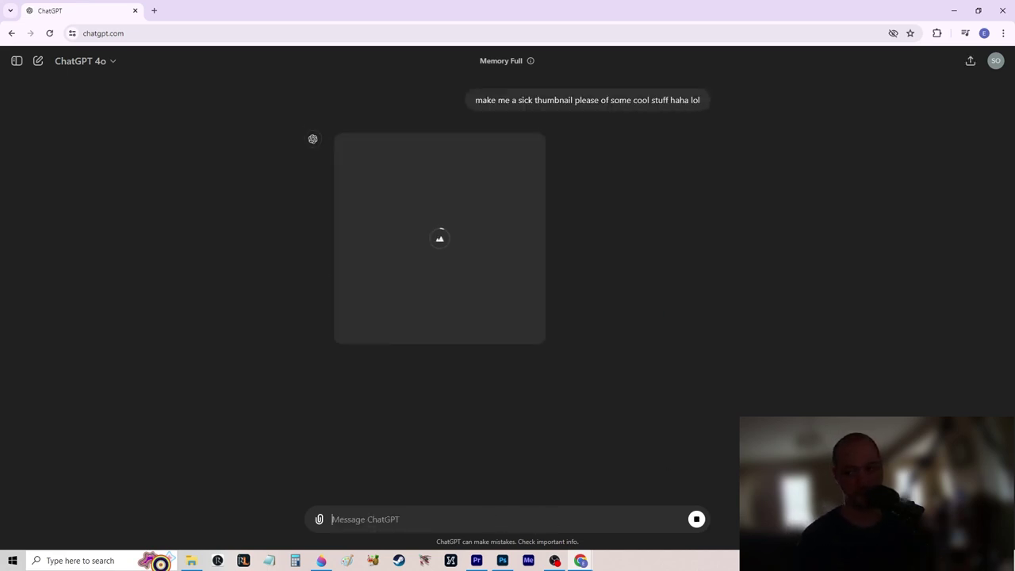
key(alt+Tab)
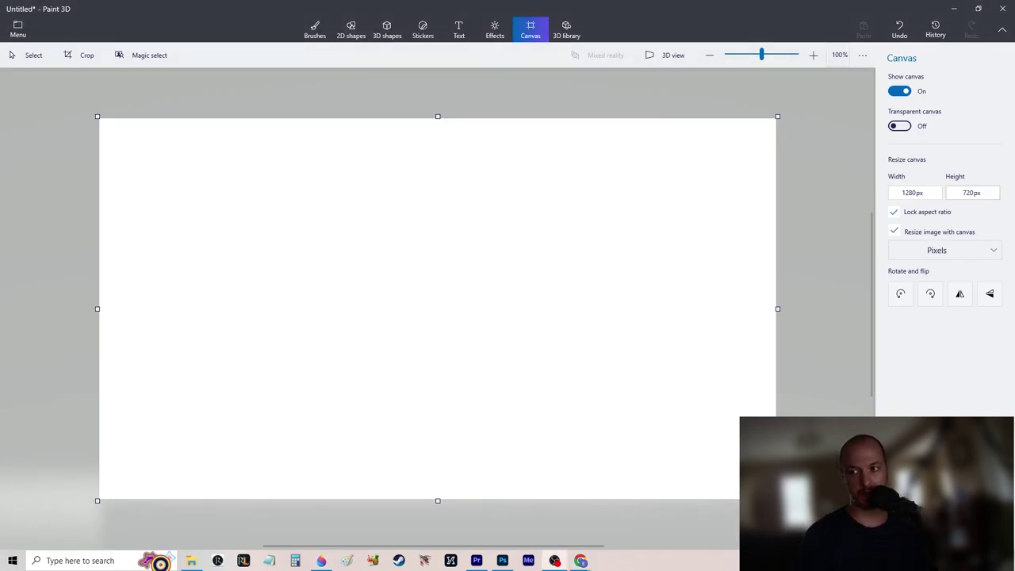
key(alt+Tab)
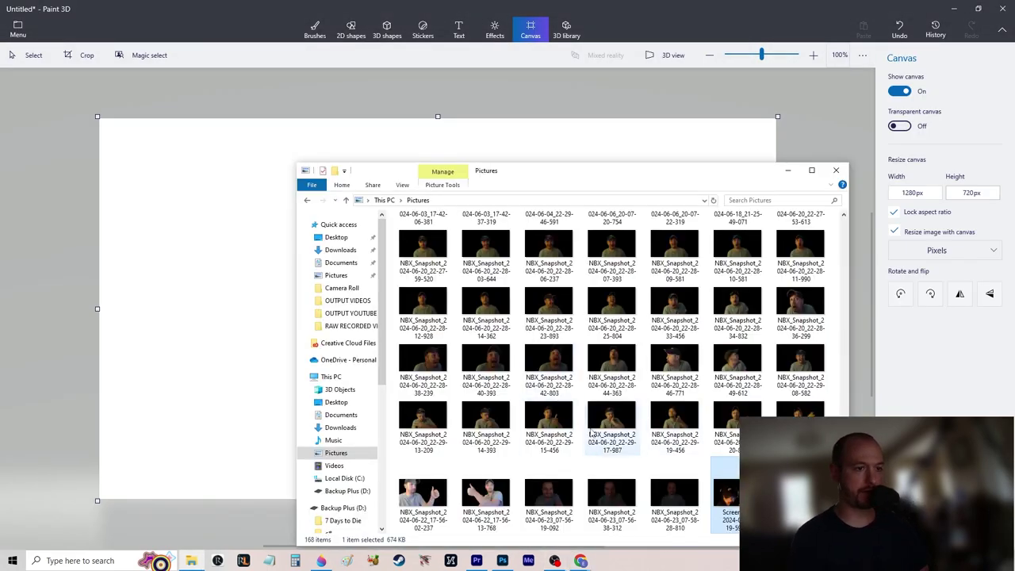
double_click(732, 504)
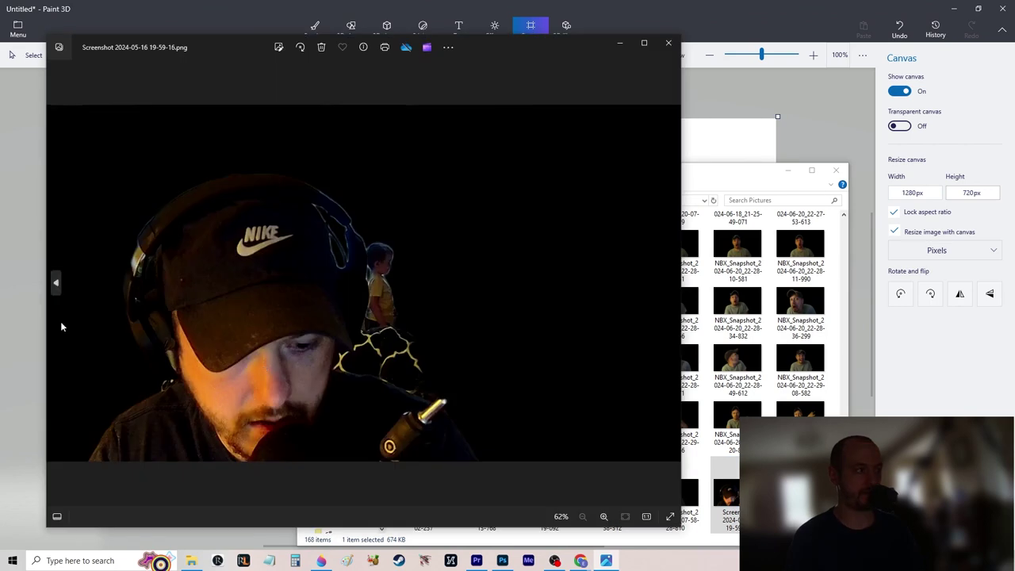
click(54, 284)
click(52, 286)
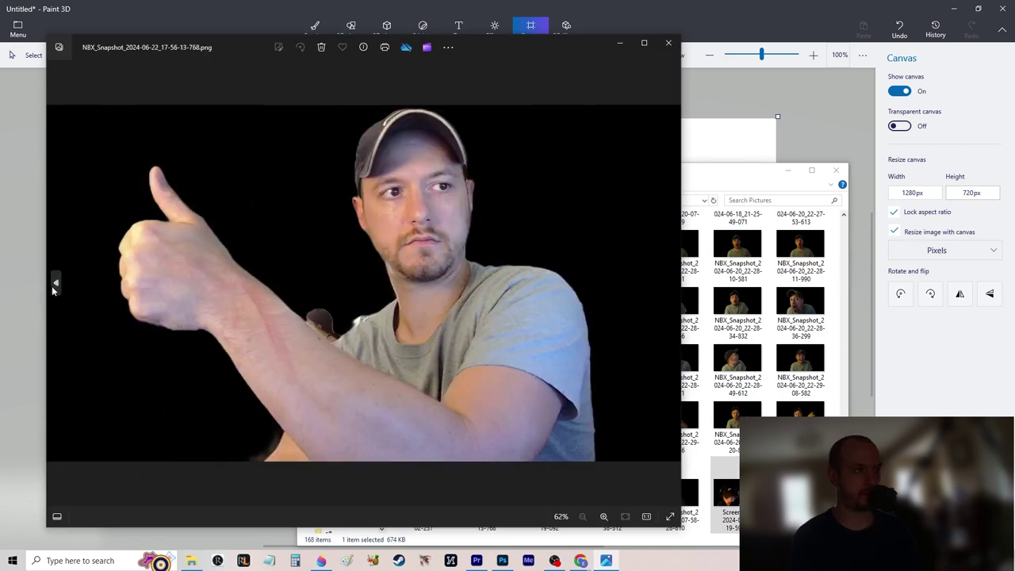
click(52, 285)
click(53, 287)
click(52, 287)
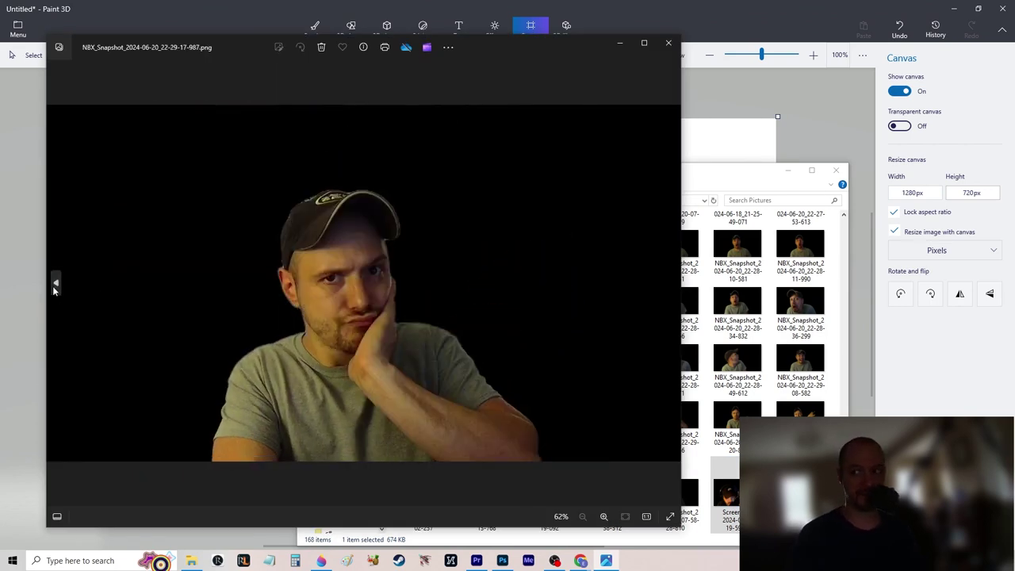
click(52, 288)
click(53, 287)
click(53, 287)
click(54, 287)
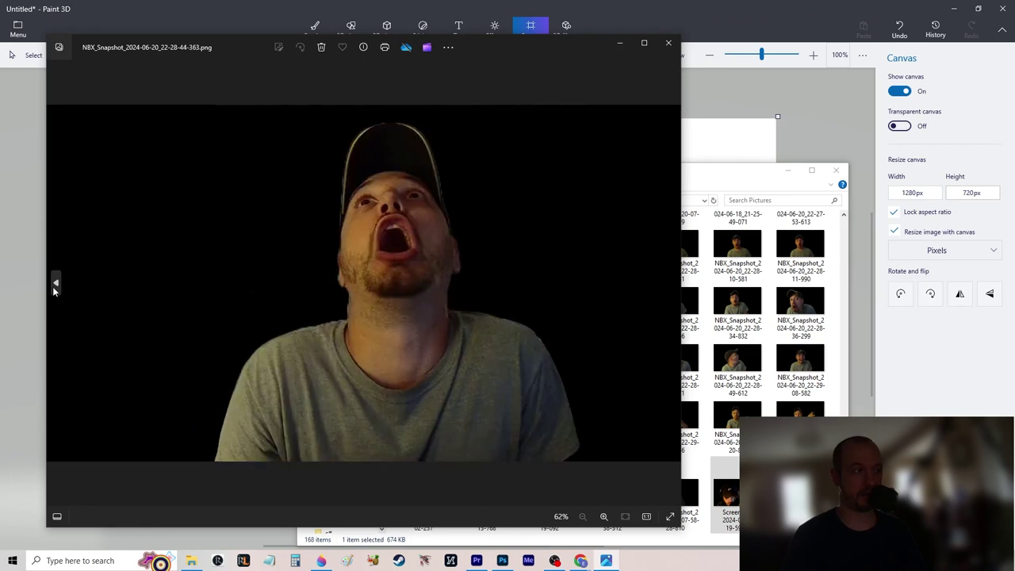
click(53, 287)
click(53, 287)
click(52, 287)
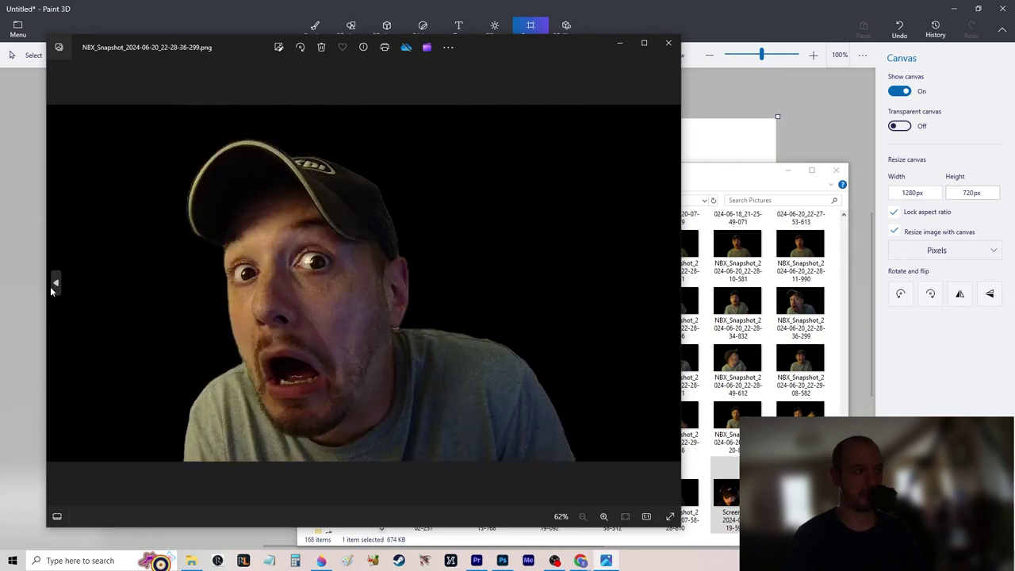
click(51, 287)
click(671, 282)
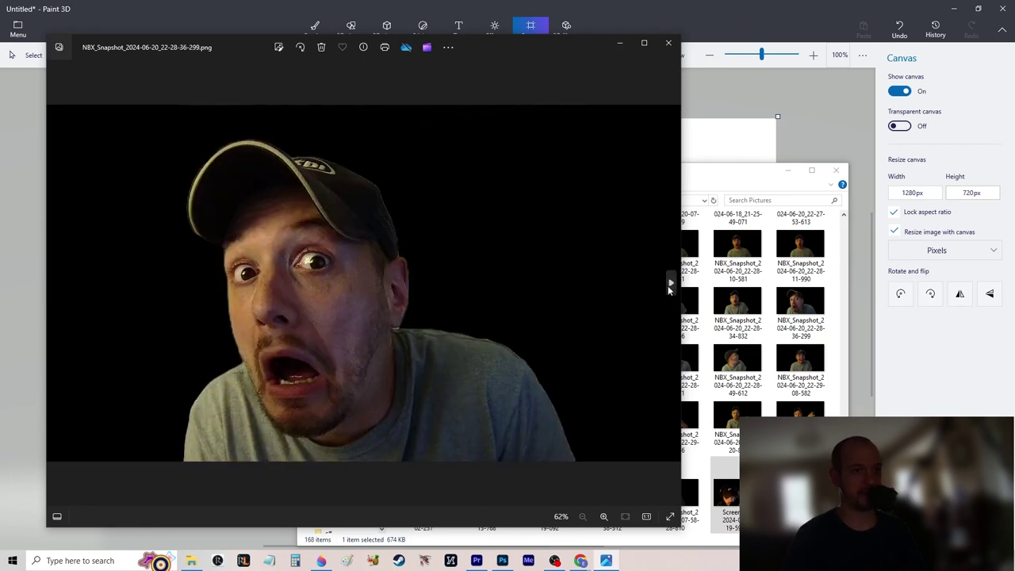
click(56, 286)
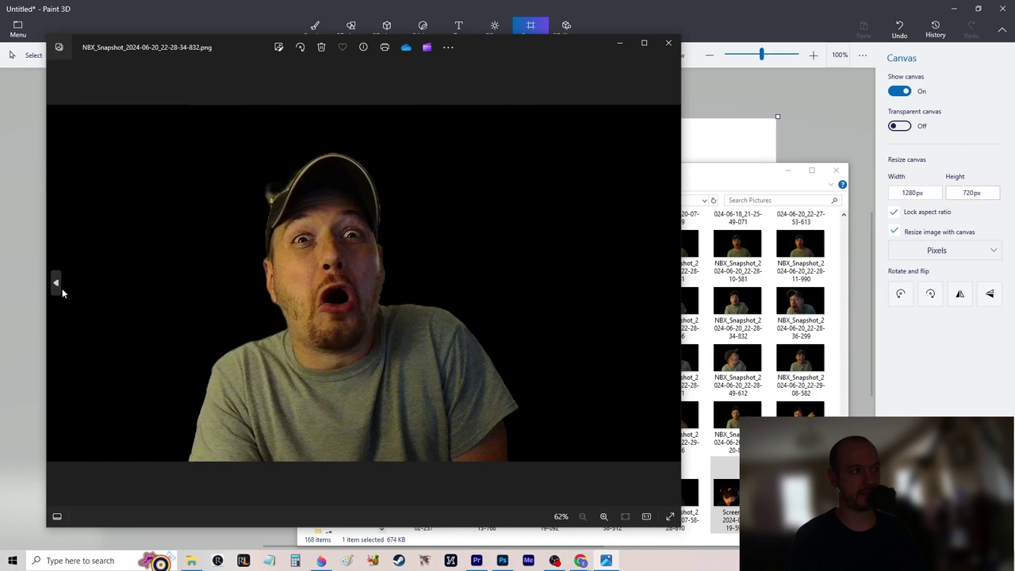
click(62, 292)
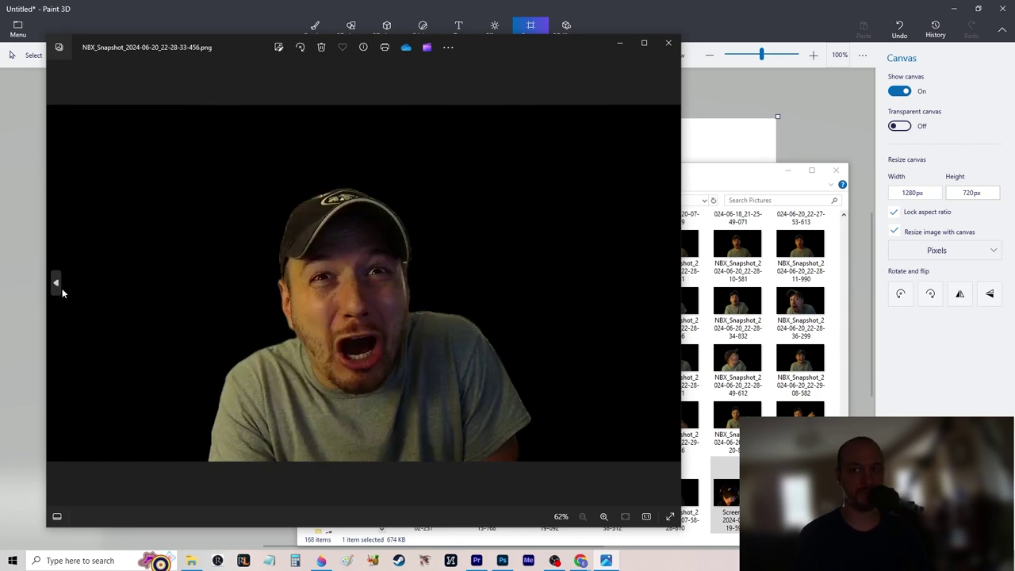
click(61, 292)
click(62, 292)
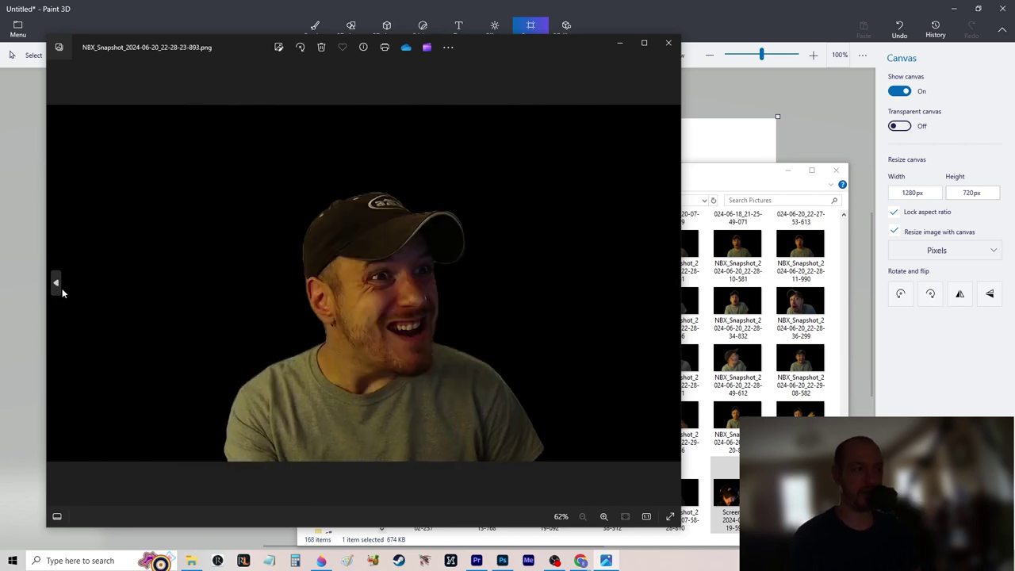
Look through the webcam snapshots in the Pictures folder to compare poses for the thumbnail
click(62, 291)
click(62, 289)
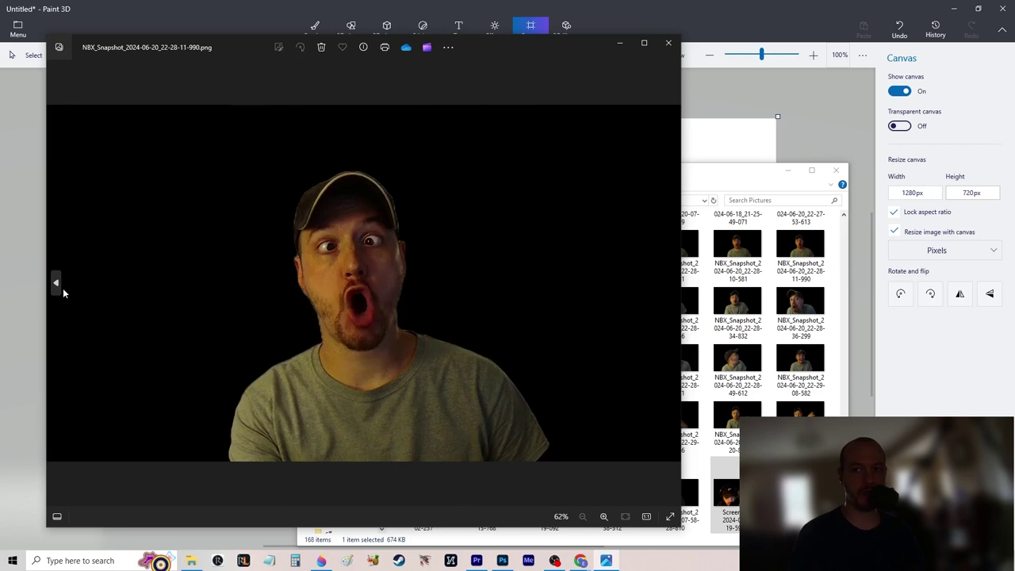
click(62, 289)
click(63, 289)
click(63, 289)
click(62, 288)
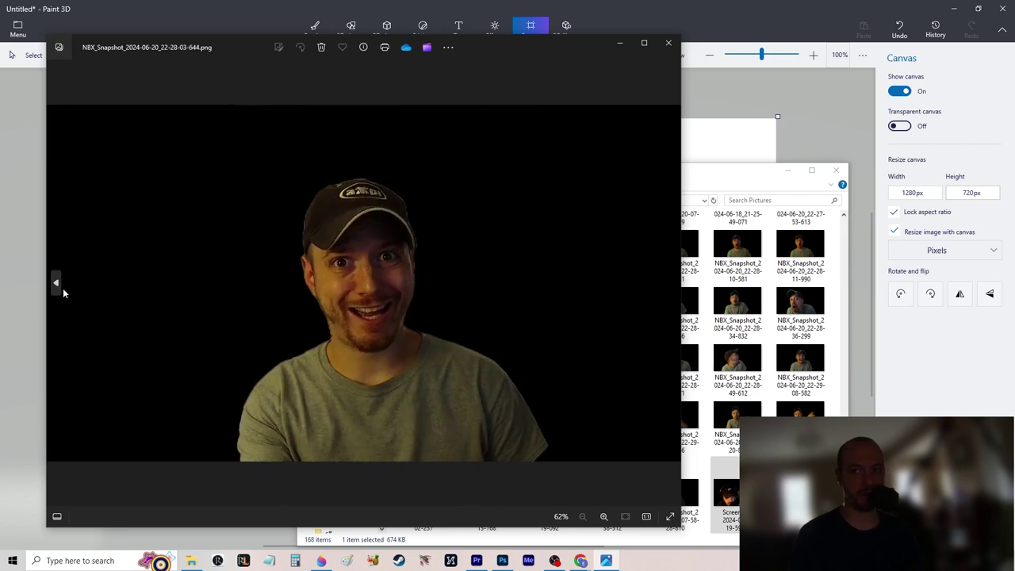
click(63, 287)
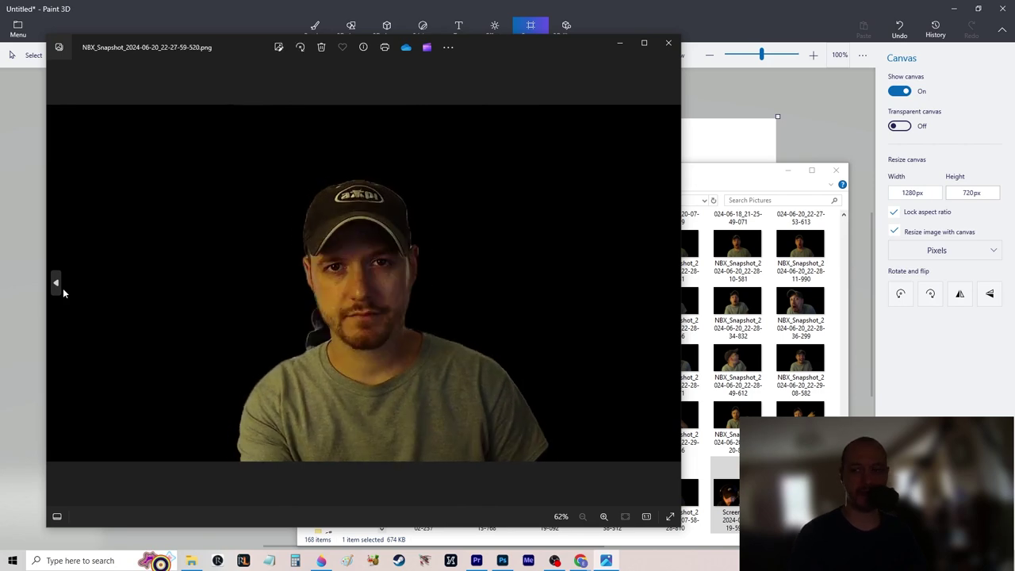
click(63, 288)
click(62, 288)
click(63, 288)
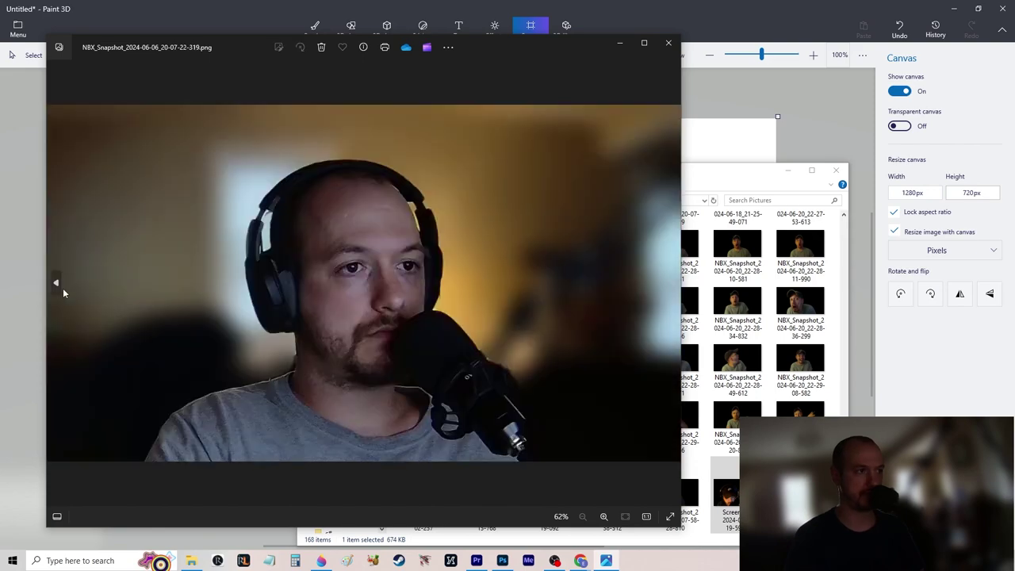
click(62, 288)
click(63, 288)
click(63, 288)
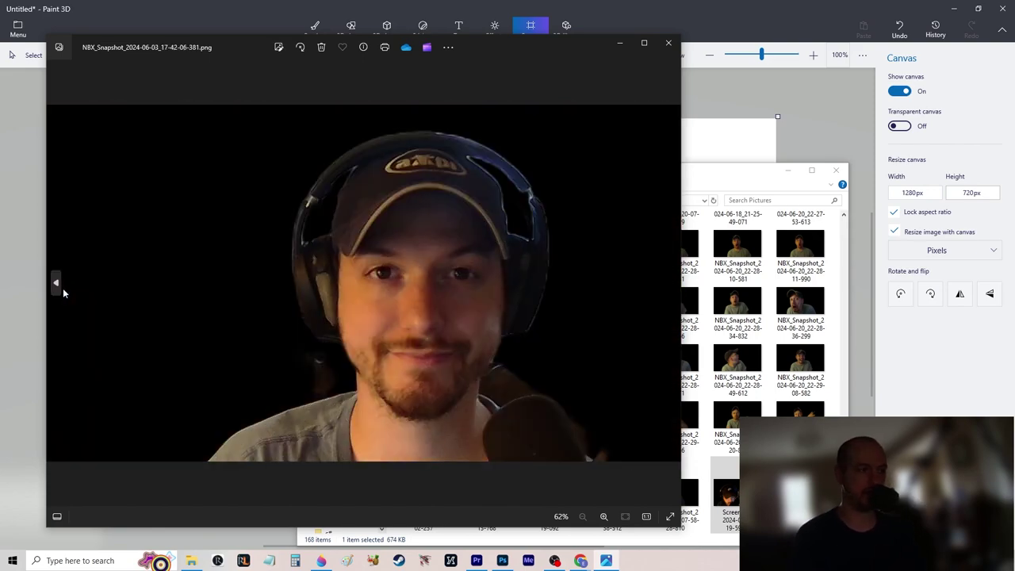
click(62, 288)
click(63, 288)
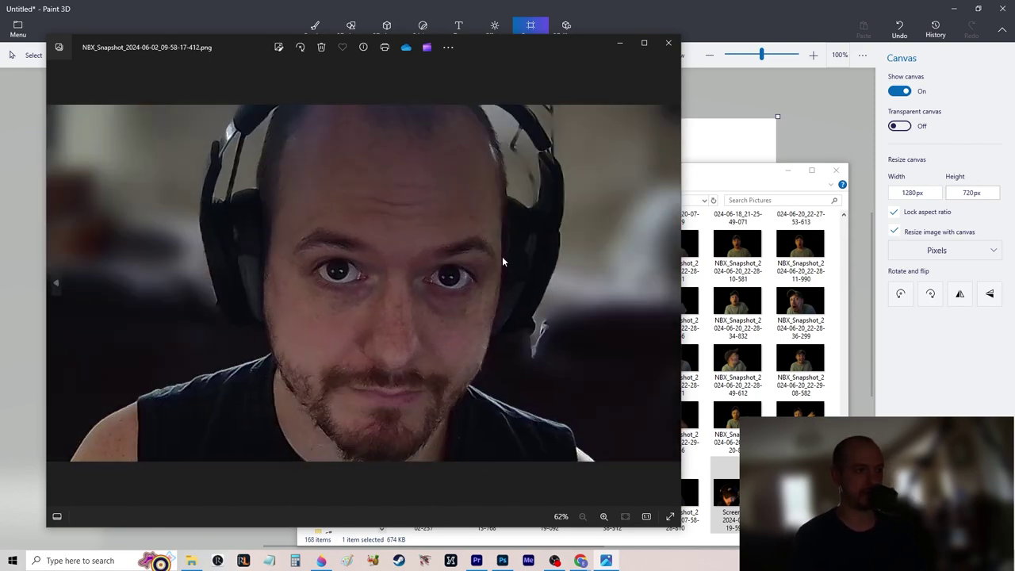
click(672, 287)
click(671, 287)
click(672, 287)
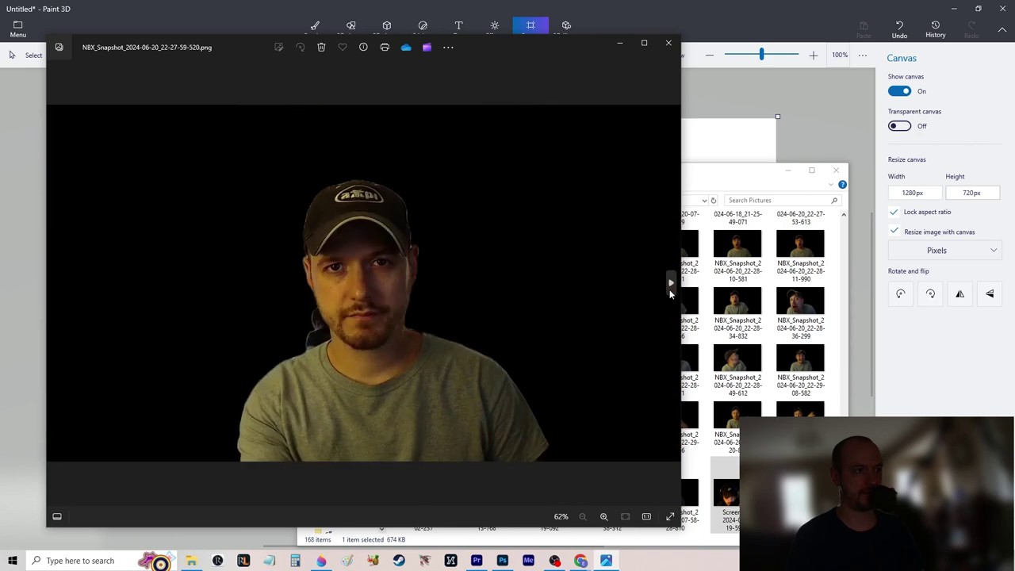
click(671, 287)
click(671, 288)
click(671, 287)
click(671, 287)
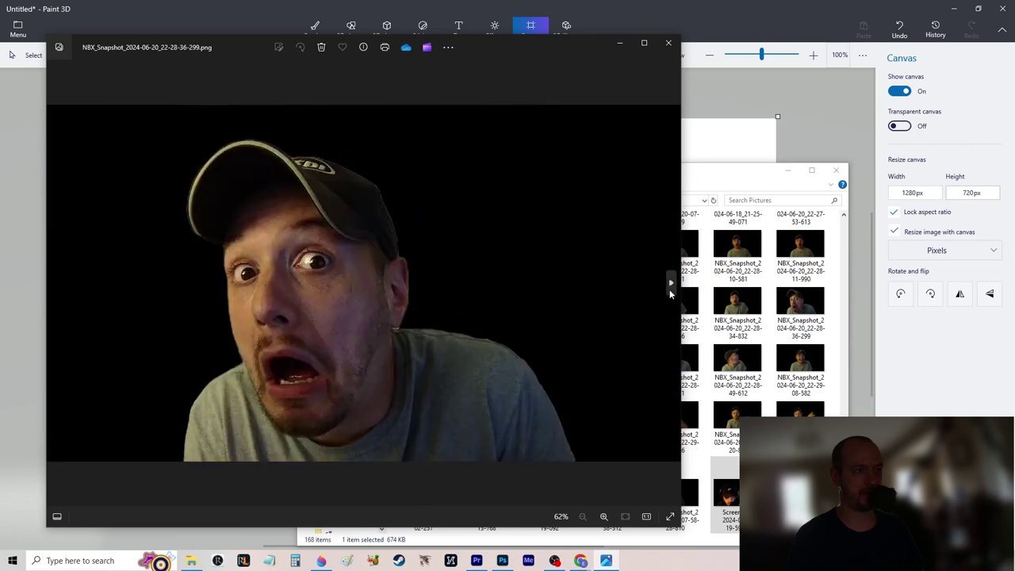
click(671, 287)
click(671, 290)
click(671, 290)
click(670, 290)
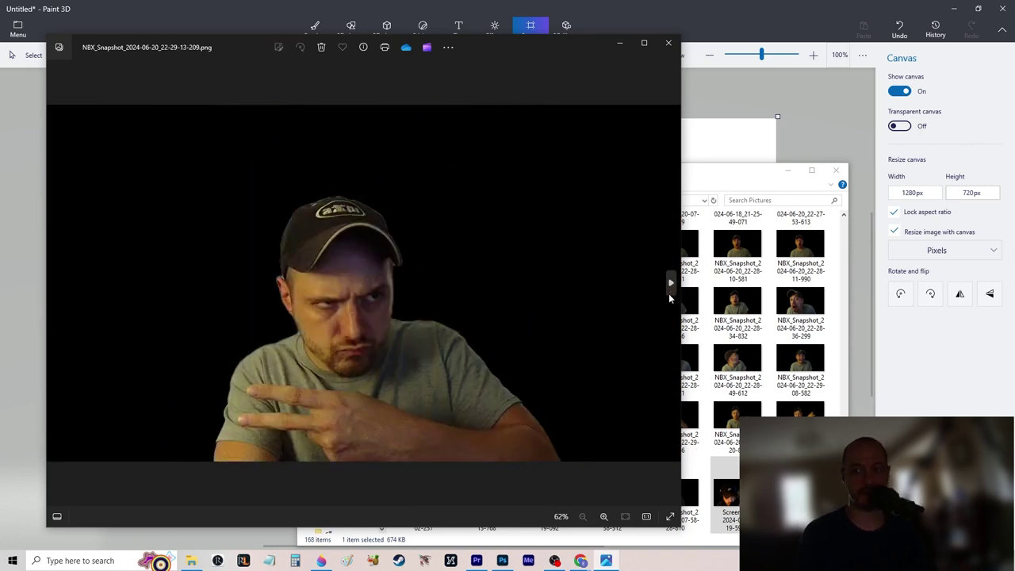
click(671, 290)
click(670, 287)
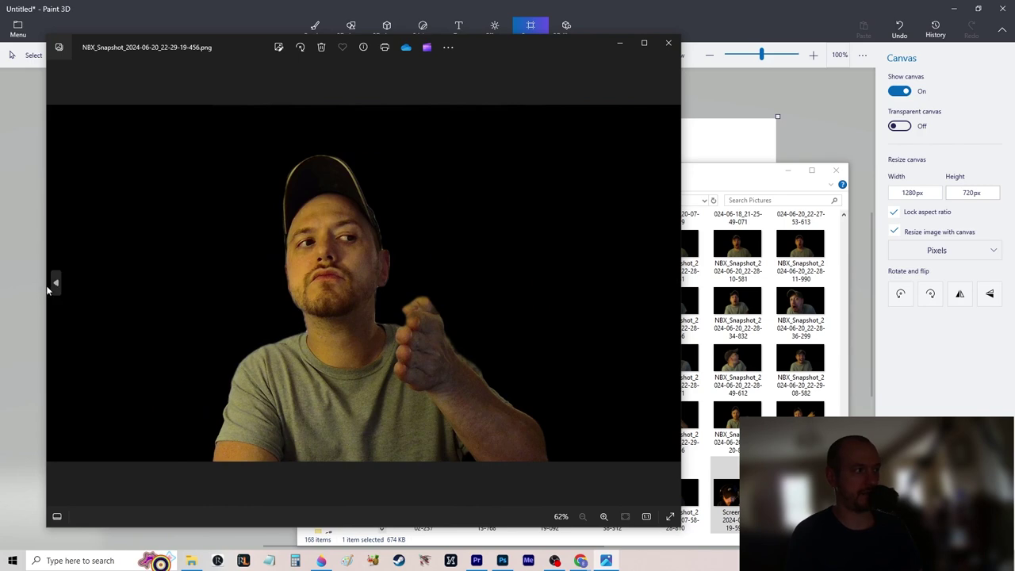
click(55, 285)
click(55, 286)
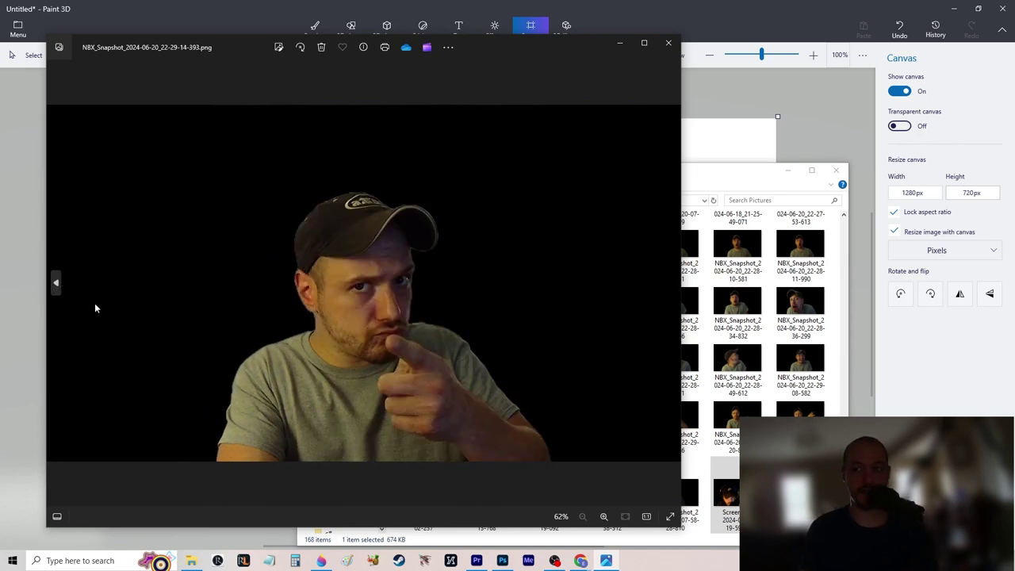
click(57, 283)
click(57, 284)
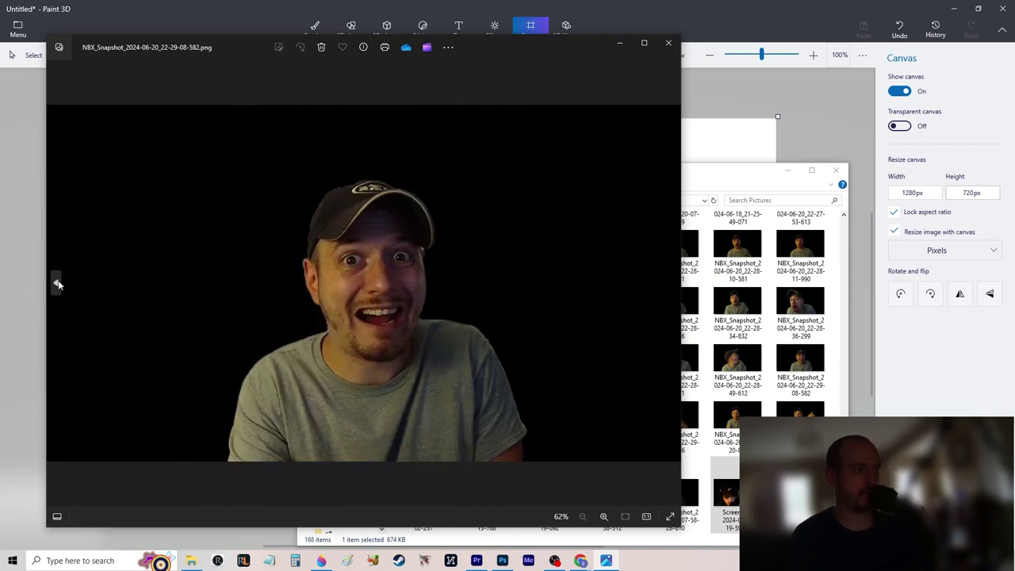
click(57, 284)
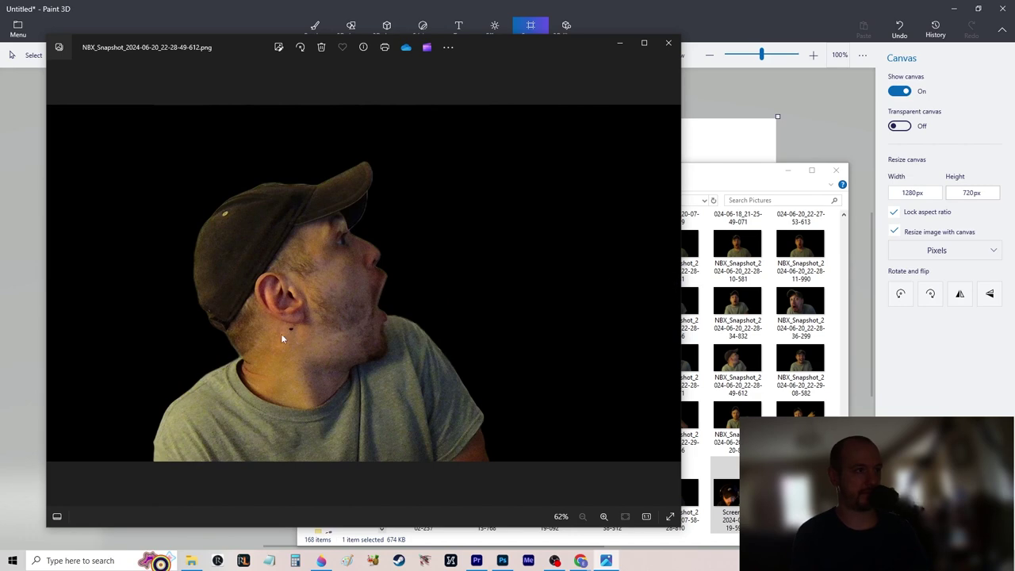
click(673, 281)
click(673, 281)
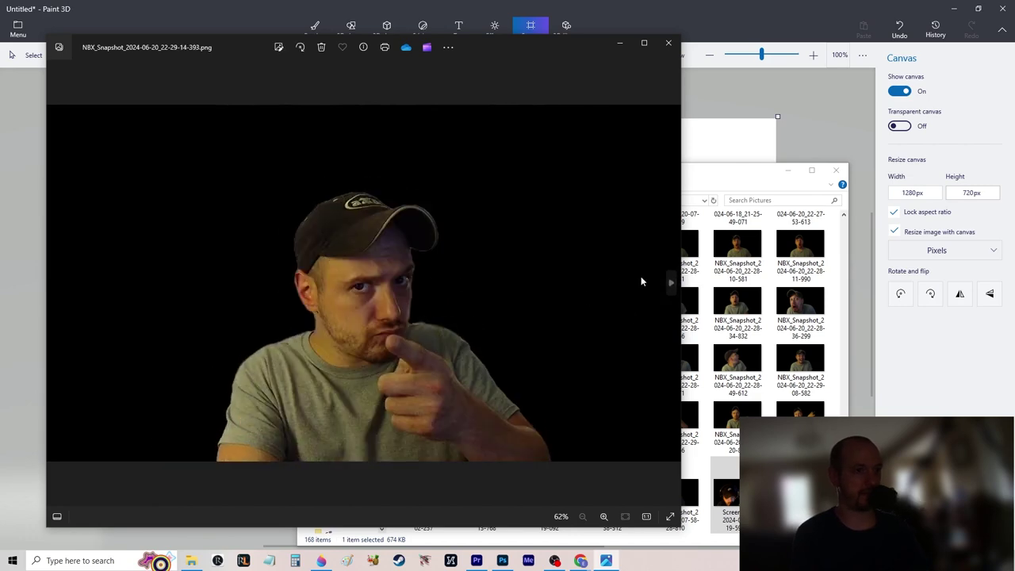
click(673, 282)
click(672, 281)
click(672, 281)
click(673, 282)
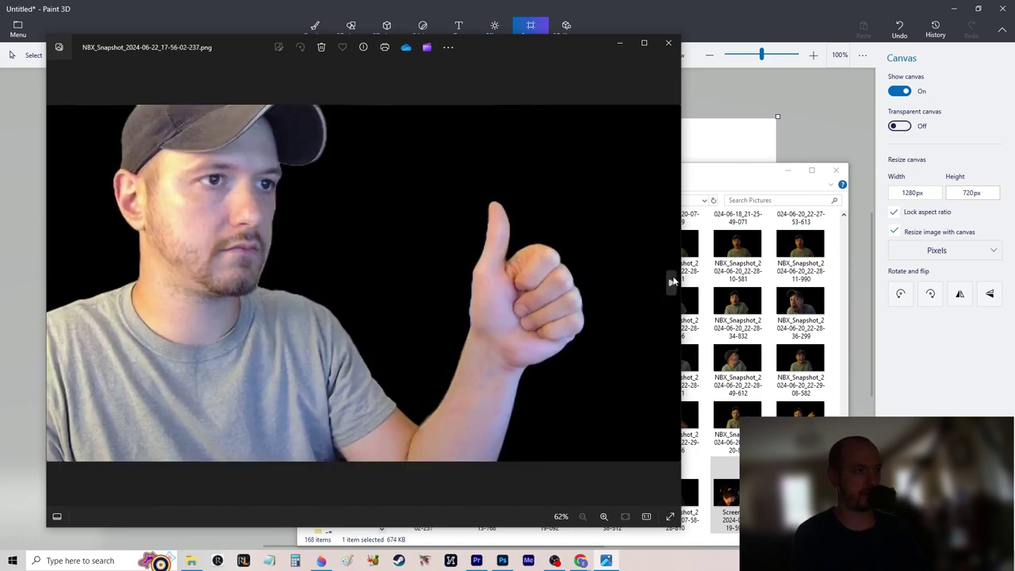
click(673, 282)
click(672, 284)
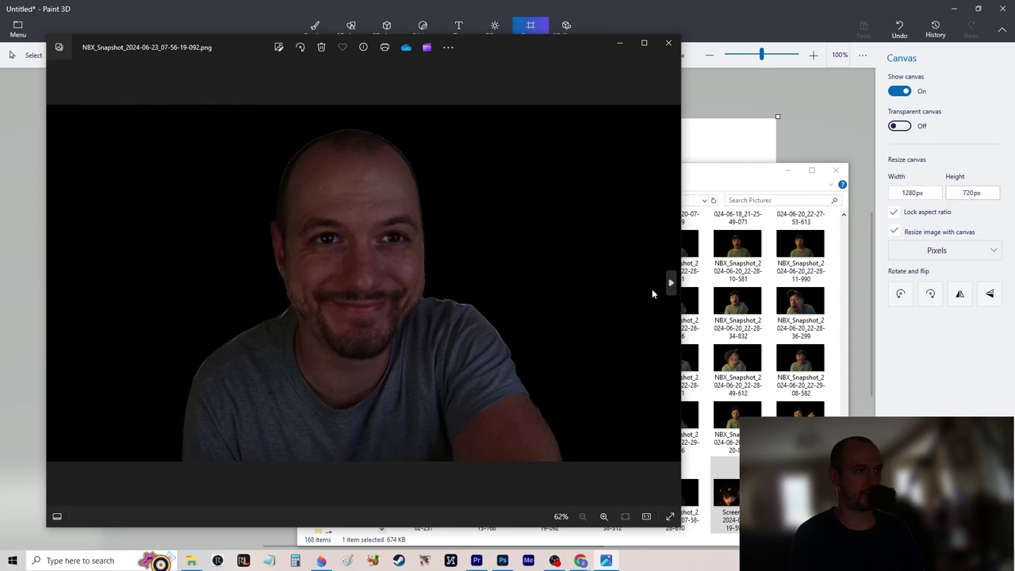
Copy the thumbs-up snapshot NBX_Snapshot_2024-06-22_17-56-02-237.png and paste it onto the blank canvas in Paint 3D
click(69, 287)
click(56, 283)
click(57, 285)
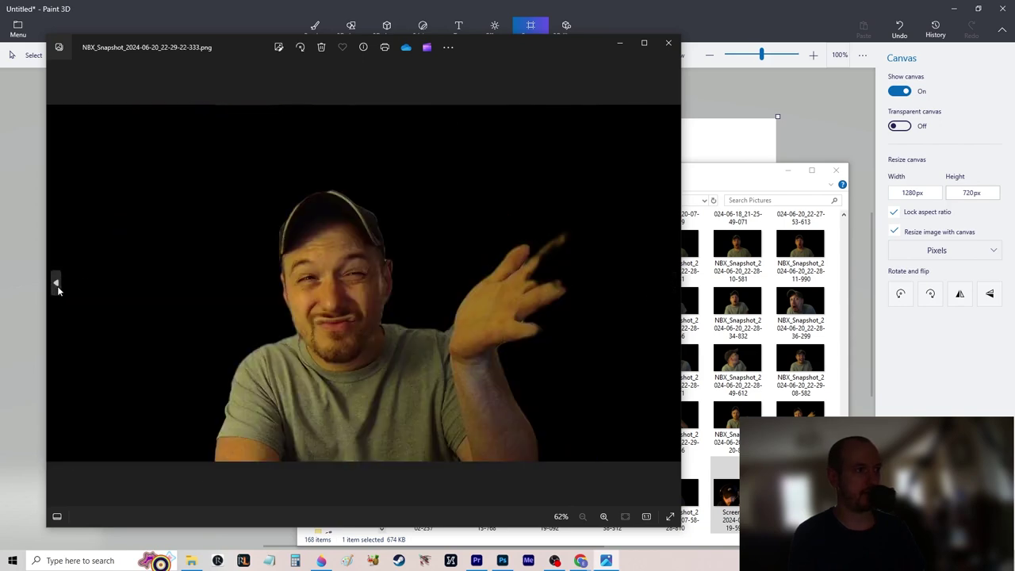
click(670, 280)
right_click(369, 282)
right_click(247, 209)
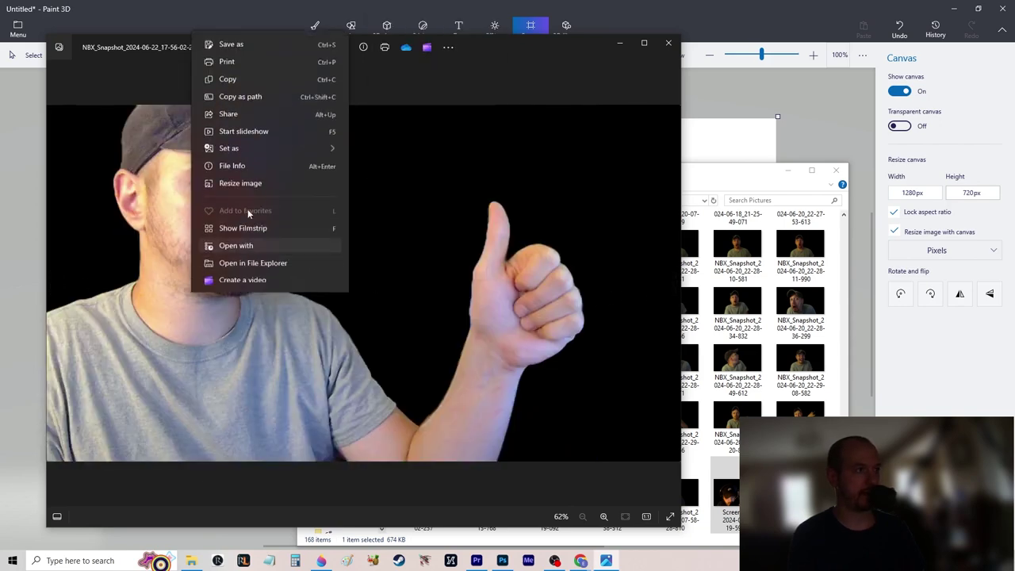
click(537, 101)
click(757, 80)
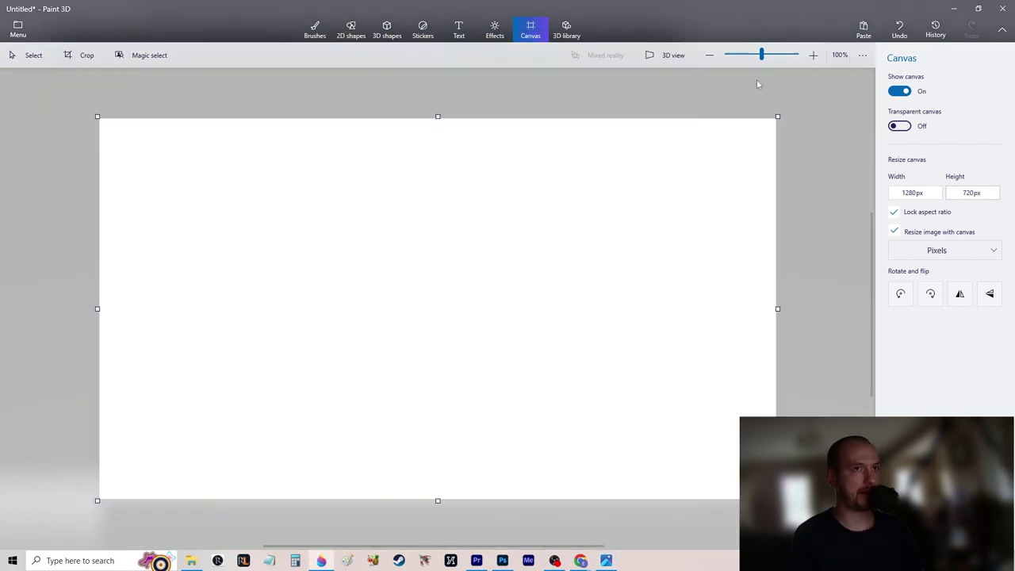
key(ctrl+v)
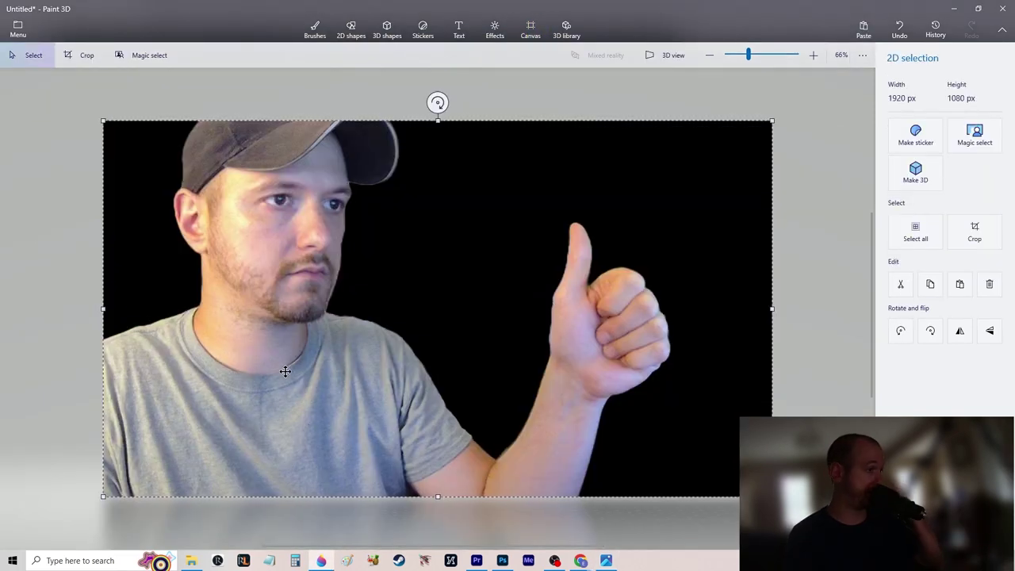
Cut the man and his raised thumb out of the black background with Magic select, narrowing the focus area beside the hand
mouse_move(285, 375)
mouse_down()
mouse_move(356, 375)
mouse_move(292, 376)
mouse_move(288, 363)
mouse_move(312, 368)
mouse_move(315, 411)
mouse_move(283, 372)
mouse_up()
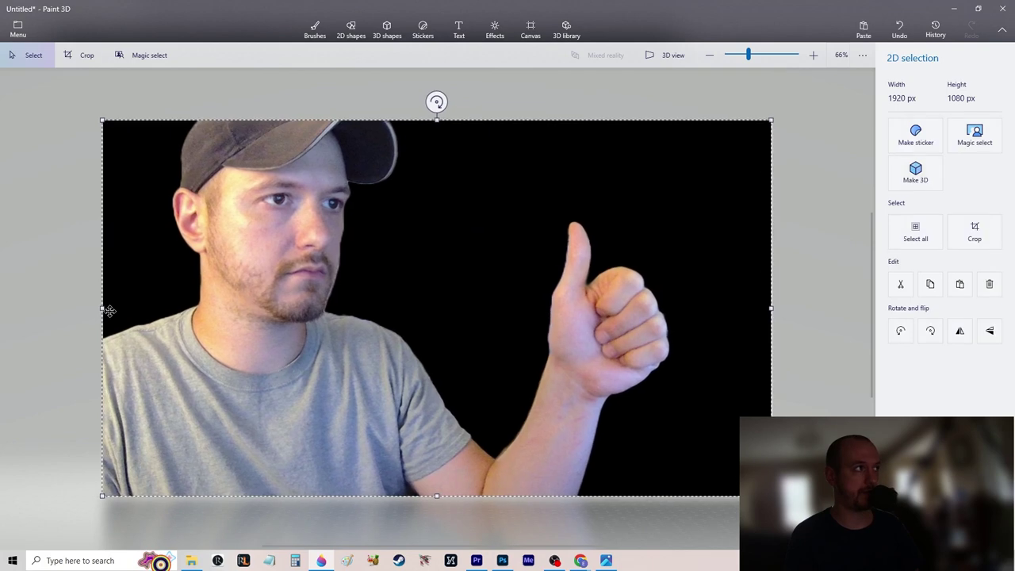
click(146, 54)
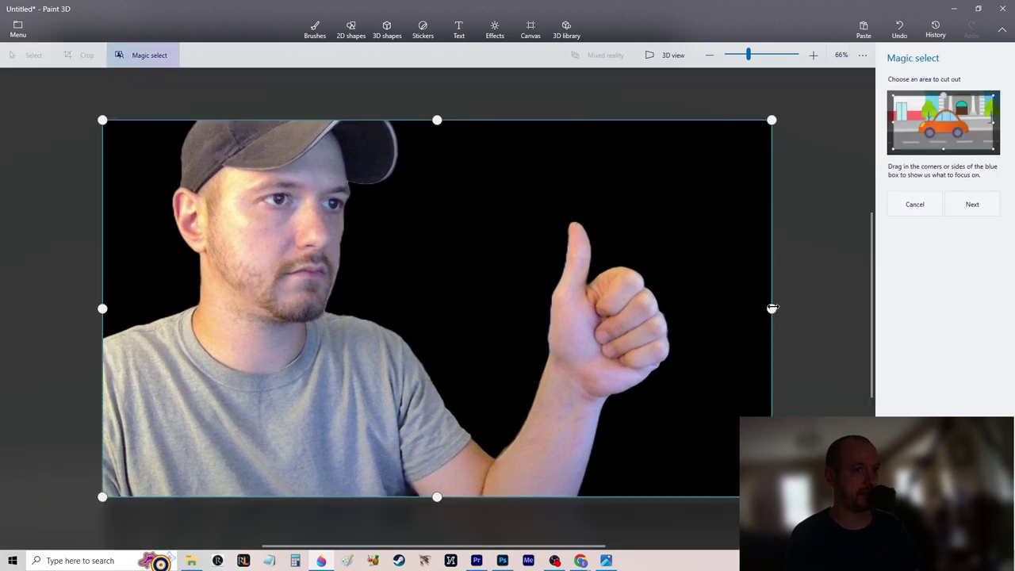
drag(772, 309, 680, 308)
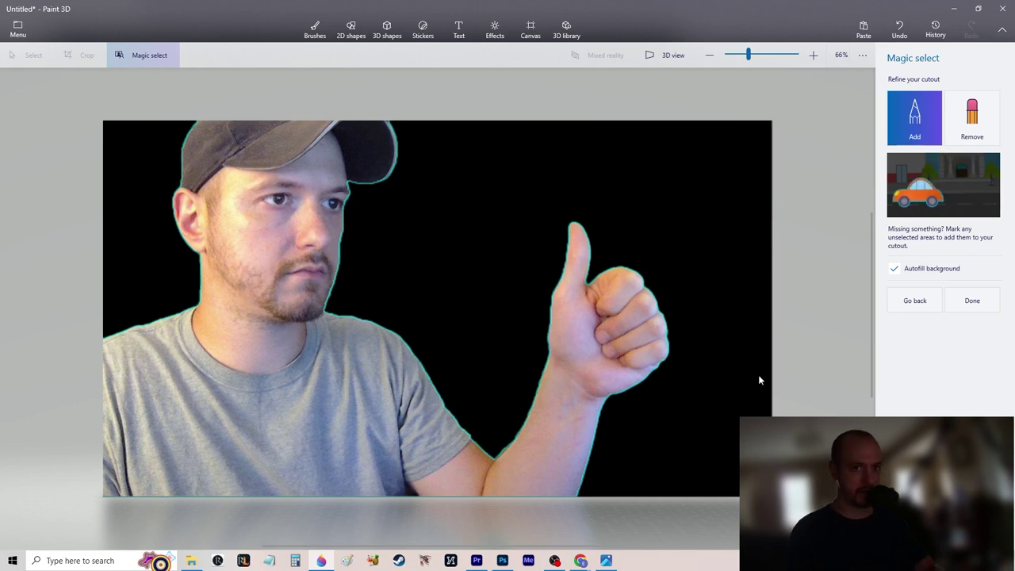
click(962, 310)
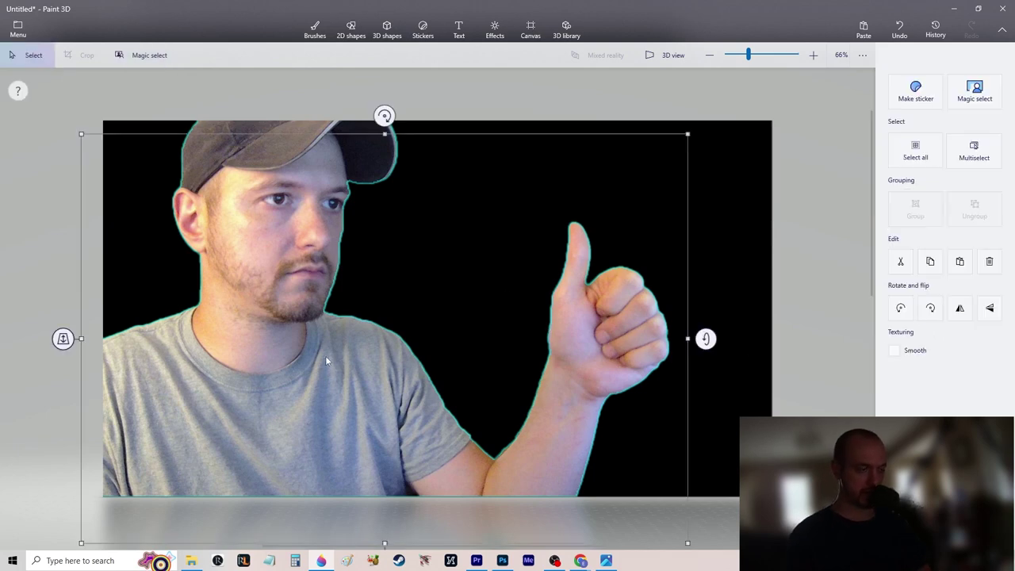
Move the cutout aside and delete the black background picture left behind it
drag(291, 370, 114, 284)
click(563, 374)
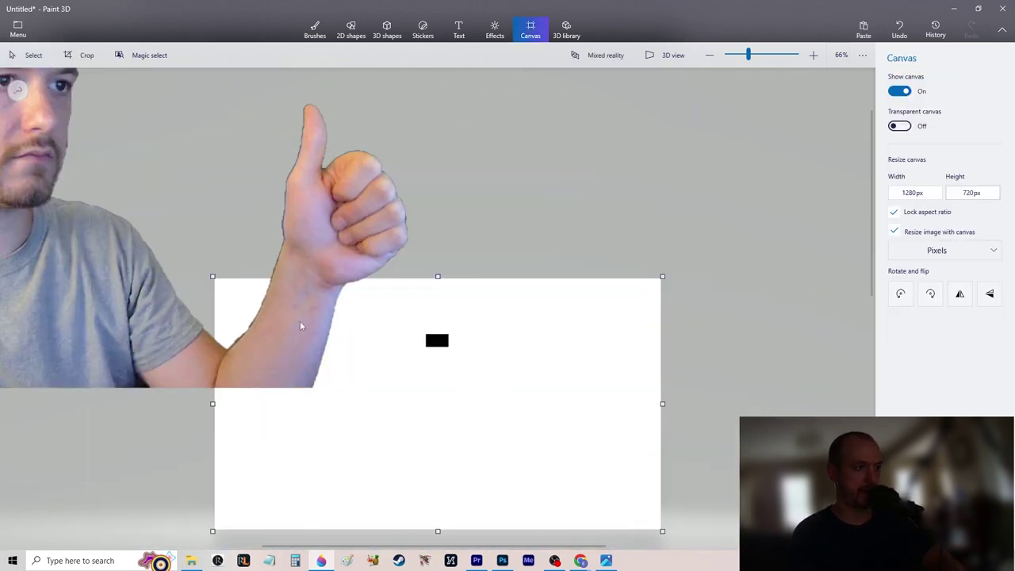
Place the cutout over the white canvas and scale it down proportionally to fit inside, against the canvas's lower-left corner
drag(125, 323, 460, 426)
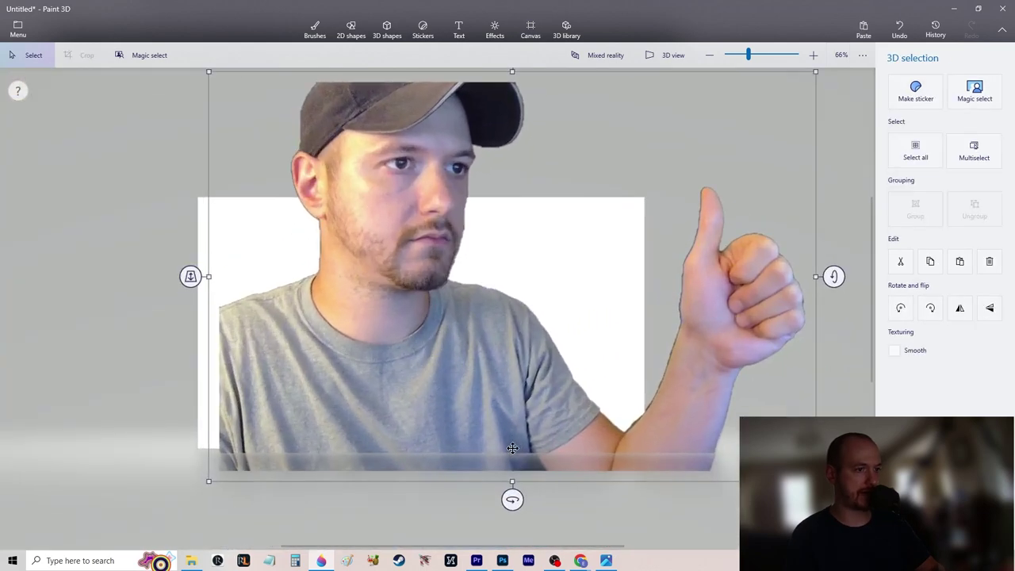
scroll(513, 448, up, 4)
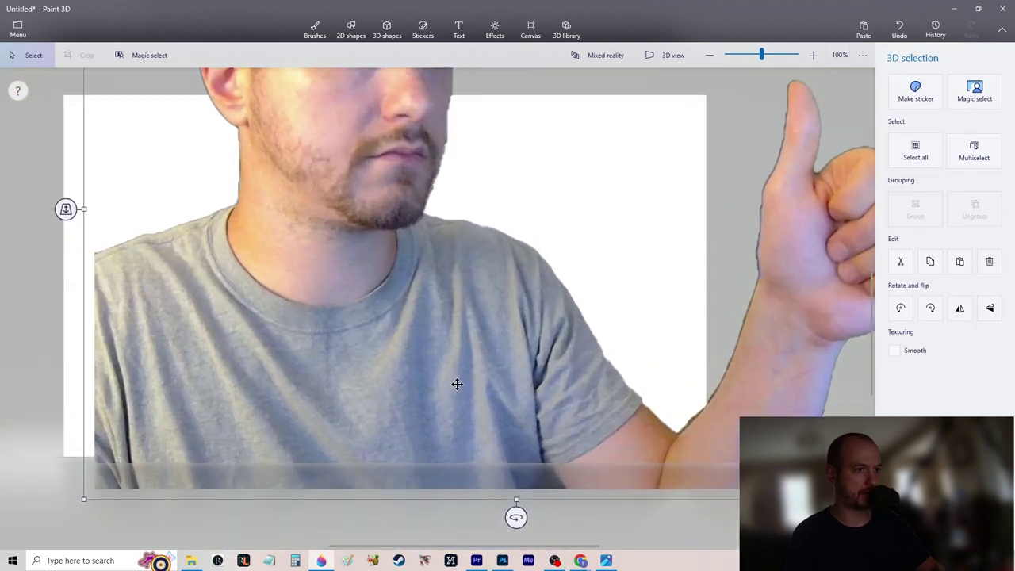
scroll(413, 350, down, 4)
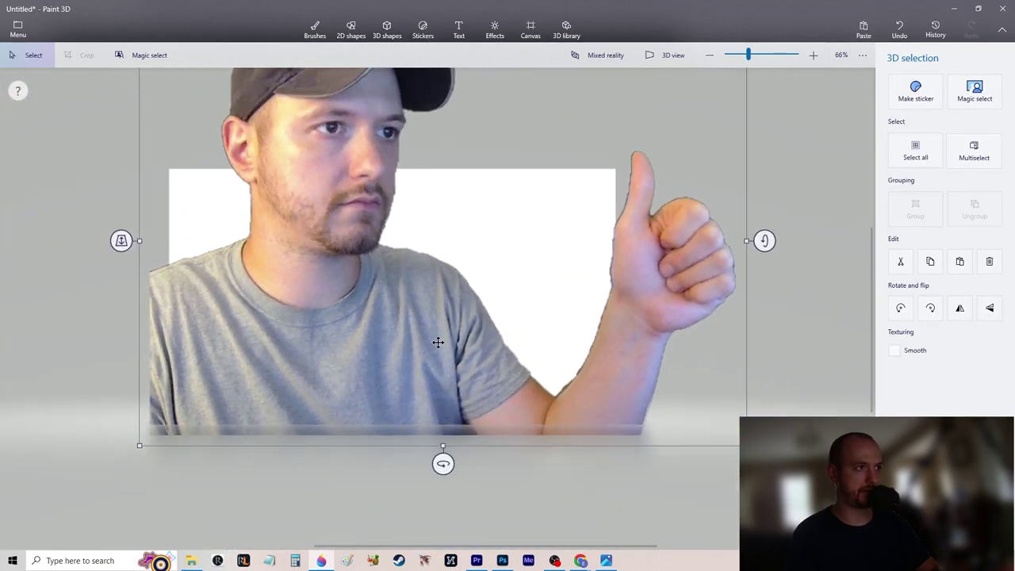
scroll(537, 251, down, 4)
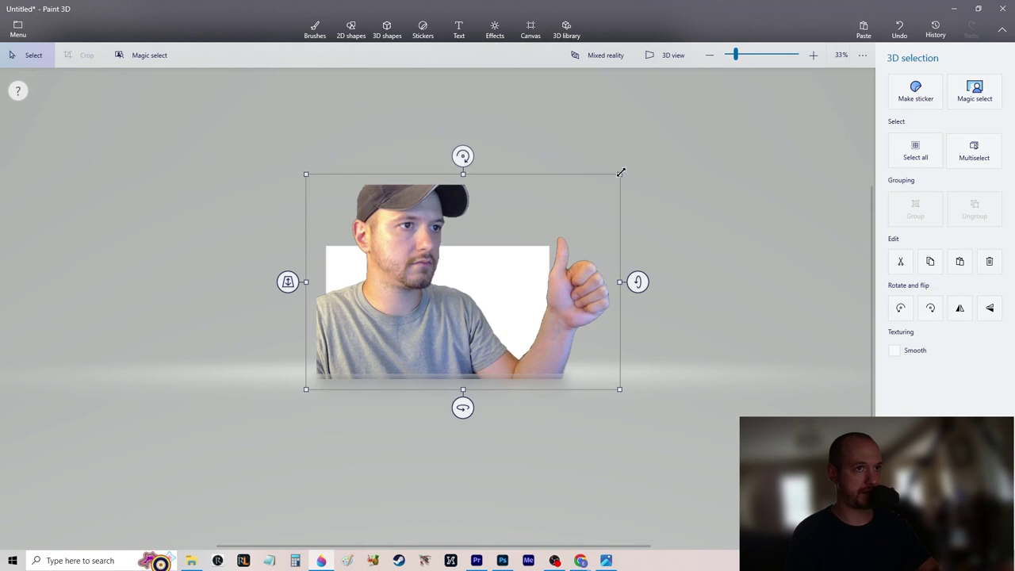
drag(621, 172, 539, 309)
drag(410, 336, 401, 333)
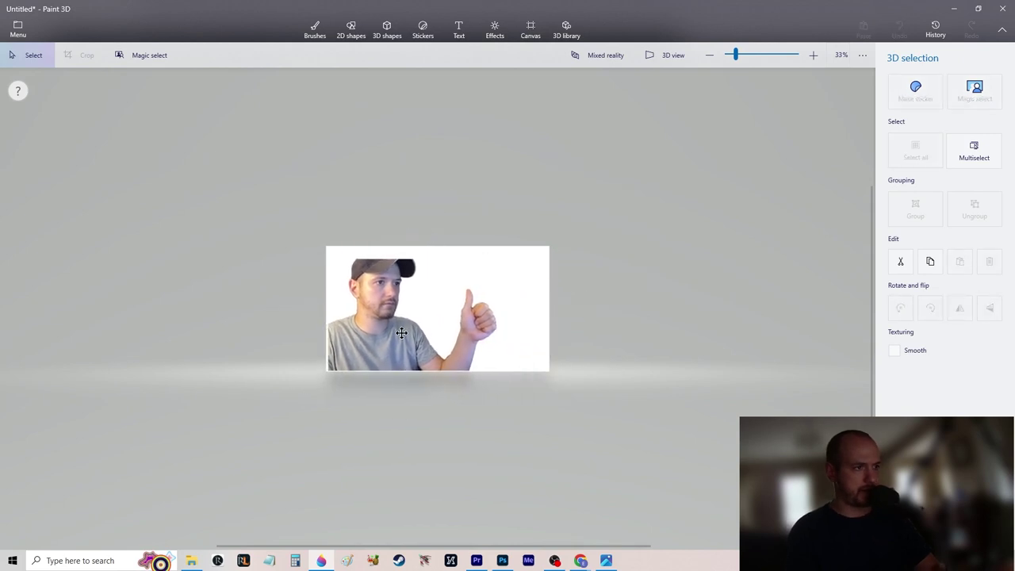
key(ctrl+shift+x)
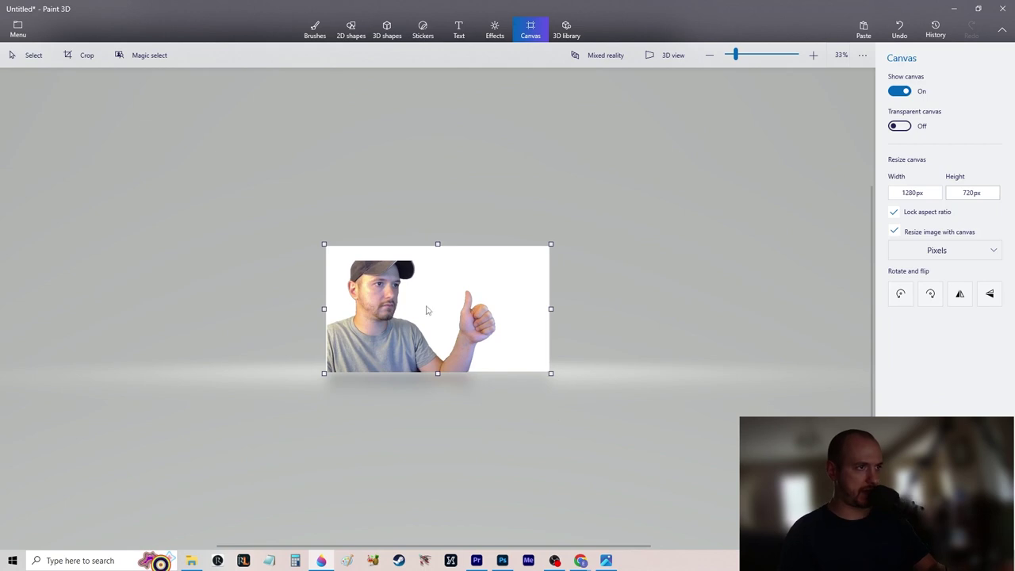
Enlarge the cutout slightly until the cap reaches the canvas's top edge
click(457, 357)
click(525, 234)
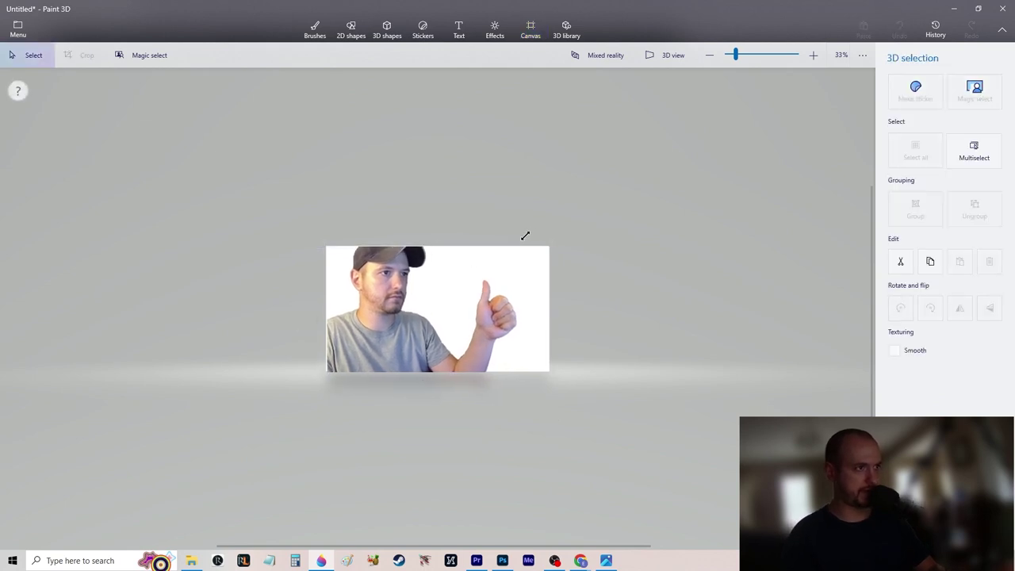
key(ctrl+shift+x)
drag(469, 274, 537, 357)
key(ctrl+shift+x)
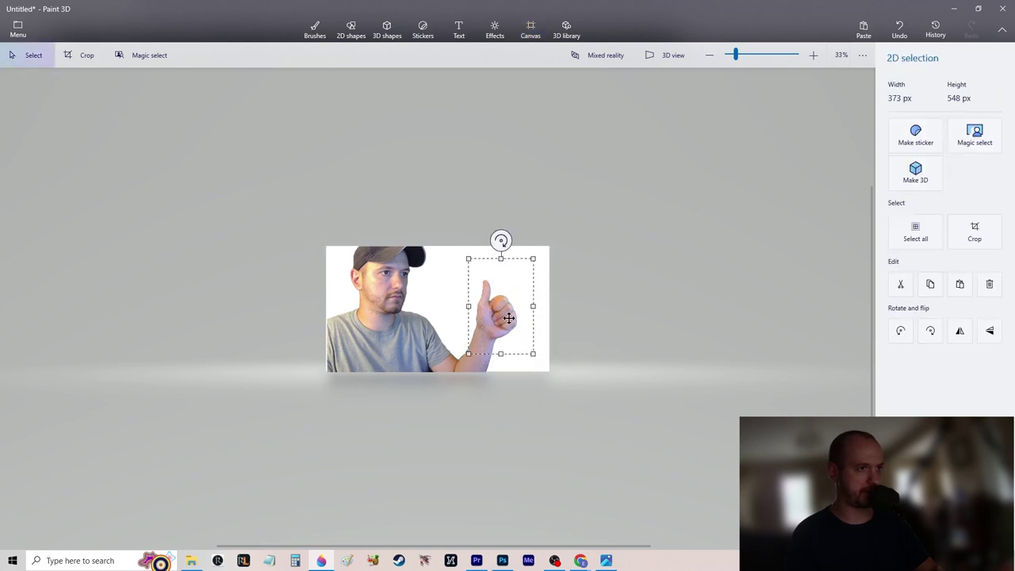
key(ctrl+shift+x)
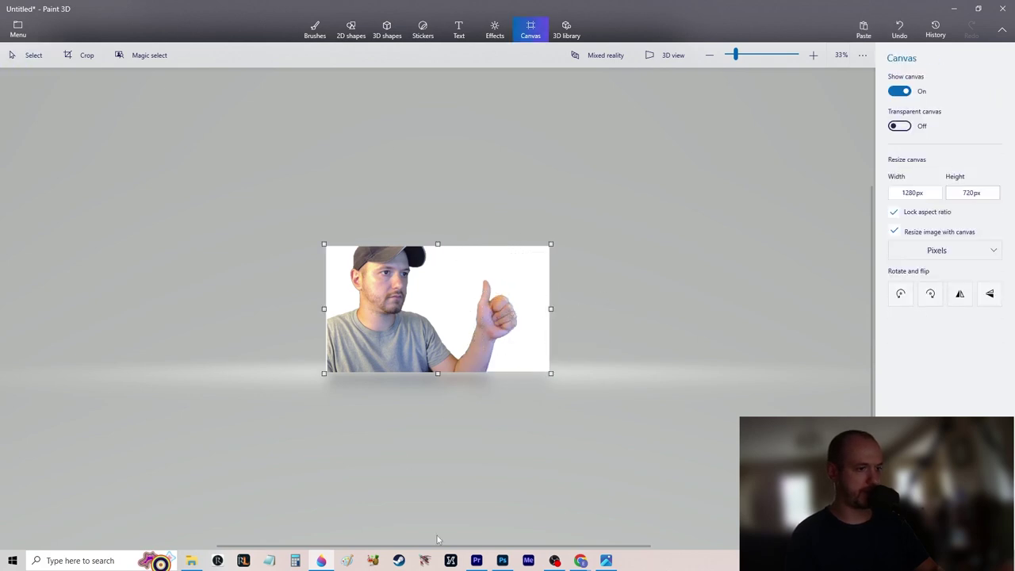
Copy the enlarged "Epic Adventures!" artwork from the ChatGPT conversation in the browser and return to Paint 3D
click(580, 561)
click(622, 520)
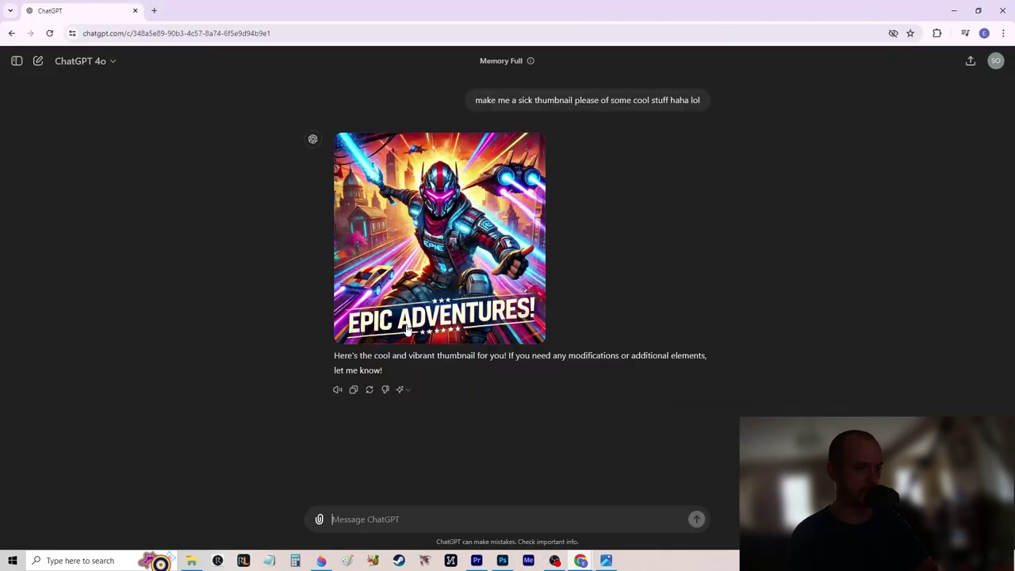
click(457, 269)
right_click(522, 270)
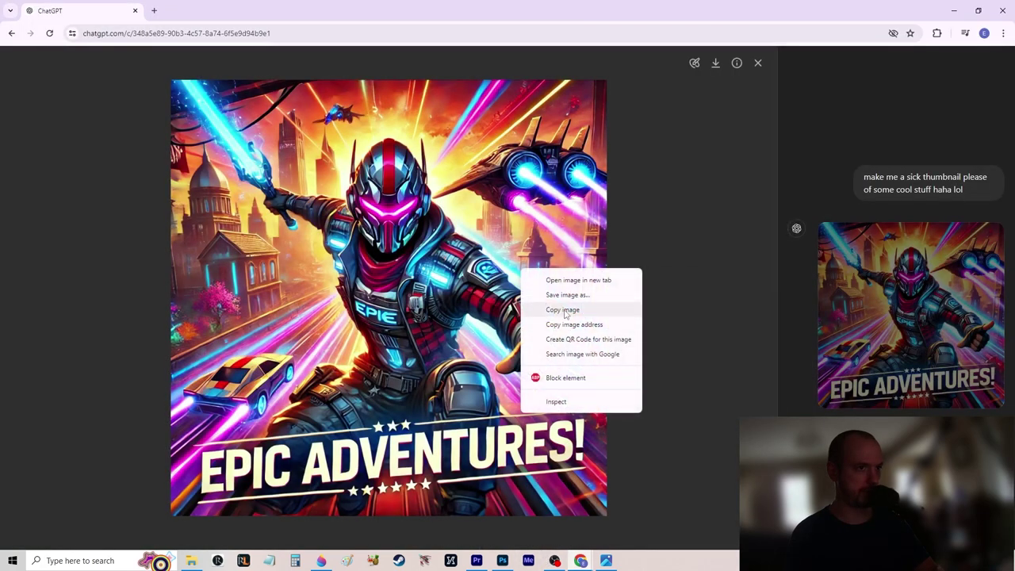
click(565, 311)
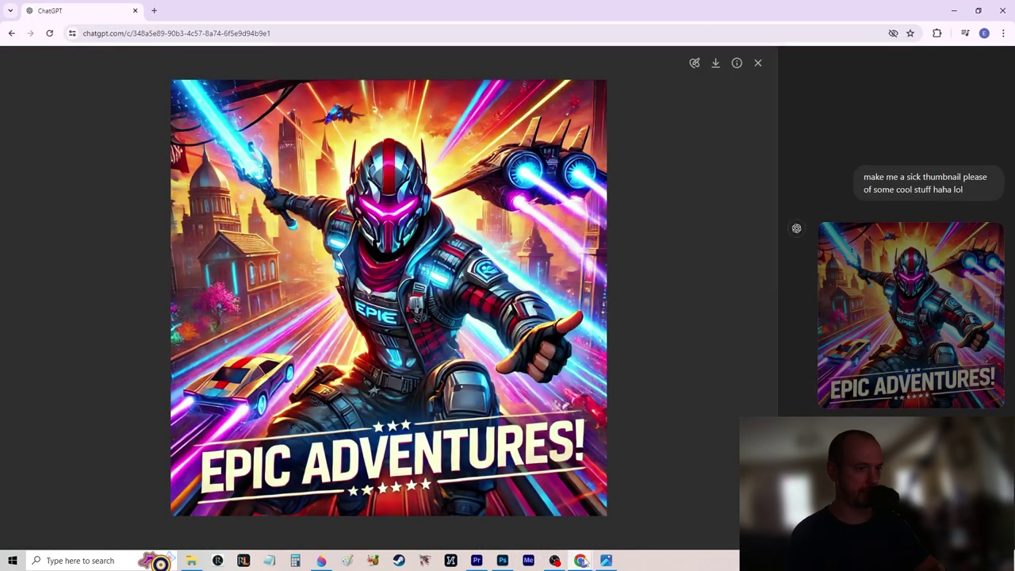
click(321, 561)
Try pasting the artwork behind the cutout at 1324 × 763 px, and undo the paste and the canvas width change
key(ctrl+v)
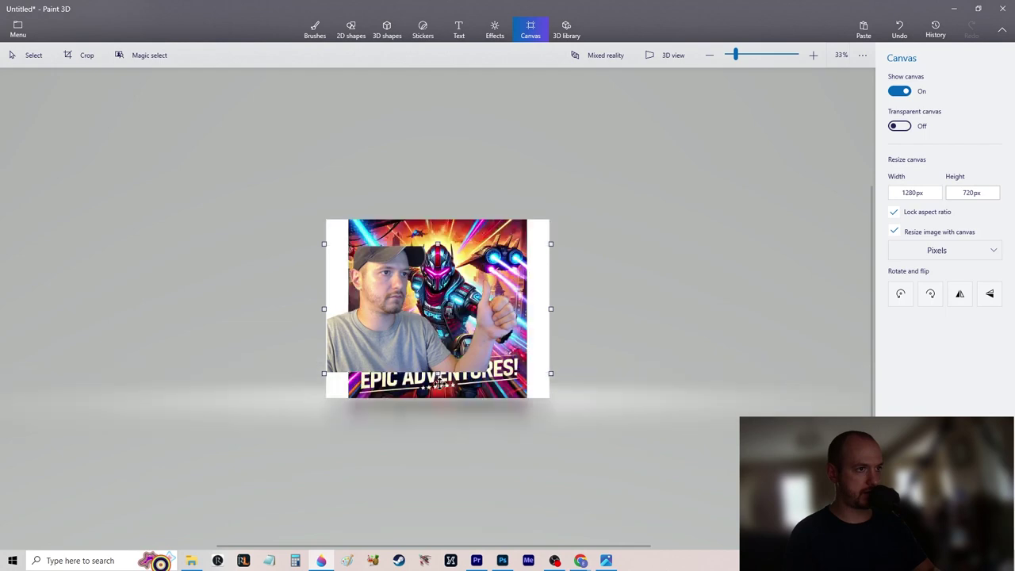
drag(501, 238, 572, 273)
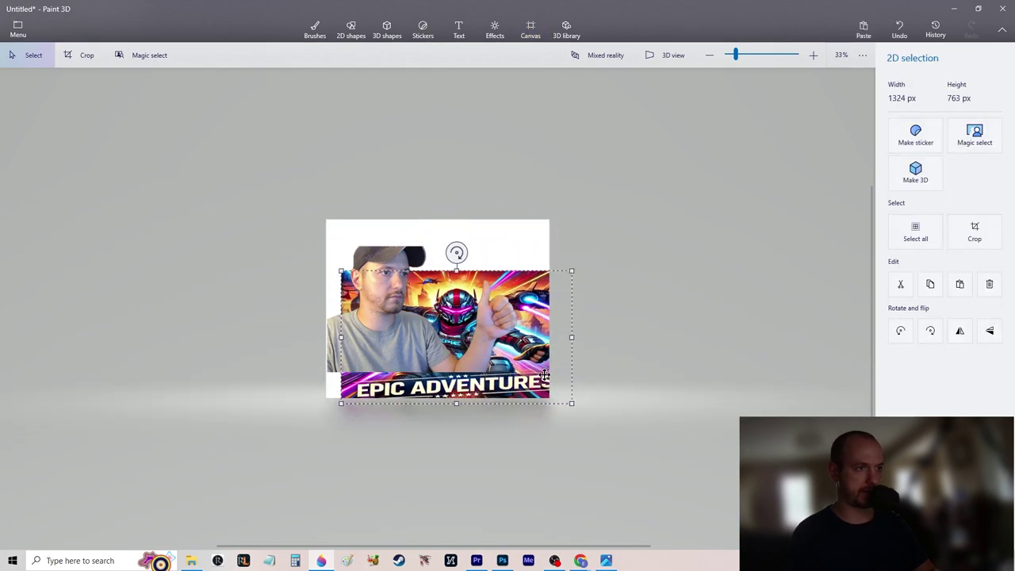
drag(545, 374, 527, 341)
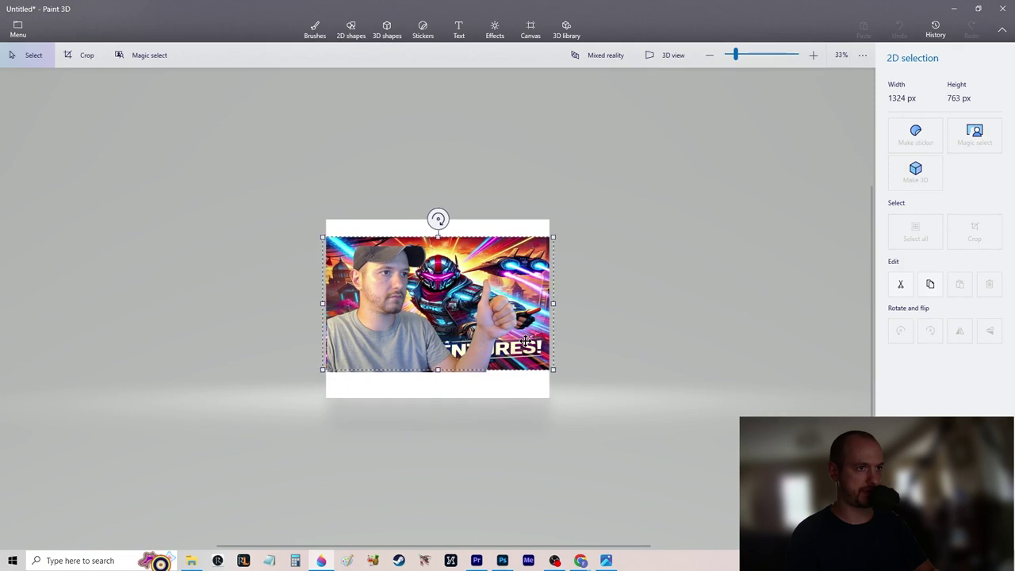
click(531, 30)
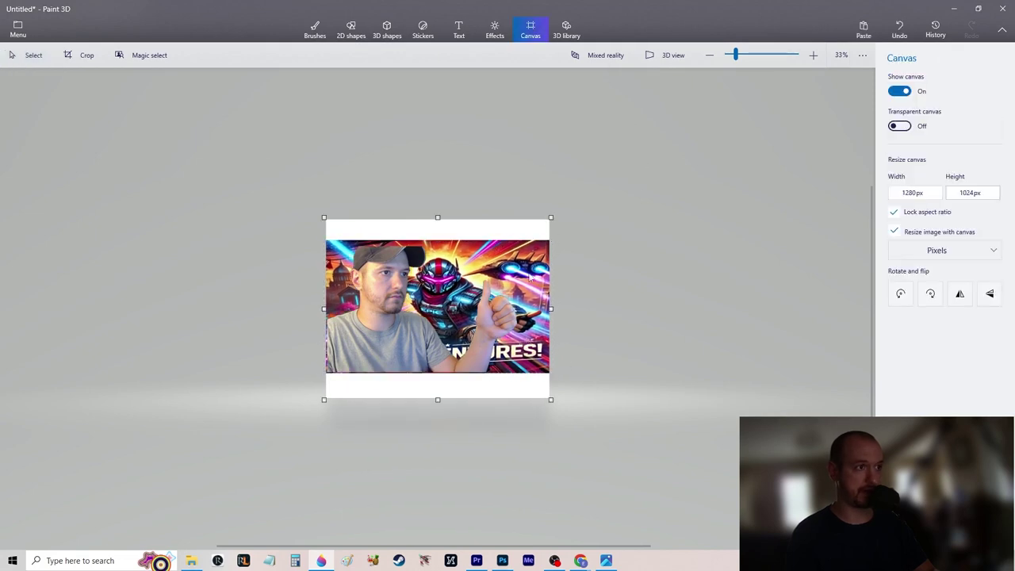
drag(549, 307, 542, 312)
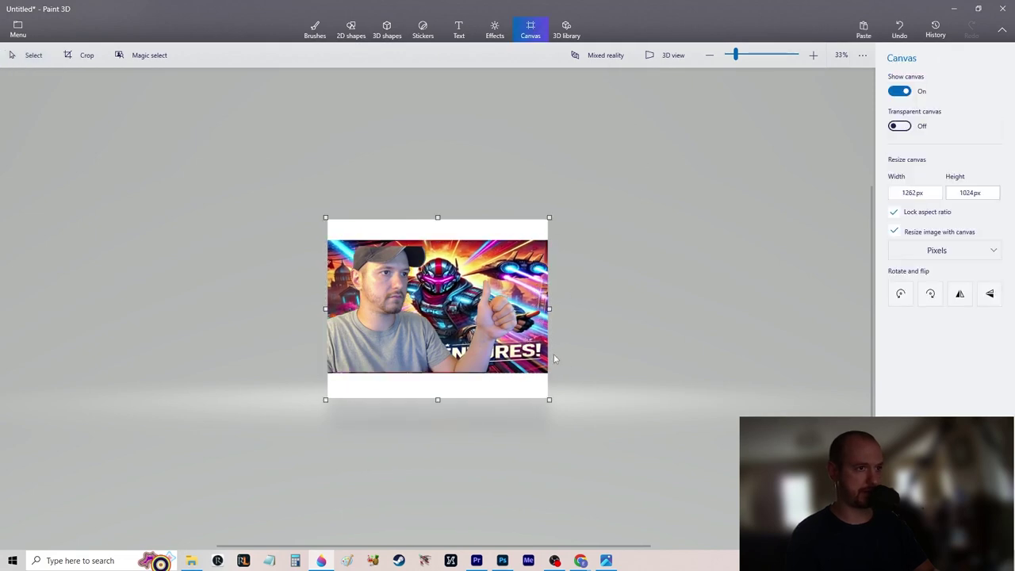
key(ctrl+z)
key(ctrl+z)
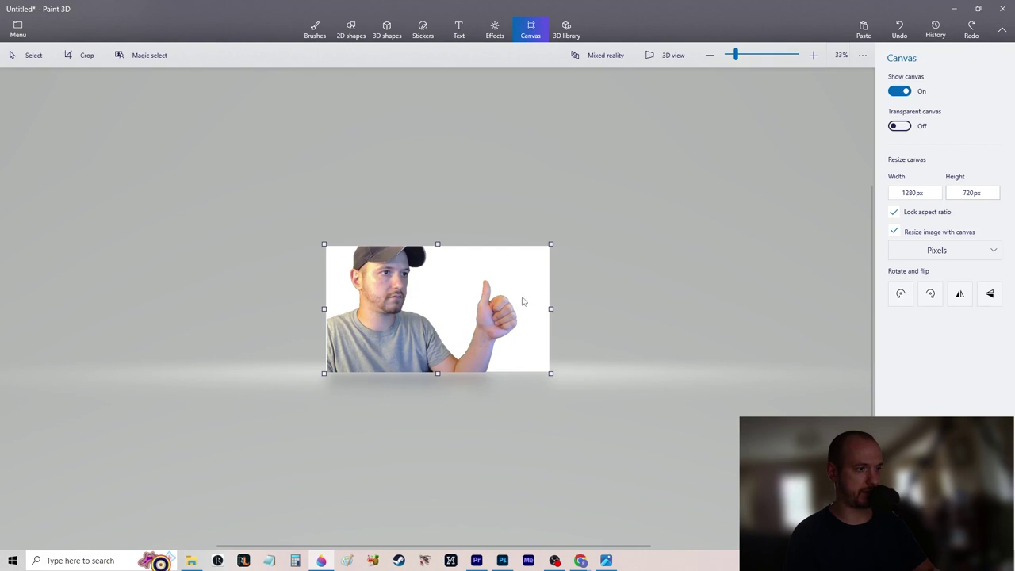
Paste the copied artwork behind the cutout, resize it to 1330 × 800 px and centre it behind the man
key(ctrl+v)
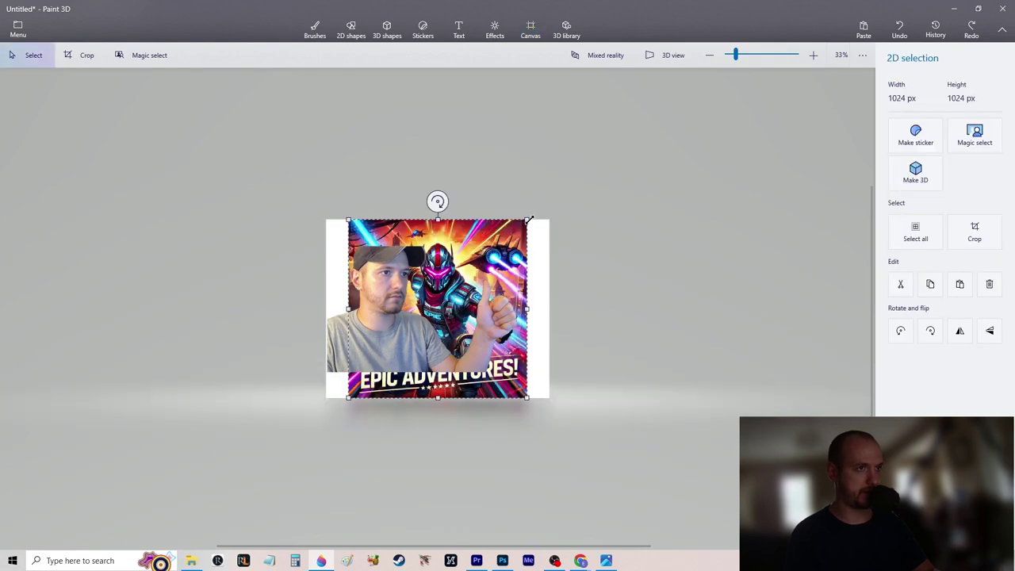
drag(526, 220, 580, 253)
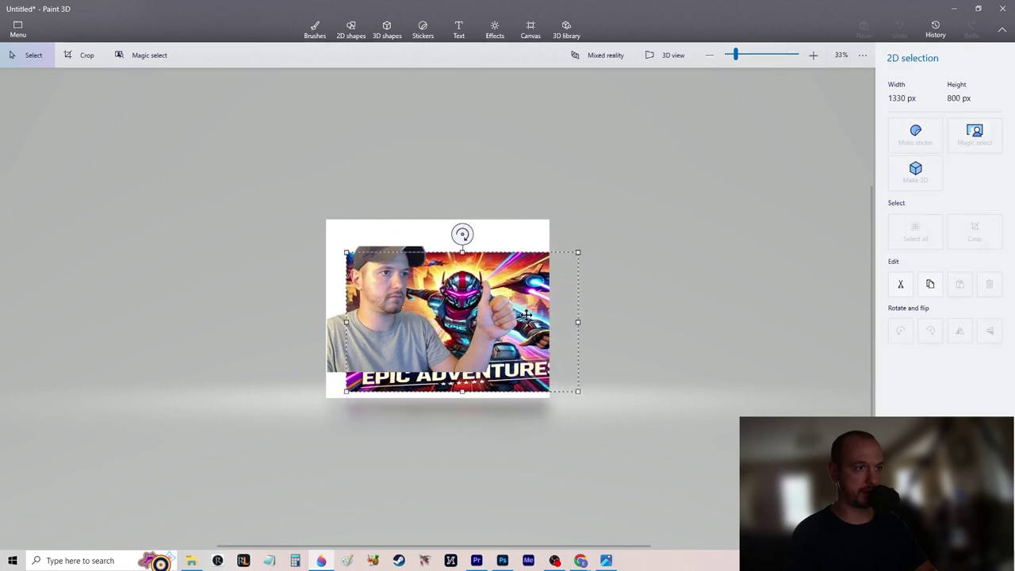
drag(530, 326, 506, 308)
click(690, 316)
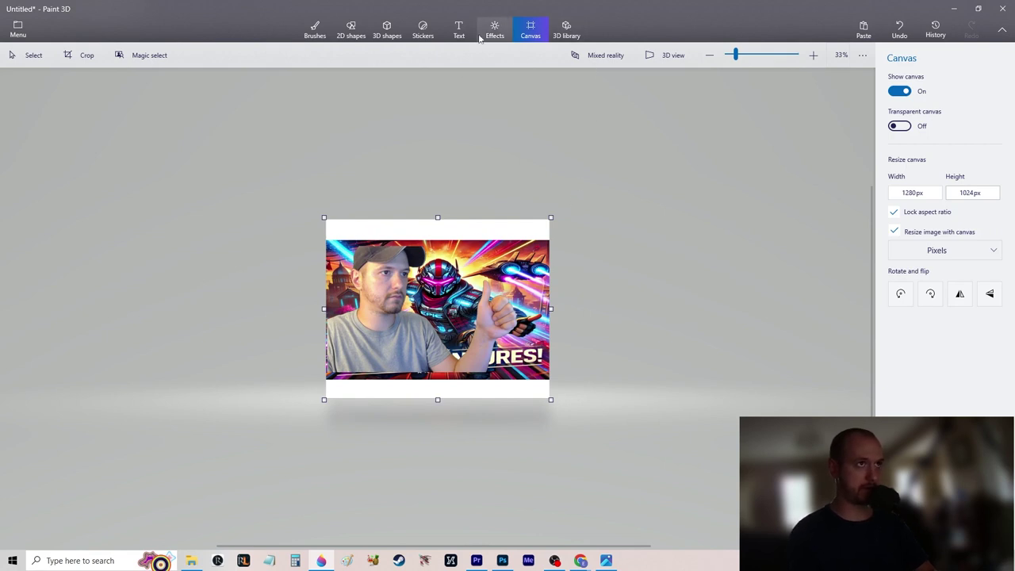
Try to resize the canvas together with its image to 1280 × 720 px with the aspect ratio unlocked, and undo it
drag(529, 246, 530, 259)
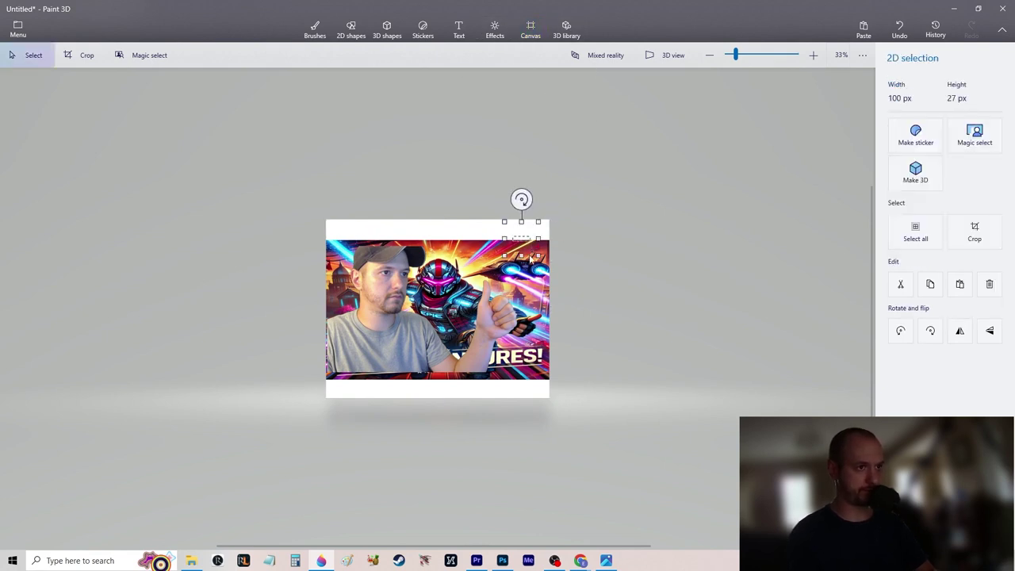
click(537, 35)
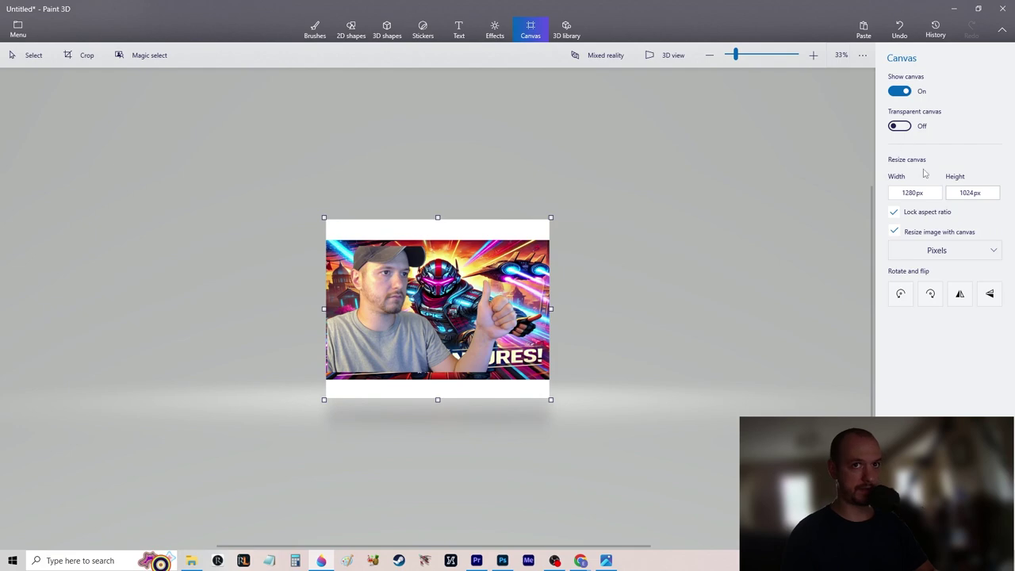
scroll(642, 288, up, 3)
scroll(738, 309, down, 1)
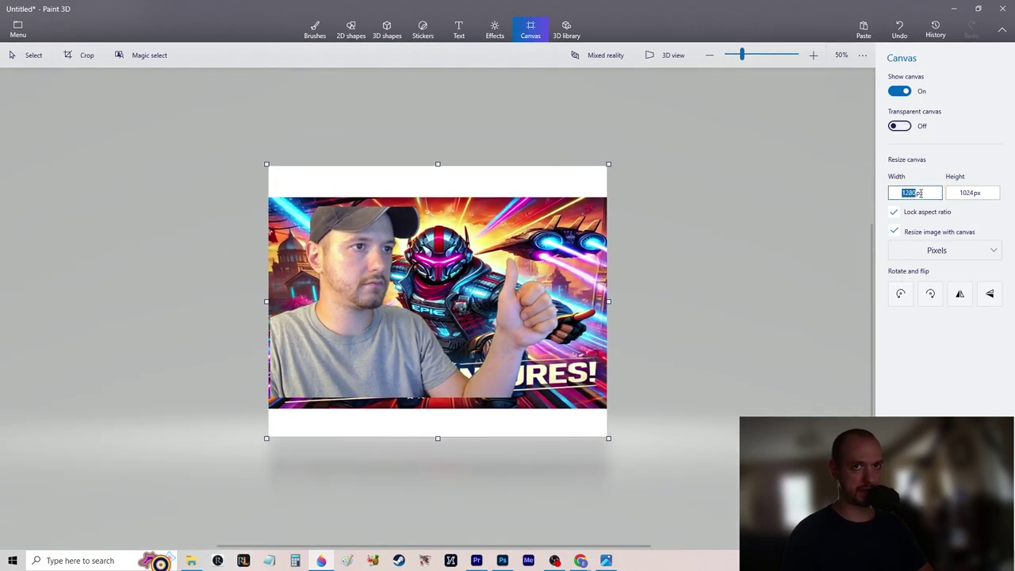
click(975, 197)
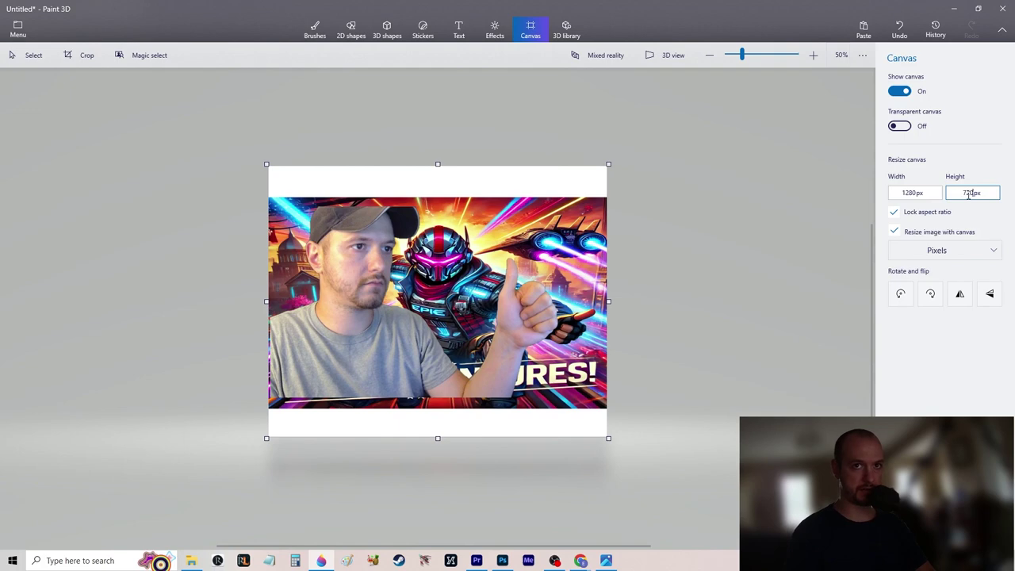
text(720)
click(901, 214)
click(929, 195)
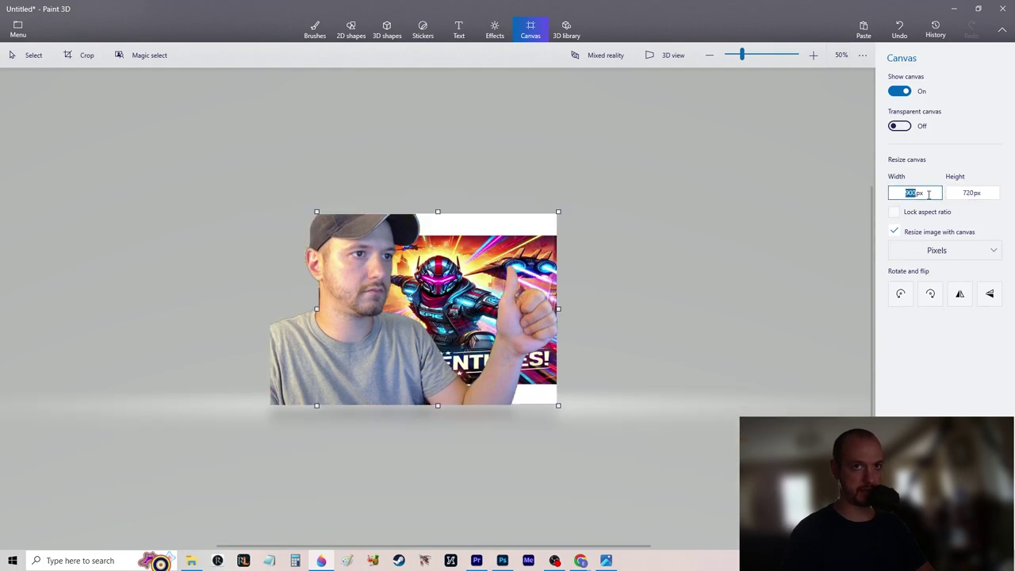
key(Return)
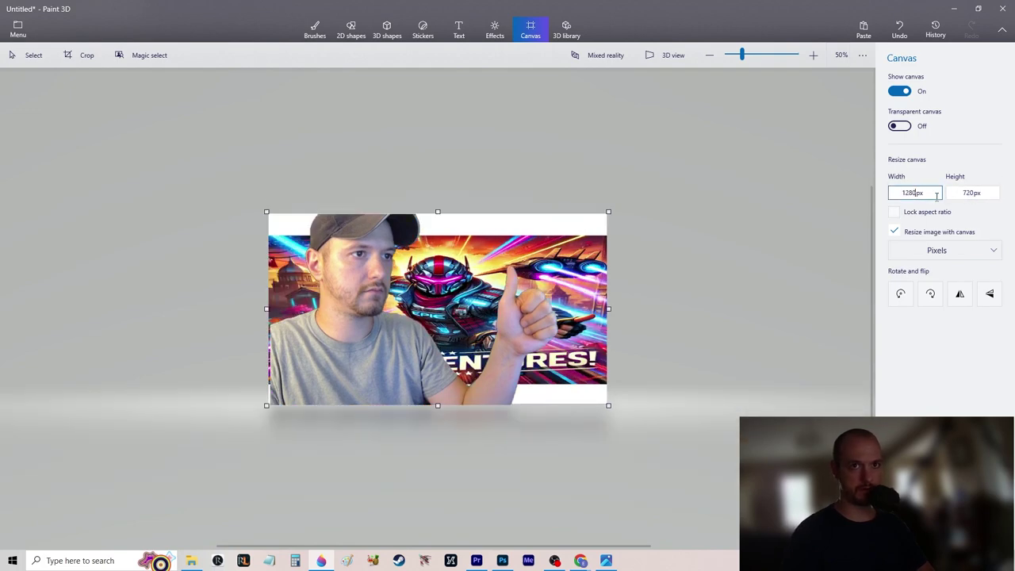
key(ctrl+z)
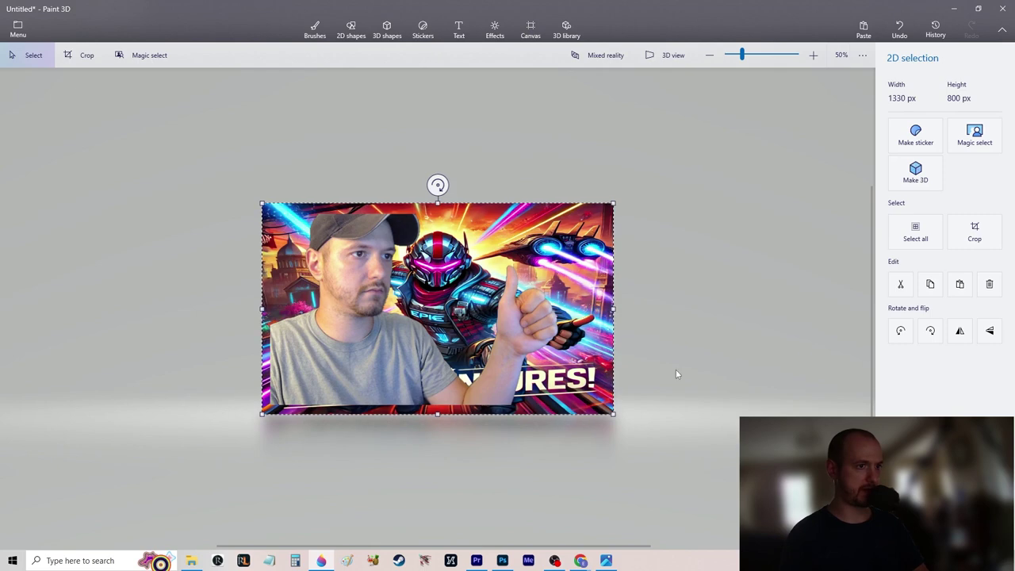
Crop the canvas edges closely around the cutout to about 1278 × 716 px, with the artwork filling the whole background
click(362, 350)
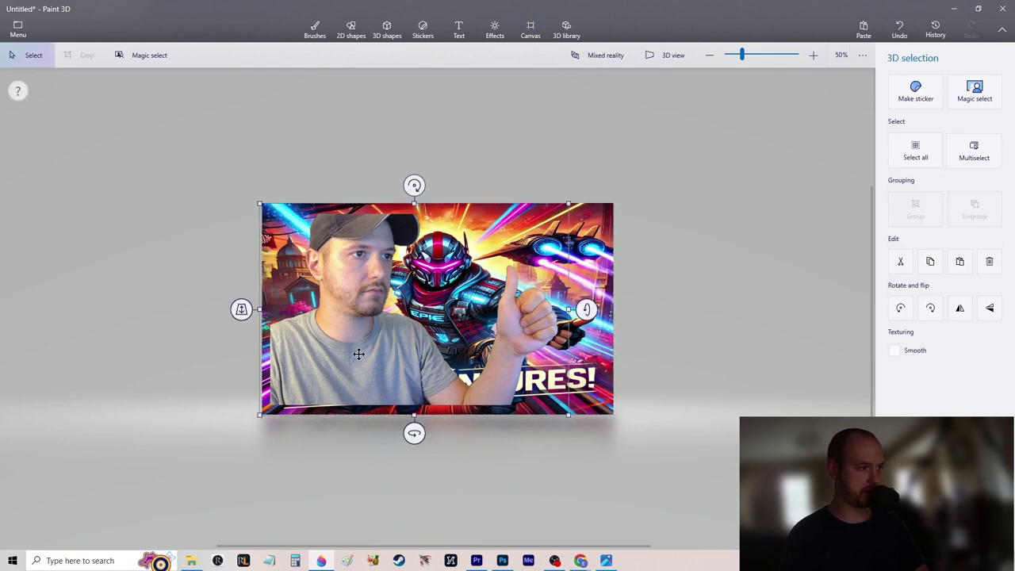
click(530, 30)
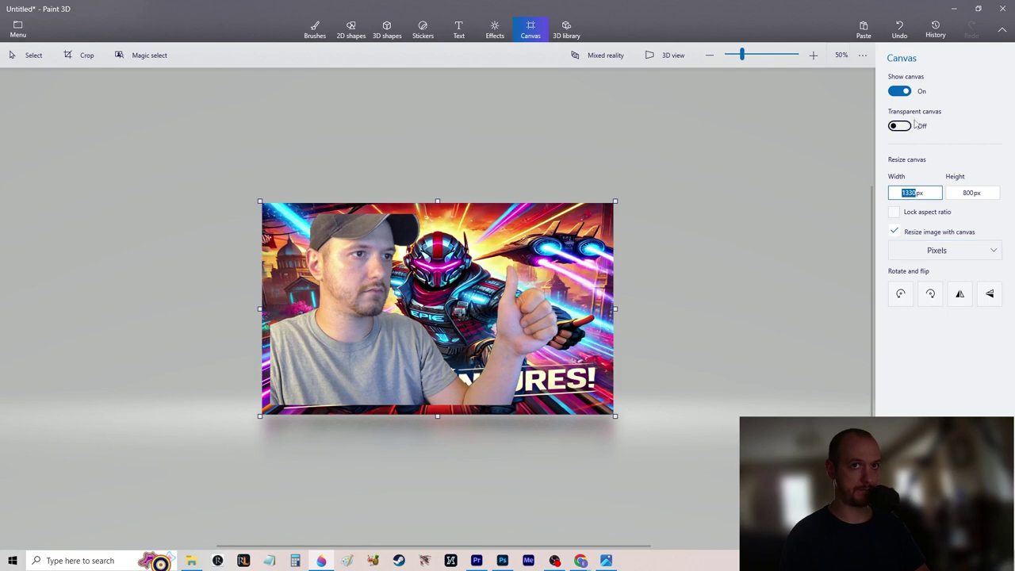
click(85, 55)
drag(438, 201, 437, 210)
drag(437, 414, 438, 405)
mouse_move(614, 308)
mouse_down()
mouse_move(587, 309)
mouse_move(603, 308)
mouse_up()
click(973, 288)
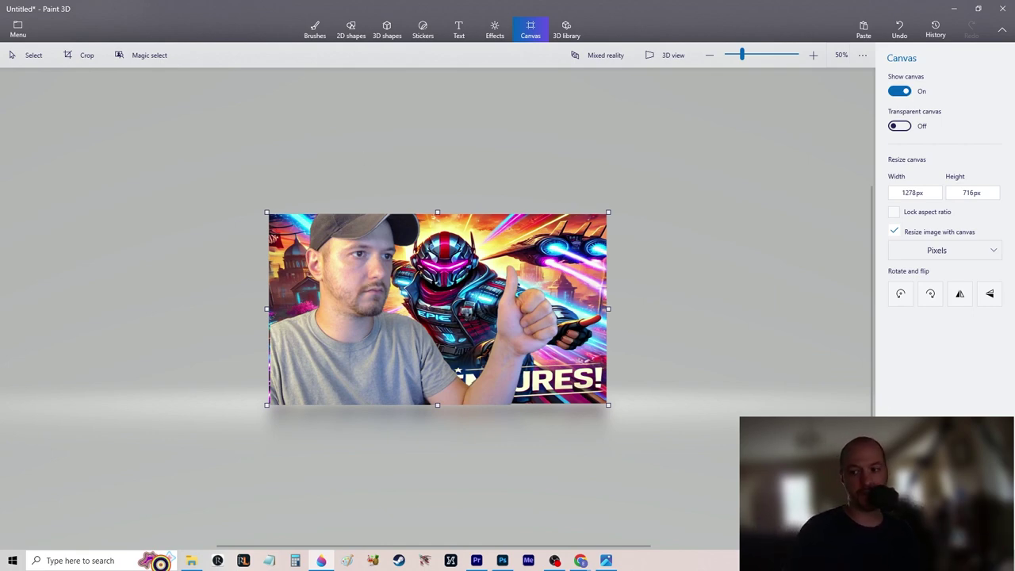
Switch to the browser, search Google for "thumbnail text generator" and open the Textcraft Youtube Thumbnail result
key(alt+Tab)
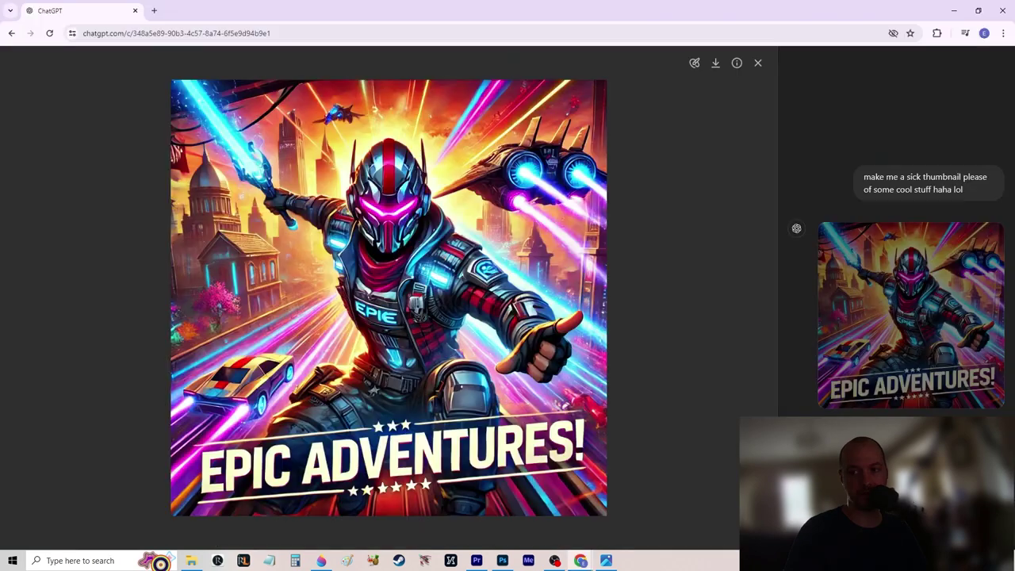
click(331, 30)
text(thu)
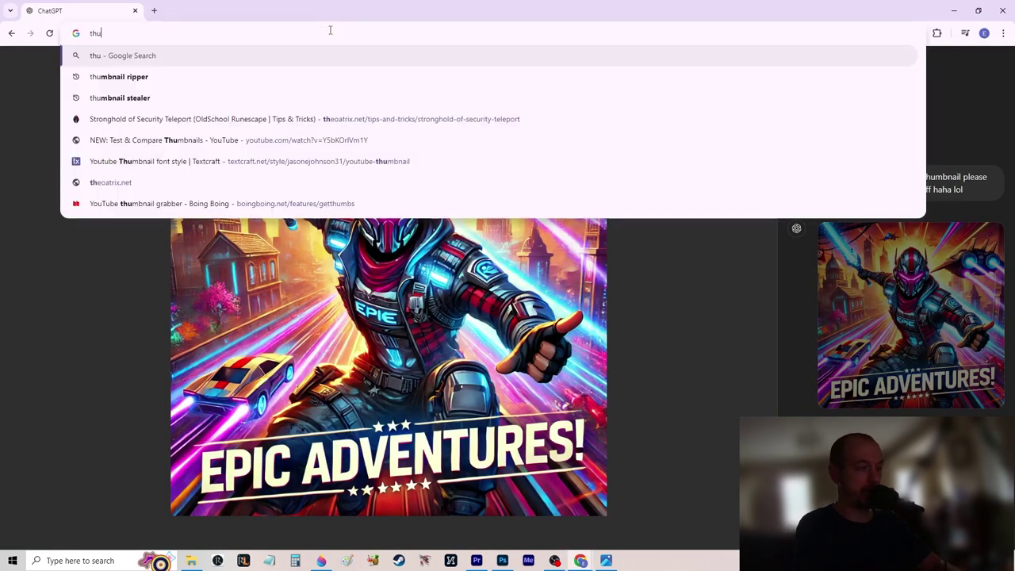
text(mbnail text )
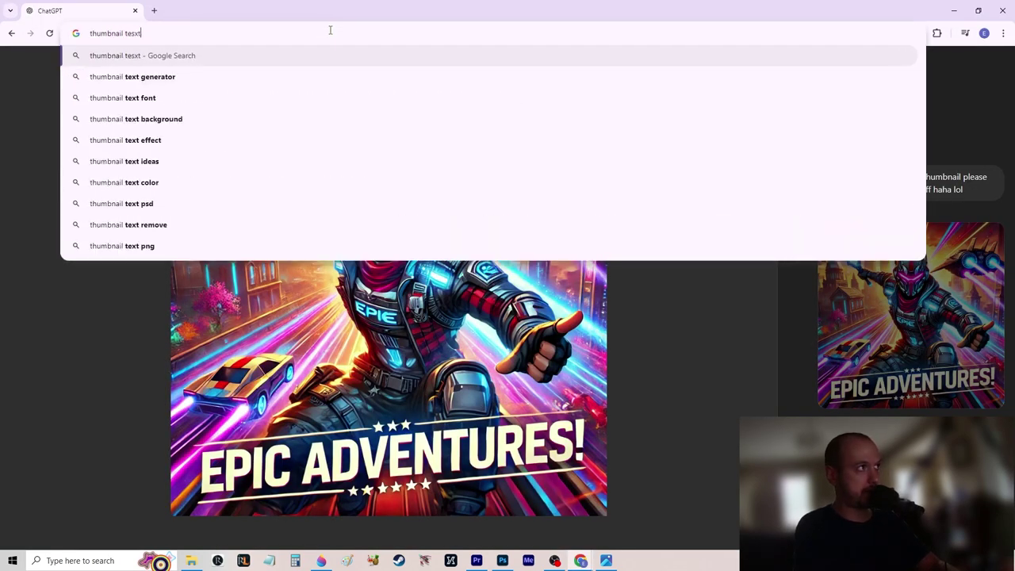
text(generator)
key(Return)
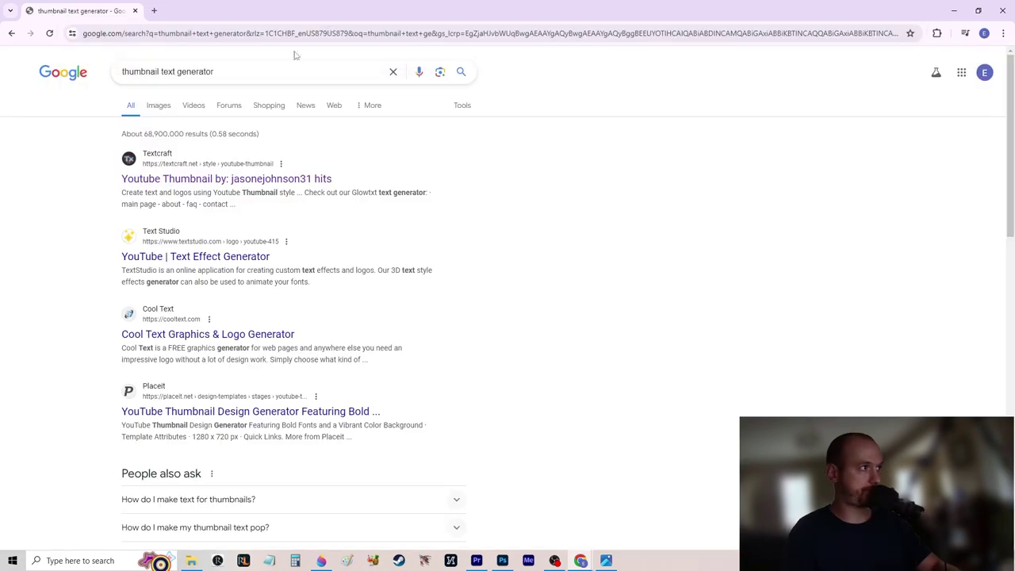
click(171, 179)
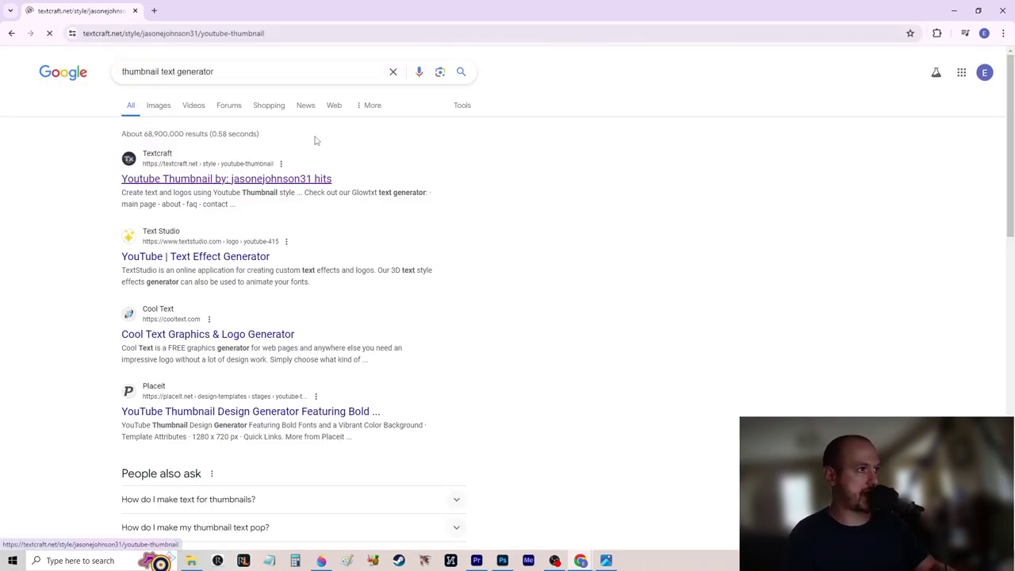
Try the Chat text Minecraft style from the most popular text styles and view its preview
scroll(376, 272, down, 5)
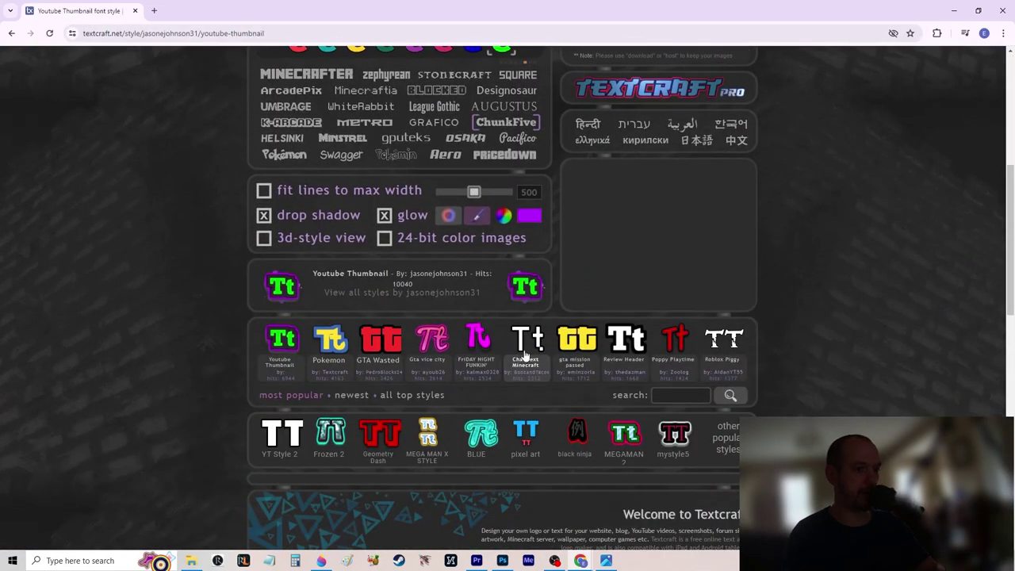
click(527, 353)
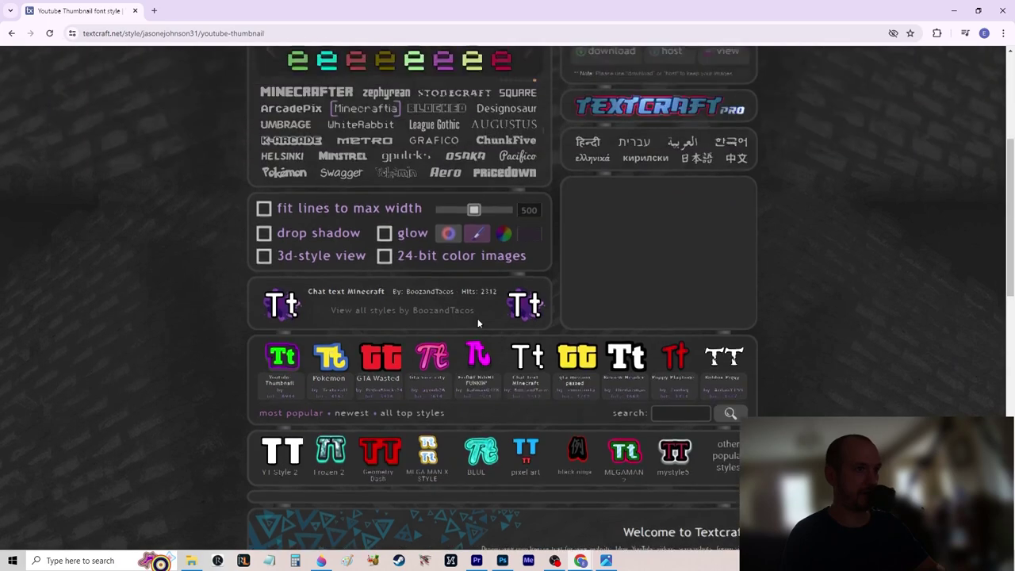
scroll(295, 144, up, 1)
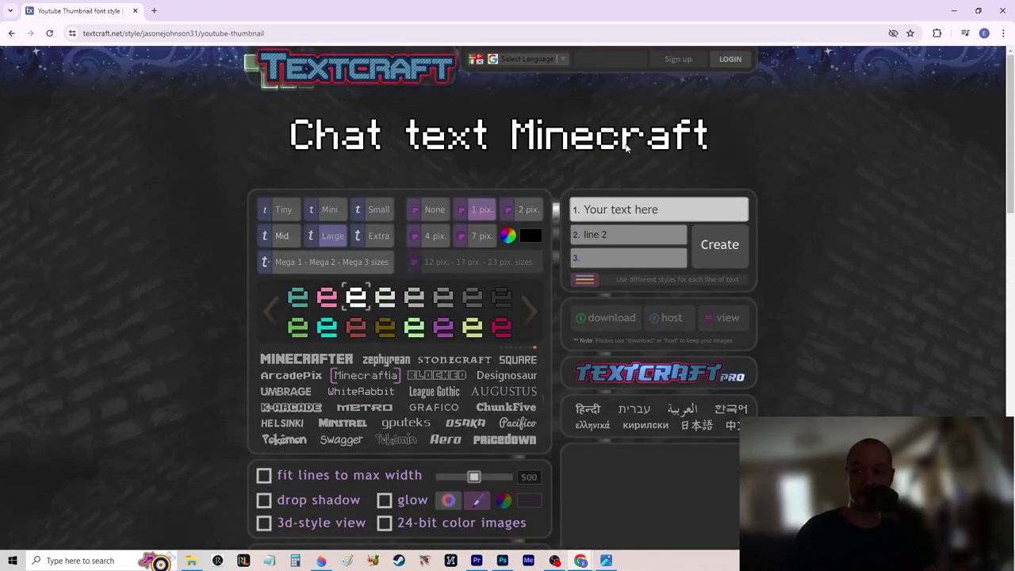
Apply the GTA Wasted text style and change its font to ChunkFive
scroll(545, 358, down, 5)
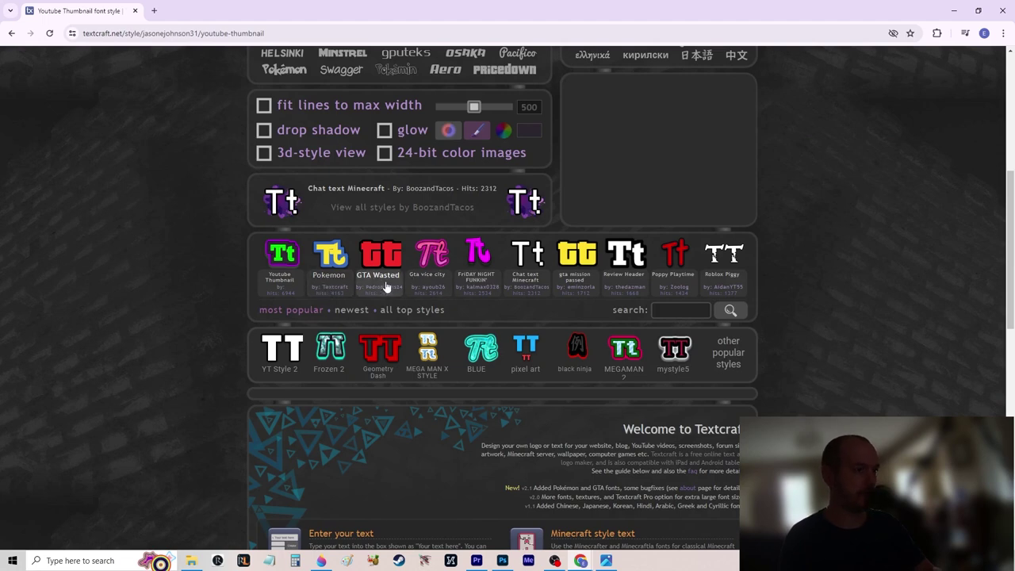
scroll(783, 289, up, 1)
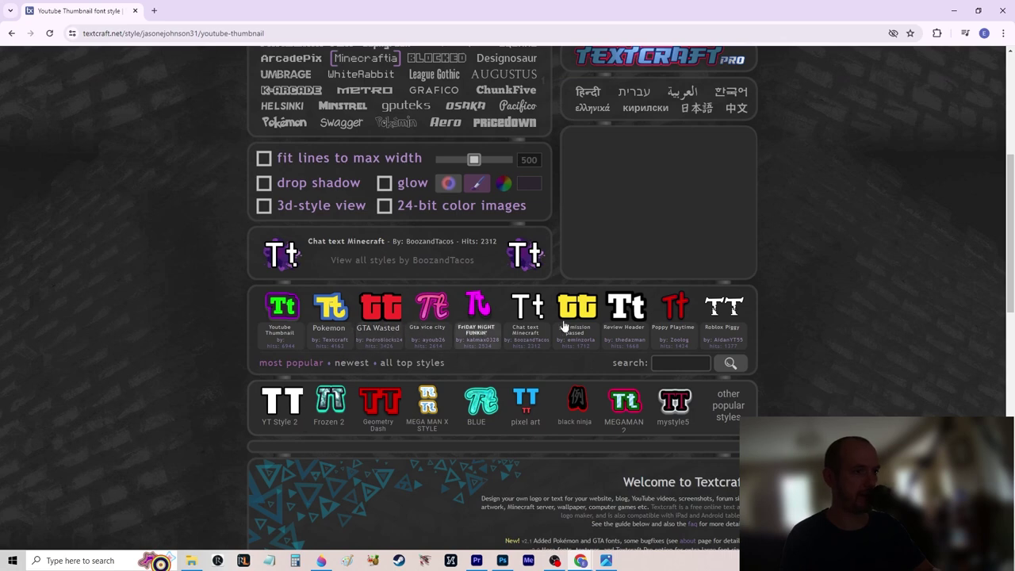
click(369, 329)
scroll(223, 336, up, 3)
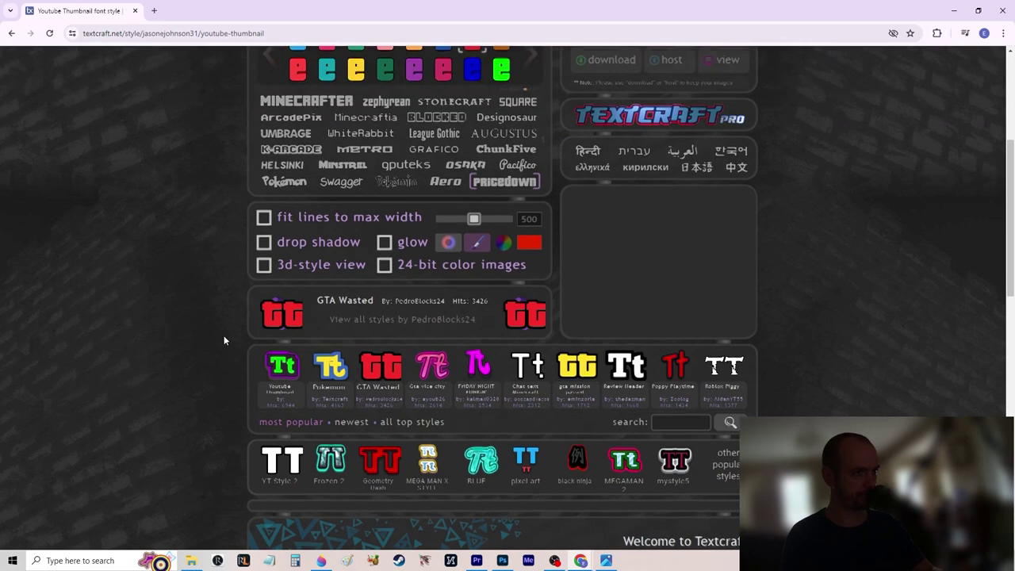
click(507, 315)
scroll(290, 325, up, 1)
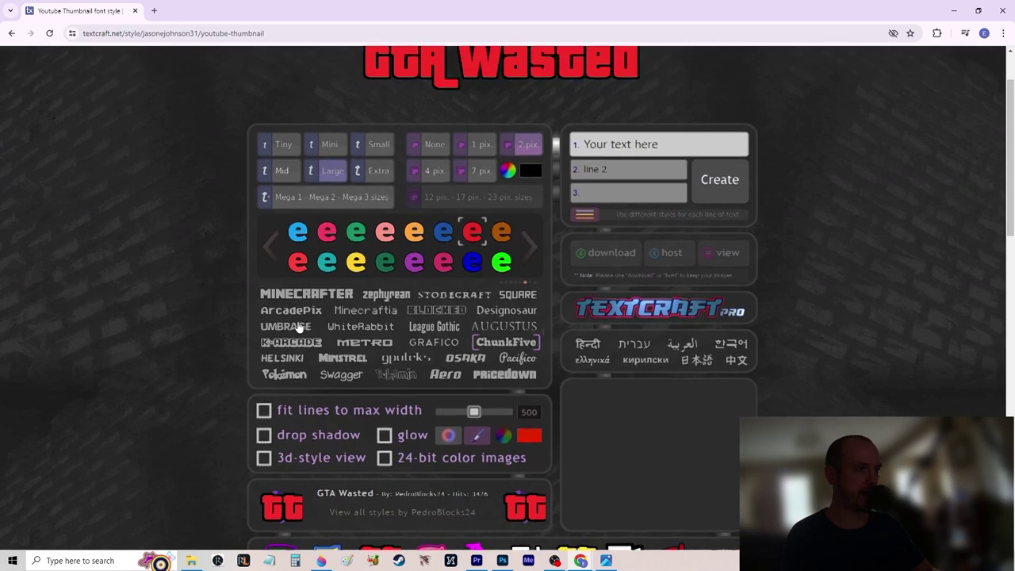
Look through the text colour swatches, checking them against the Paint 3D thumbnail, and choose the plain white fill
click(270, 274)
click(270, 274)
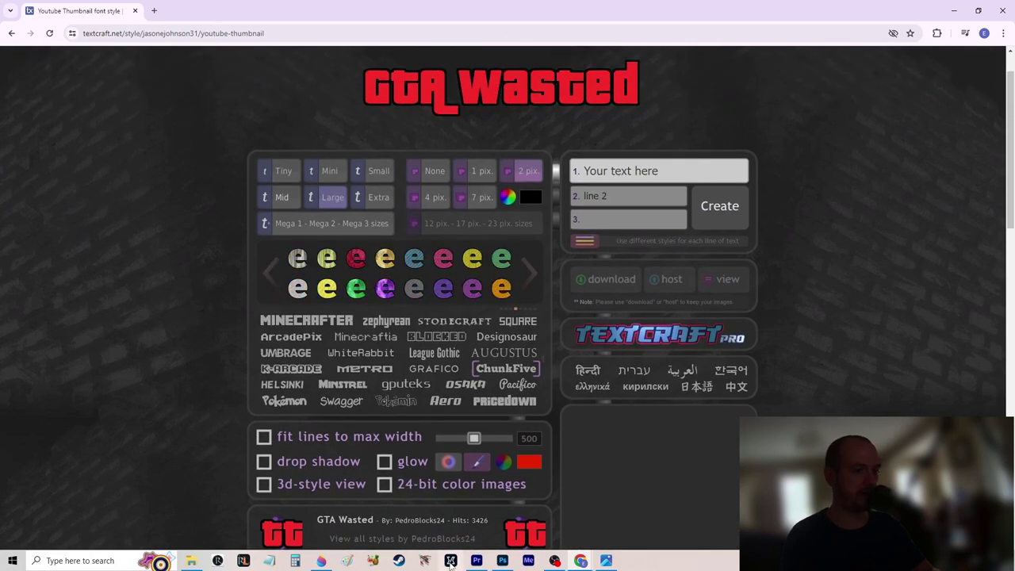
click(321, 561)
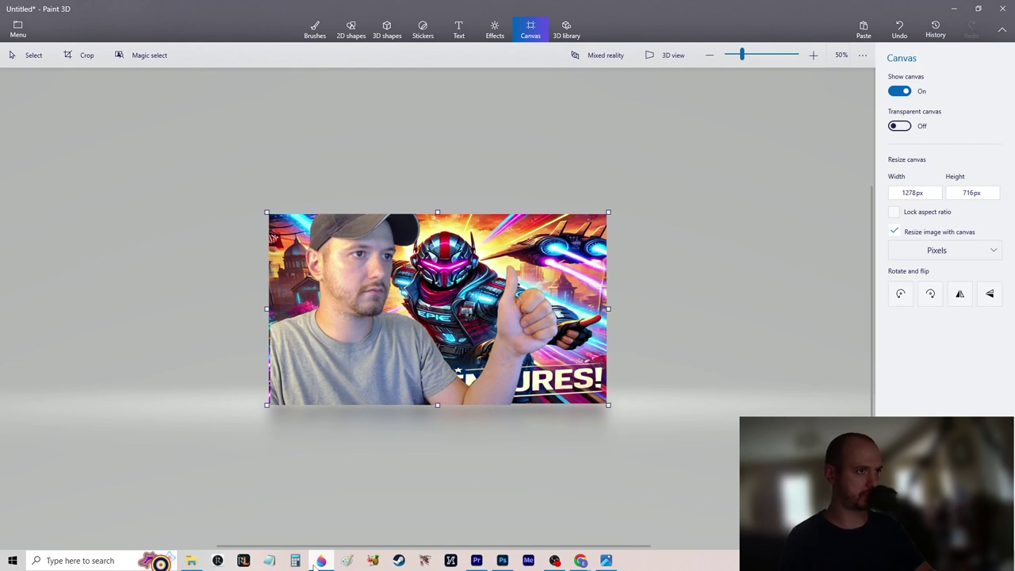
click(318, 562)
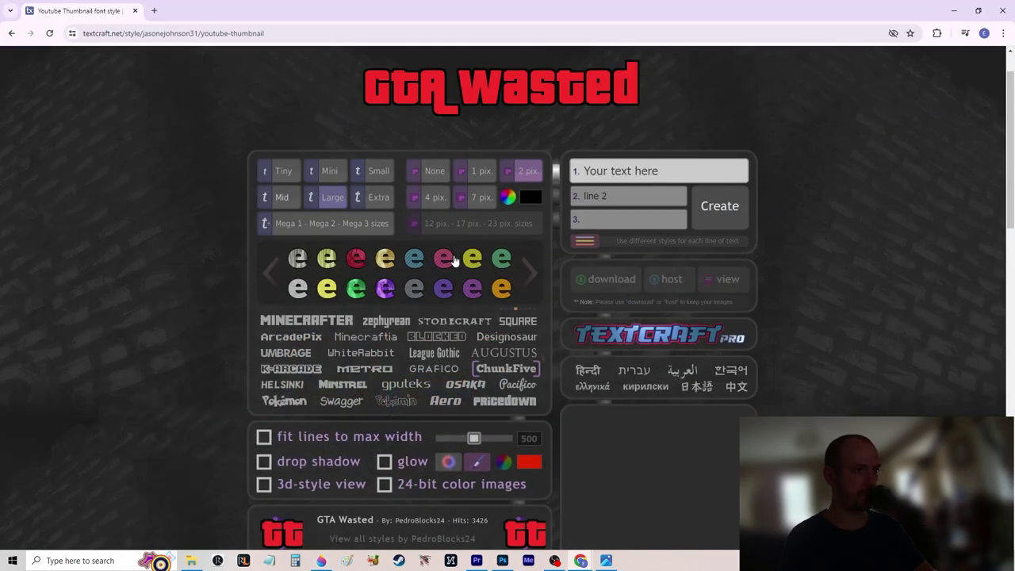
click(523, 277)
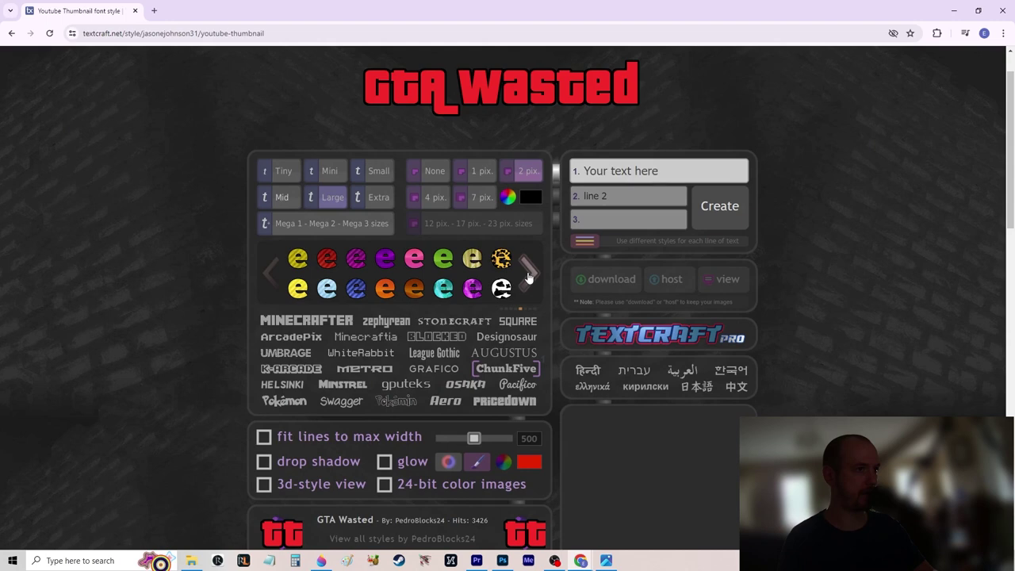
click(273, 274)
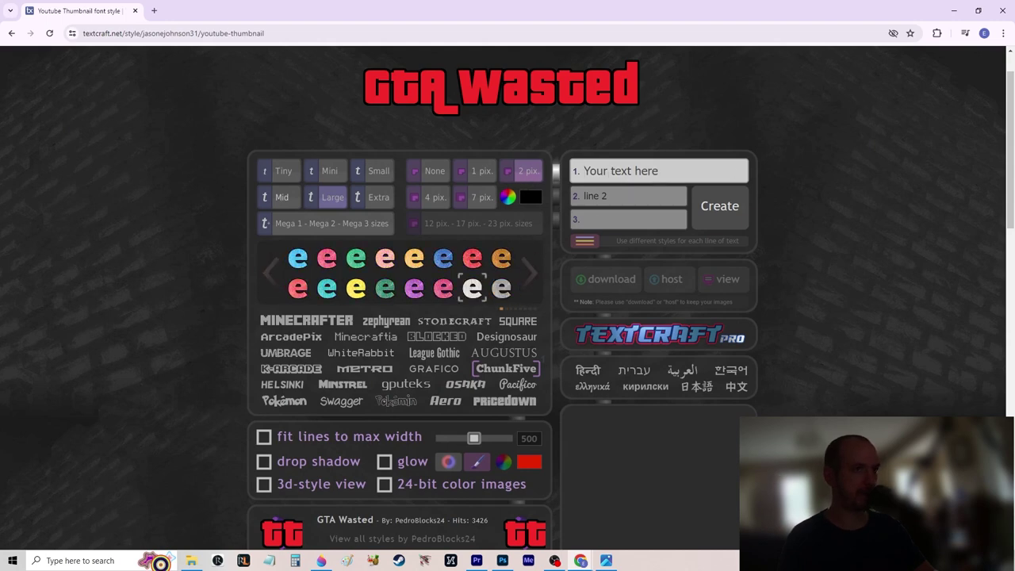
Enter "Click Here Now!" as the first text line, clear the second line and generate the text image
text(Yo Su)
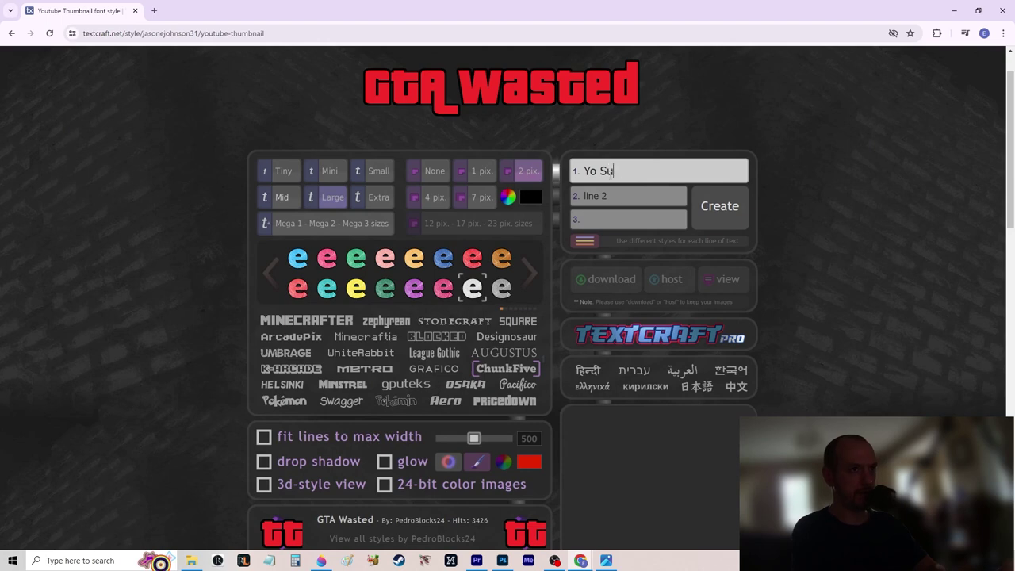
key(BackSpace)
key(BackSpace)
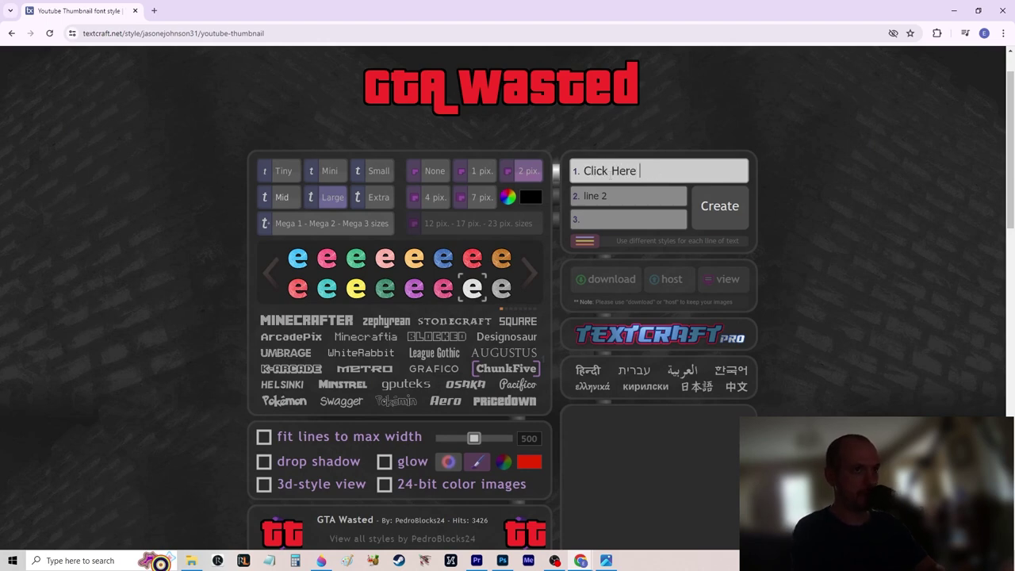
triple_click(608, 196)
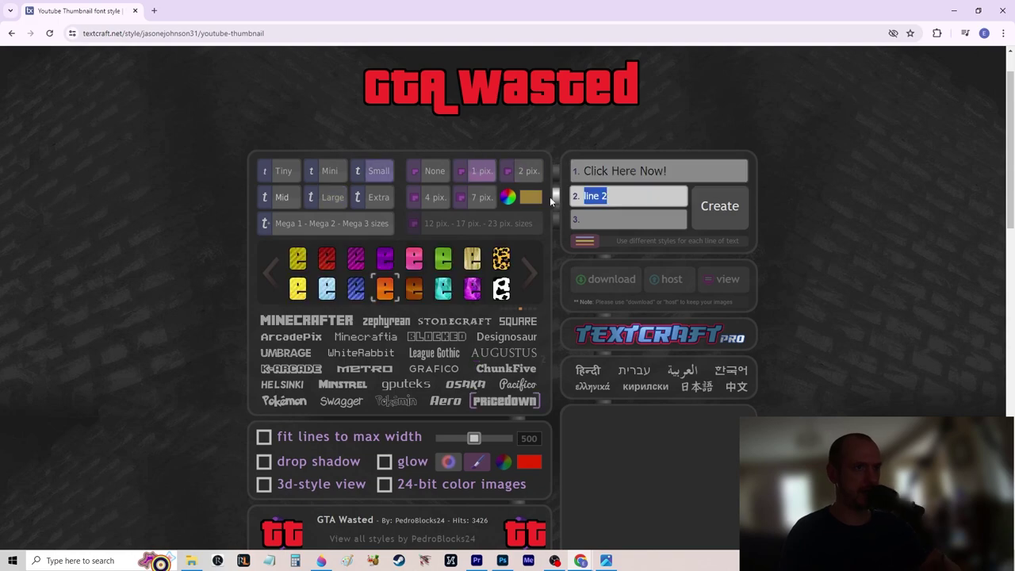
key(BackSpace)
click(737, 227)
Try to copy the generated text image and paste it into the Paint 3D thumbnail
right_click(491, 147)
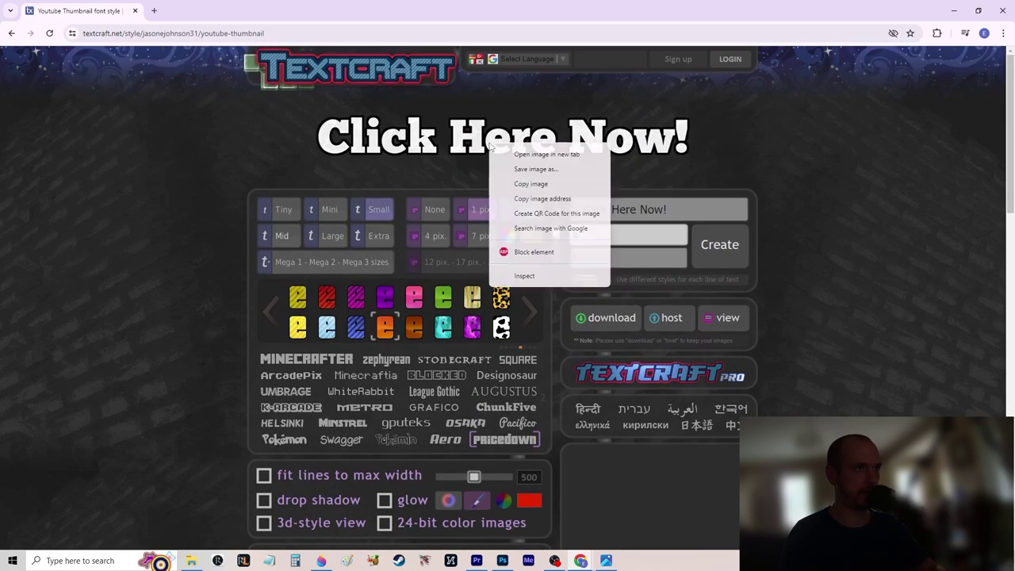
click(524, 182)
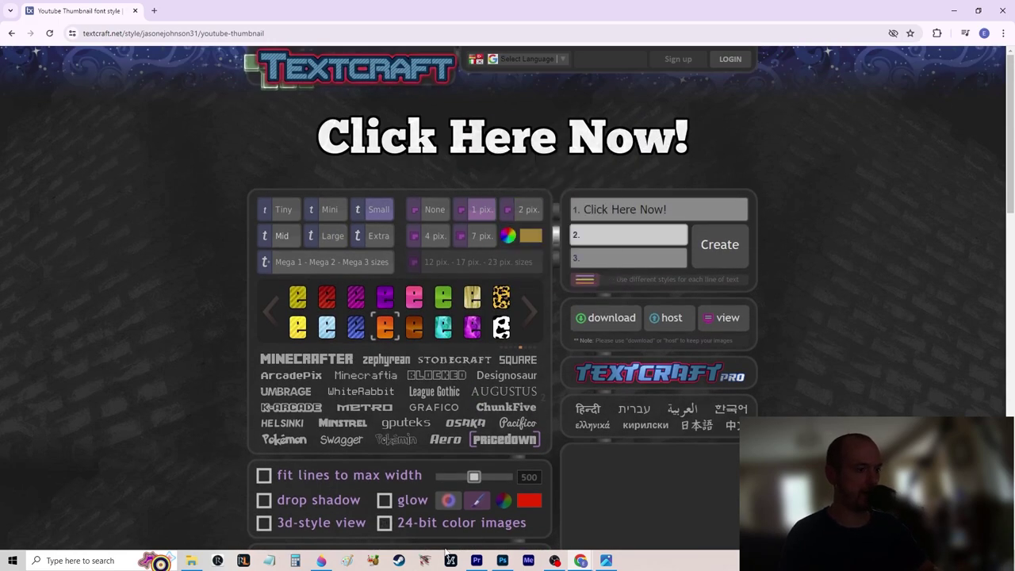
click(322, 561)
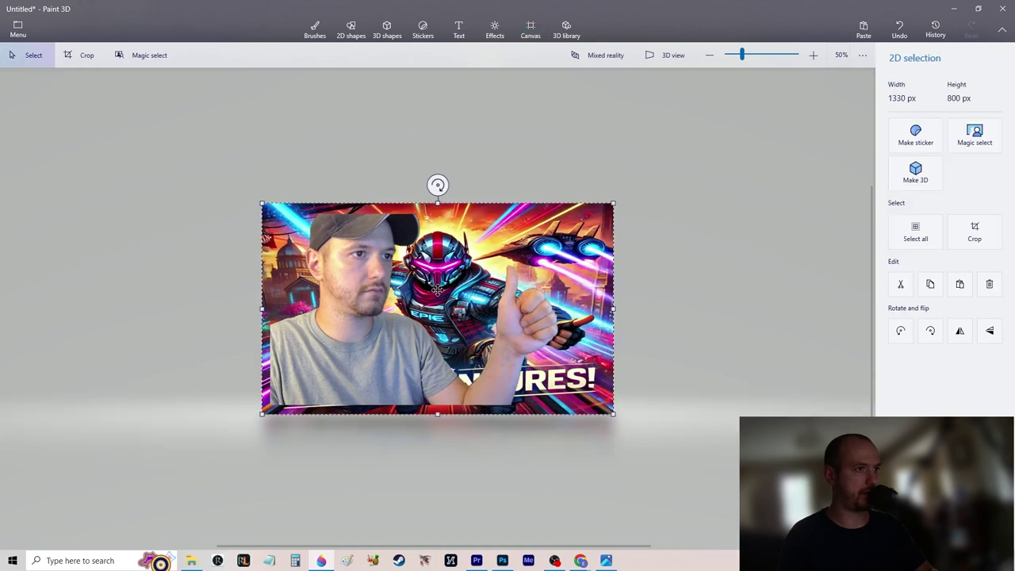
Return to Textcraft, copy the "Click Here Now!" image again and paste it into the Paint 3D thumbnail
mouse_move(580, 561)
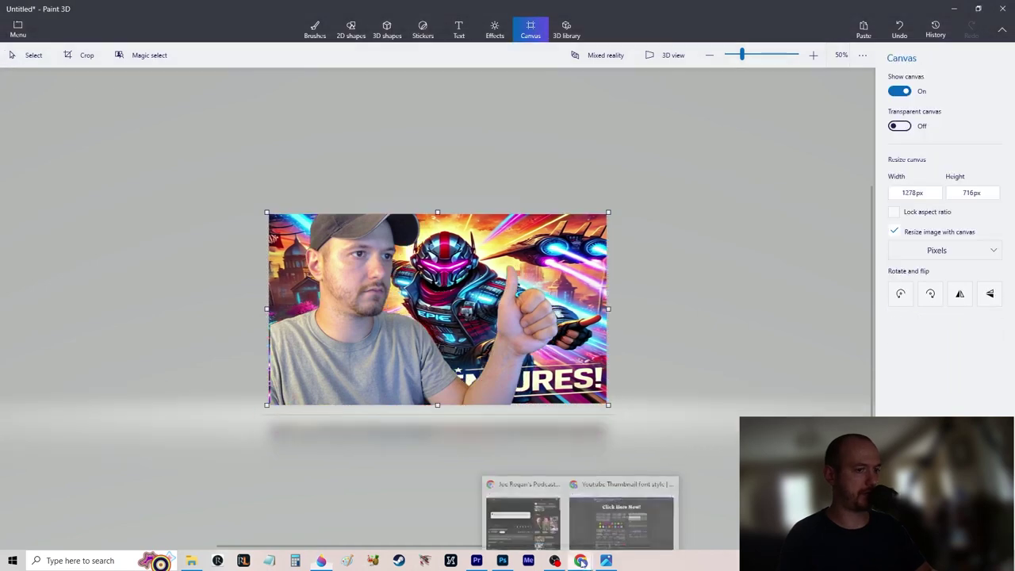
click(622, 507)
right_click(543, 139)
click(583, 177)
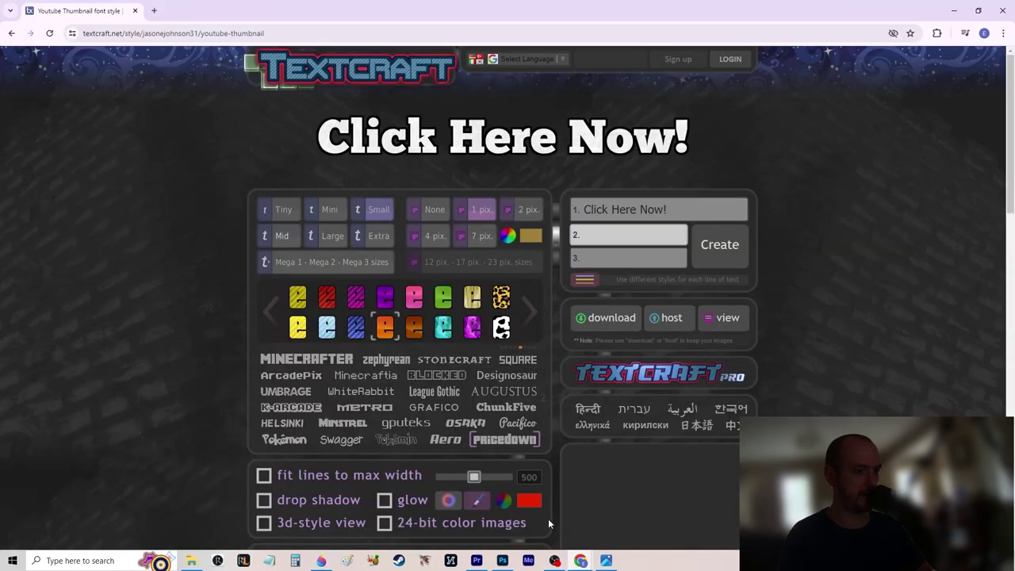
click(322, 561)
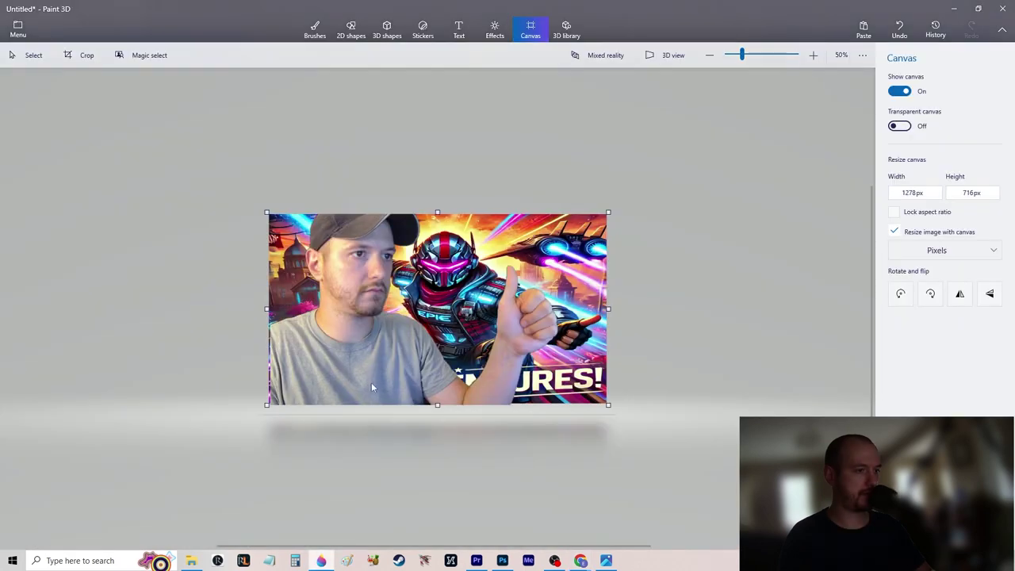
key(ctrl+v)
Enlarge the pasted text to about 742 × 124 px and place it beside the man's face, just above his thumb
drag(457, 313, 507, 237)
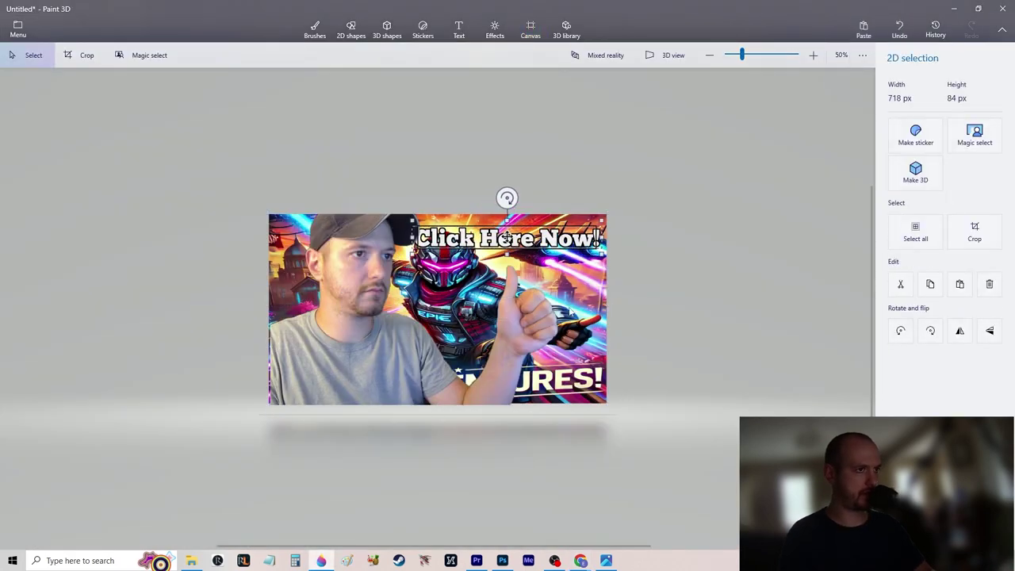
mouse_move(413, 250)
mouse_down()
mouse_move(373, 274)
mouse_move(407, 259)
mouse_up()
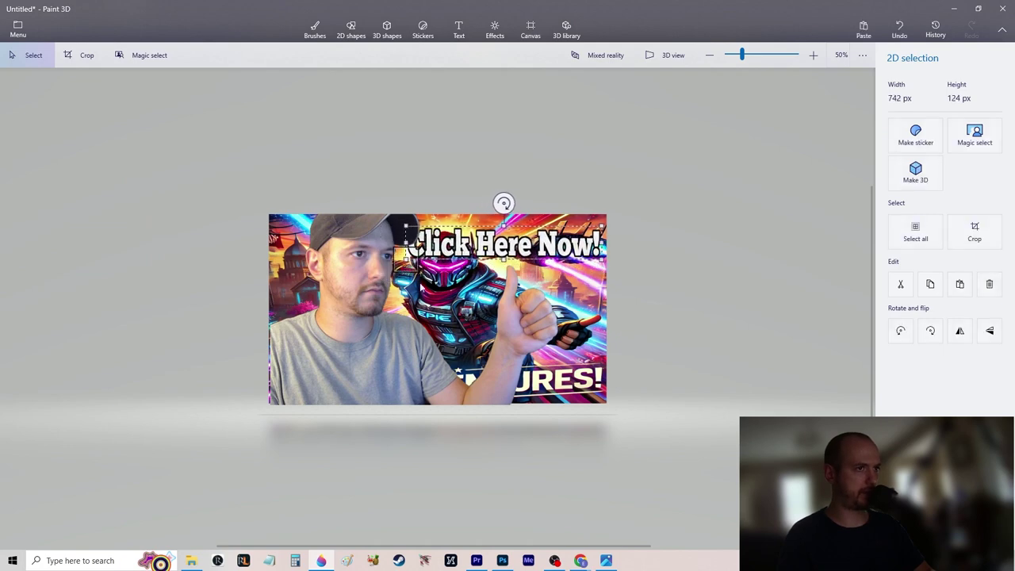
drag(546, 248, 543, 260)
click(674, 383)
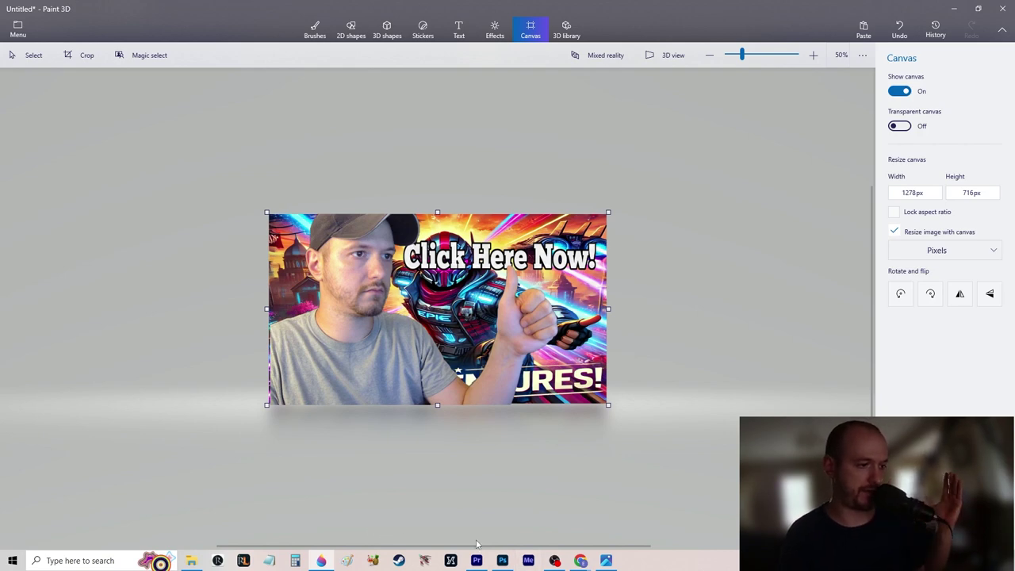
Switch to Photoshop and draw a diagonal yellow-to-black linear gradient across the middle of the blank 1280 × 720 px canvas
click(502, 561)
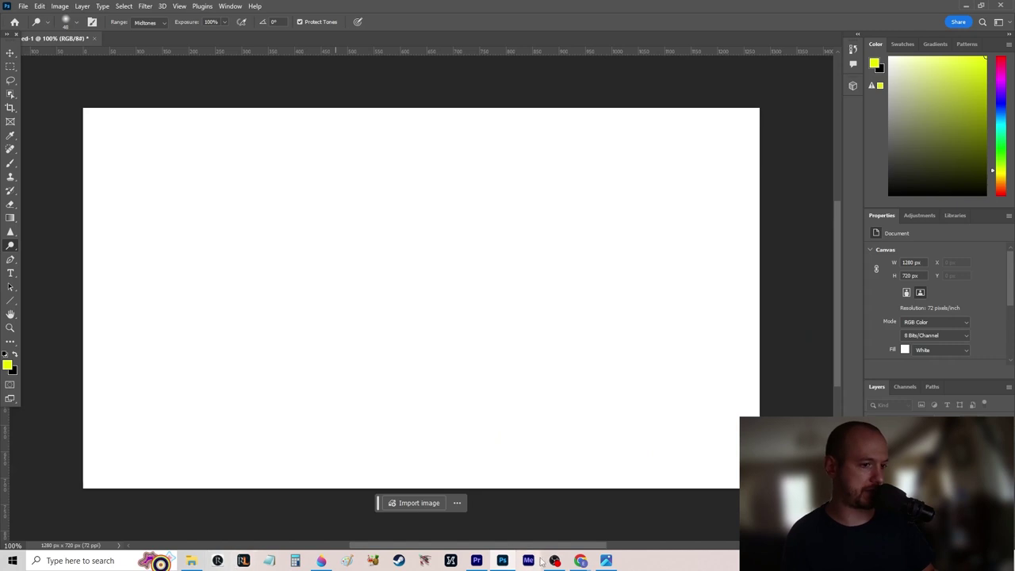
click(11, 217)
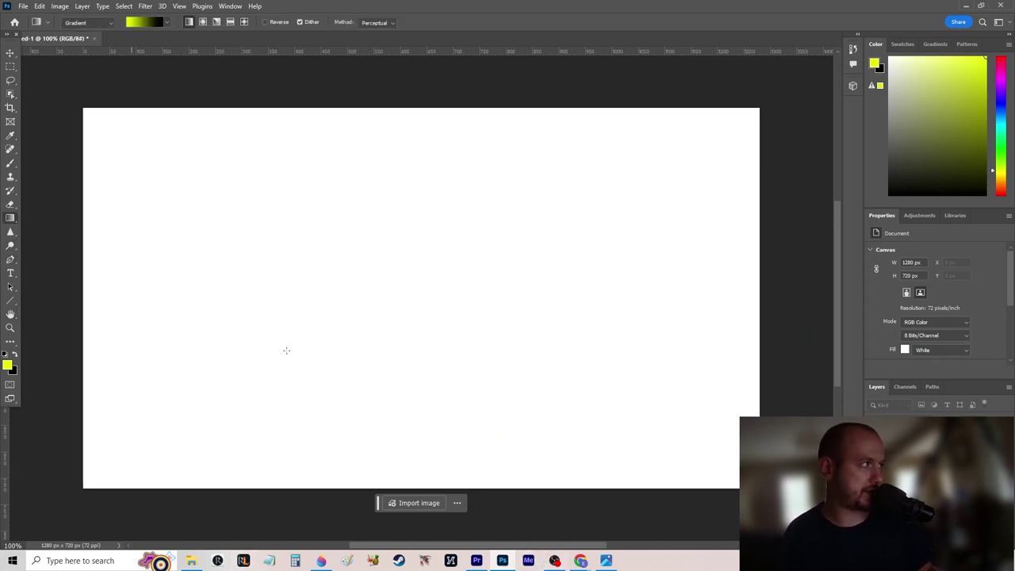
drag(306, 357, 536, 240)
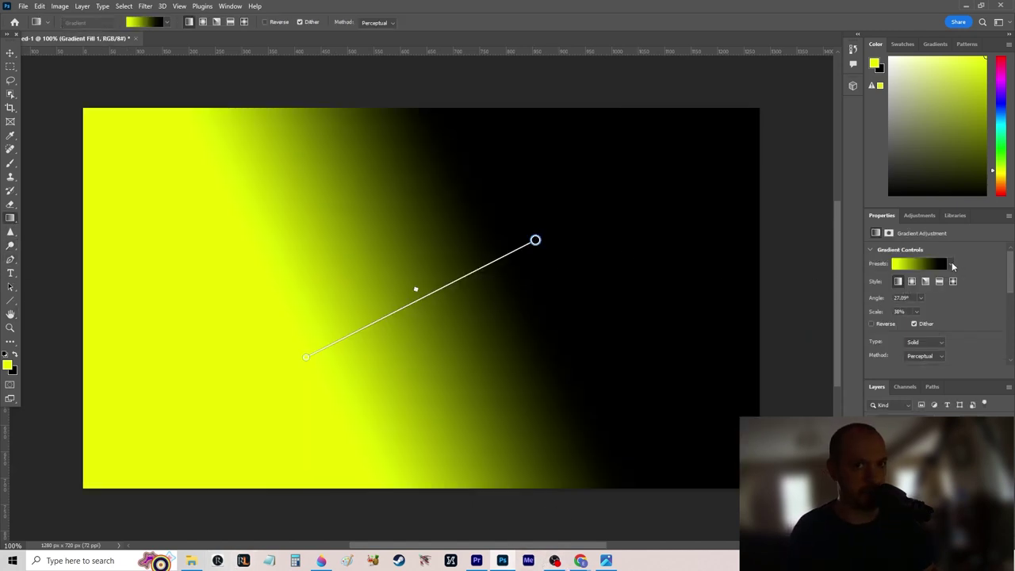
Try a cyan-to-purple preset from the Blues group on the gradient fill
click(954, 264)
click(875, 299)
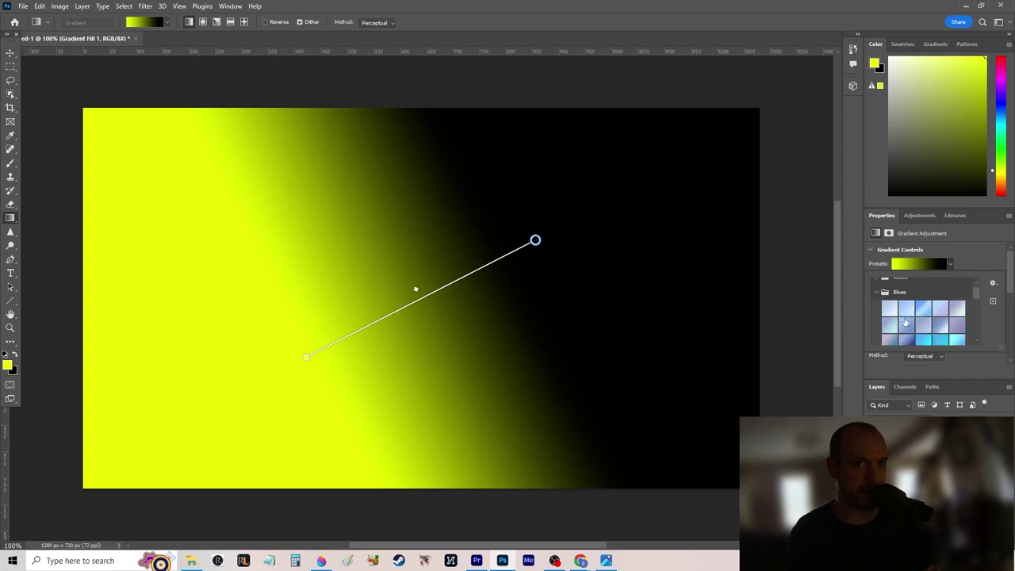
click(951, 330)
click(936, 337)
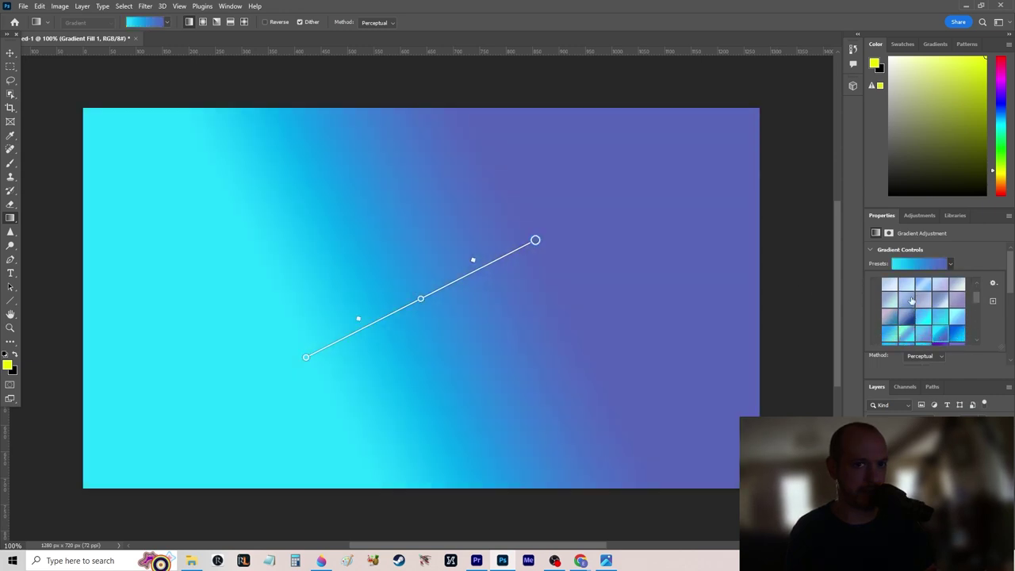
Try several presets from the Pinks group on the gradient fill, including the coral-to-light-pink one
scroll(952, 317, down, 3)
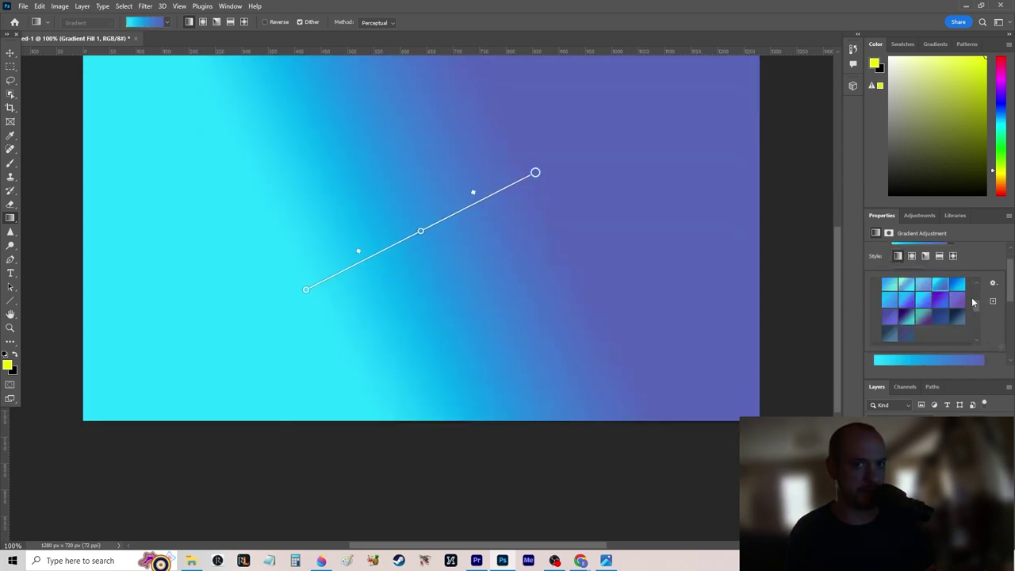
scroll(975, 306, down, 3)
click(876, 307)
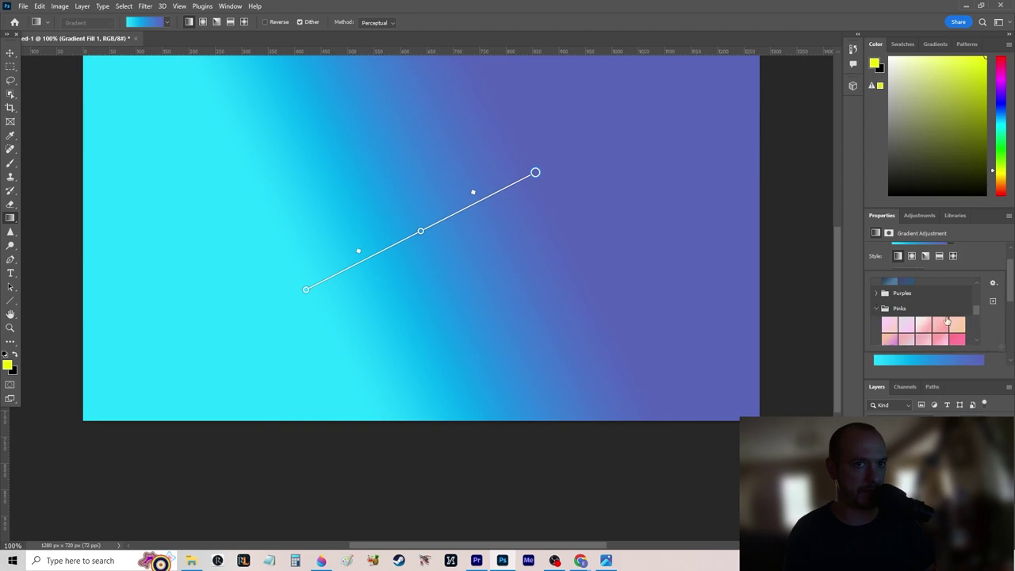
scroll(924, 317, down, 1)
click(922, 325)
click(921, 313)
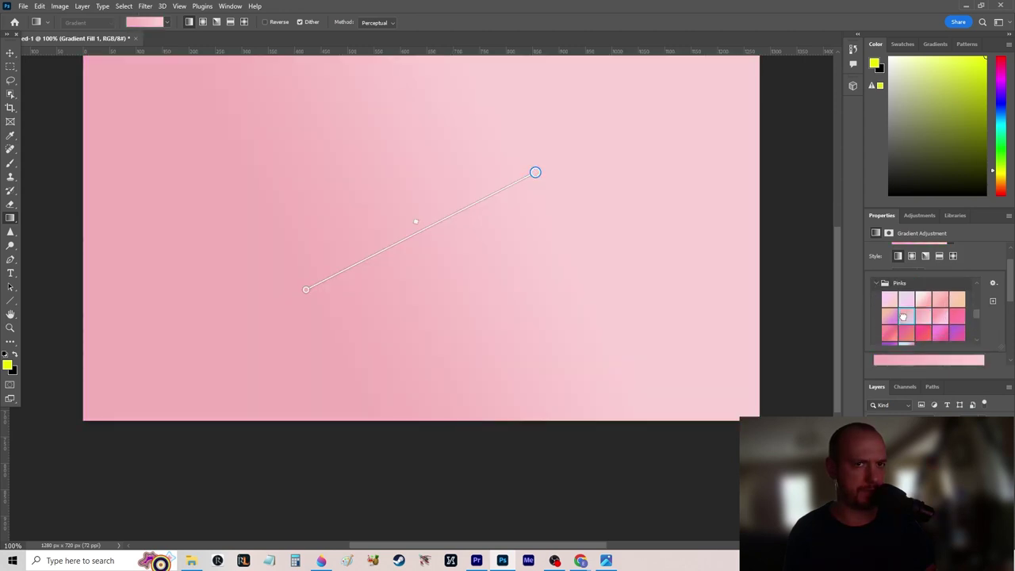
click(923, 334)
click(907, 317)
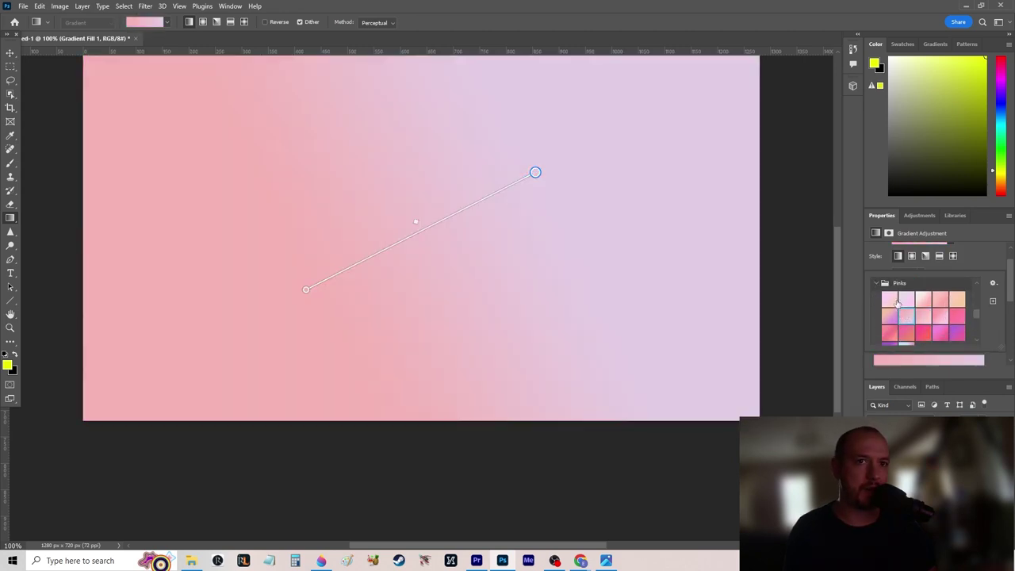
click(908, 302)
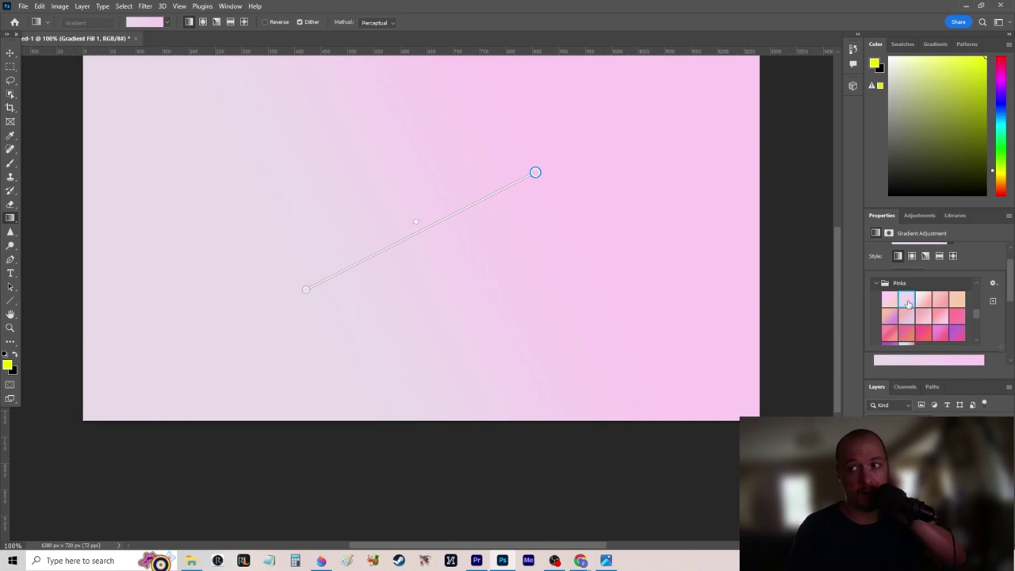
click(928, 335)
click(946, 317)
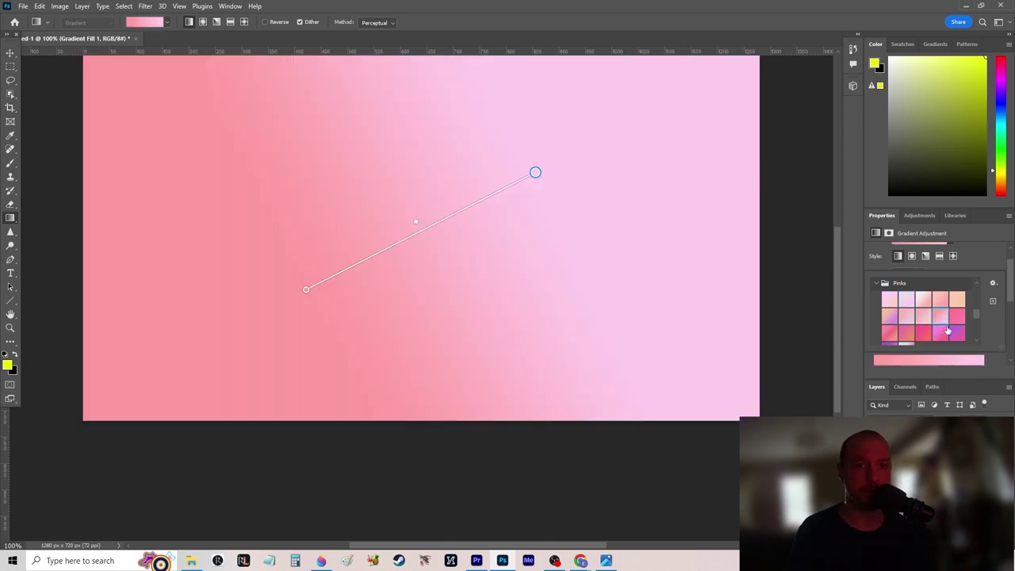
click(940, 319)
click(941, 319)
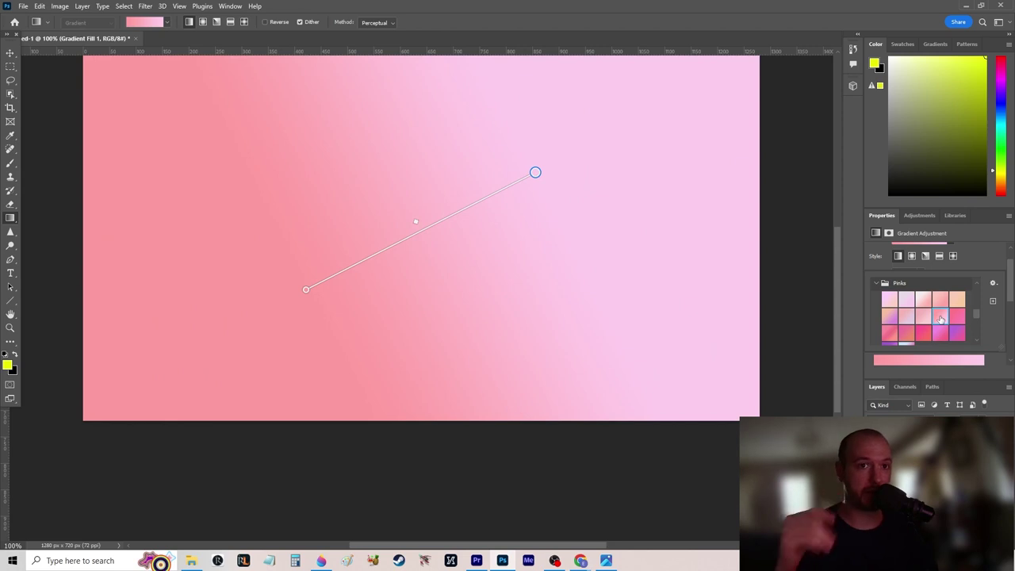
Compare the lightest Pinks presets and apply the pale grey-to-pink one to the gradient fill
click(920, 301)
click(912, 302)
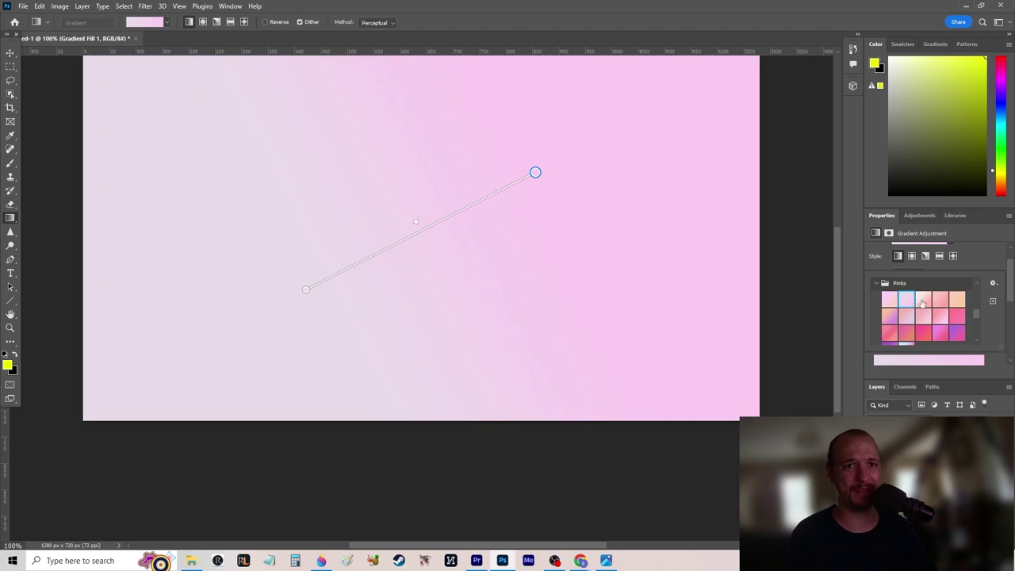
click(924, 301)
click(914, 302)
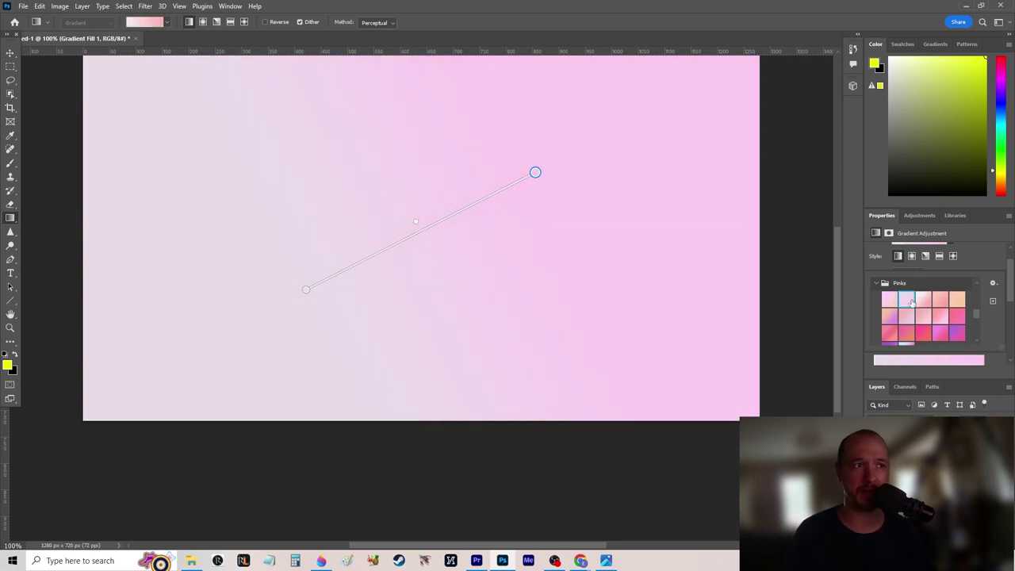
click(920, 300)
click(888, 301)
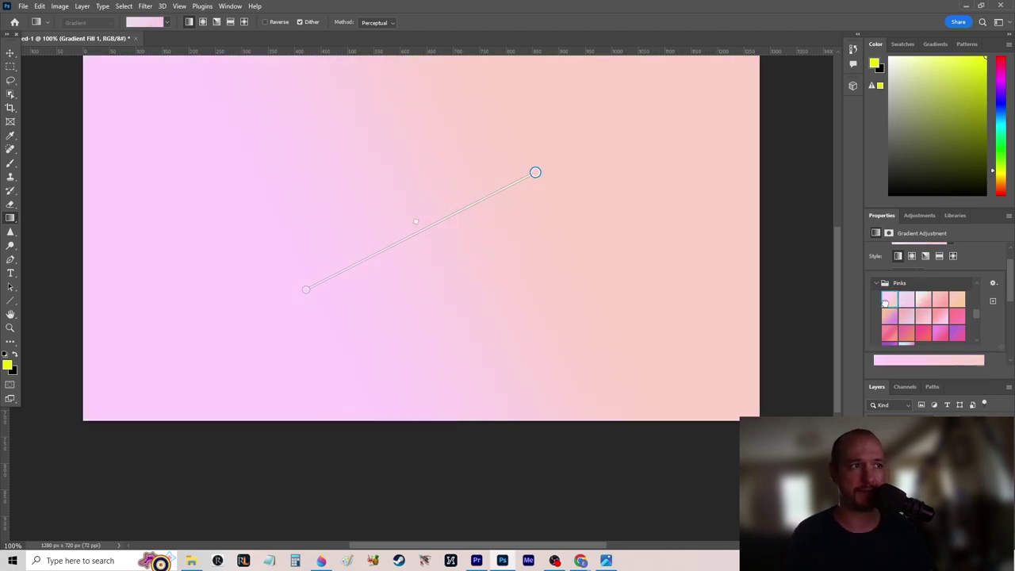
click(918, 298)
double_click(904, 298)
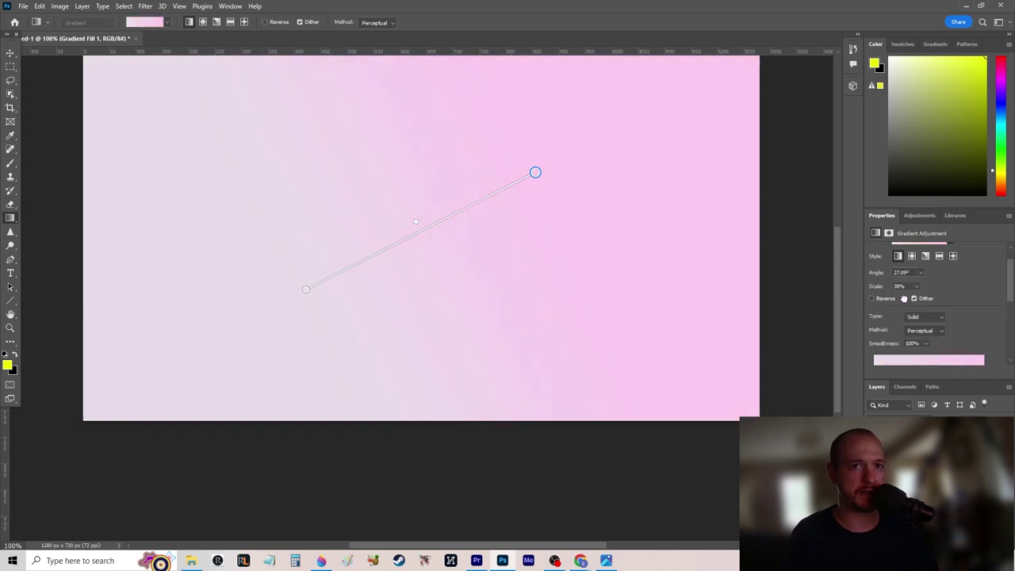
Try a smoothness of 95% on the gradient fill and look through its opacity controls
click(924, 344)
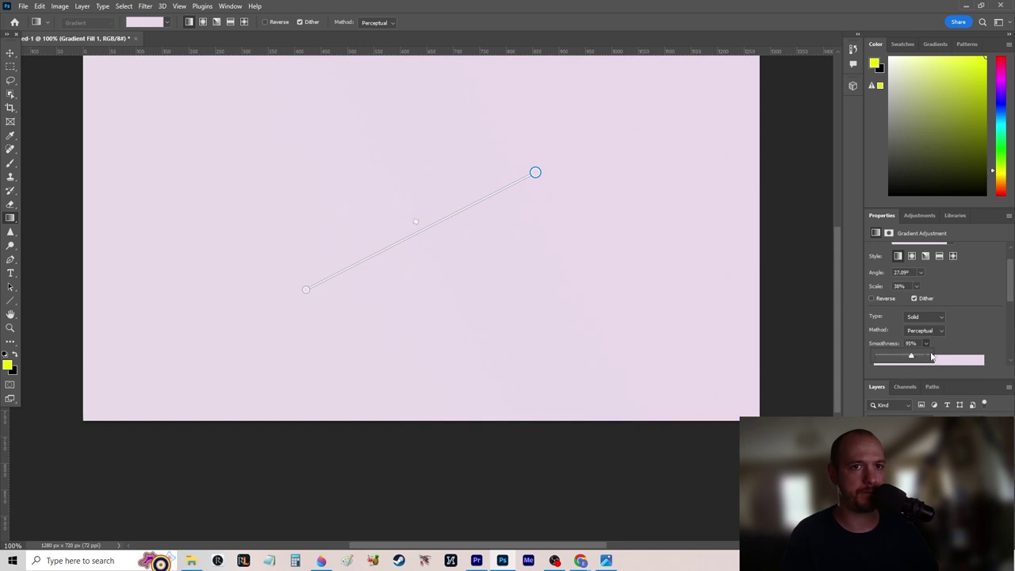
click(925, 330)
scroll(993, 320, down, 3)
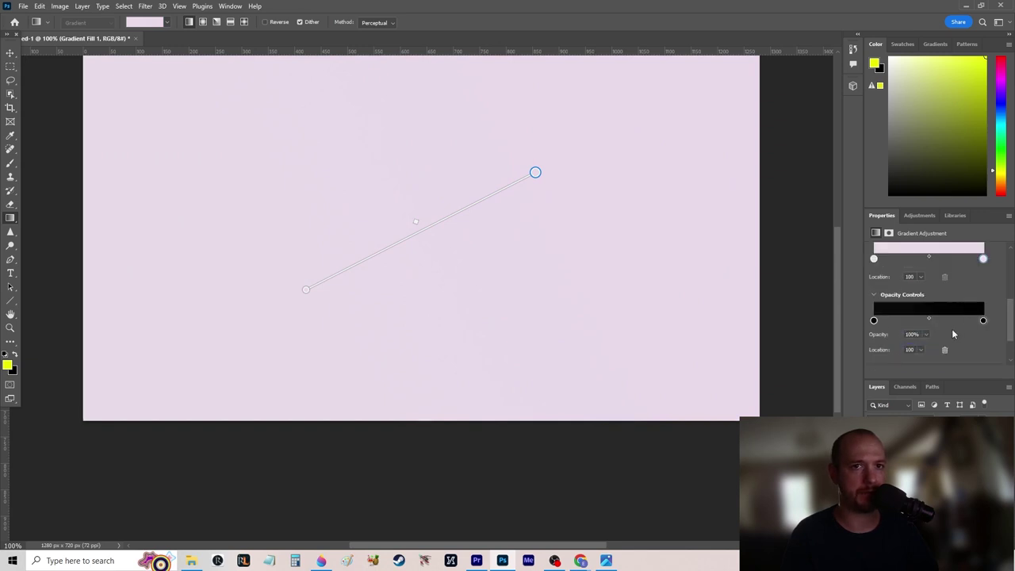
scroll(954, 334, up, 1)
scroll(971, 308, up, 5)
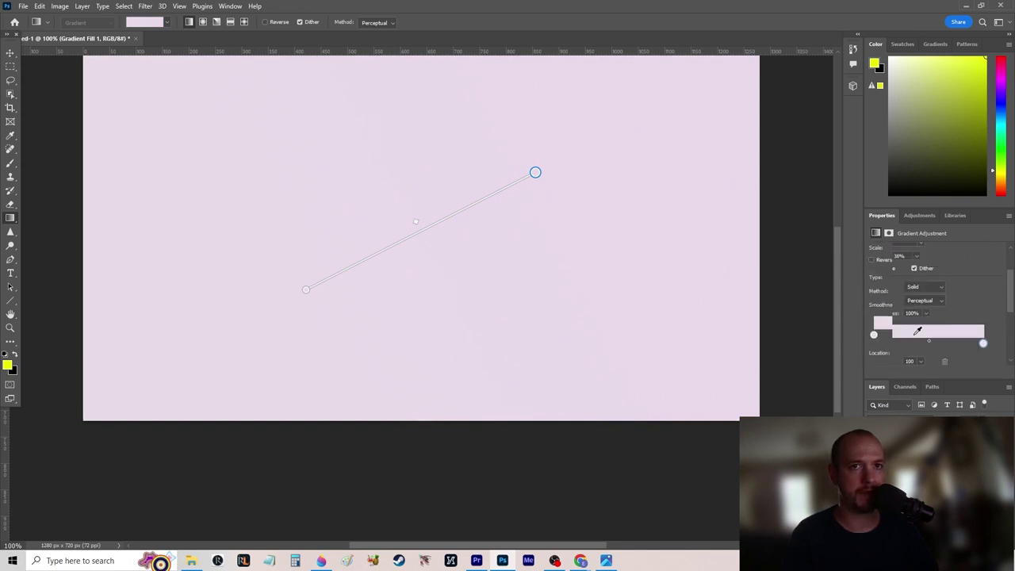
Try the diamond style on the gradient fill, then apply the reflected style with the magenta-to-coral preset from the Pinks group
click(953, 281)
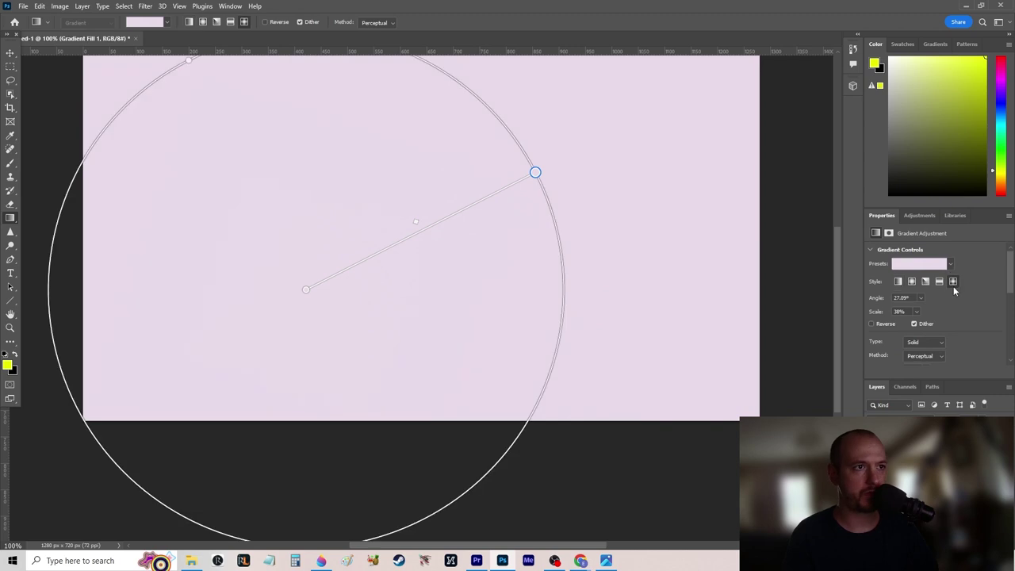
click(939, 281)
click(951, 264)
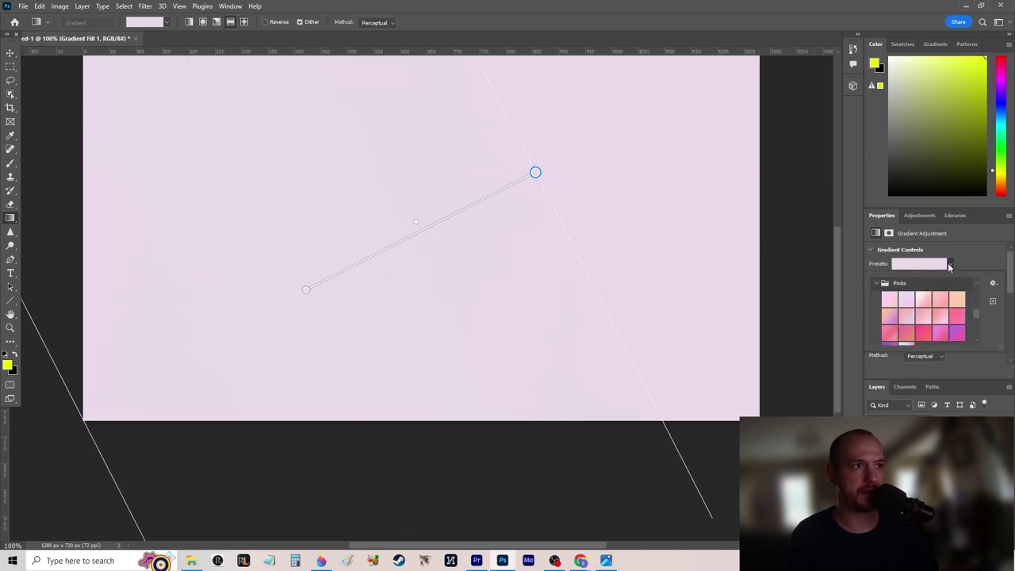
click(927, 334)
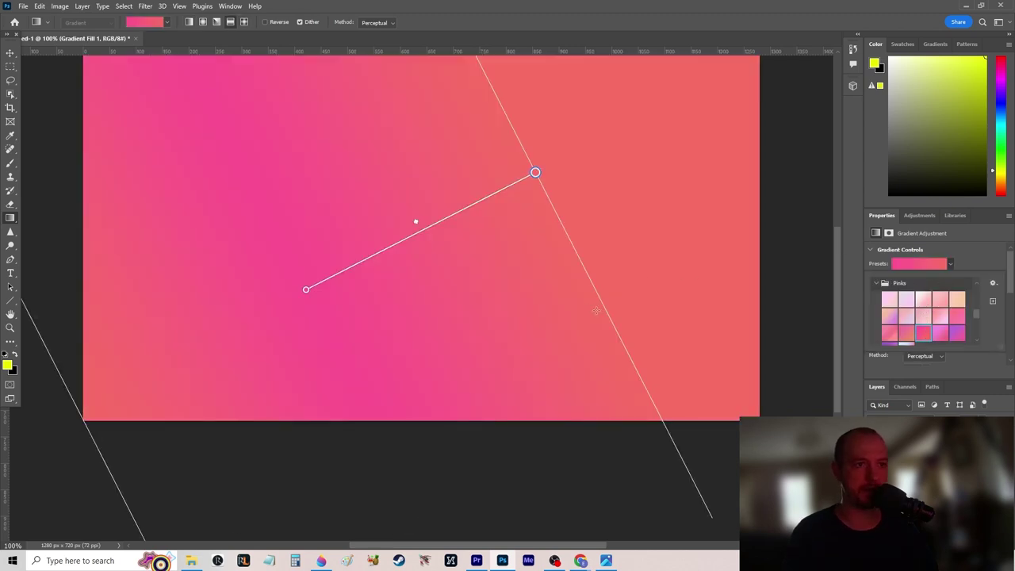
click(632, 474)
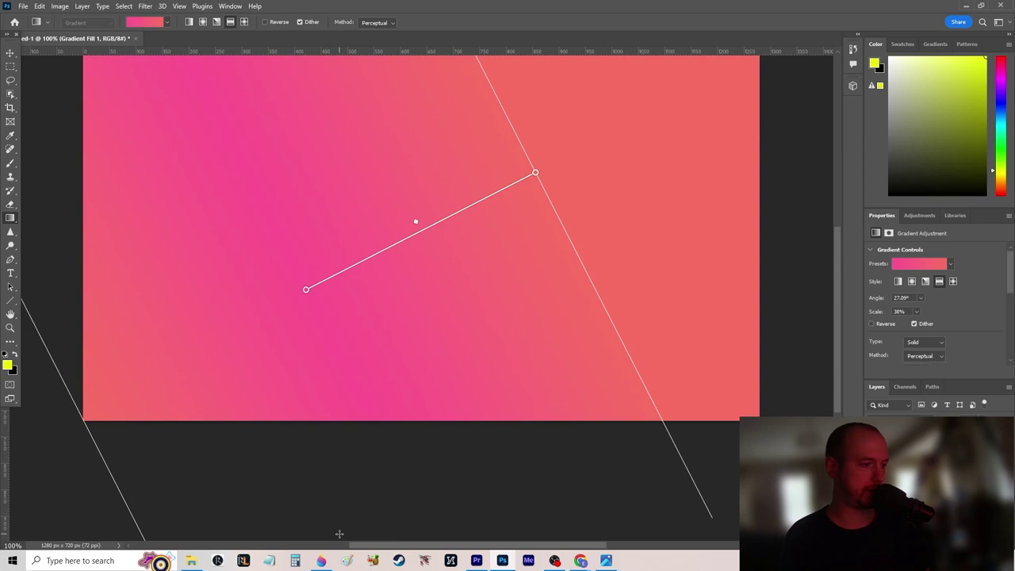
Copy the thumbs-up image NBX_Snapshot_2024-06-22_17-56-13-768.png from the Pictures folder and paste it onto the Photoshop canvas
click(193, 562)
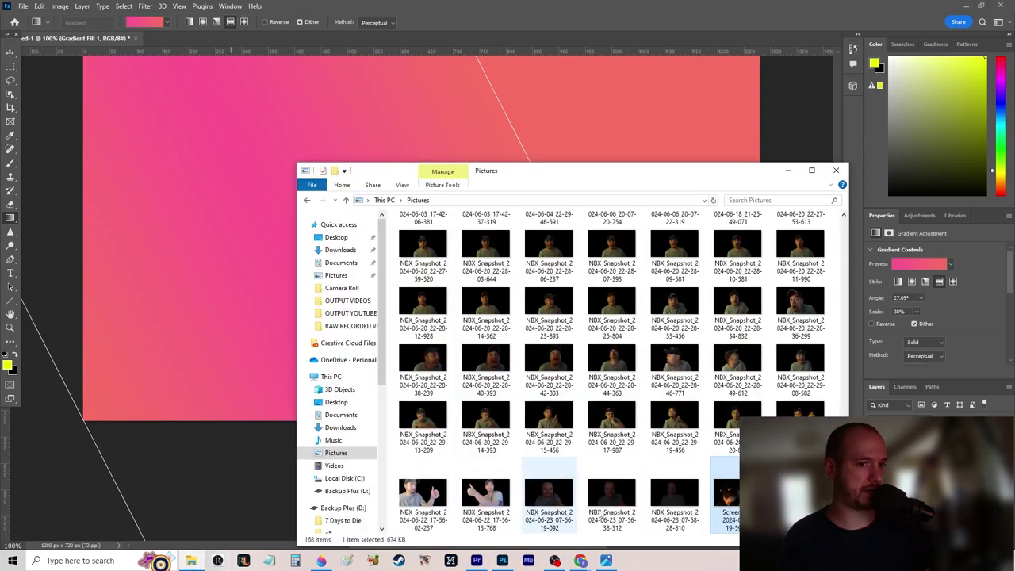
double_click(486, 491)
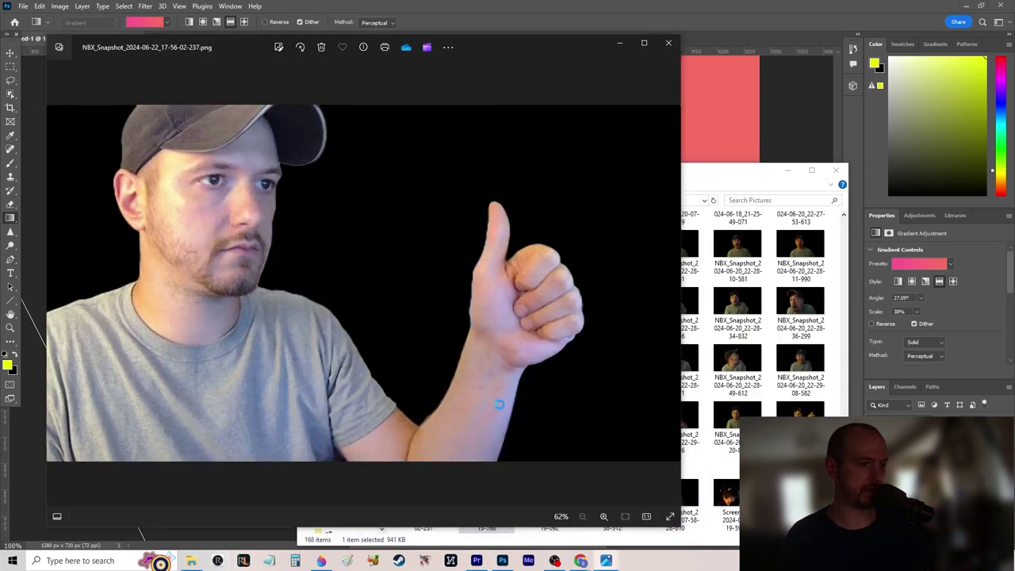
right_click(328, 285)
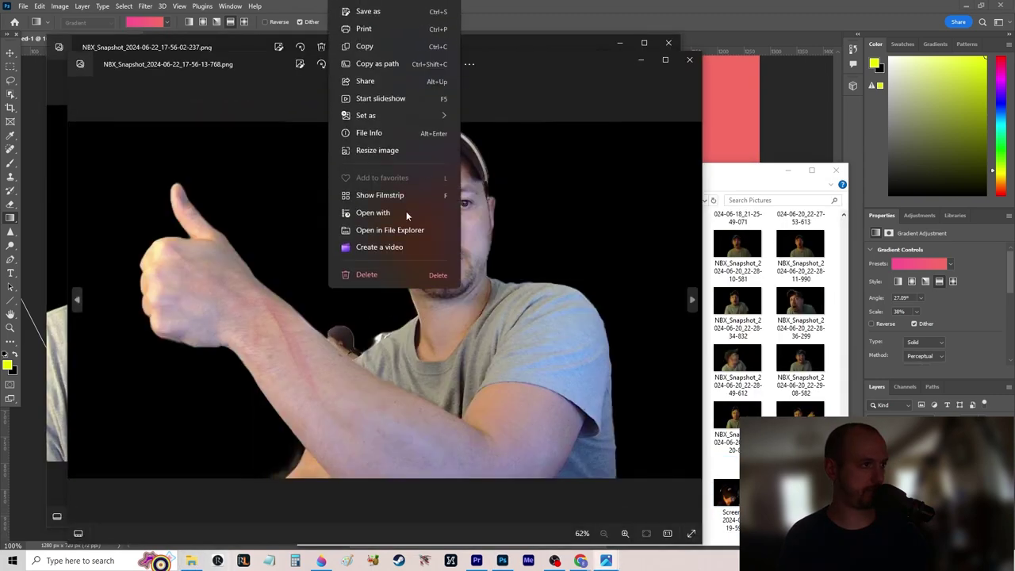
click(371, 48)
click(746, 94)
key(ctrl+v)
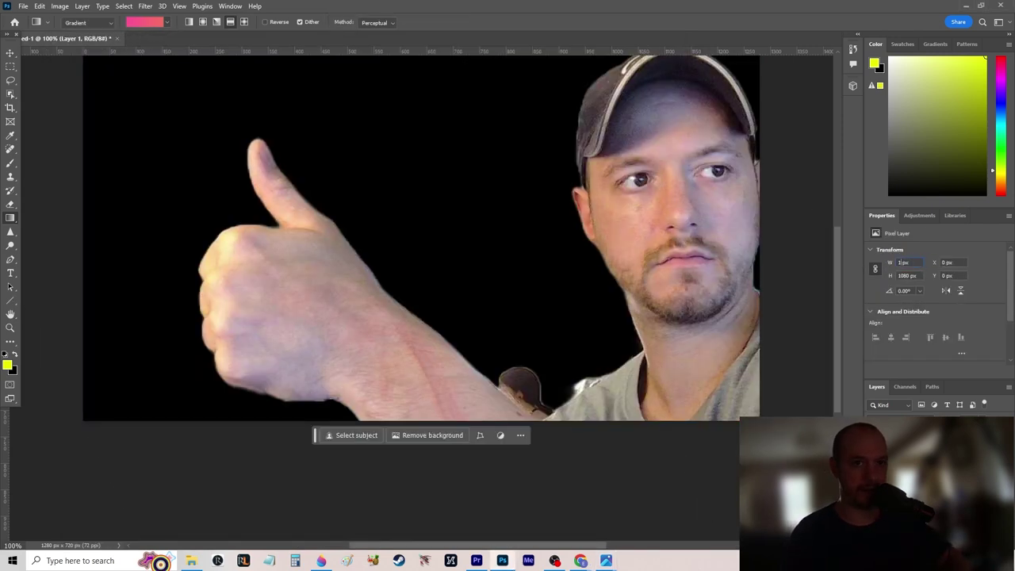
Scale the pasted snapshot to 1280 px wide and move it toward the canvas's lower right, to about X 329 px, Y 96 px
text(280)
key(Return)
key(v)
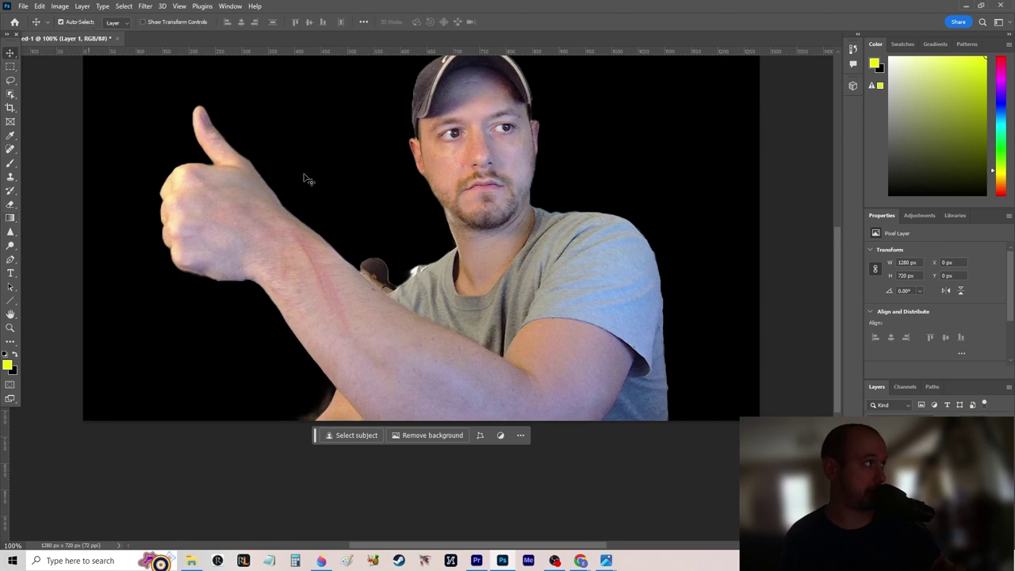
drag(409, 238, 605, 297)
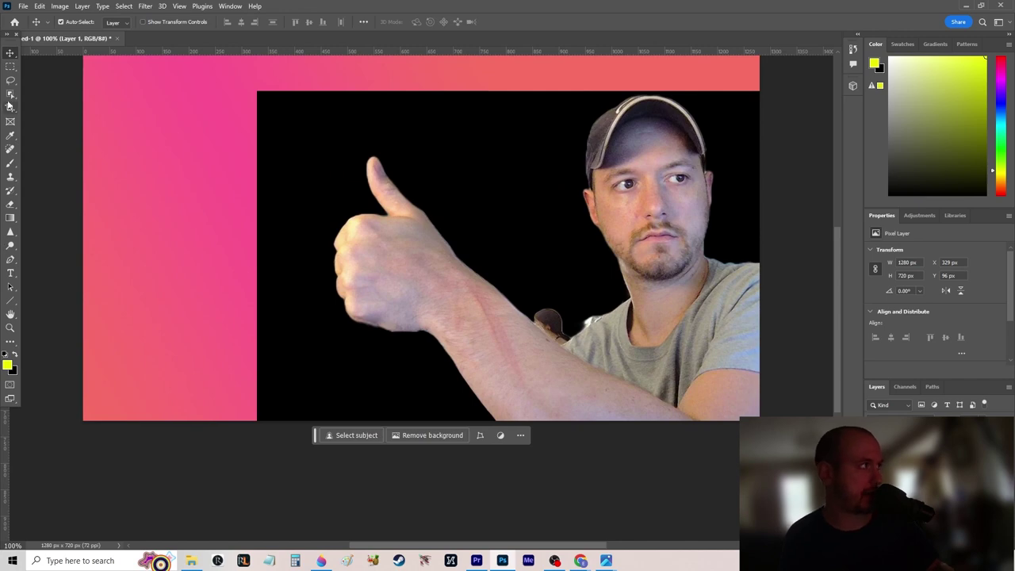
Isolate the man in the snapshot with Object Selection, copy him to a new layer and hide the original snapshot layer
click(10, 96)
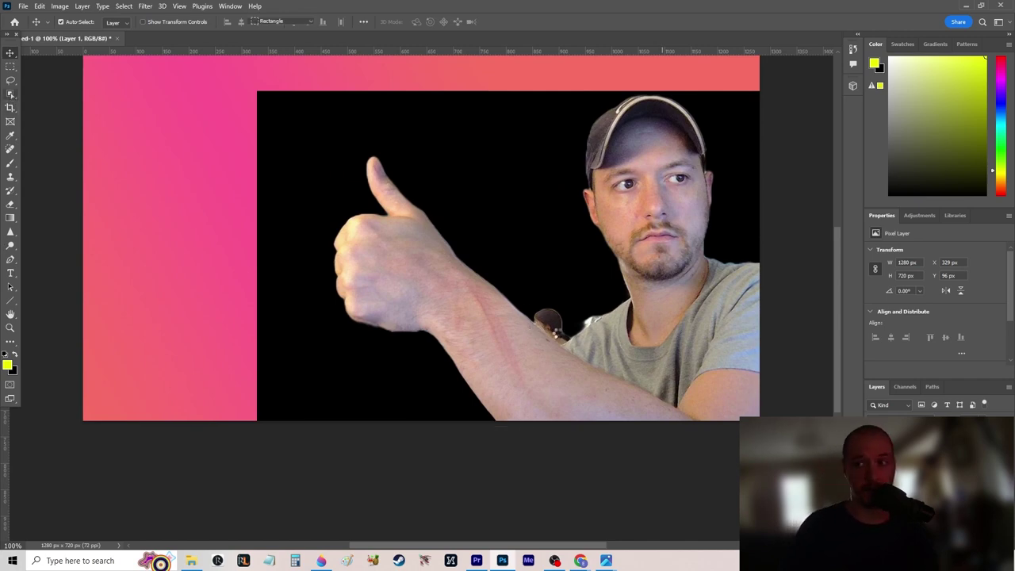
click(551, 325)
key(ctrl+j)
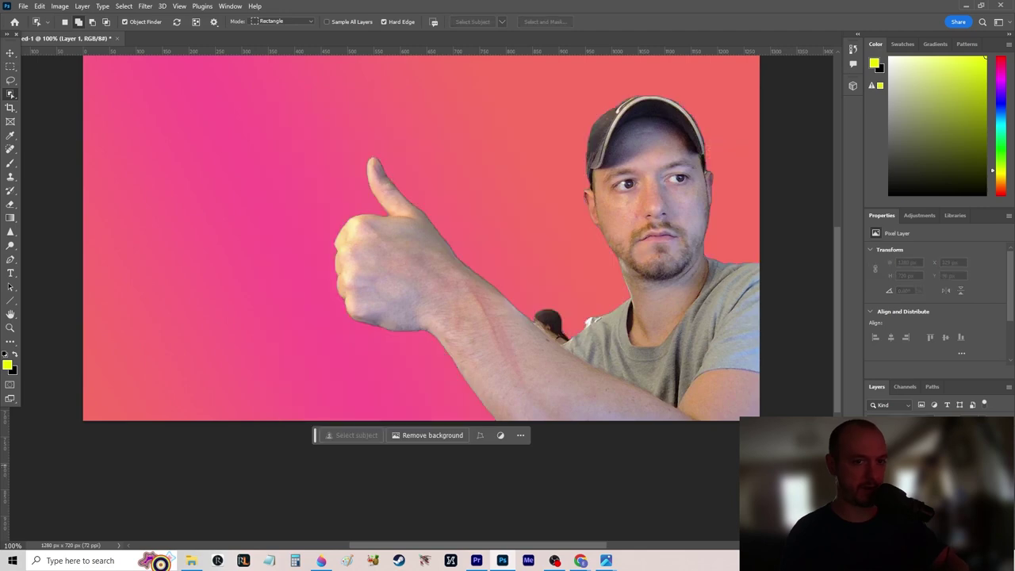
key(ctrl+comma)
key(ctrl+comma)
key(ctrl+comma)
key(ctrl+comma)
key(ctrl+comma)
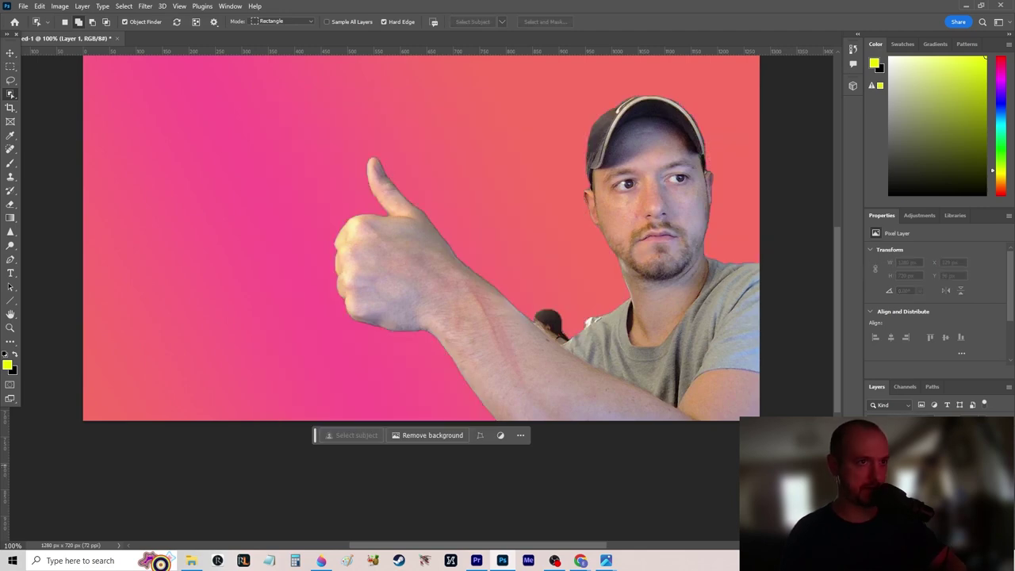
key(ctrl+comma)
key(ctrl+comma)
key(ctrl+comma)
key(ctrl+comma)
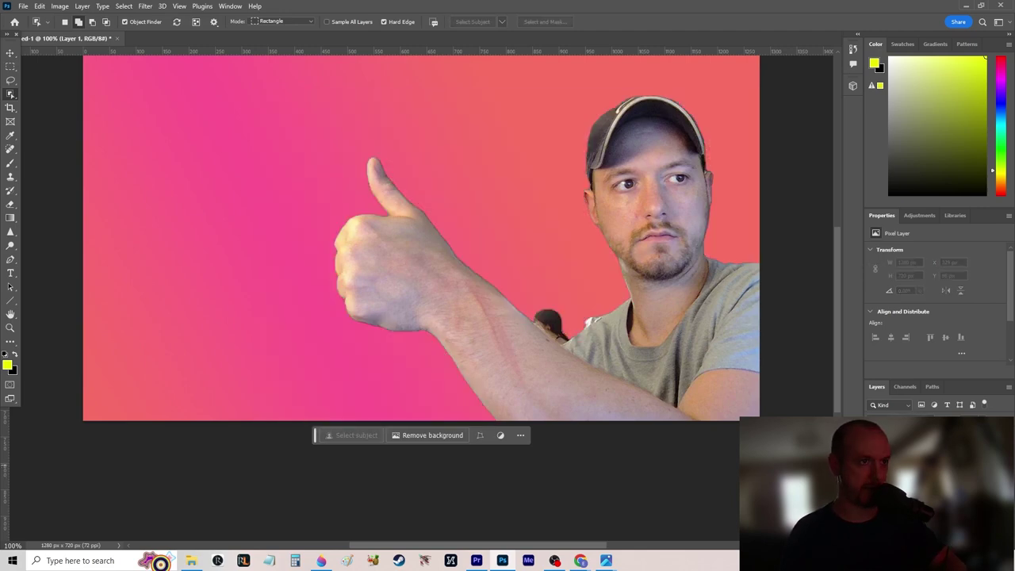
Erase the leftover microphone between the forearm and the shoulder of the cutout
key(alt+bracketleft)
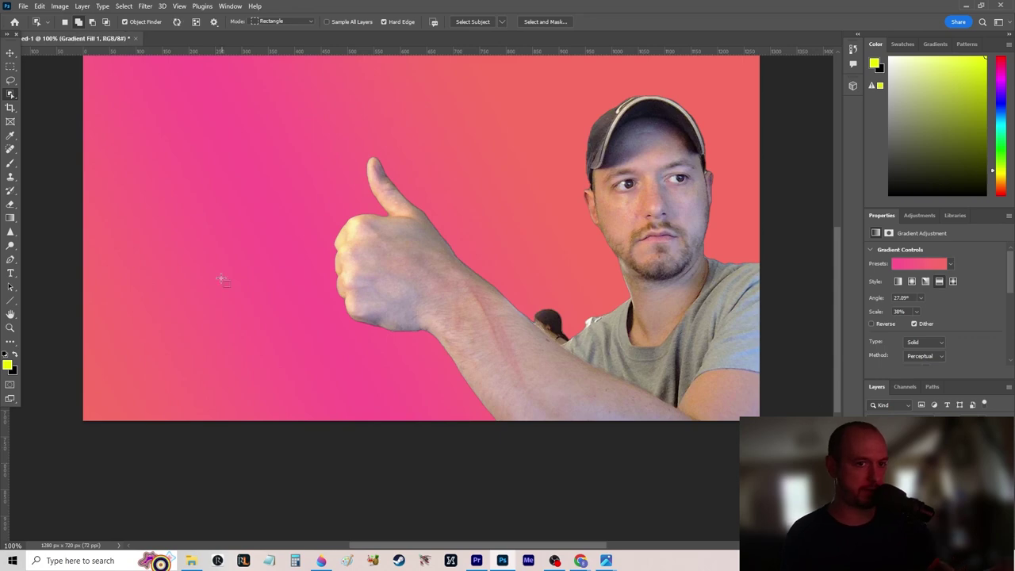
click(10, 204)
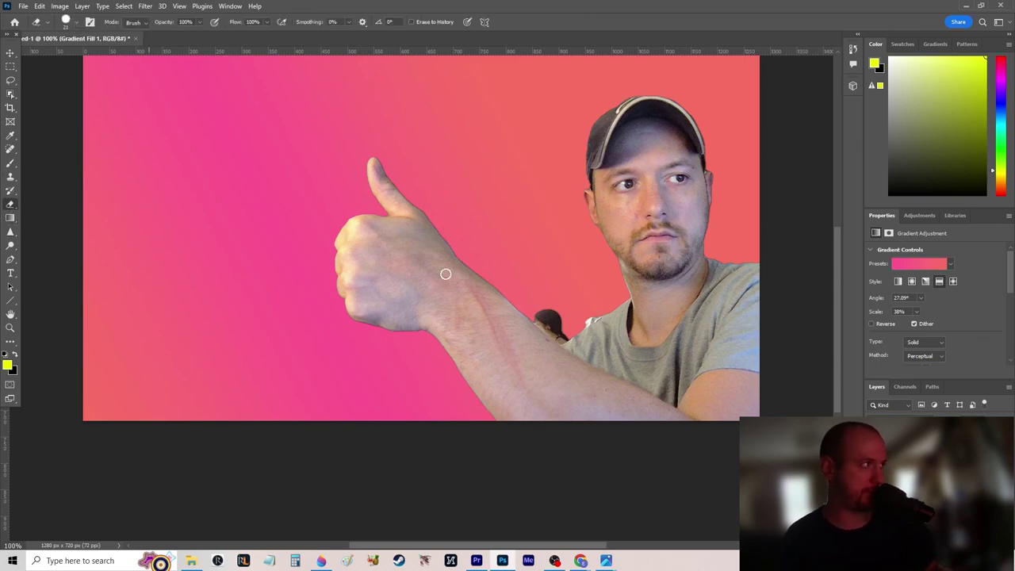
click(553, 313)
click(520, 216)
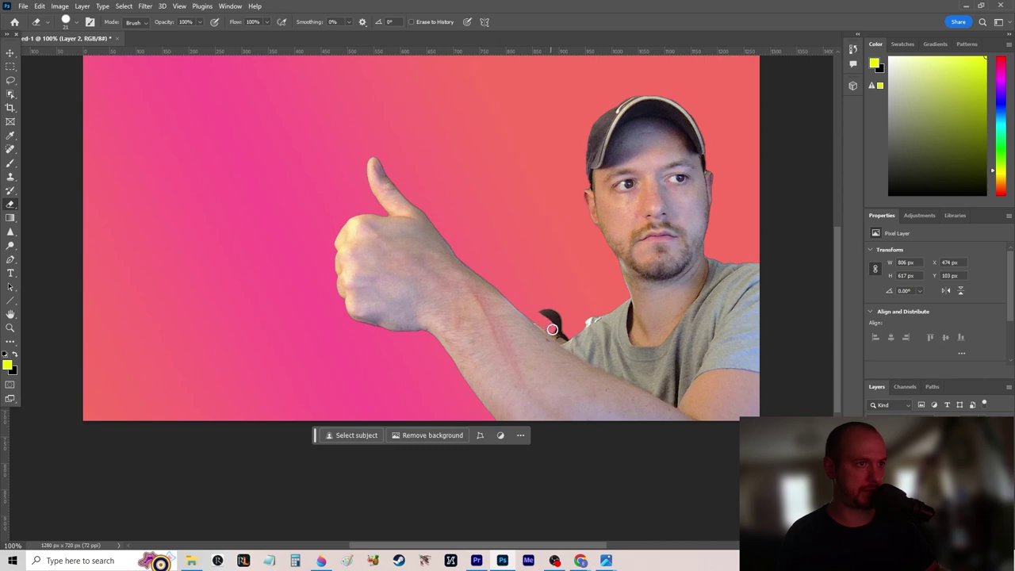
drag(564, 331, 540, 301)
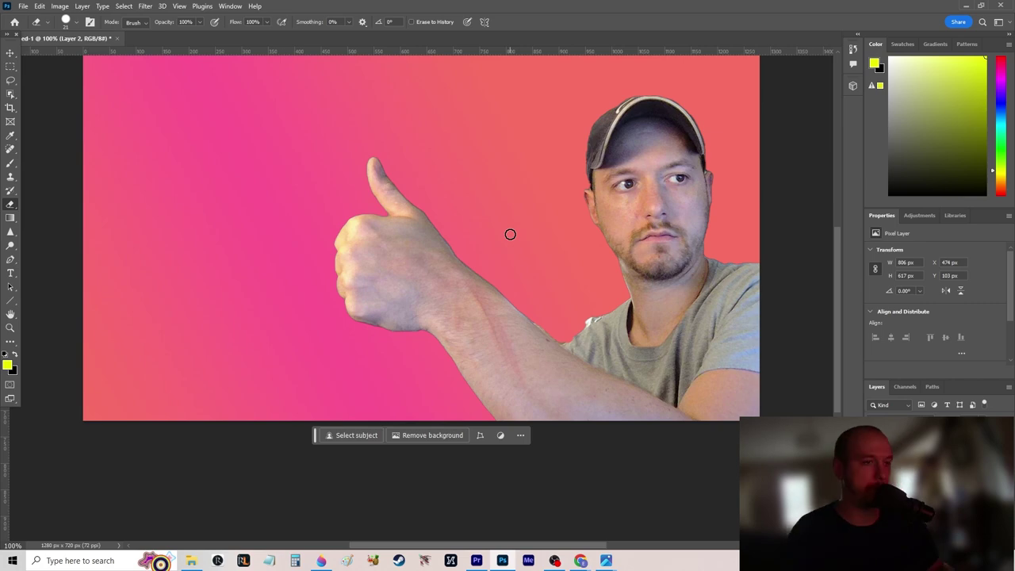
Copy the other thumbs-up image, NBX_Snapshot_2024-06-22_17-56-02-237.png, from the Pictures folder and paste it onto the Photoshop canvas
click(191, 561)
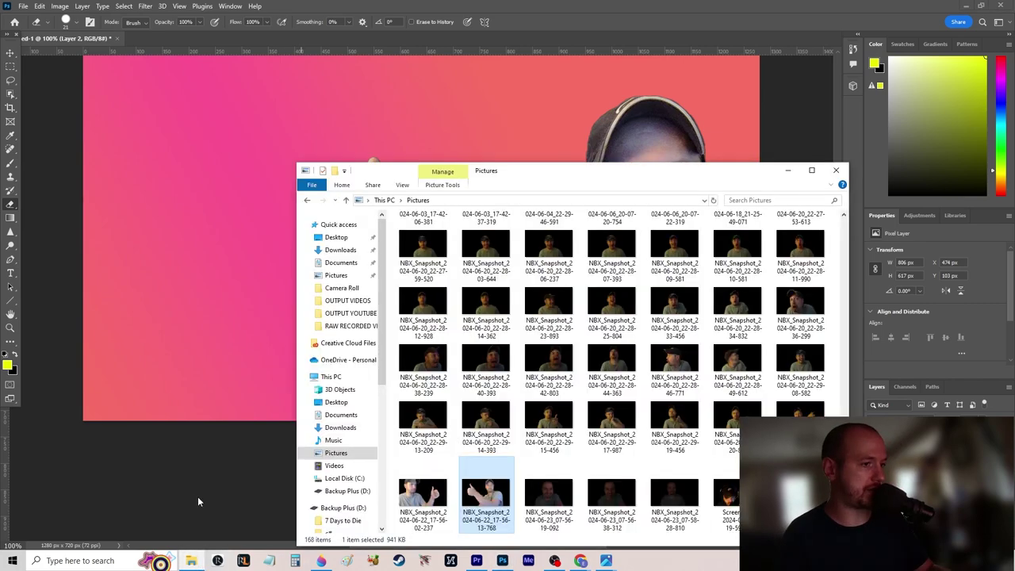
double_click(425, 495)
scroll(315, 330, up, 1)
right_click(315, 330)
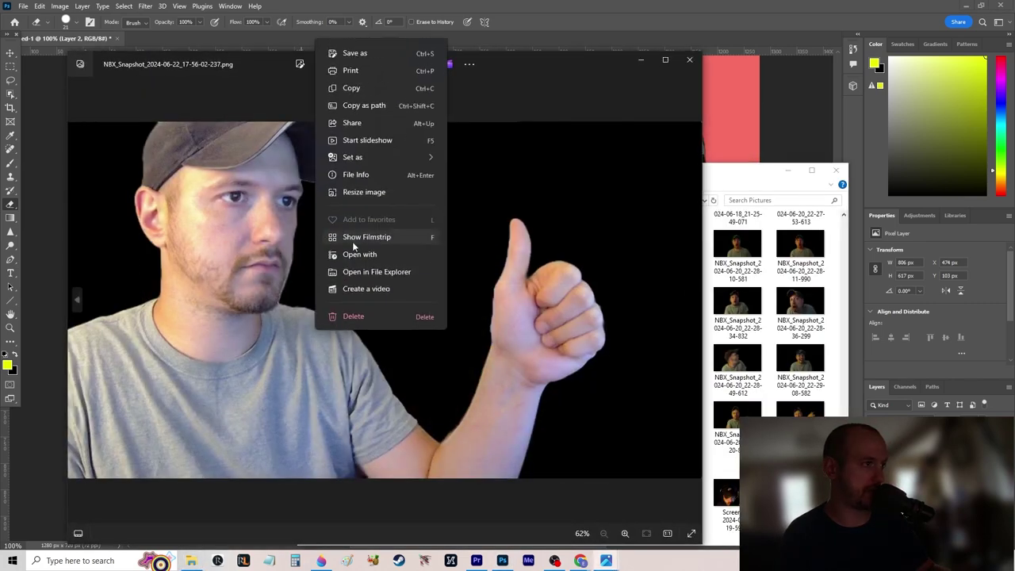
click(386, 91)
click(502, 561)
key(ctrl+v)
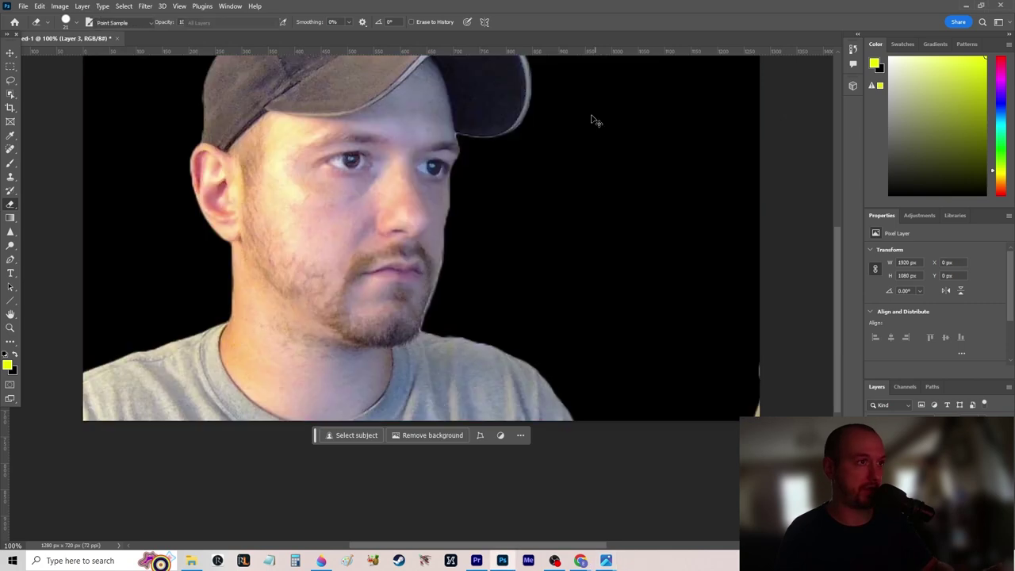
key(ctrl+b)
click(596, 169)
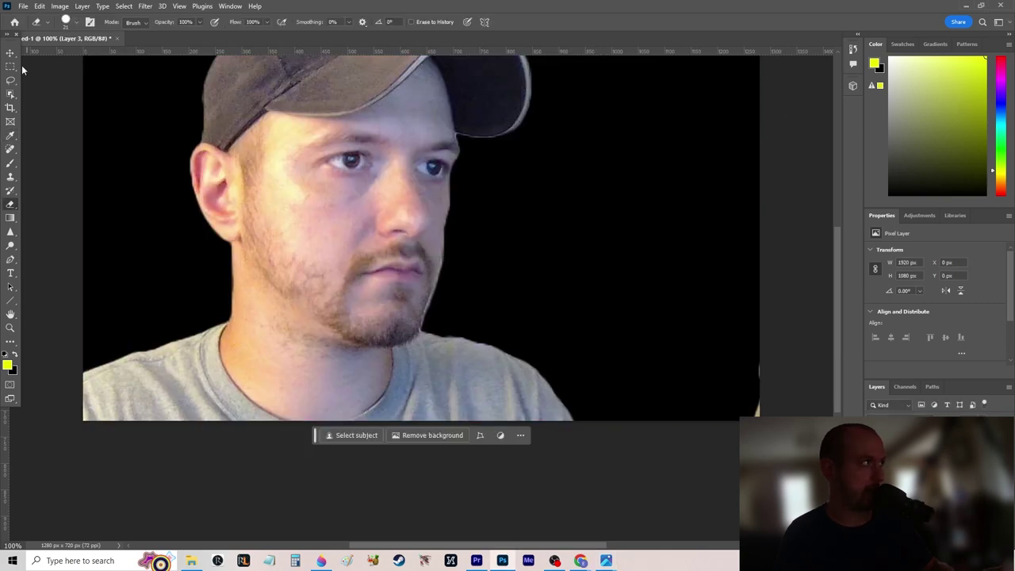
Scale the second snapshot to 1280 px wide and shift it toward the canvas's left edge, to about X -186 px, Y 27 px
key(v)
drag(472, 290, 290, 290)
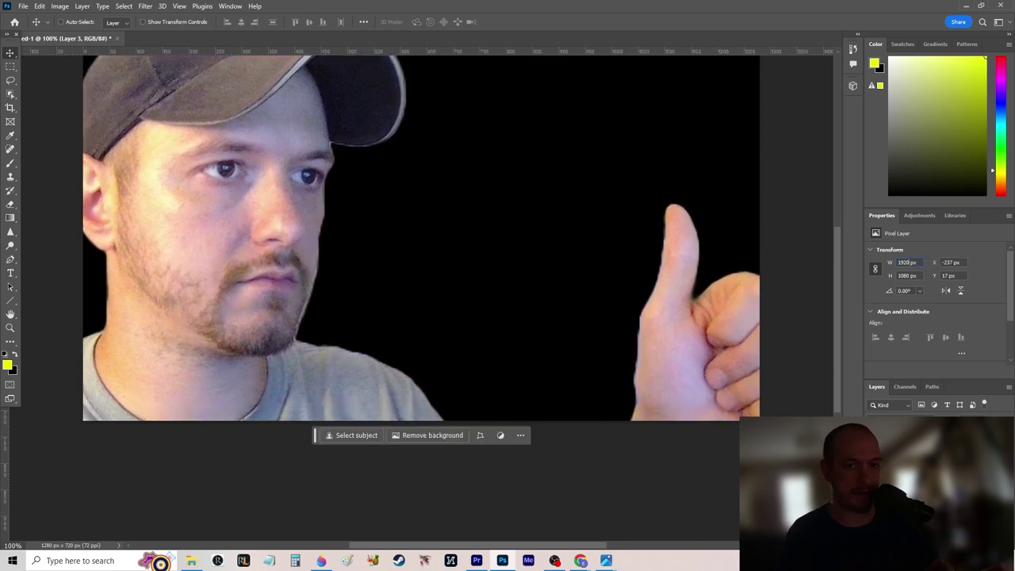
key(ctrl+v)
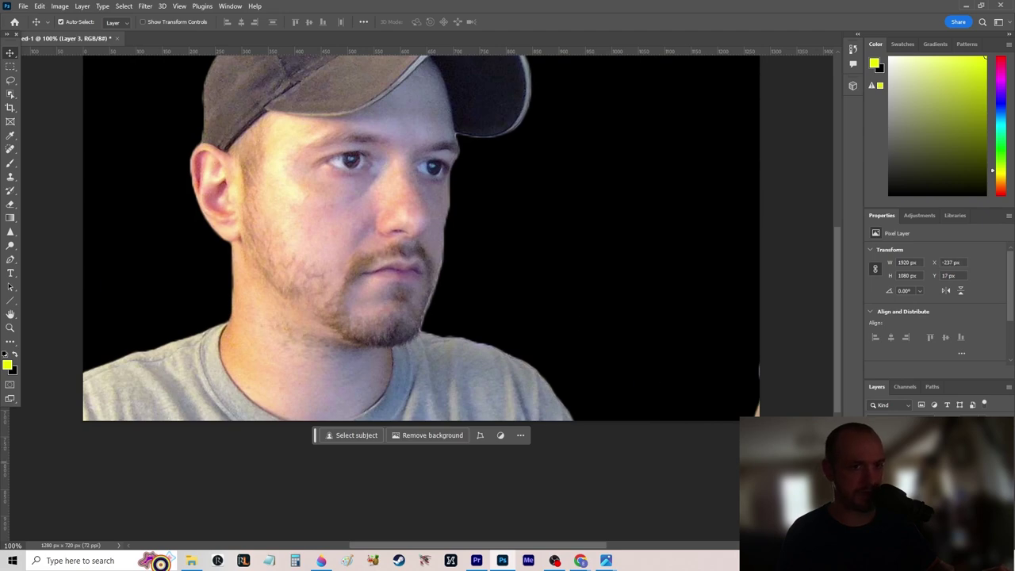
key(ctrl+z)
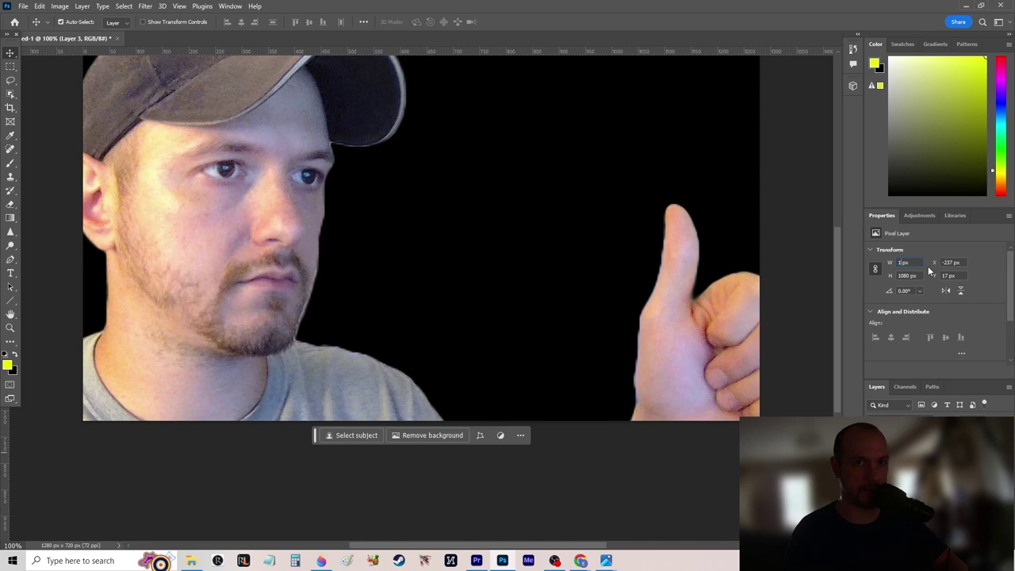
text(0)
key(Return)
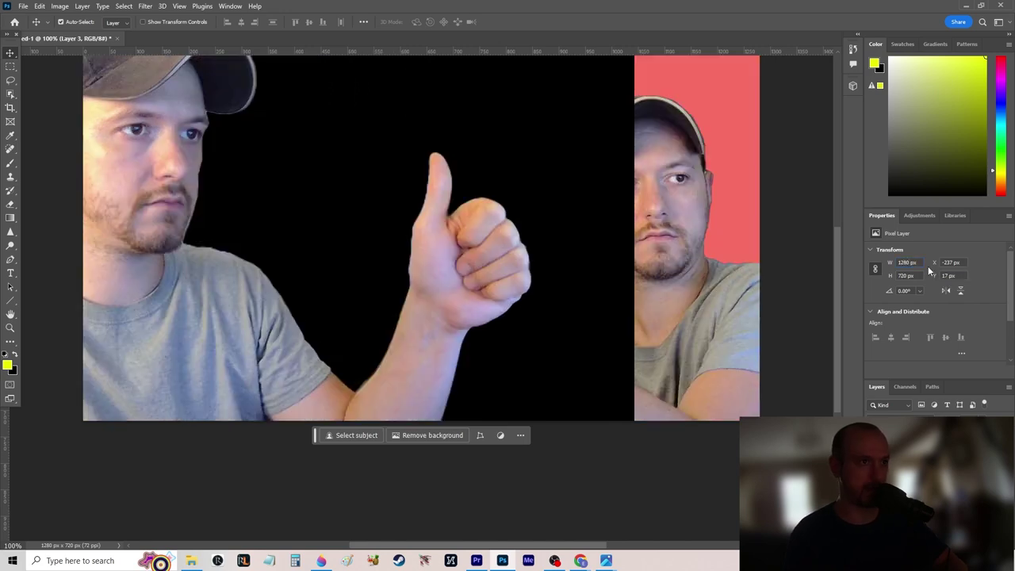
drag(181, 294, 232, 299)
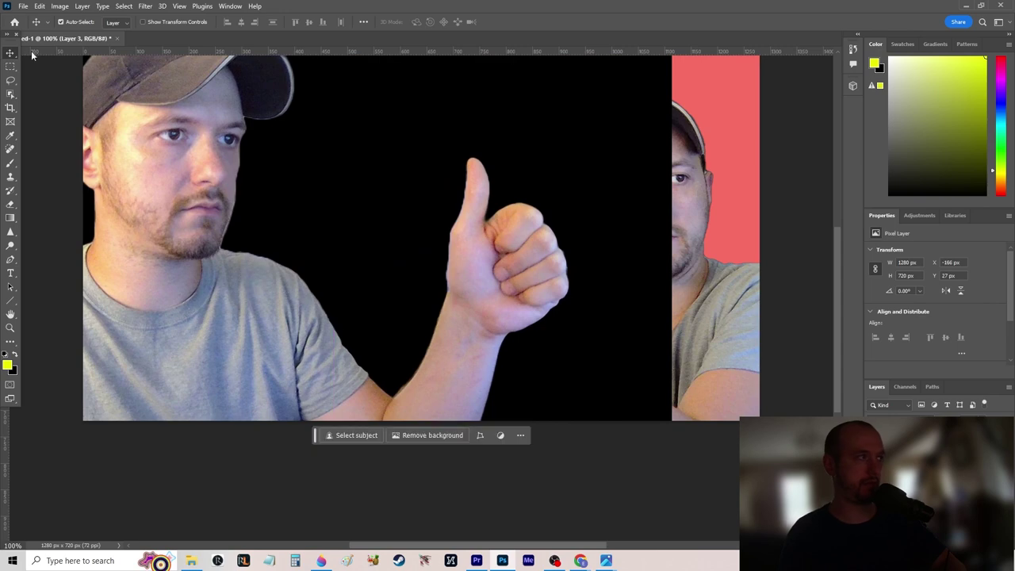
Cut the man in the second snapshot out of its black background with Object Selection
click(9, 95)
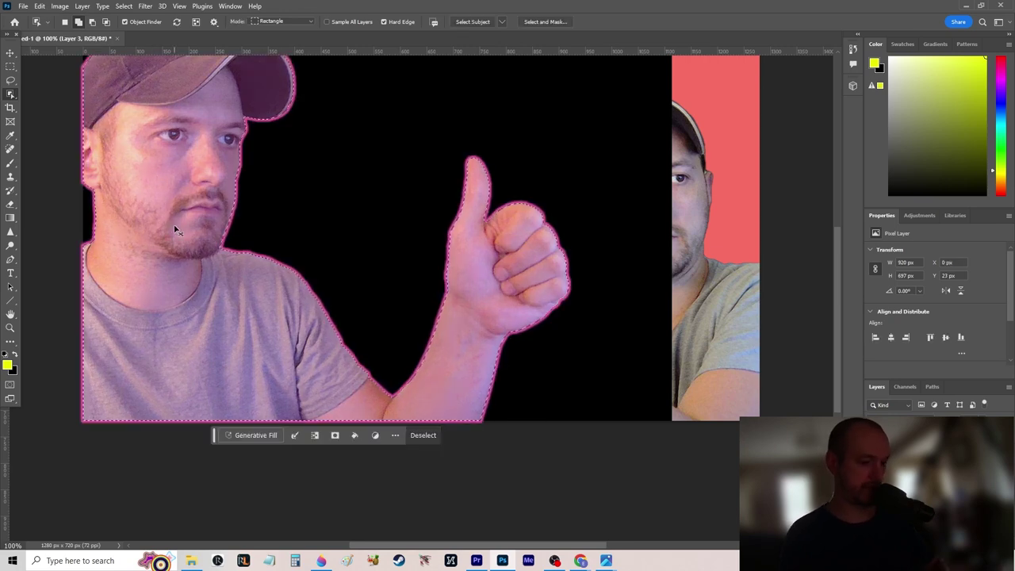
click(174, 227)
key(ctrl+z)
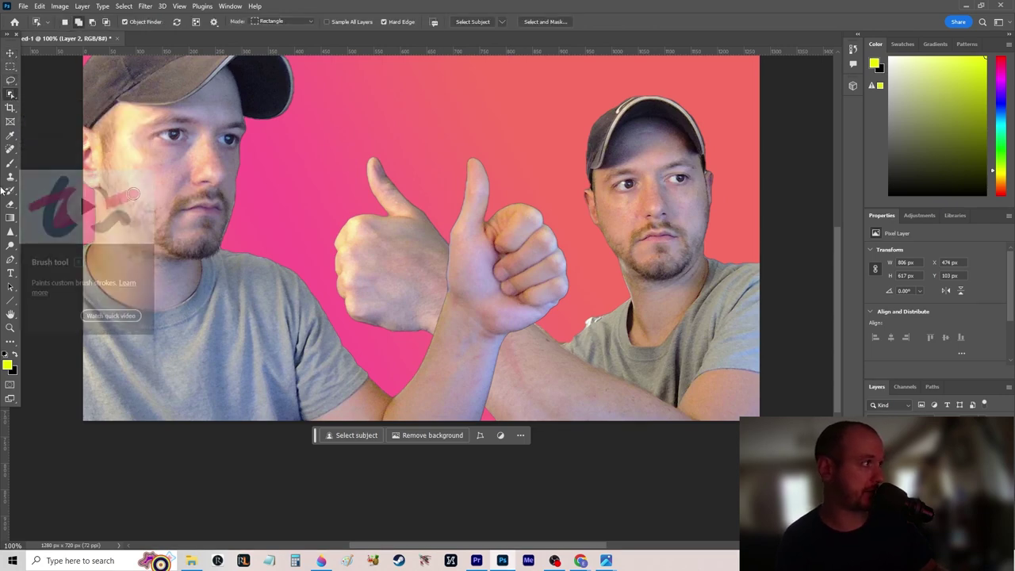
Add a yellow Impact text layer at 150 pt and position it across the upper middle of the canvas
click(10, 231)
click(10, 273)
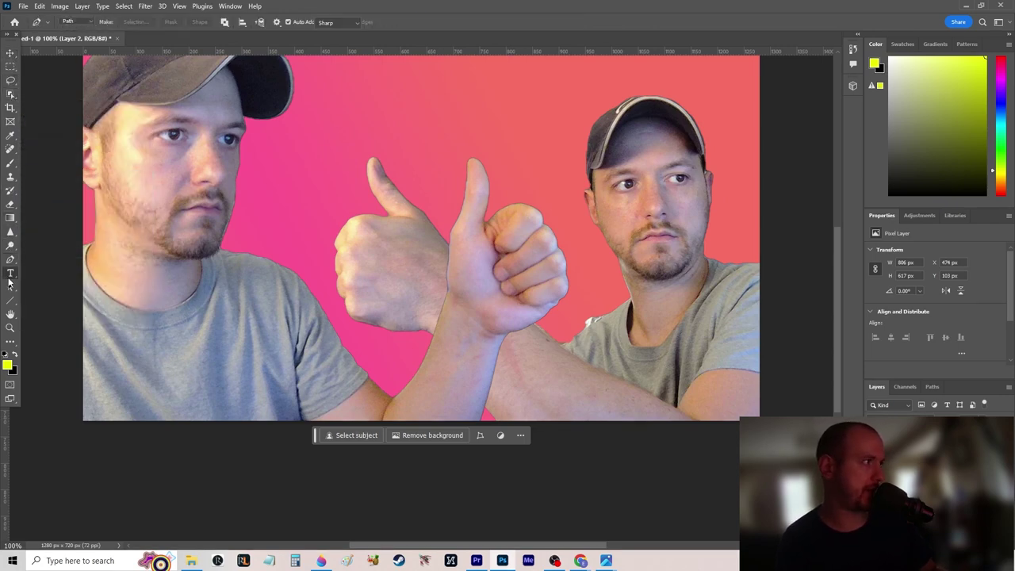
click(233, 117)
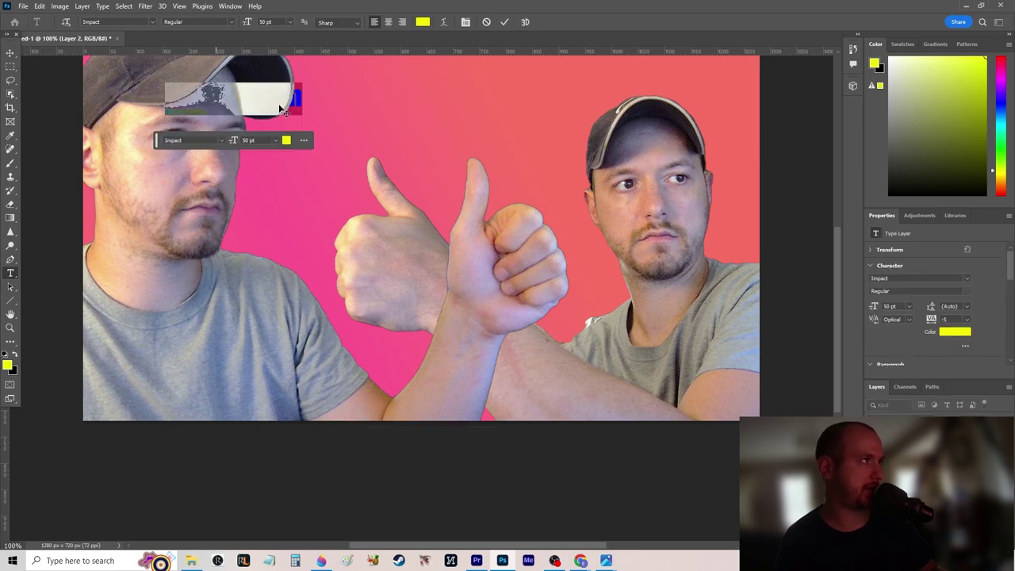
click(275, 141)
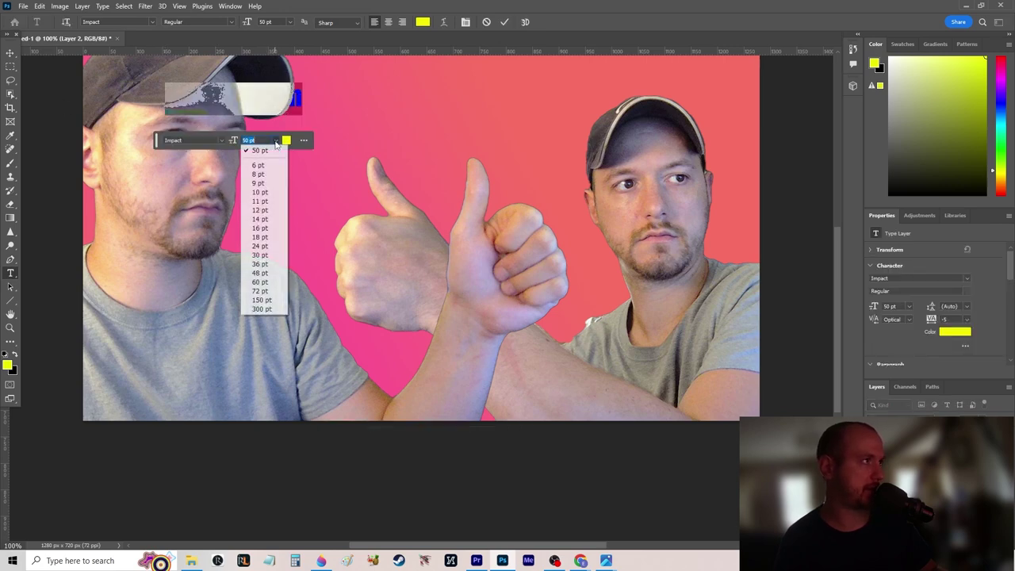
click(263, 304)
click(10, 52)
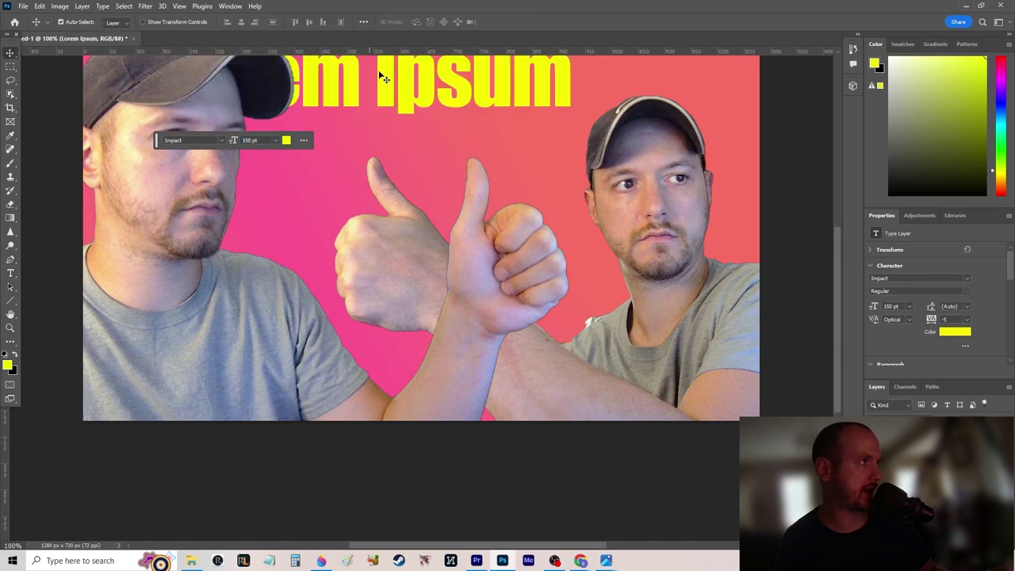
drag(381, 75, 462, 111)
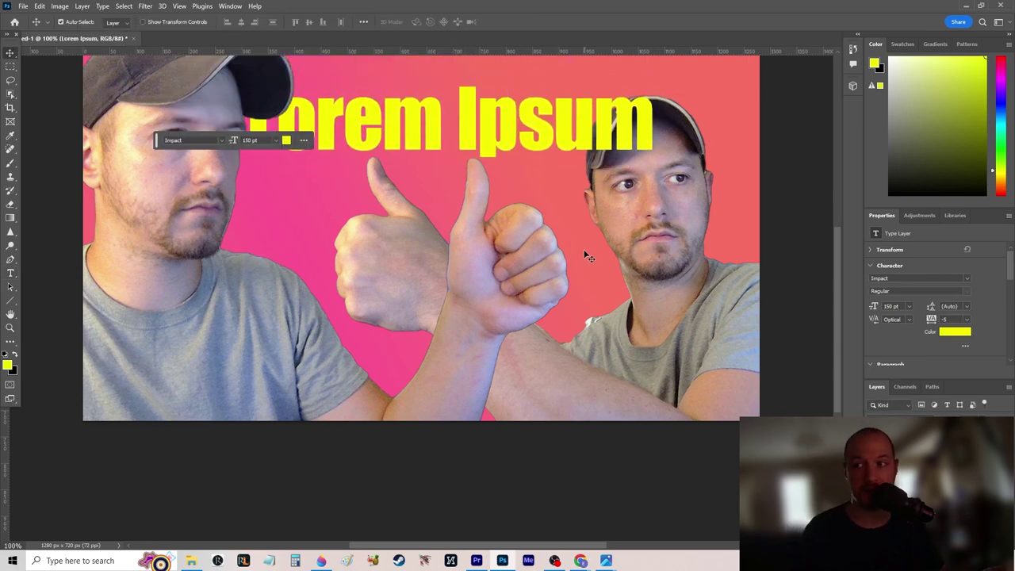
drag(519, 134, 528, 129)
Replace the placeholder text with COMPLETE GUIDE and commit it
double_click(465, 125)
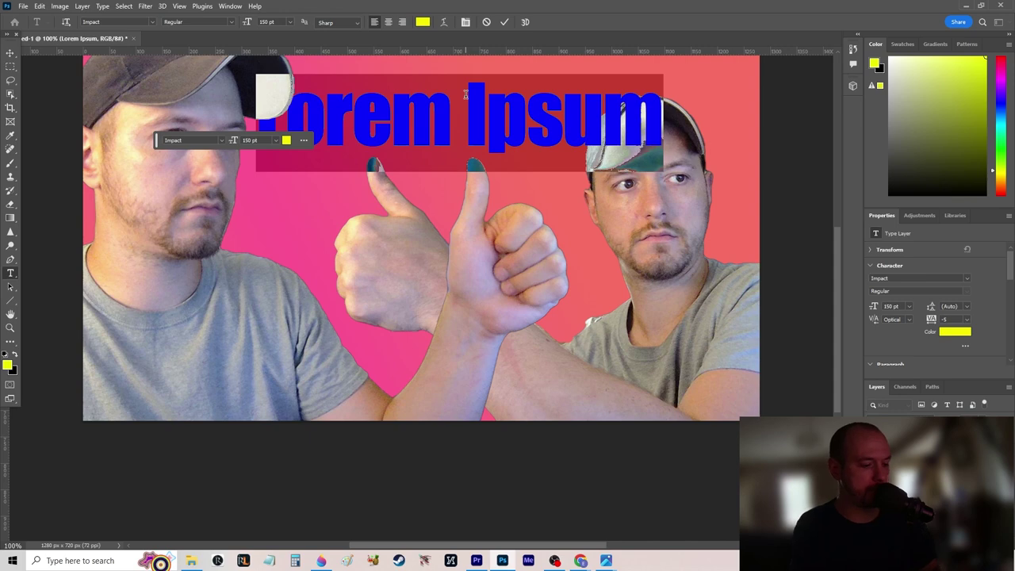
text(Step)
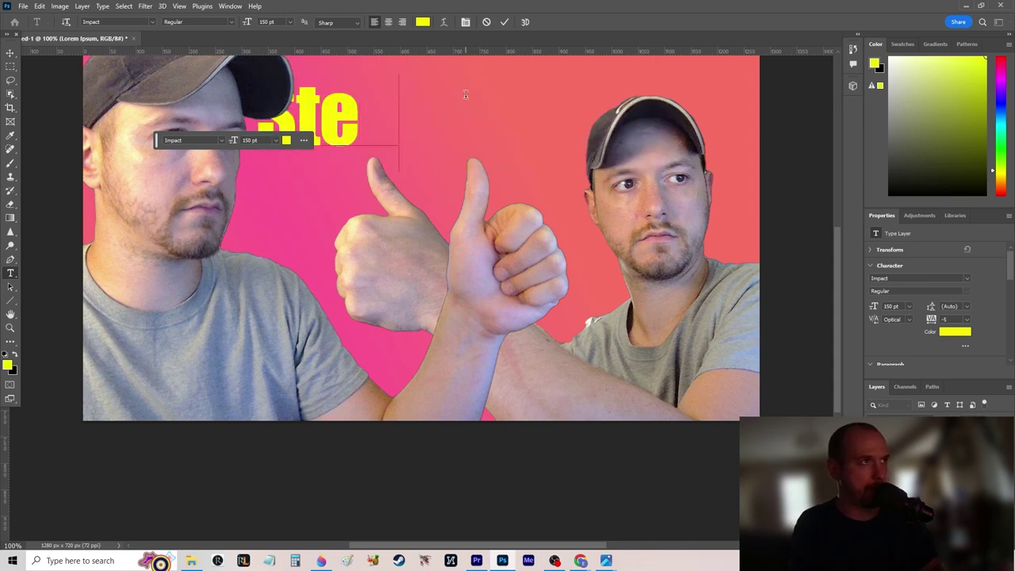
key(BackSpace)
key(BackSpace)
key(BackSpace)
key(BackSpace)
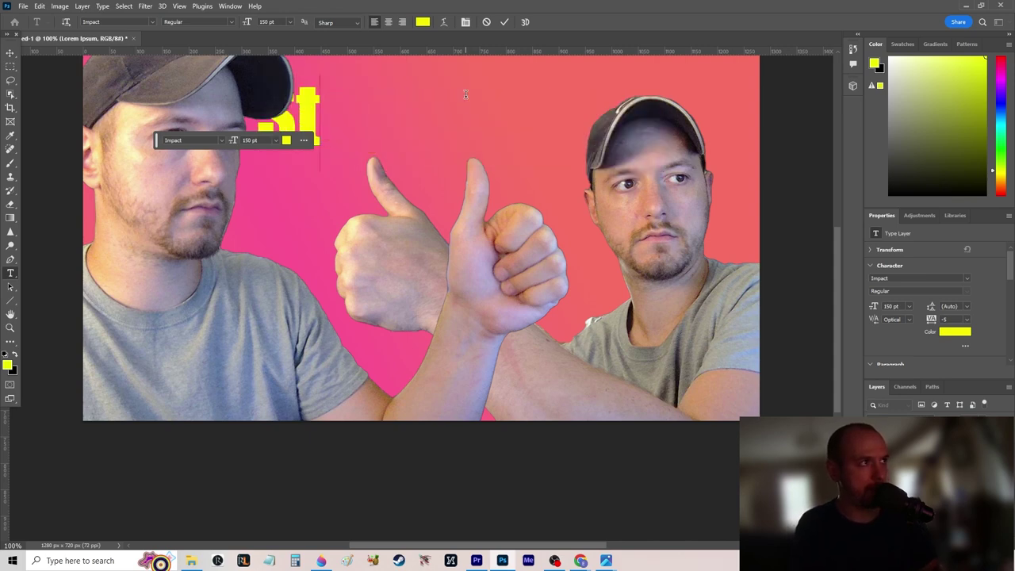
text(WCOME)
key(BackSpace)
key(BackSpace)
key(BackSpace)
key(BackSpace)
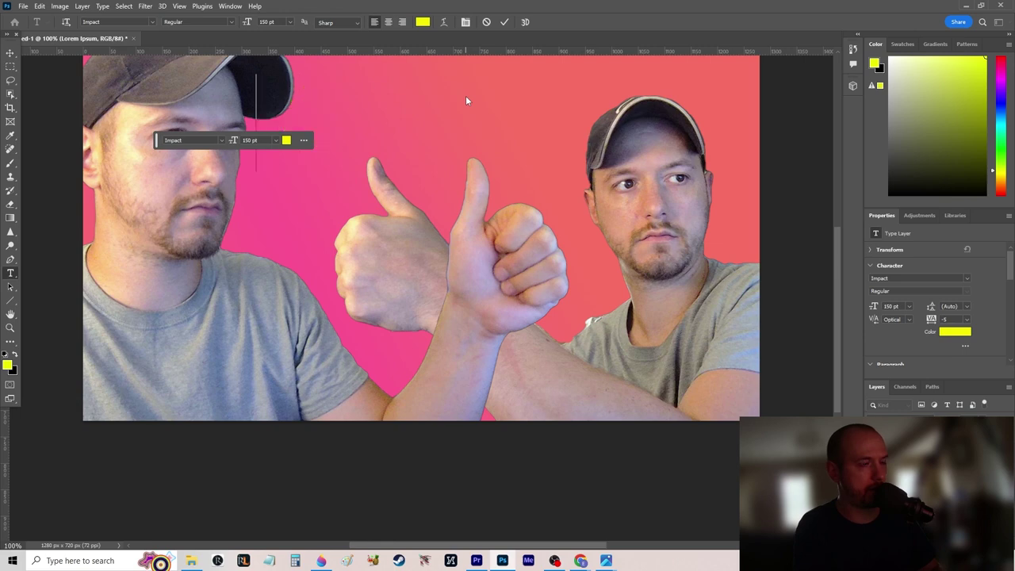
text(COMPLETE GUIDE)
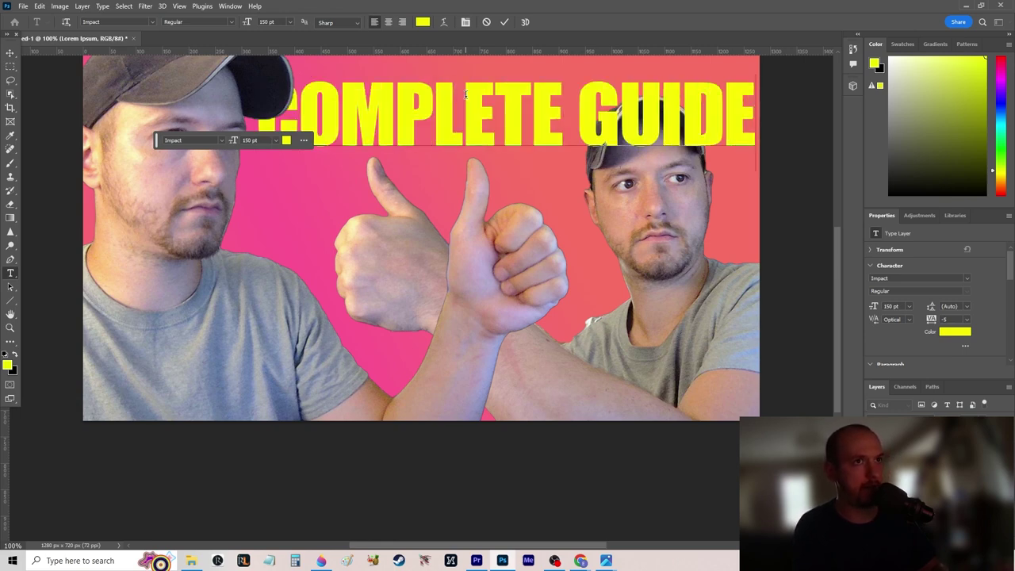
key(ctrl+Return)
key(v)
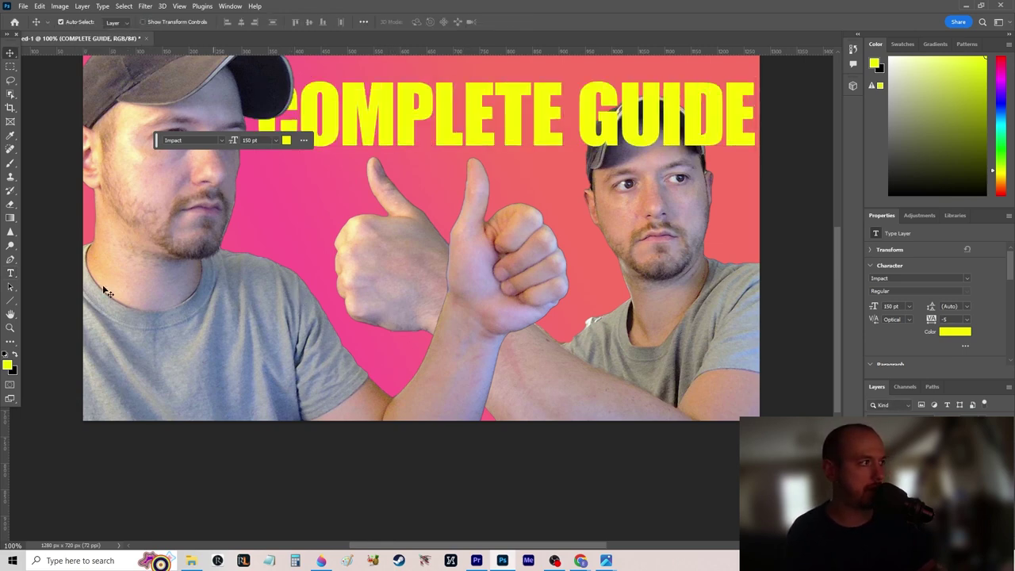
Add a separate yellow STEP text over the upper arm of the man on the left
click(11, 278)
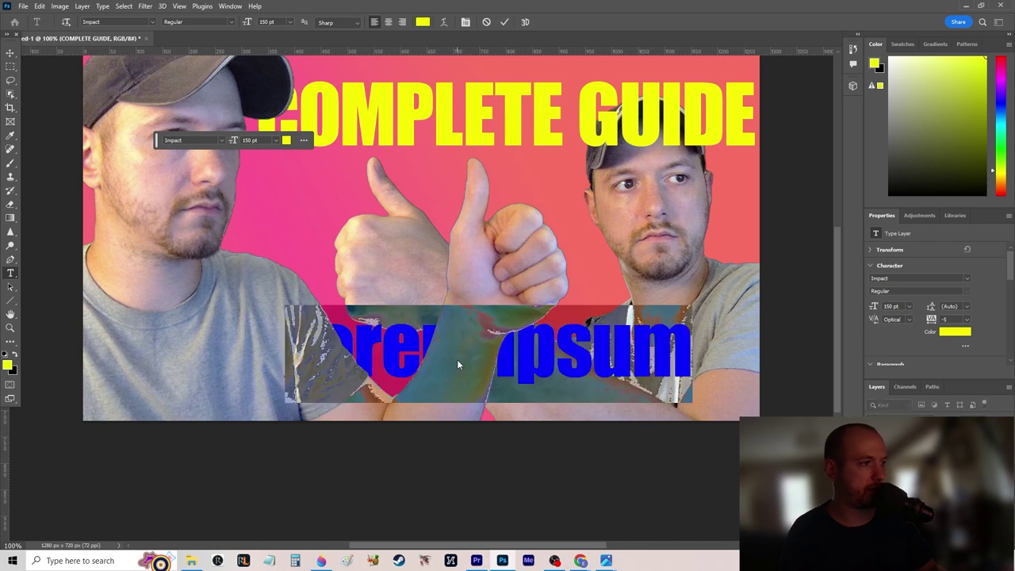
click(286, 376)
text(STEP)
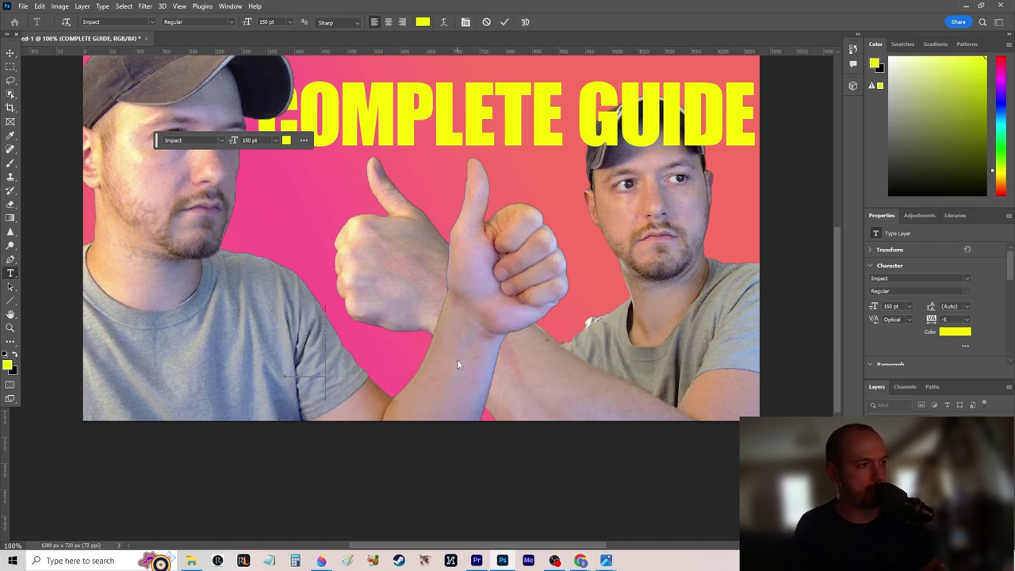
key(ctrl+Return)
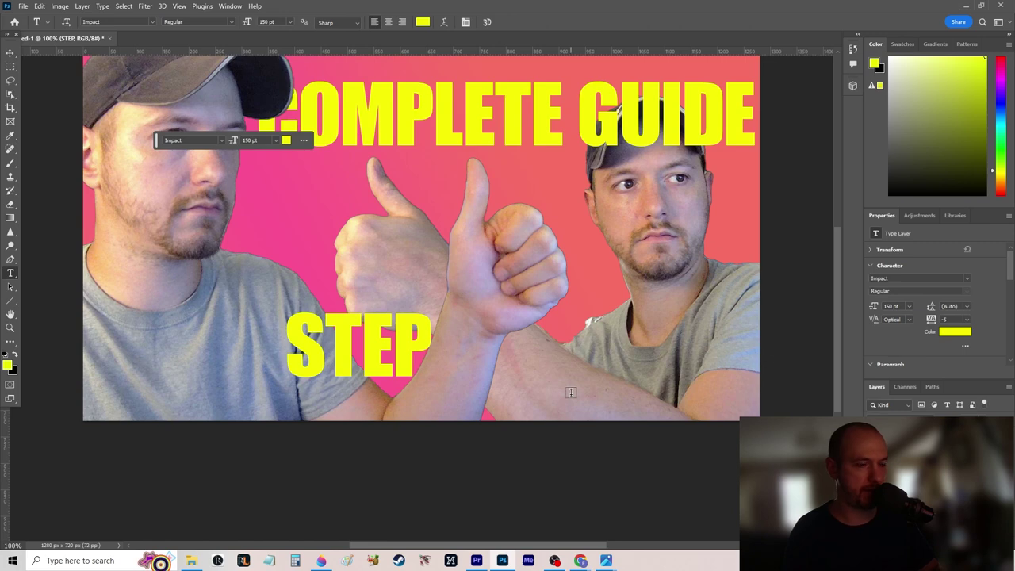
Add a separate yellow BY text over the crossed forearms, to the right of STEP and slightly higher
click(463, 342)
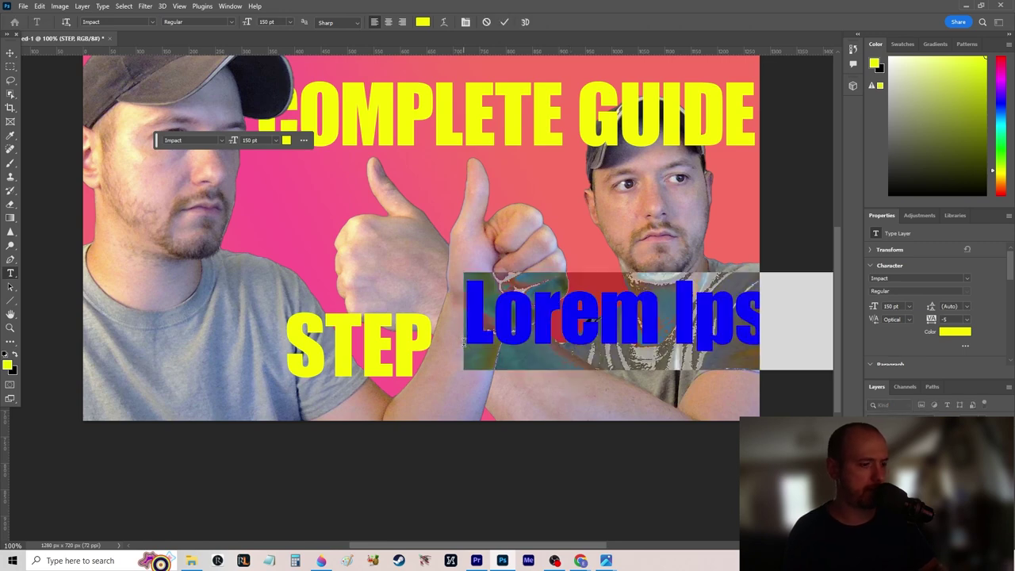
text(BY STEP)
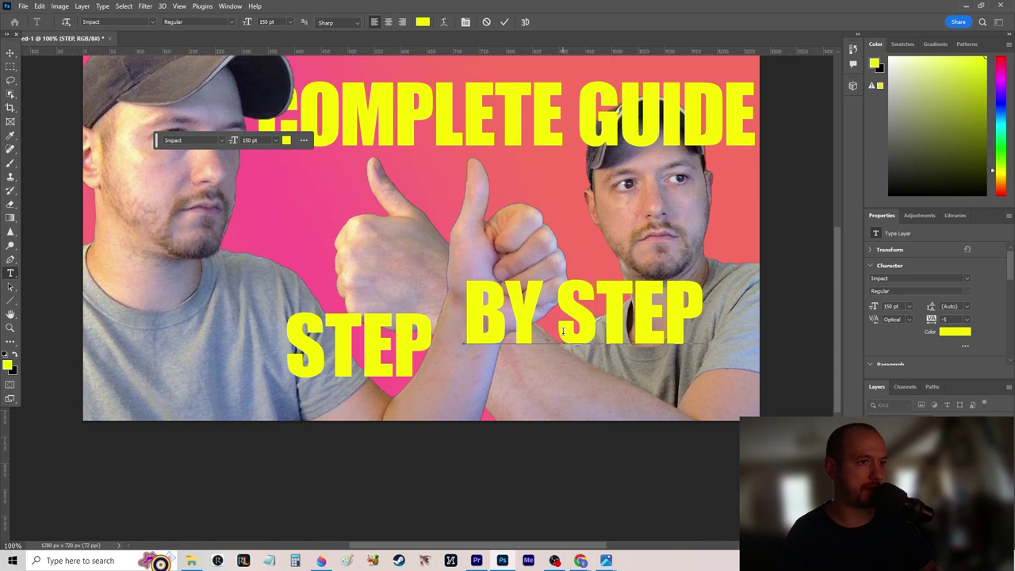
drag(557, 333, 702, 333)
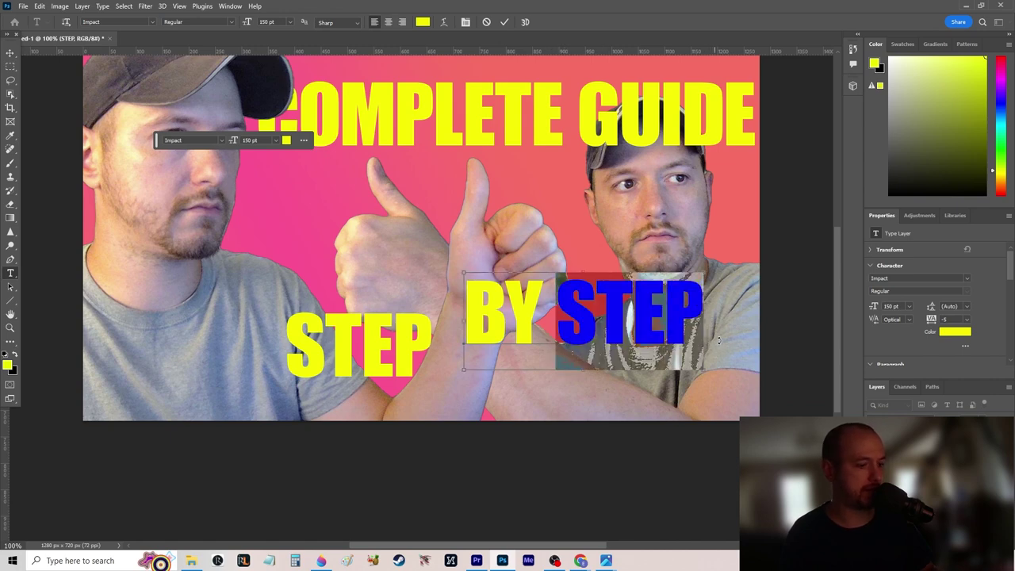
key(BackSpace)
click(853, 392)
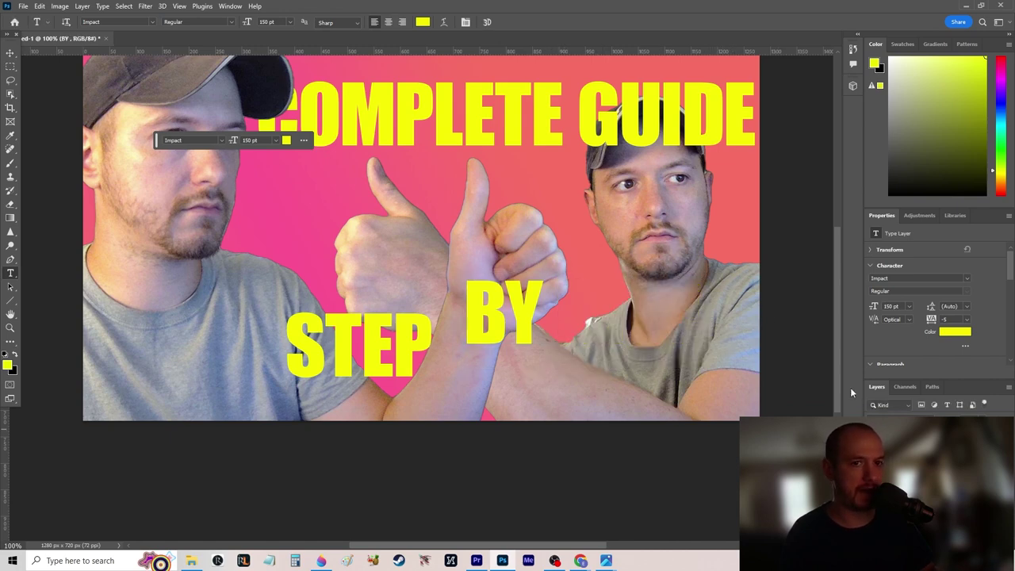
Add a second STEP text on the right man, shift it down toward his collar and nudge BY, forming a rising STEP BY STEP
click(600, 272)
text(STEP)
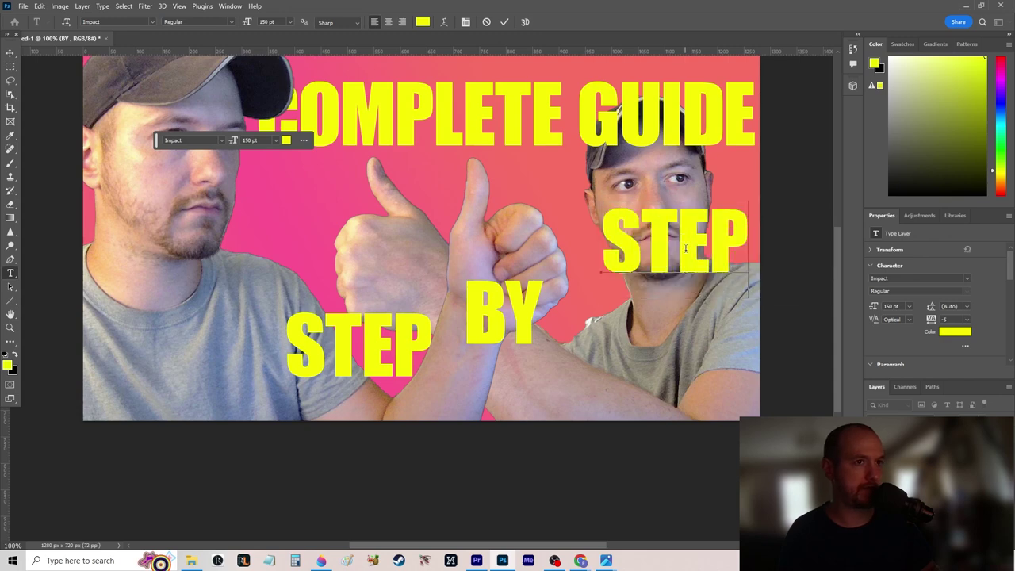
click(10, 53)
drag(677, 269, 654, 307)
drag(495, 329, 495, 339)
drag(627, 310, 633, 300)
drag(492, 330, 490, 320)
Give the COMPLETE GUIDE text a Bevel & Emboss effect and a 10 px red outside Stroke
drag(444, 127, 484, 151)
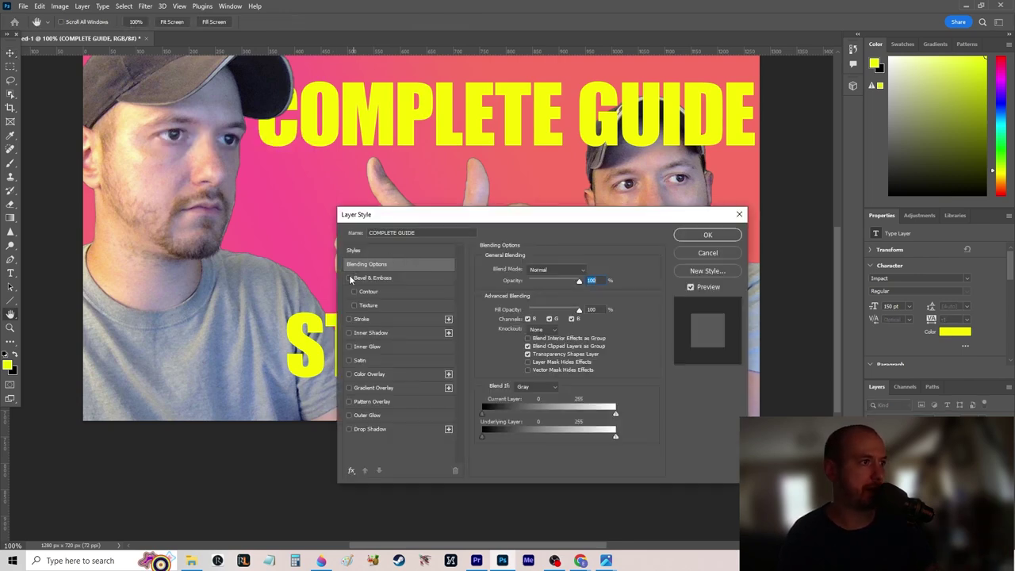
click(349, 278)
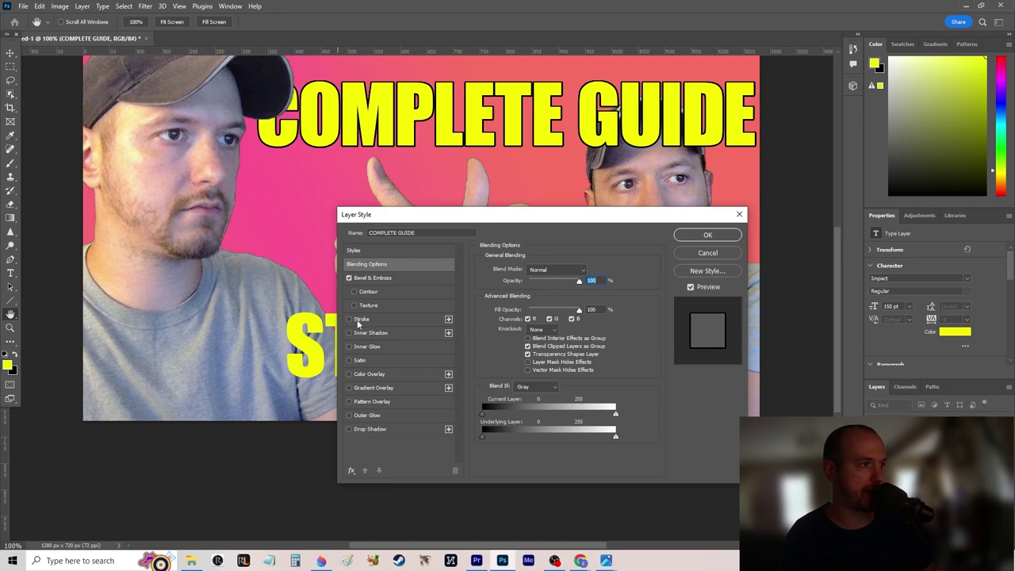
click(360, 321)
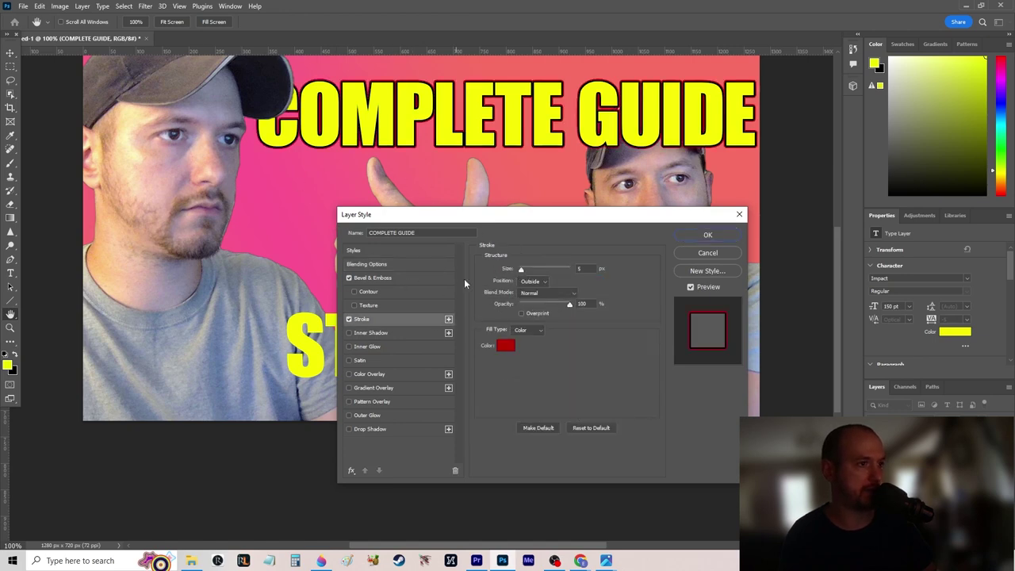
drag(521, 271, 524, 270)
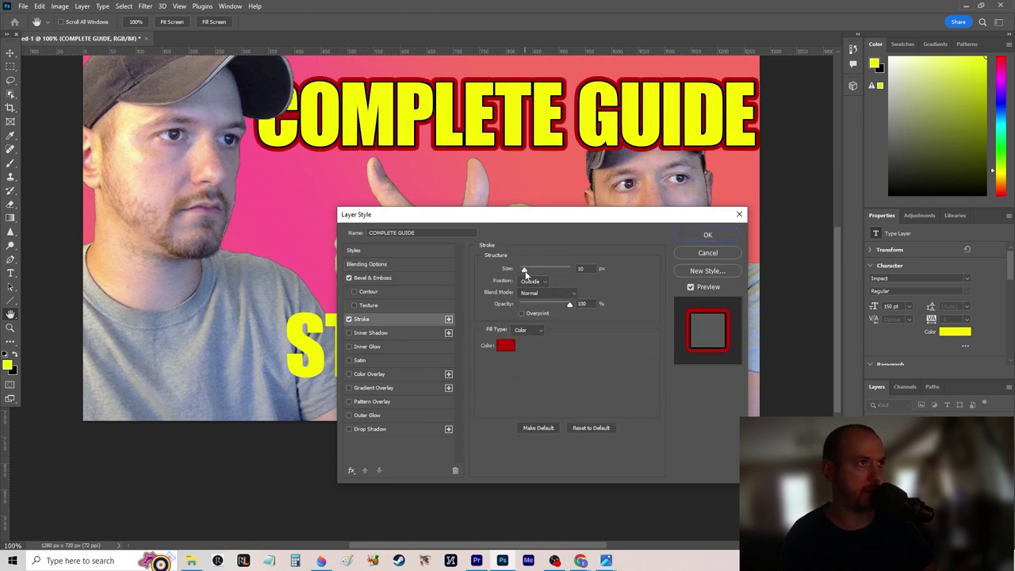
click(705, 235)
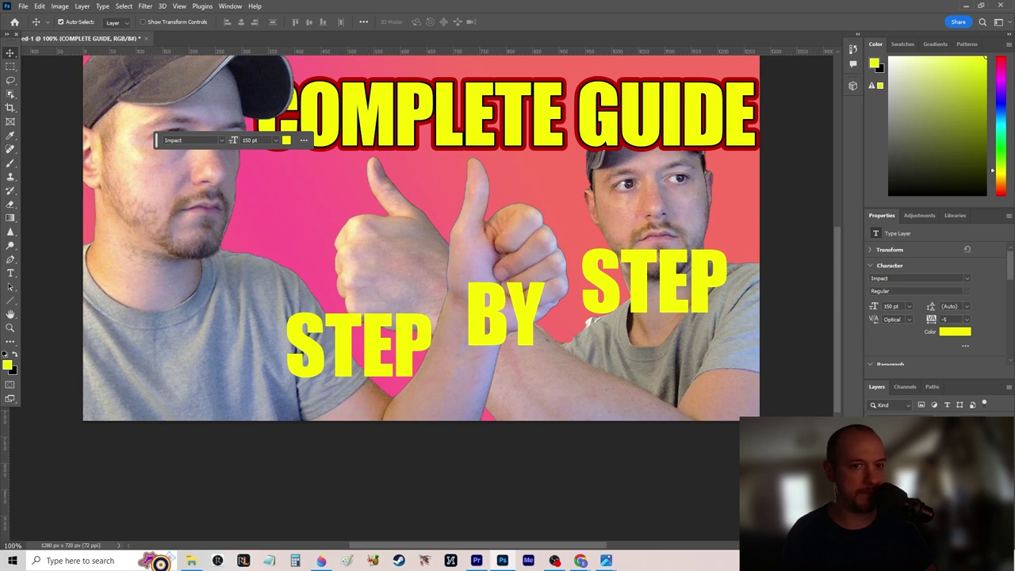
key(alt+bracketleft)
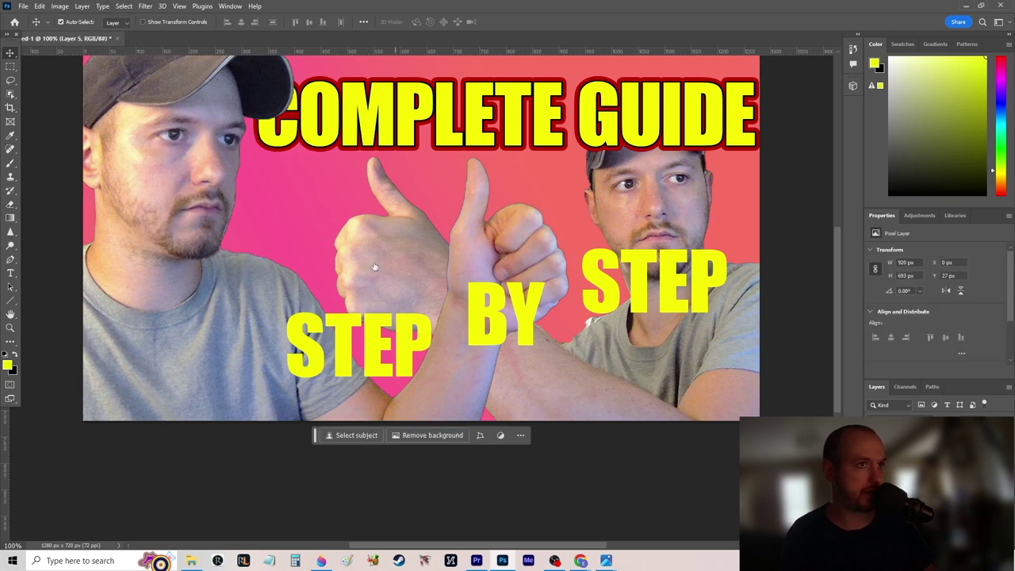
key(ctrl+alt+b)
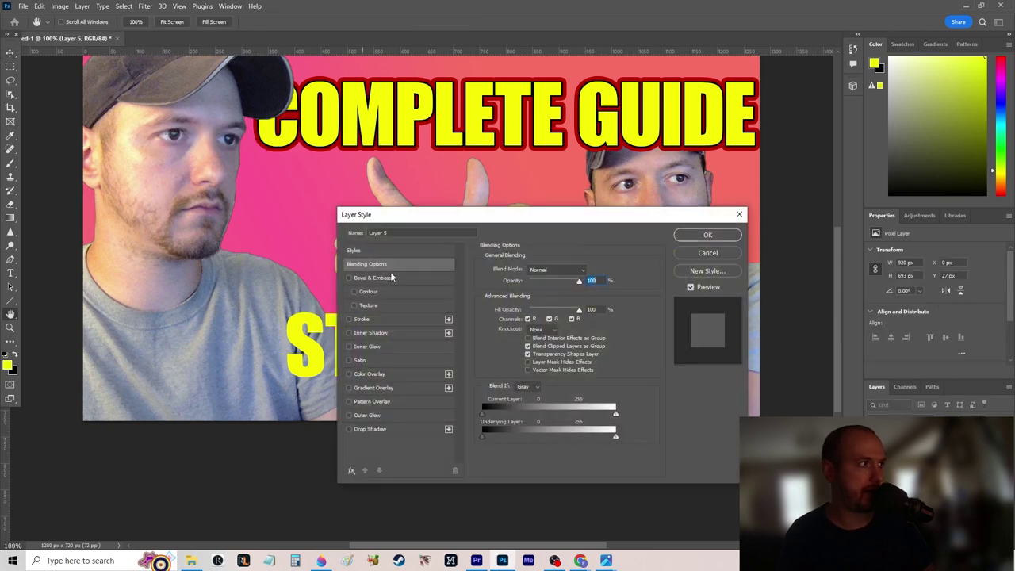
click(348, 319)
click(348, 319)
click(349, 319)
click(348, 319)
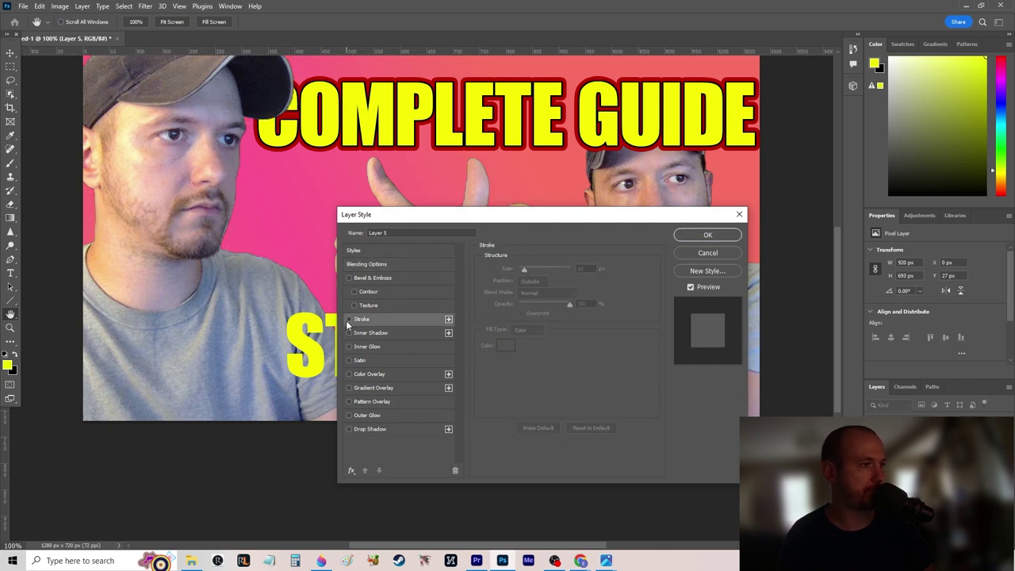
click(349, 320)
click(348, 320)
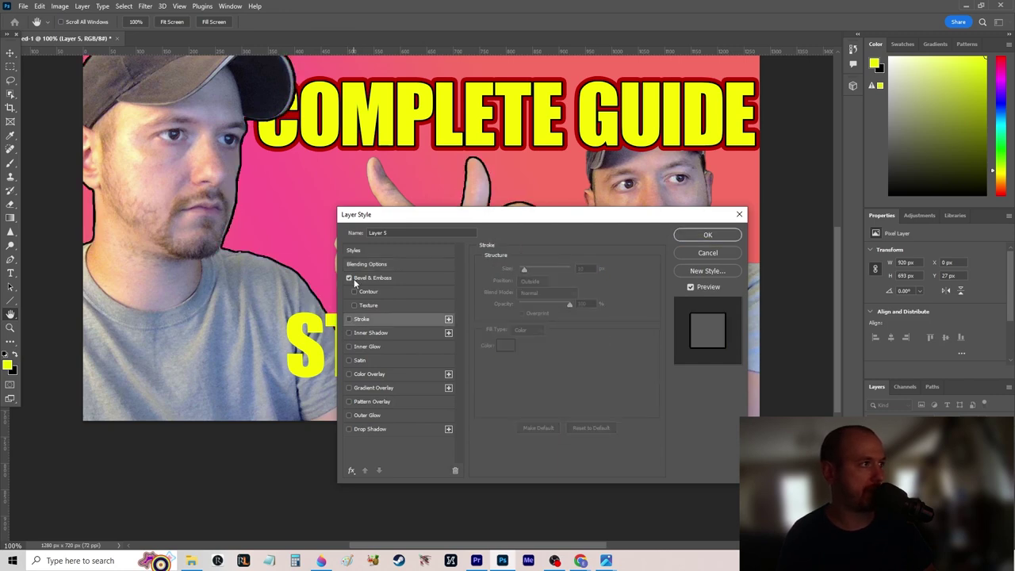
click(354, 279)
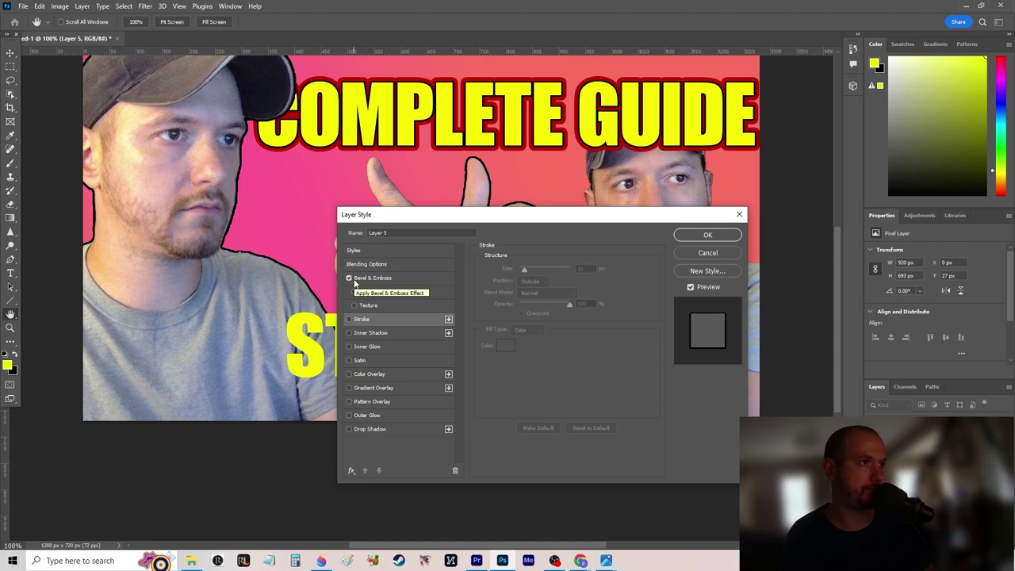
drag(582, 214, 547, 217)
click(667, 256)
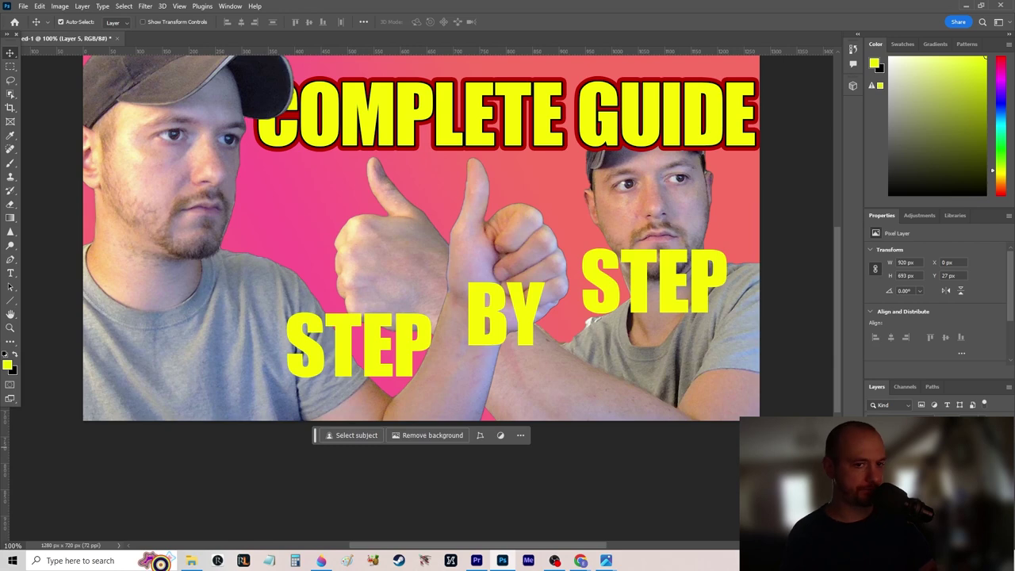
Apply Bevel & Emboss and the red Stroke to the STEP text over the right man
click(542, 336)
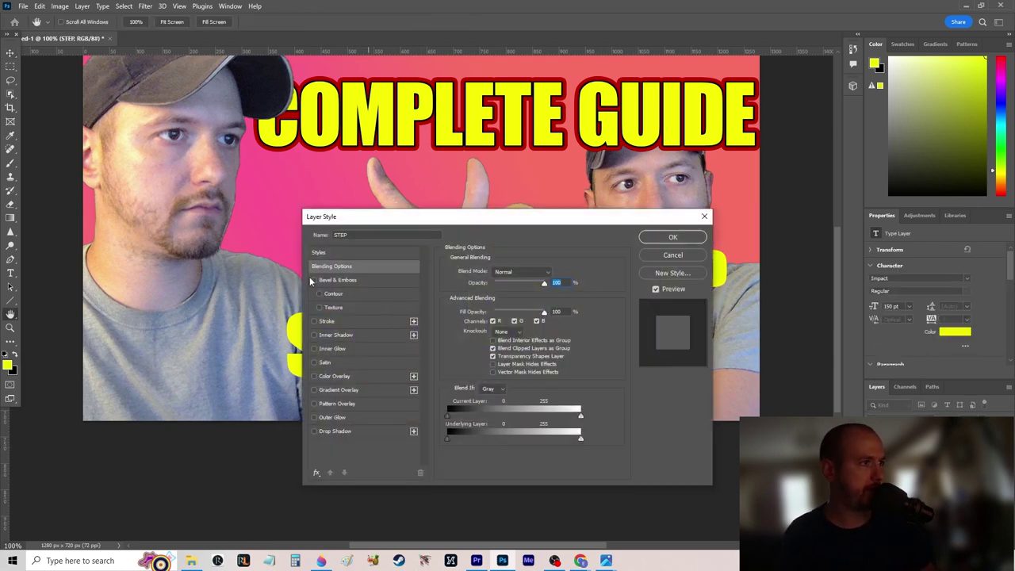
click(313, 280)
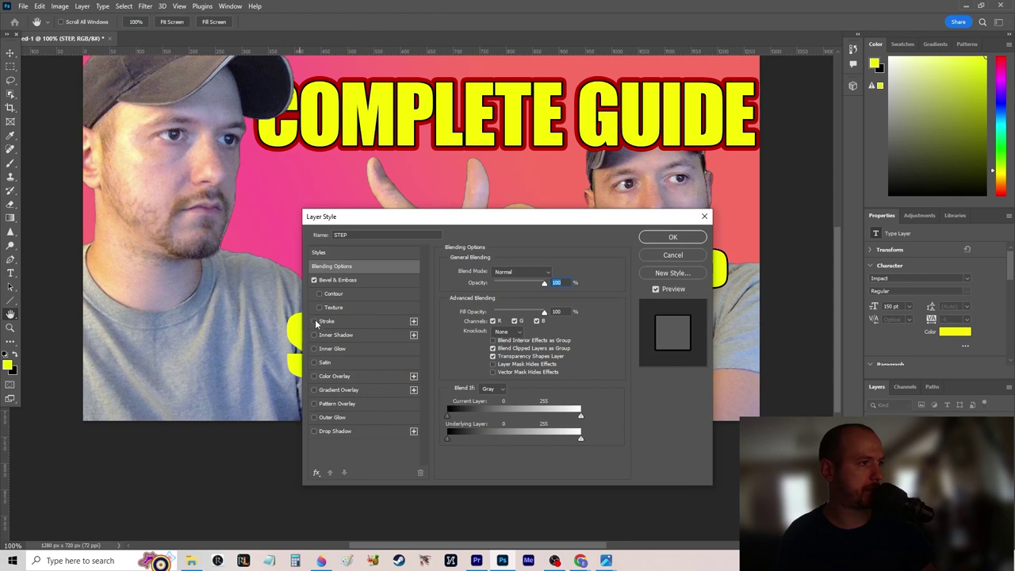
click(314, 321)
click(673, 238)
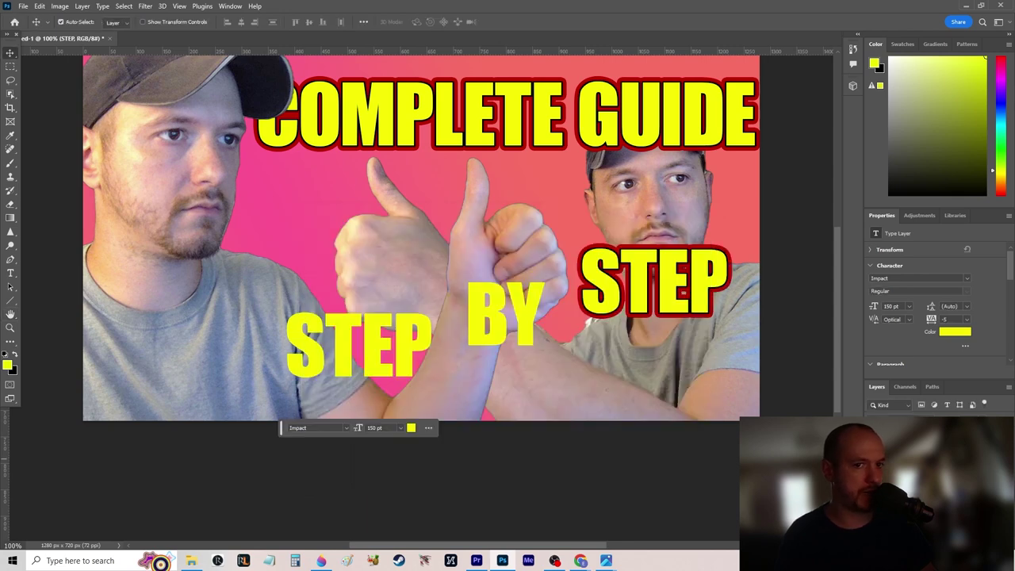
Apply Bevel & Emboss and the red Stroke to the BY text and to the STEP text near the left man
double_click(512, 337)
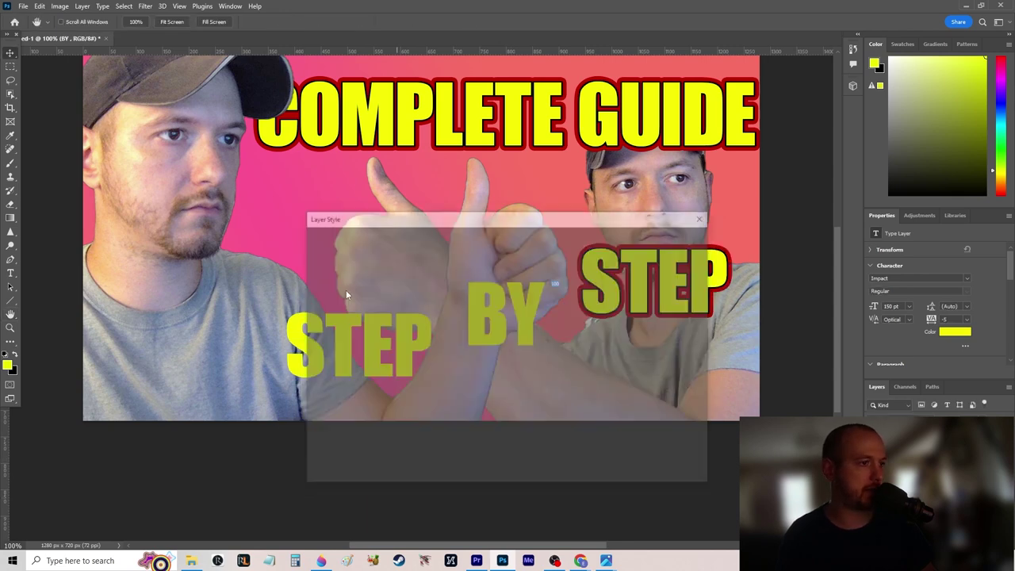
click(314, 280)
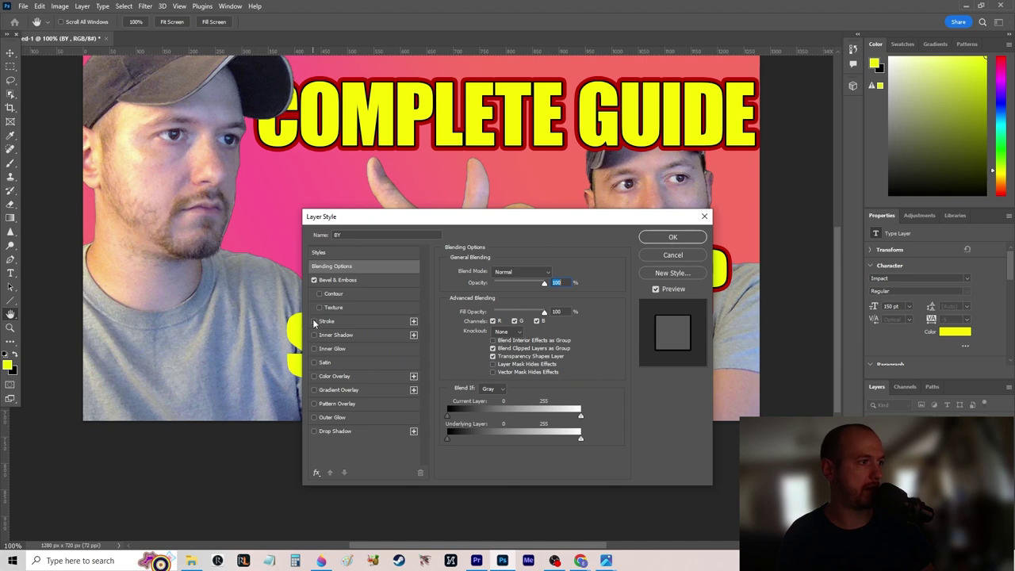
click(658, 238)
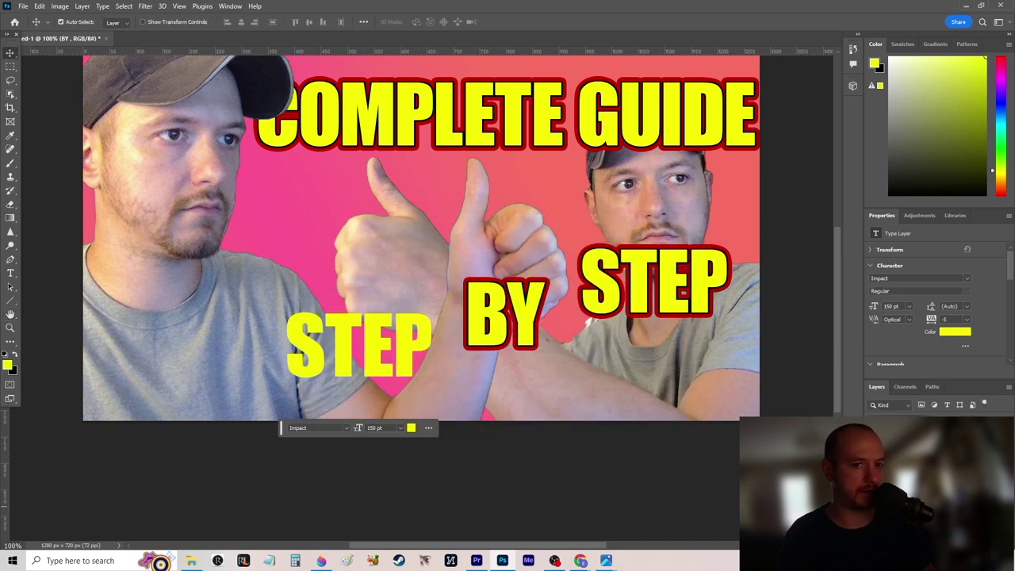
double_click(284, 347)
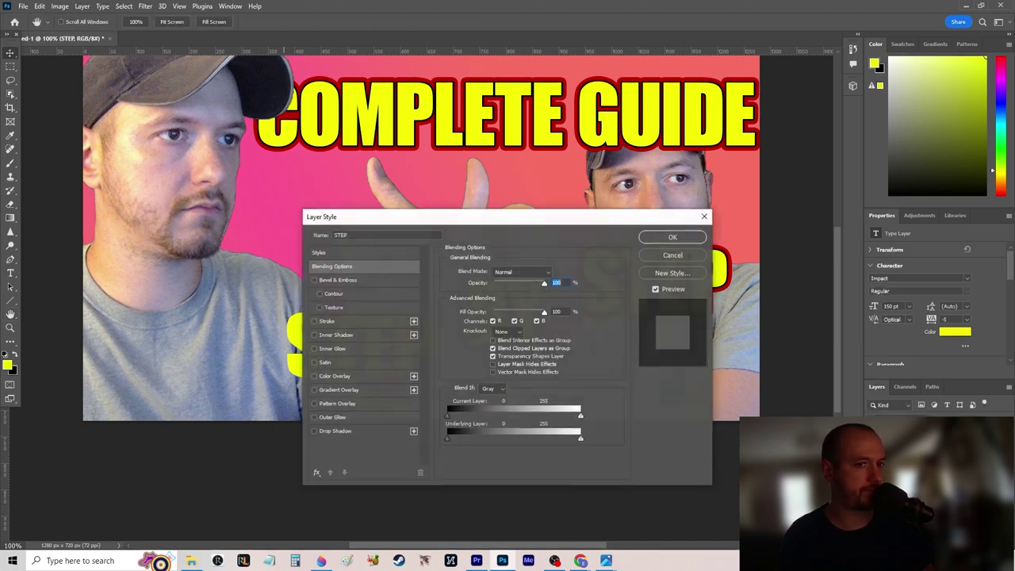
click(314, 280)
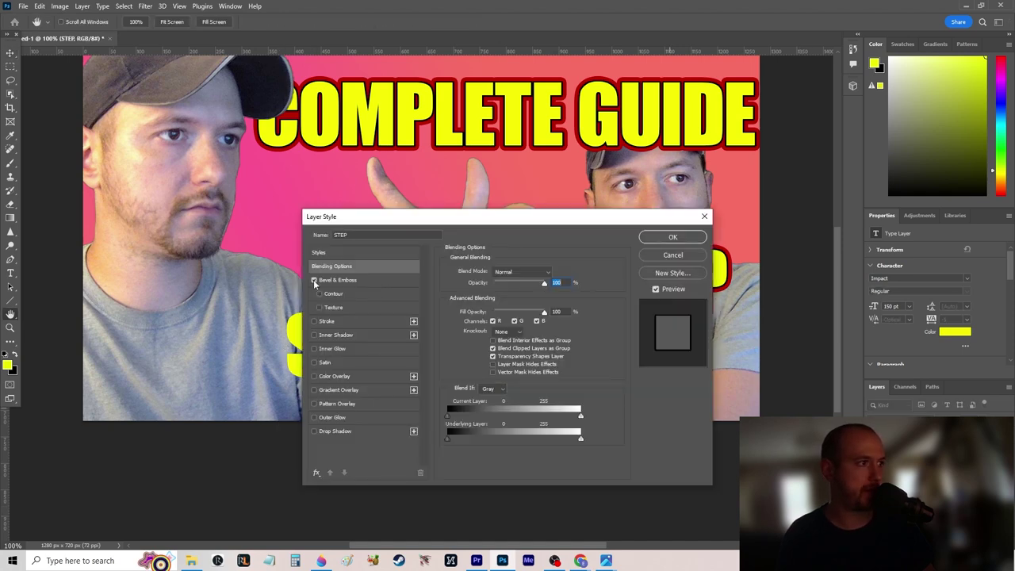
click(315, 322)
click(672, 237)
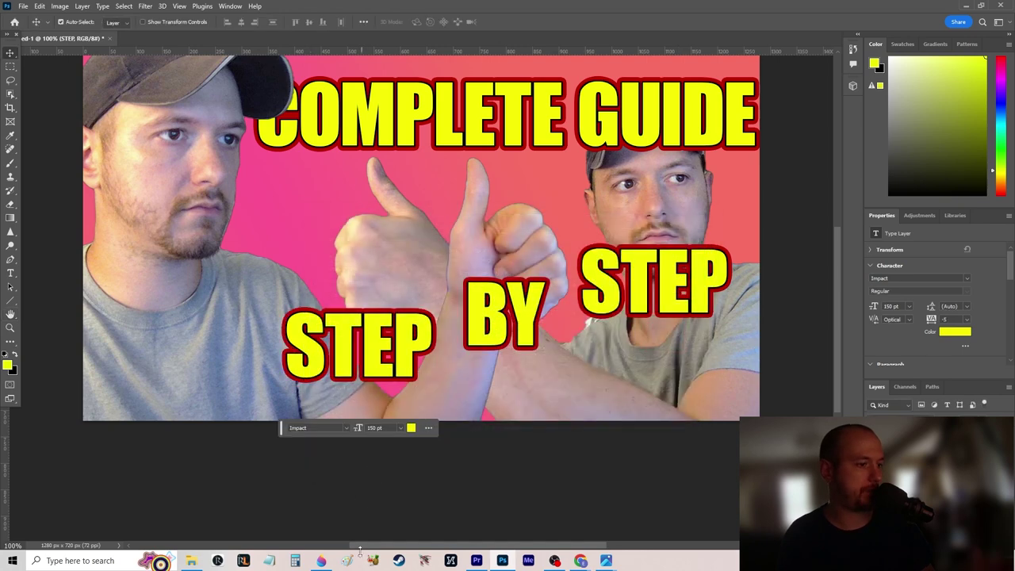
Switch to Paint 3D, save the Click Here Now! image to Downloads as PNG "This is really good for sure" and close without saving the project
click(322, 561)
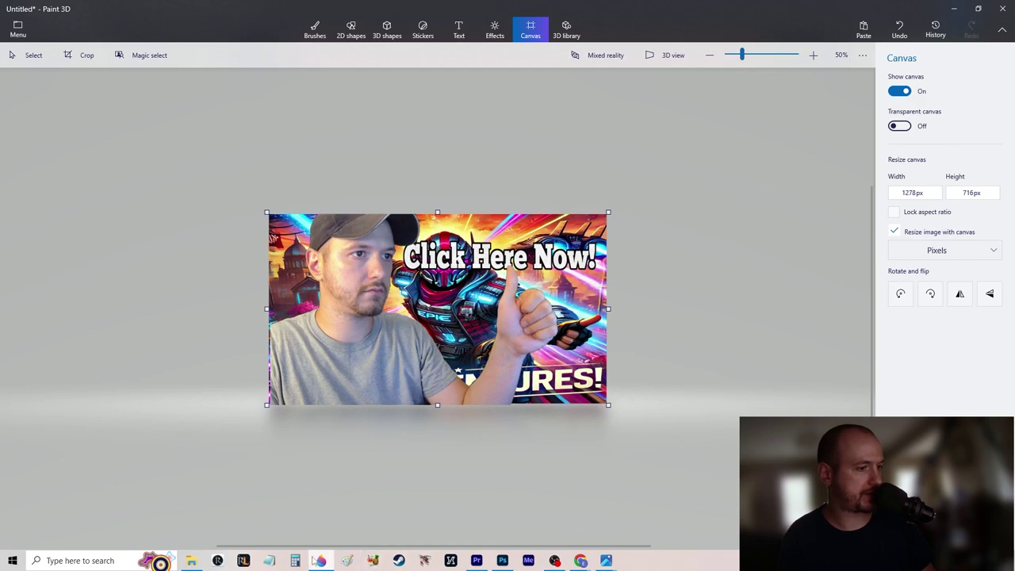
click(19, 31)
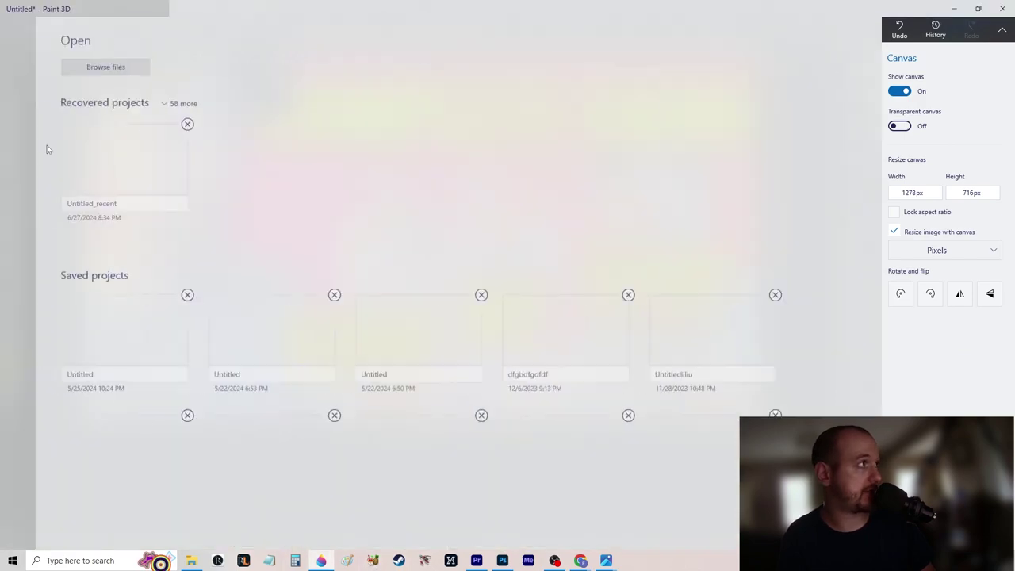
click(54, 164)
click(222, 95)
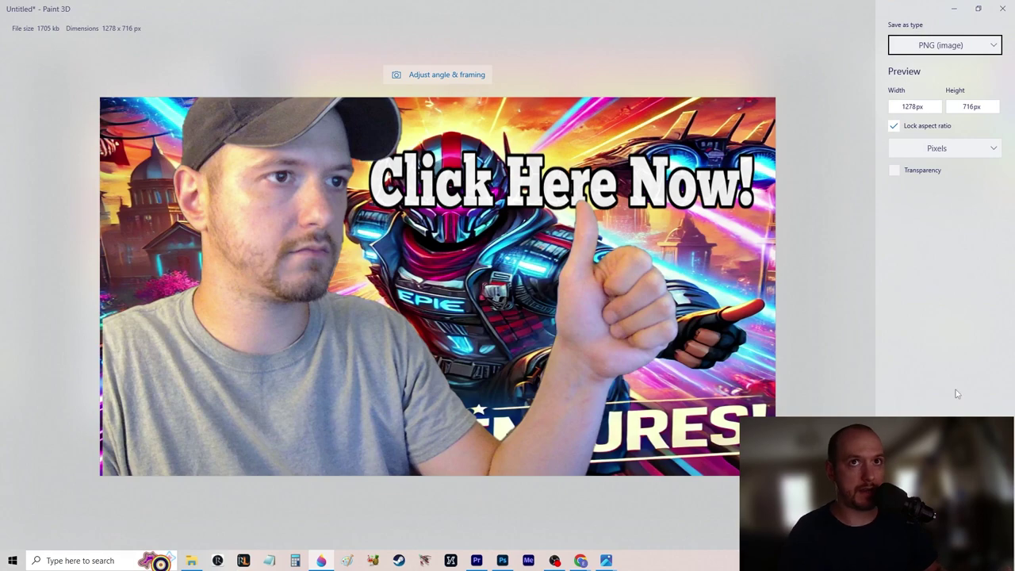
key(Return)
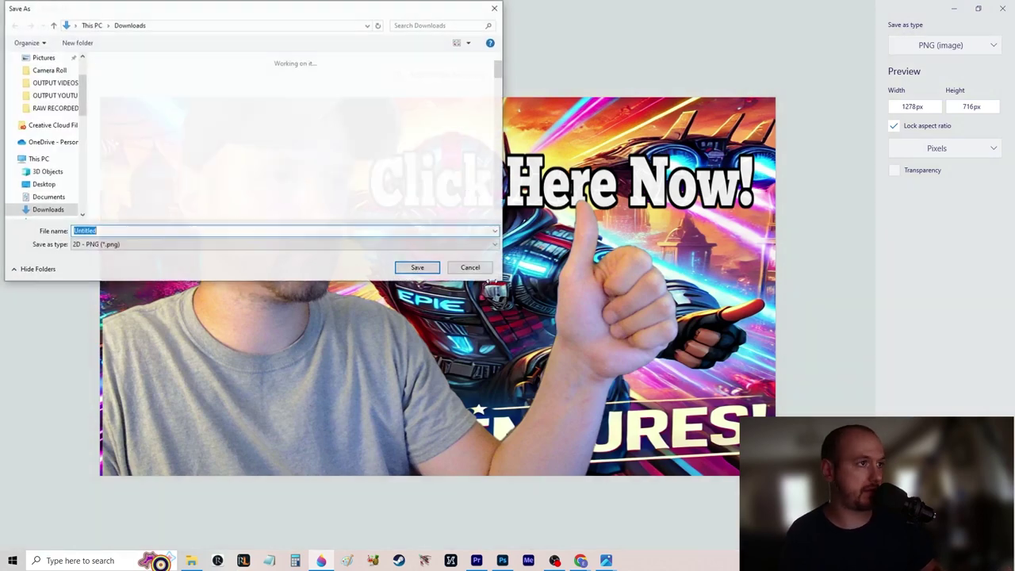
text(This is really good for)
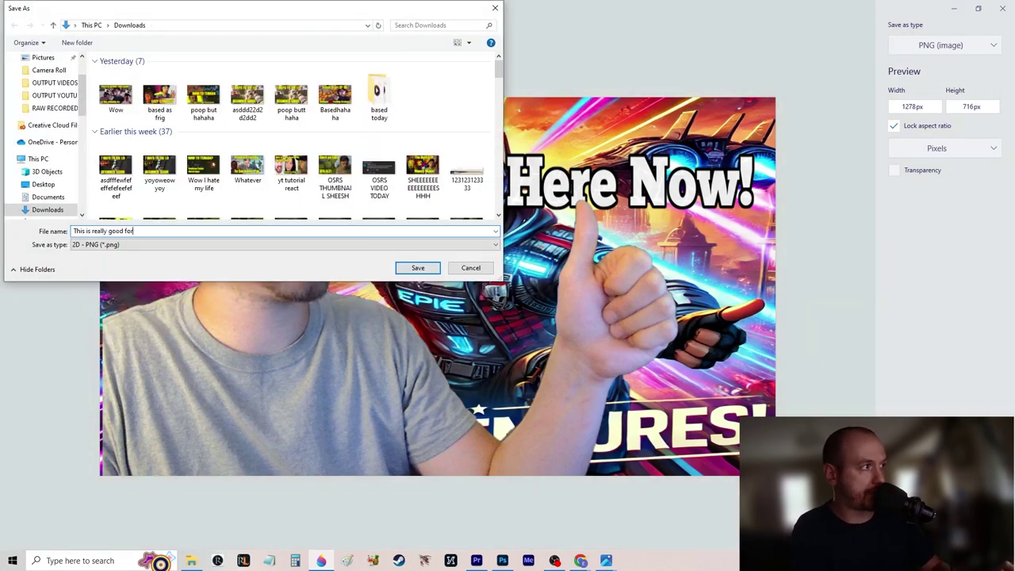
key(Return)
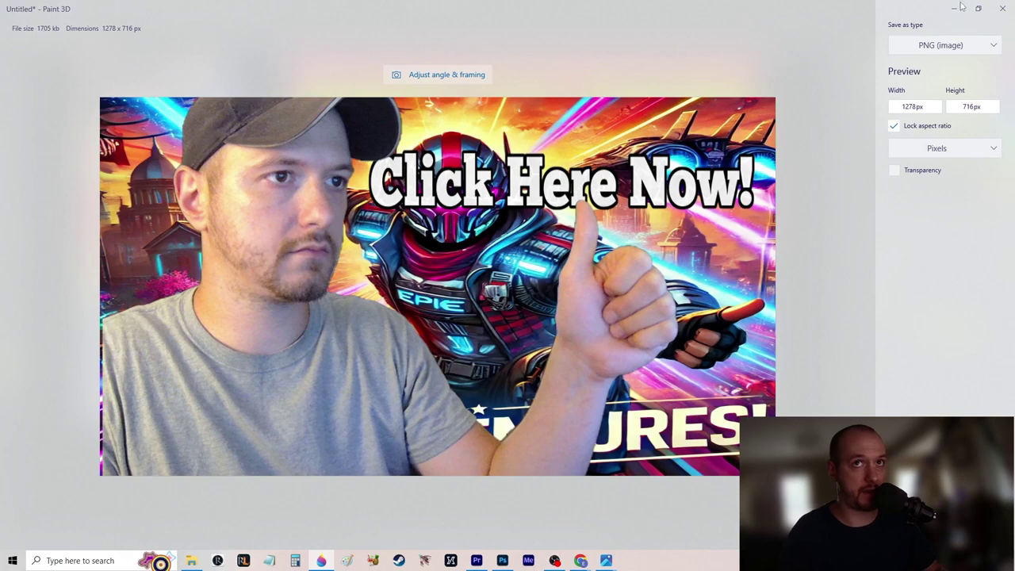
click(1003, 8)
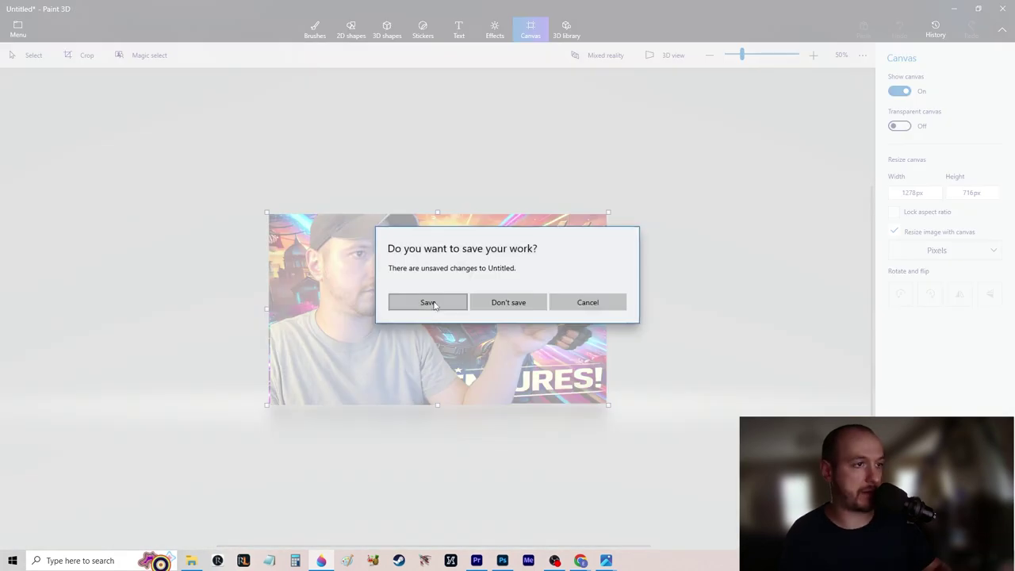
click(509, 302)
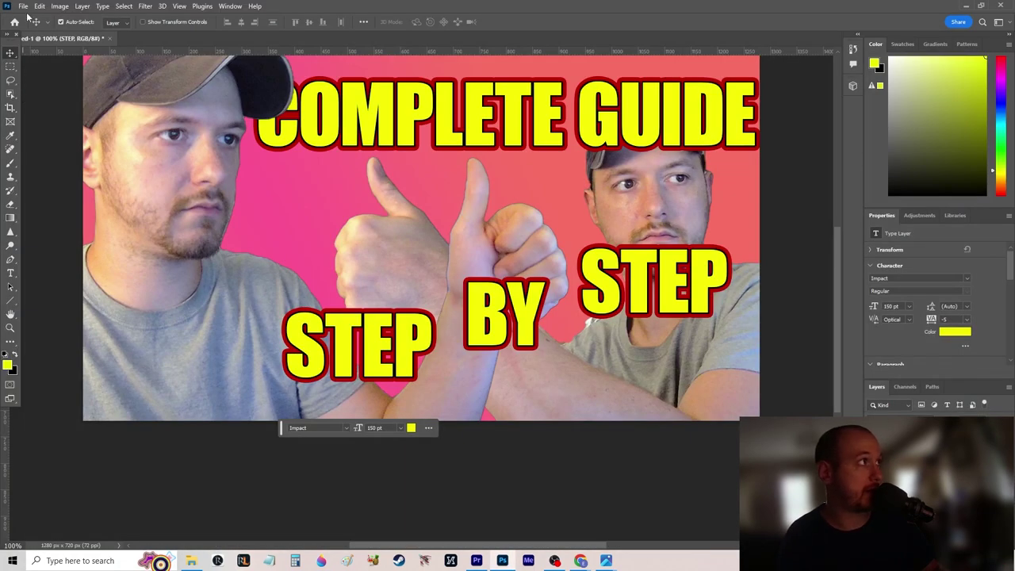
Quick-export the COMPLETE GUIDE thumbnail as a PNG to Downloads, with a file name beginning "sweet this is nice too i should use it as well probably"
click(24, 6)
mouse_move(103, 190)
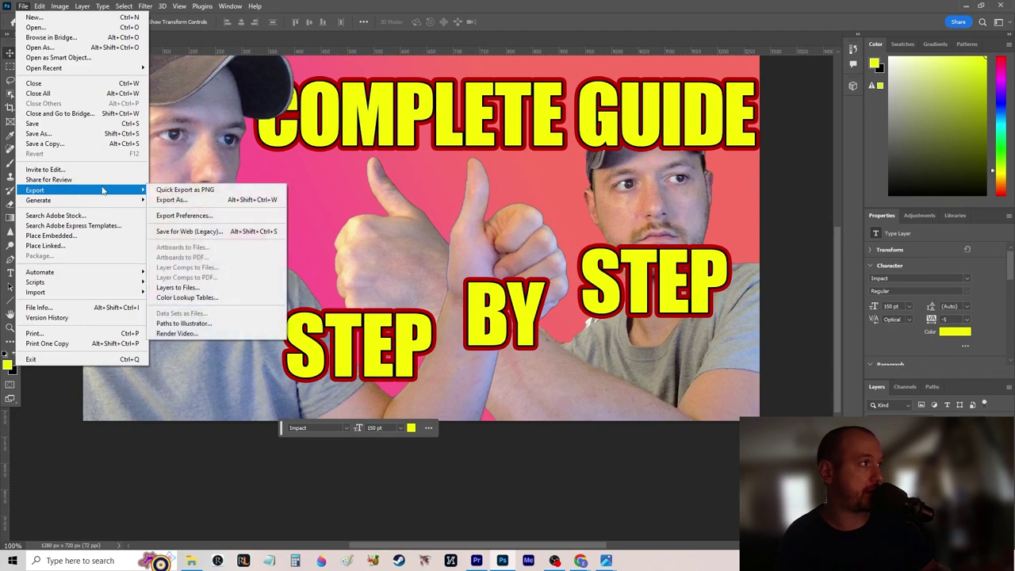
click(191, 190)
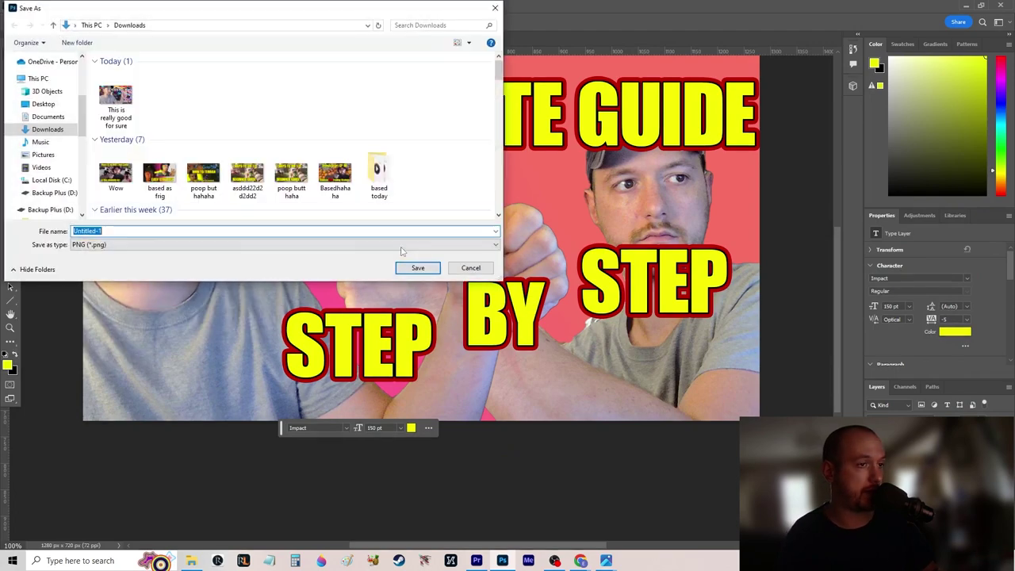
text(swe)
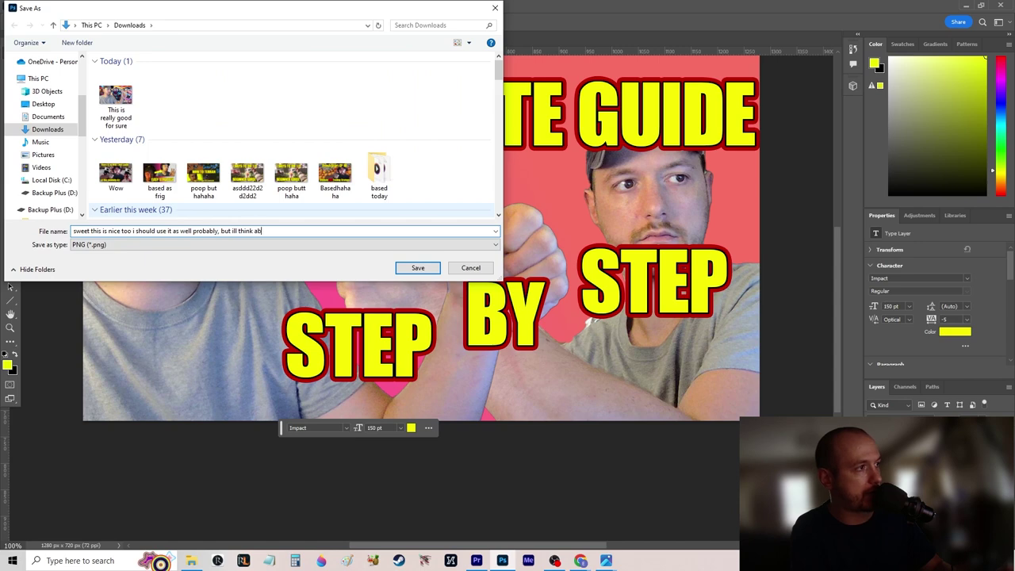
key(Return)
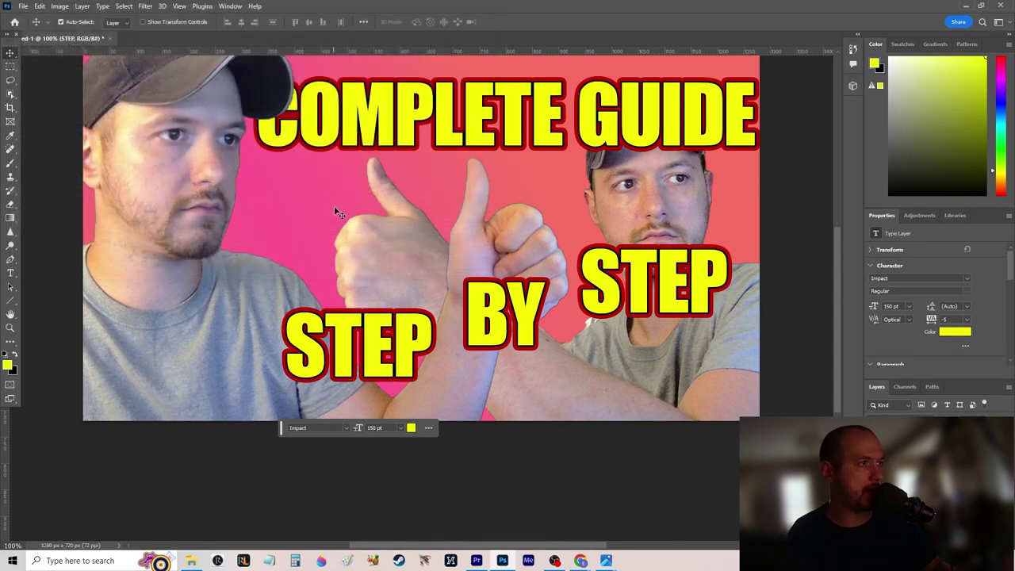
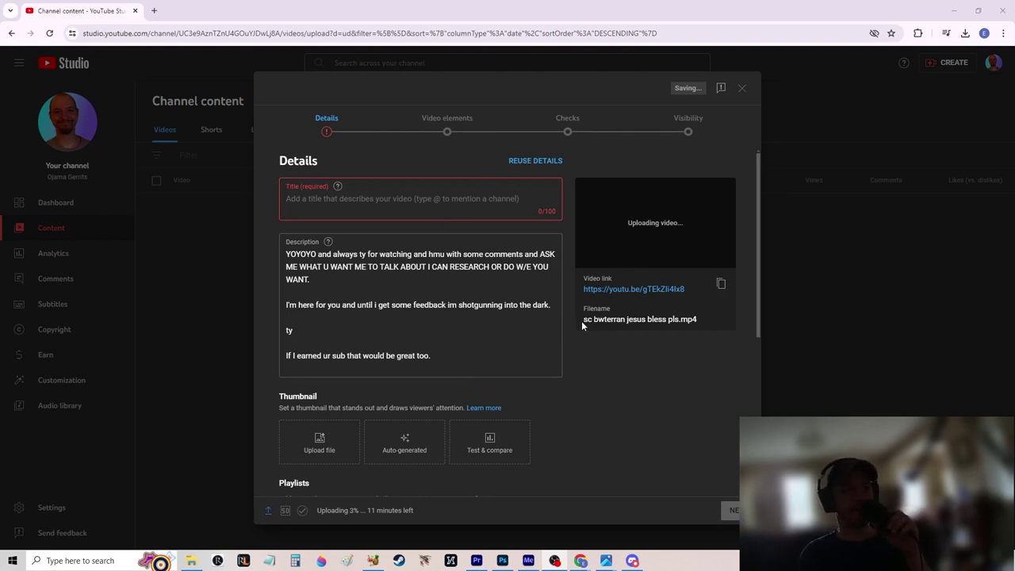
drag(583, 325, 703, 325)
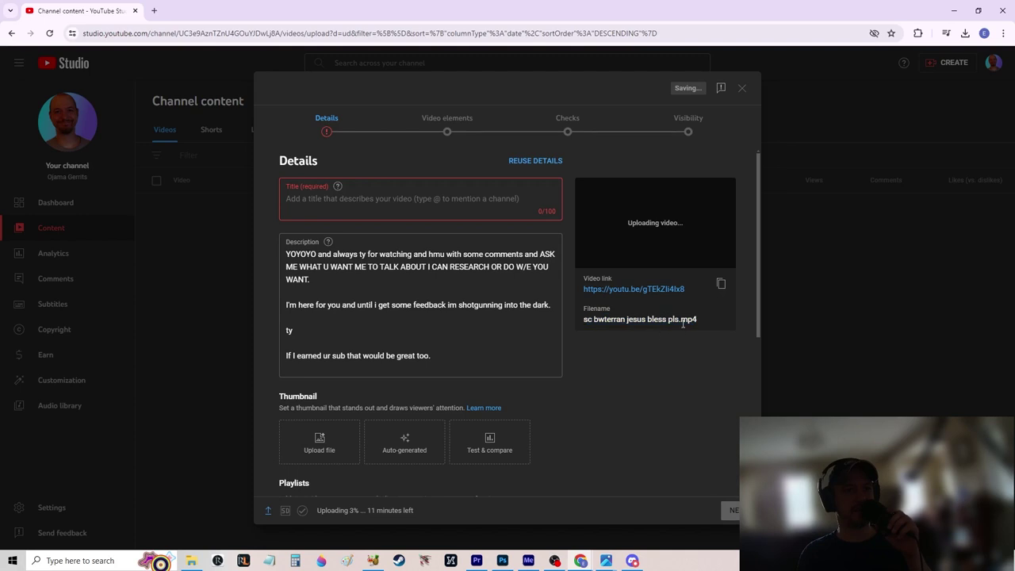
click(481, 266)
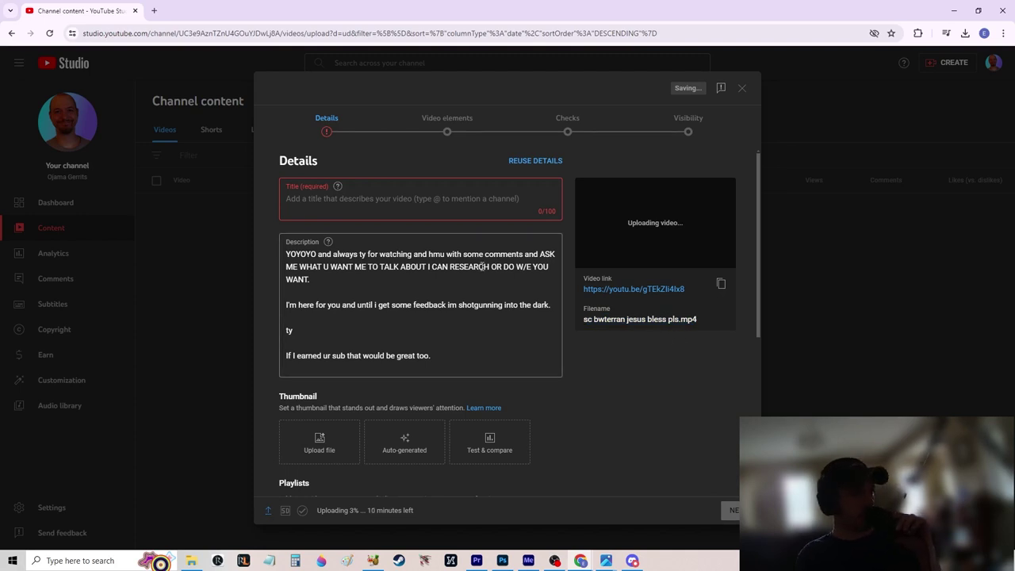
click(449, 204)
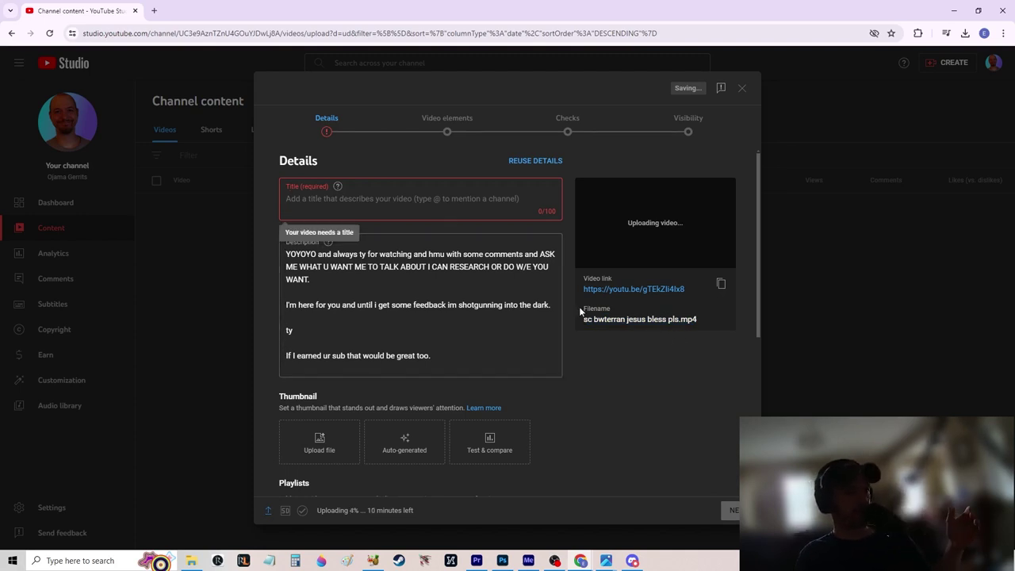
click(535, 359)
key(shift+Tab)
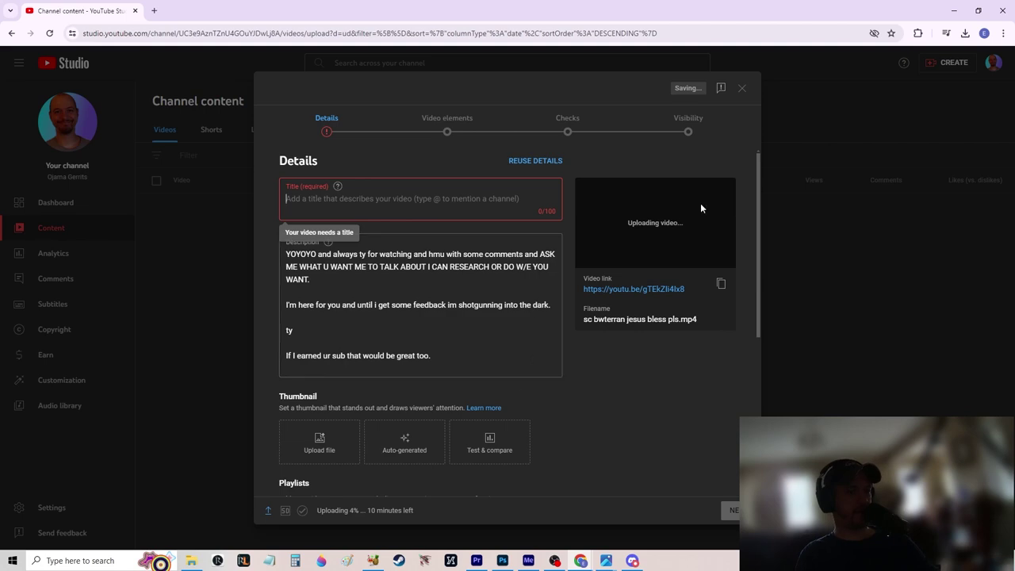
Open YouTube in a new browser tab and view your own channel page
click(157, 10)
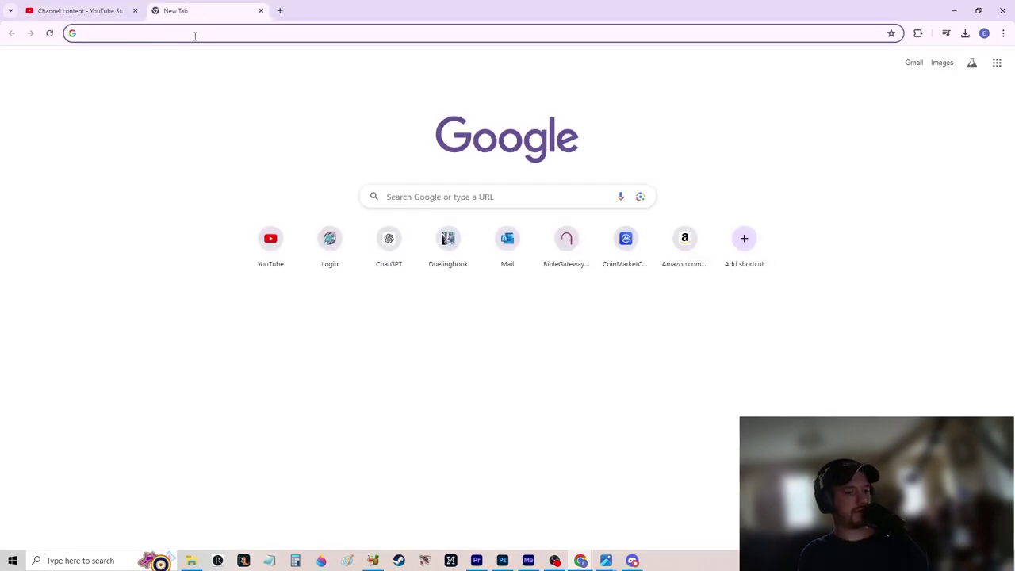
text(you)
key(Return)
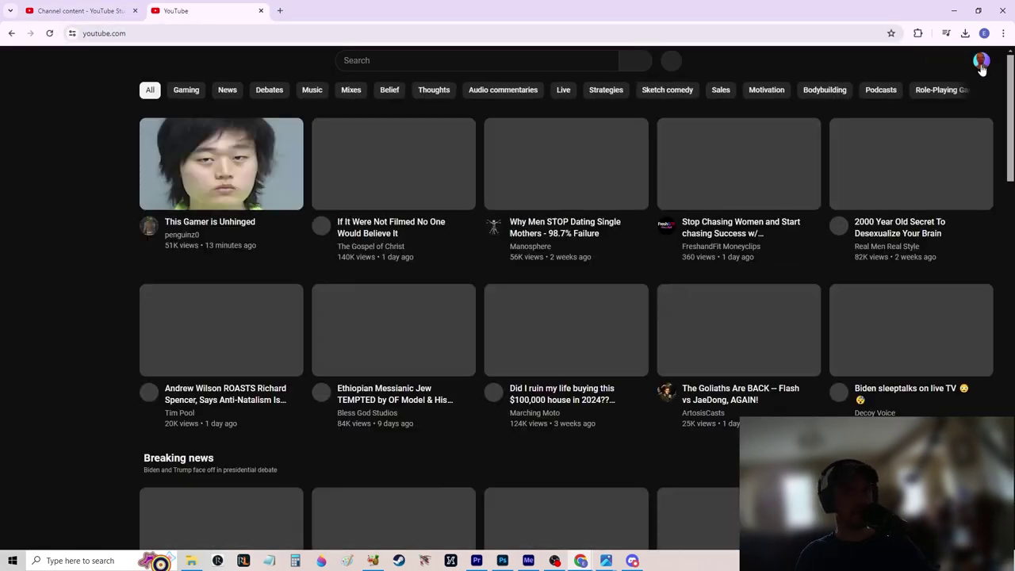
click(981, 66)
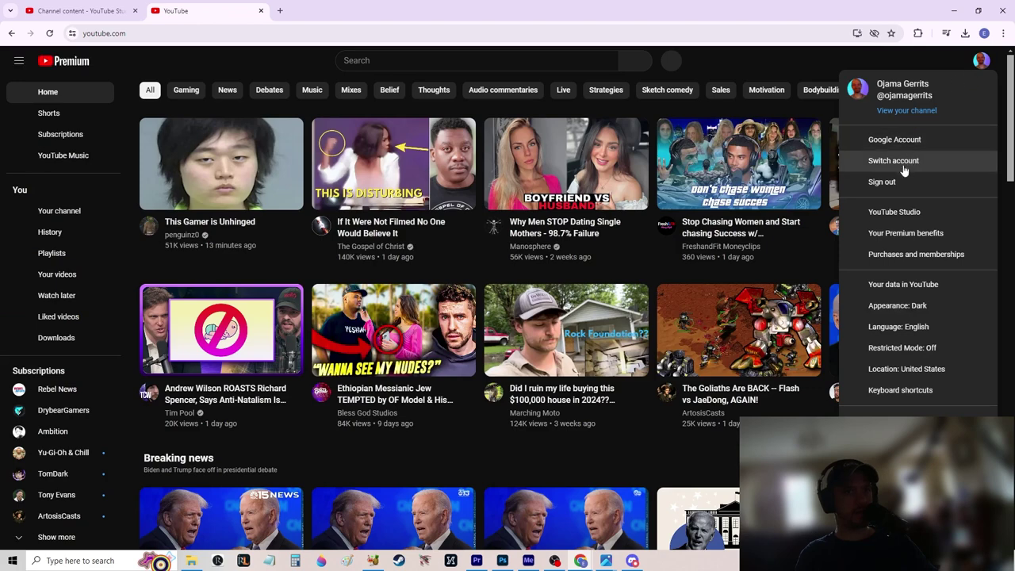
click(904, 111)
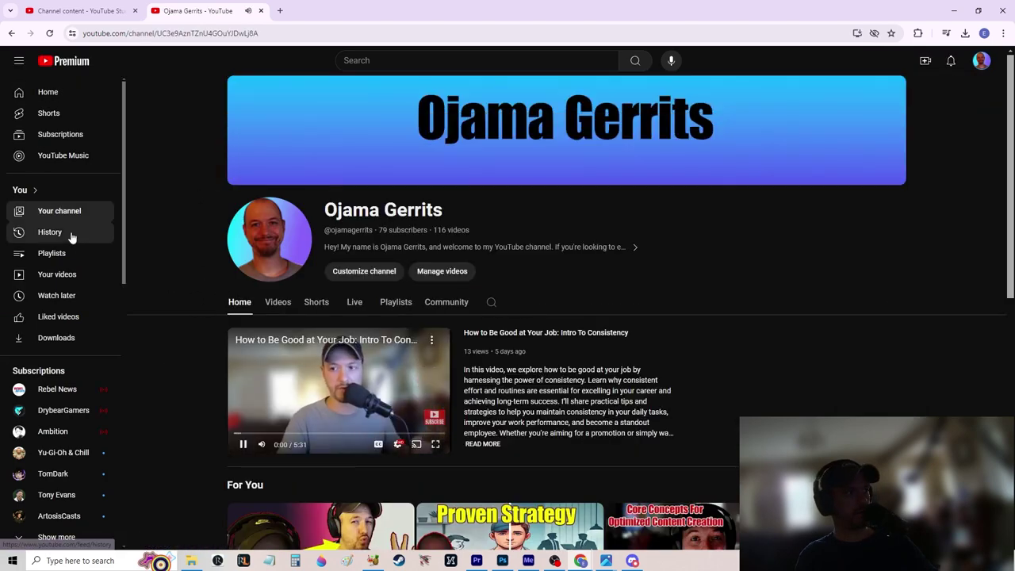
Open the channel analytics in YouTube Studio and examine the Inspiration ideas, highlighting the "What people are looking for" heading
click(981, 60)
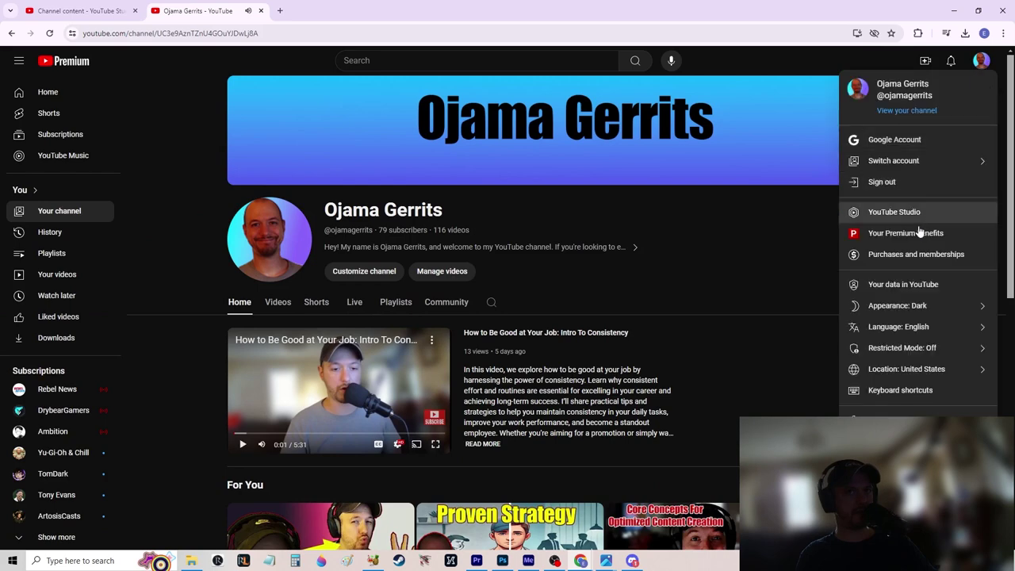
click(895, 211)
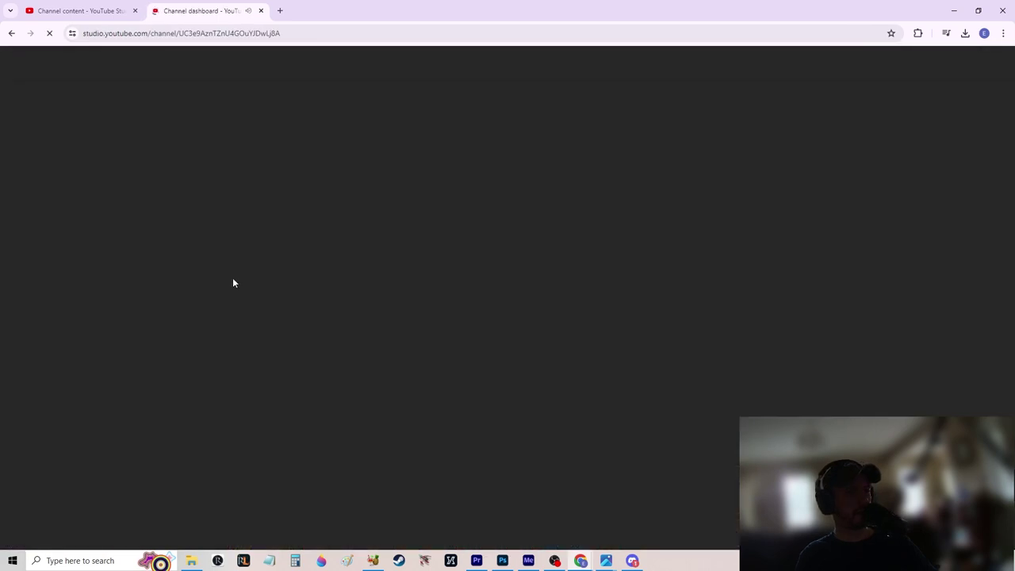
click(64, 255)
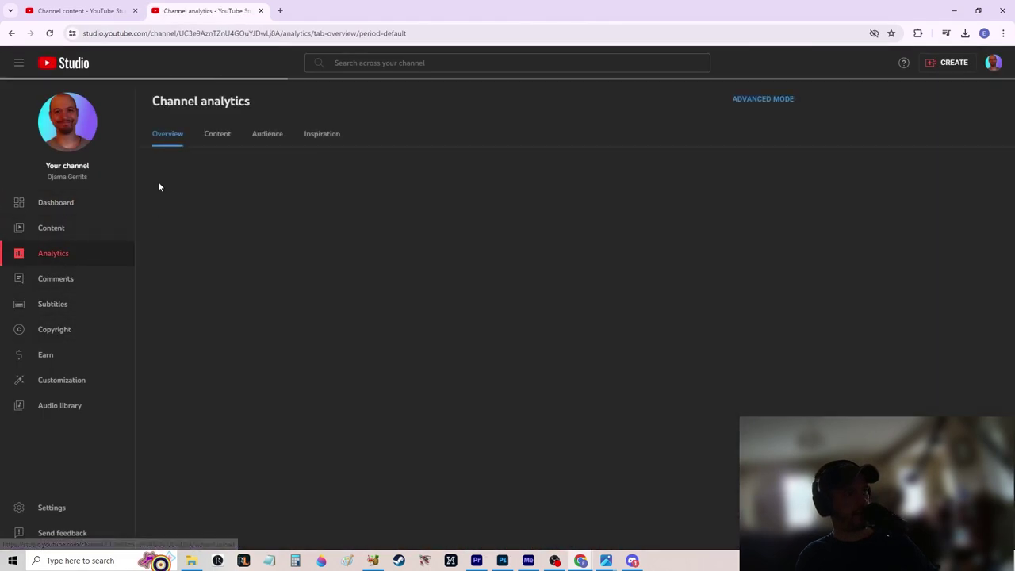
click(311, 135)
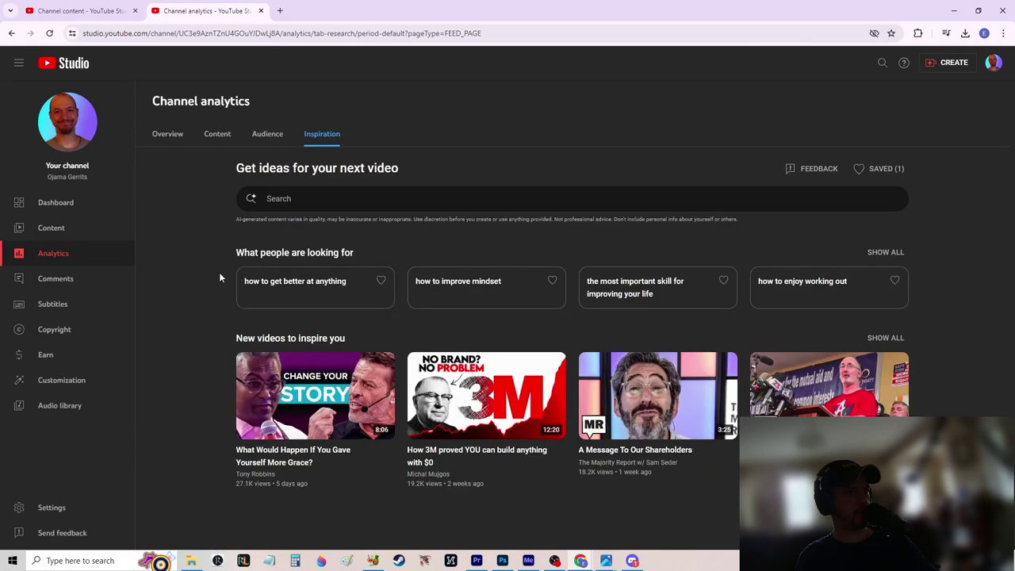
triple_click(191, 264)
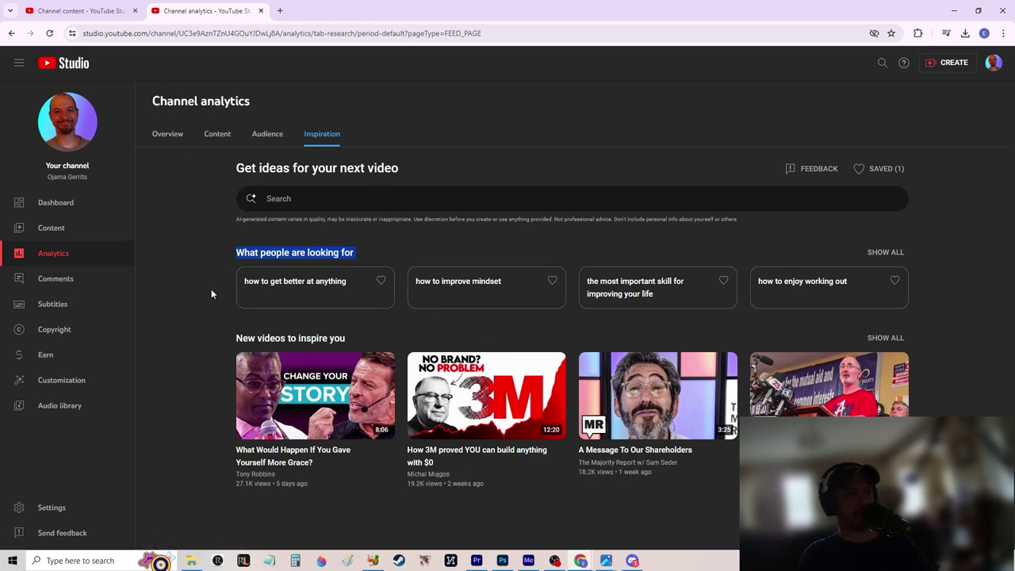
Launch snippingtool and capture a snip of the "What people are looking for" suggestion cards on the Inspiration page
key(super+r)
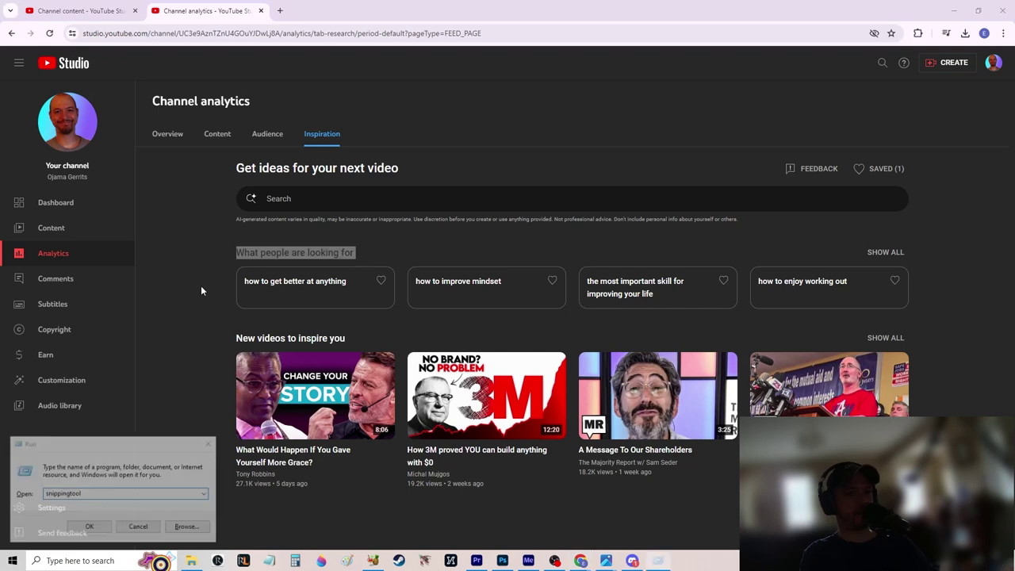
key(super+e)
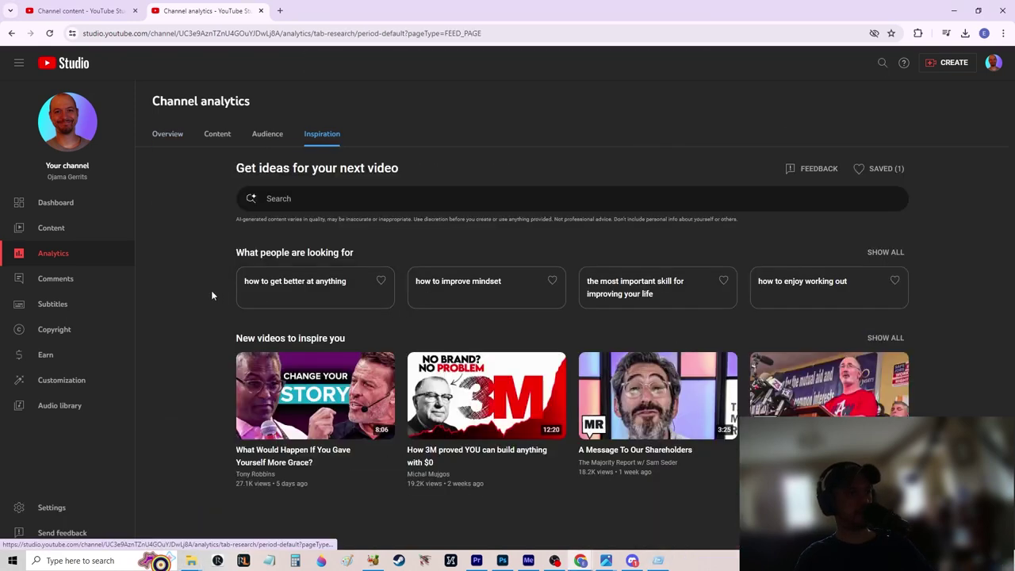
key(super+r)
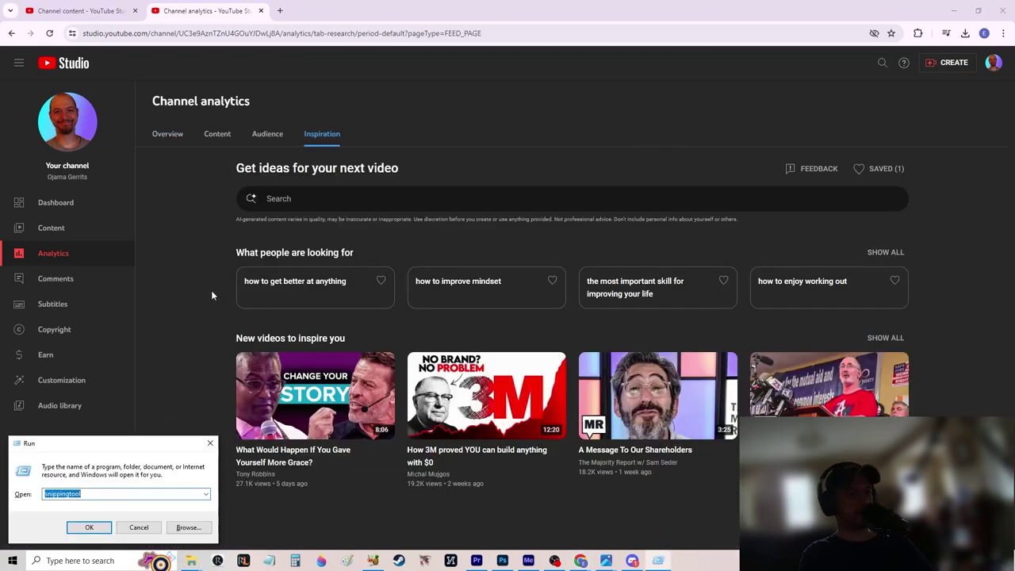
key(Return)
click(278, 269)
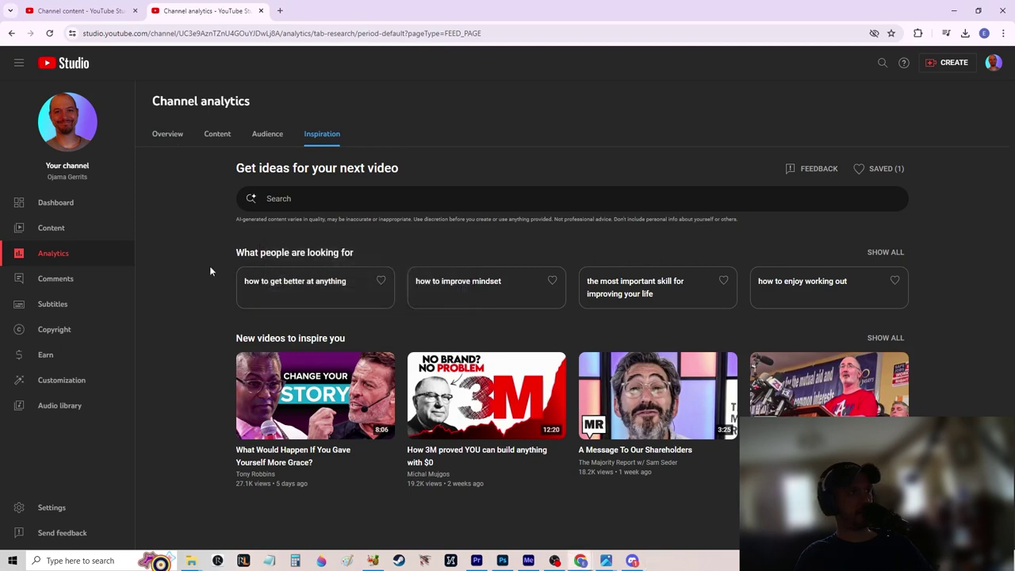
drag(220, 254, 876, 325)
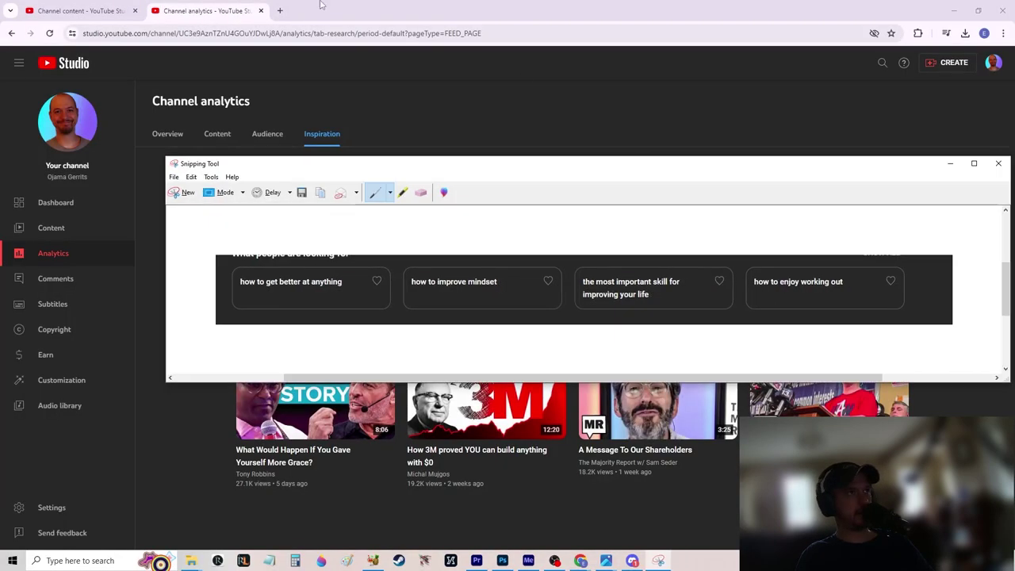
Open ChatGPT in a new browser tab and paste the captured snip into the message
click(274, 8)
click(279, 10)
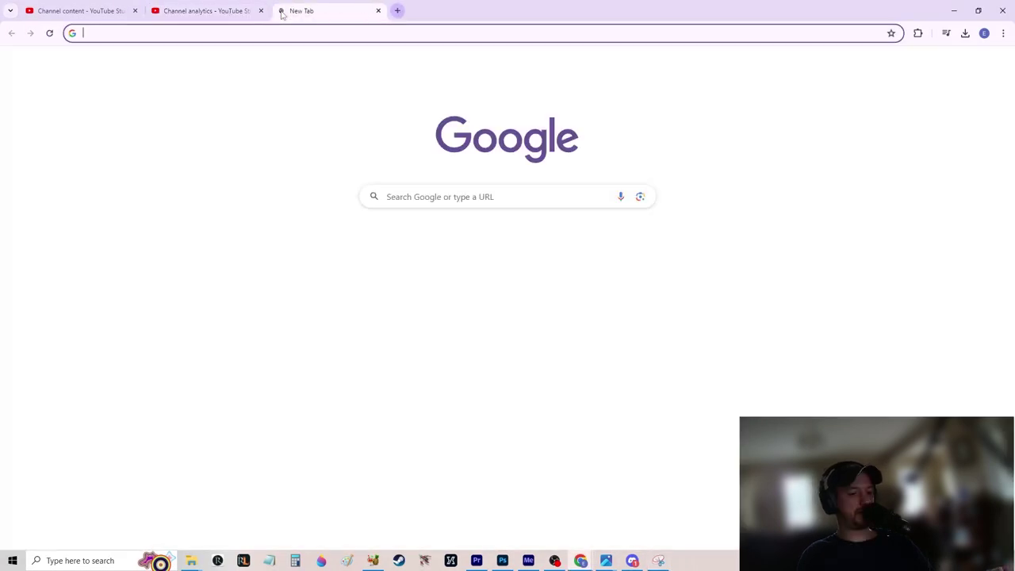
text(chat)
key(Return)
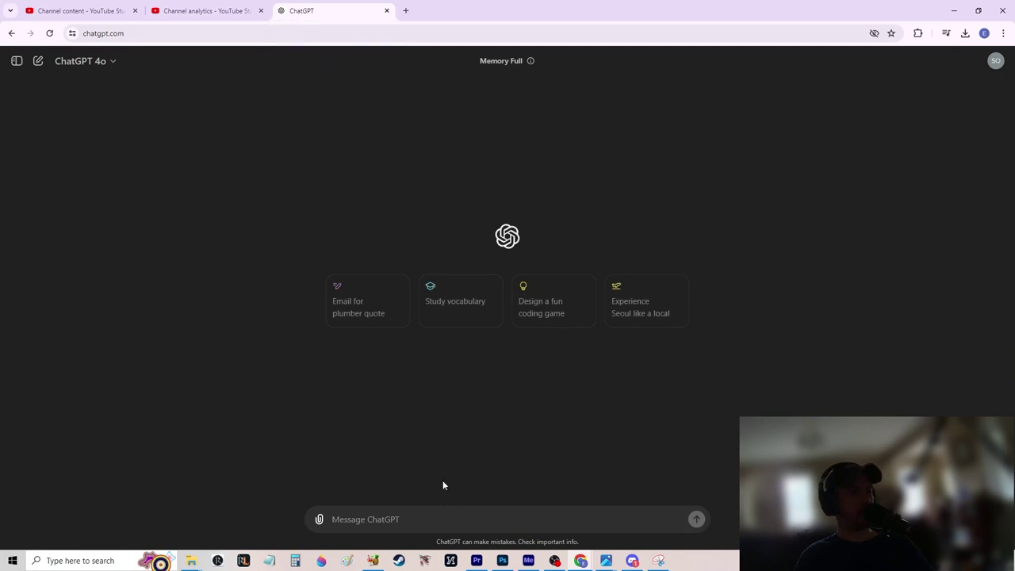
key(ctrl+v)
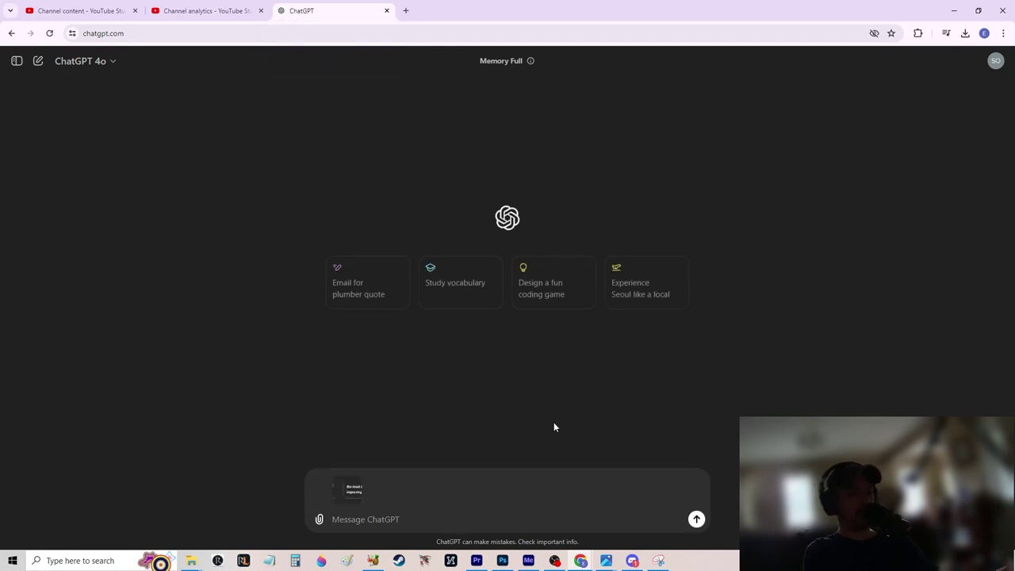
Begin the message with "okay so im making a video title for a how to make youtube videos"
text(opk)
key(BackSpace)
key(BackSpace)
key(BackSpace)
text(okay so im )
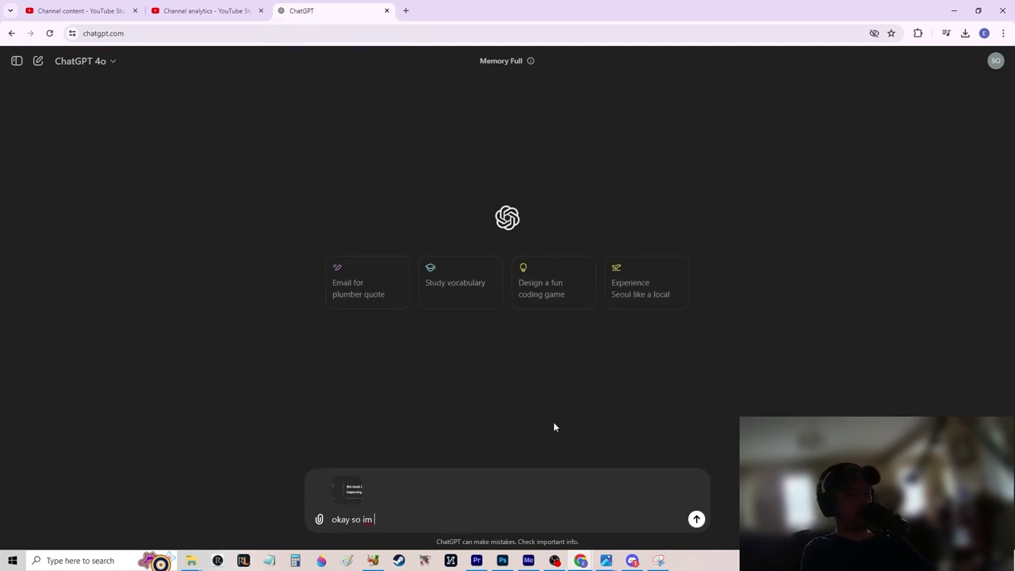
text(making a video title for )
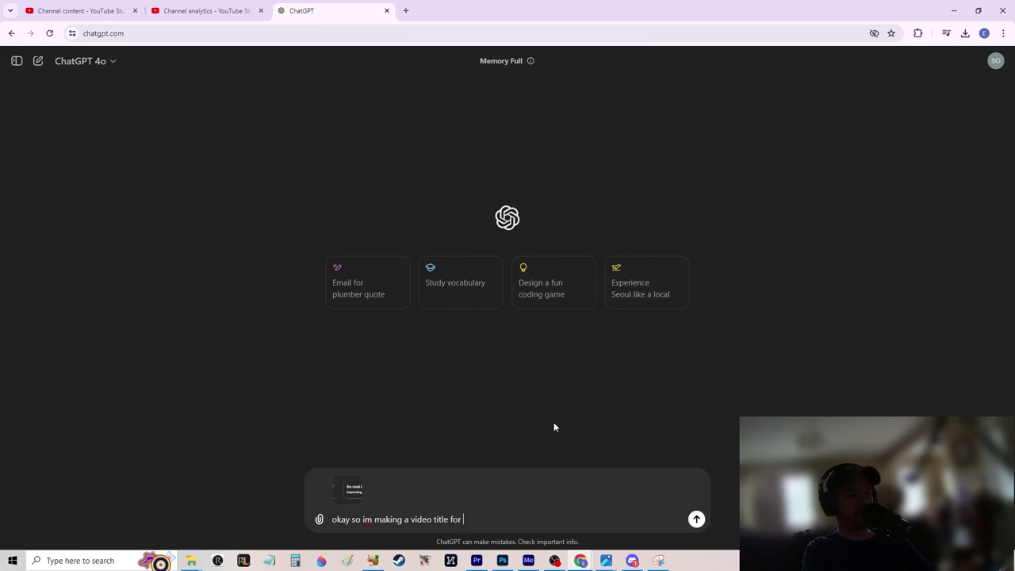
text(a how to make youtube )
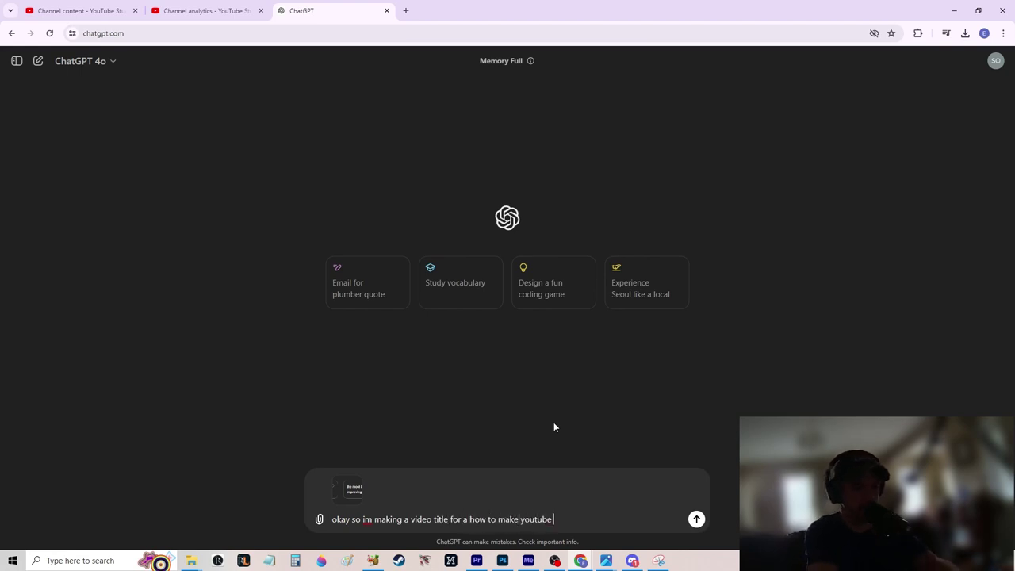
text(videos,)
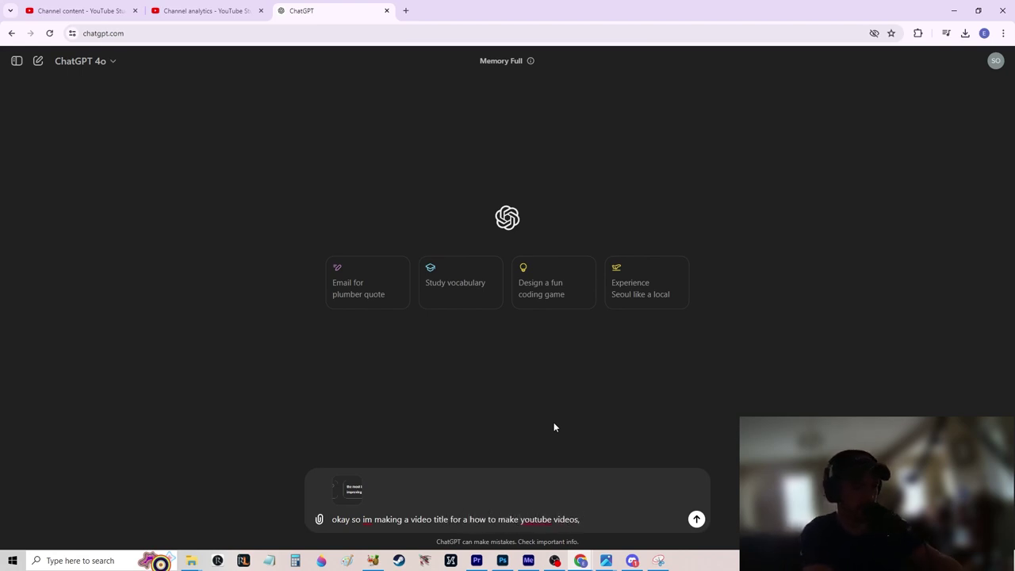
key(BackSpace)
Complete and send the prompt with "is there anyway we can make any of these keywords go into my title for this or what should we do?"
text(is a)
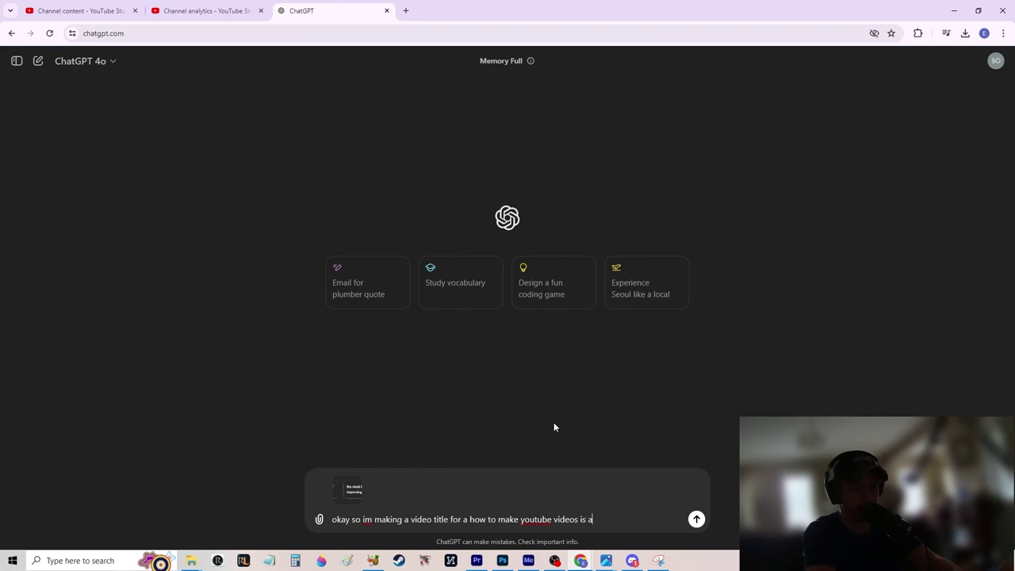
key(BackSpace)
text(there anyway we can make )
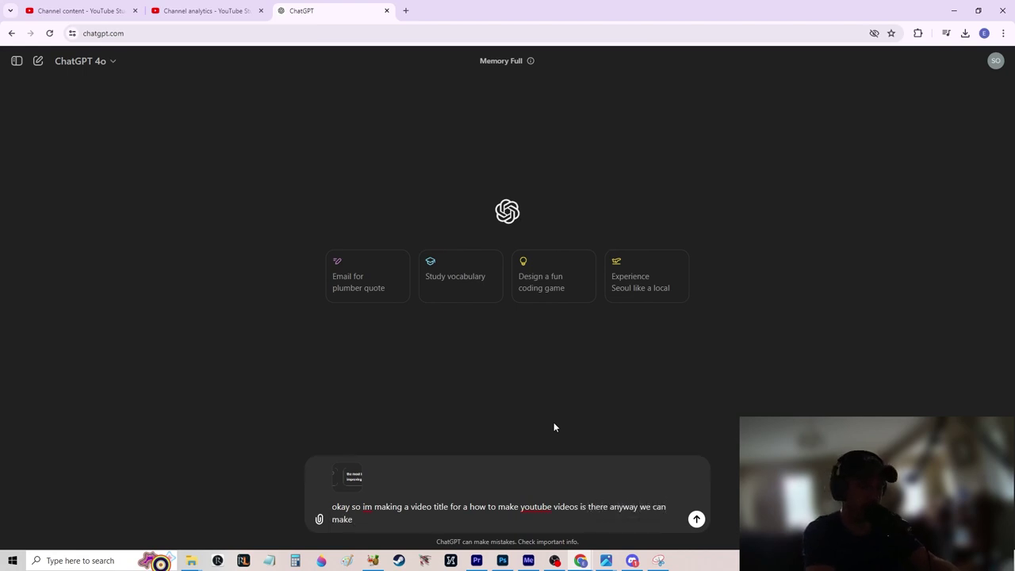
text(any of t)
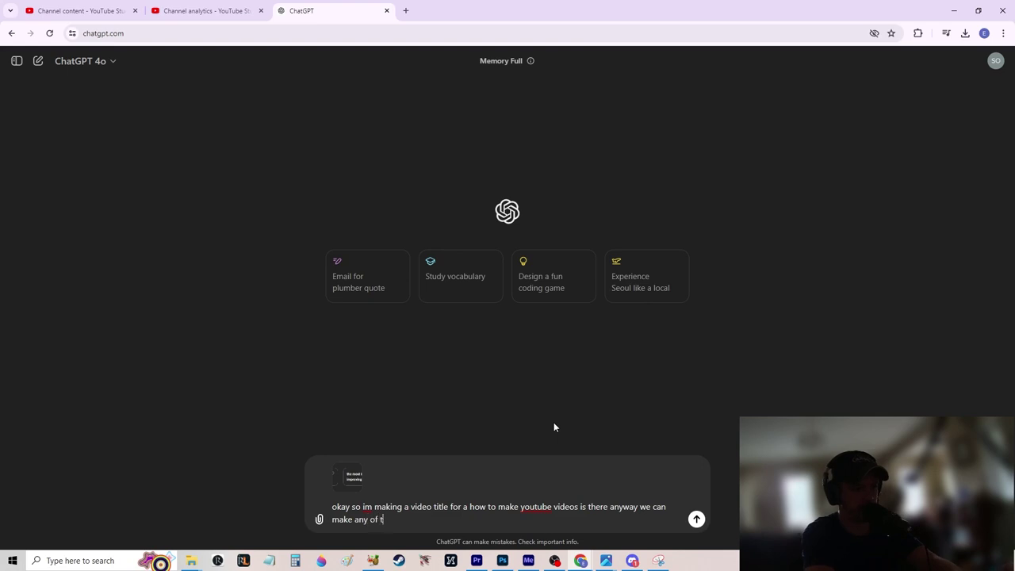
text(hese keywords go into my title r)
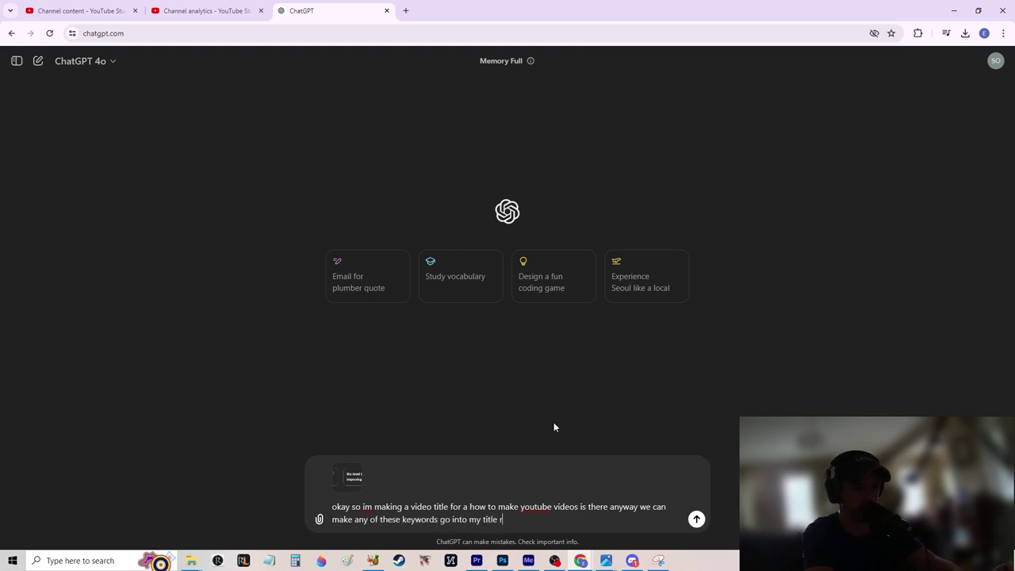
key(BackSpace)
text(for this or what shoud)
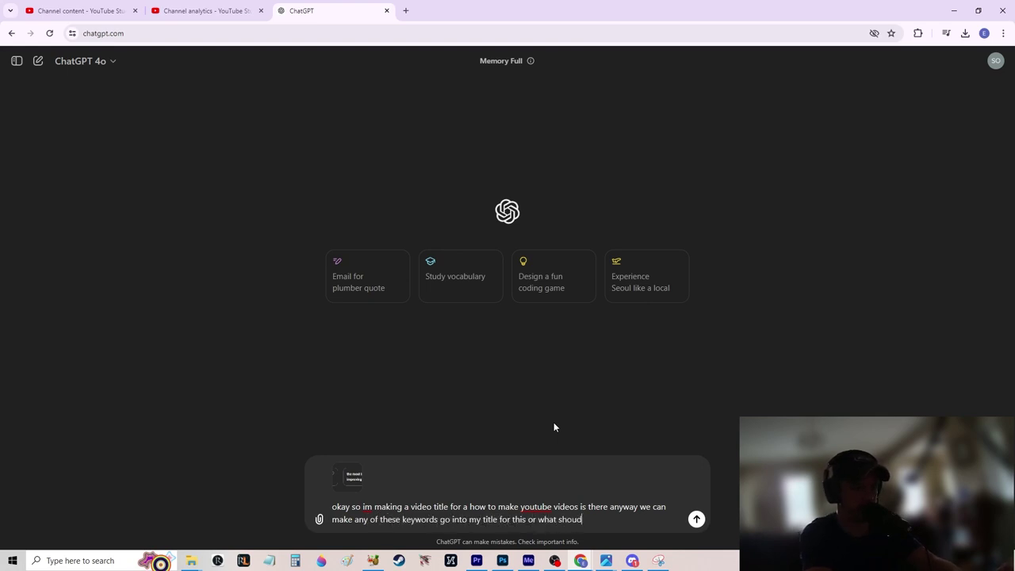
key(BackSpace)
text(ld we do?)
key(Return)
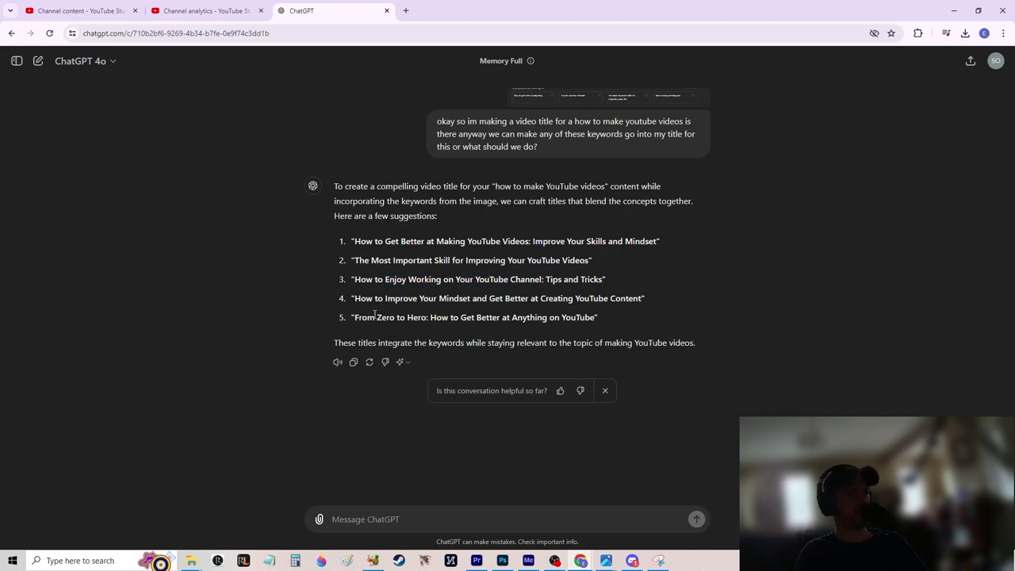
Send a follow-up saying this is your channel's step by step guide and asking "do these titles work or what do you think im just a pleb"
click(493, 527)
text(asl)
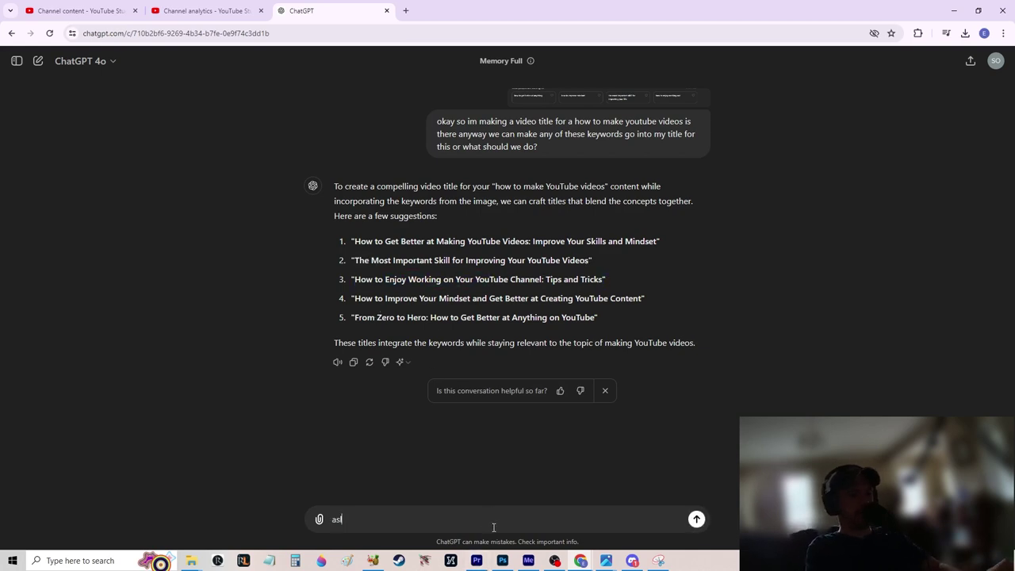
text(so this )
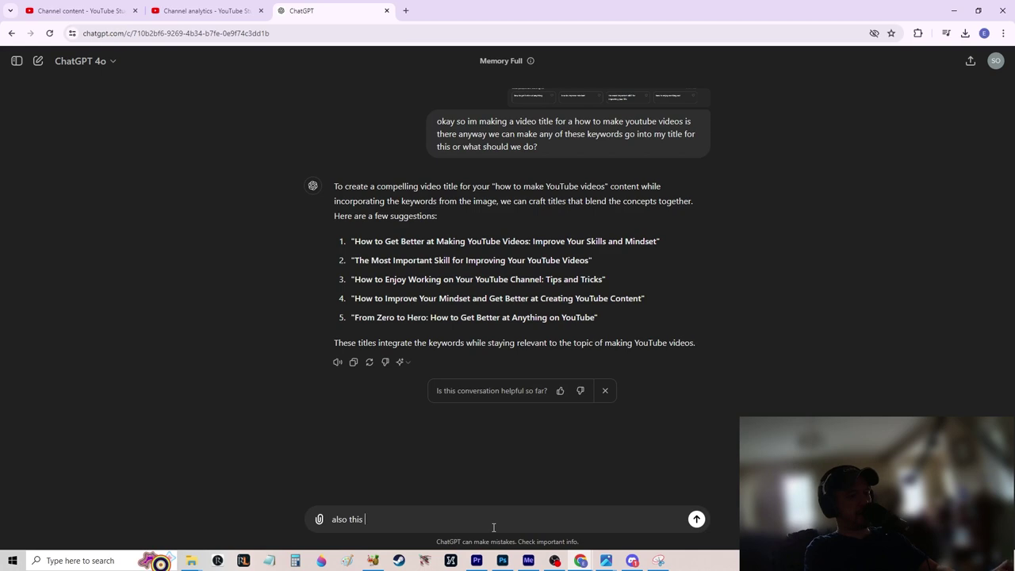
text(OjamaGerrits' step by )
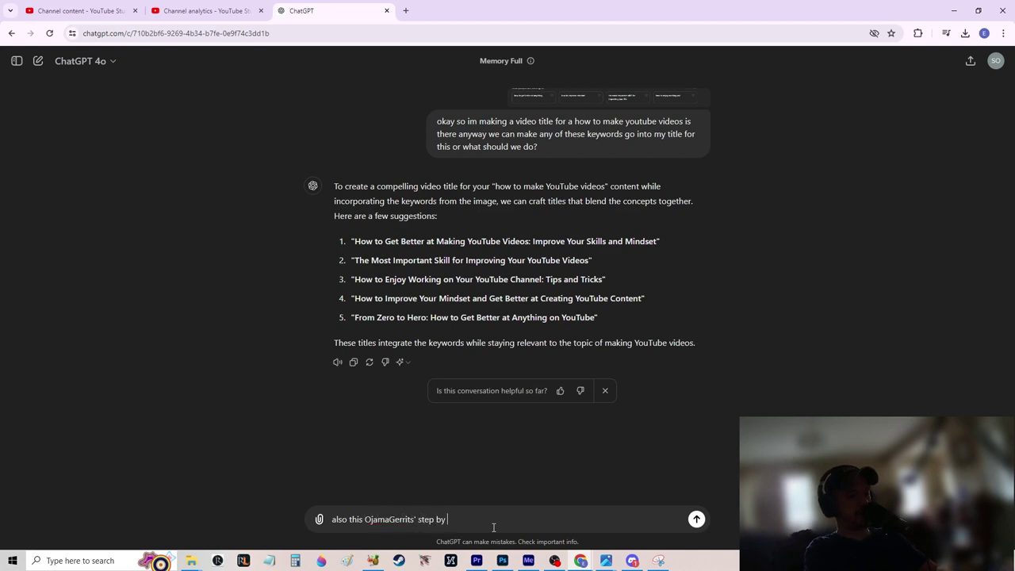
text(step guide, )
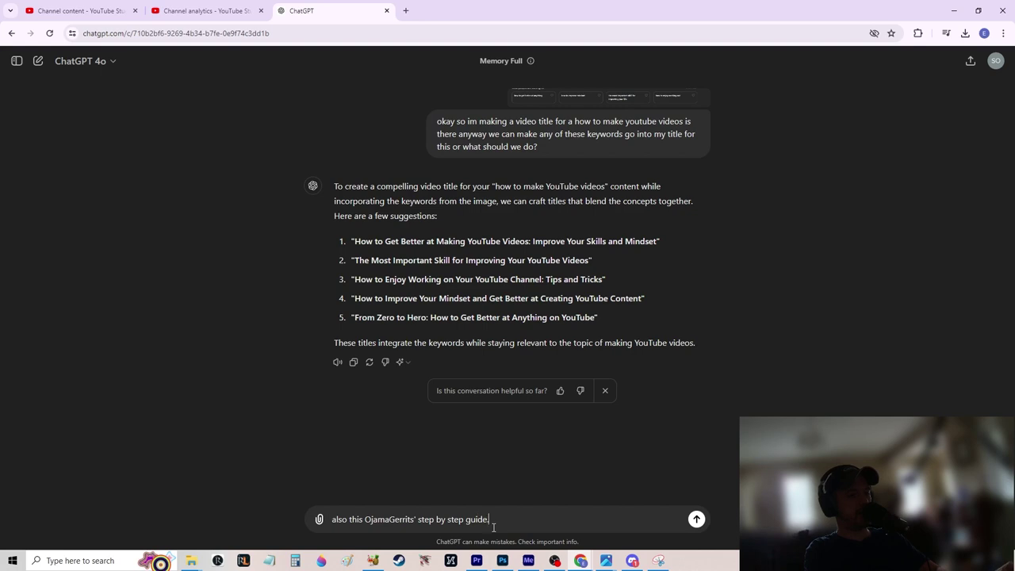
text(do these title)
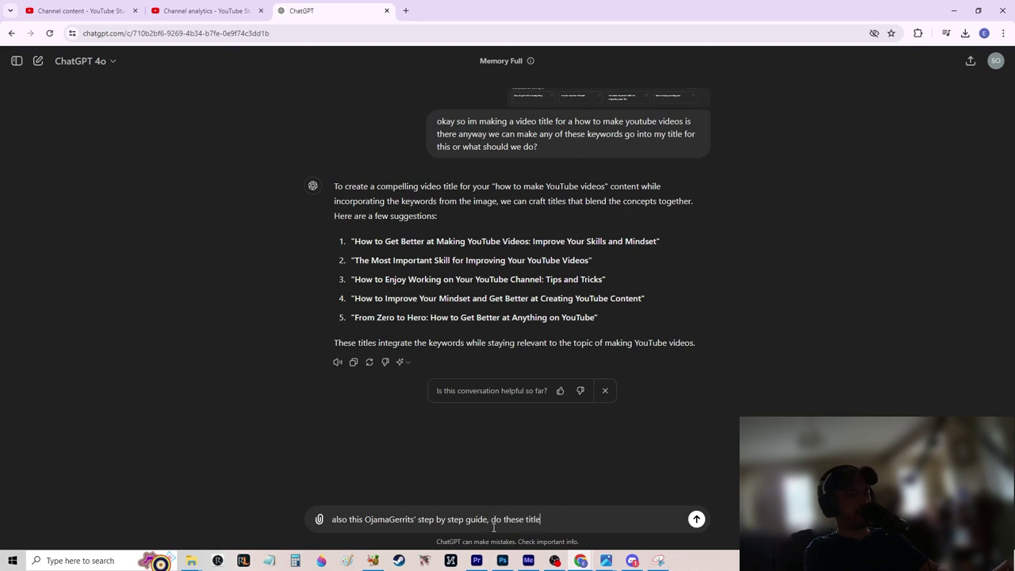
text(s work or what do you think im ju)
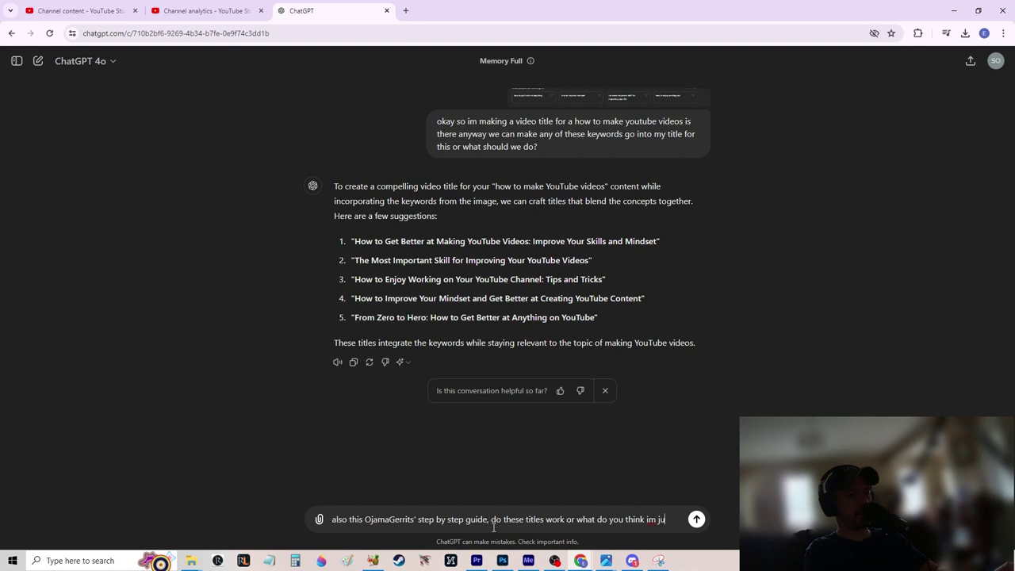
text(st a pleb)
key(Return)
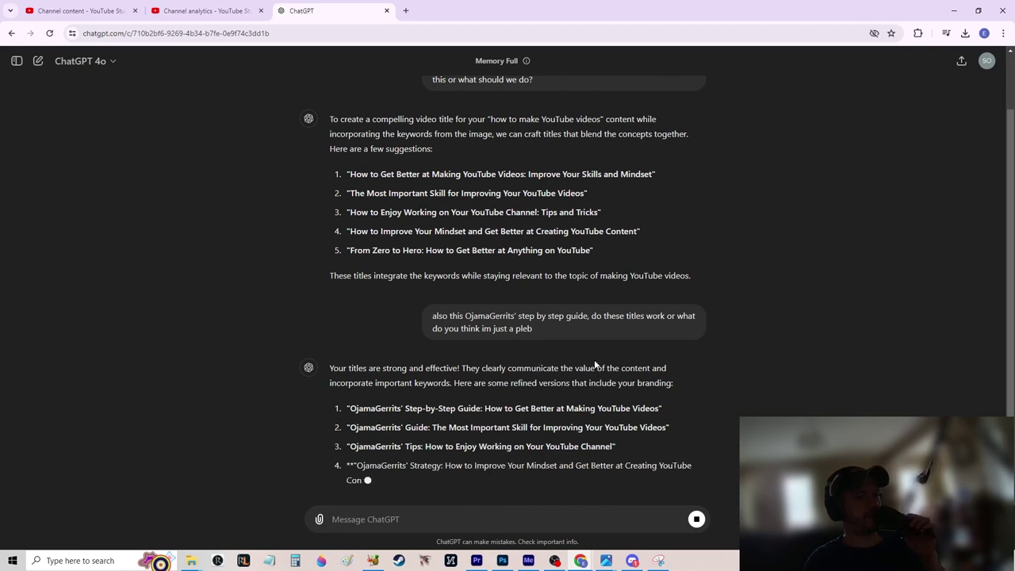
Examine the suggested titles in both replies, comparing the channel-branded versions with the original "From Zero to Hero" and "How to Improve Your Mindset" titles
scroll(401, 361, down, 1)
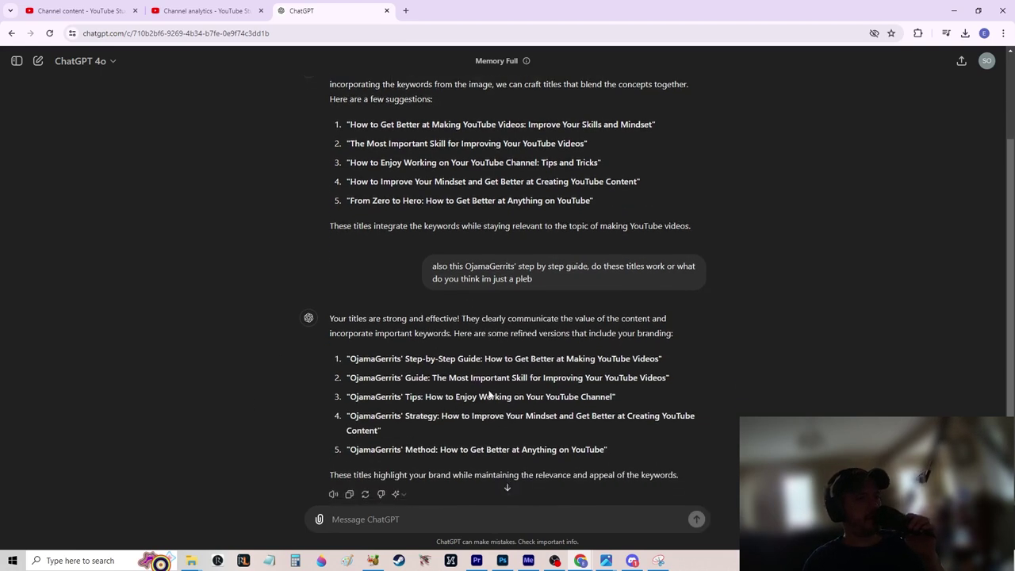
drag(350, 362, 406, 362)
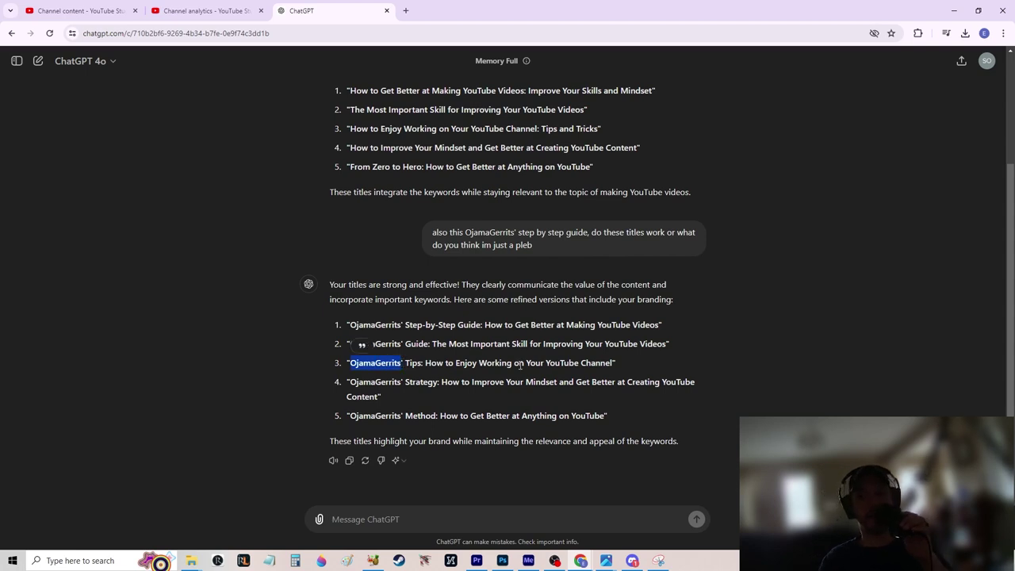
click(373, 379)
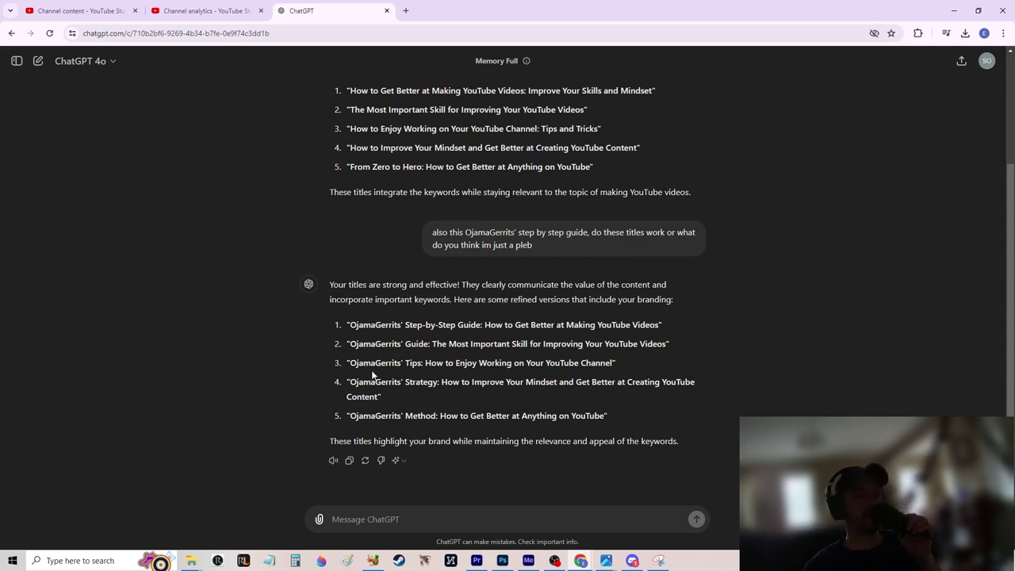
scroll(374, 378, up, 3)
drag(349, 318, 595, 317)
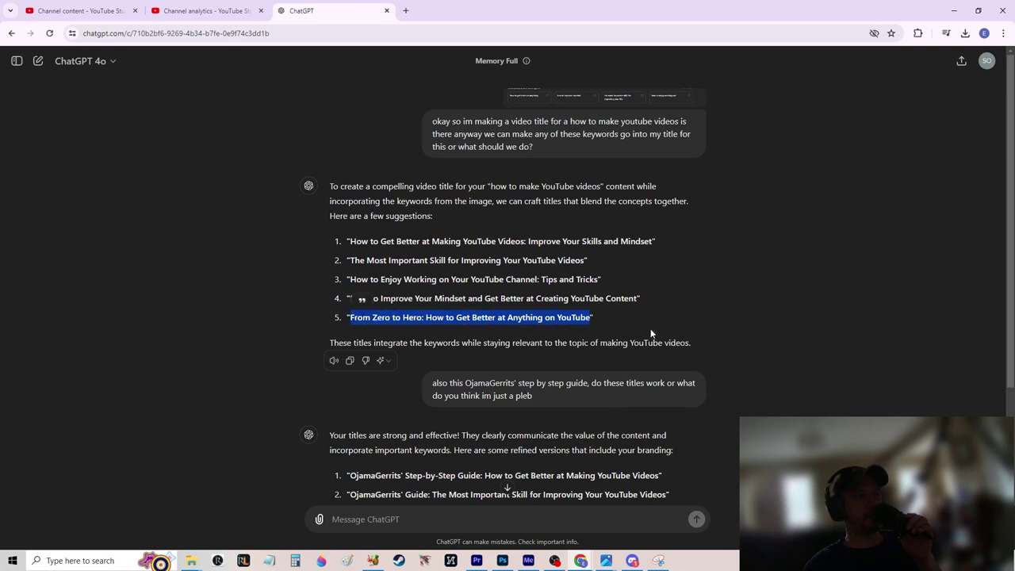
click(665, 301)
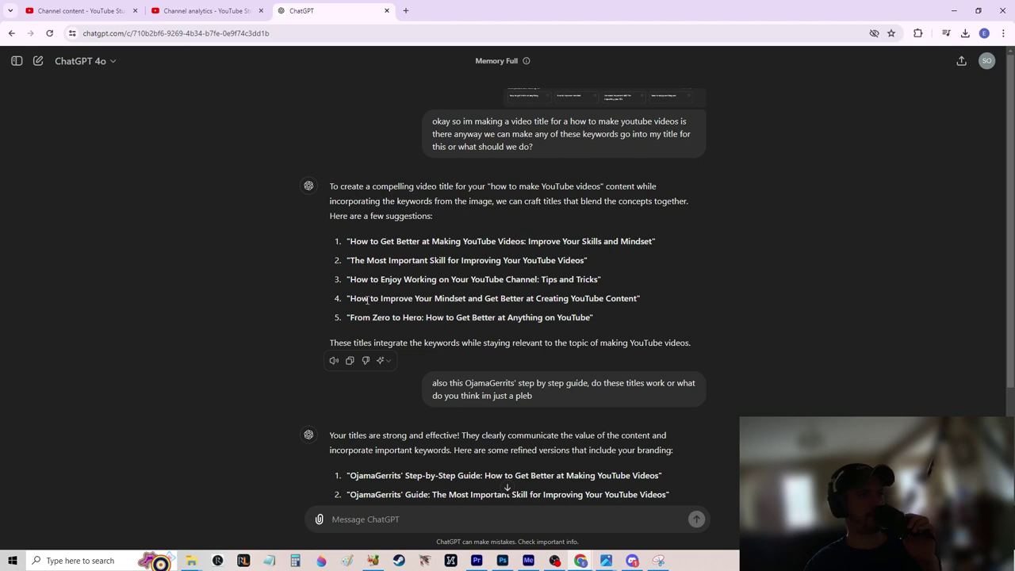
drag(347, 300, 640, 299)
click(401, 281)
Check the attached keyword screenshot enlarged, and copy the title "How to Improve Your Mindset and Get Better at Creating YouTube Content"
click(580, 101)
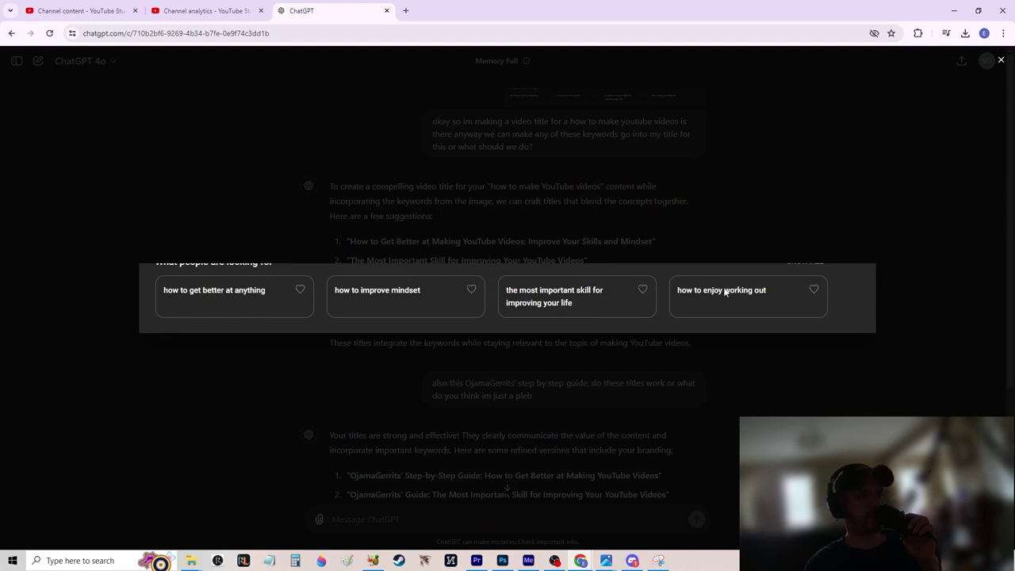
click(844, 227)
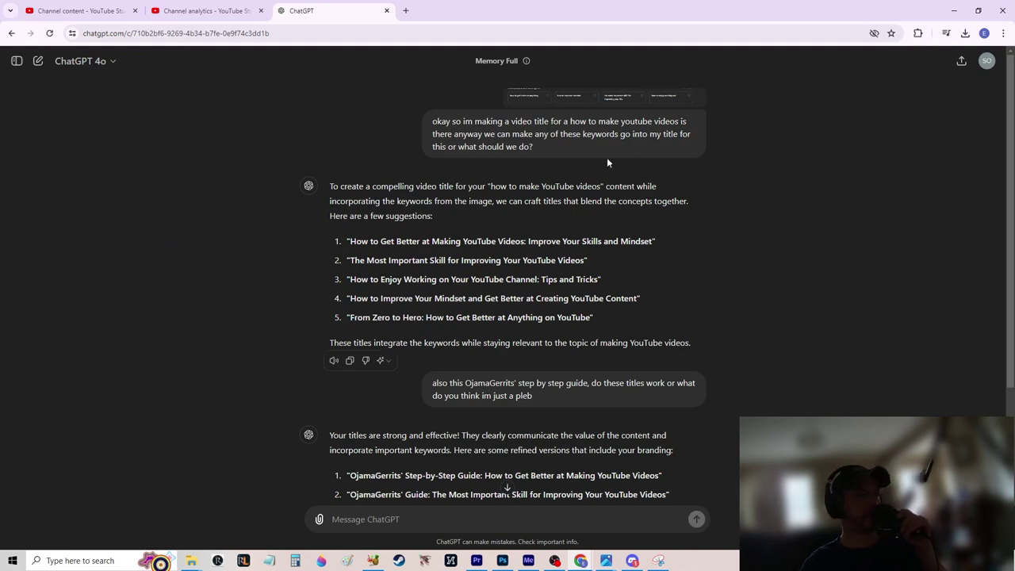
click(605, 96)
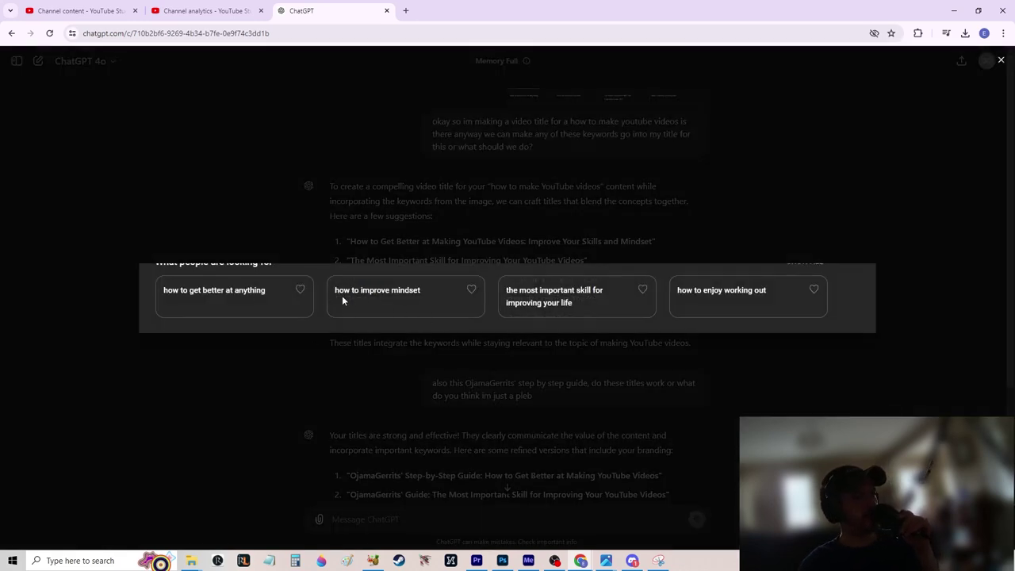
click(576, 236)
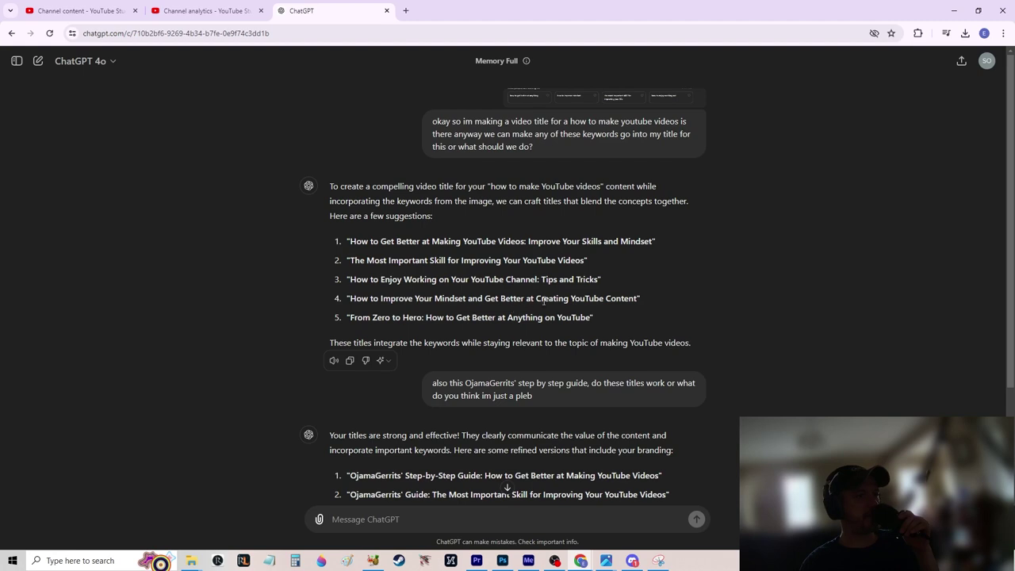
drag(354, 301, 638, 299)
key(ctrl+c)
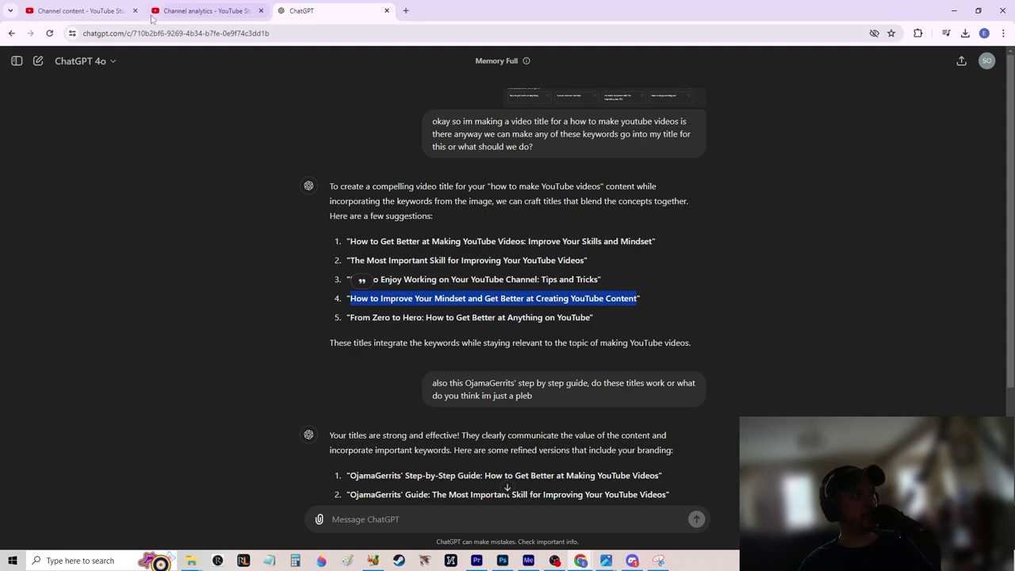
Return to the YouTube Studio upload details and paste "How to Improve Your Mindset and Get Better at Creating YouTube Content" as the video title
click(183, 9)
click(87, 10)
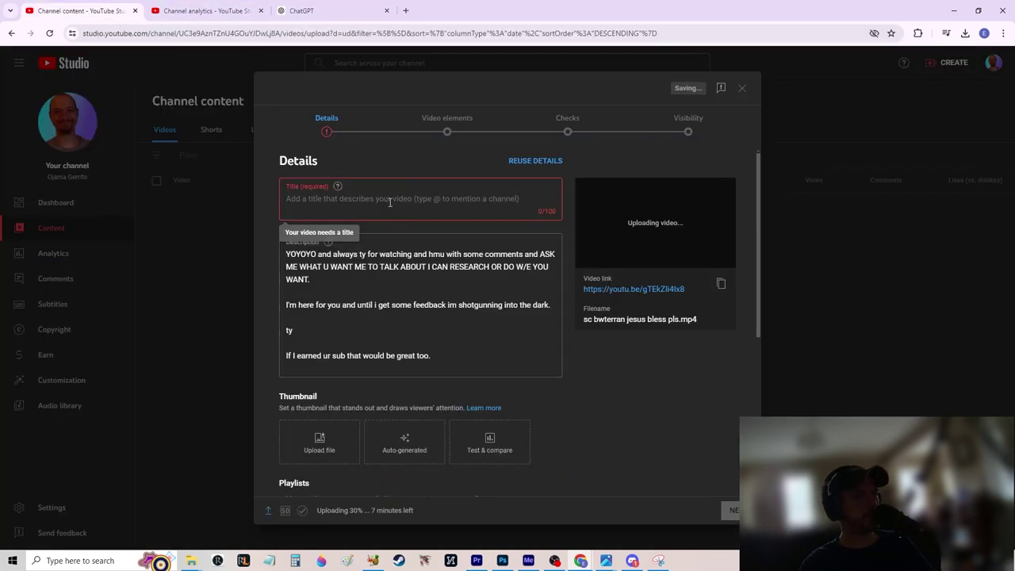
key(ctrl+v)
Switch to ChatGPT, write "step by step beginner guide" in the message box without sending it, and copy the phrase
click(366, 10)
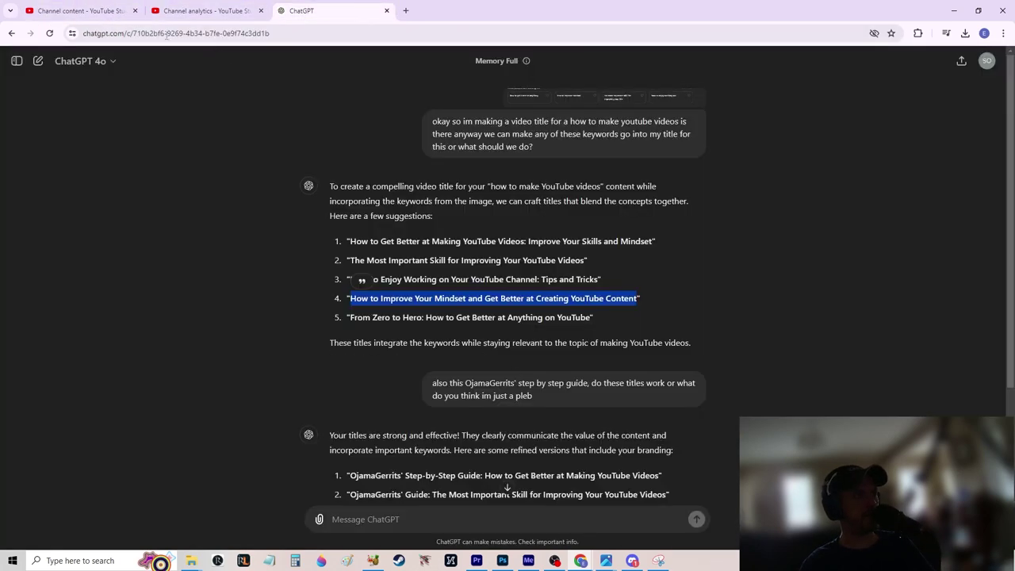
click(475, 519)
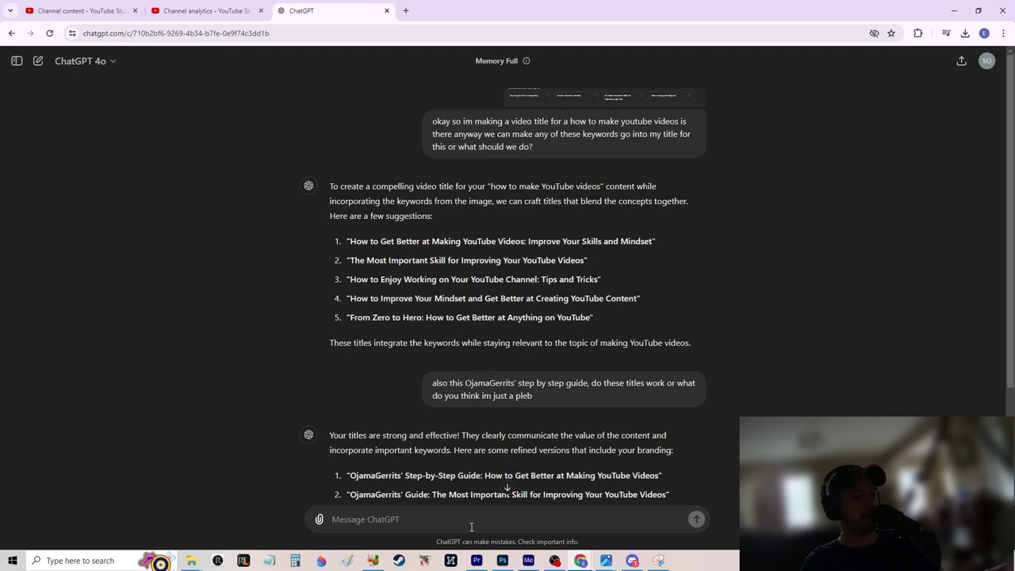
text(step by step gi)
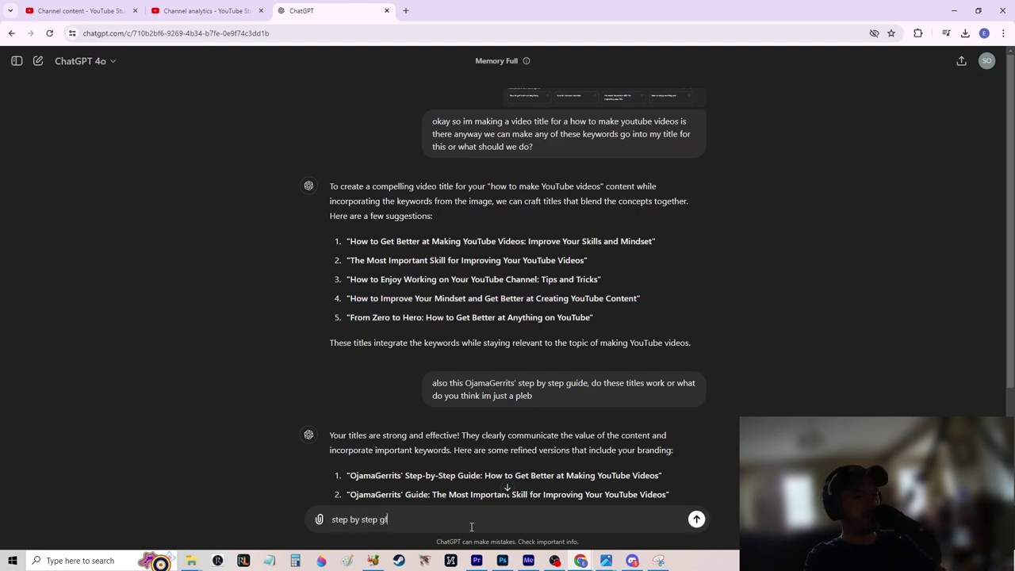
text(beginner guide)
key(ctrl+a)
key(ctrl+c)
Back in YouTube Studio, extend the video title with a hyphen and the copied phrase "step by step beginner guide"
click(75, 11)
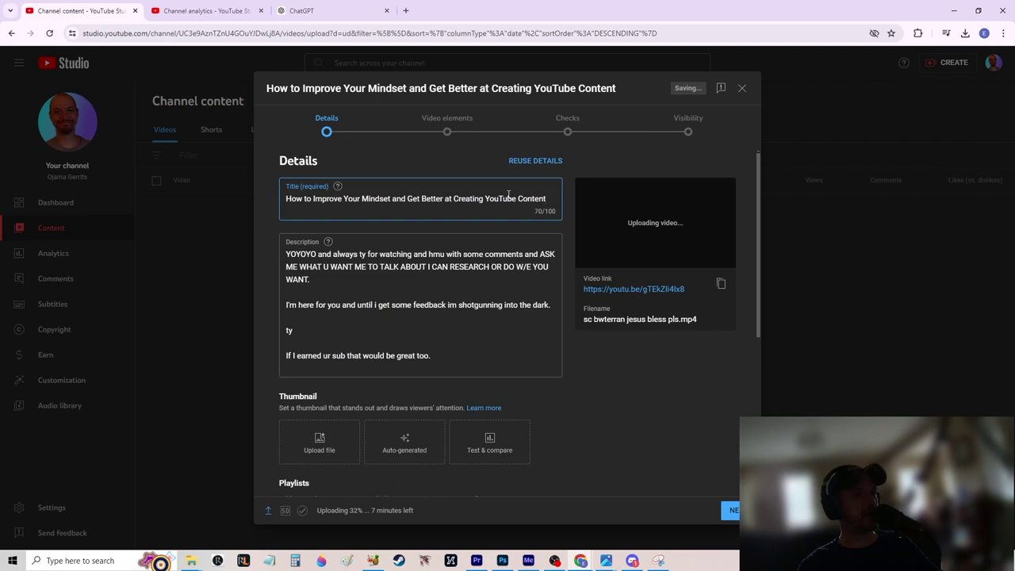
text(-)
key(ctrl+v)
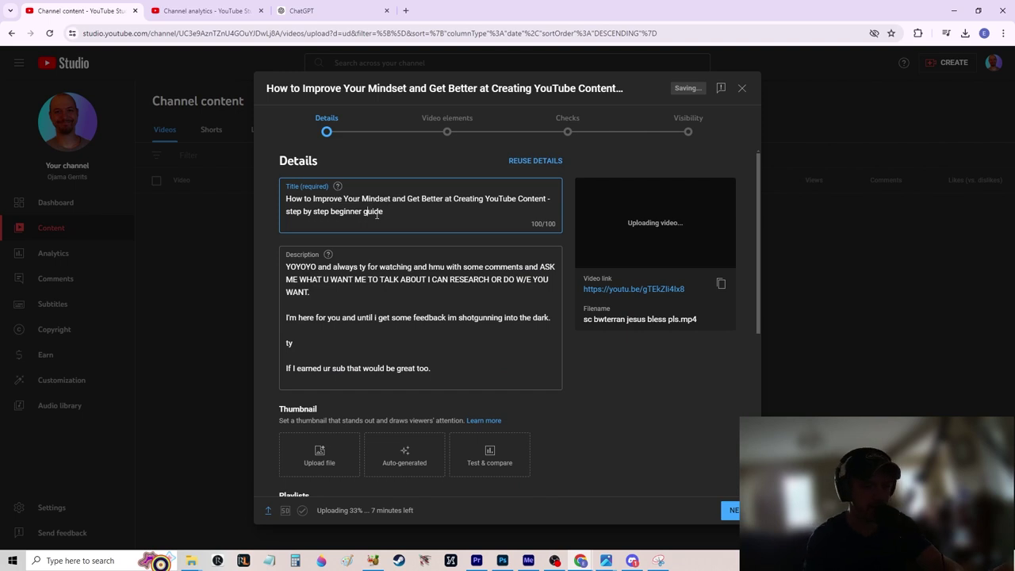
Capitalize the added words of the title so they read "Step by Step Beginner Guide"
key(BackSpace)
text(G)
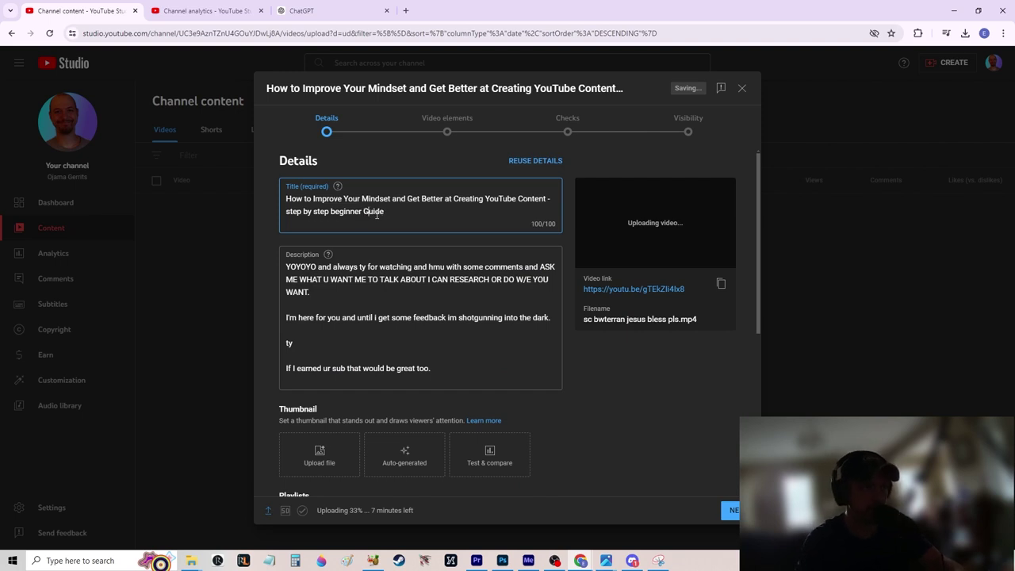
click(333, 212)
key(BackSpace)
text(B)
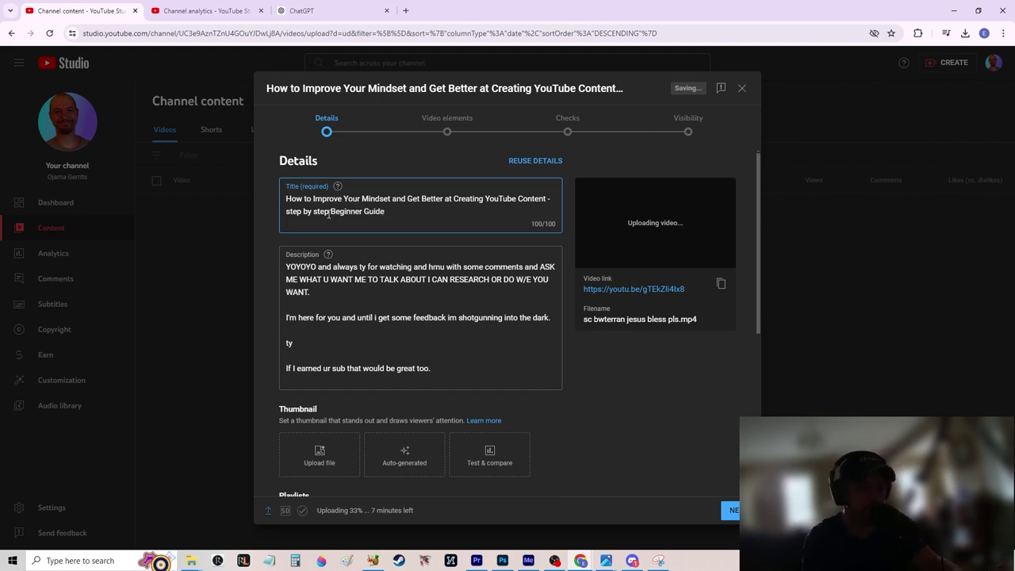
click(317, 211)
key(BackSpace)
text(S)
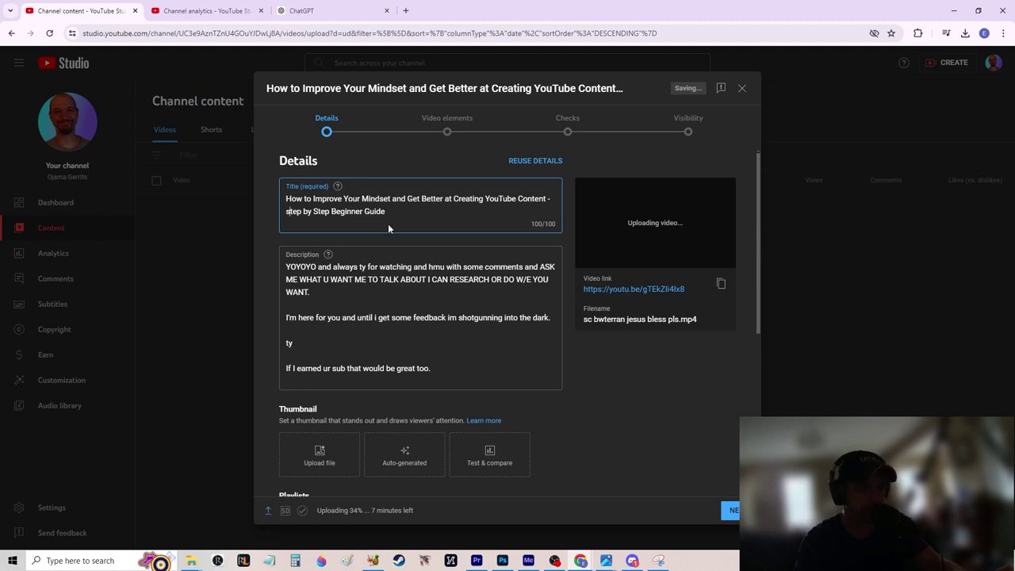
key(BackSpace)
text(S)
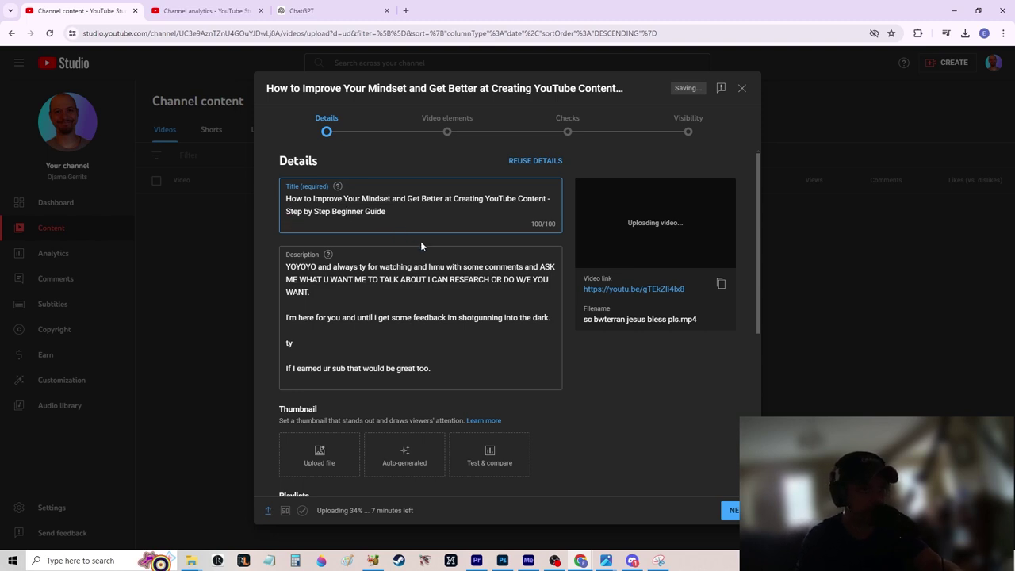
Copy the full video title and paste it into the ChatGPT message box, replacing the phrase there
click(302, 268)
click(333, 205)
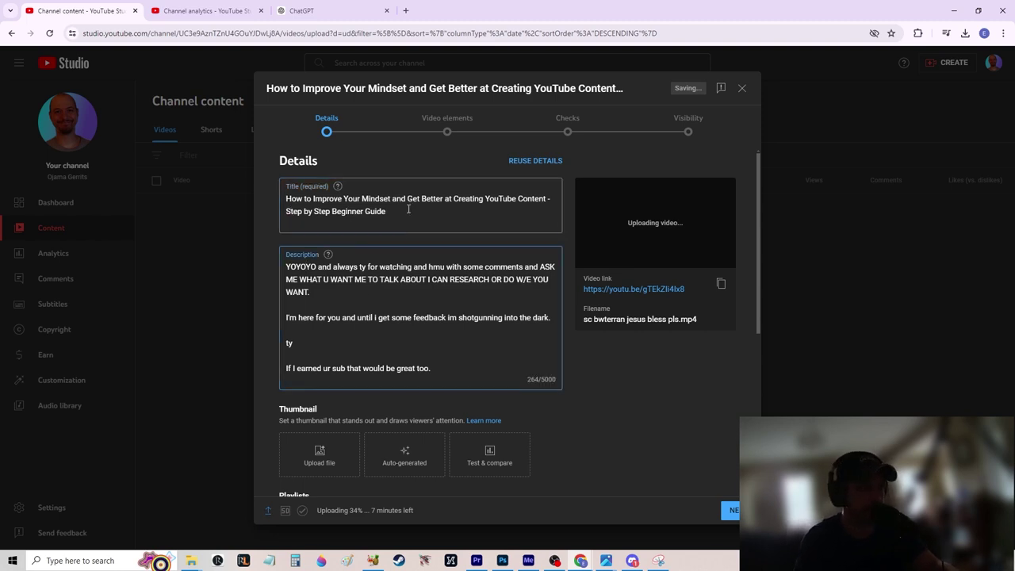
key(ctrl+a)
key(ctrl+c)
click(361, 4)
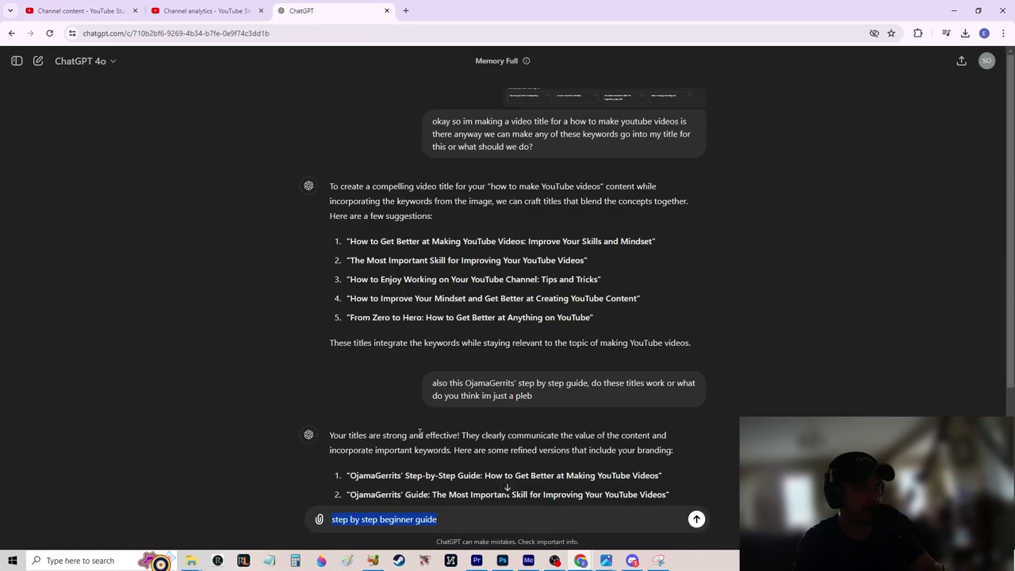
key(ctrl+v)
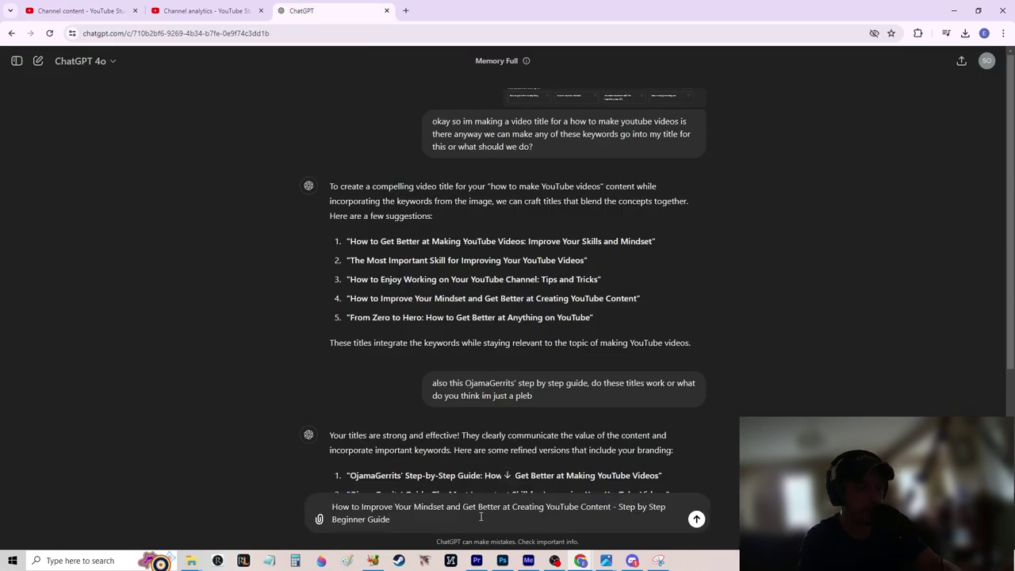
Below the pasted title, write "in this video i go over my workflow from start to finish on how i make youtube videos."
key(shift+Return)
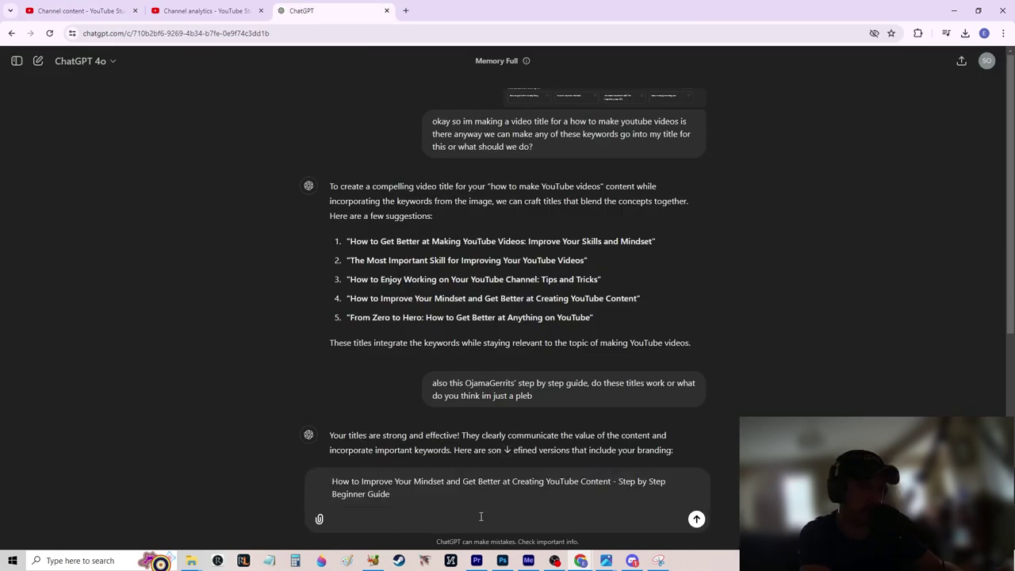
text(in this video i g)
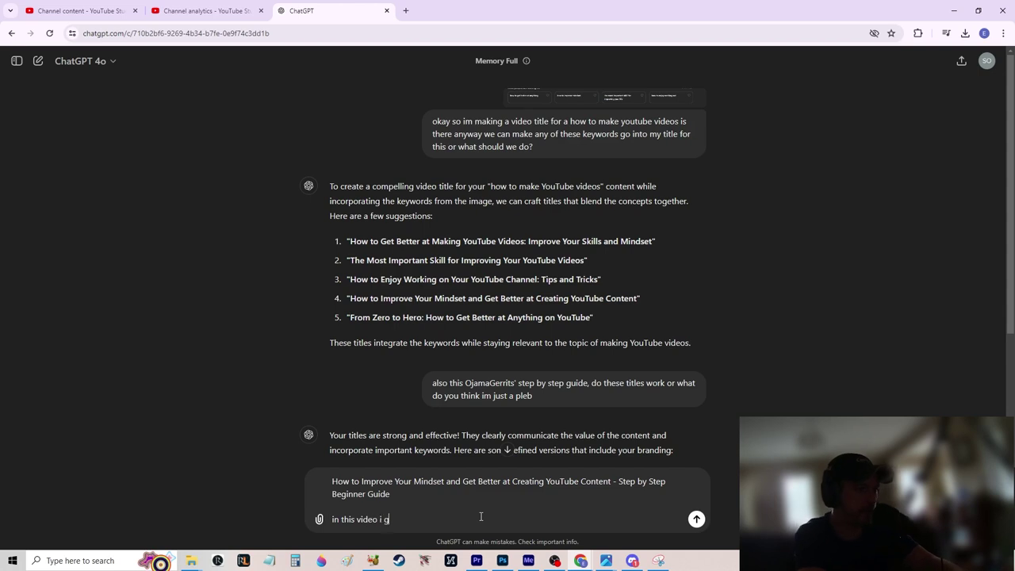
text(o over ho)
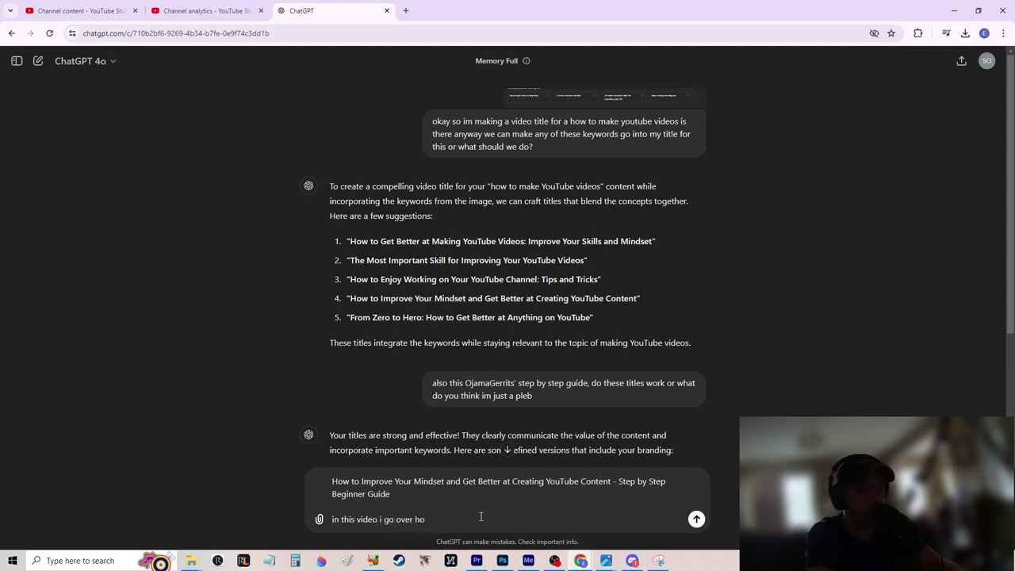
key(BackSpace)
key(BackSpace)
text(my workflow from)
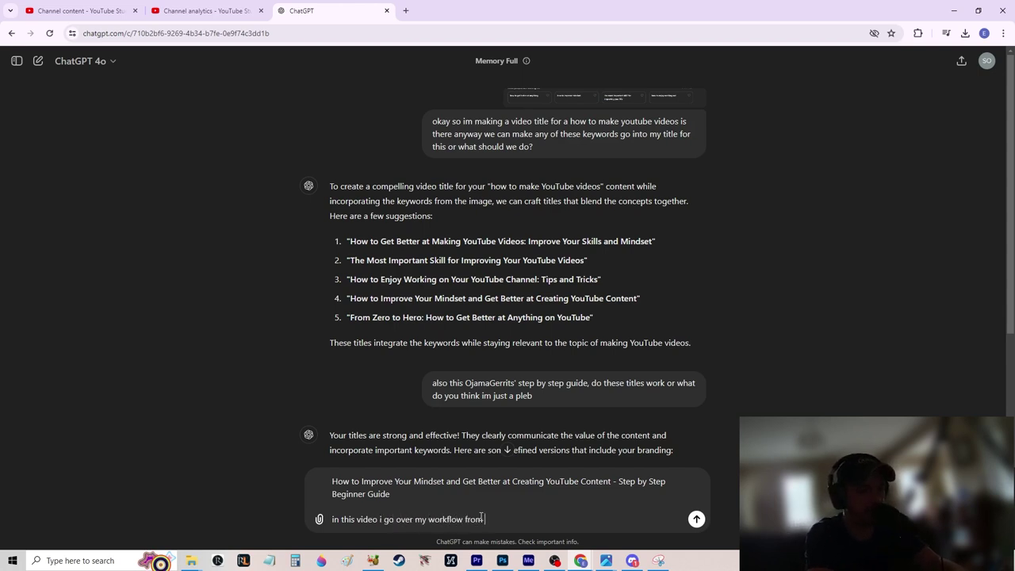
text( start to finish on how i )
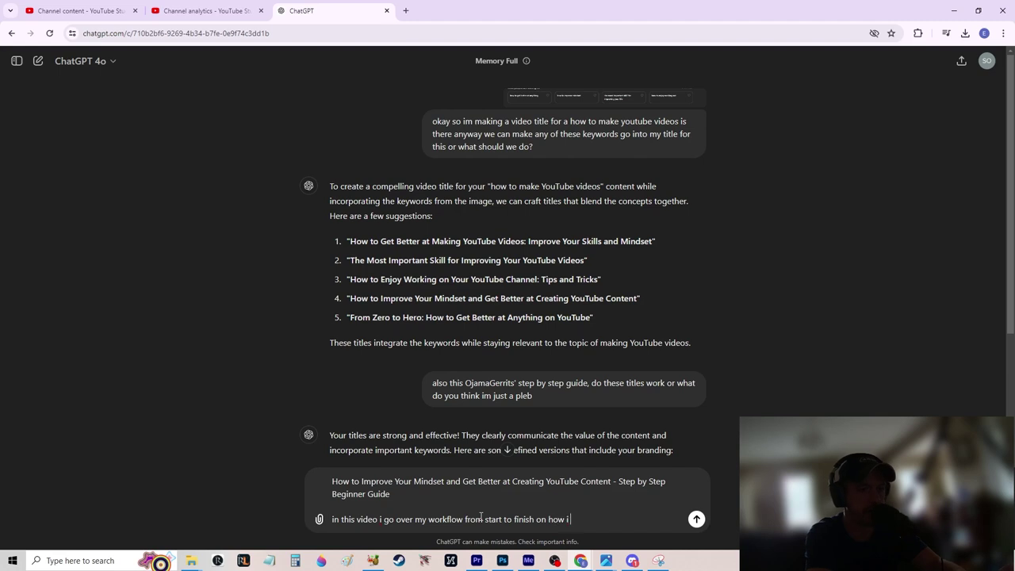
text(make youtube videos.)
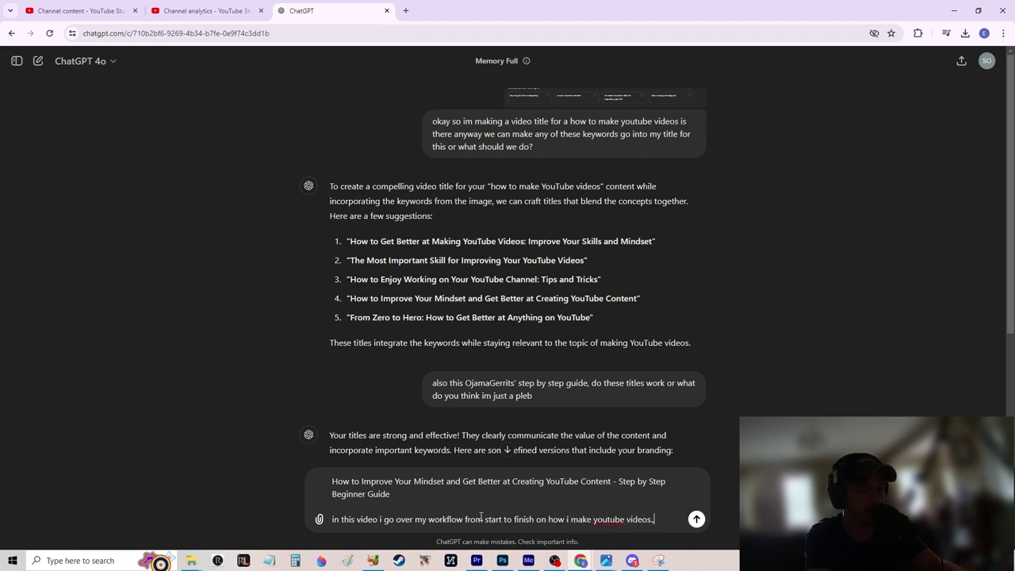
Add to the prompt "this started because i asked a skibbidy gooblop friend of mine if he wanted to see how i make videos"
text( this started because)
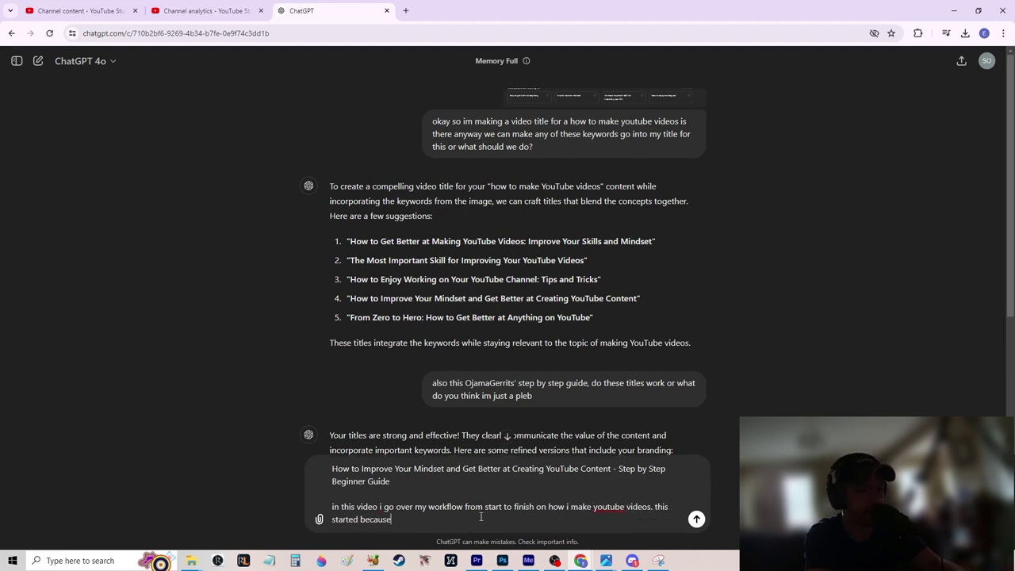
text( i asked a skibbid)
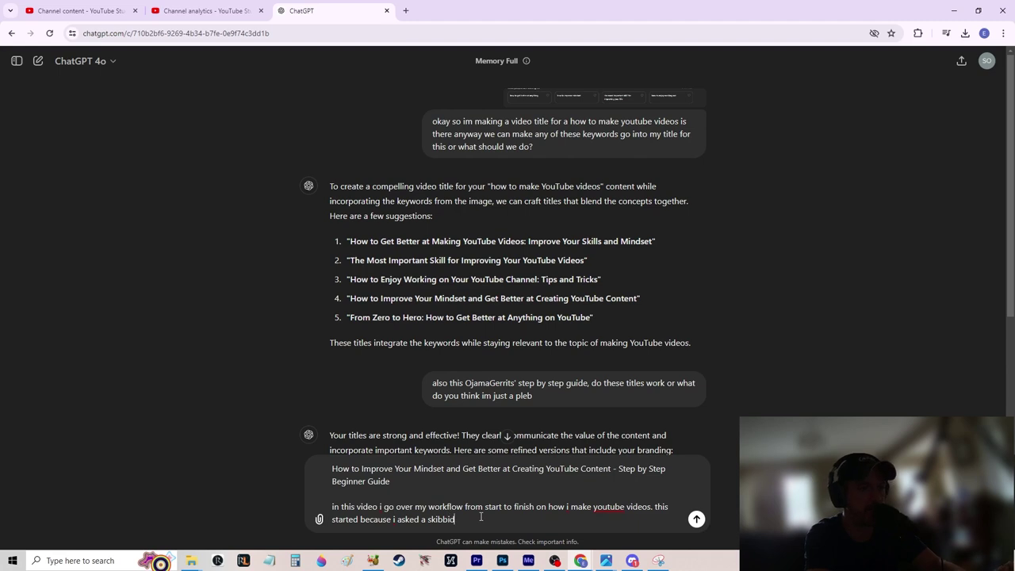
text(y goobop friend of mine if he wante)
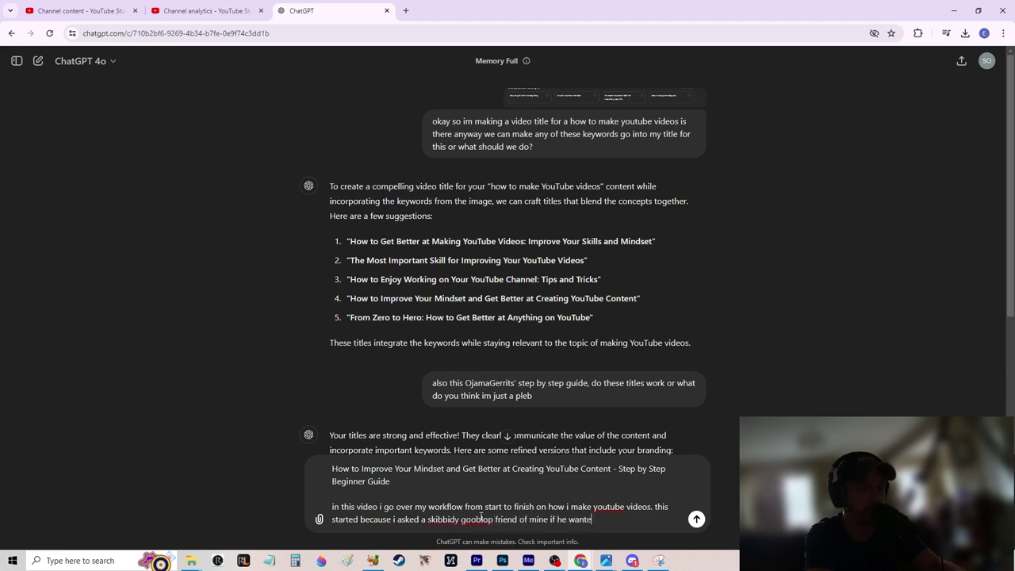
text(d to see)
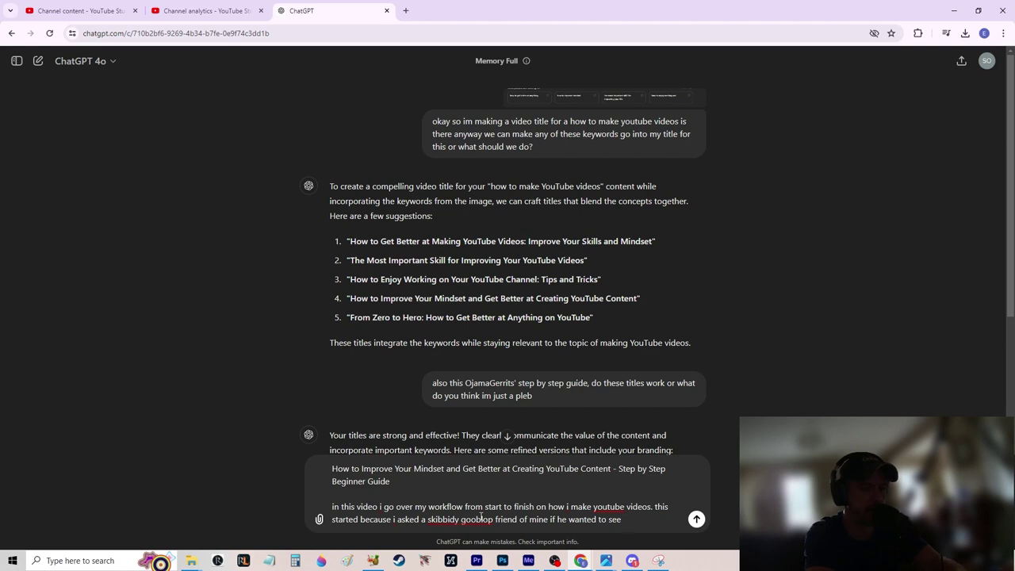
text( how i make videos)
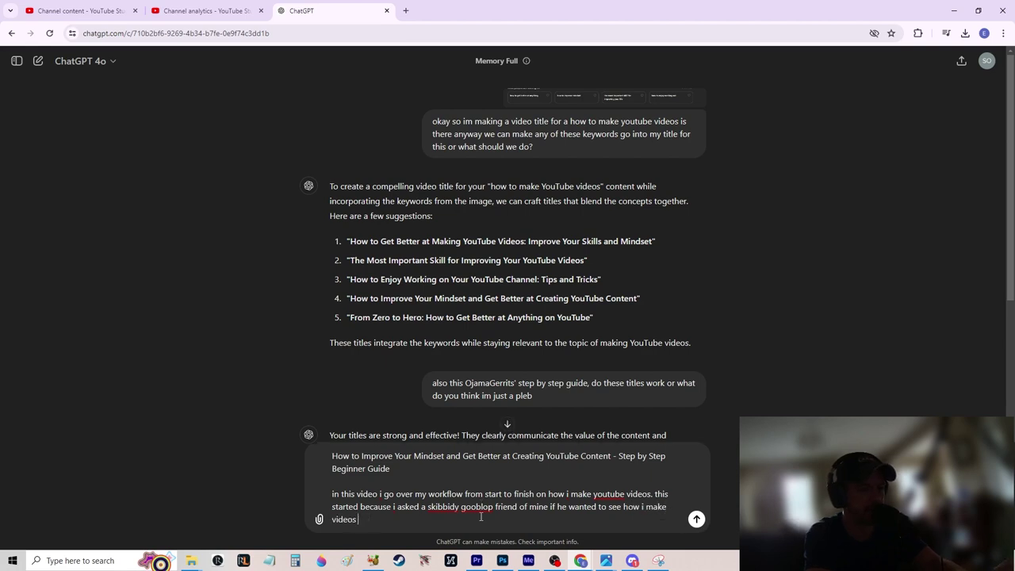
Finish the sentence with "so he has kind of an idea to start his own." and open another with "So then"
text( so he has kind of an )
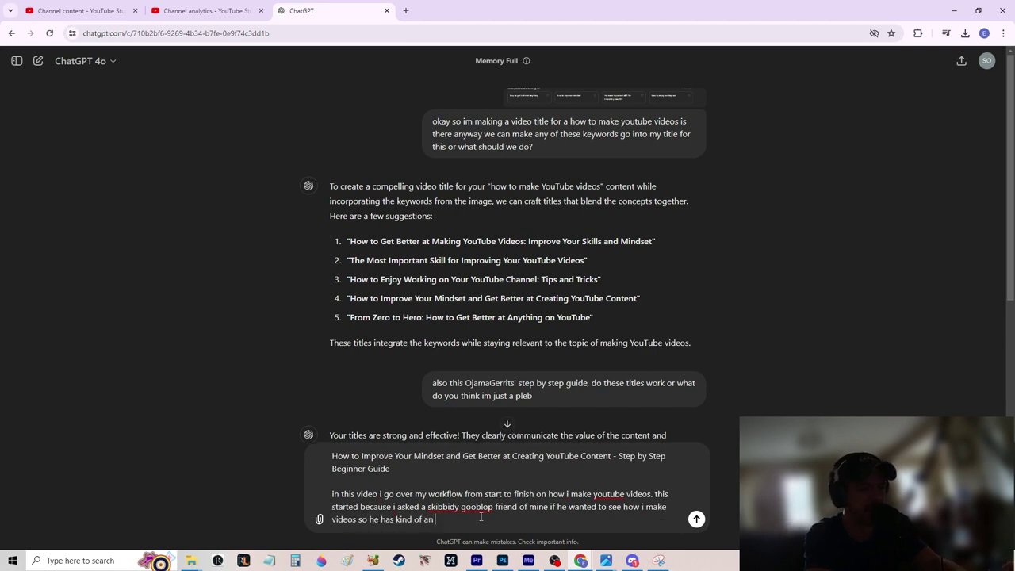
text(idea to start hi)
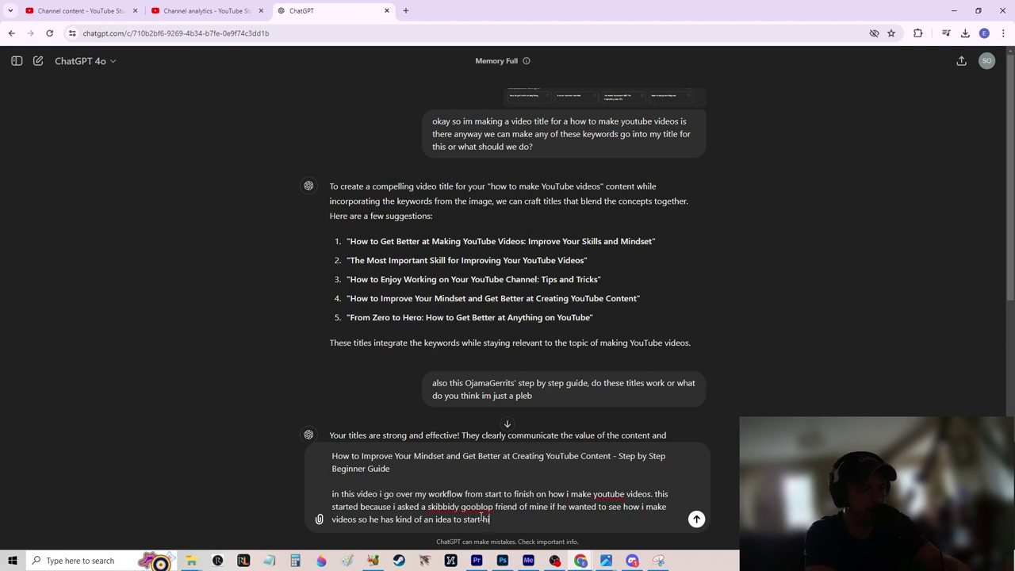
text(s own. So then)
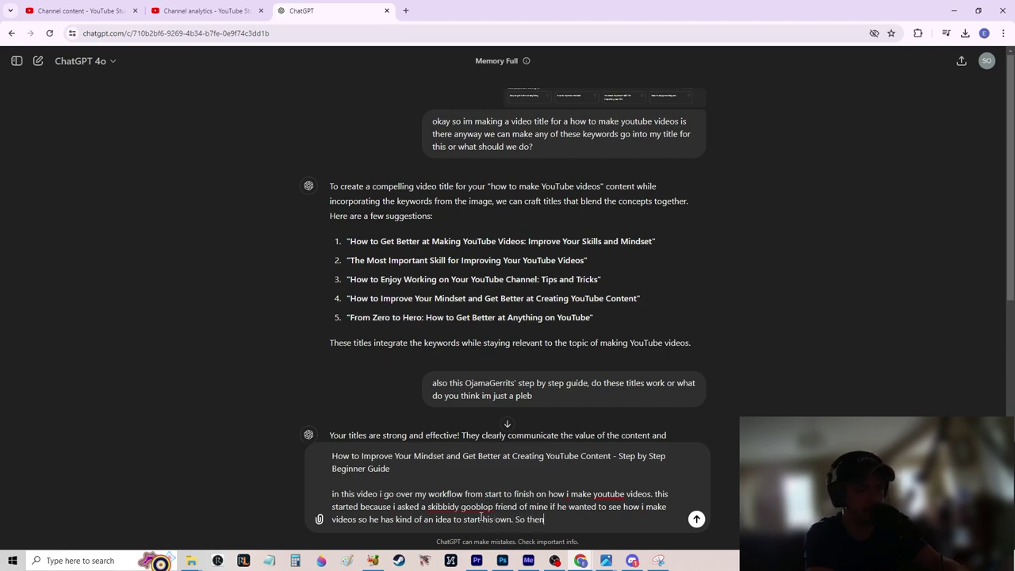
Continue the prompt with "i just break down from the beginning my creative process and idea generation."
text( i just break down from the be)
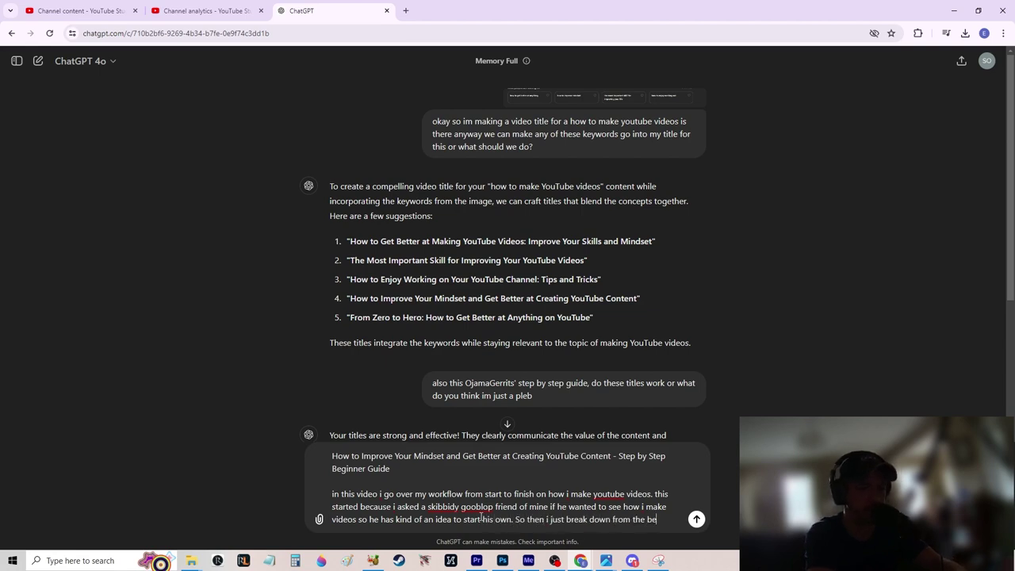
text(ginning mty)
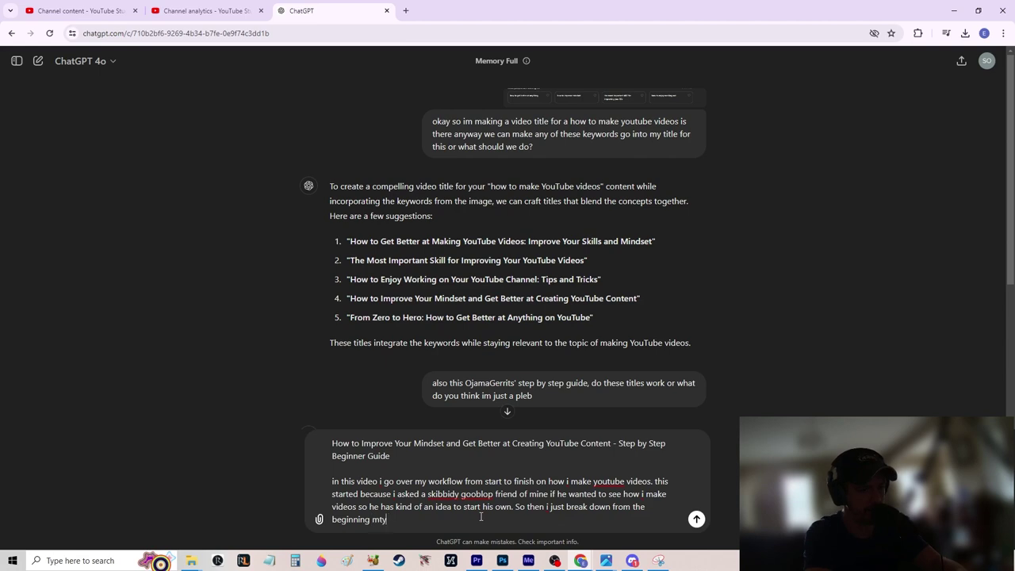
text( creative provc)
text(and )
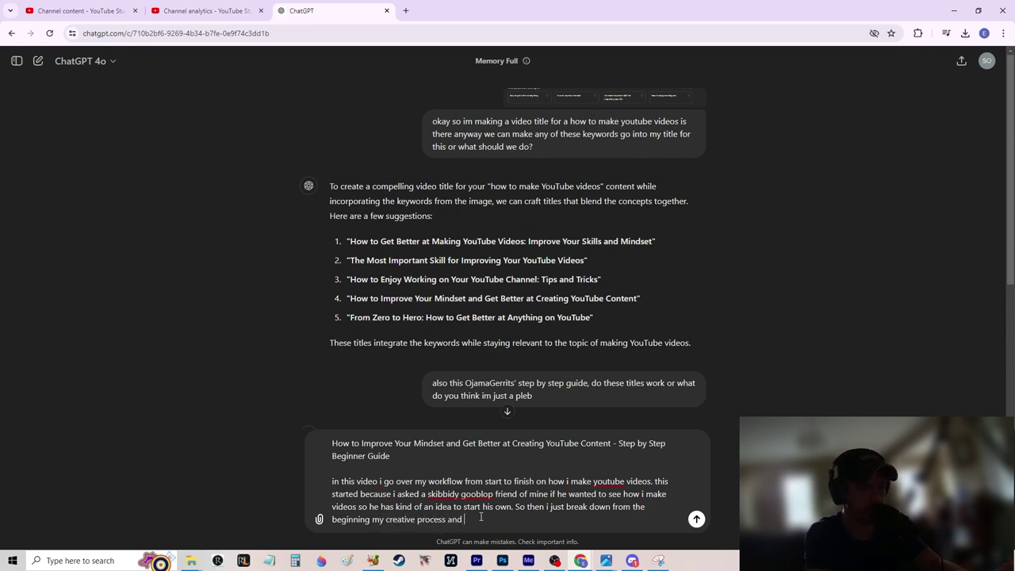
text(ind generation)
key(BackSpace)
key(BackSpace)
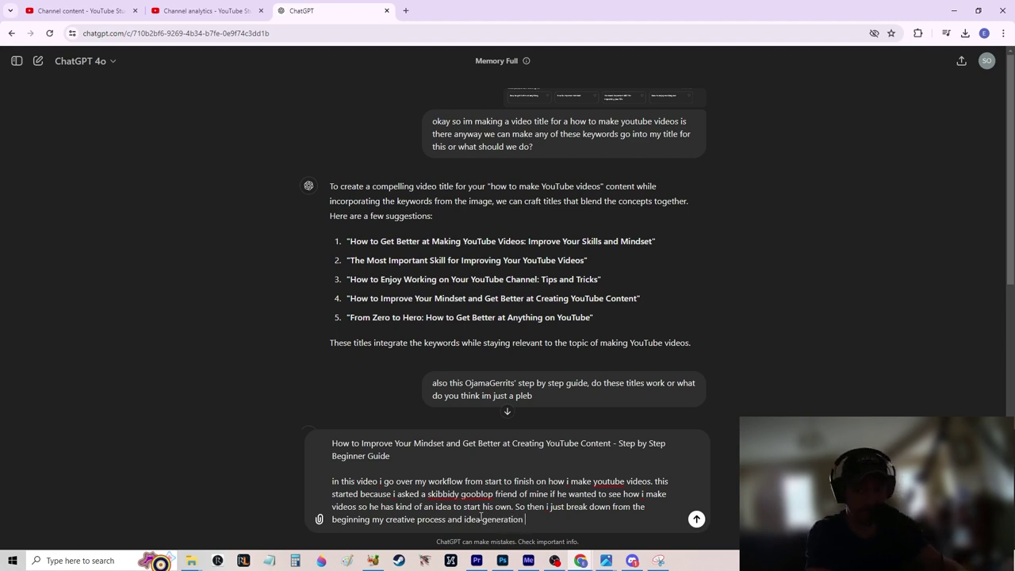
text(.)
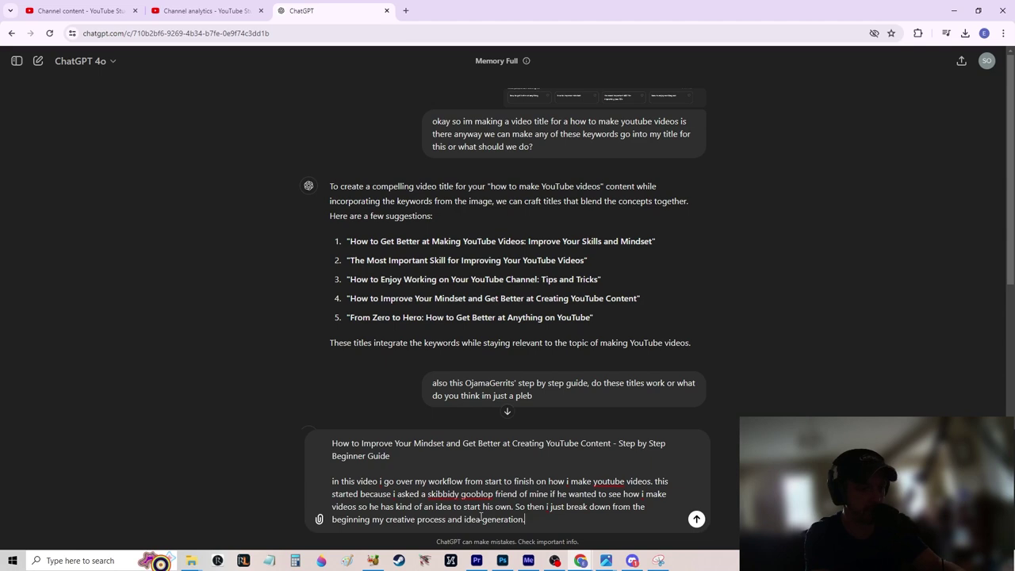
key(BackSpace)
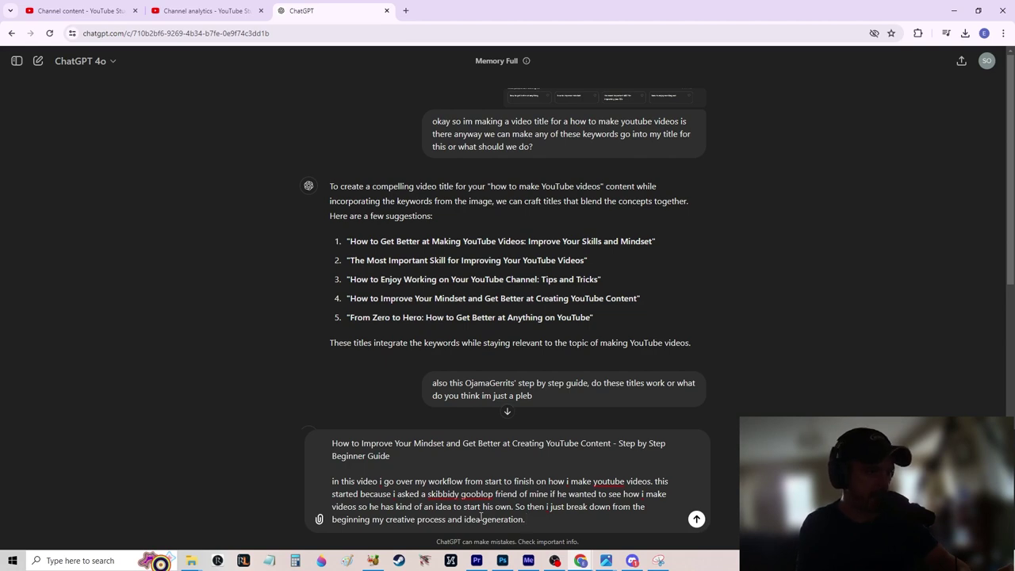
Start a new paragraph in the prompt reading "I showed my story board process"
key(shift+Return)
key(shift+Return)
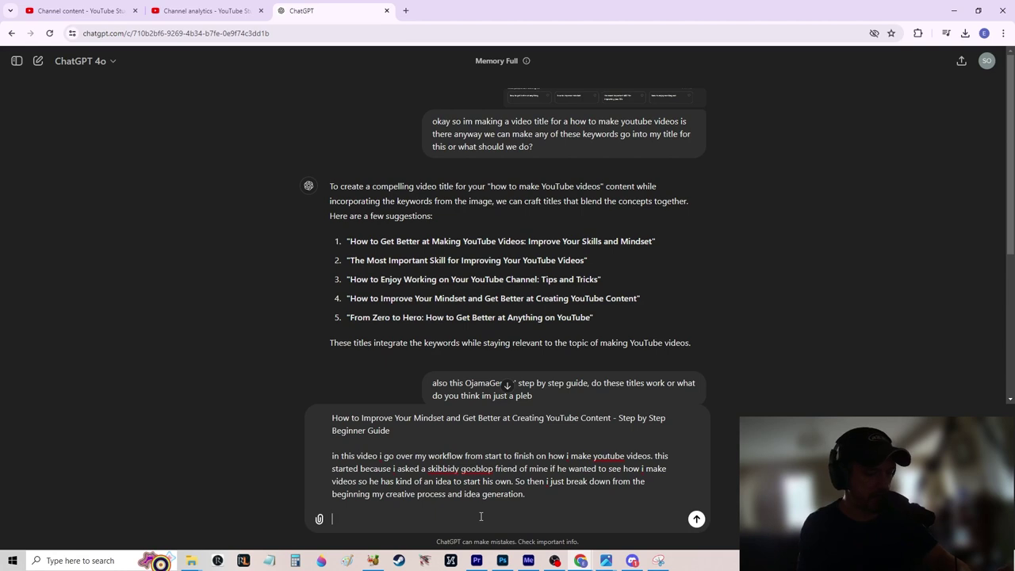
text(I showed)
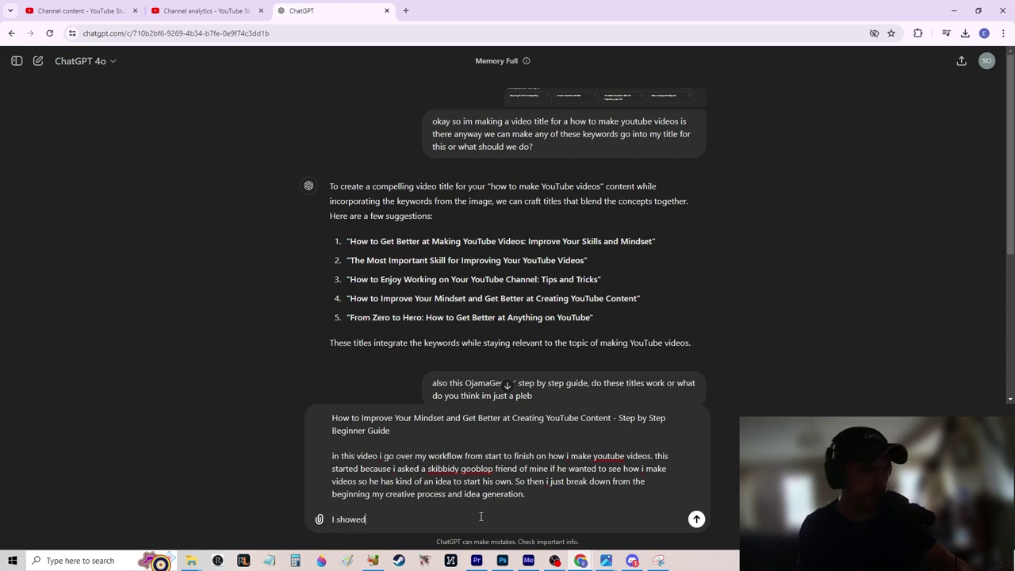
text( my story board process)
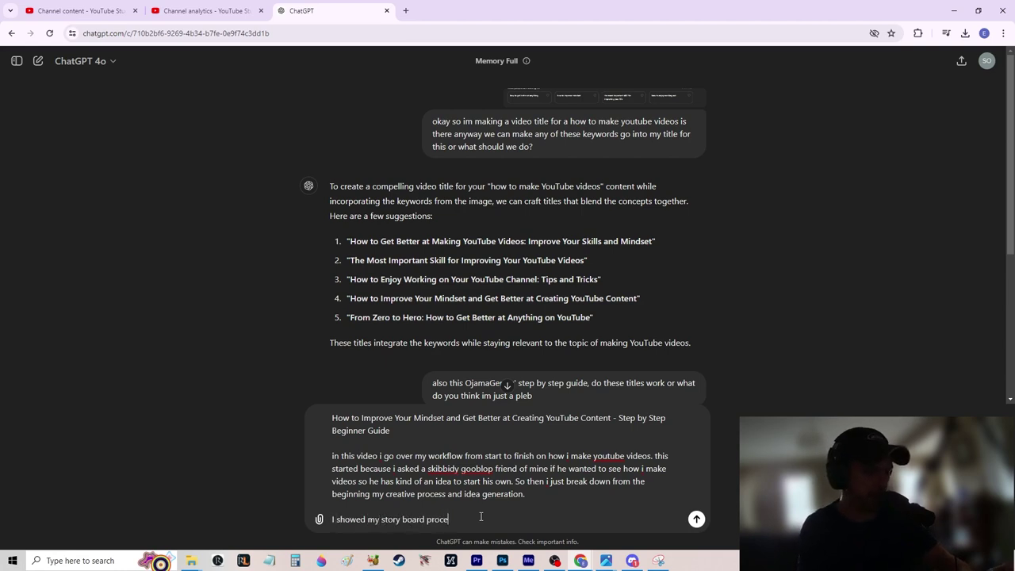
Add another paragraph to the prompt beginning "I showed then how to compress and then edited a video live to show"
key(shift+Return)
key(shift+Return)
text(I showed my story board proc)
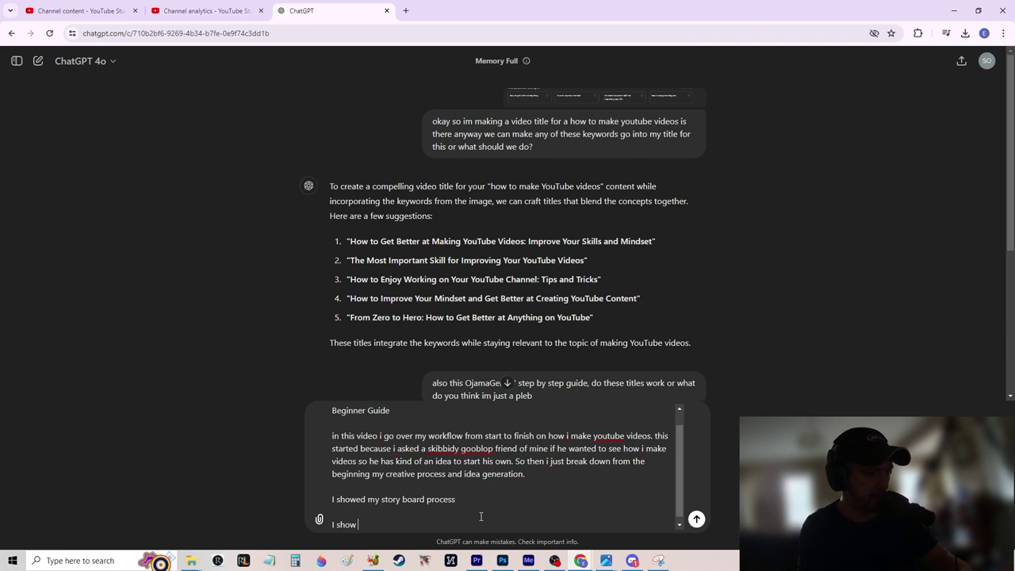
text(ess  I showed then )
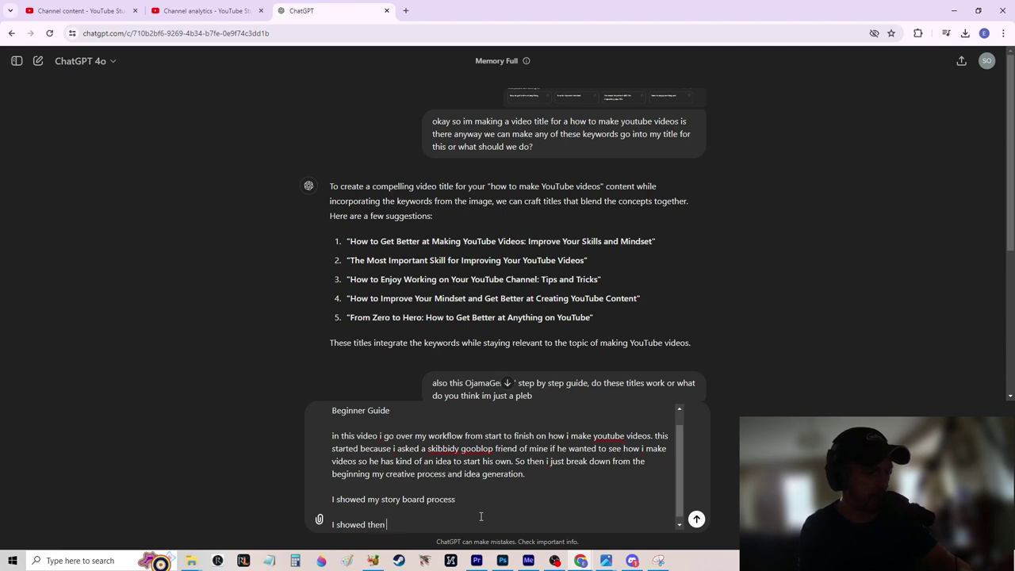
text(how to compress a)
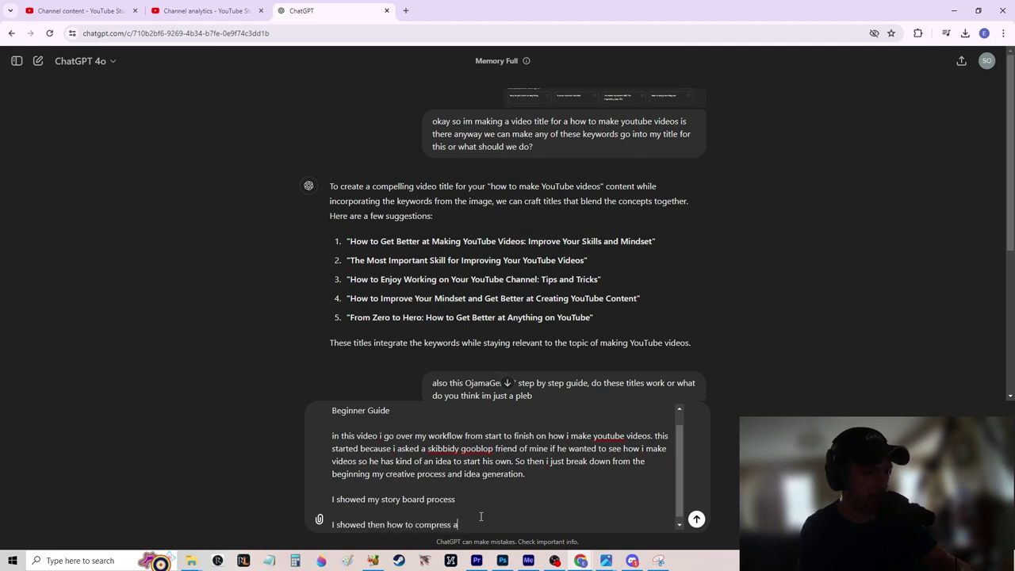
text(nd then edited a v)
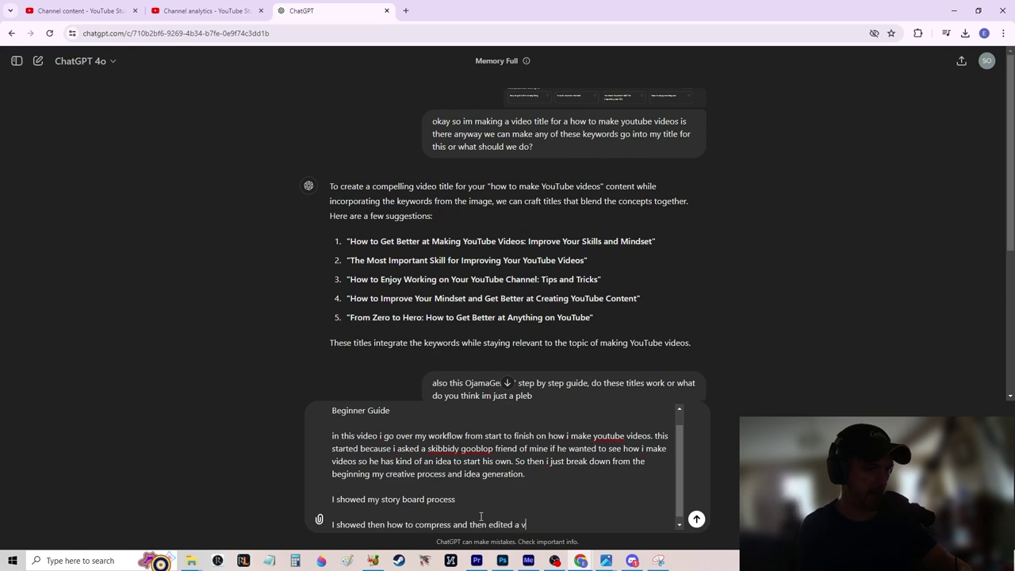
text(ideo live to show)
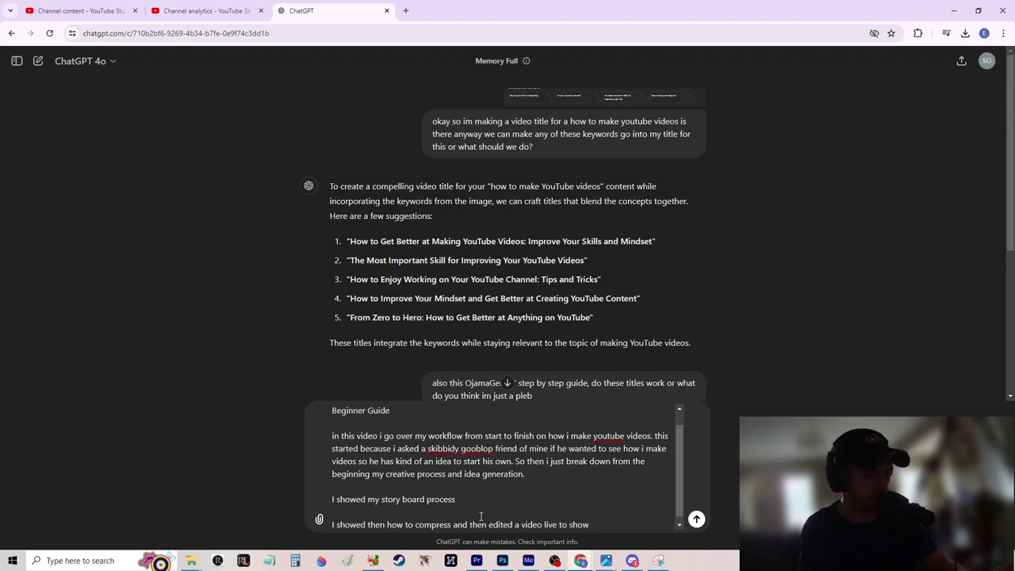
Finish the sentence with "all the skills n some ez tips n tricks to capture the audiences heart mind and soul in one little neat package ."
text(the skills)
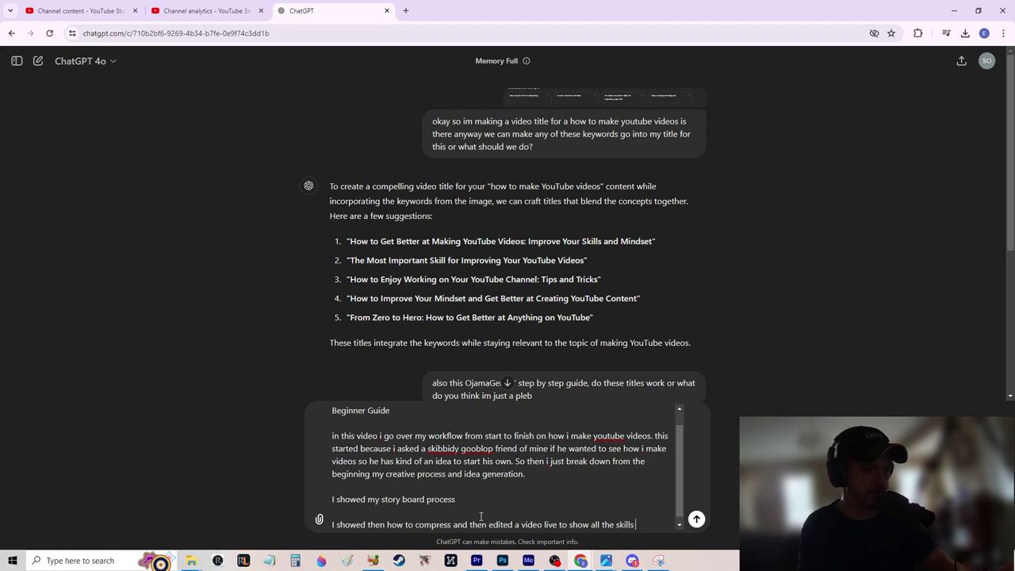
text( n some ez tips )
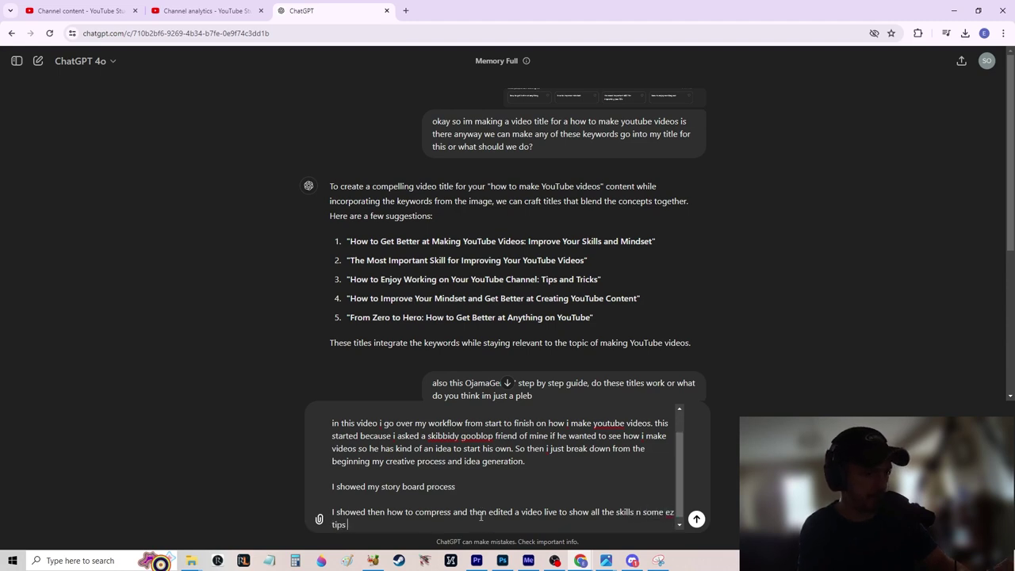
text(n tricks to)
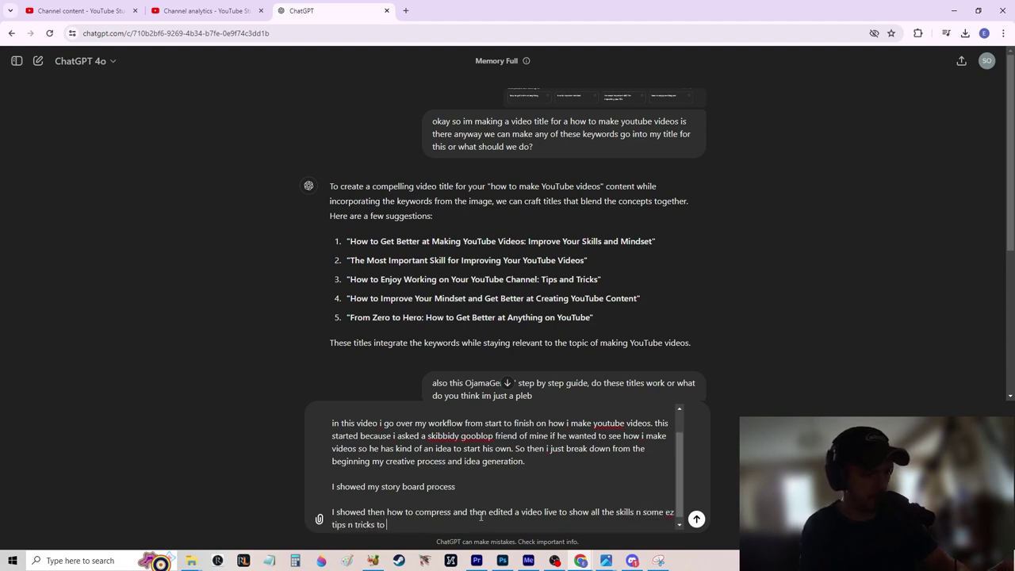
text( capture the )
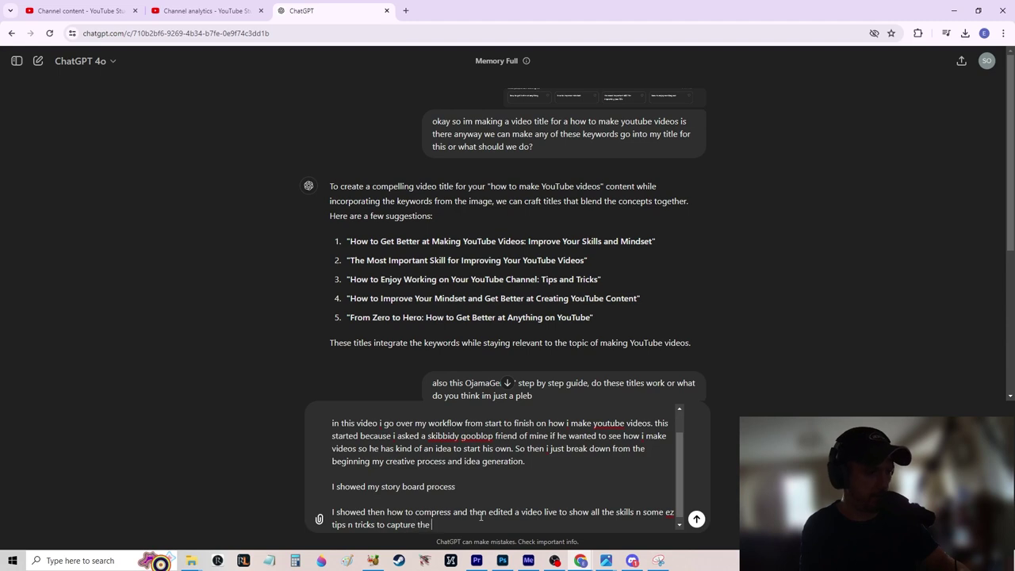
text(audiences heart mind and soul in on)
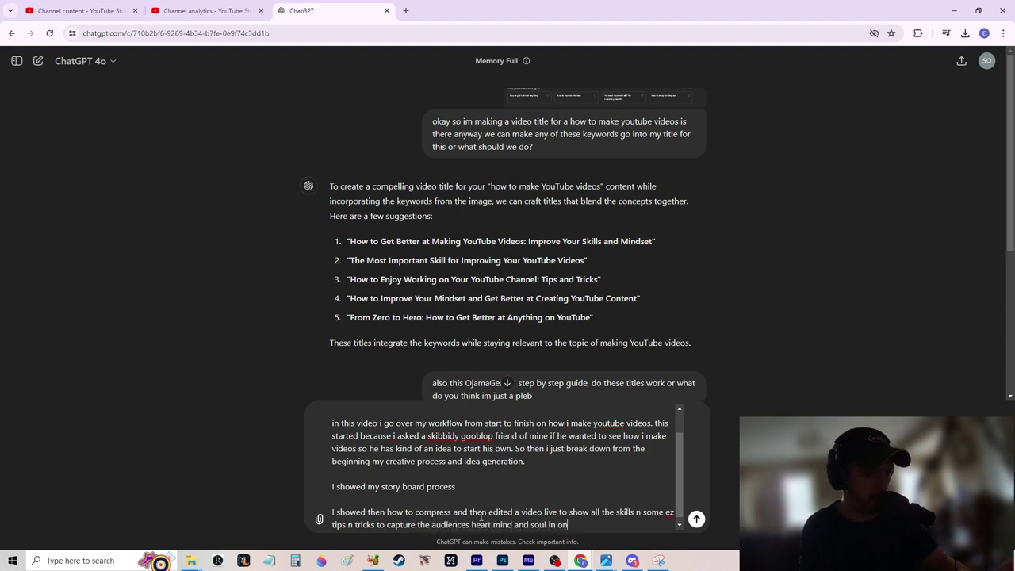
text(e little neat packa)
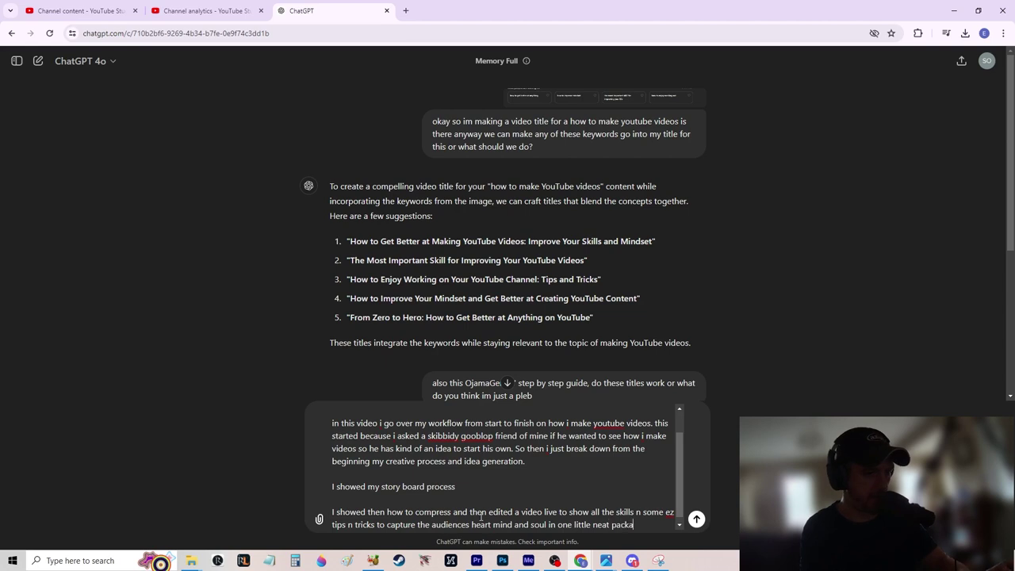
text(ge .)
Start a new paragraph with "Then from there i uh forgot that i needed toshow how to make a thumbnail so i did that"
key(shift+Return)
key(shift+Return)
text(Then from )
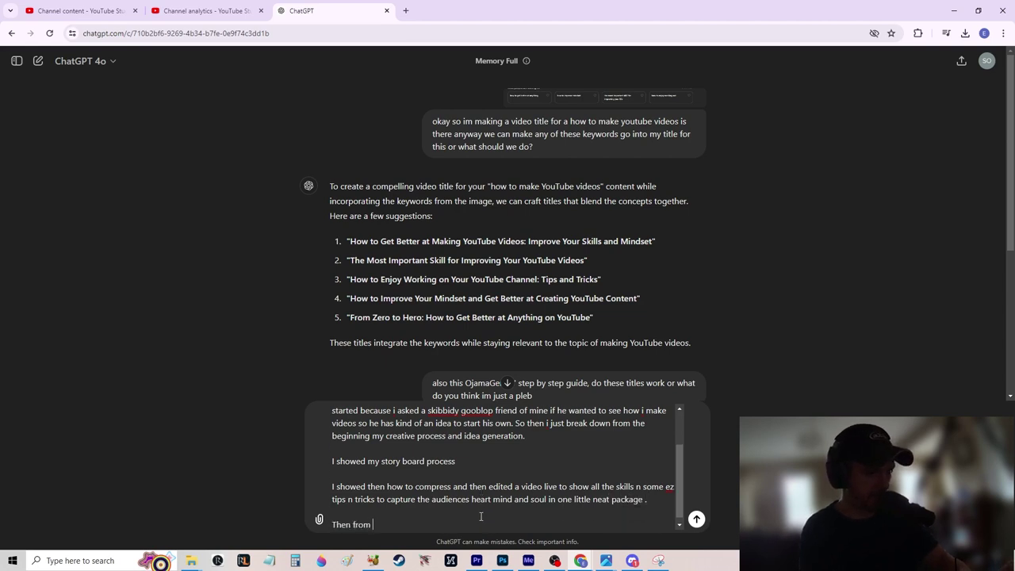
text(there i uh )
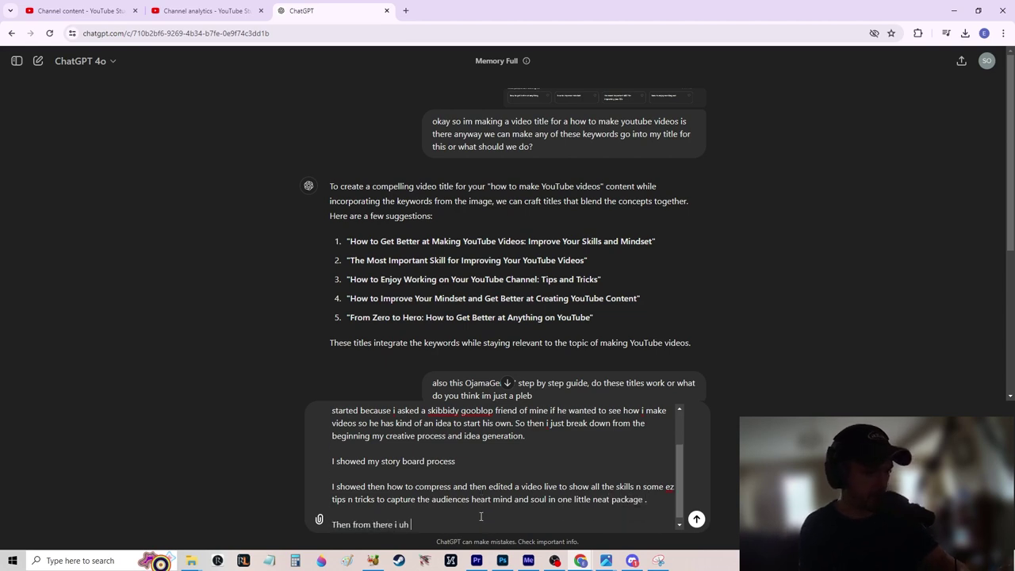
text(for)
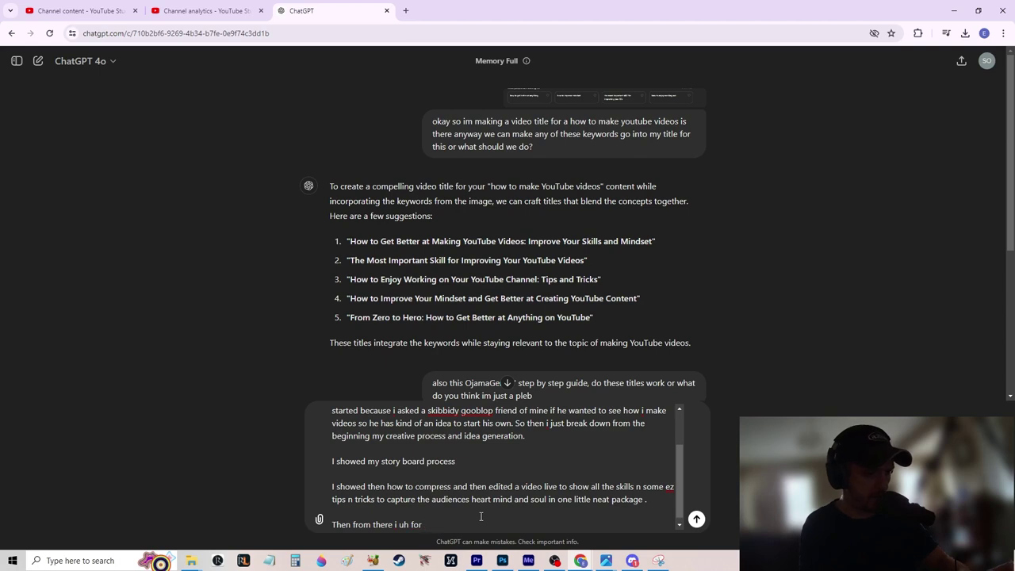
text(ogt got that i needed tosho)
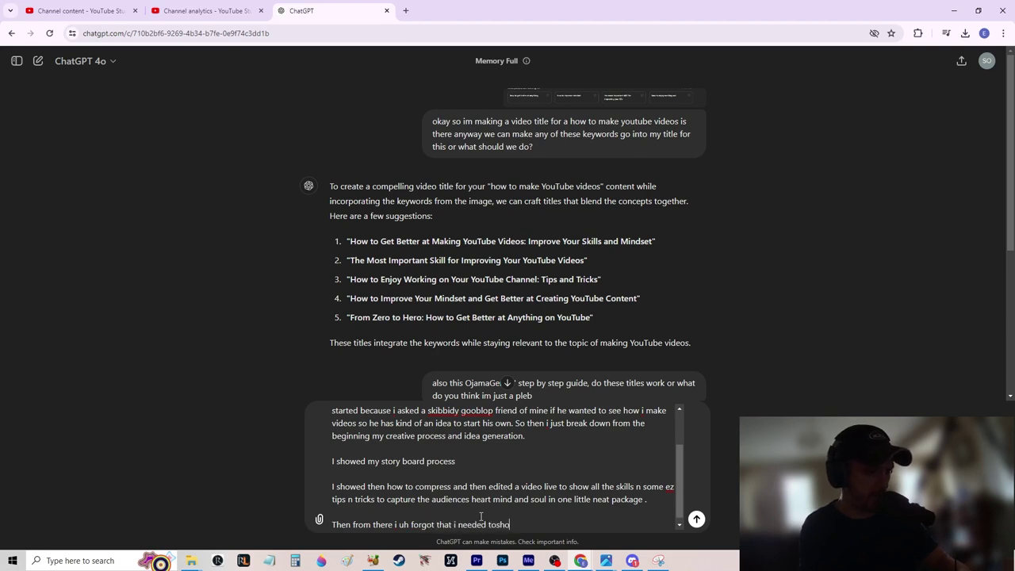
text(w how to make a thumbnail so i did that t)
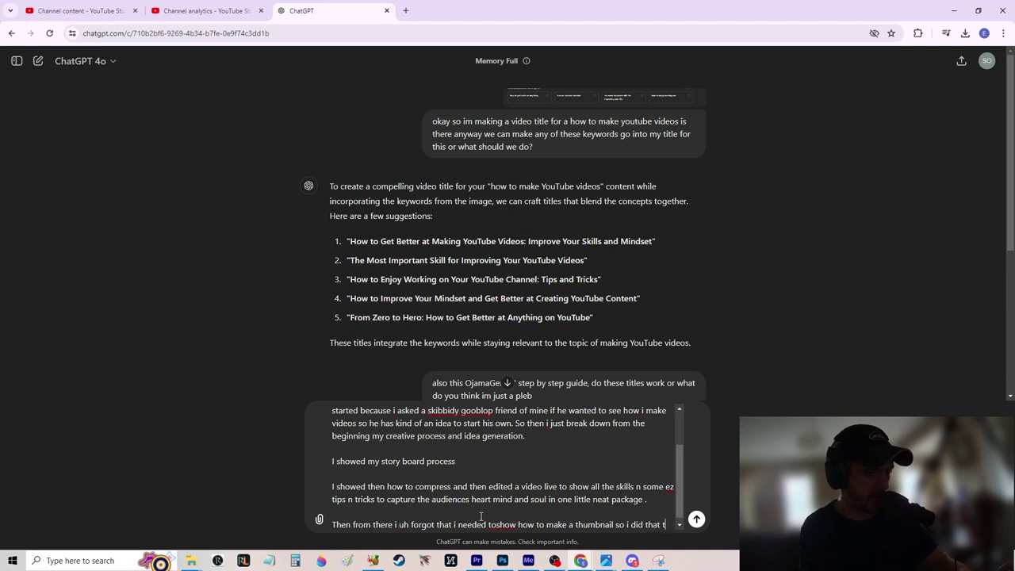
Continue the thumbnail paragraph with "then i showed them how to make them or something"
text(hen i s)
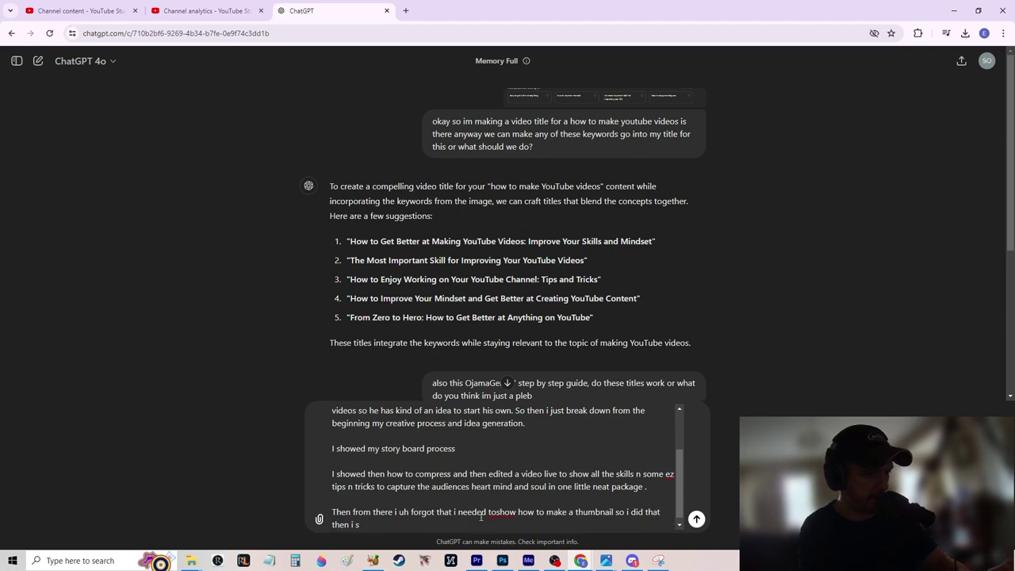
text(howed them how)
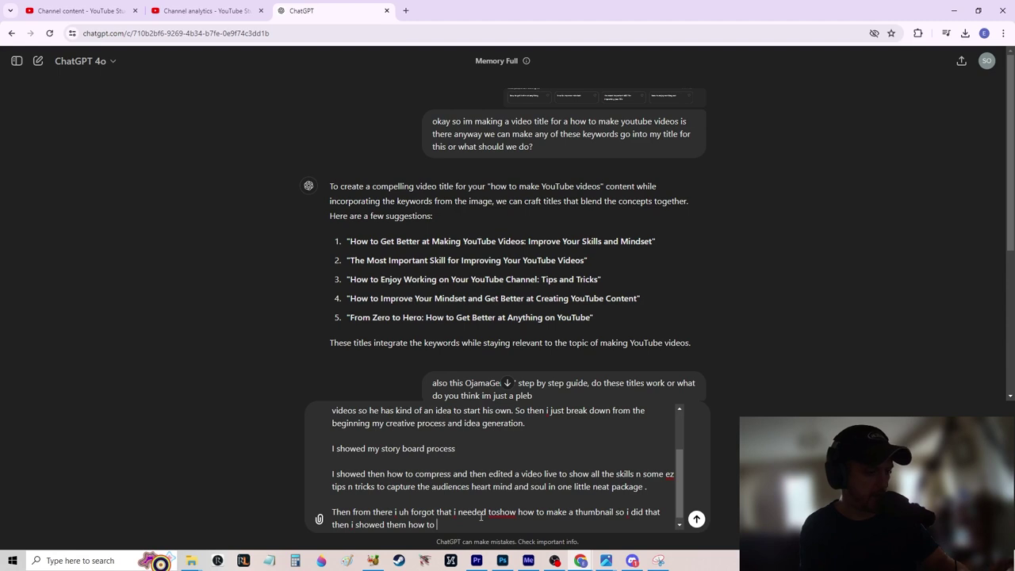
text( to)
key(BackSpace)
text(make them or somehti)
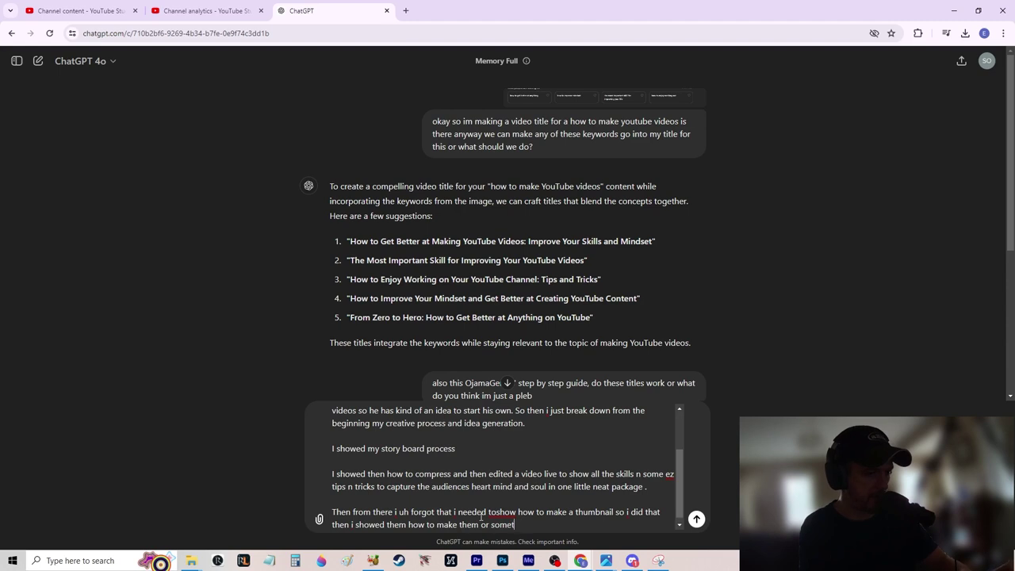
Add to the paragraph "then i revealed my secret life heack which is just talking to you about every little detail"
text(hing then i revelea)
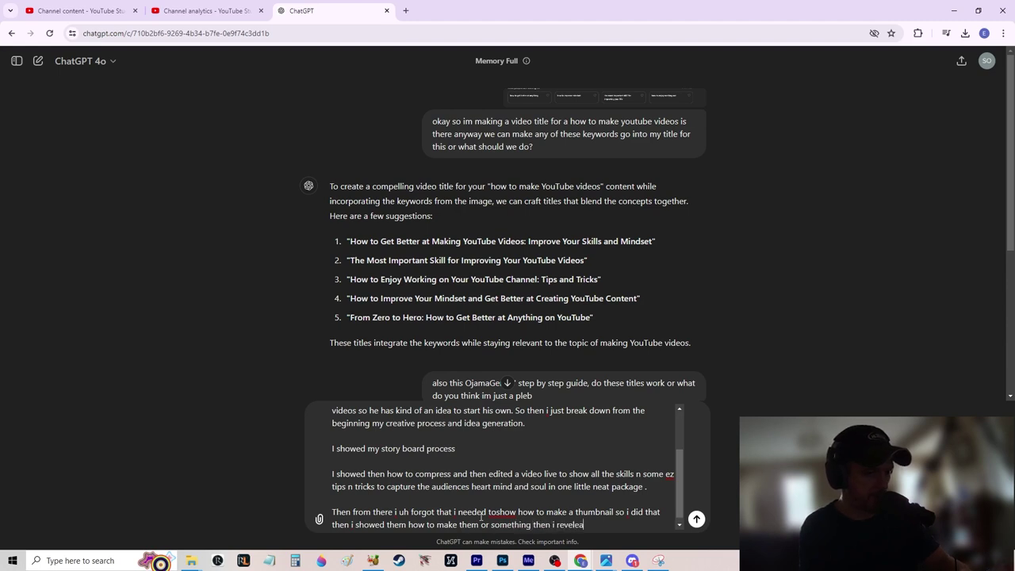
key(BackSpace)
key(BackSpace)
key(BackSpace)
text(aled my secret)
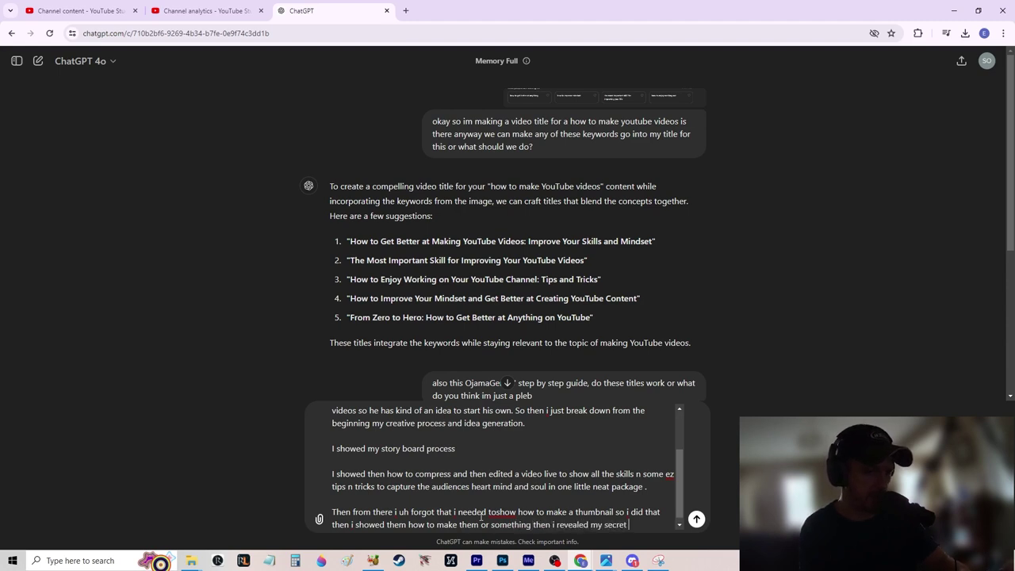
text( life heack which)
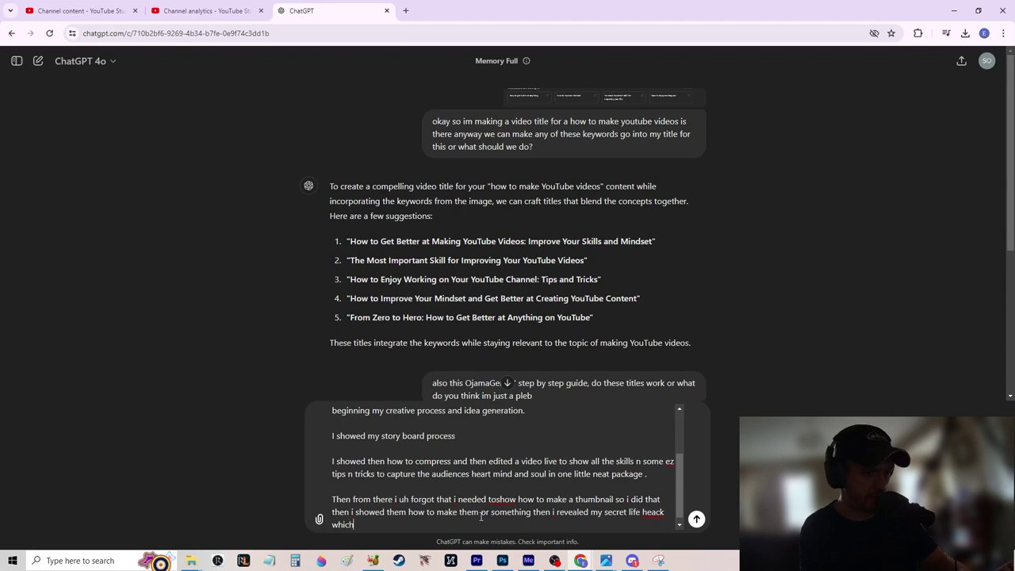
text( is just talking to you about eve)
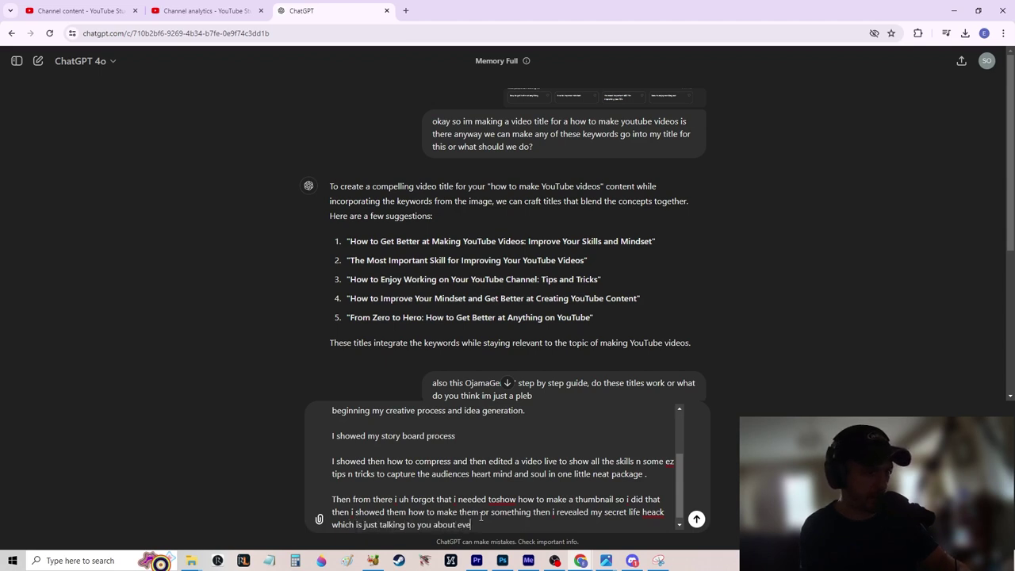
text(rythin)
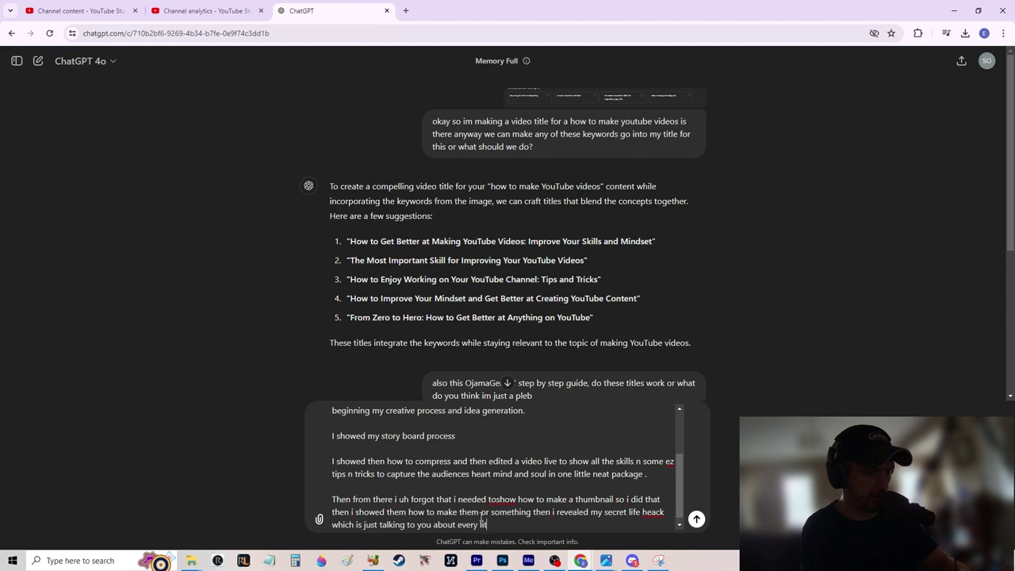
Write "and then now im on the part where i need a description so can you make one that encapsulates all of this"
text(tle detail and then now im on the part where i n)
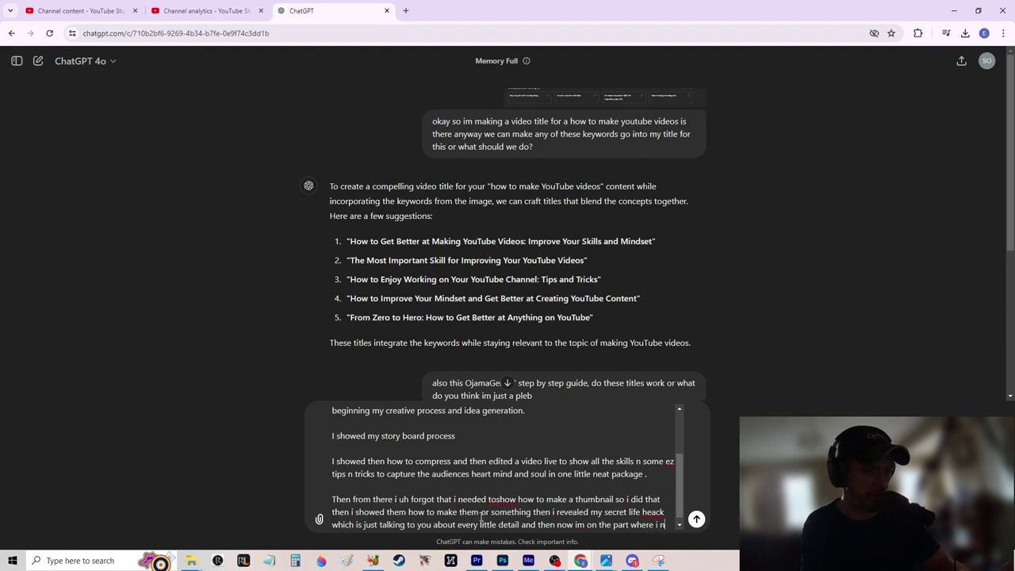
text(eed a descri)
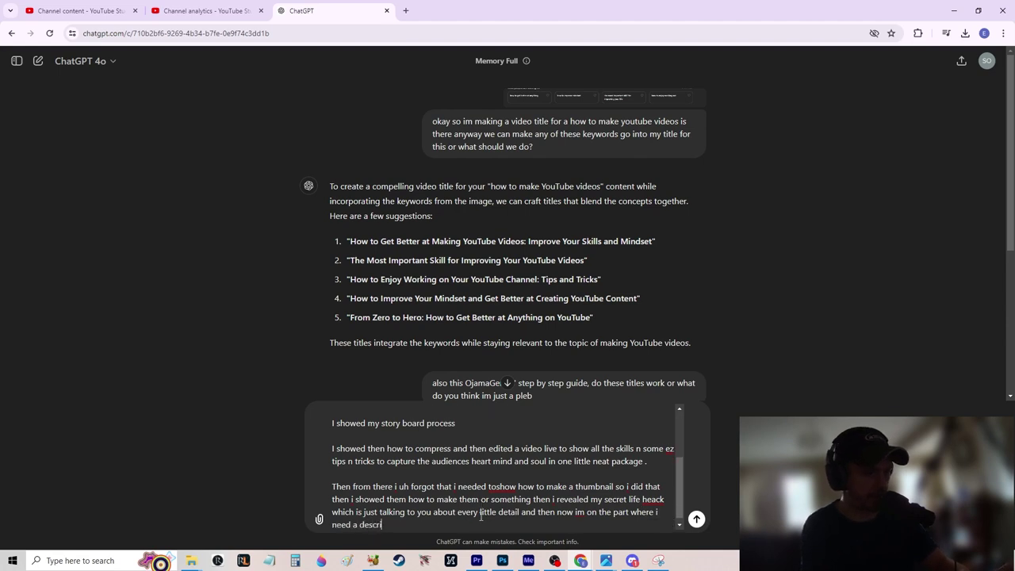
text(ption so can you )
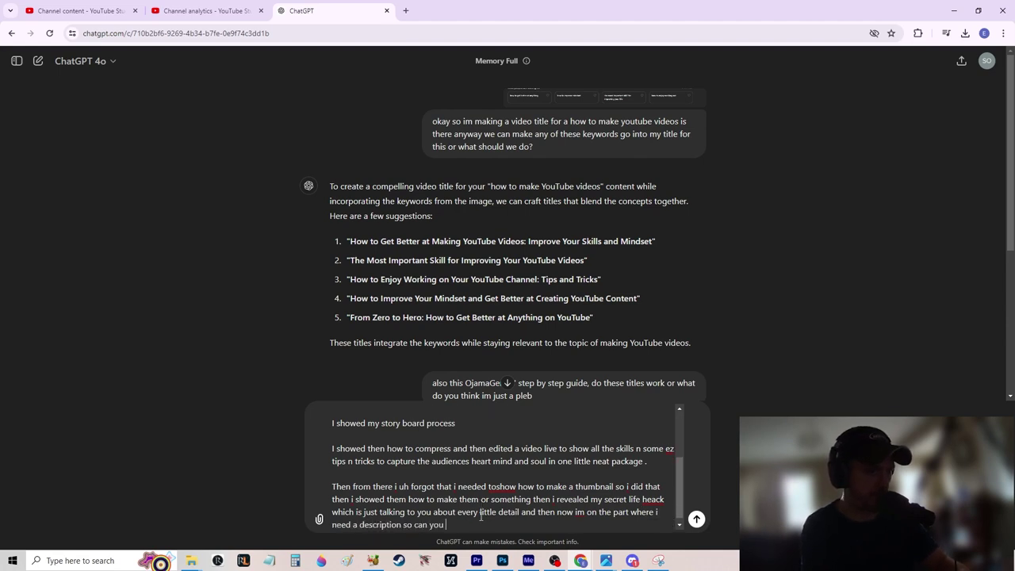
text(make one that encaps)
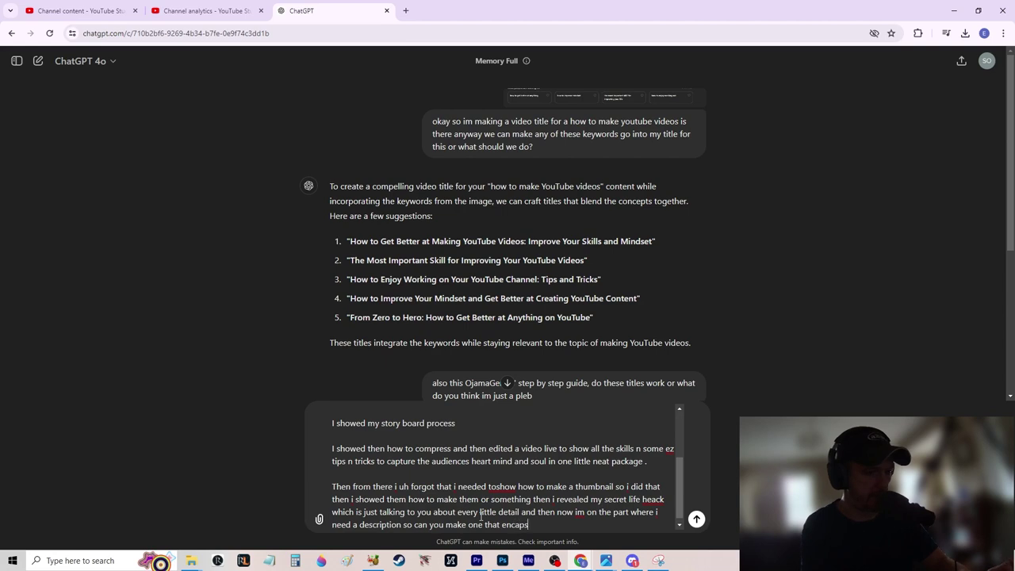
text(ulates all of this)
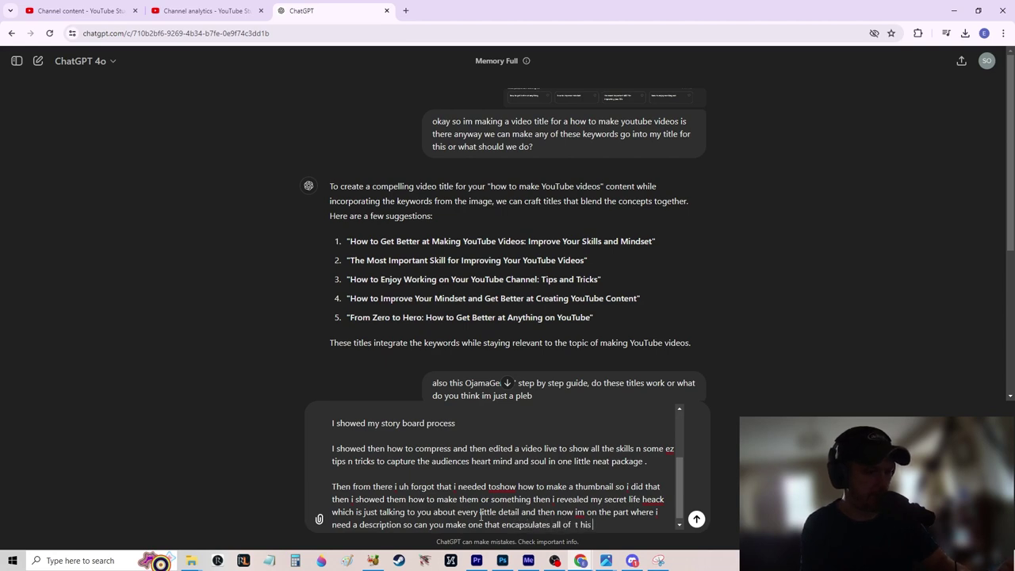
text(his and the)
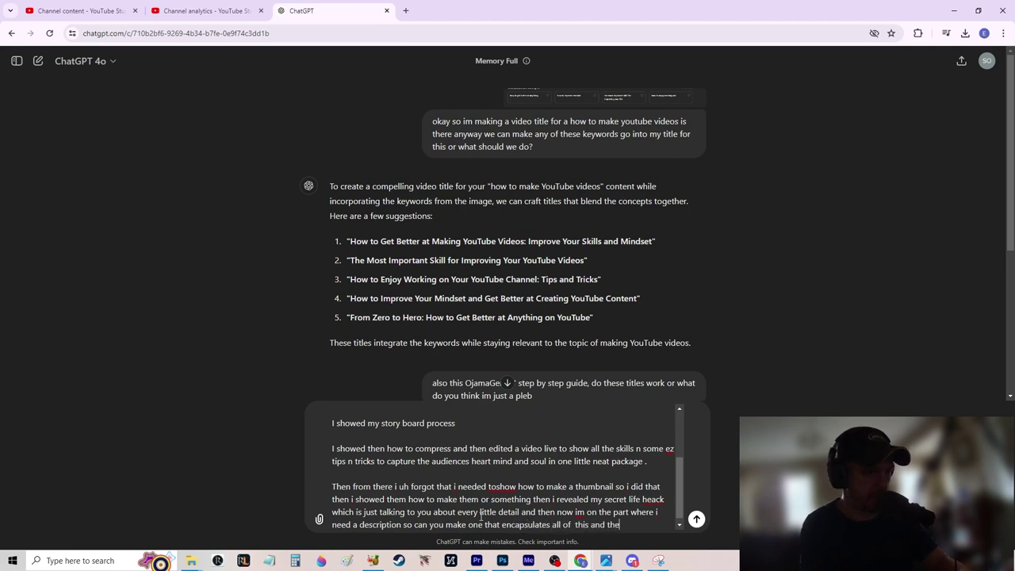
Continue the prompt with "then also in the first 3 sentences hit all the keywords in the title too"
text(n also in the fi)
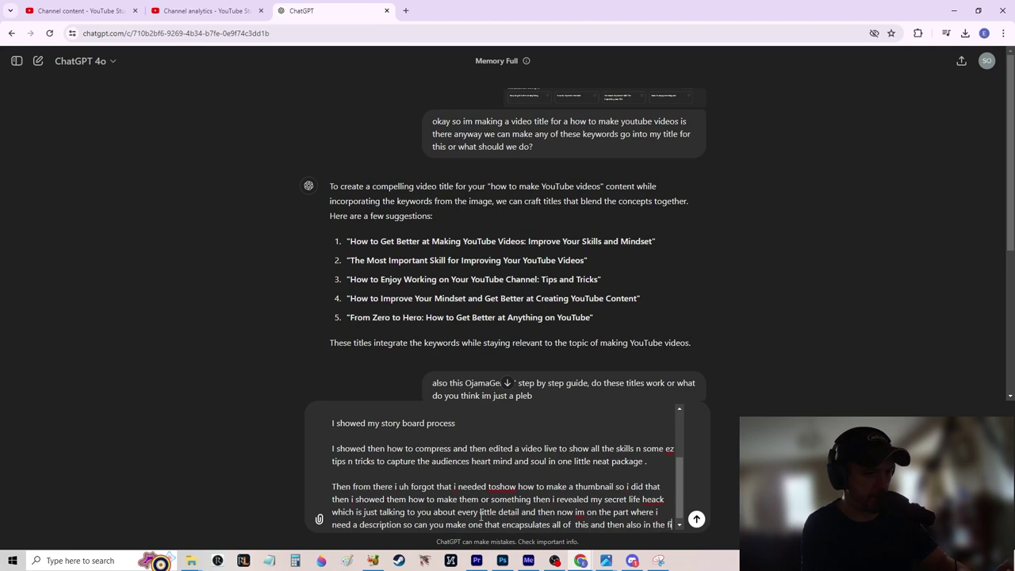
text(rst 3s)
key(BackSpace)
text(sencte)
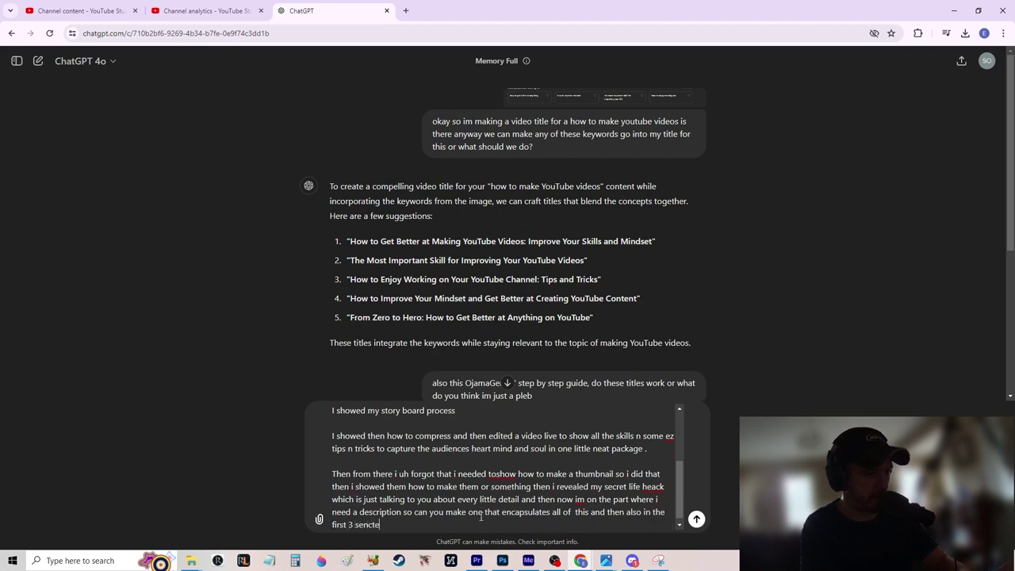
key(BackSpace)
key(BackSpace)
key(BackSpace)
text(tences hit all the keywords in t)
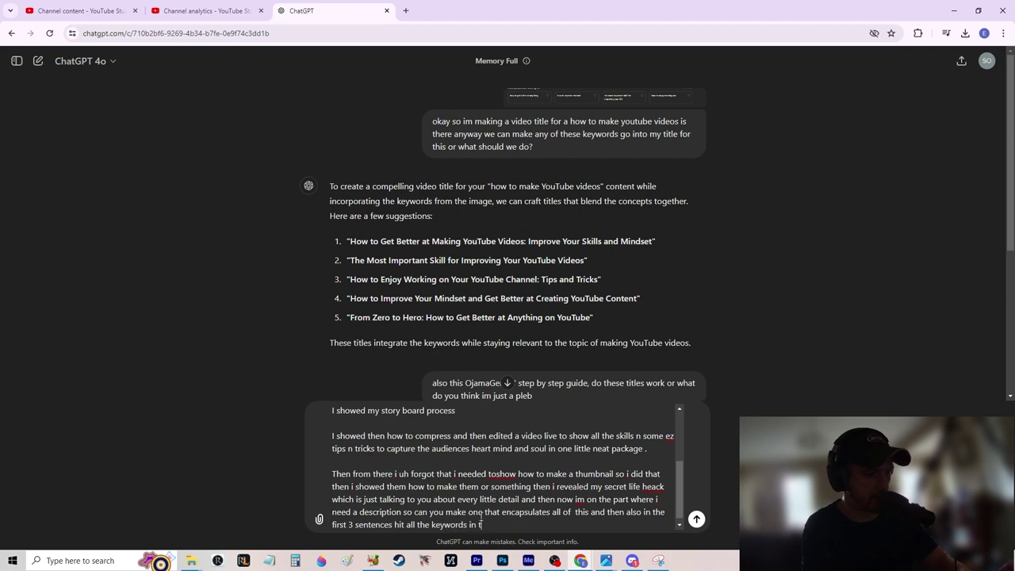
text(he title tio)
End the prompt with "pretty pls thank you very much." and send it
text(pretty pls )
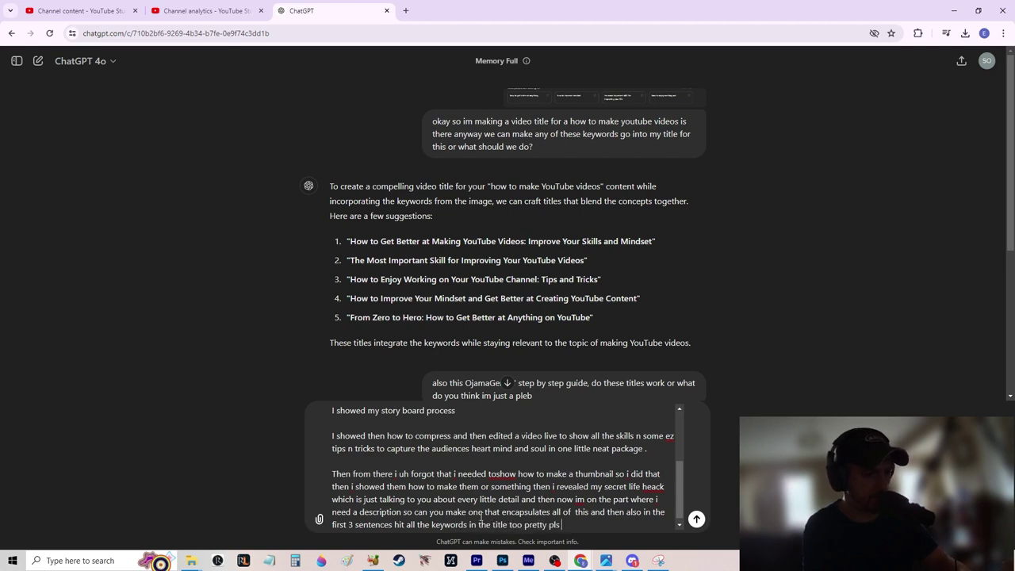
text(thank you very much.)
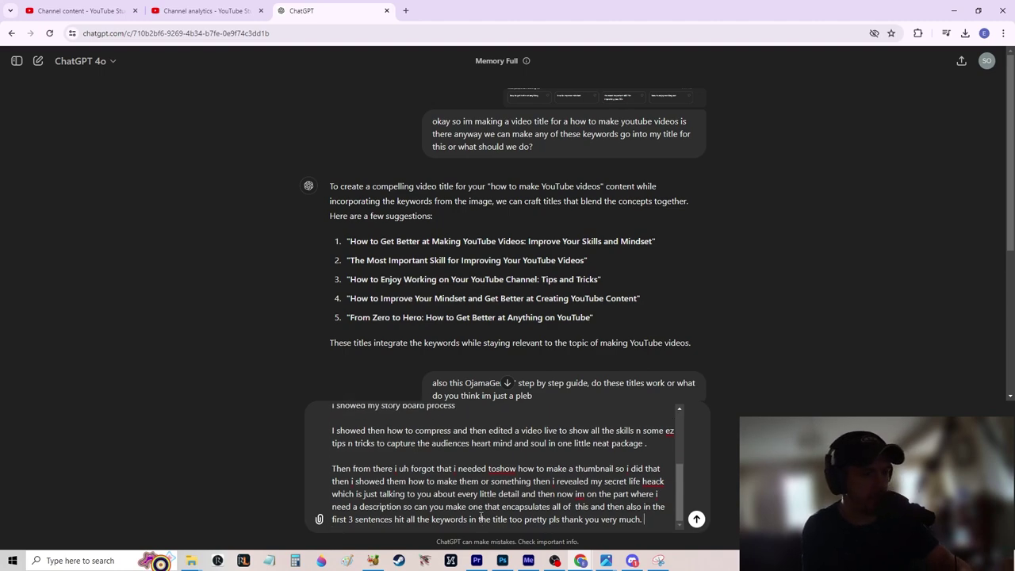
key(Return)
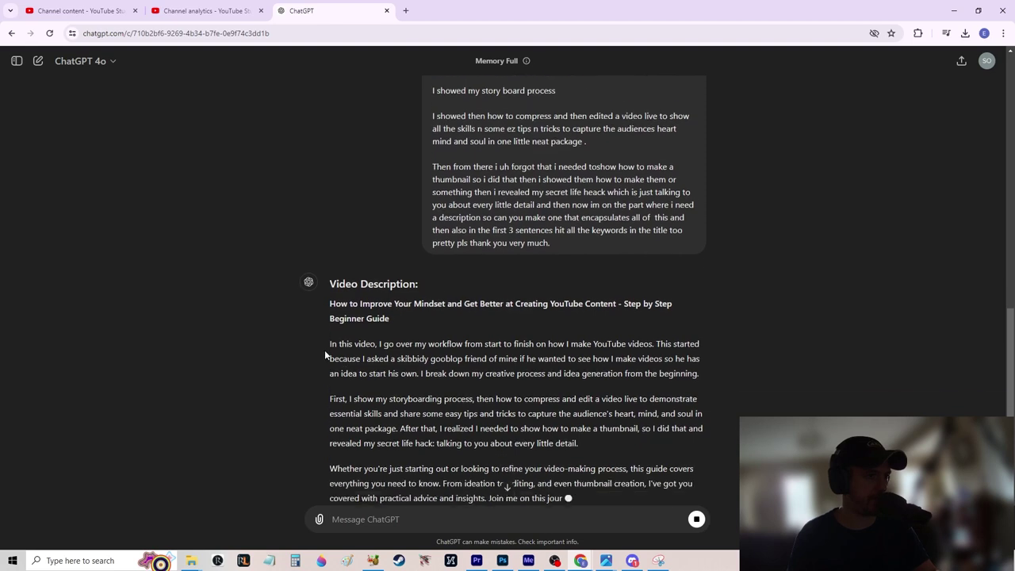
Review the generated video description, including its opening paragraphs, timestamps and additional resources
scroll(322, 246, up, 1)
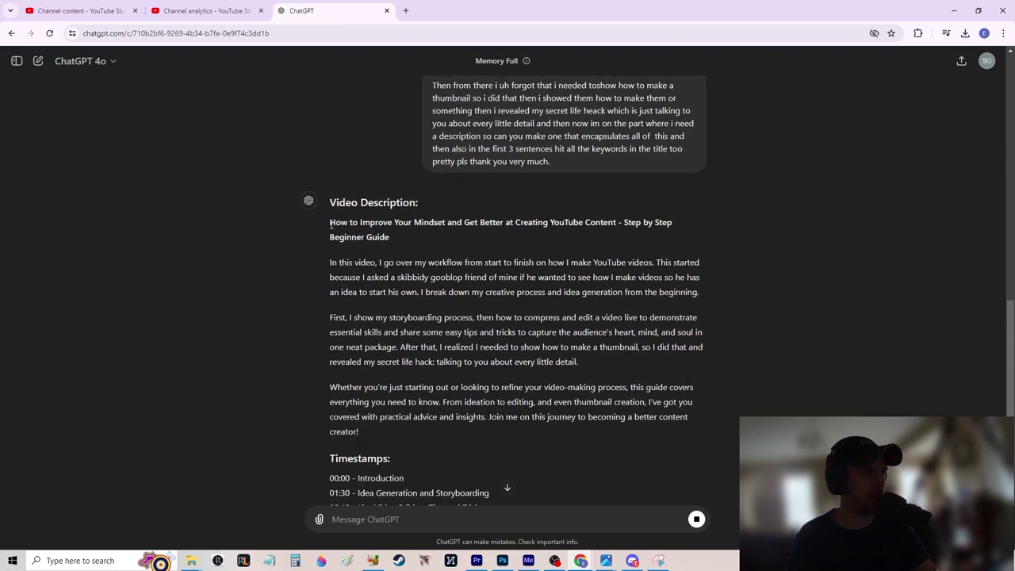
drag(331, 269, 500, 292)
click(417, 289)
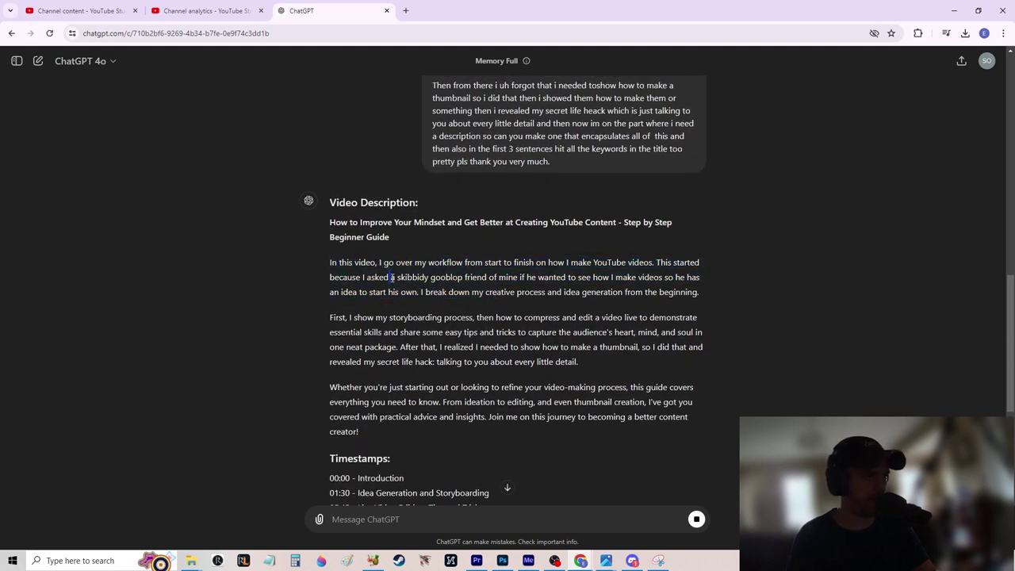
drag(397, 278, 463, 278)
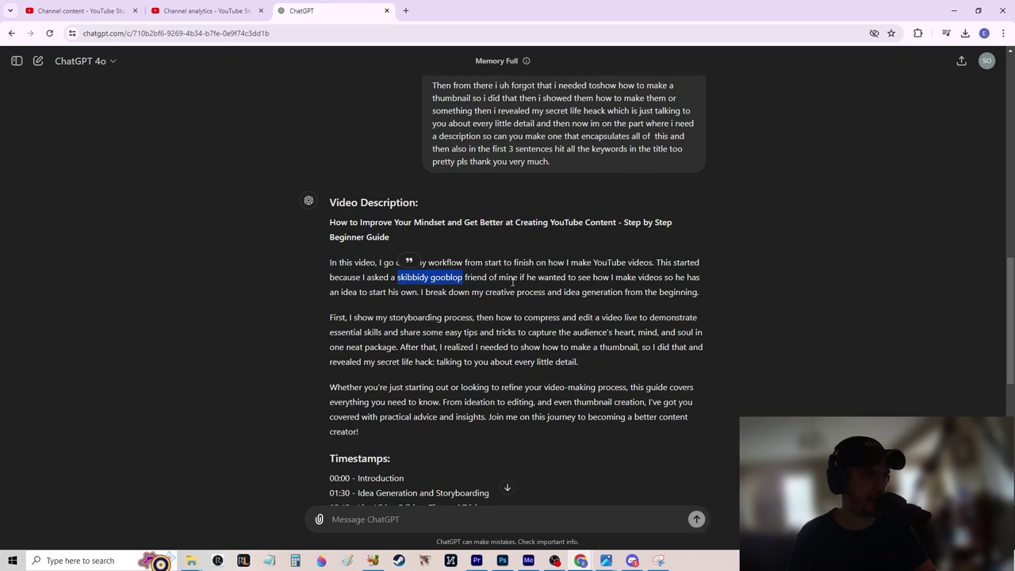
click(395, 287)
scroll(350, 267, down, 1)
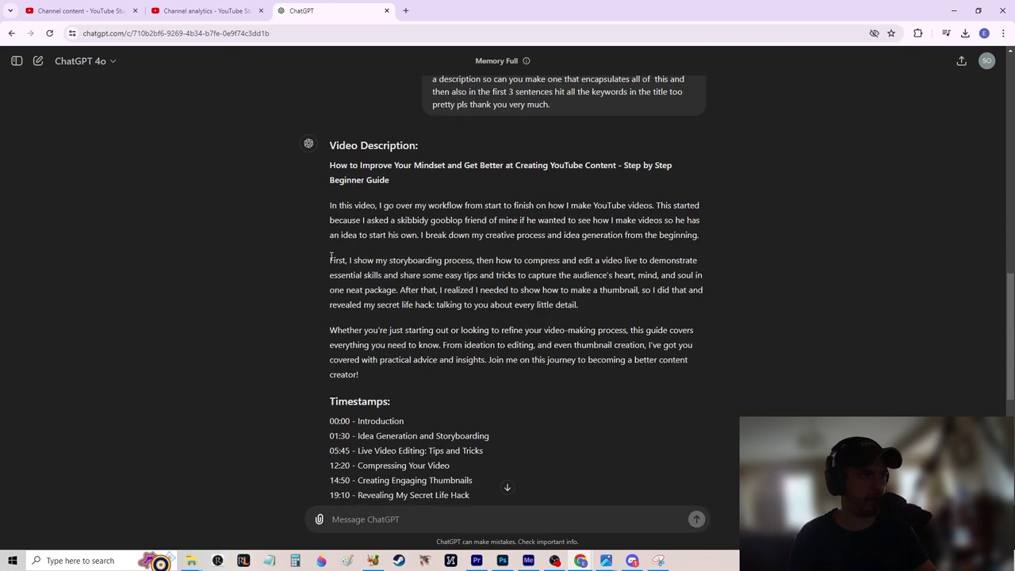
scroll(330, 260, down, 2)
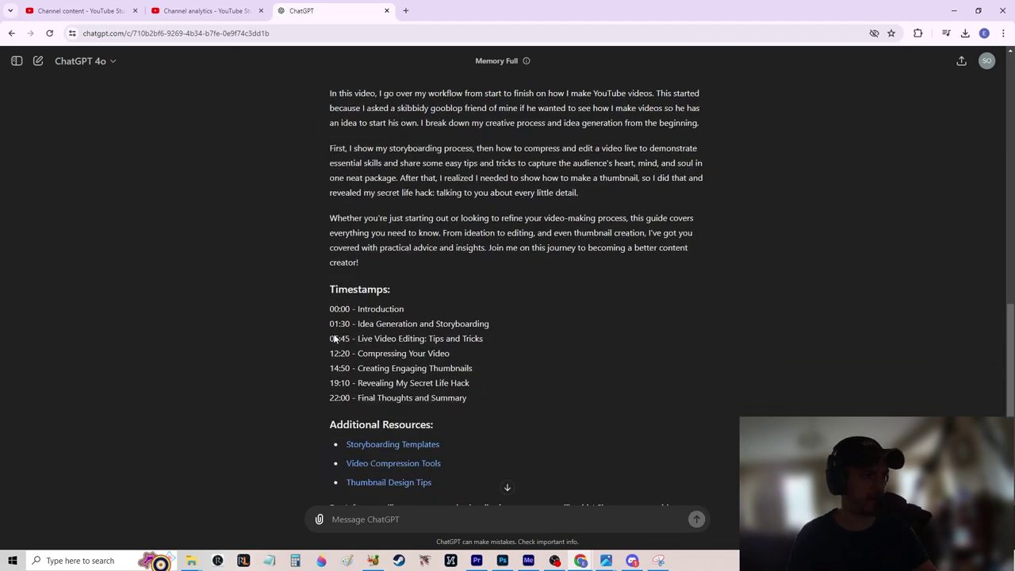
scroll(363, 342, down, 2)
scroll(358, 256, up, 1)
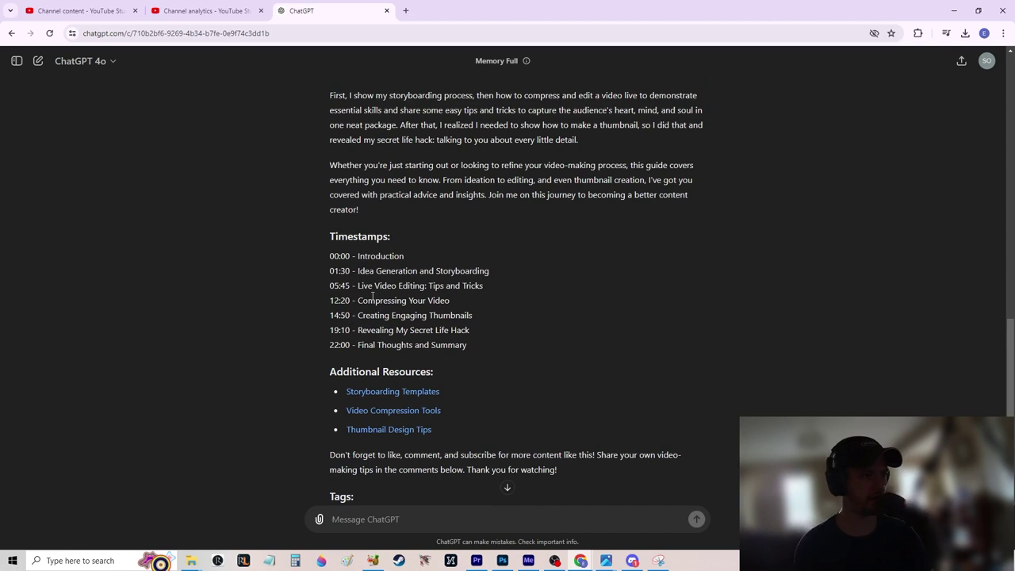
drag(357, 256, 474, 342)
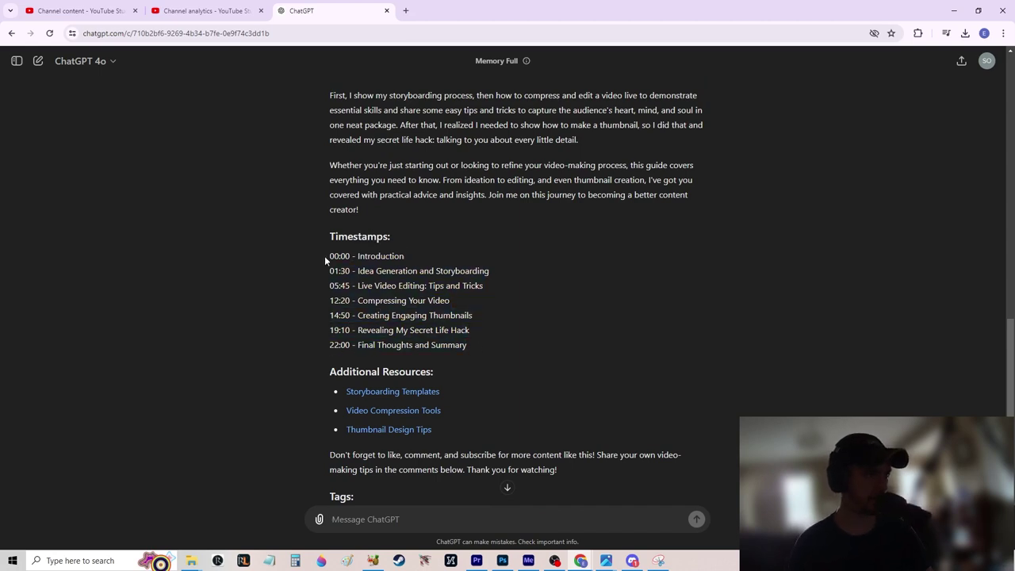
drag(325, 255, 487, 339)
click(486, 341)
scroll(325, 322, up, 3)
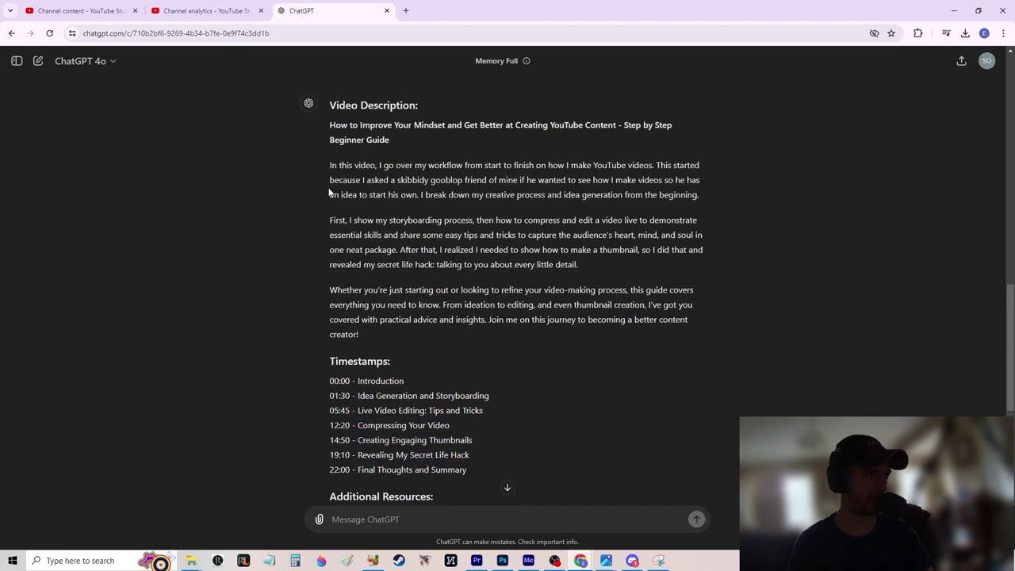
Copy the generated description from "In this video" through the hashtags under Tags
drag(330, 193, 558, 396)
key(ctrl+c)
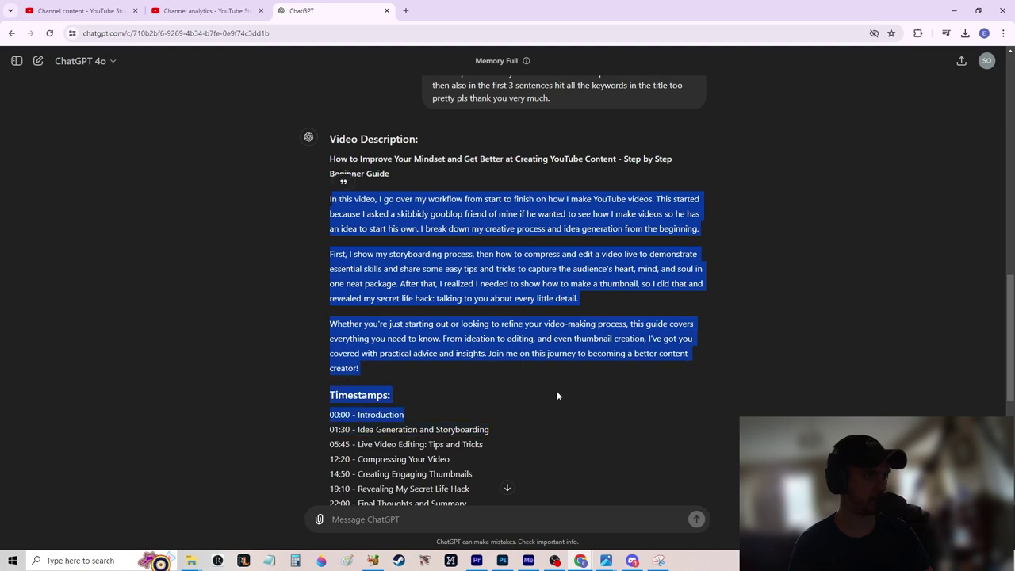
drag(325, 196, 581, 352)
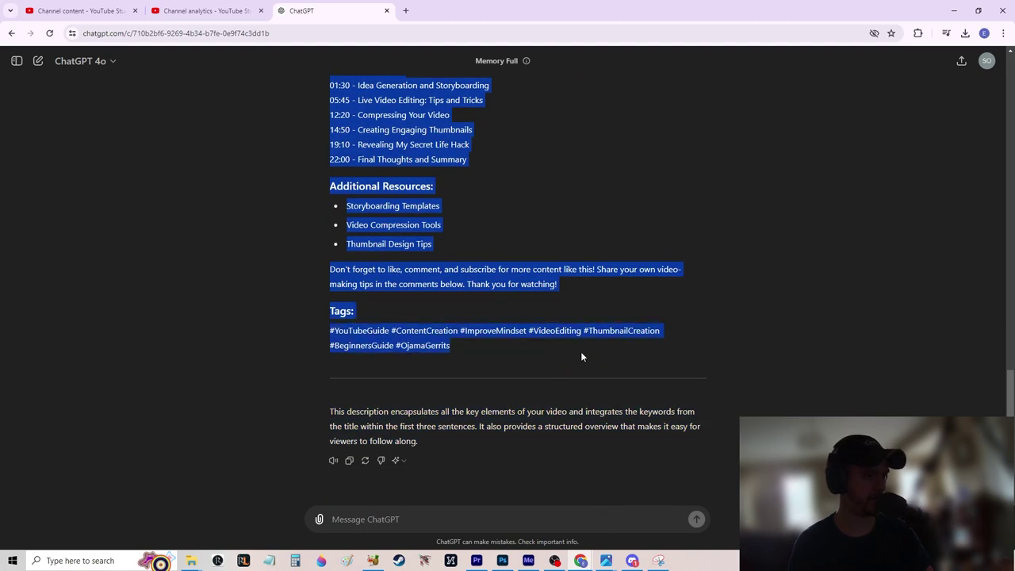
scroll(501, 329, up, 1)
click(501, 329)
scroll(500, 329, up, 1)
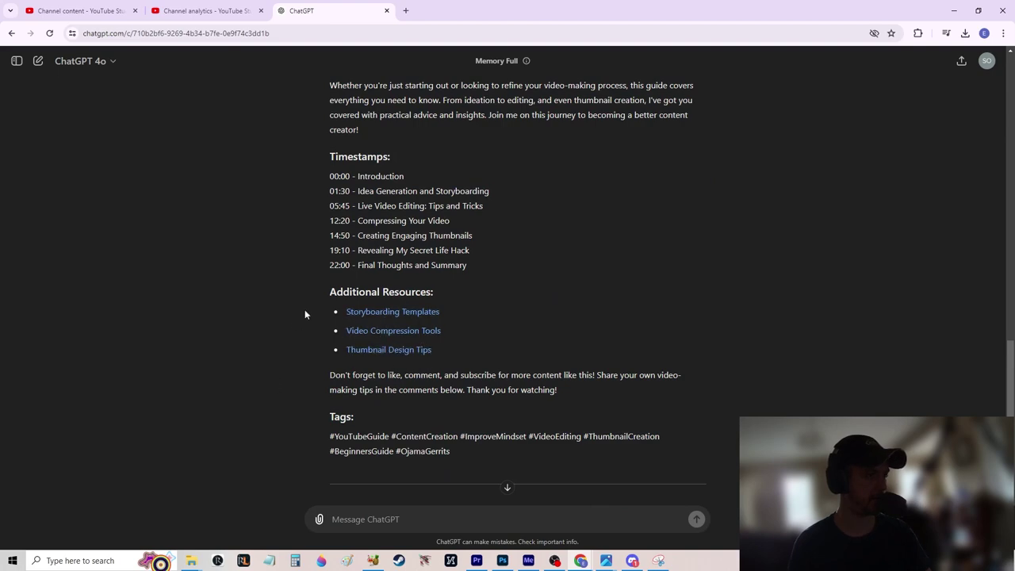
Switch to the YouTube Studio upload and paste the copied text above the existing text in the video description
key(ctrl+shift+Tab)
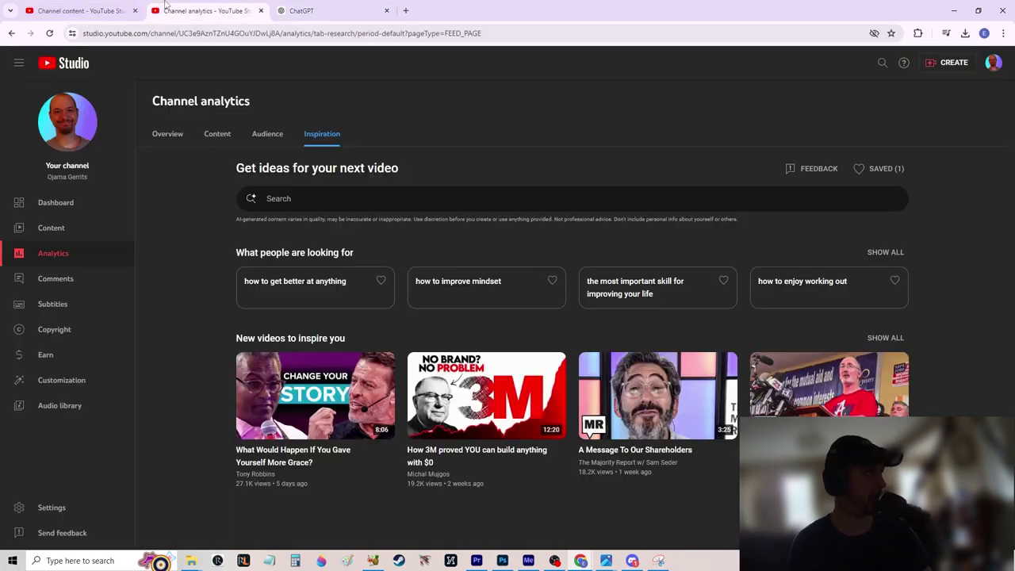
click(106, 7)
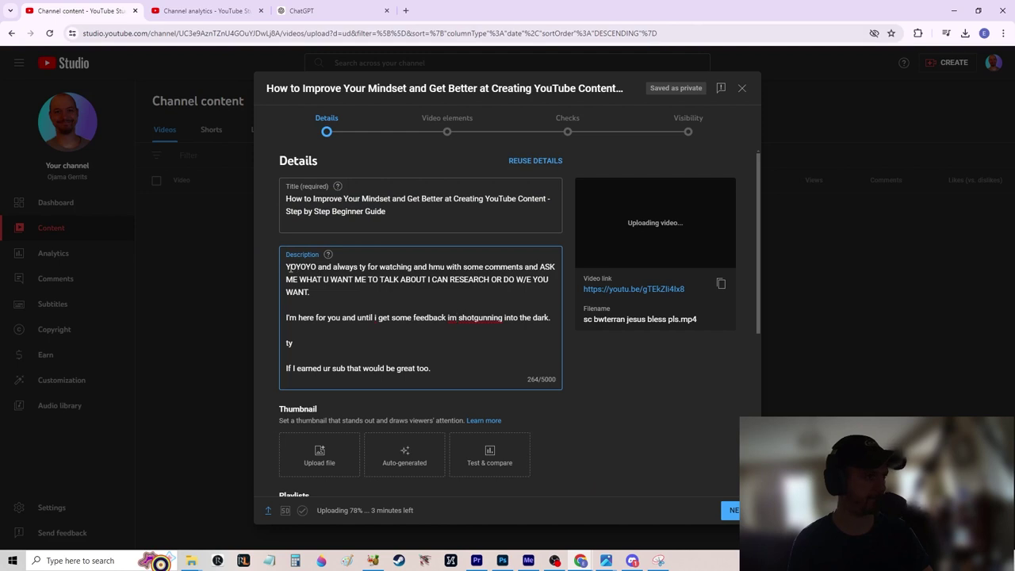
key(Return)
key(Return)
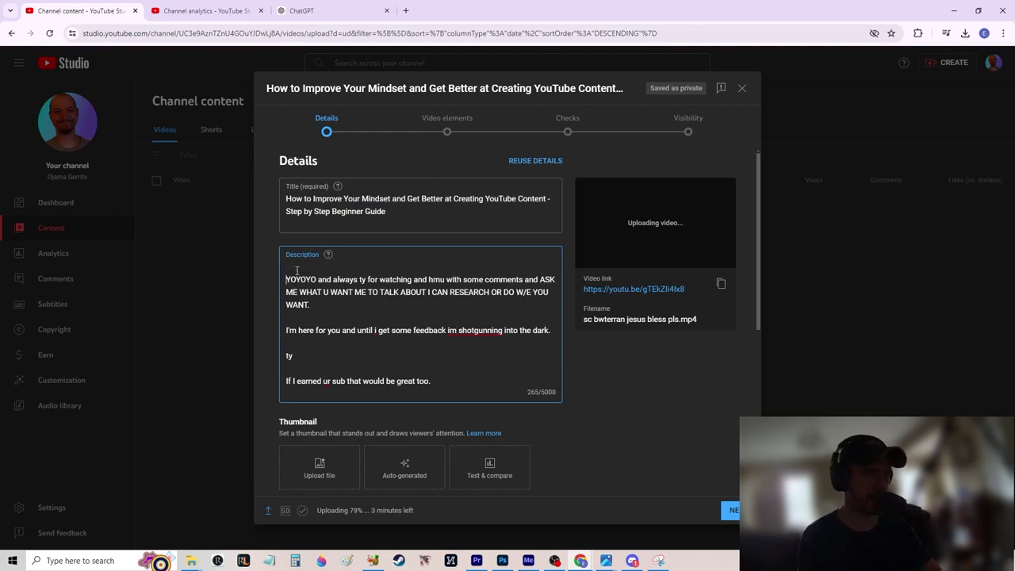
click(310, 268)
key(ctrl+v)
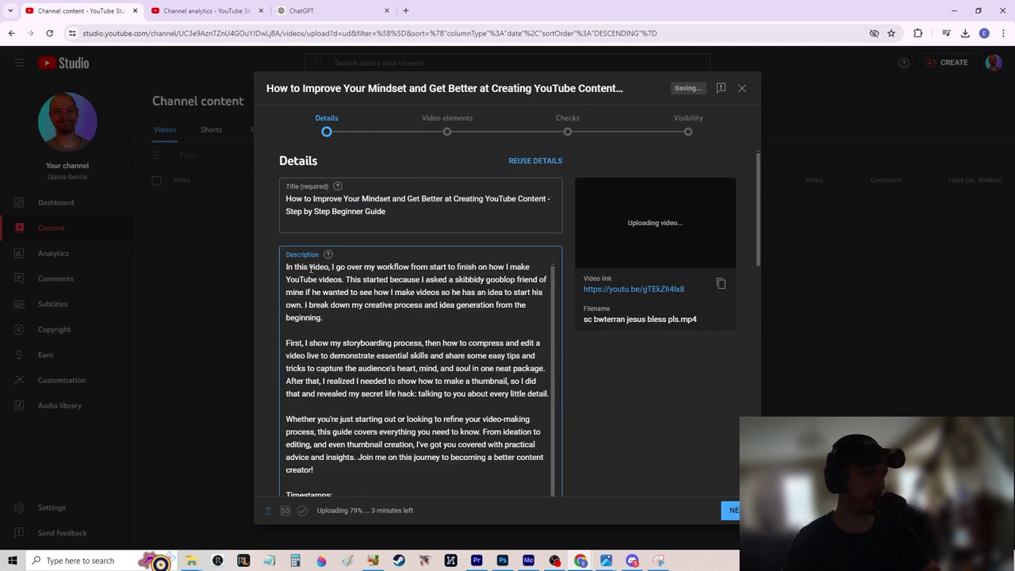
Remove the timestamp and dash before "Final Thoughts and Summary" in the description
scroll(311, 336, down, 3)
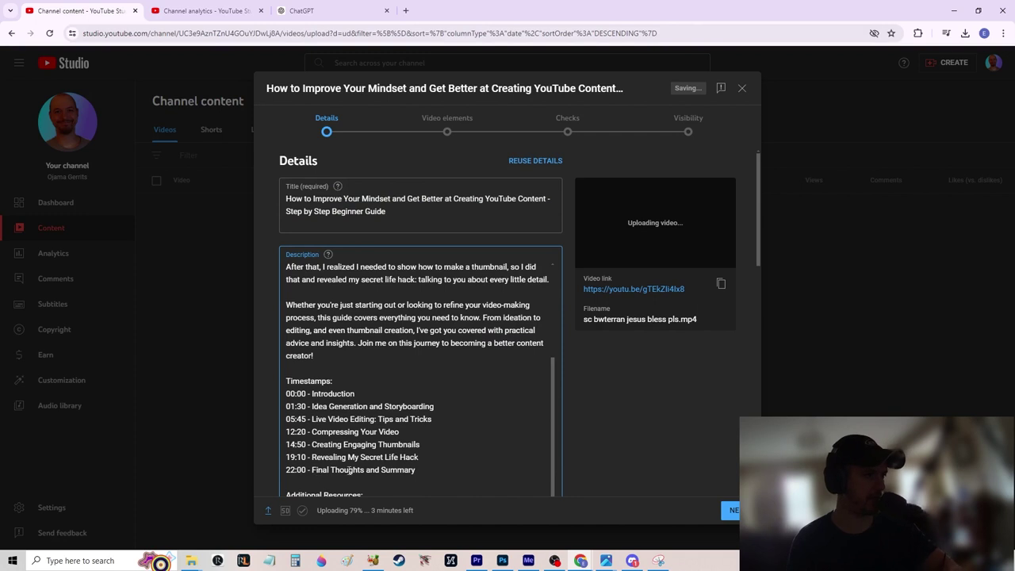
click(312, 472)
key(BackSpace)
key(BackSpace)
key(BackSpace)
key(BackSpace)
key(BackSpace)
key(BackSpace)
key(BackSpace)
key(BackSpace)
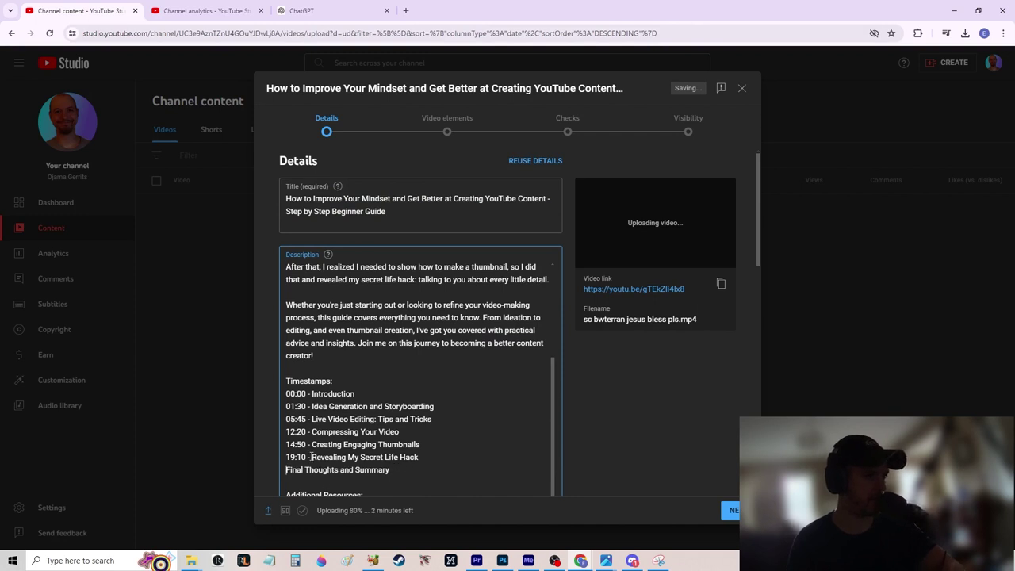
Remove the timestamp and dash before "Revealing My Secret Life Hack"
click(310, 457)
key(BackSpace)
key(BackSpace)
key(BackSpace)
key(BackSpace)
key(BackSpace)
key(BackSpace)
key(BackSpace)
key(BackSpace)
Remove the timestamp and dash before "Creating Engaging Thumbnails"
click(311, 445)
key(BackSpace)
key(BackSpace)
key(BackSpace)
key(BackSpace)
key(BackSpace)
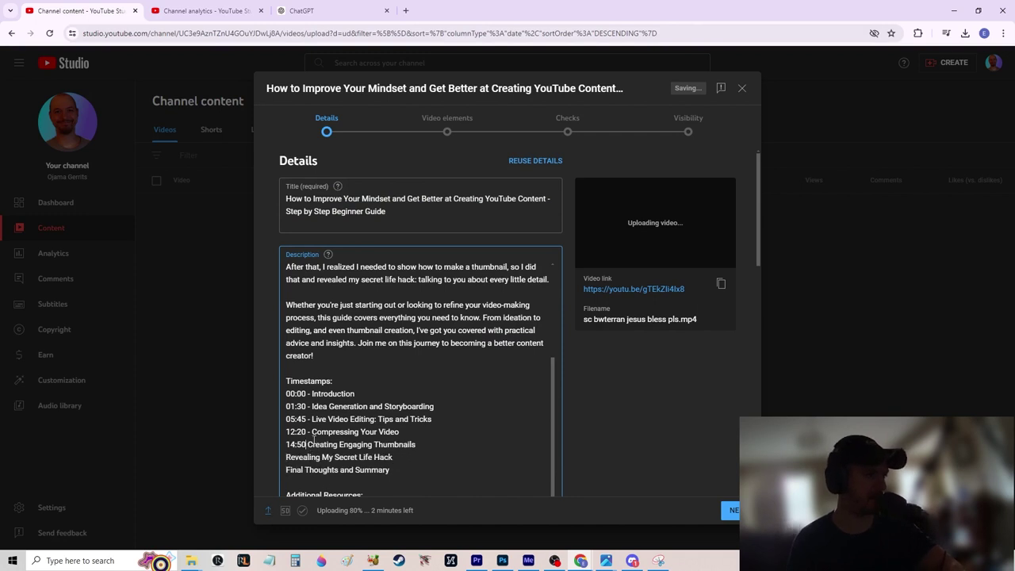
key(BackSpace)
key(BackSpace)
Remove the timestamp before "Compressing Your Video", keeping it on its own line, and delete the leading space before "Creating Engaging Thumbnails"
click(313, 432)
key(BackSpace)
key(BackSpace)
key(BackSpace)
key(BackSpace)
key(BackSpace)
key(BackSpace)
key(BackSpace)
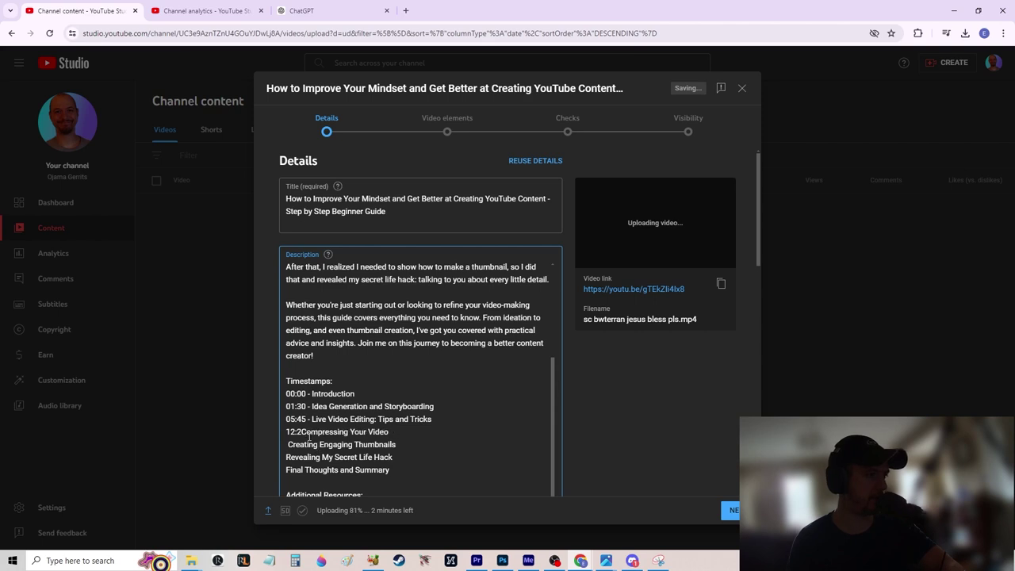
key(BackSpace)
key(BackSpace)
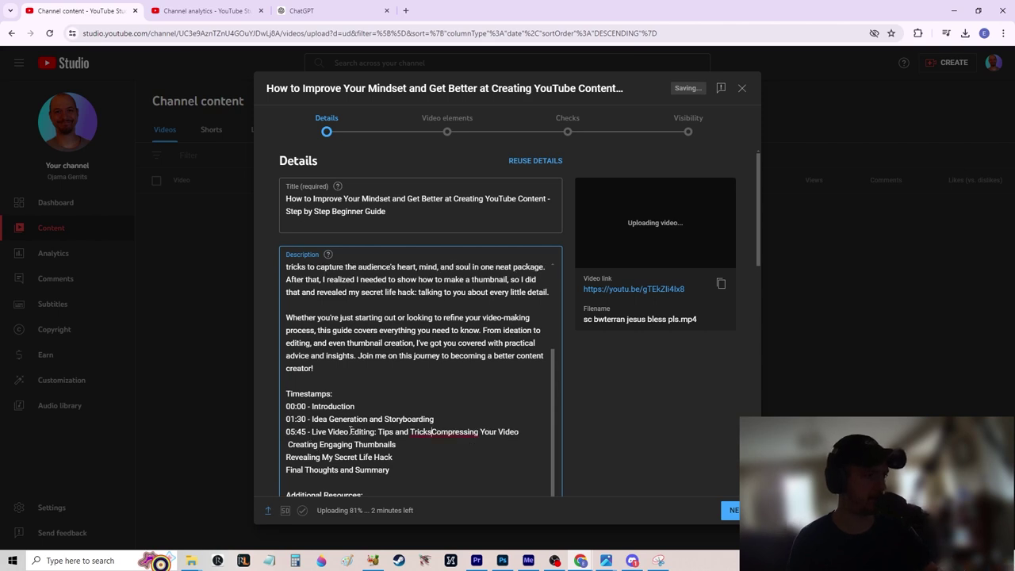
key(Return)
key(Delete)
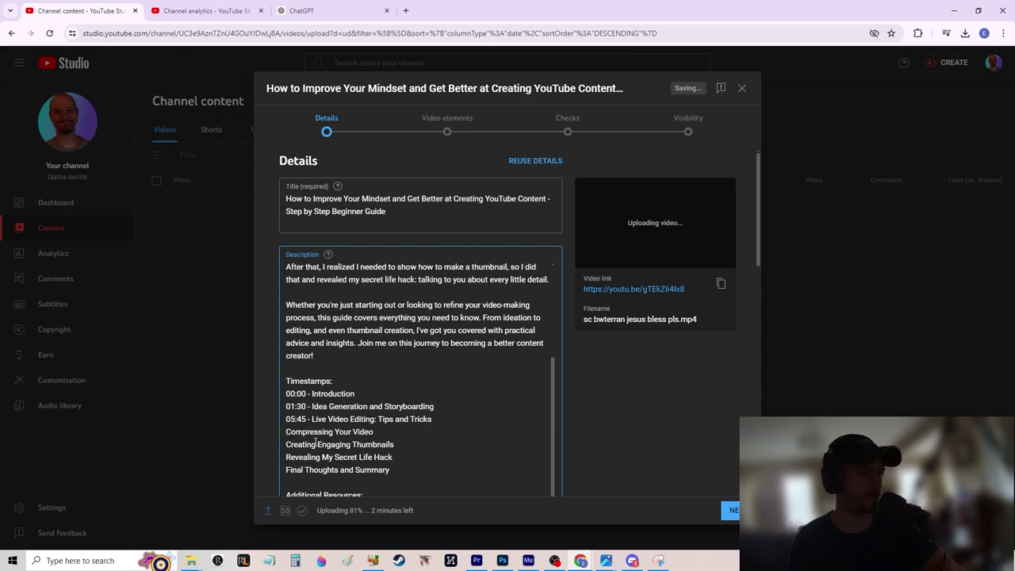
Remove the timestamps from the Live Video Editing, Idea Generation and Introduction lines, and delete the "Timestamps:" heading
drag(311, 421, 286, 406)
key(BackSpace)
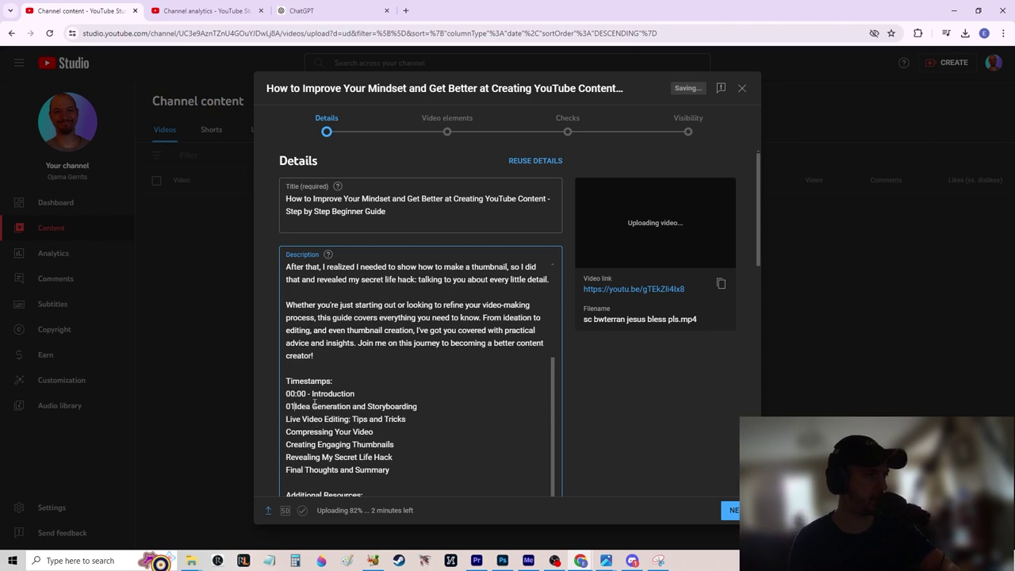
key(BackSpace)
key(BackSpace)
key(BackSpace)
key(BackSpace)
key(BackSpace)
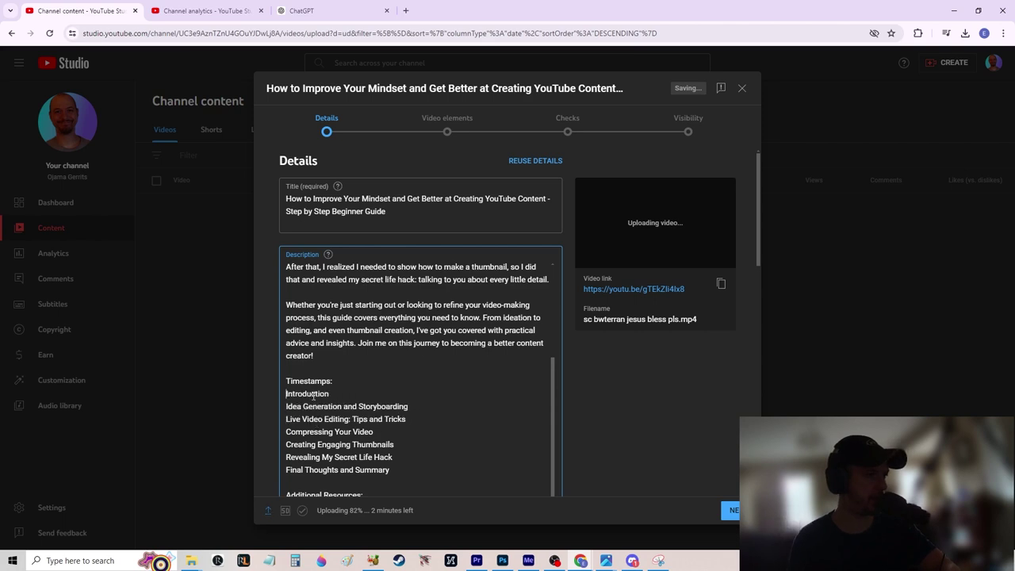
key(BackSpace)
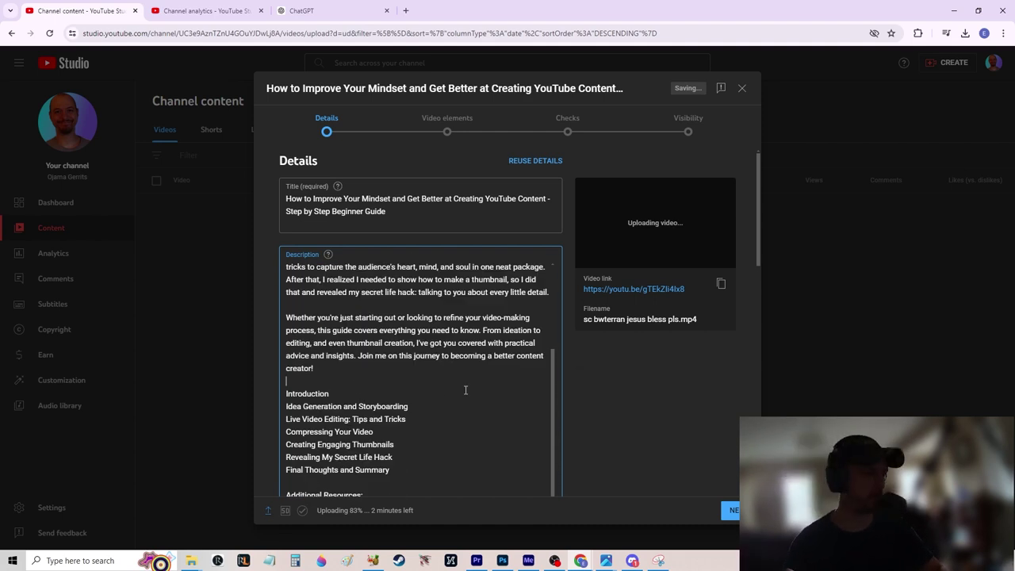
Start a thumbnail Test & compare and upload the "Complete Guide Step by Step" image from Downloads as the first thumbnail
scroll(428, 397, up, 2)
scroll(418, 313, down, 10)
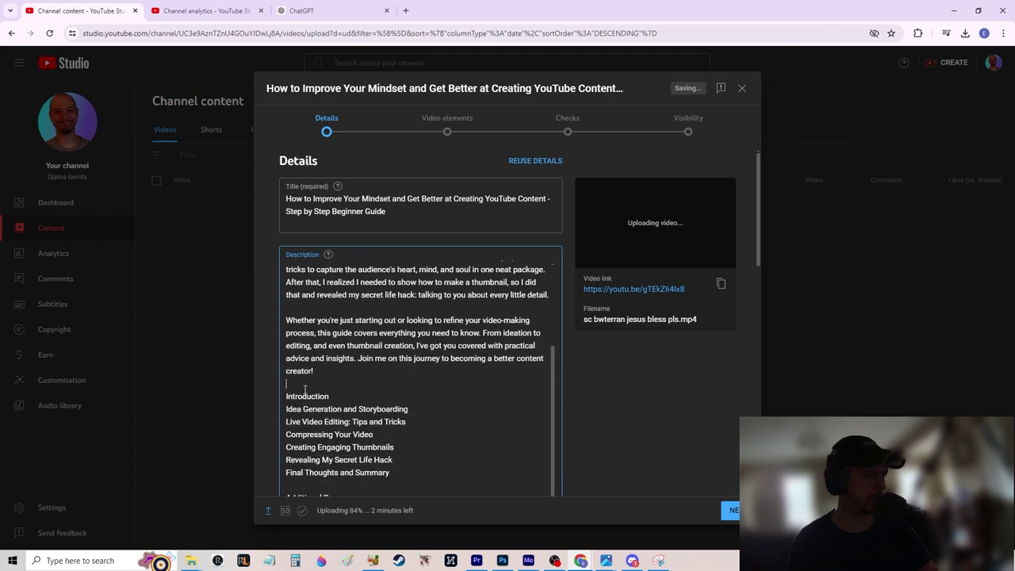
scroll(318, 354, down, 1)
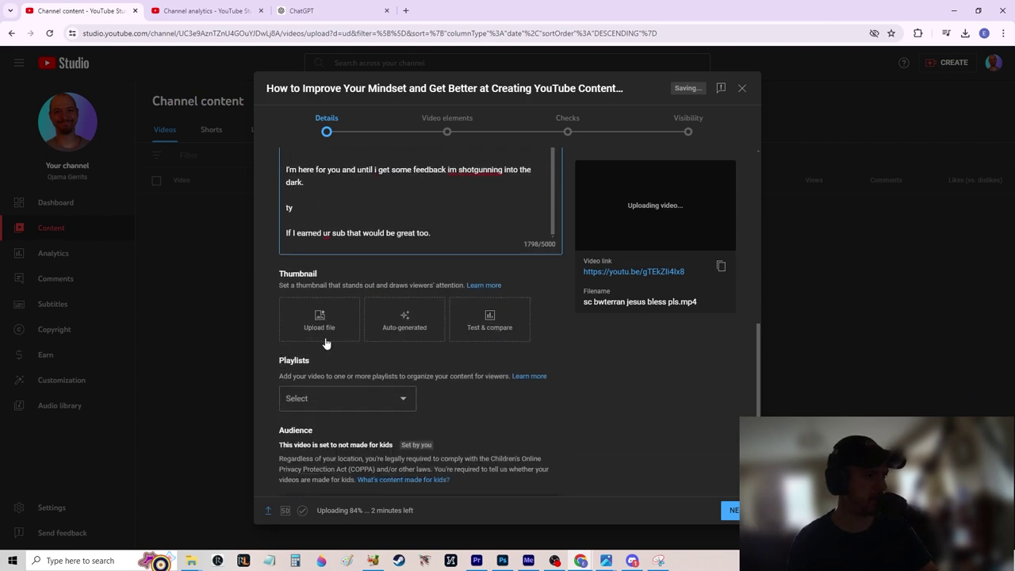
click(493, 325)
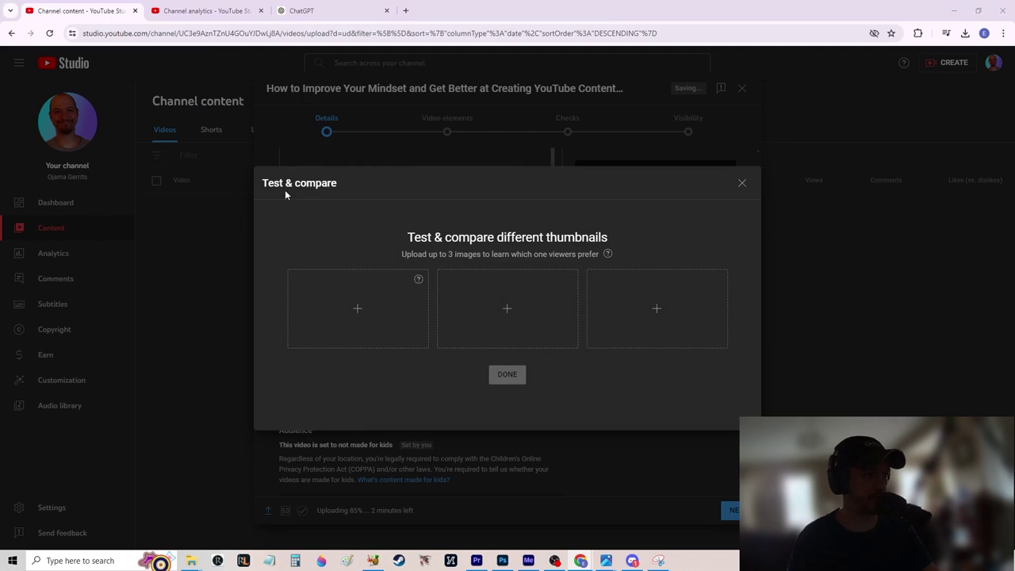
click(358, 309)
scroll(48, 198, up, 3)
click(47, 91)
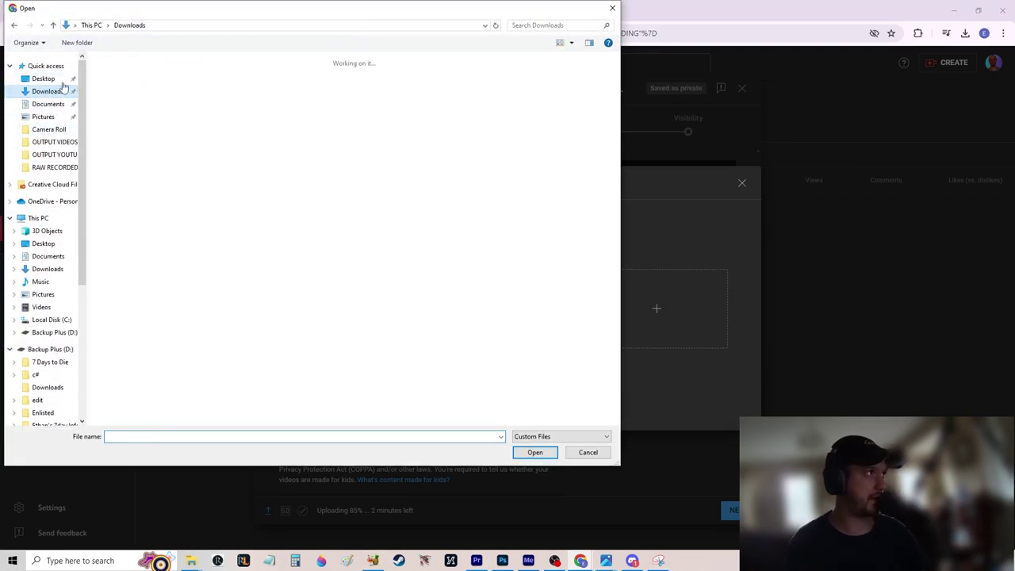
double_click(125, 97)
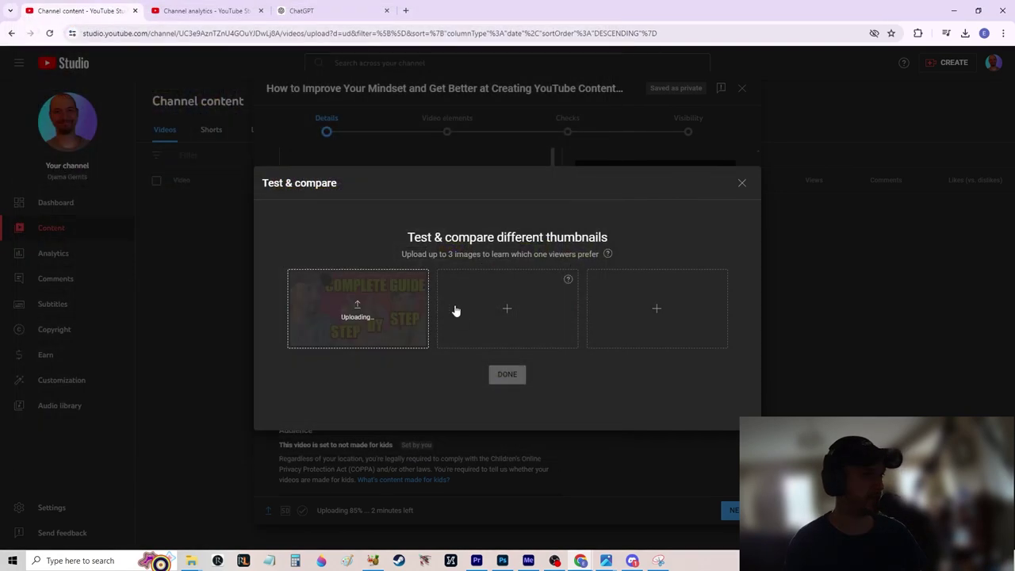
Upload "This is really good for sure" and "skibbidy chopped and deep" as the second and third test thumbnails and finish the Test & compare setup
click(456, 311)
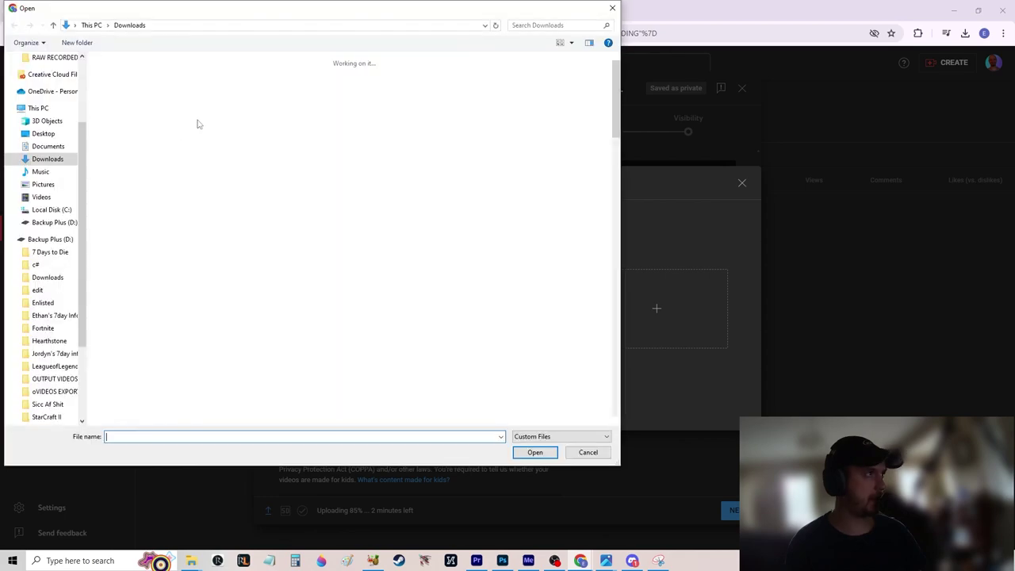
click(588, 453)
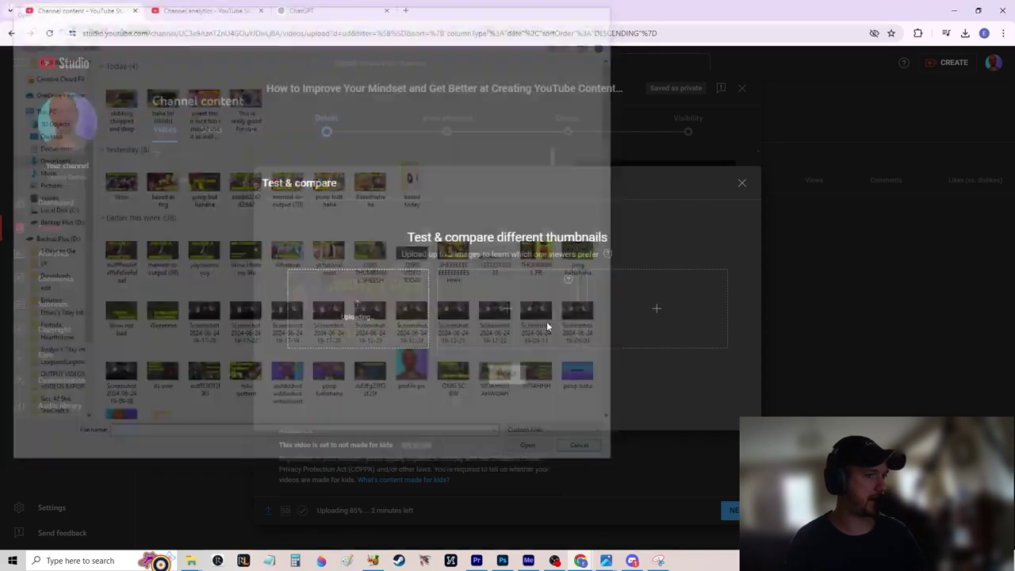
click(505, 316)
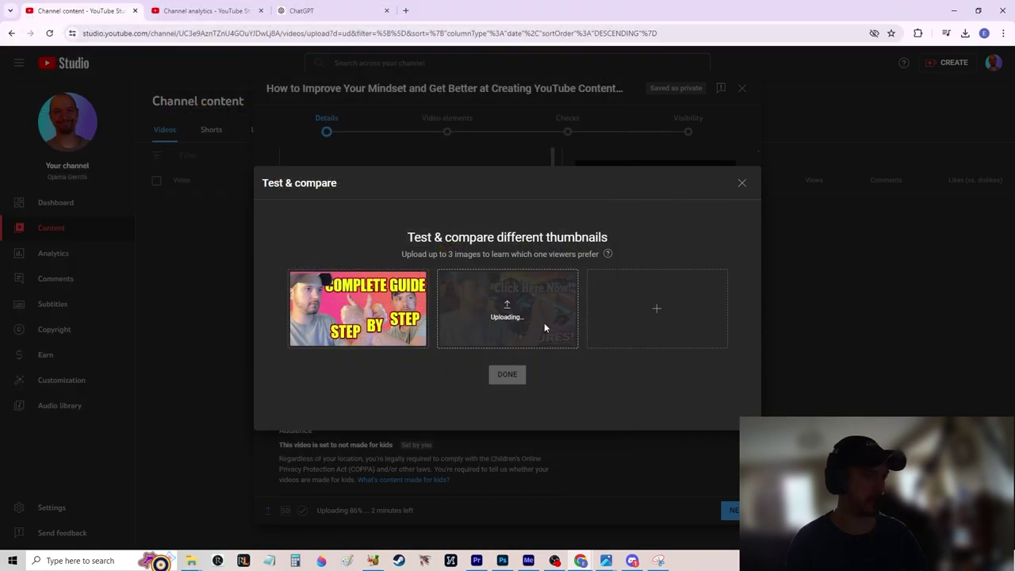
double_click(245, 99)
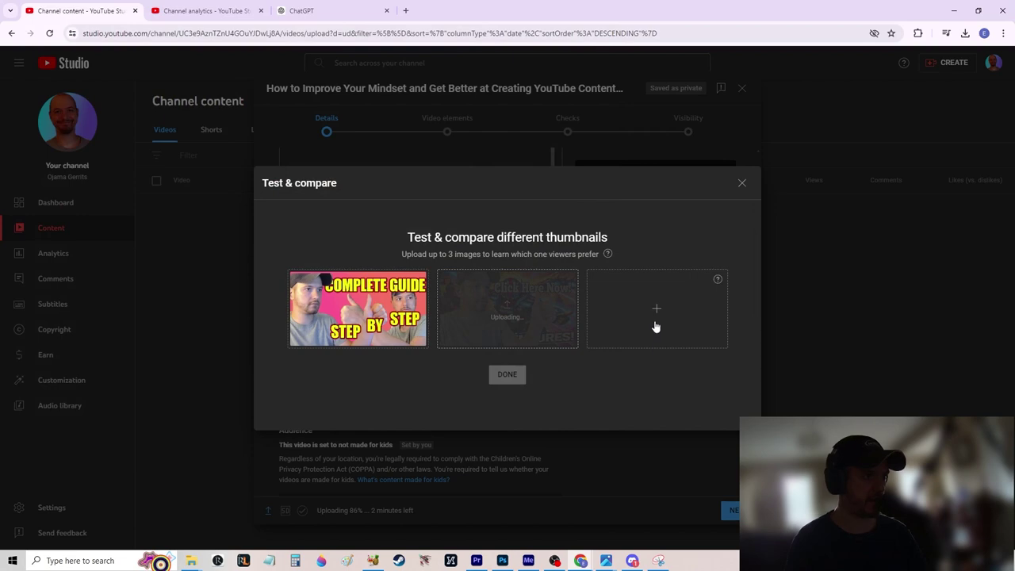
click(656, 317)
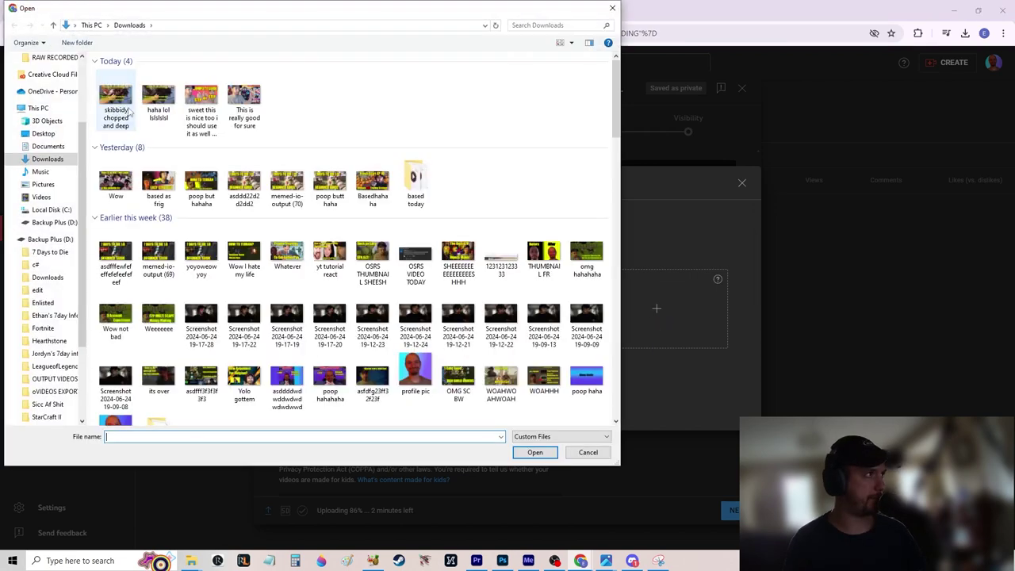
double_click(116, 100)
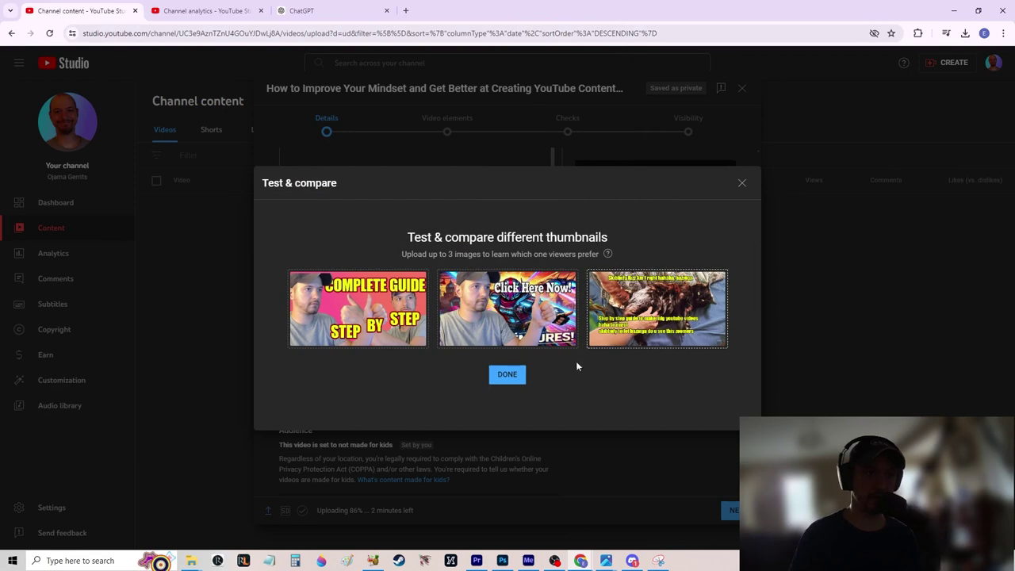
click(512, 379)
Add the video to the "UNF*CK Your Life" playlist
scroll(351, 347, down, 1)
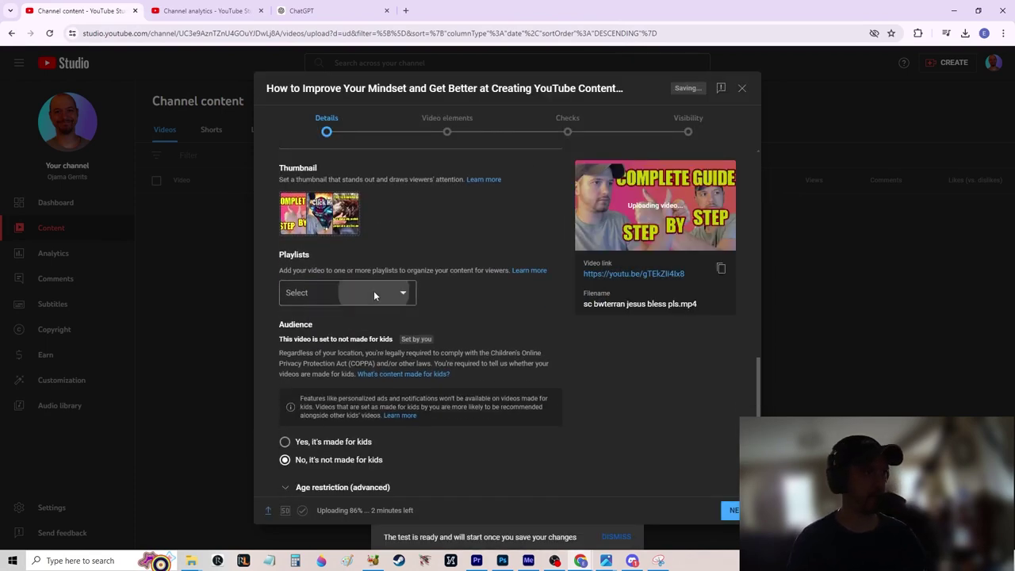
click(373, 290)
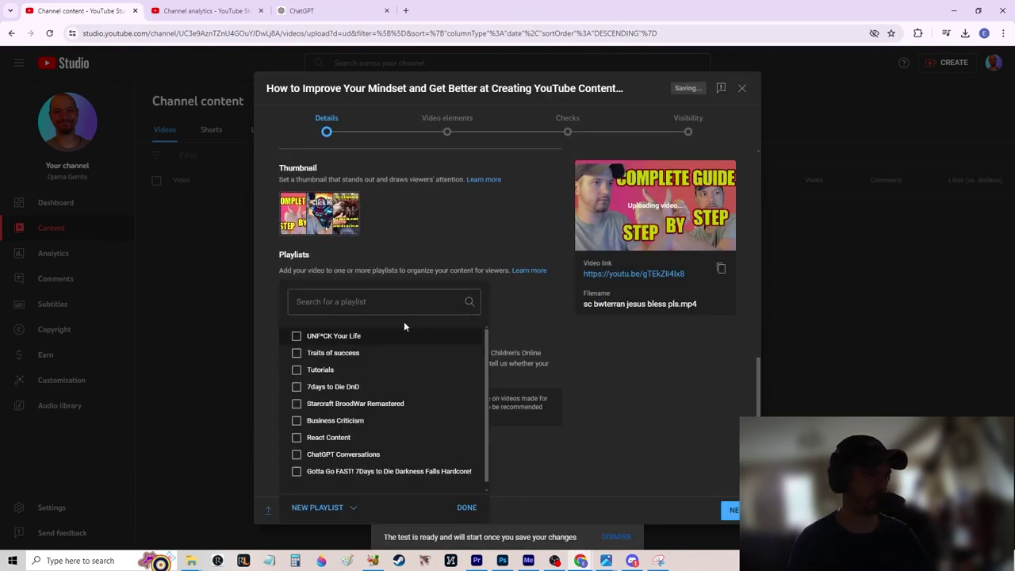
click(373, 335)
click(561, 304)
scroll(556, 317, down, 2)
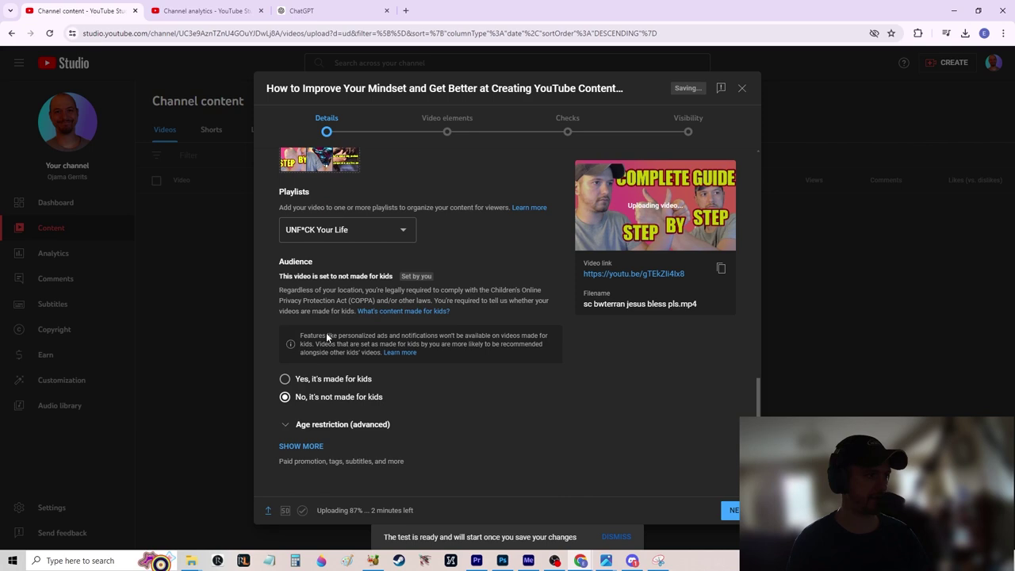
Expand the age restriction and additional video settings, and answer No to the altered content question
click(323, 414)
scroll(322, 385, down, 1)
click(307, 449)
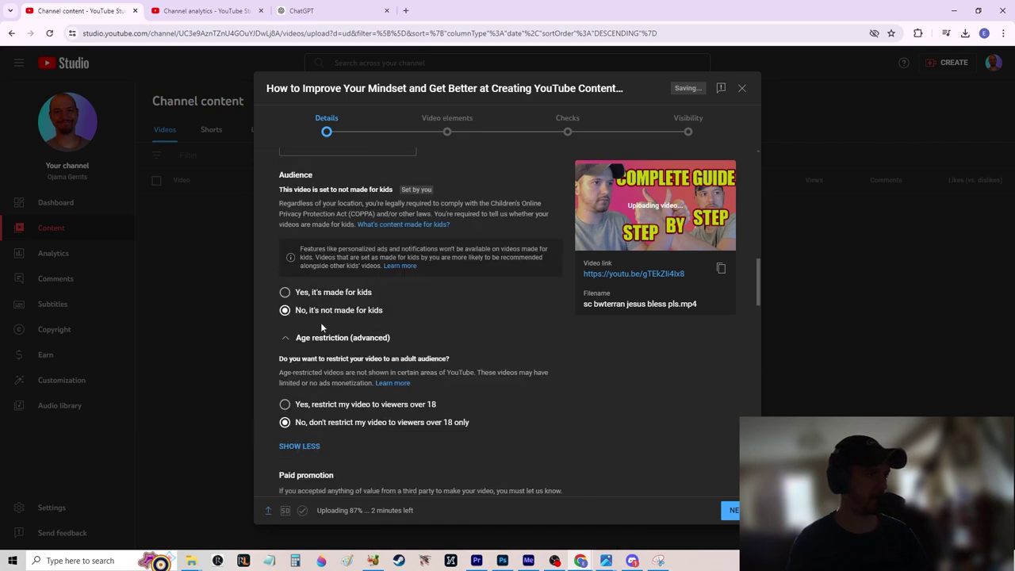
scroll(293, 349, down, 2)
scroll(279, 366, down, 2)
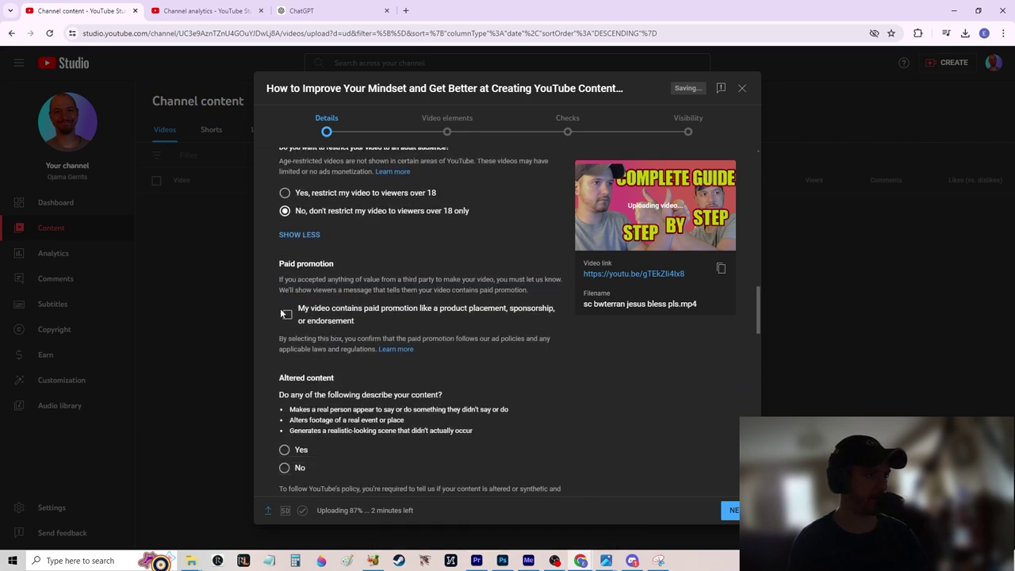
scroll(301, 298, down, 1)
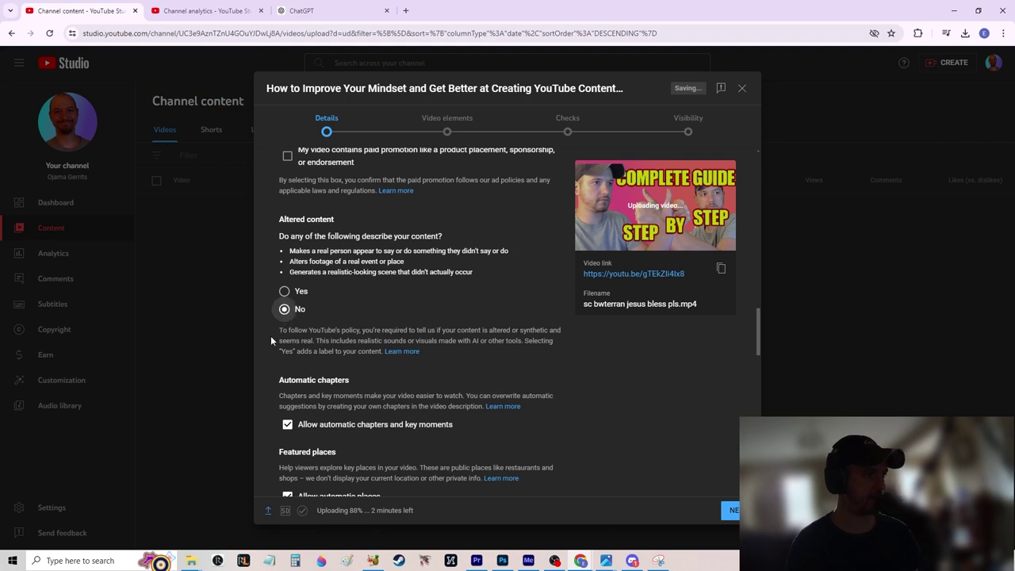
scroll(274, 333, down, 2)
Disallow automatic chapters and key moments, automatic places, and automatic concepts for the video
click(288, 318)
click(287, 391)
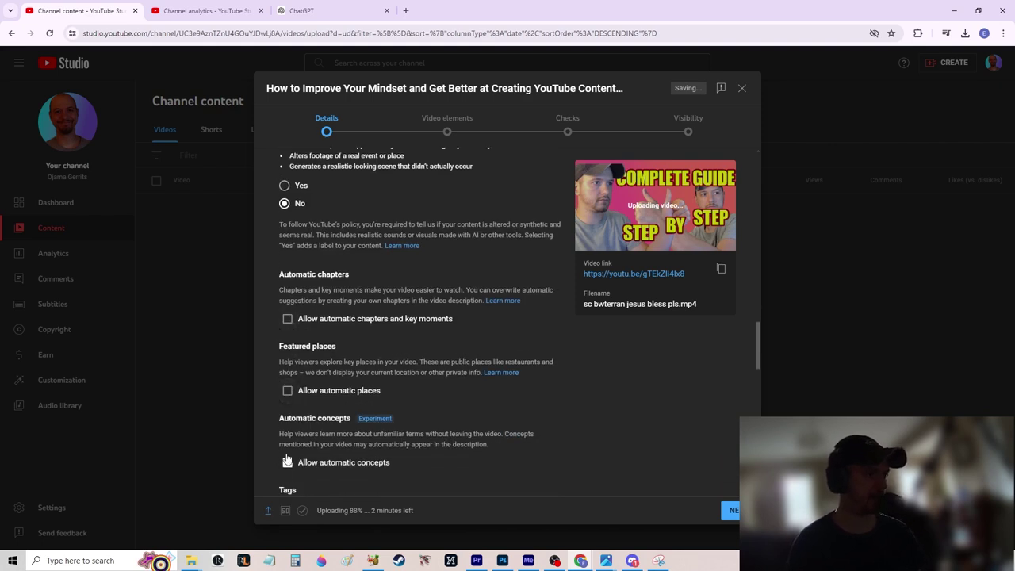
click(288, 461)
scroll(271, 340, down, 1)
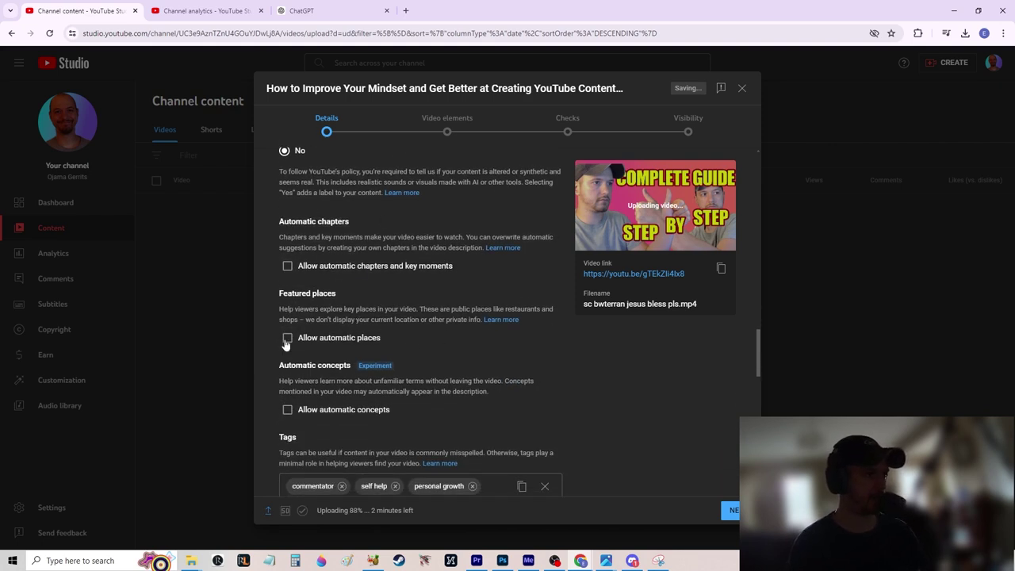
Review the remaining video details: tags, language, recording date, license options, Shorts remixing, category choices, and comment settings
scroll(287, 341, down, 5)
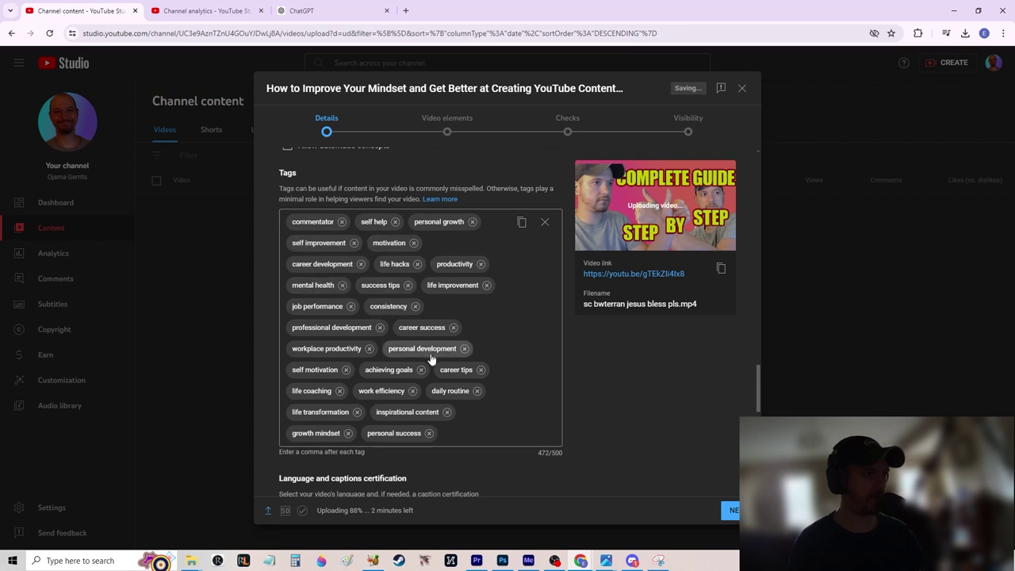
scroll(431, 359, down, 4)
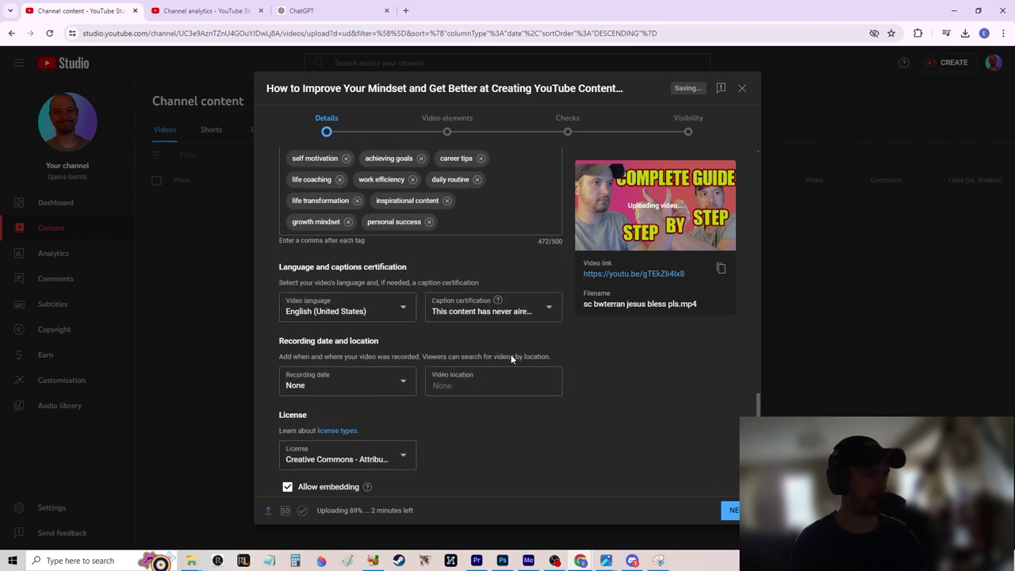
click(343, 386)
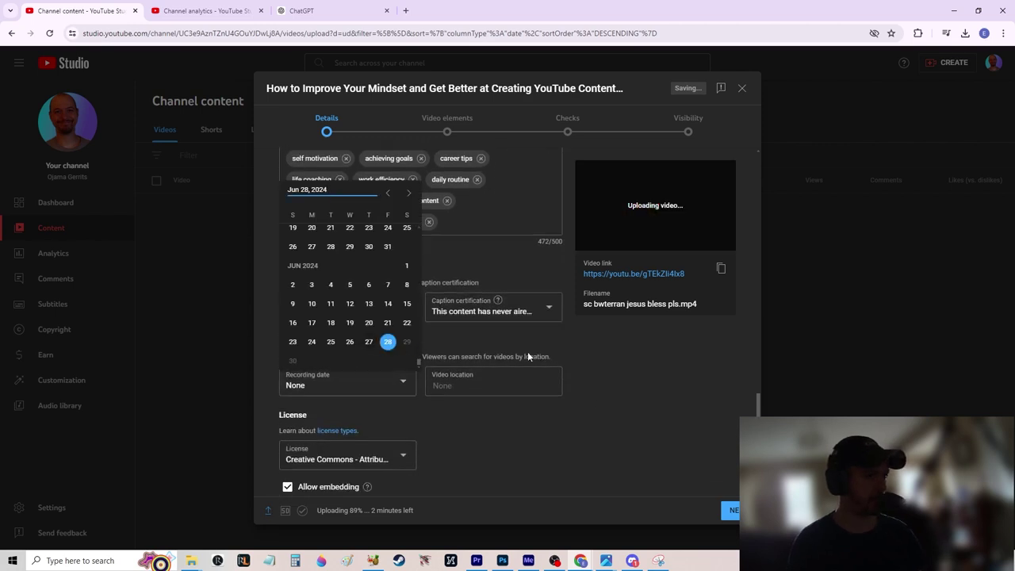
click(528, 356)
scroll(349, 365, down, 2)
click(345, 361)
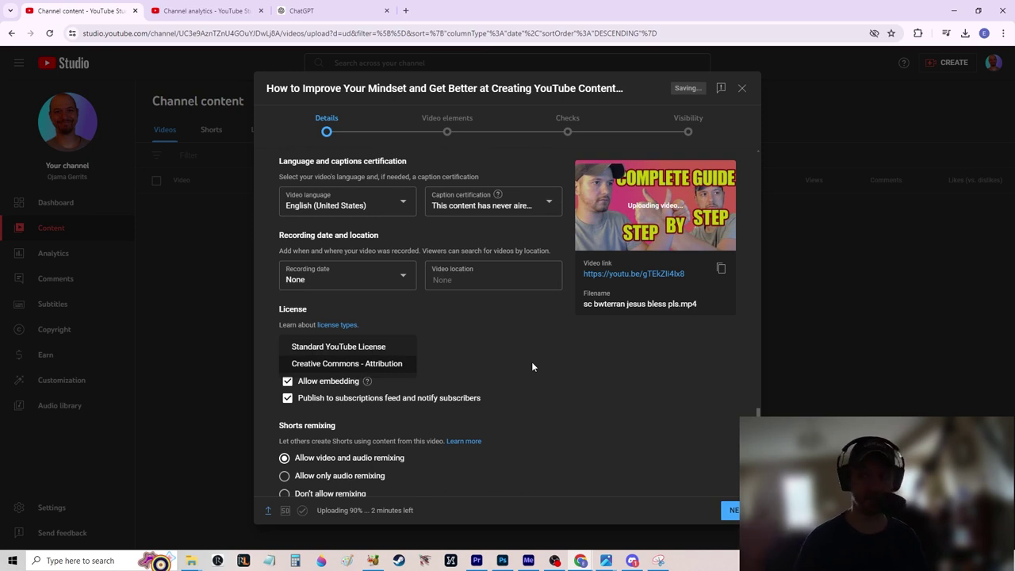
click(504, 382)
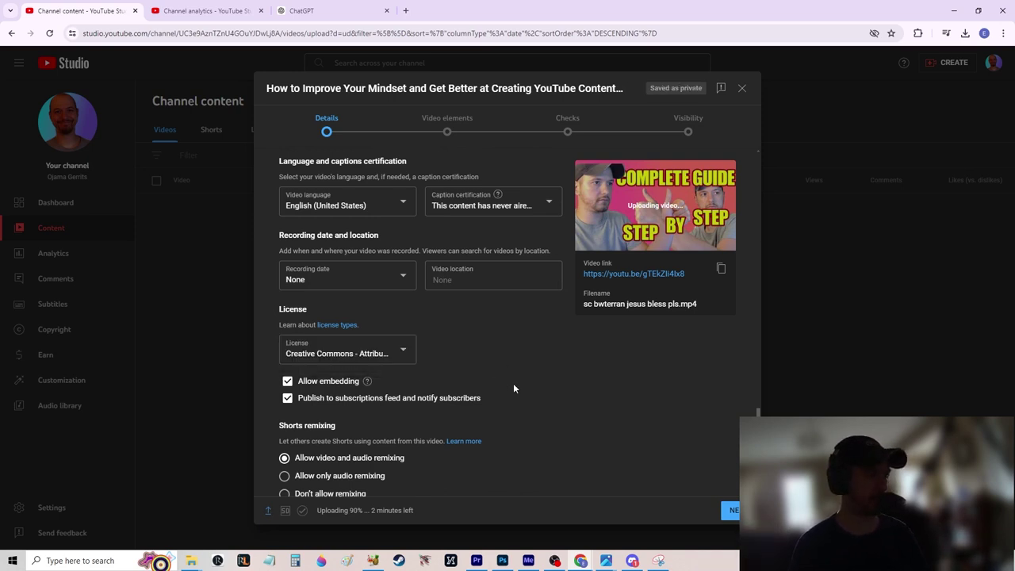
scroll(478, 342, down, 2)
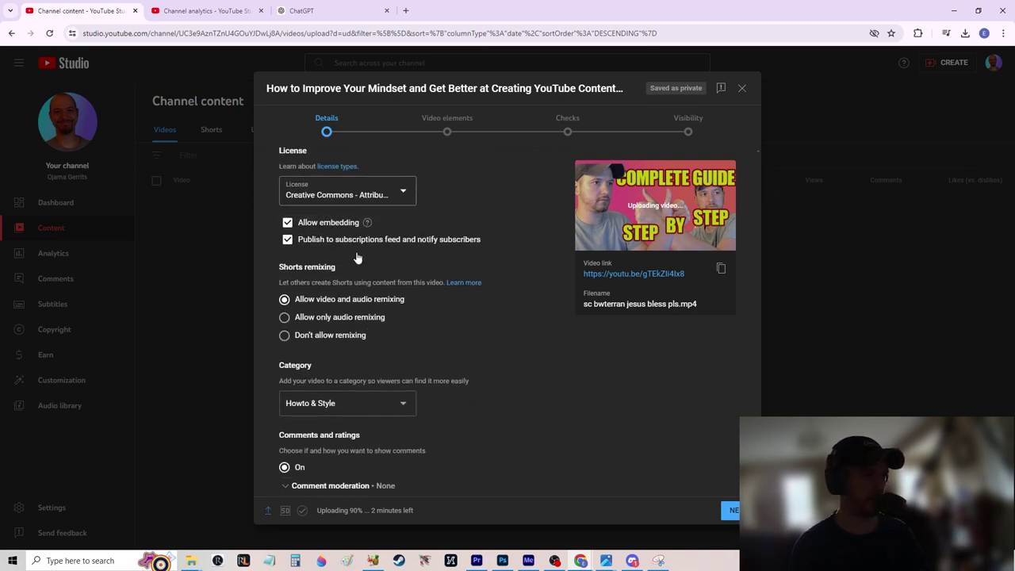
scroll(357, 256, down, 1)
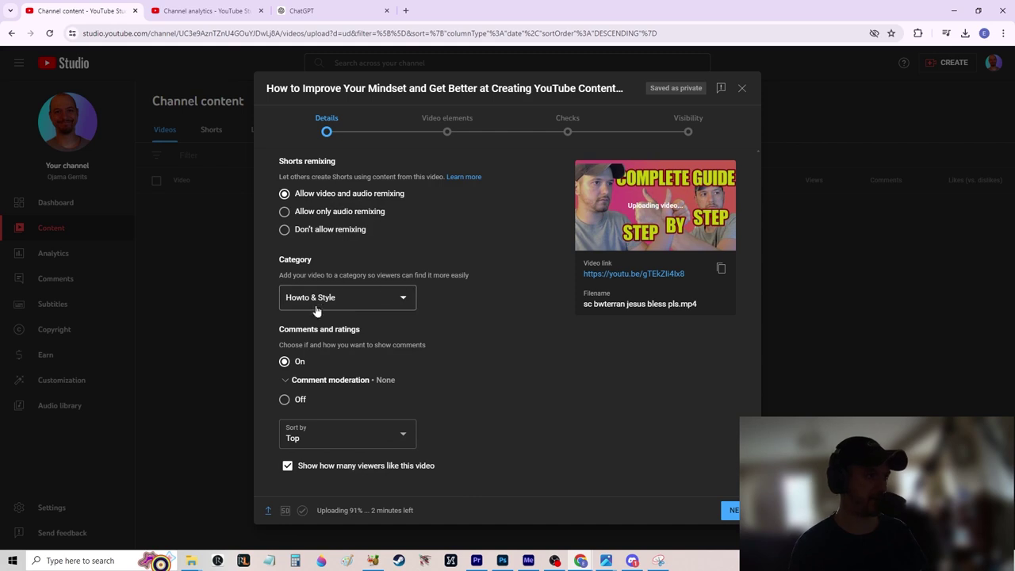
click(339, 299)
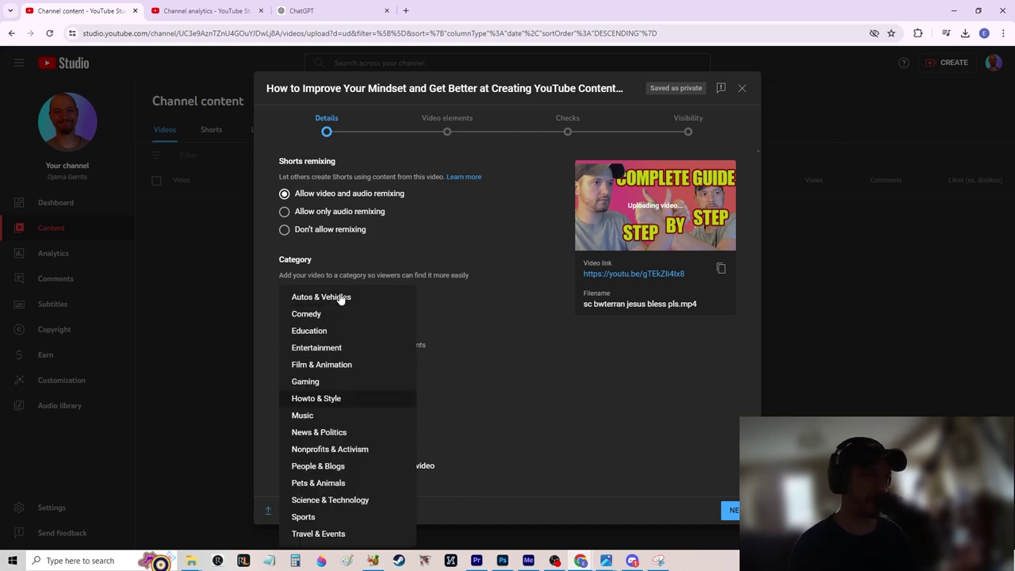
click(478, 362)
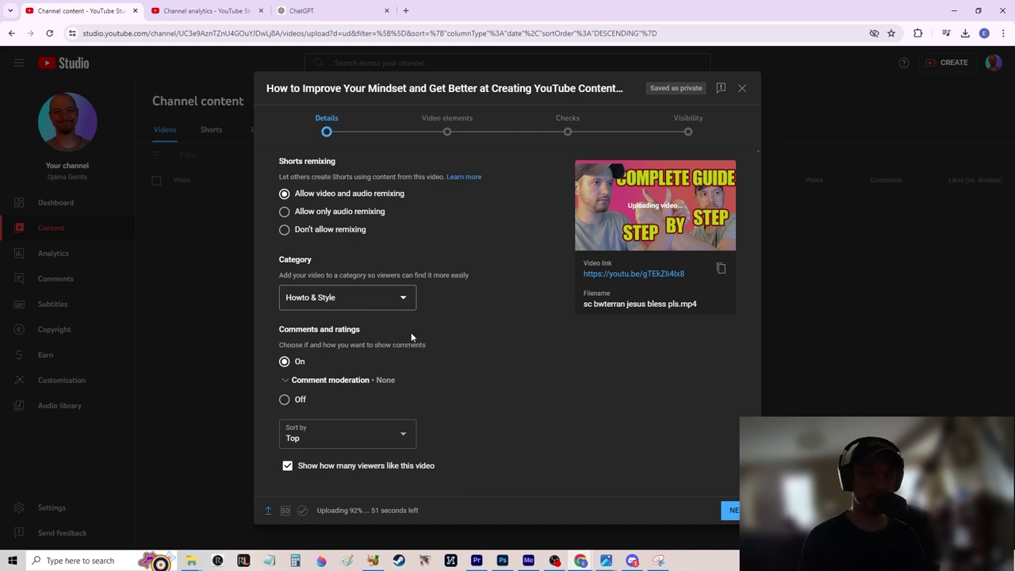
scroll(398, 368, down, 1)
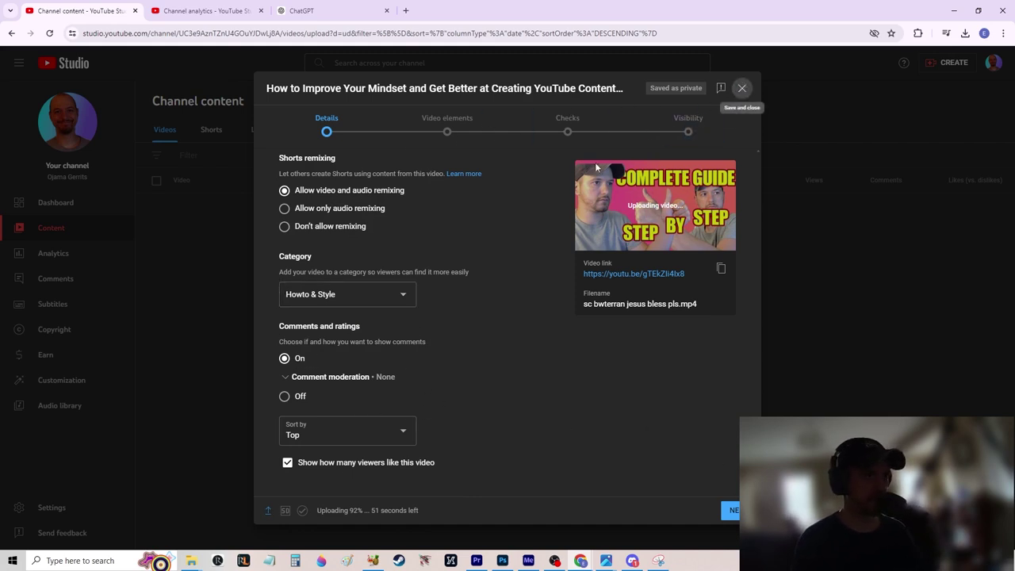
Save and close the video details, and cancel the upload of the "How to Improve Your Mindset" draft
click(742, 89)
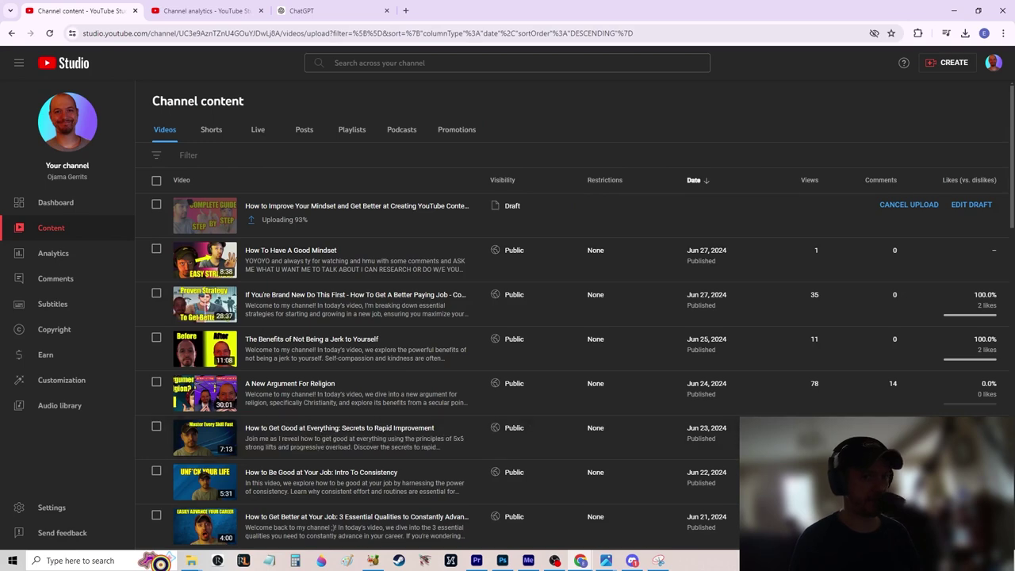
click(909, 205)
click(553, 334)
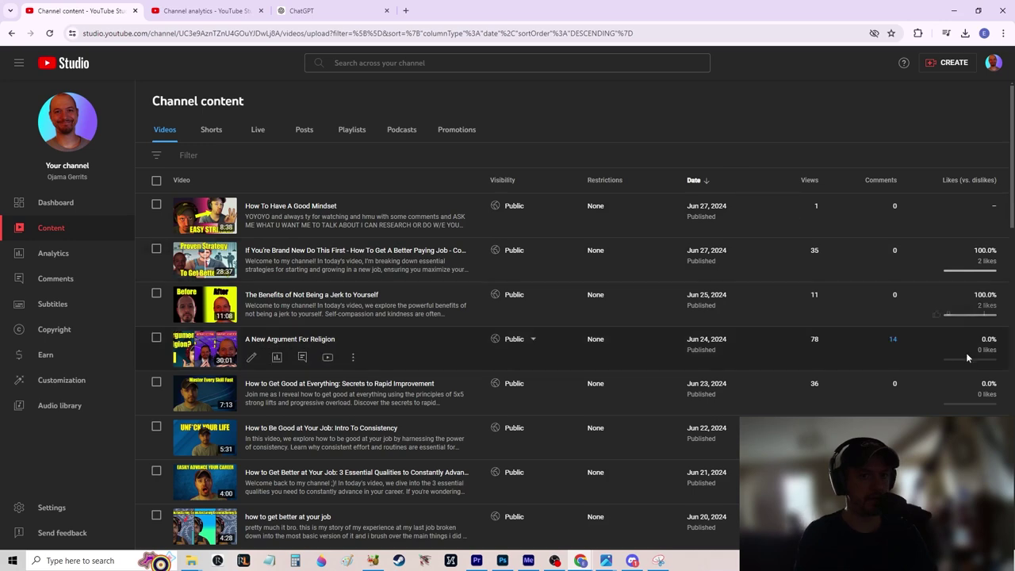
mouse_move(970, 354)
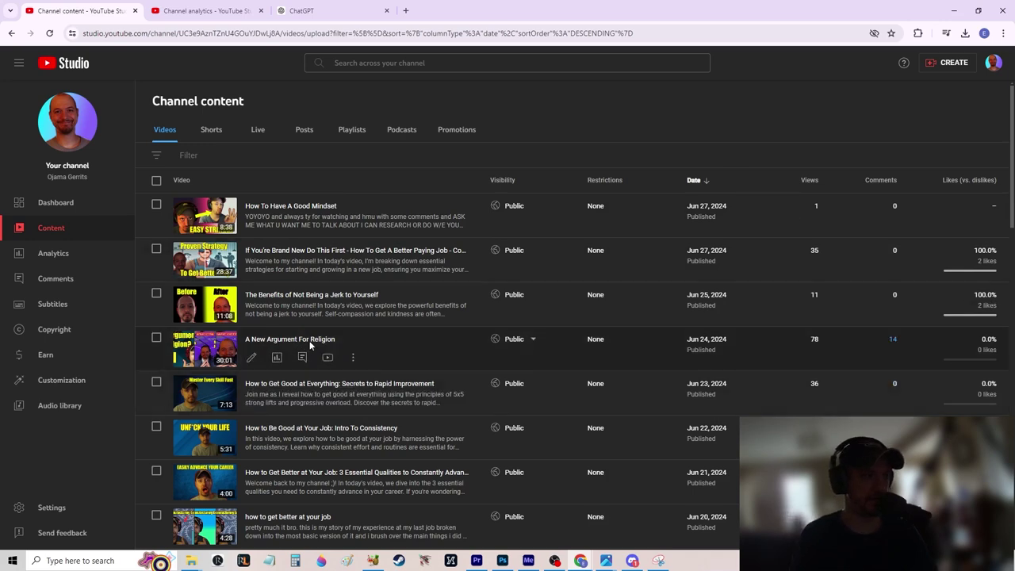